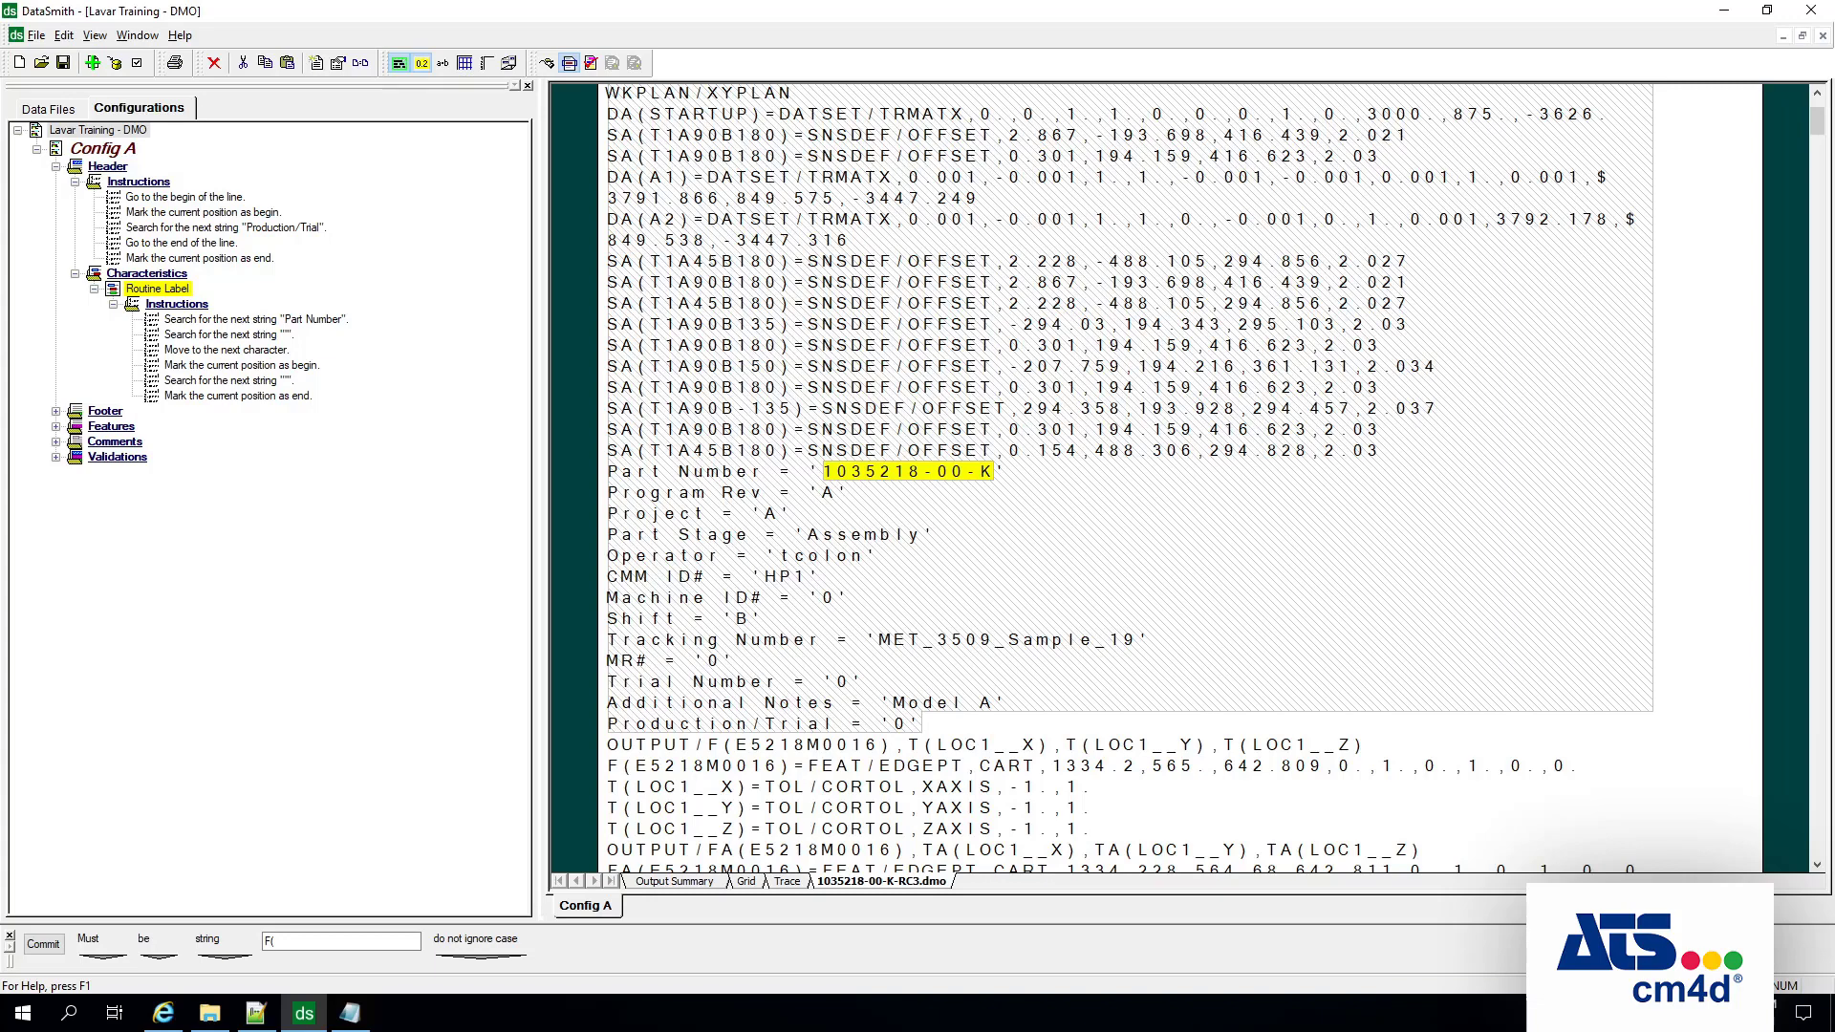
Step: Add the data file 1035218-00-K-RC3.dmo from CM4D_Training\Data\Training Part\DMO Nominal File to Config A
{"action": "left_click", "coordinate": [74, 111]}
{"action": "left_click", "coordinate": [142, 103]}
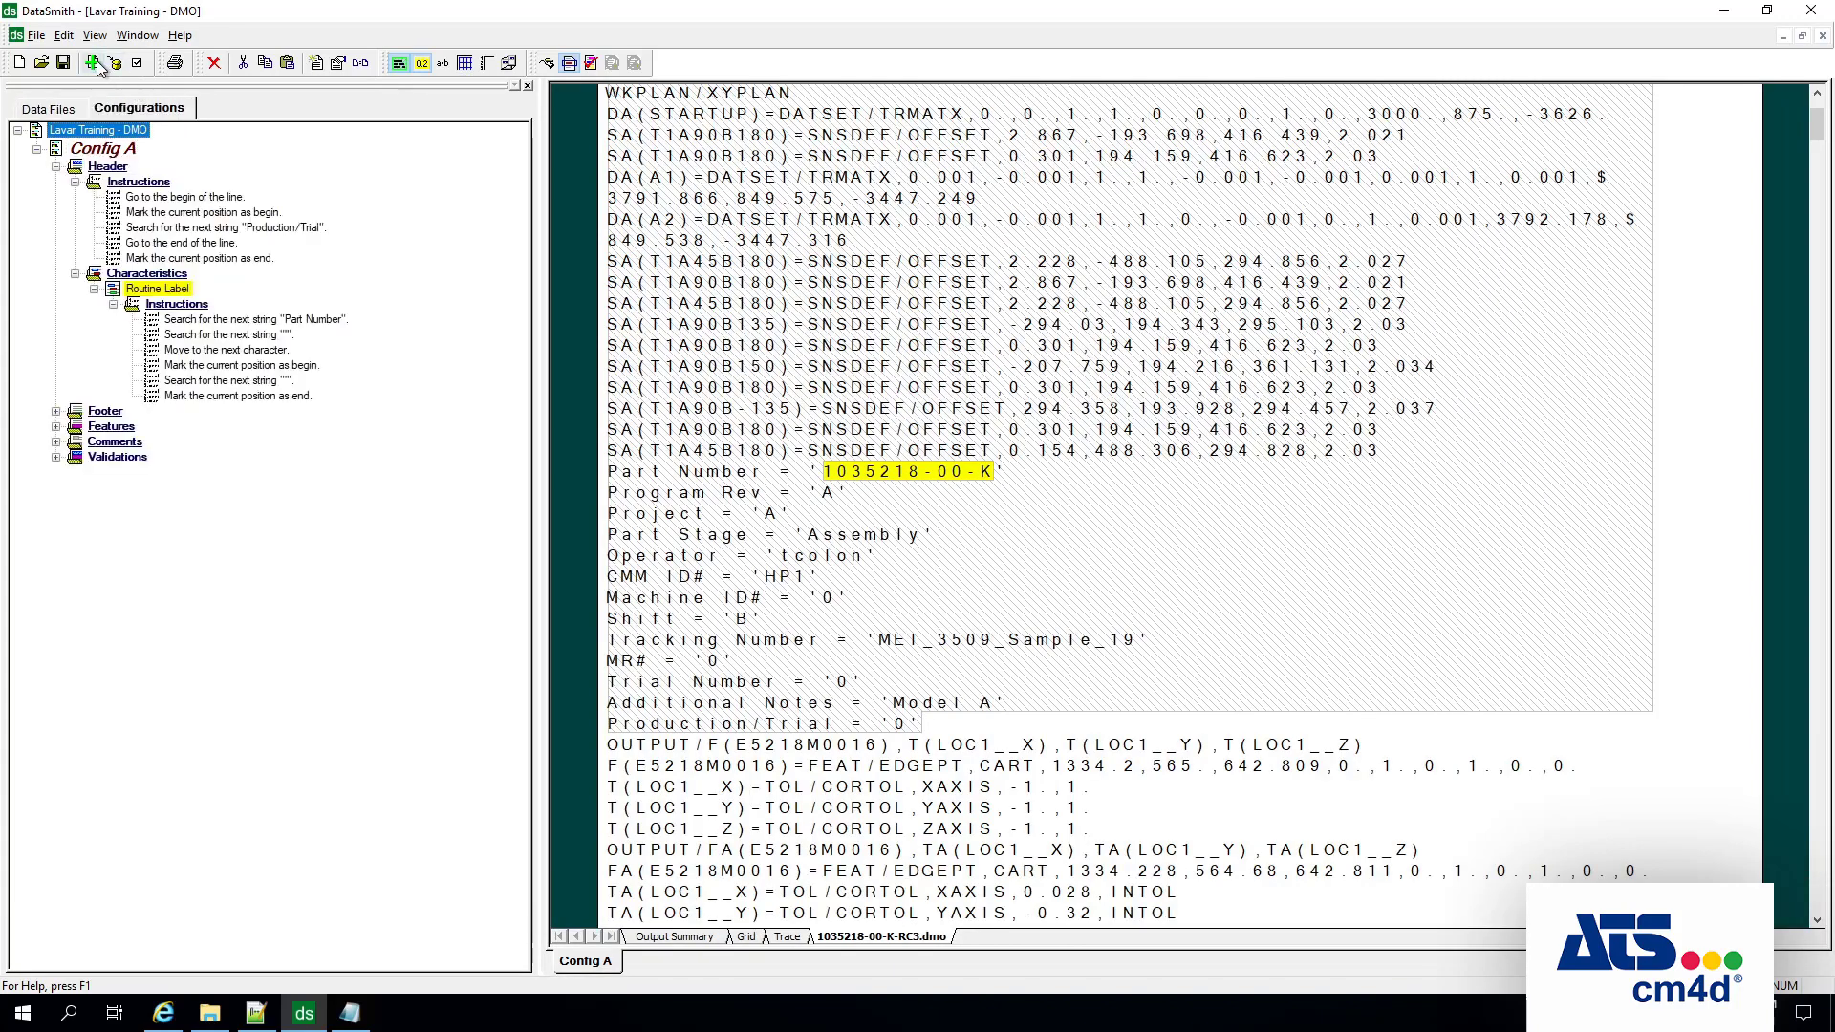
{"action": "left_click", "coordinate": [95, 64]}
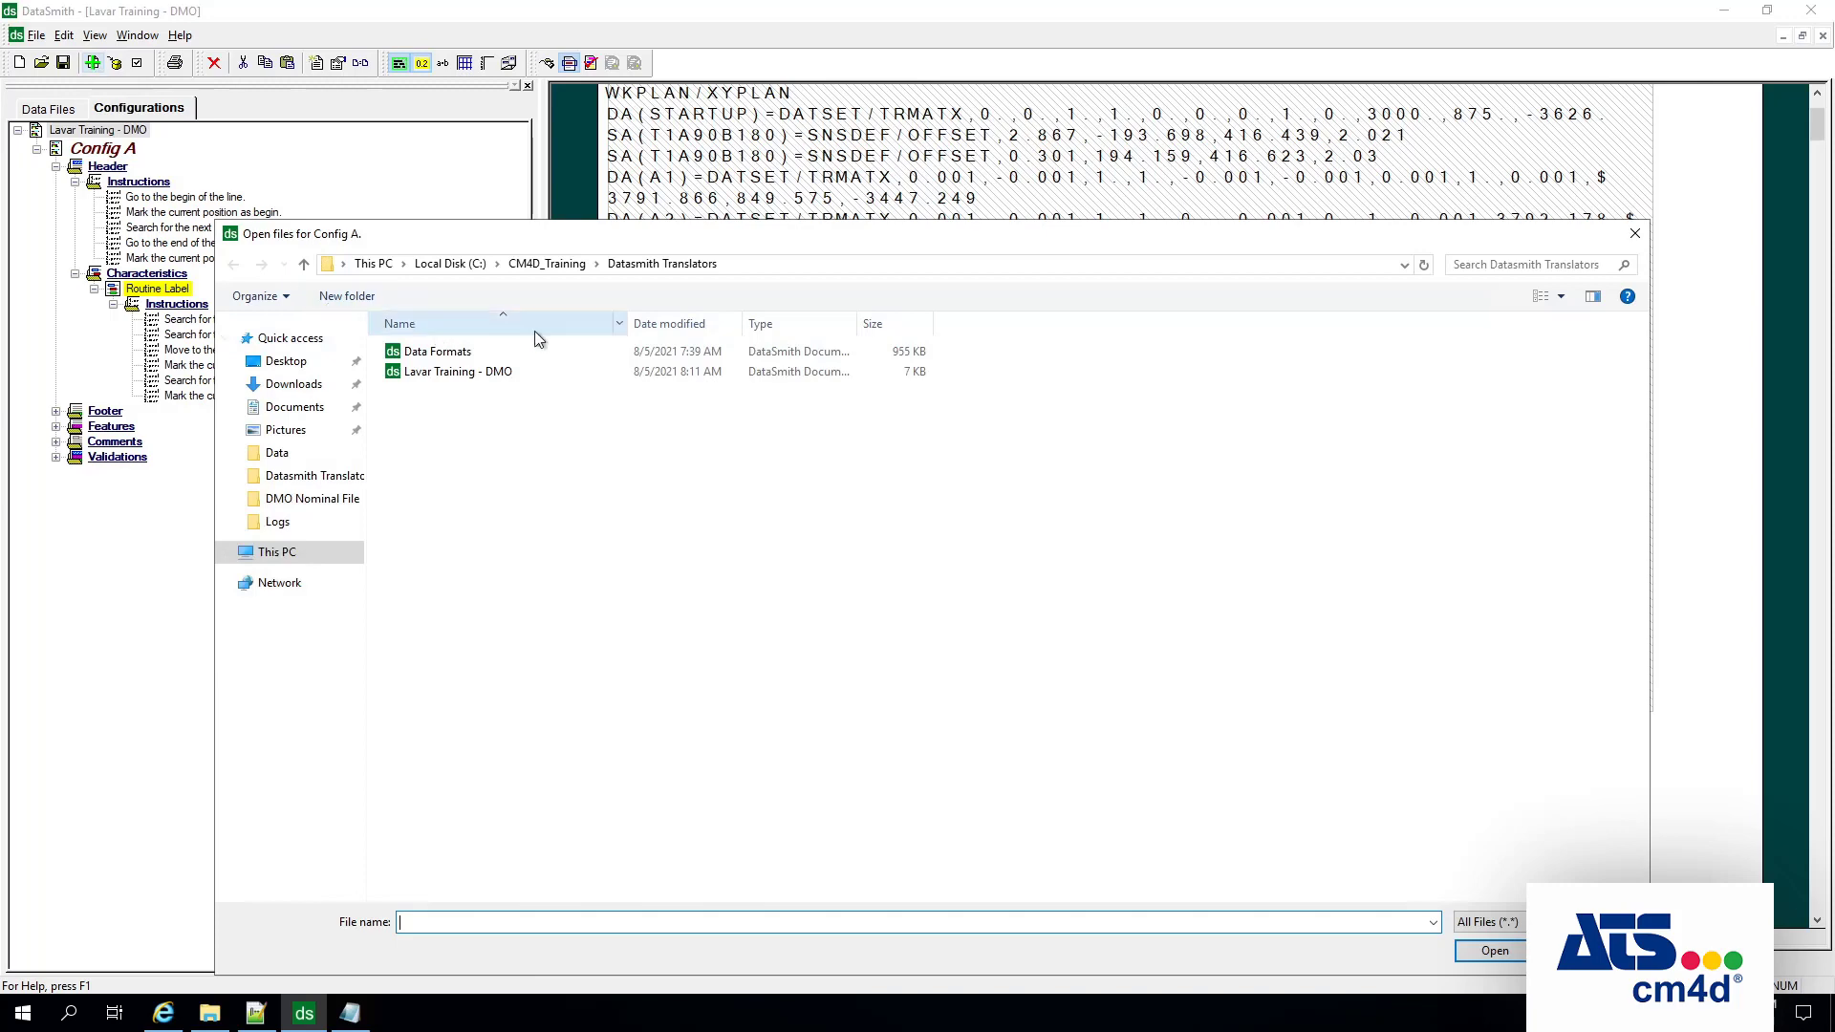
{"action": "left_click", "coordinate": [561, 274]}
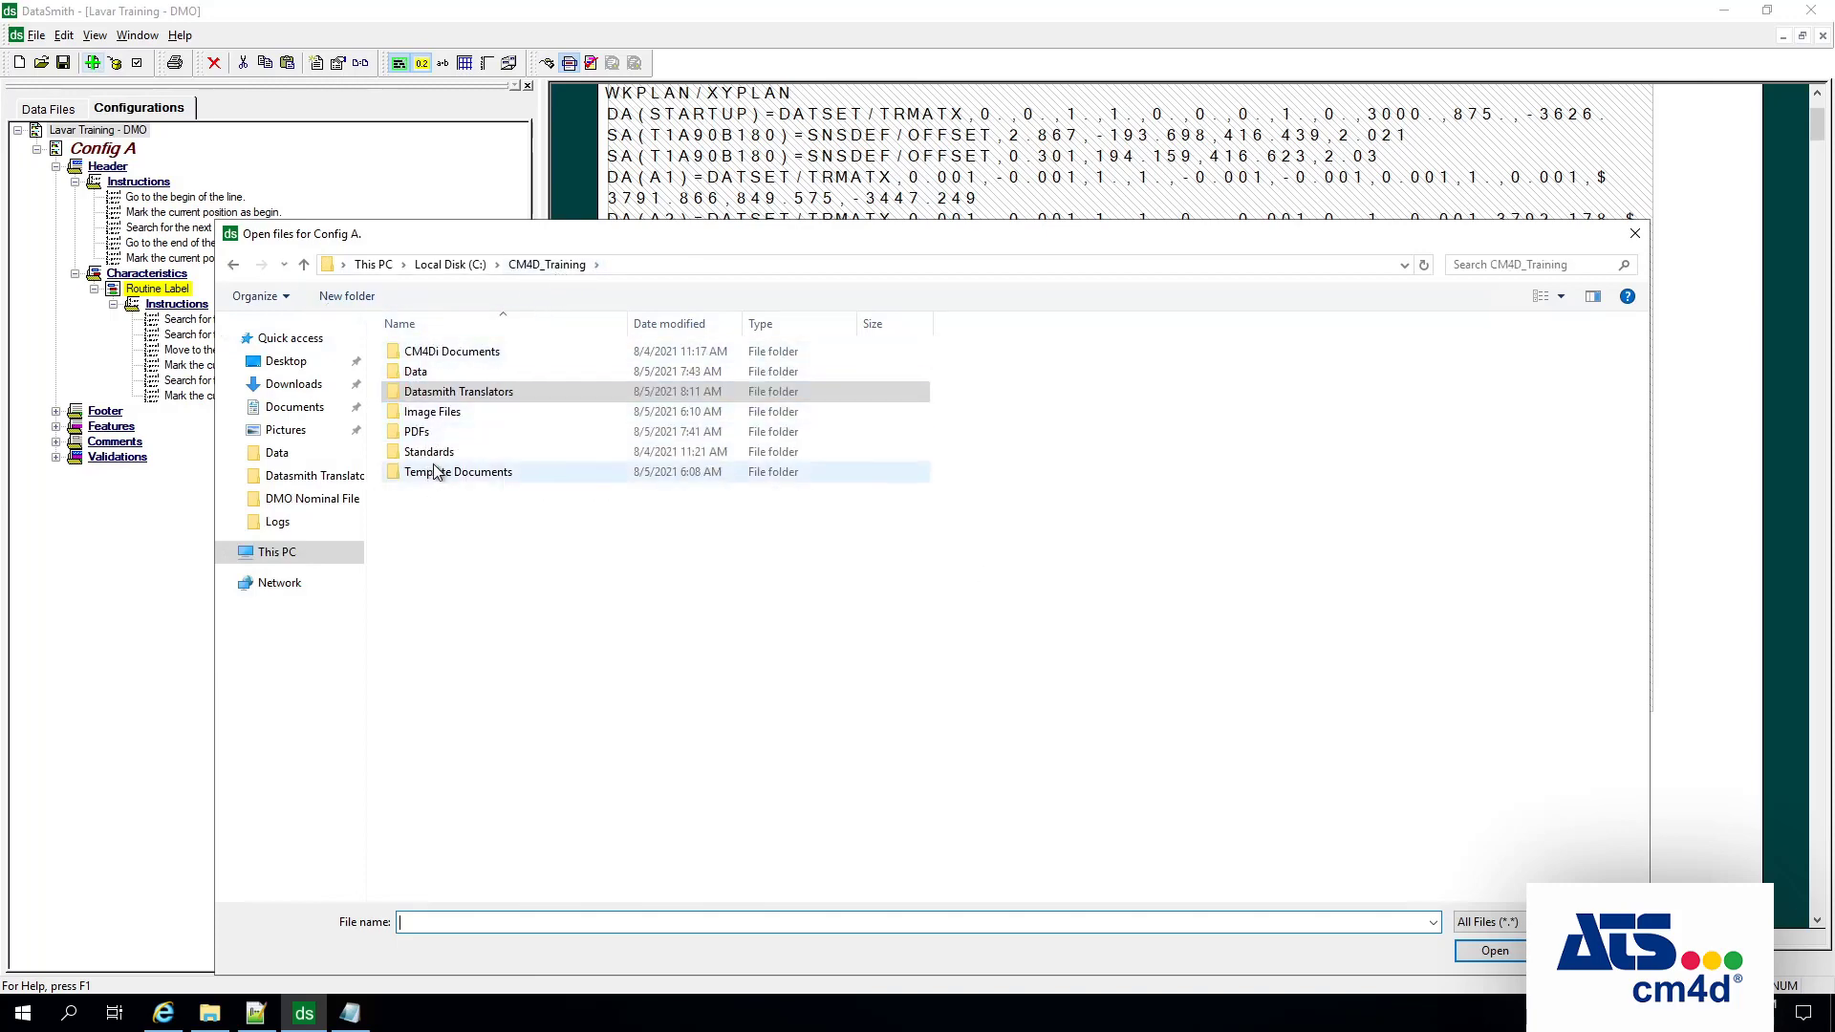
{"action": "double_click", "coordinate": [443, 373]}
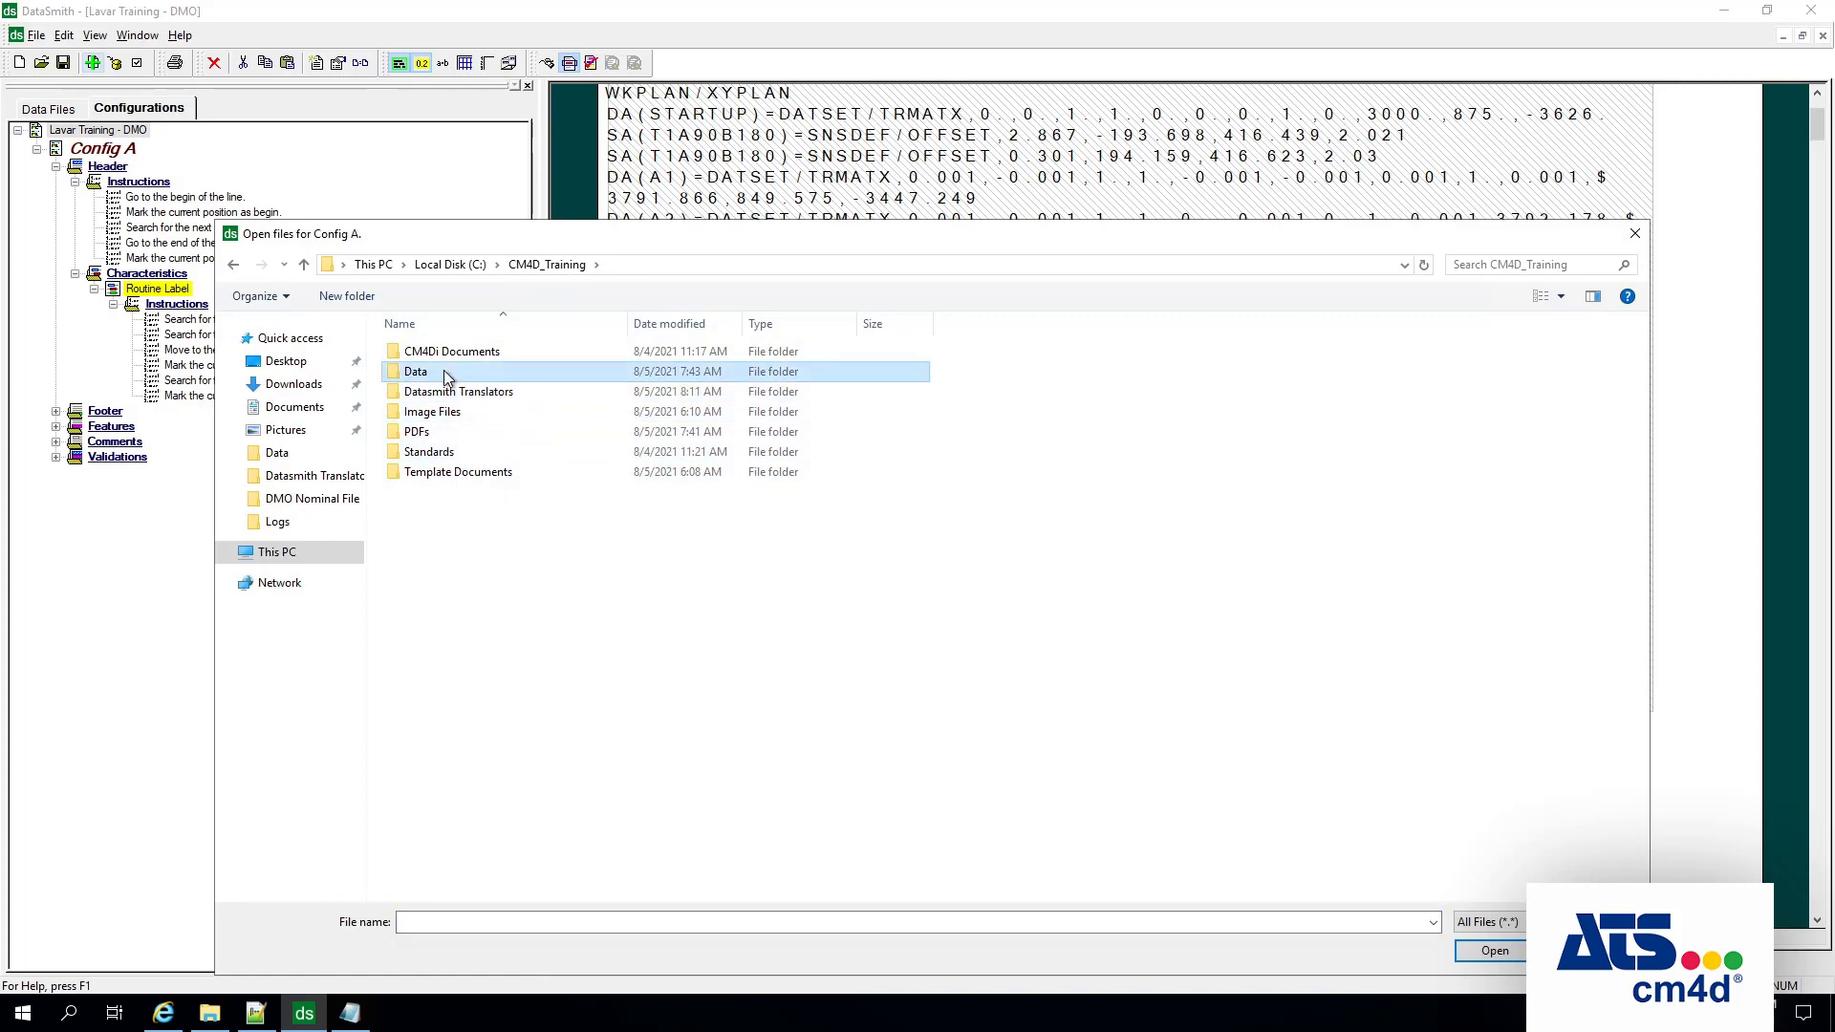
{"action": "left_click", "coordinate": [474, 373]}
{"action": "double_click", "coordinate": [474, 373]}
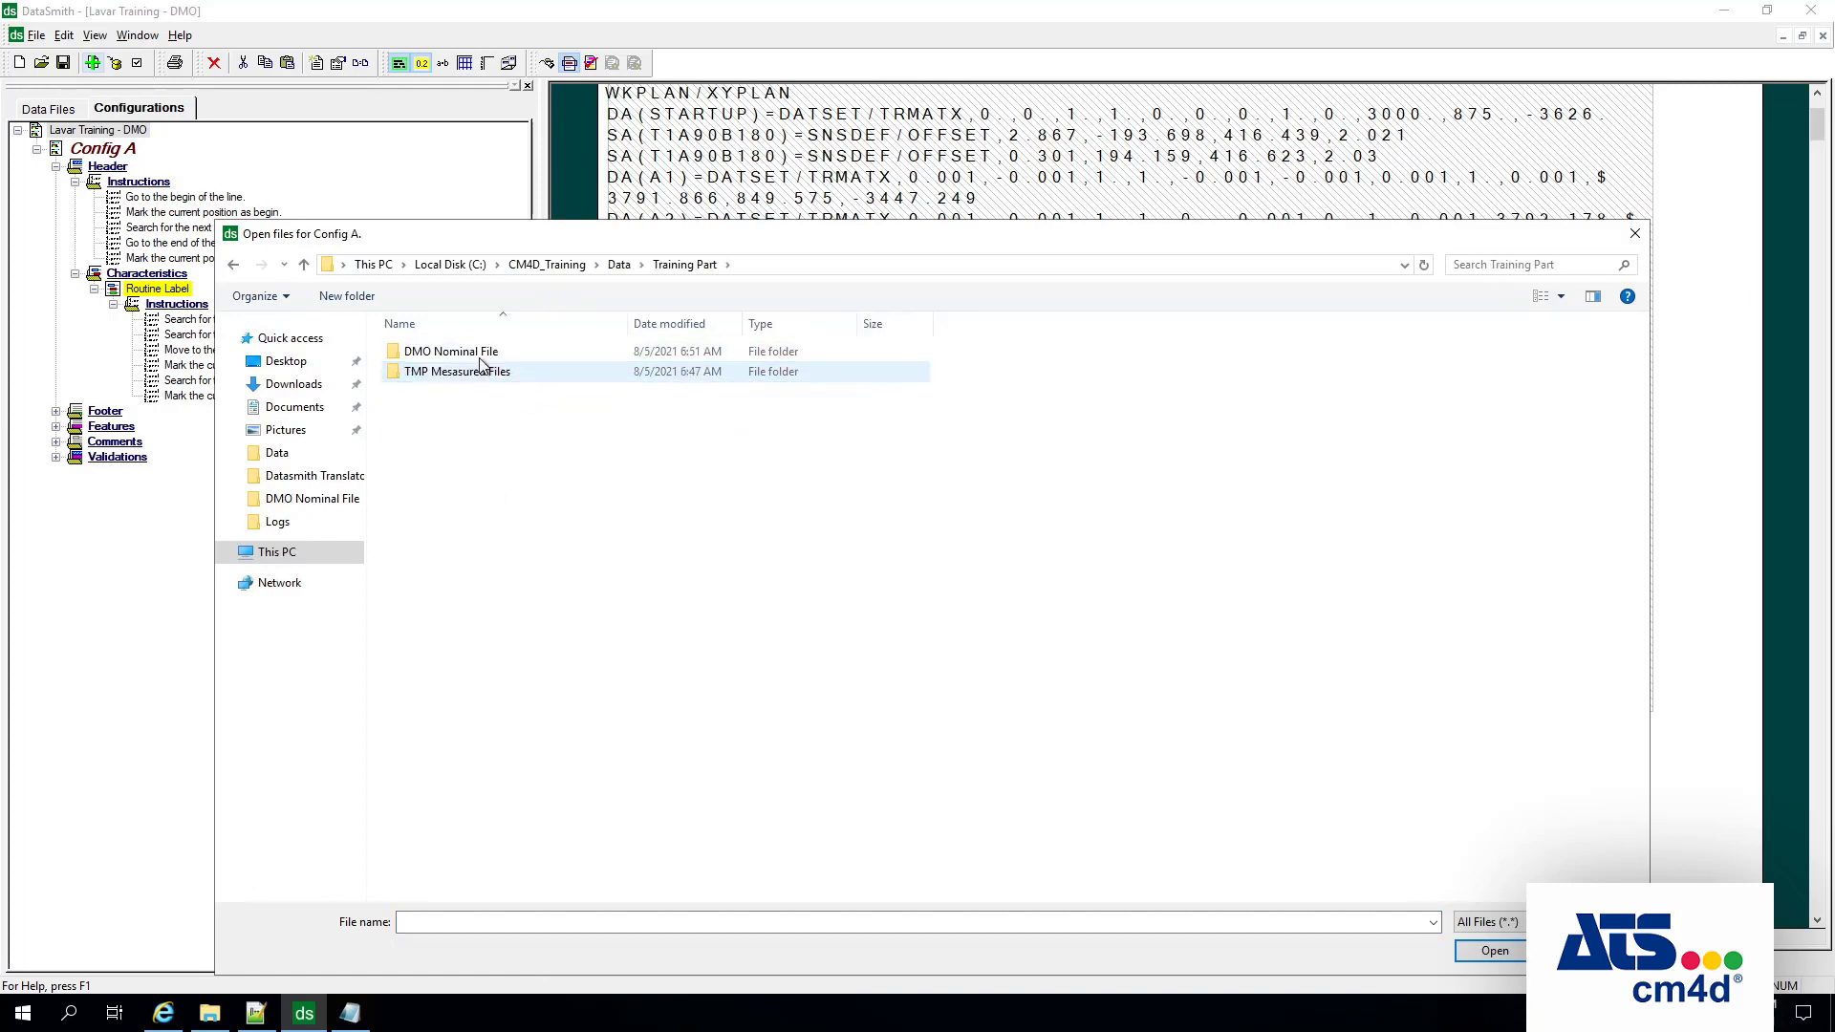
{"action": "double_click", "coordinate": [486, 354]}
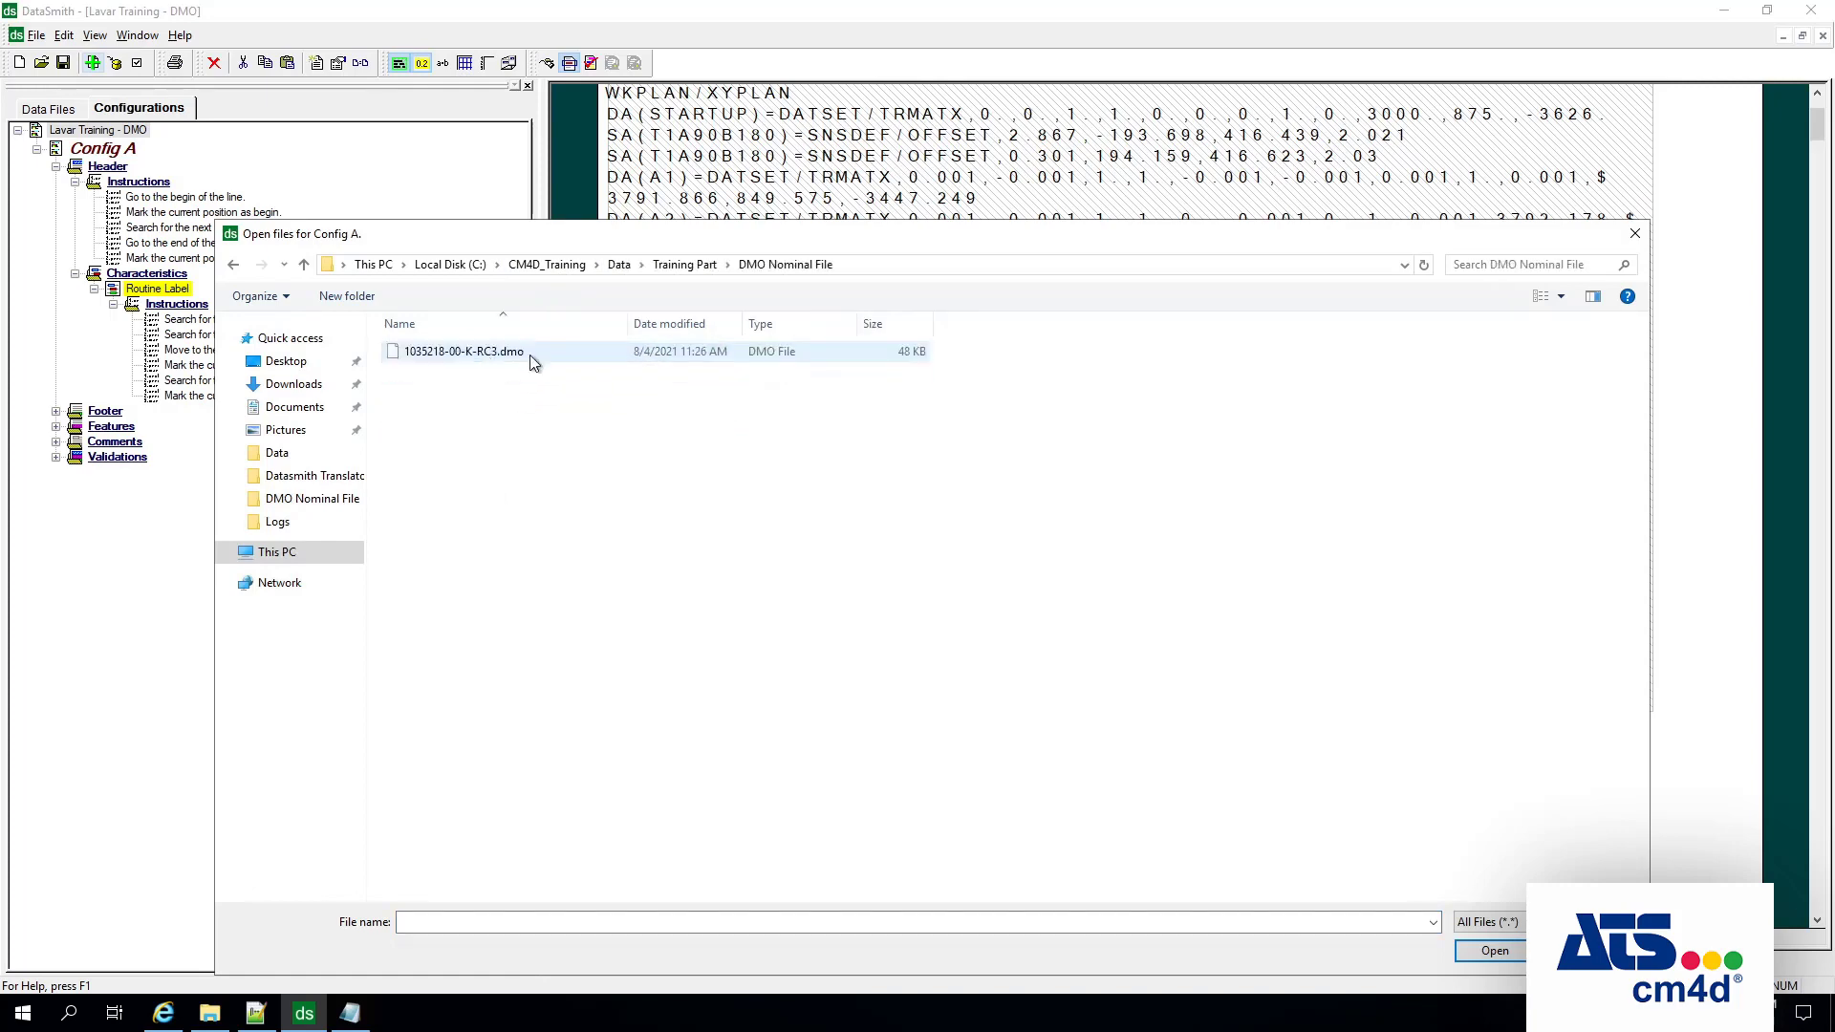
{"action": "double_click", "coordinate": [464, 351]}
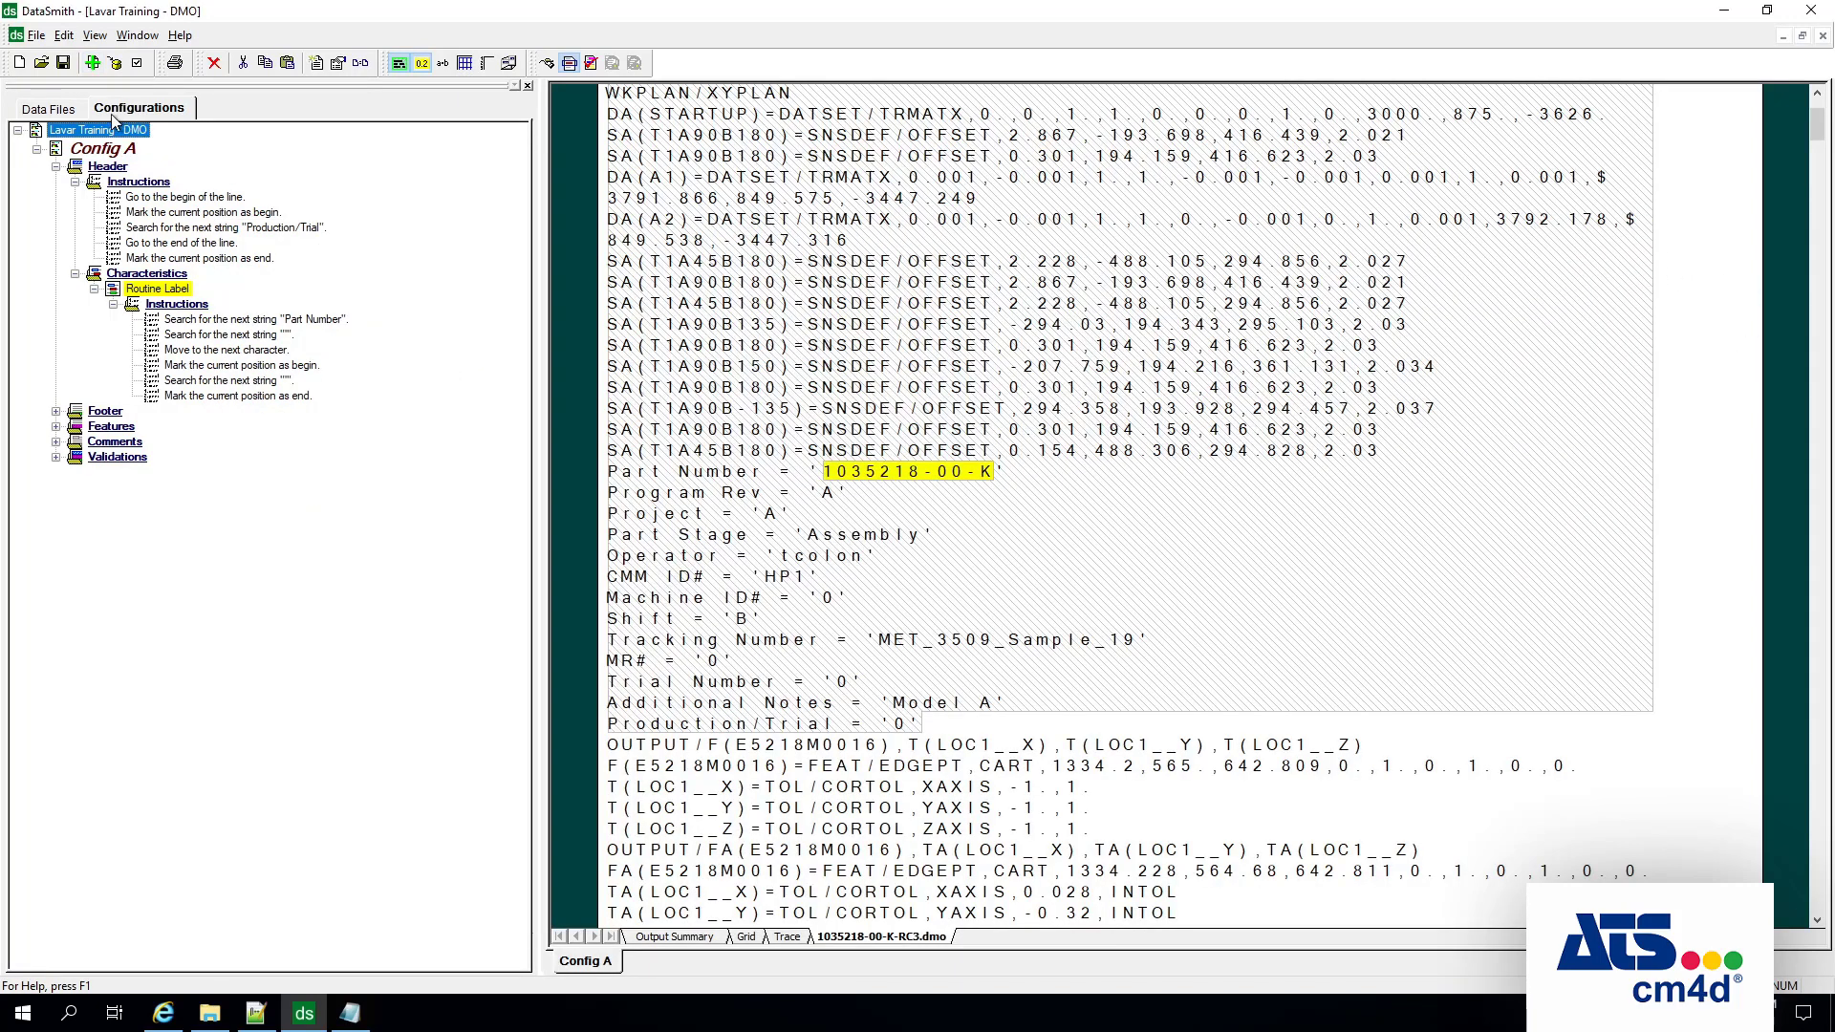
Step: Inspect Config A's data file list and its Add Files dialog, then return to the configuration tree
{"action": "left_click", "coordinate": [63, 112]}
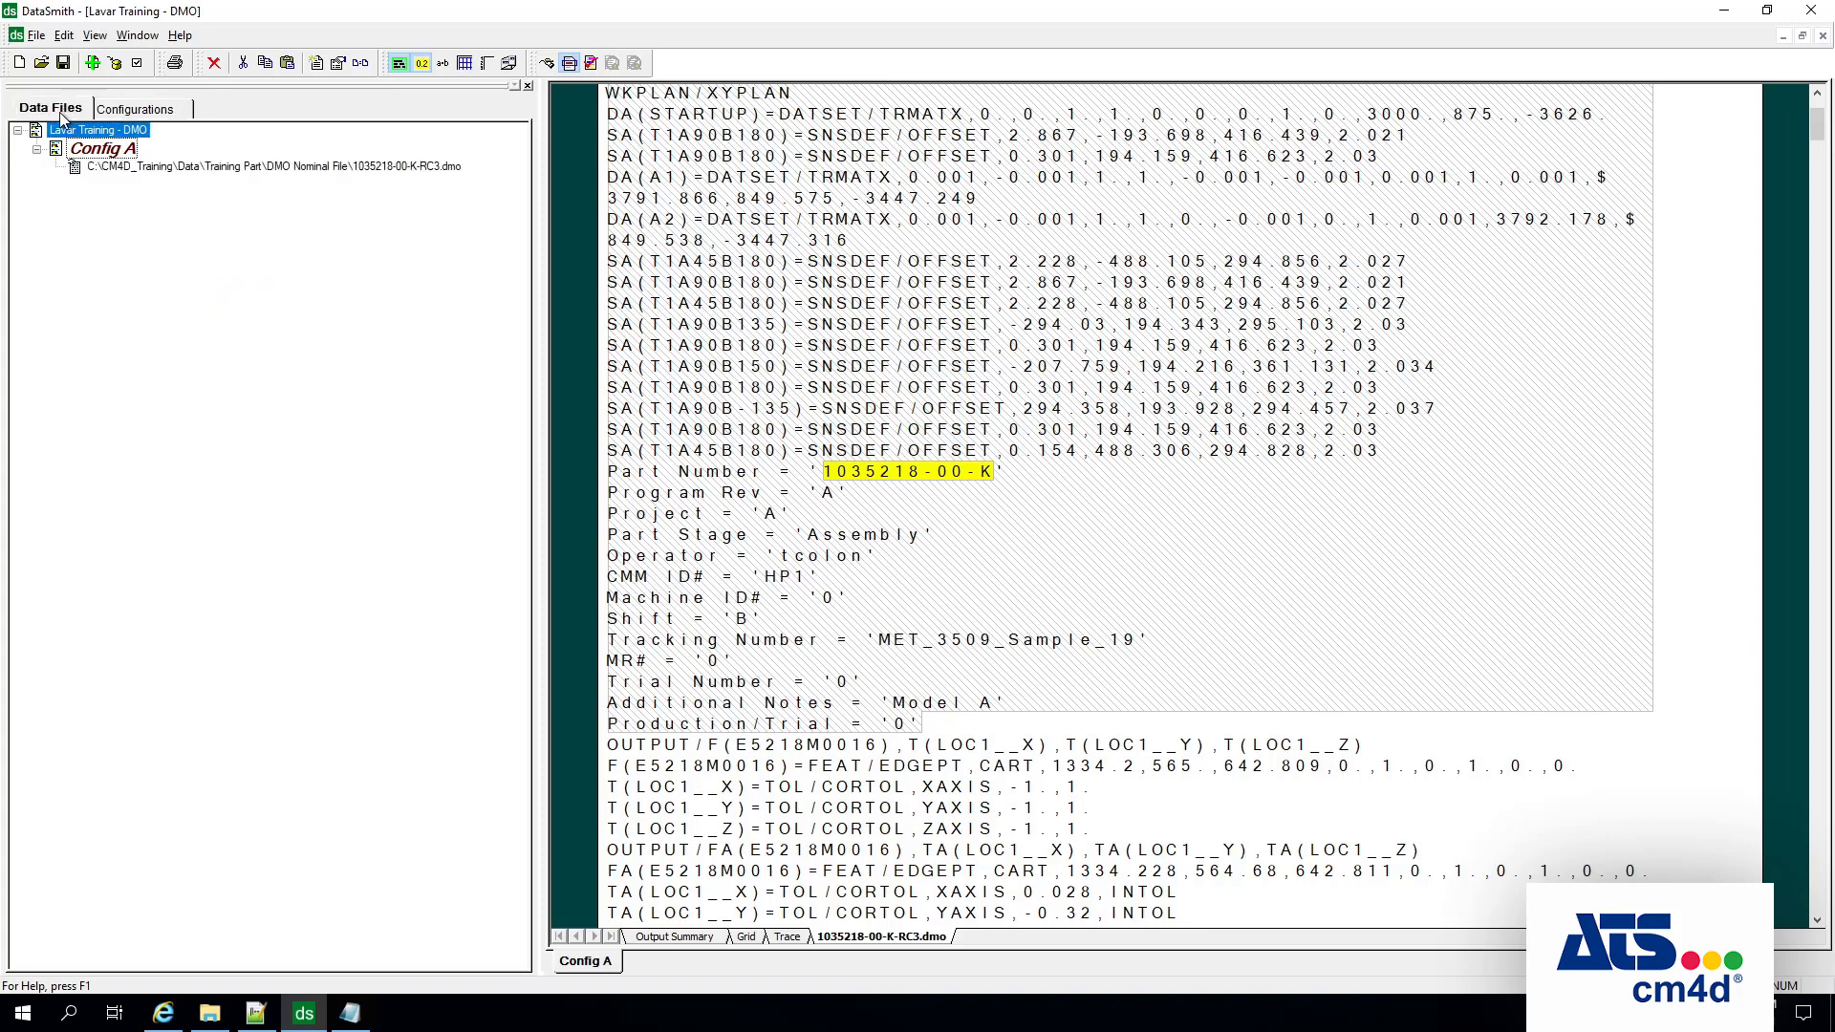
{"action": "right_click", "coordinate": [110, 156]}
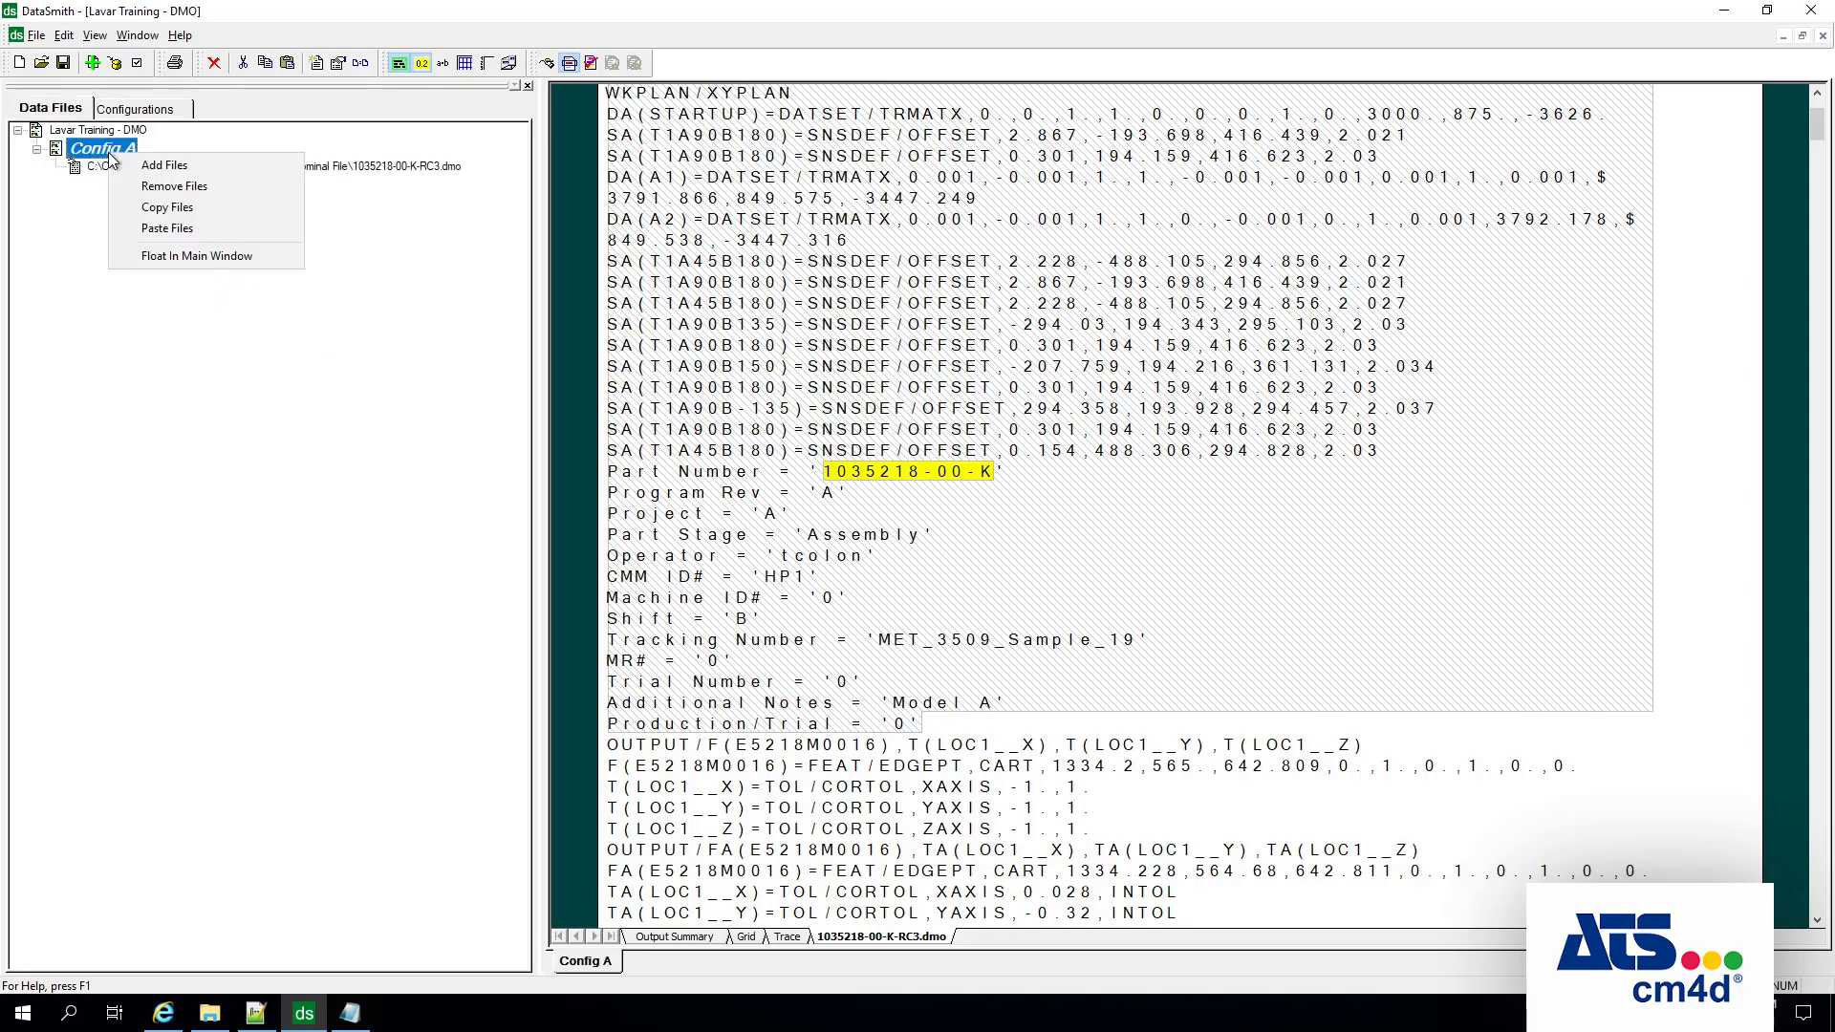
{"action": "left_click", "coordinate": [162, 172]}
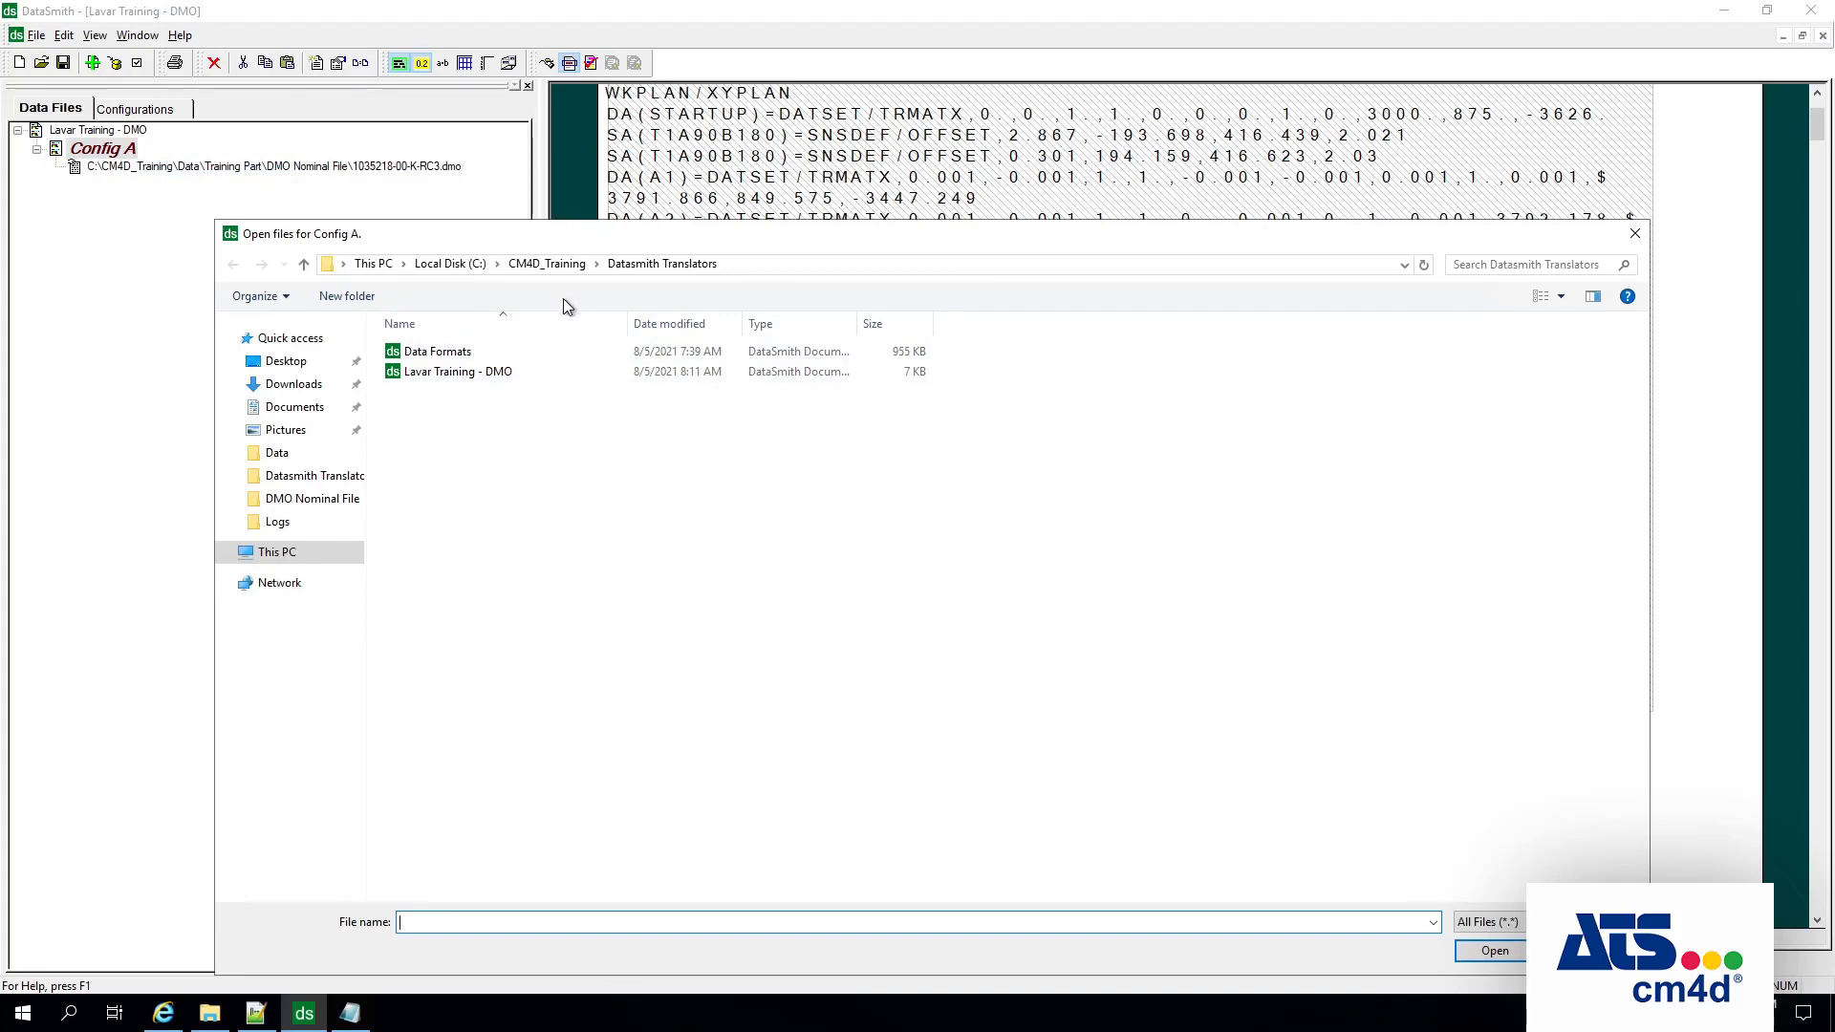
{"action": "left_click", "coordinate": [1636, 234]}
{"action": "left_click", "coordinate": [168, 111]}
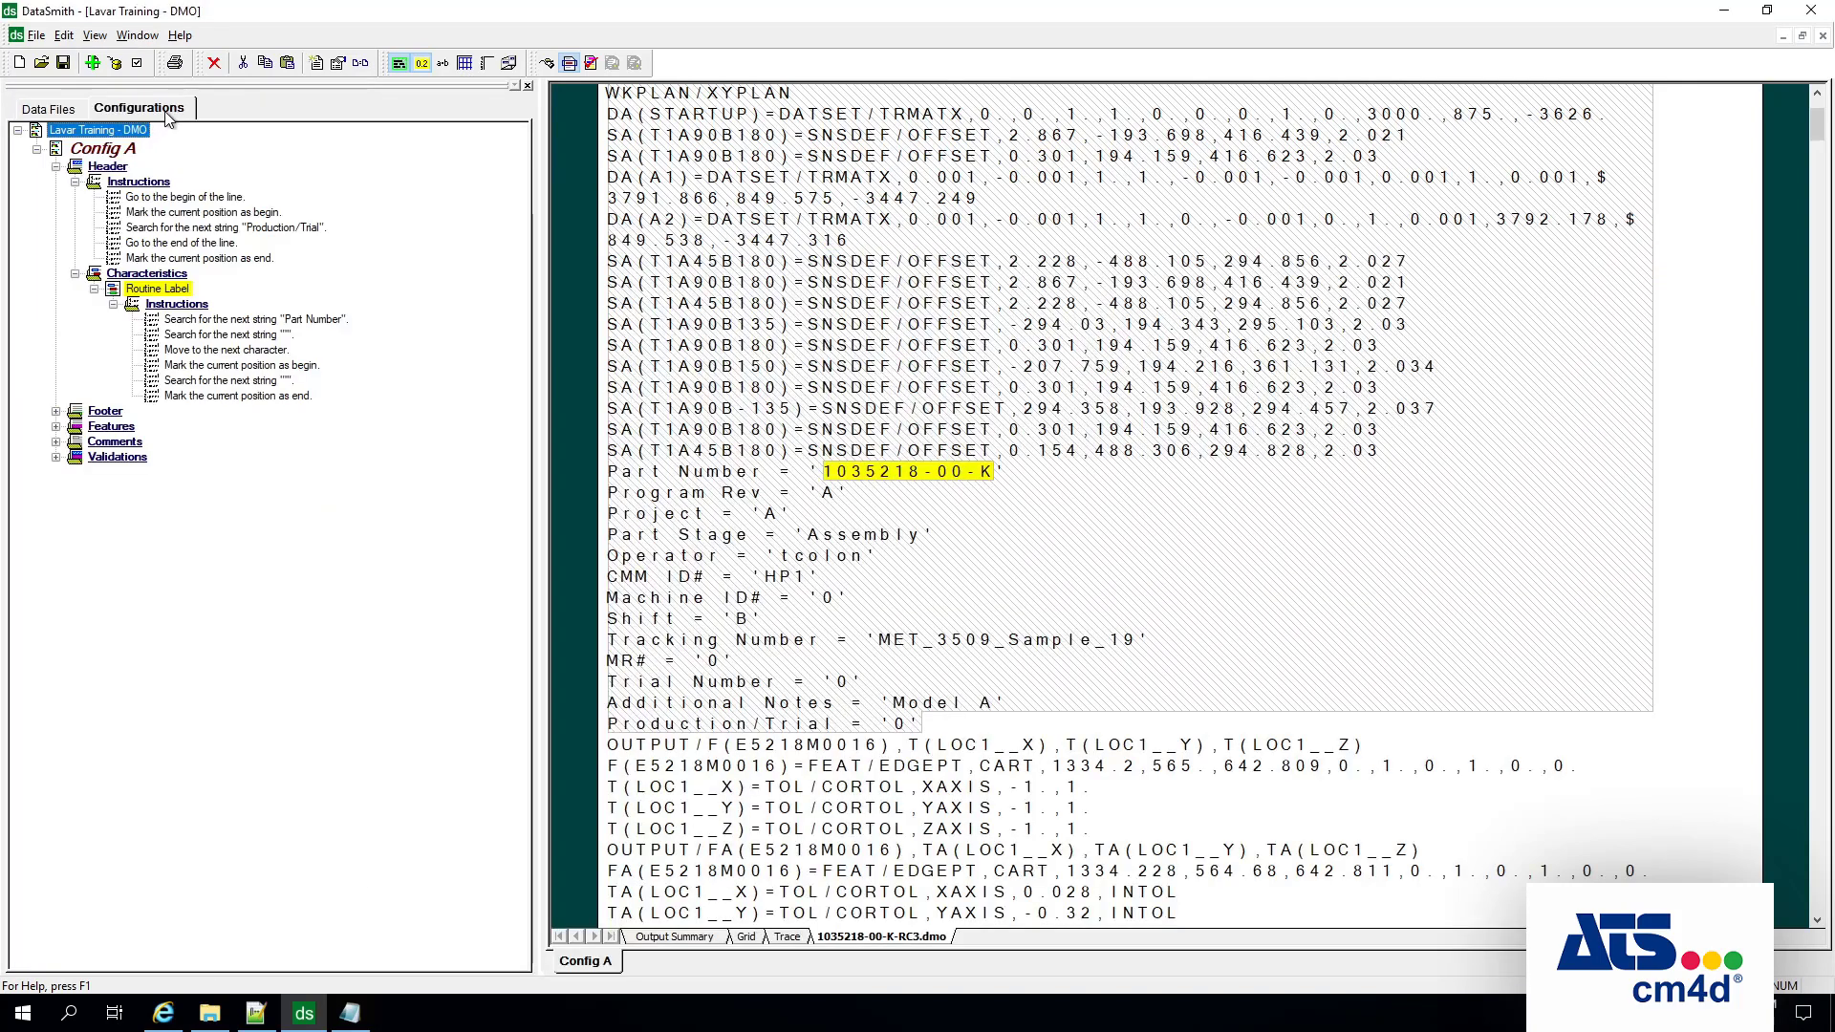
Step: Review the Header instructions against the shaded header block of the DMO file and the scanning steps noted in Notepad
{"action": "left_click", "coordinate": [1479, 385]}
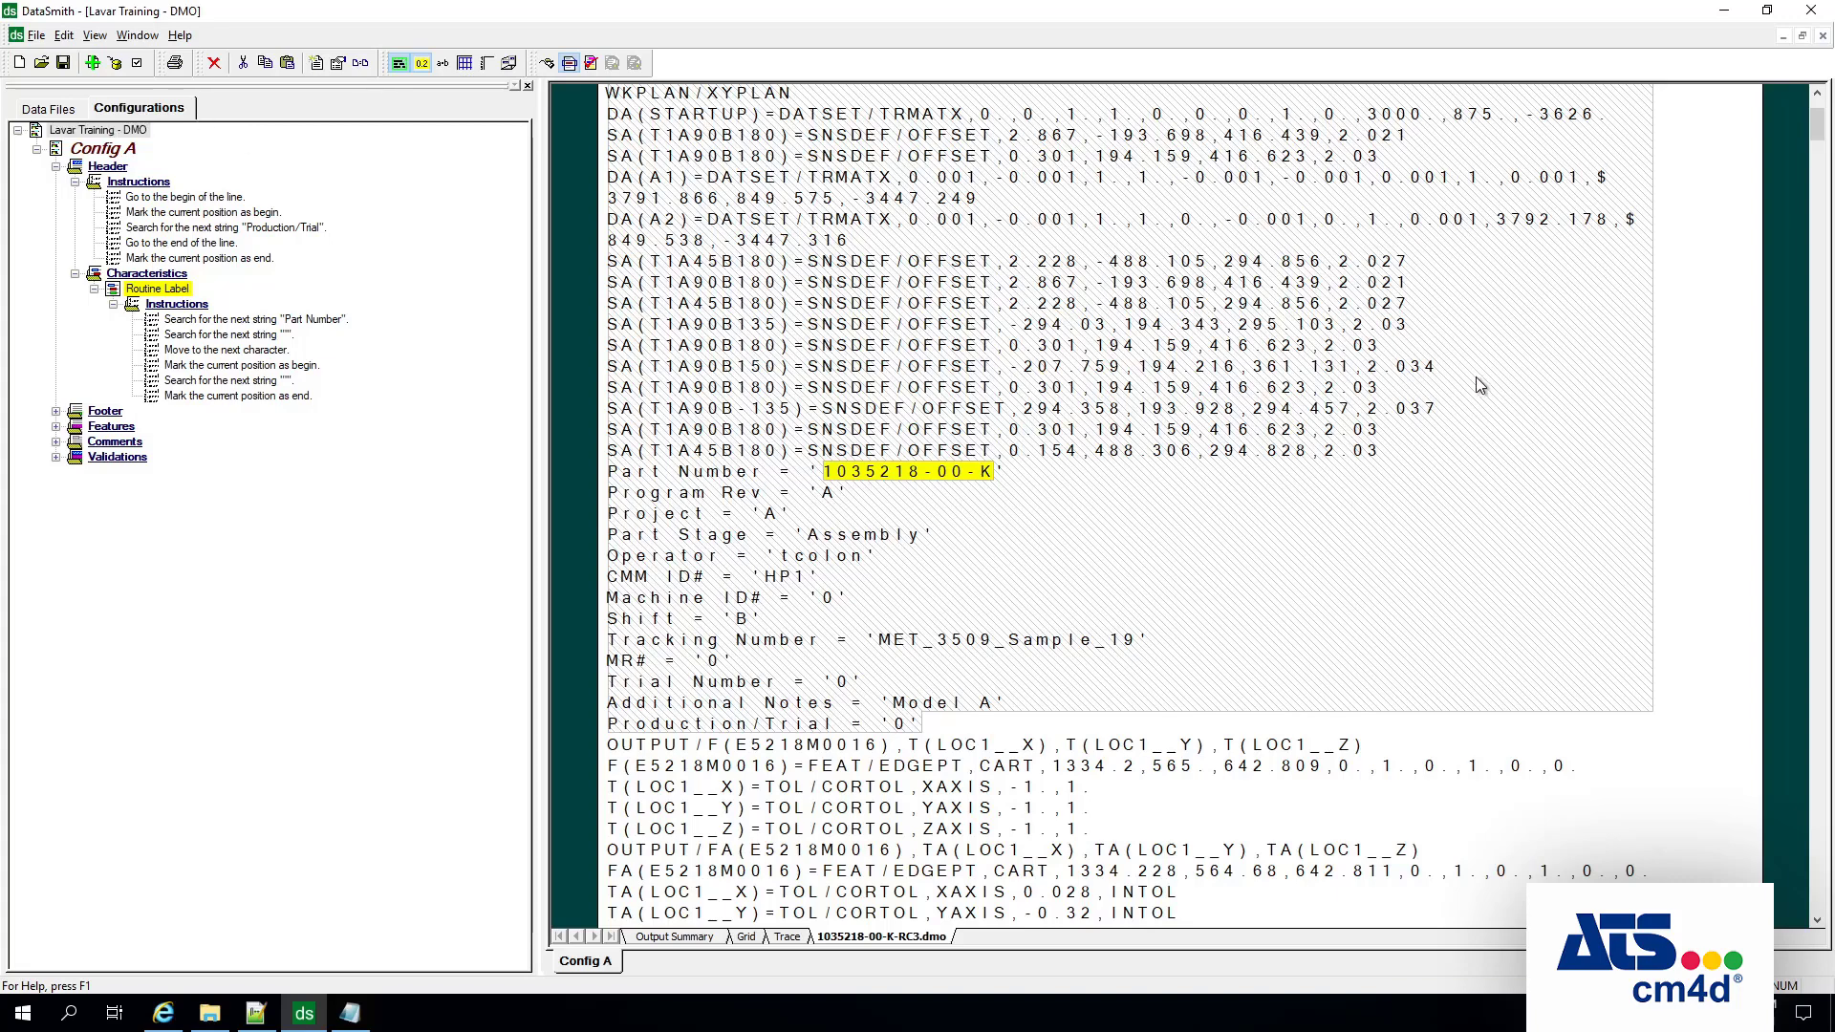
{"action": "scroll", "coordinate": [1480, 385], "scroll_direction": "up", "scroll_amount": 3}
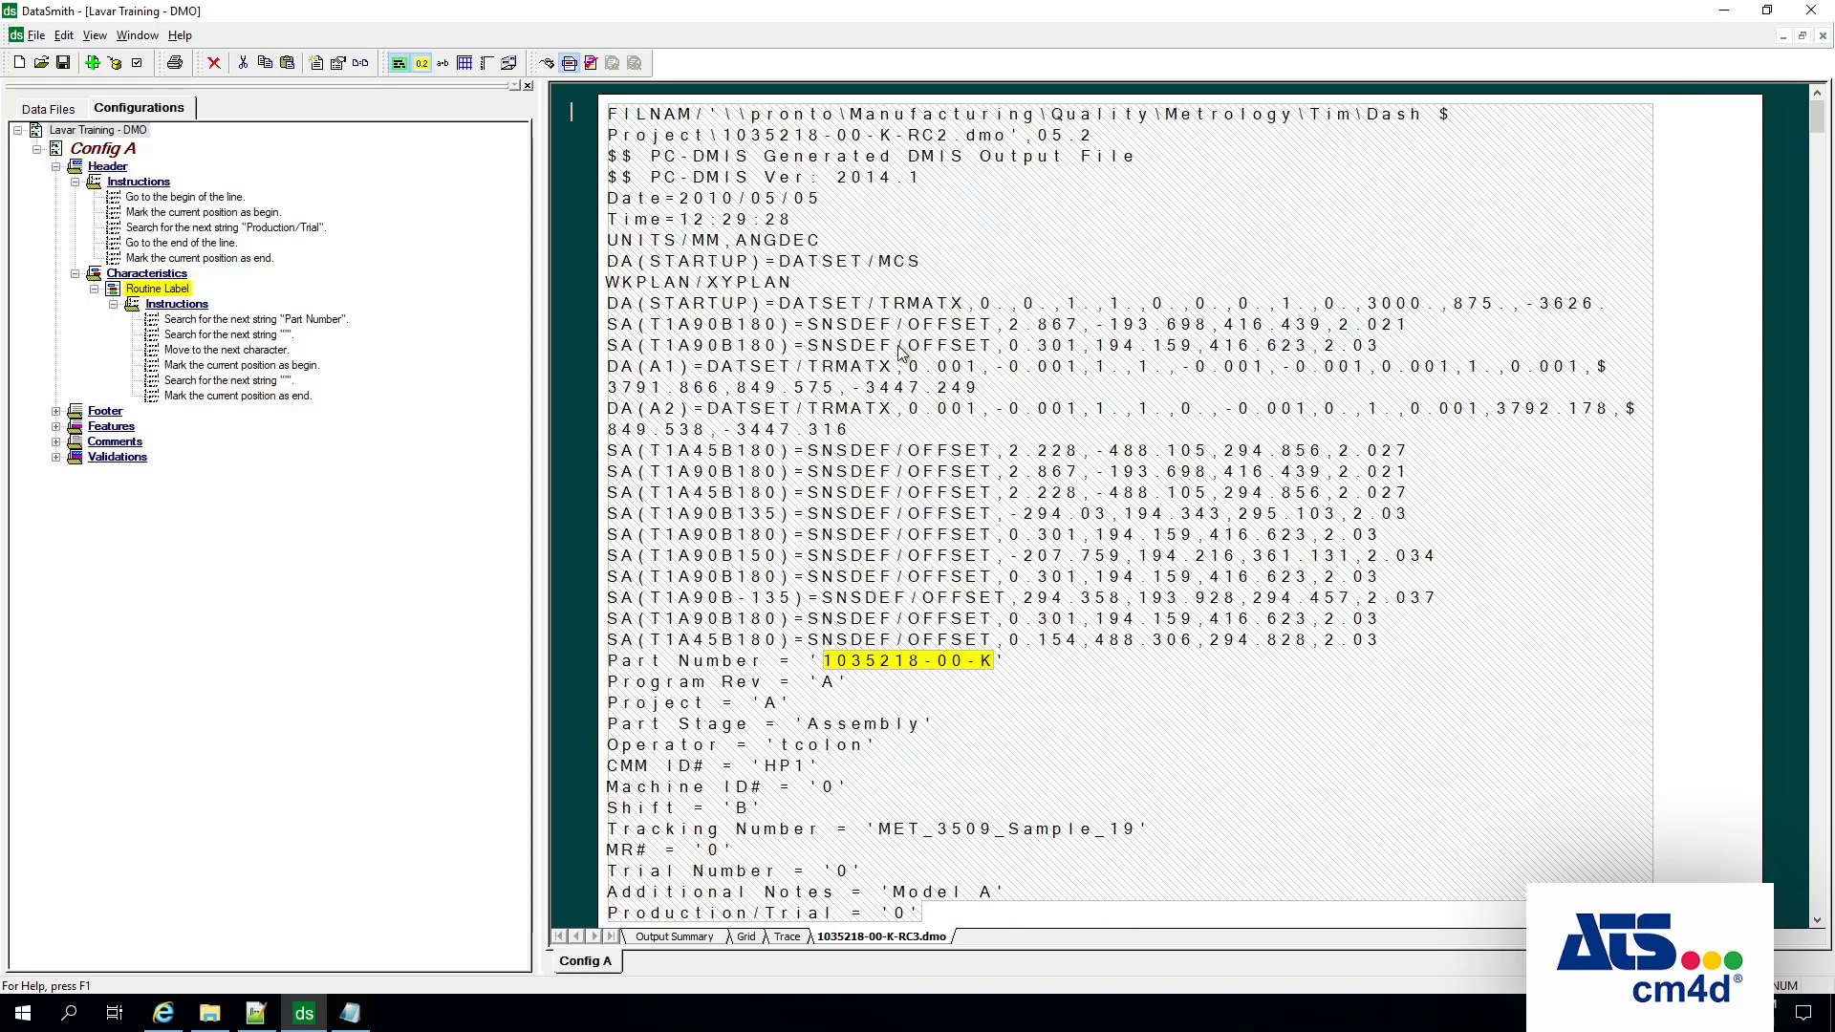
{"action": "left_click", "coordinate": [150, 201]}
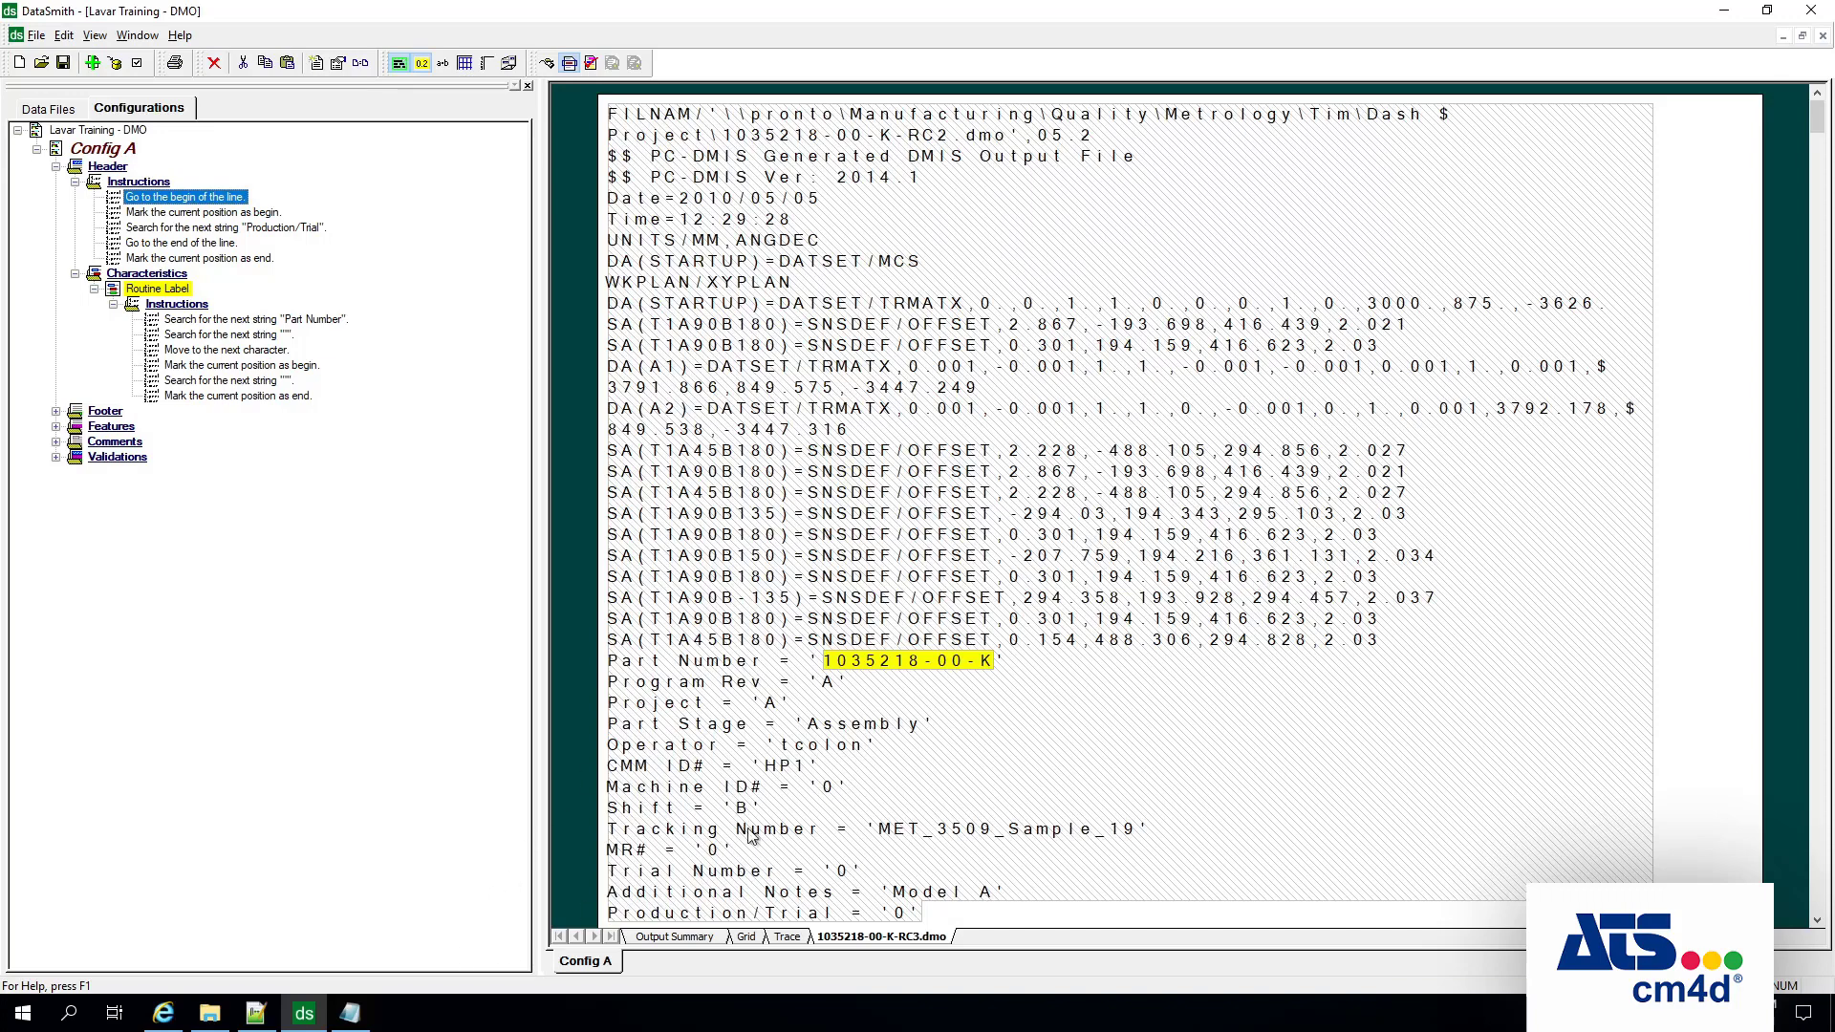
{"action": "left_click", "coordinate": [352, 1013]}
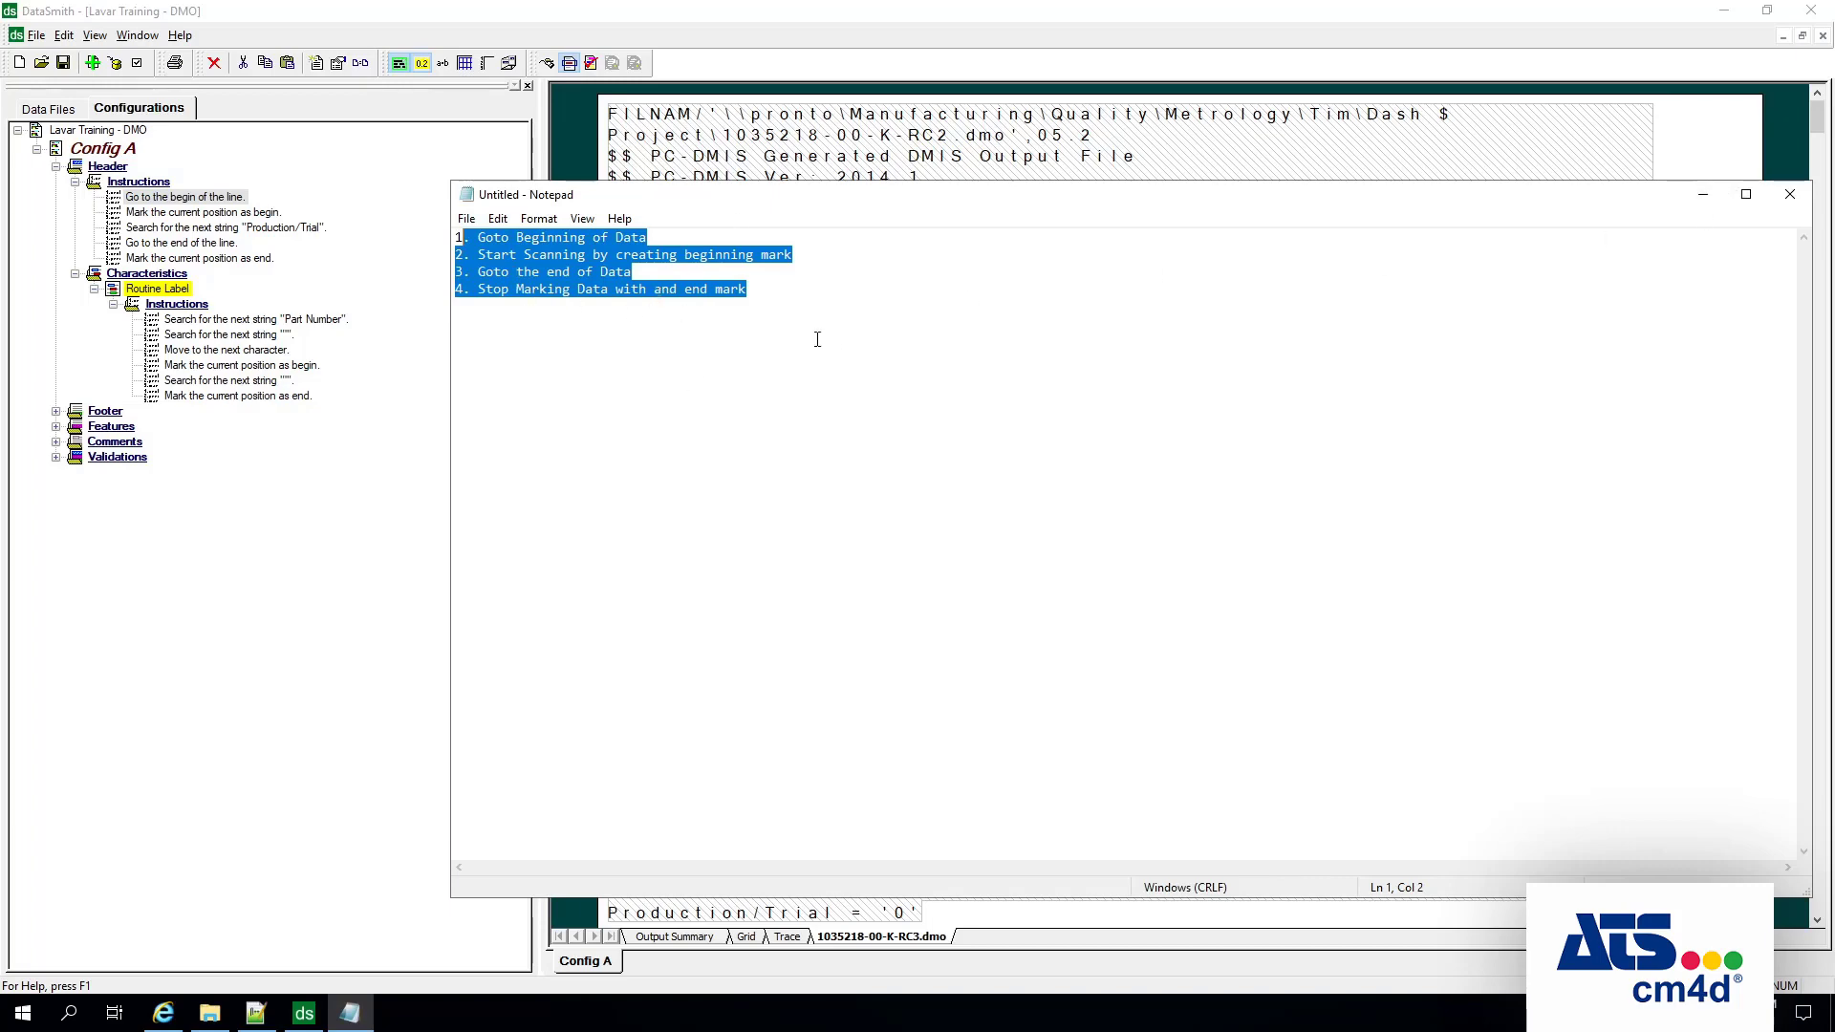
{"action": "left_click", "coordinate": [1702, 194]}
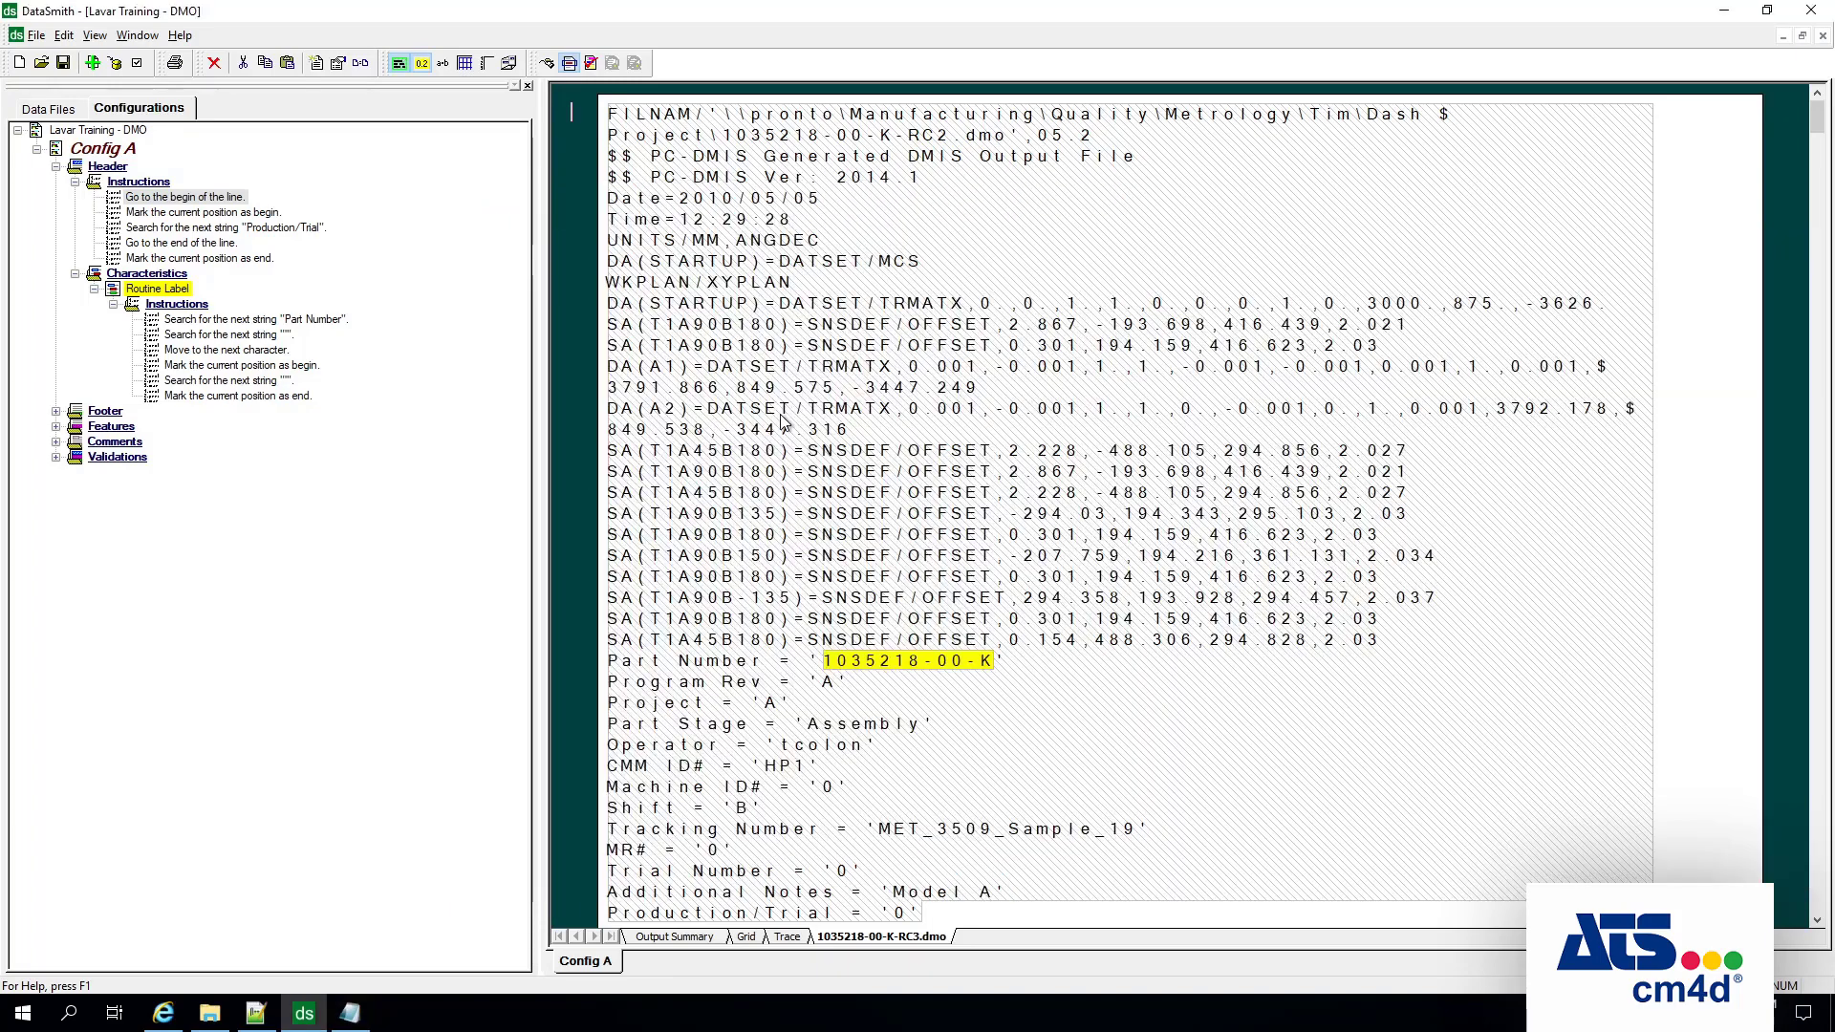
{"action": "left_click", "coordinate": [183, 229]}
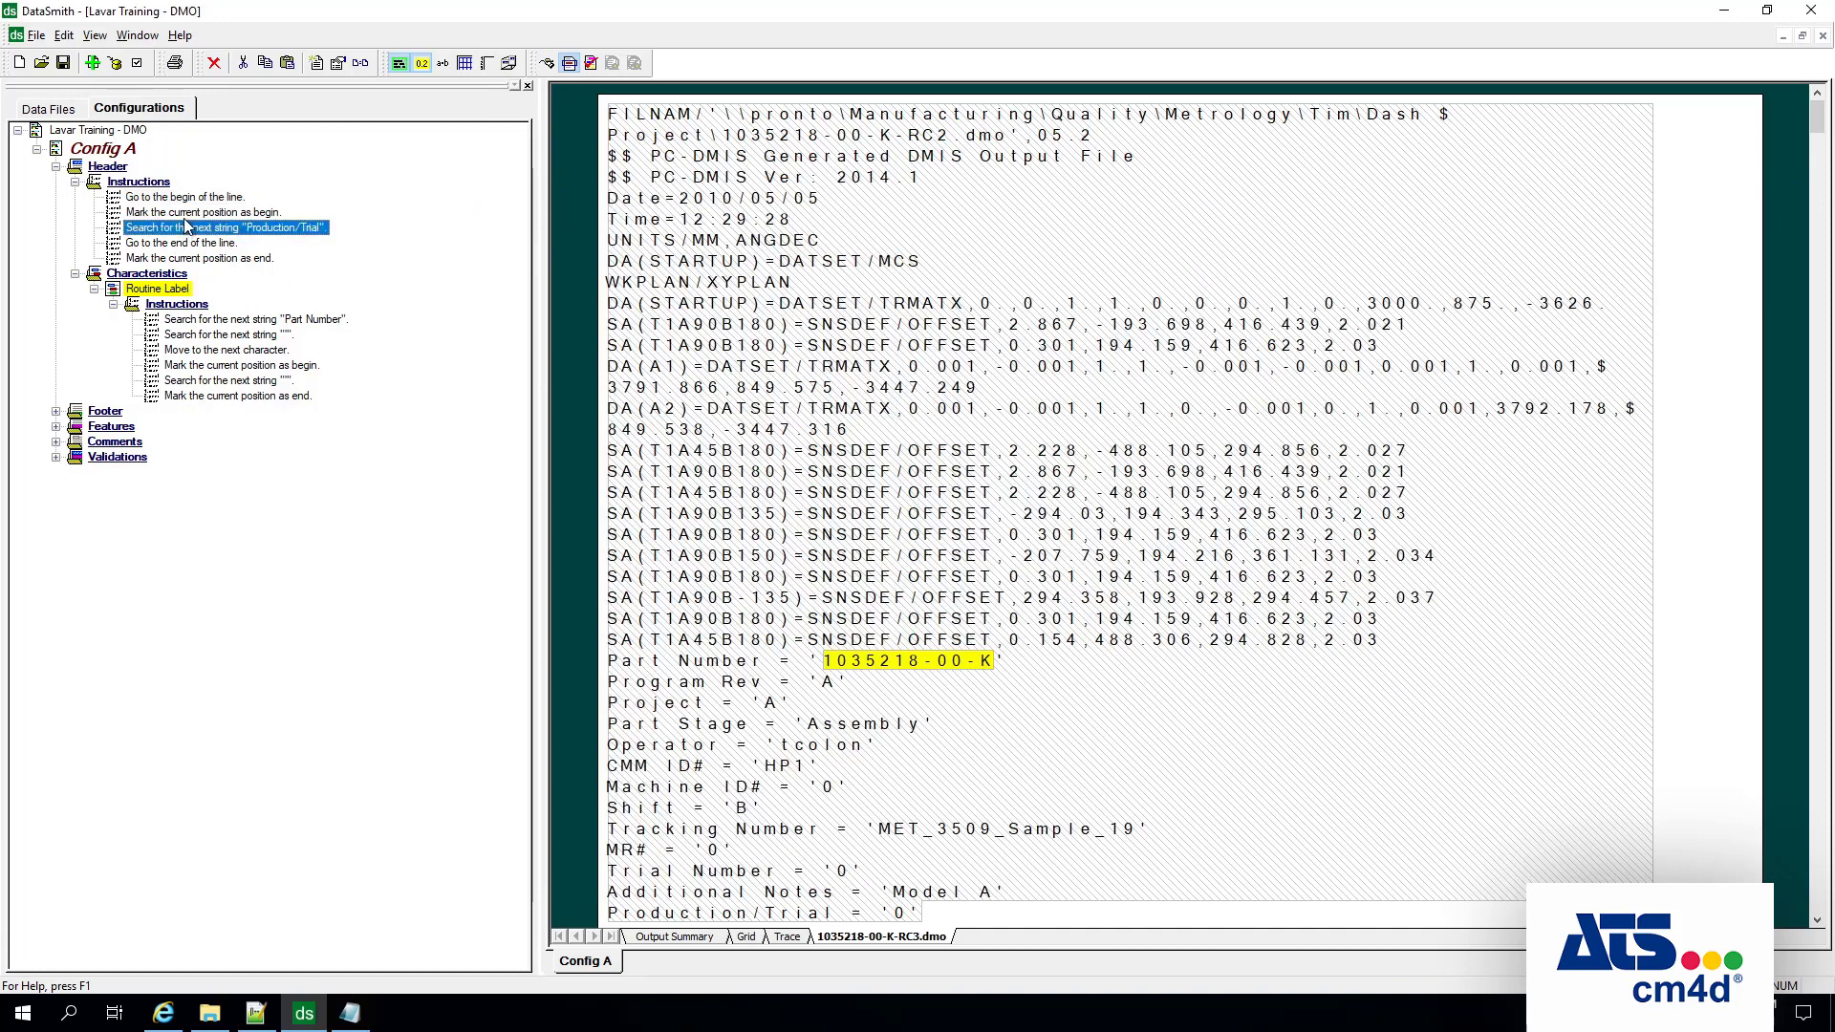
{"action": "left_click", "coordinate": [201, 258]}
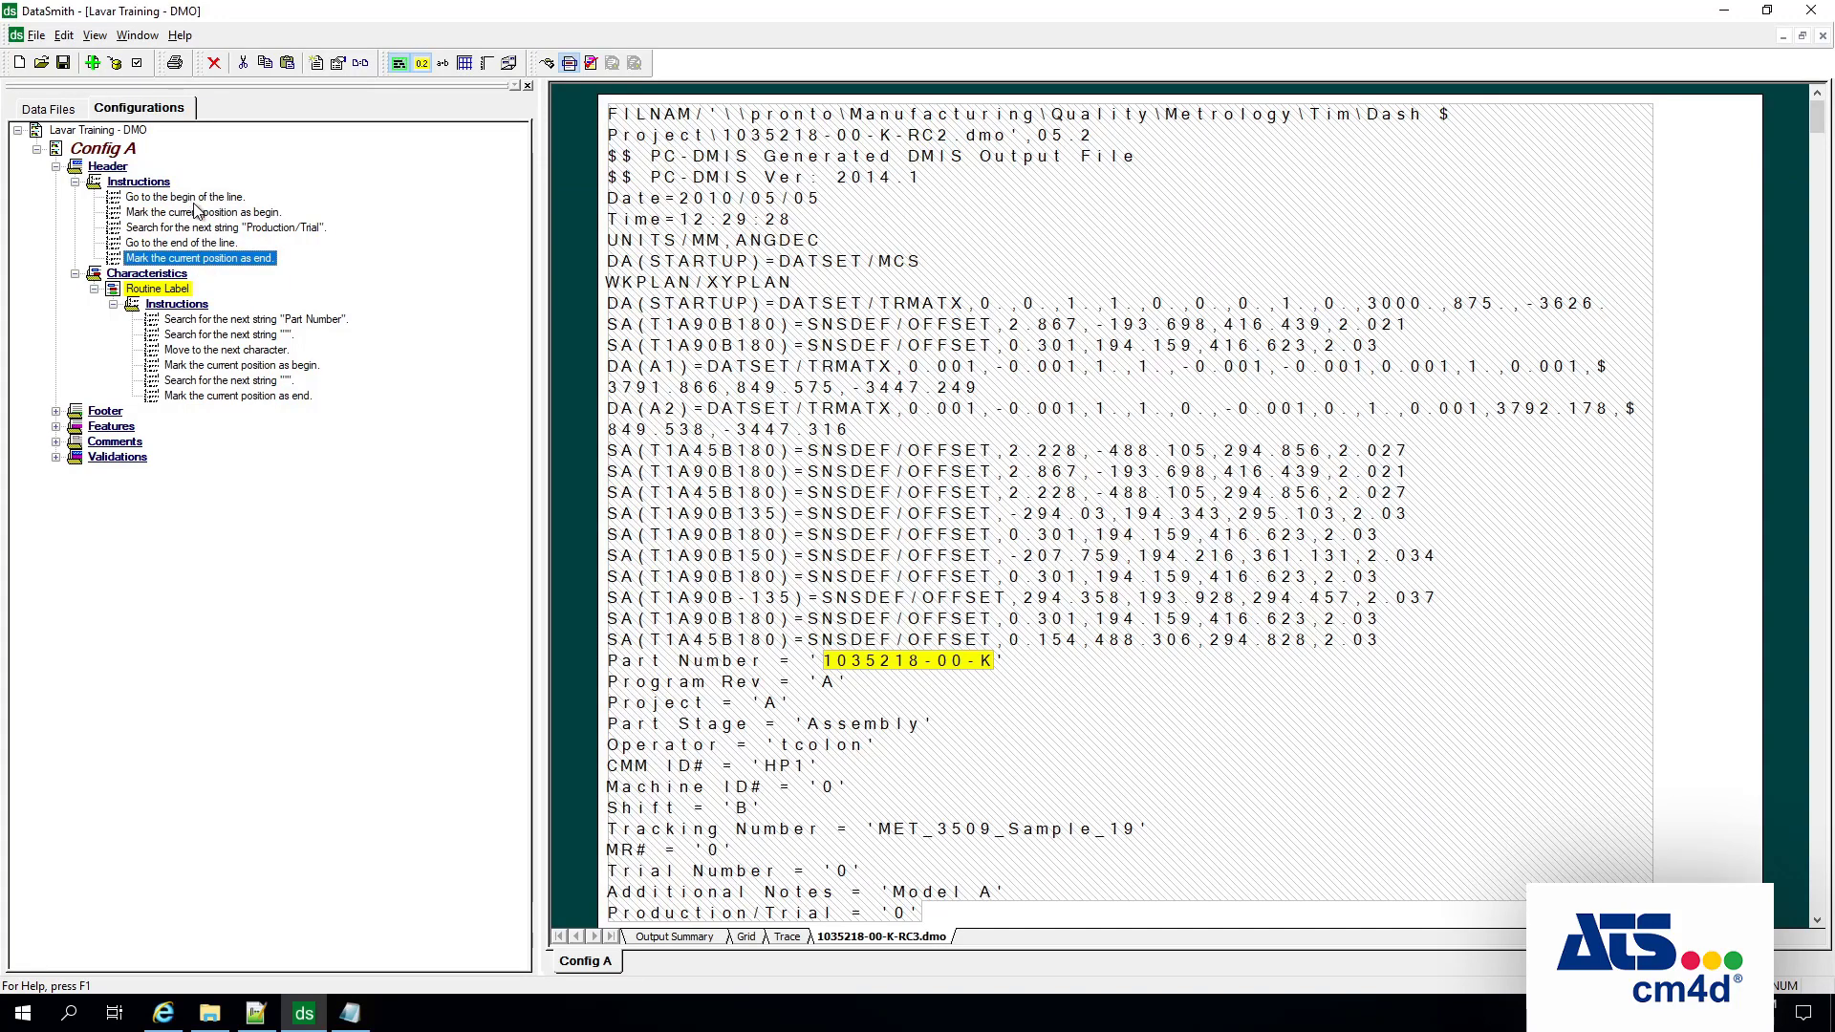
{"action": "left_click", "coordinate": [1135, 421]}
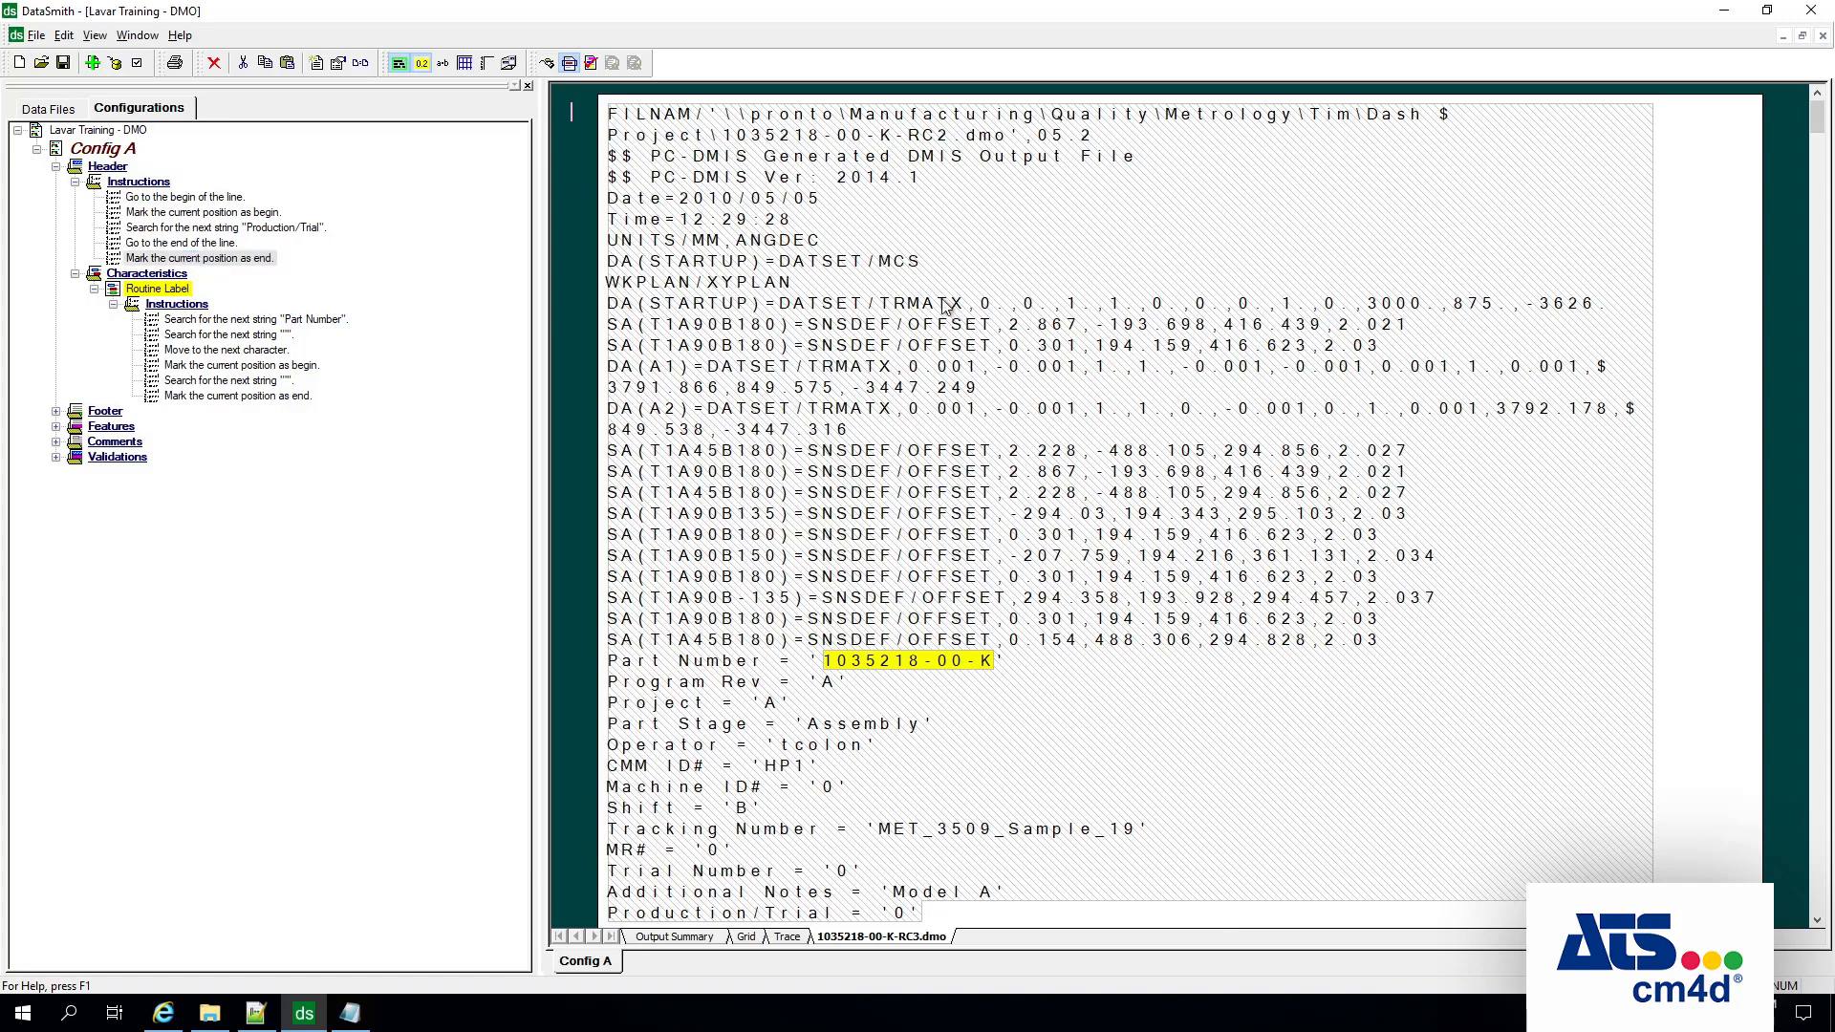
{"action": "scroll", "coordinate": [719, 267], "scroll_direction": "down", "scroll_amount": 1}
{"action": "scroll", "coordinate": [719, 267], "scroll_direction": "down", "scroll_amount": 1}
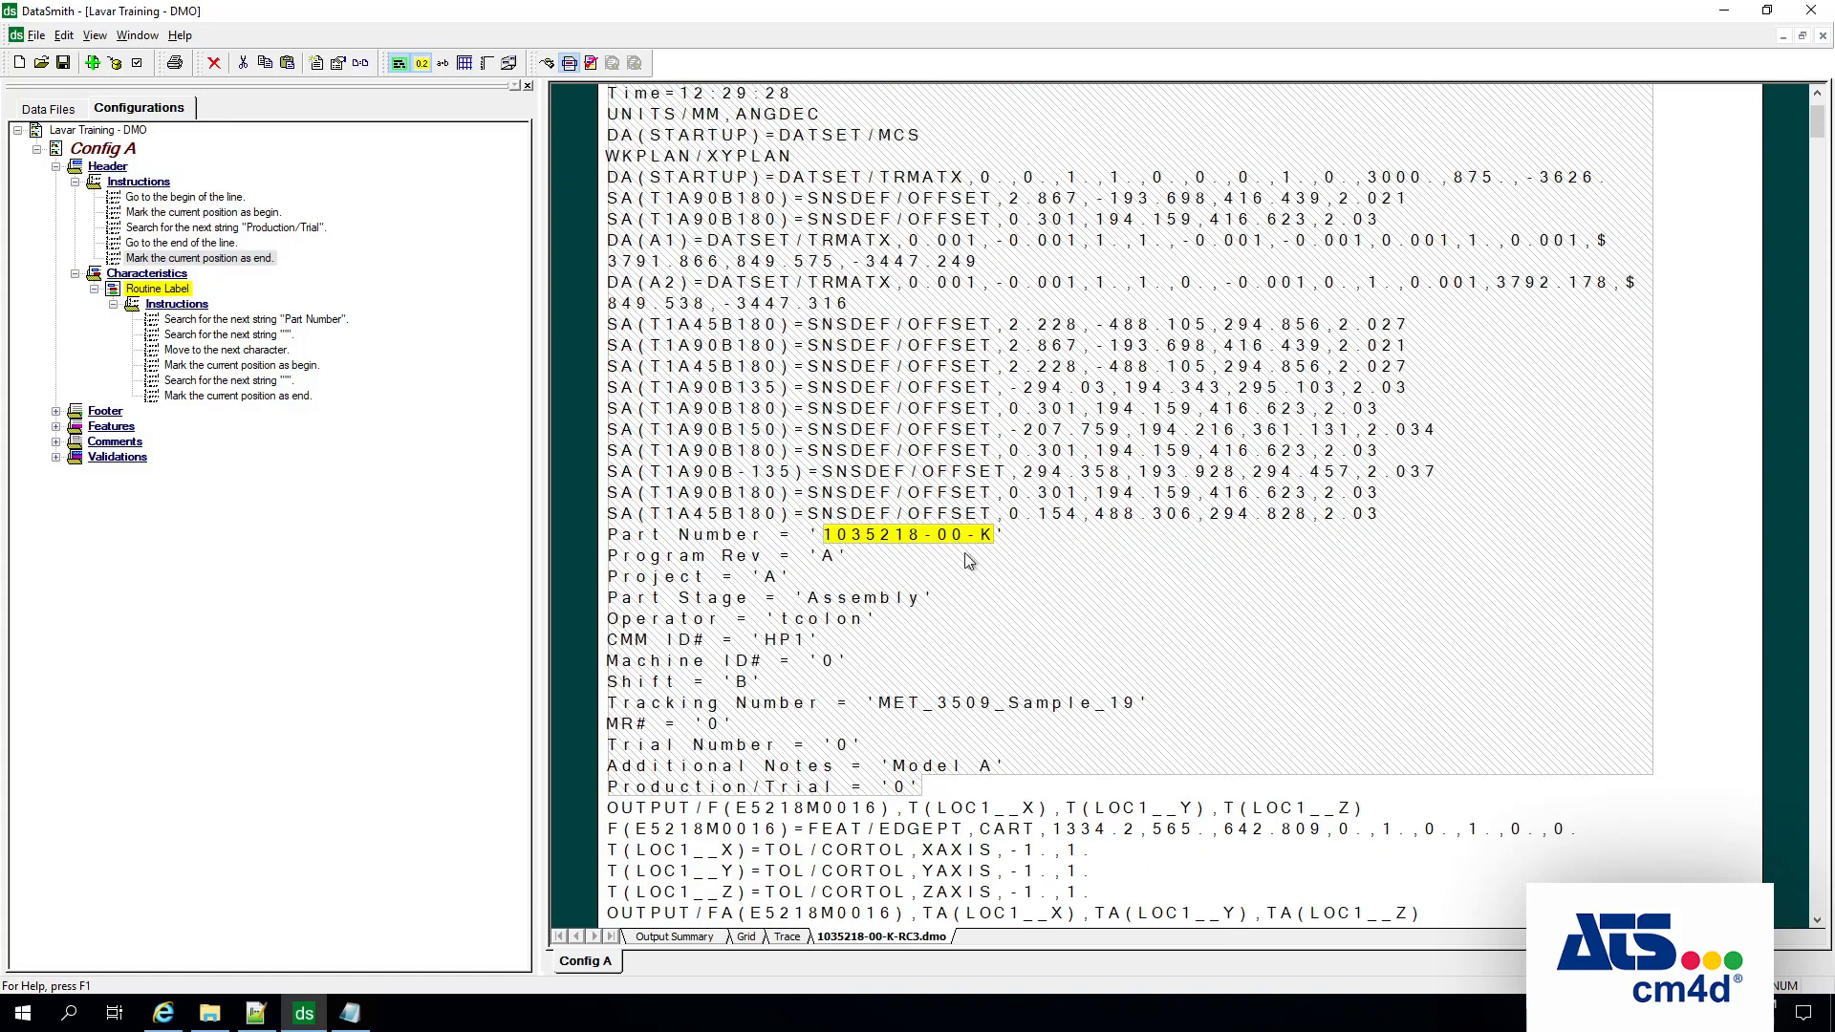
Step: Examine the Routine Label characteristic and the part number it marks within the file's header block
{"action": "left_click", "coordinate": [168, 290]}
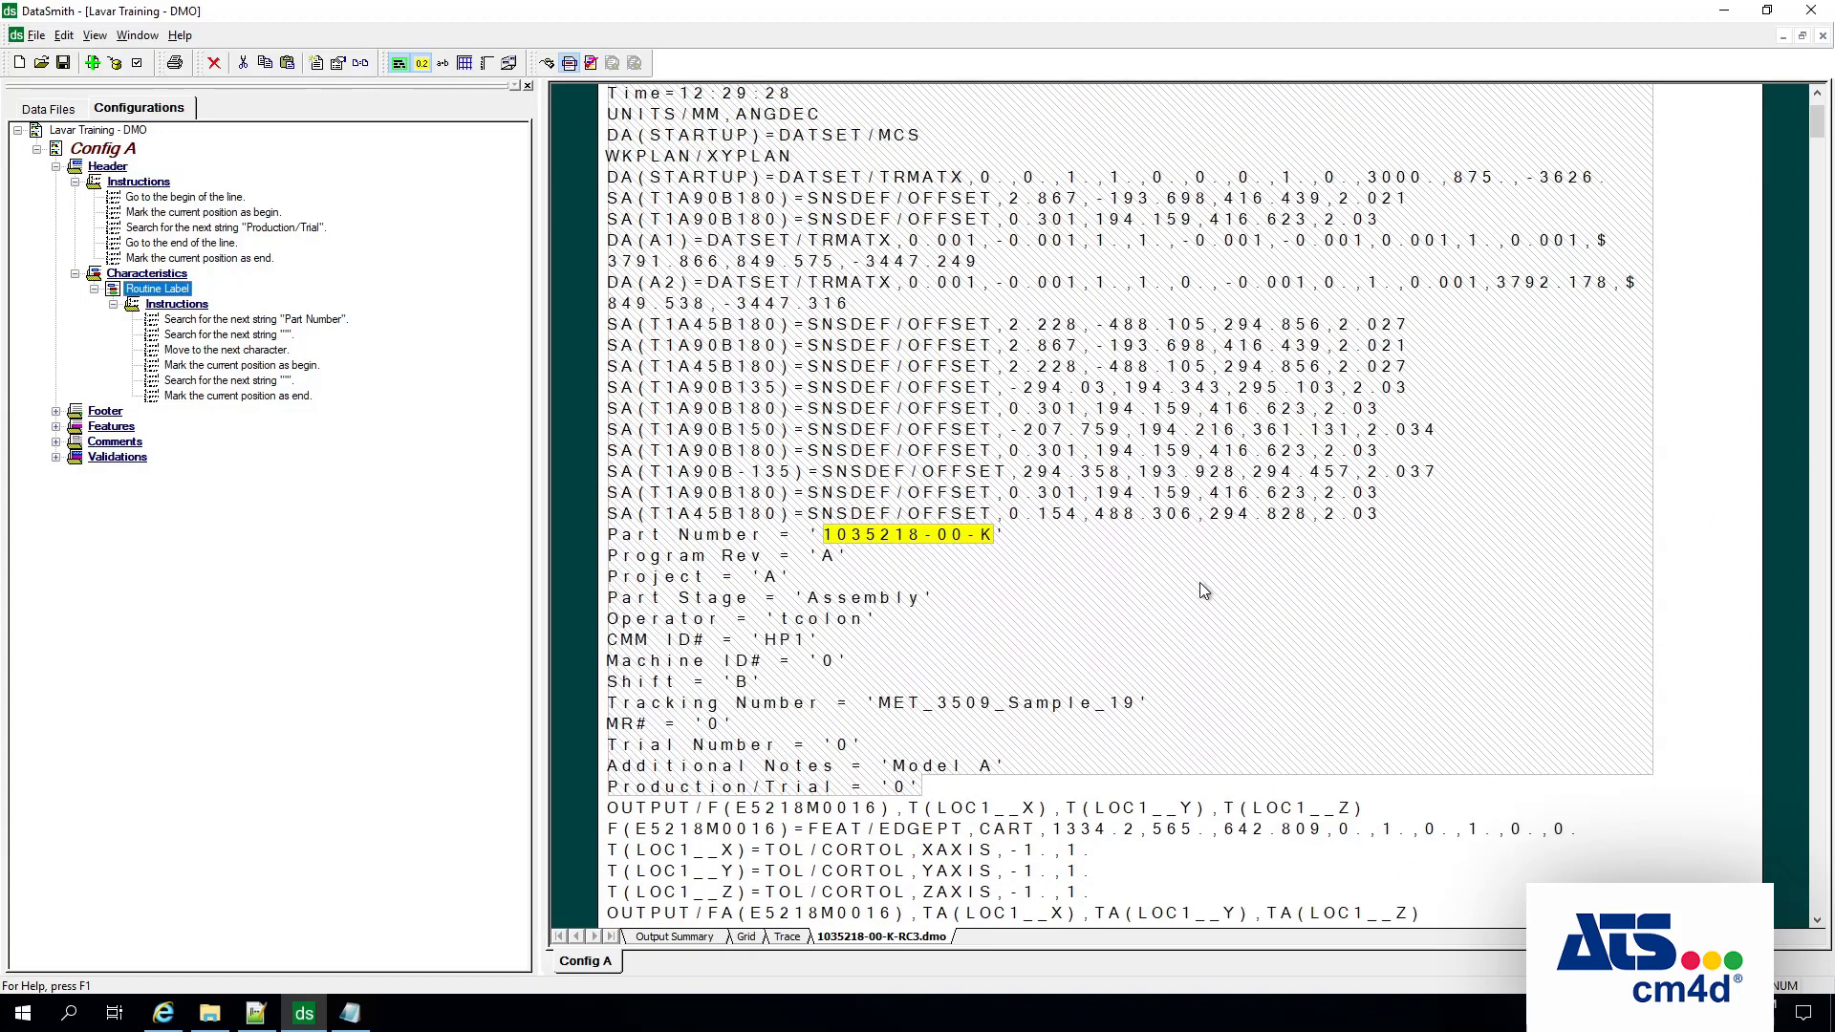
{"action": "scroll", "coordinate": [1221, 551], "scroll_direction": "up", "scroll_amount": 2}
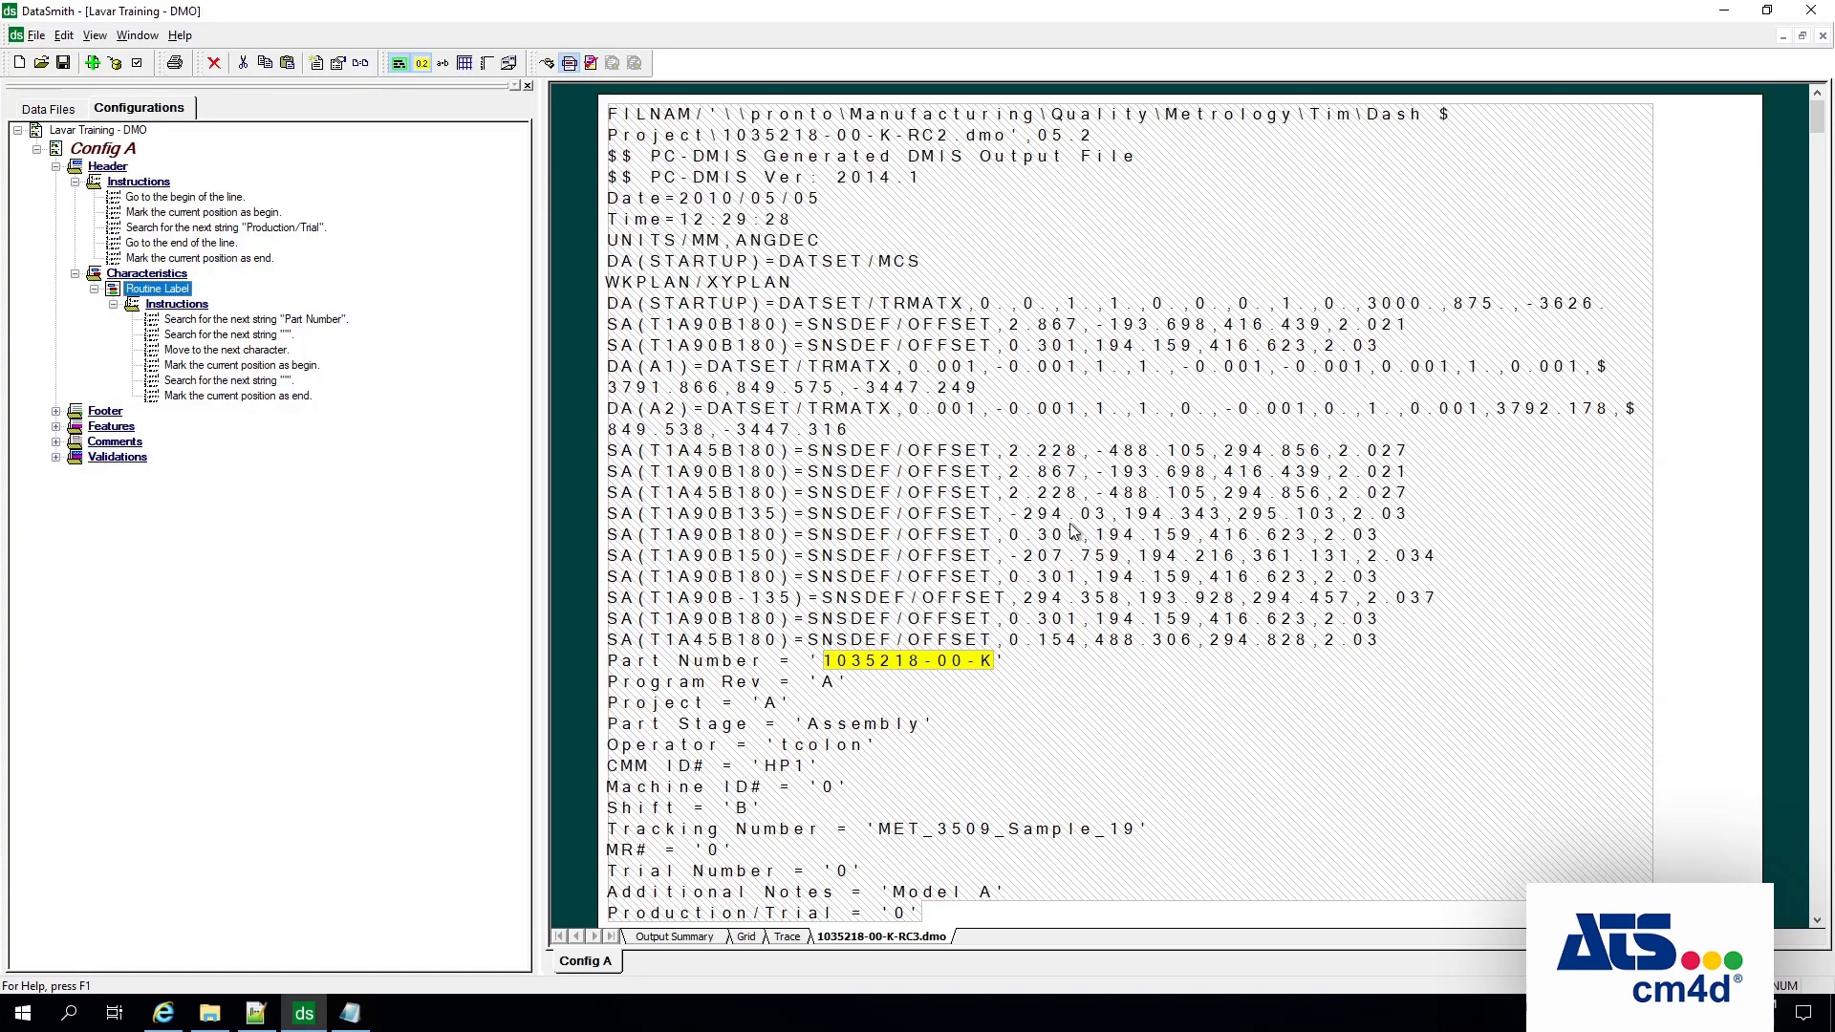
{"action": "scroll", "coordinate": [1124, 491], "scroll_direction": "down", "scroll_amount": 2}
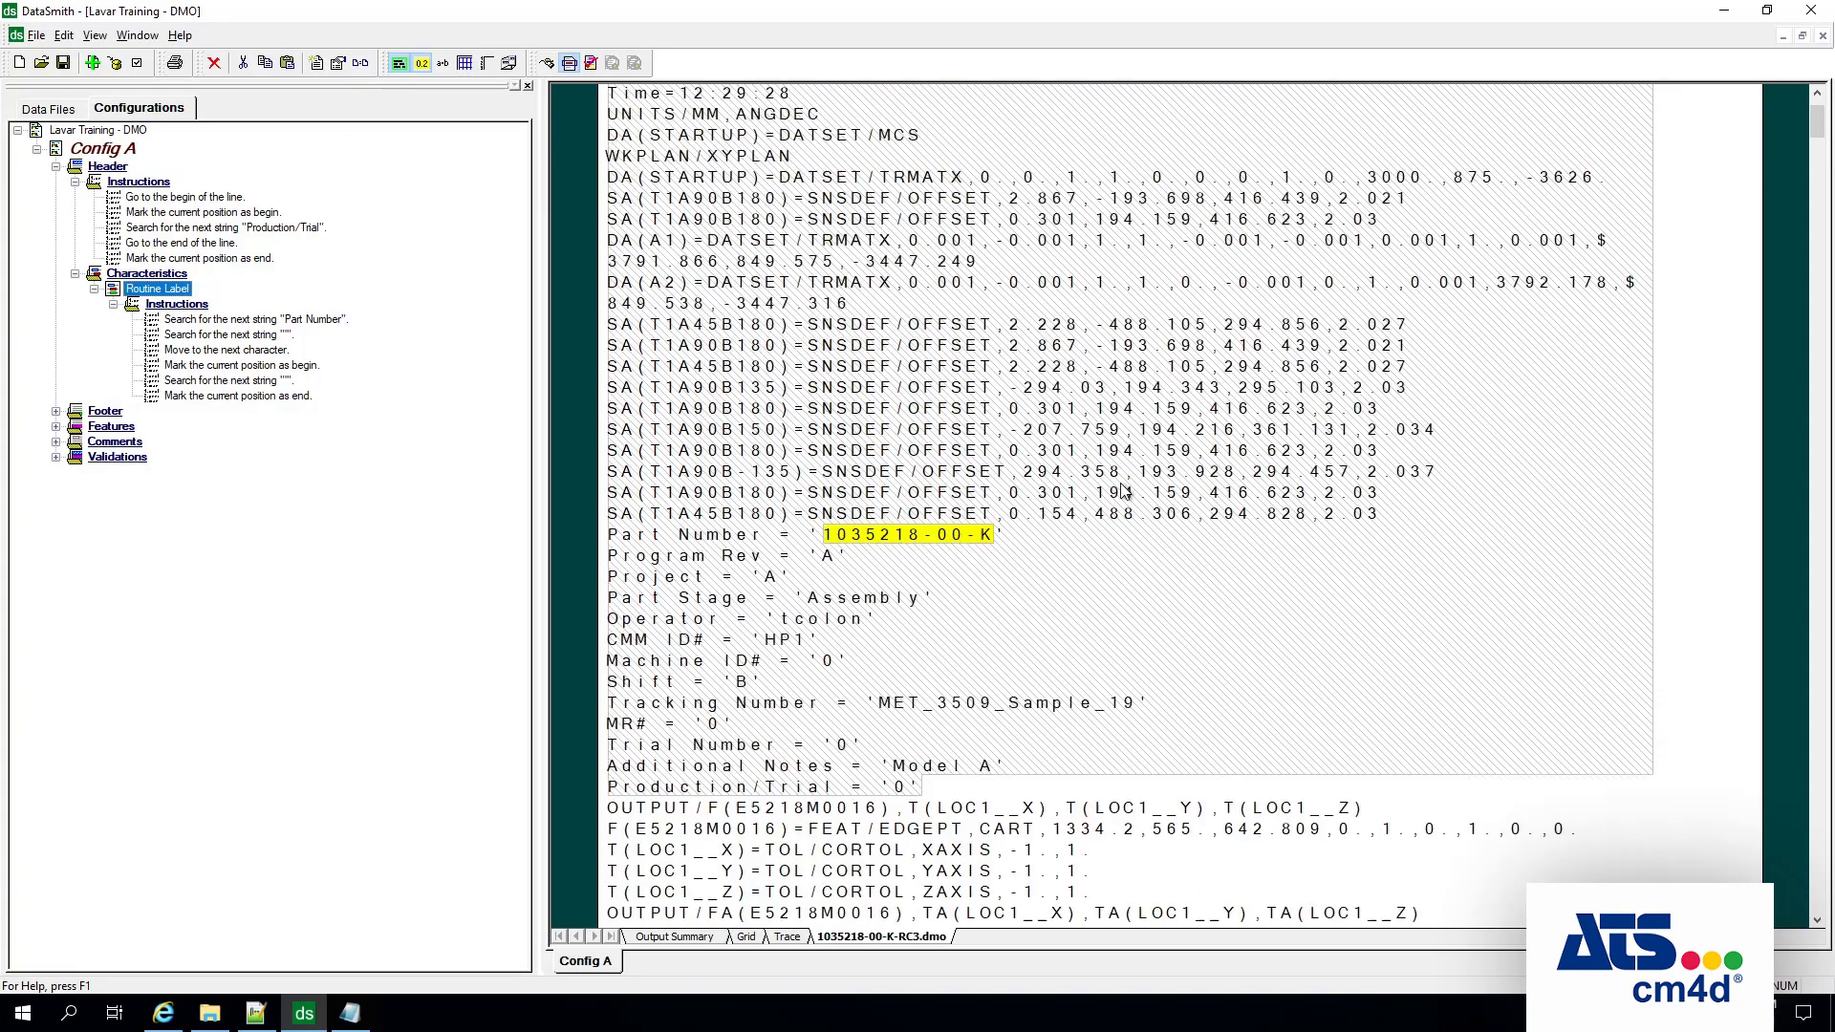
{"action": "scroll", "coordinate": [1124, 491], "scroll_direction": "down", "scroll_amount": 3}
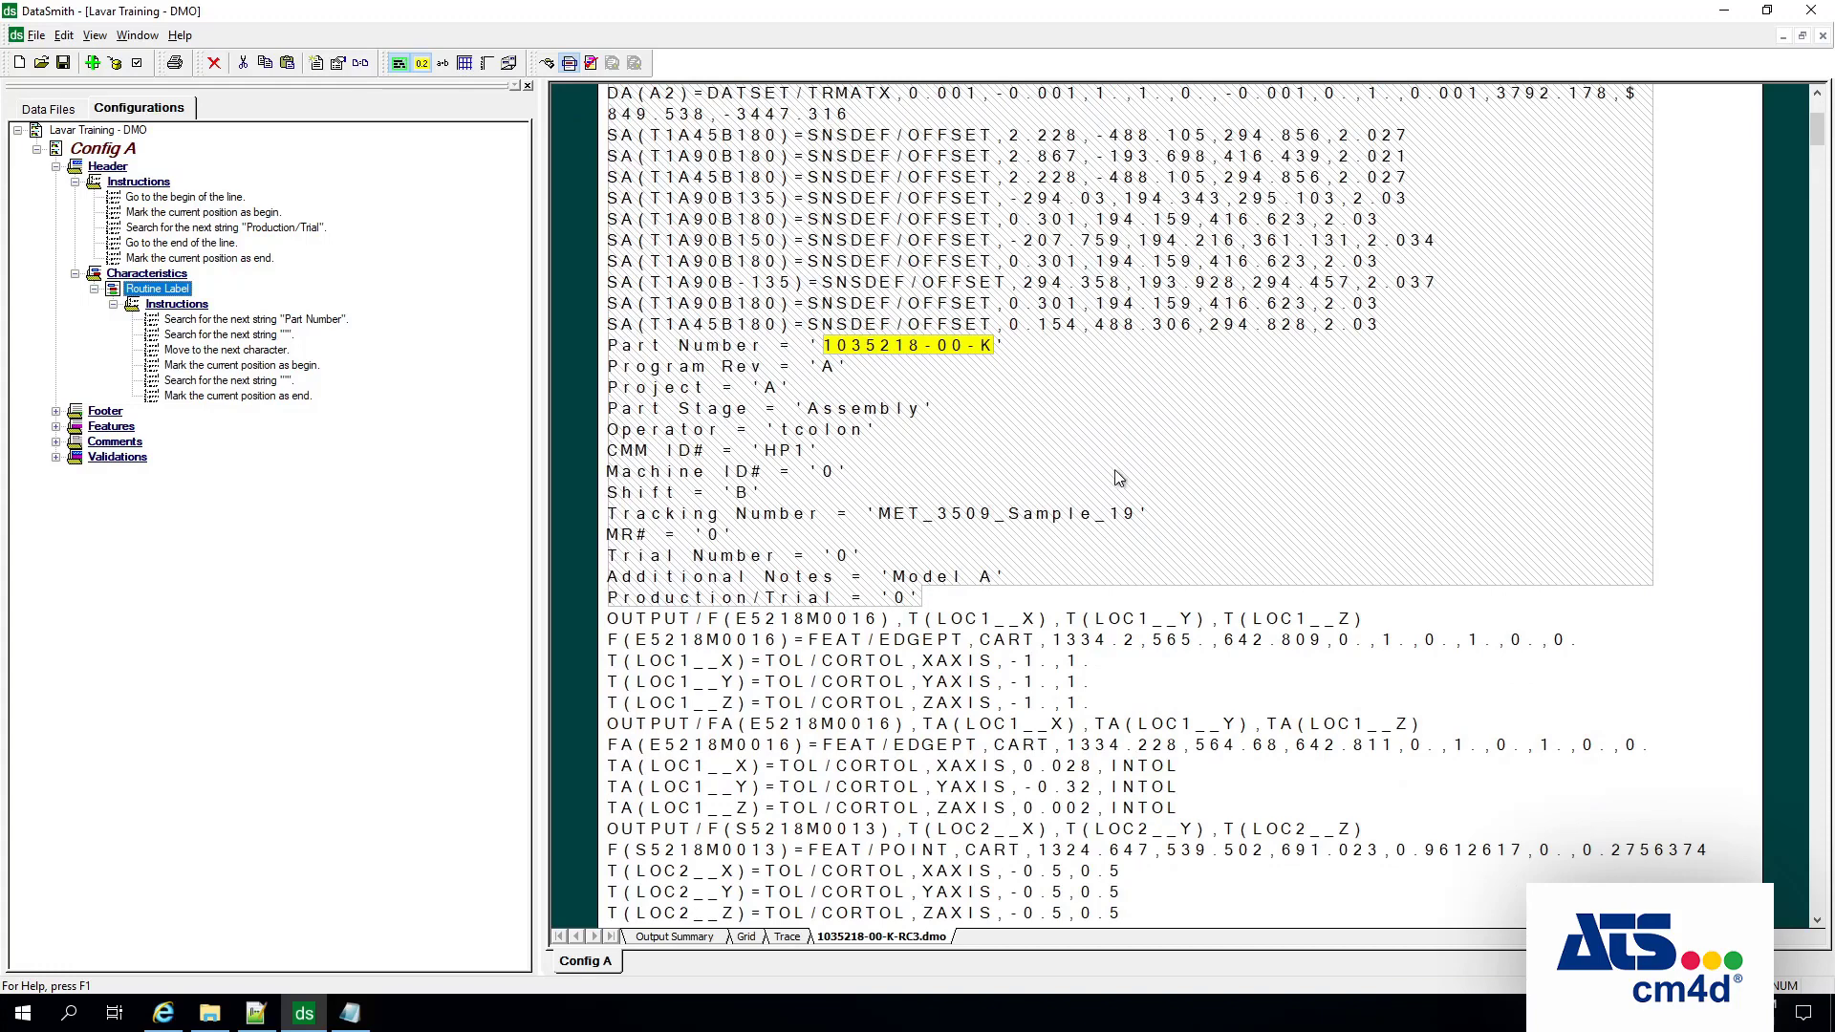
{"action": "scroll", "coordinate": [1124, 492], "scroll_direction": "up", "scroll_amount": 3}
{"action": "scroll", "coordinate": [1147, 316], "scroll_direction": "up", "scroll_amount": 2}
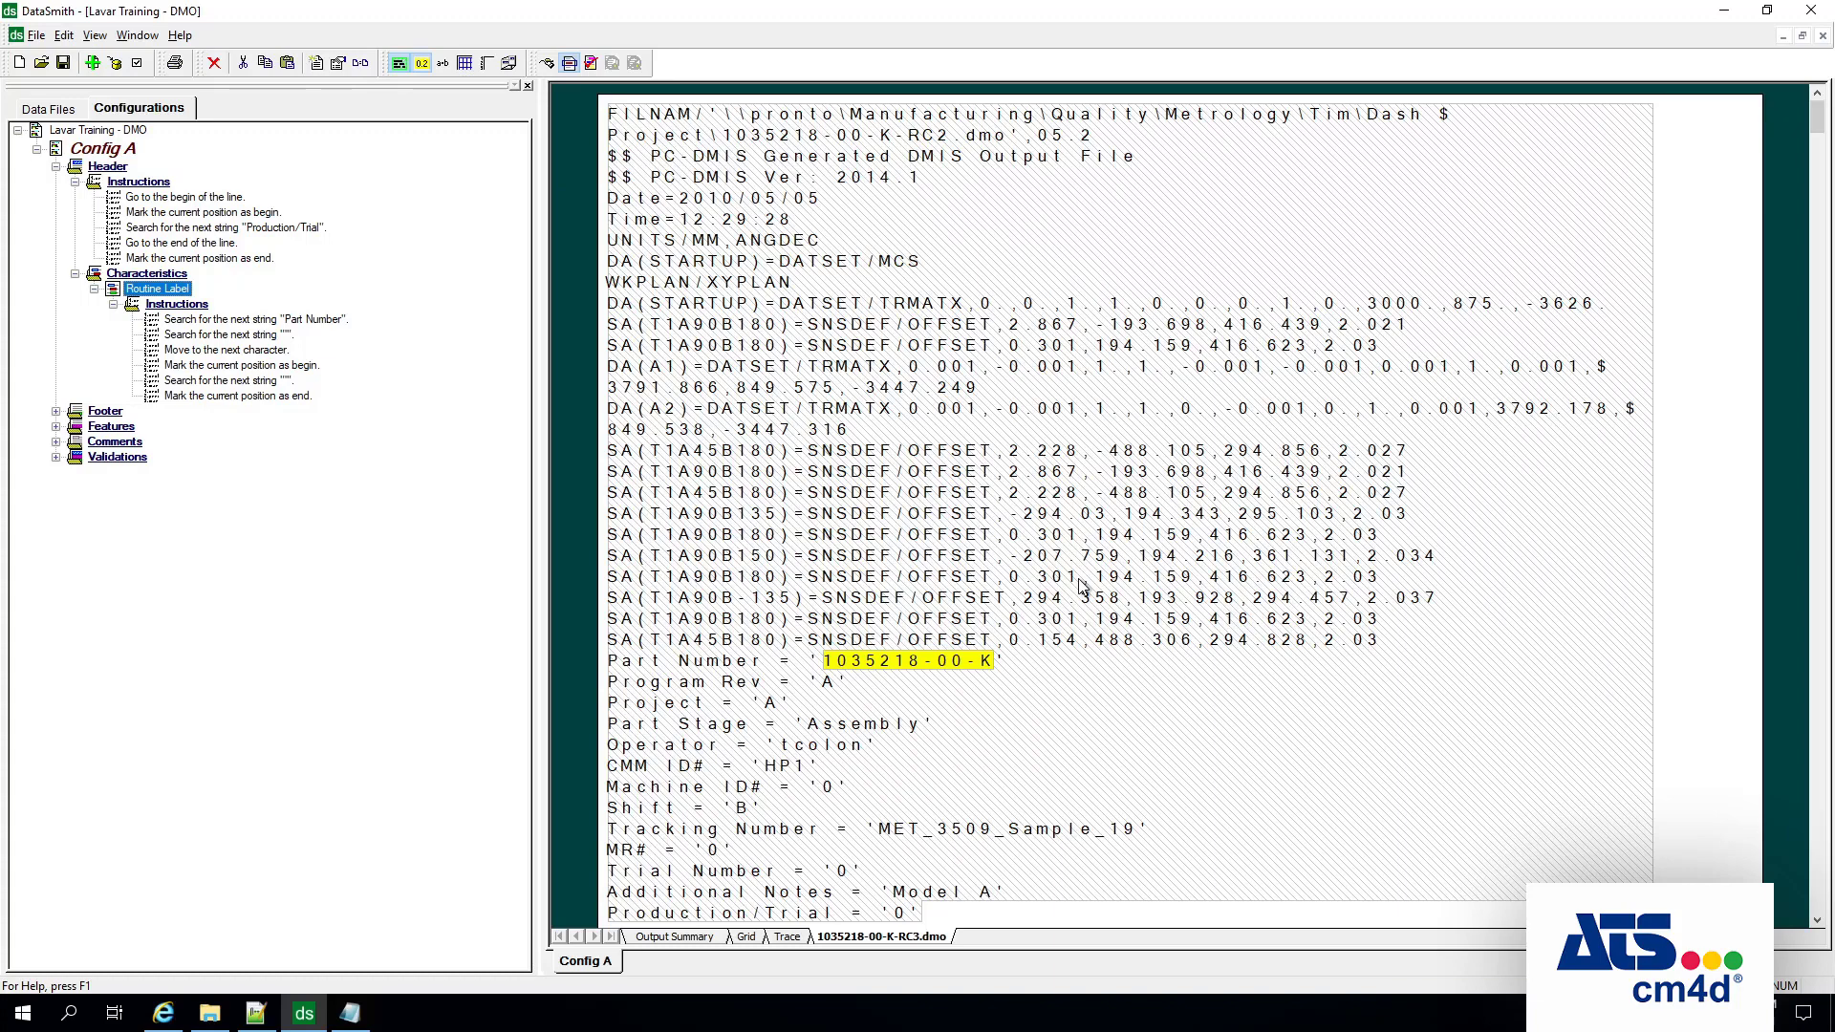
Step: Compare the DMO file's header fields, from Part Number to Production/Trial, with the feature and tolerance data that follows
{"action": "left_click", "coordinate": [1409, 563]}
{"action": "scroll", "coordinate": [1410, 565], "scroll_direction": "down", "scroll_amount": 6}
{"action": "scroll", "coordinate": [1410, 565], "scroll_direction": "down", "scroll_amount": 3}
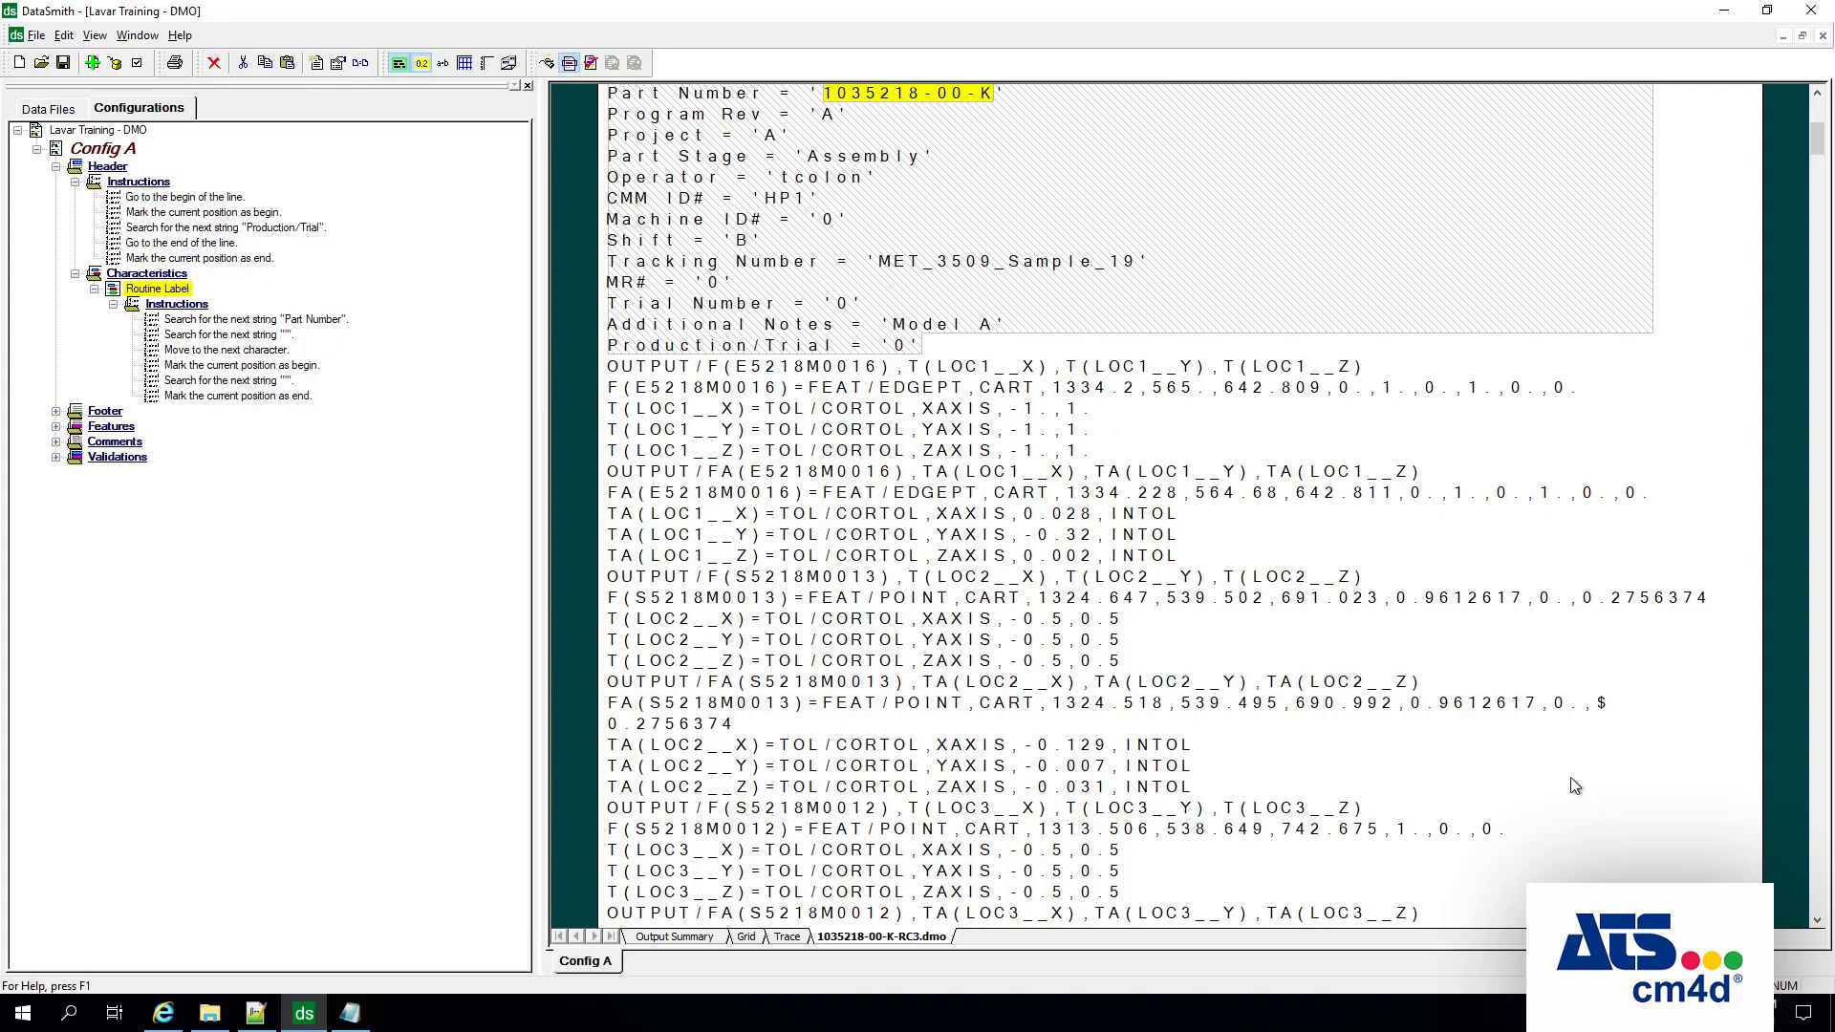
{"action": "scroll", "coordinate": [1326, 737], "scroll_direction": "up", "scroll_amount": 6}
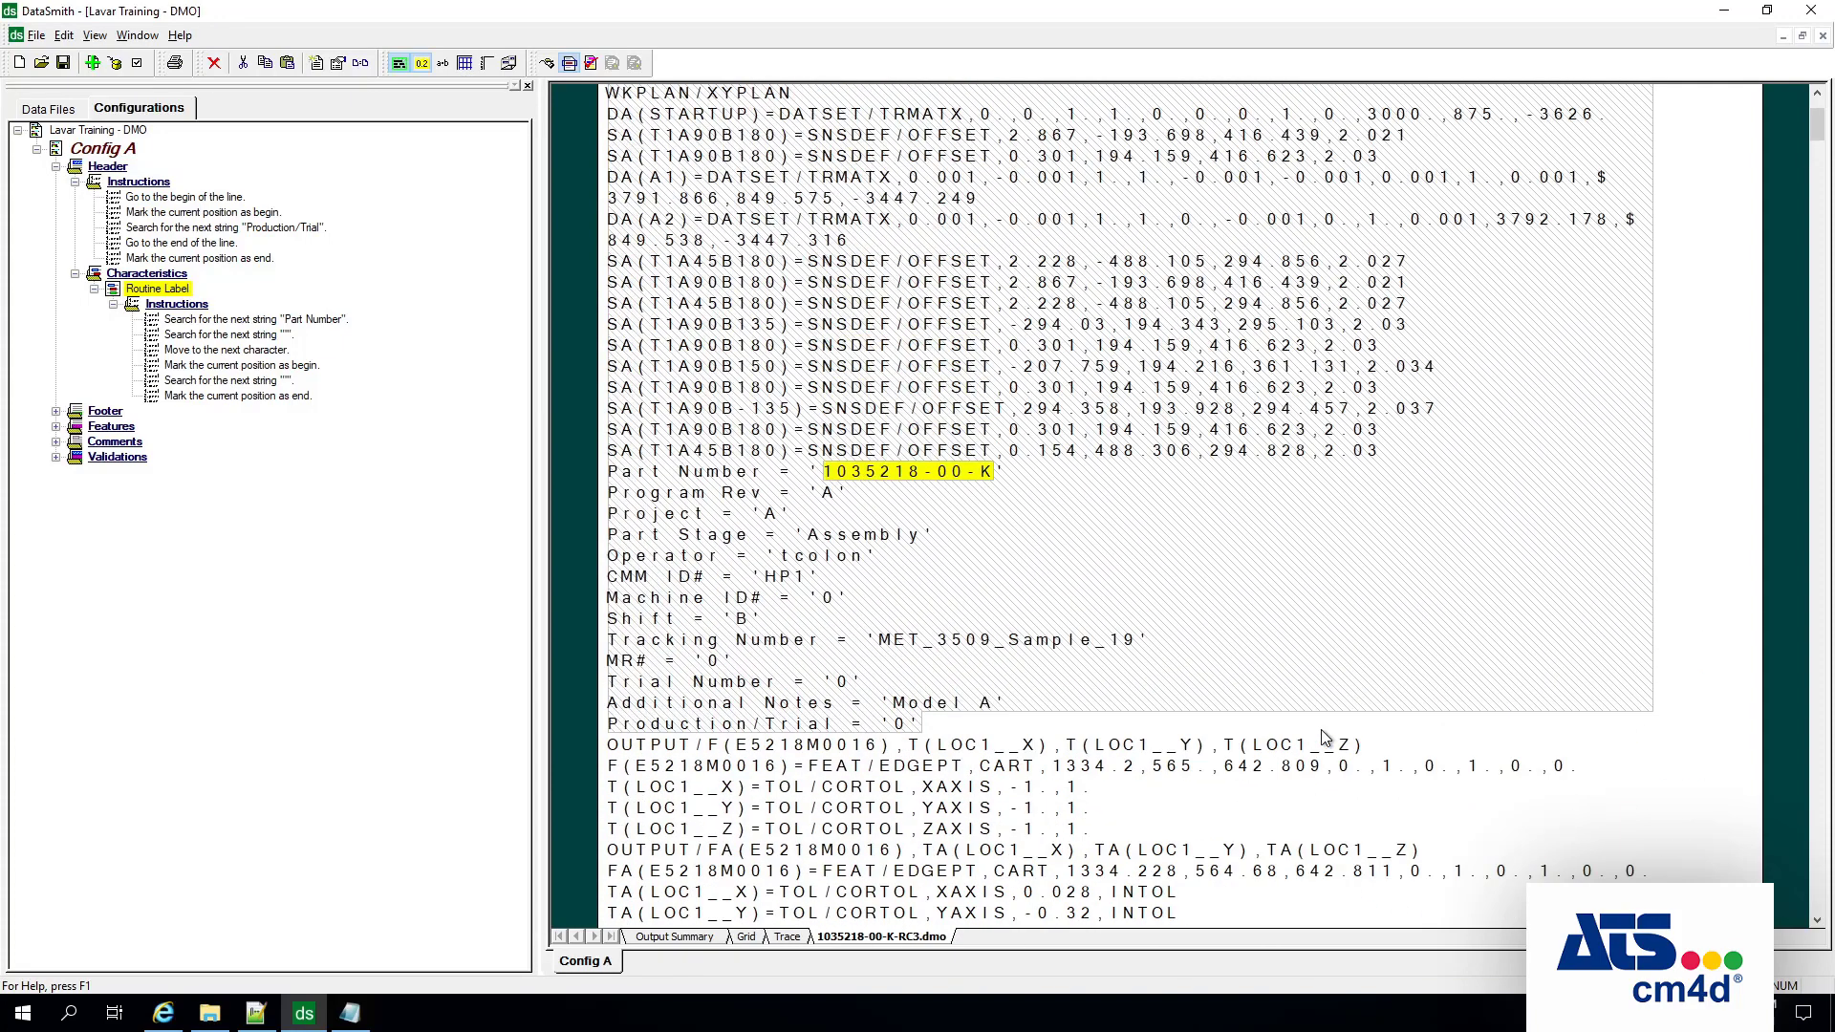
{"action": "scroll", "coordinate": [1326, 737], "scroll_direction": "up", "scroll_amount": 4}
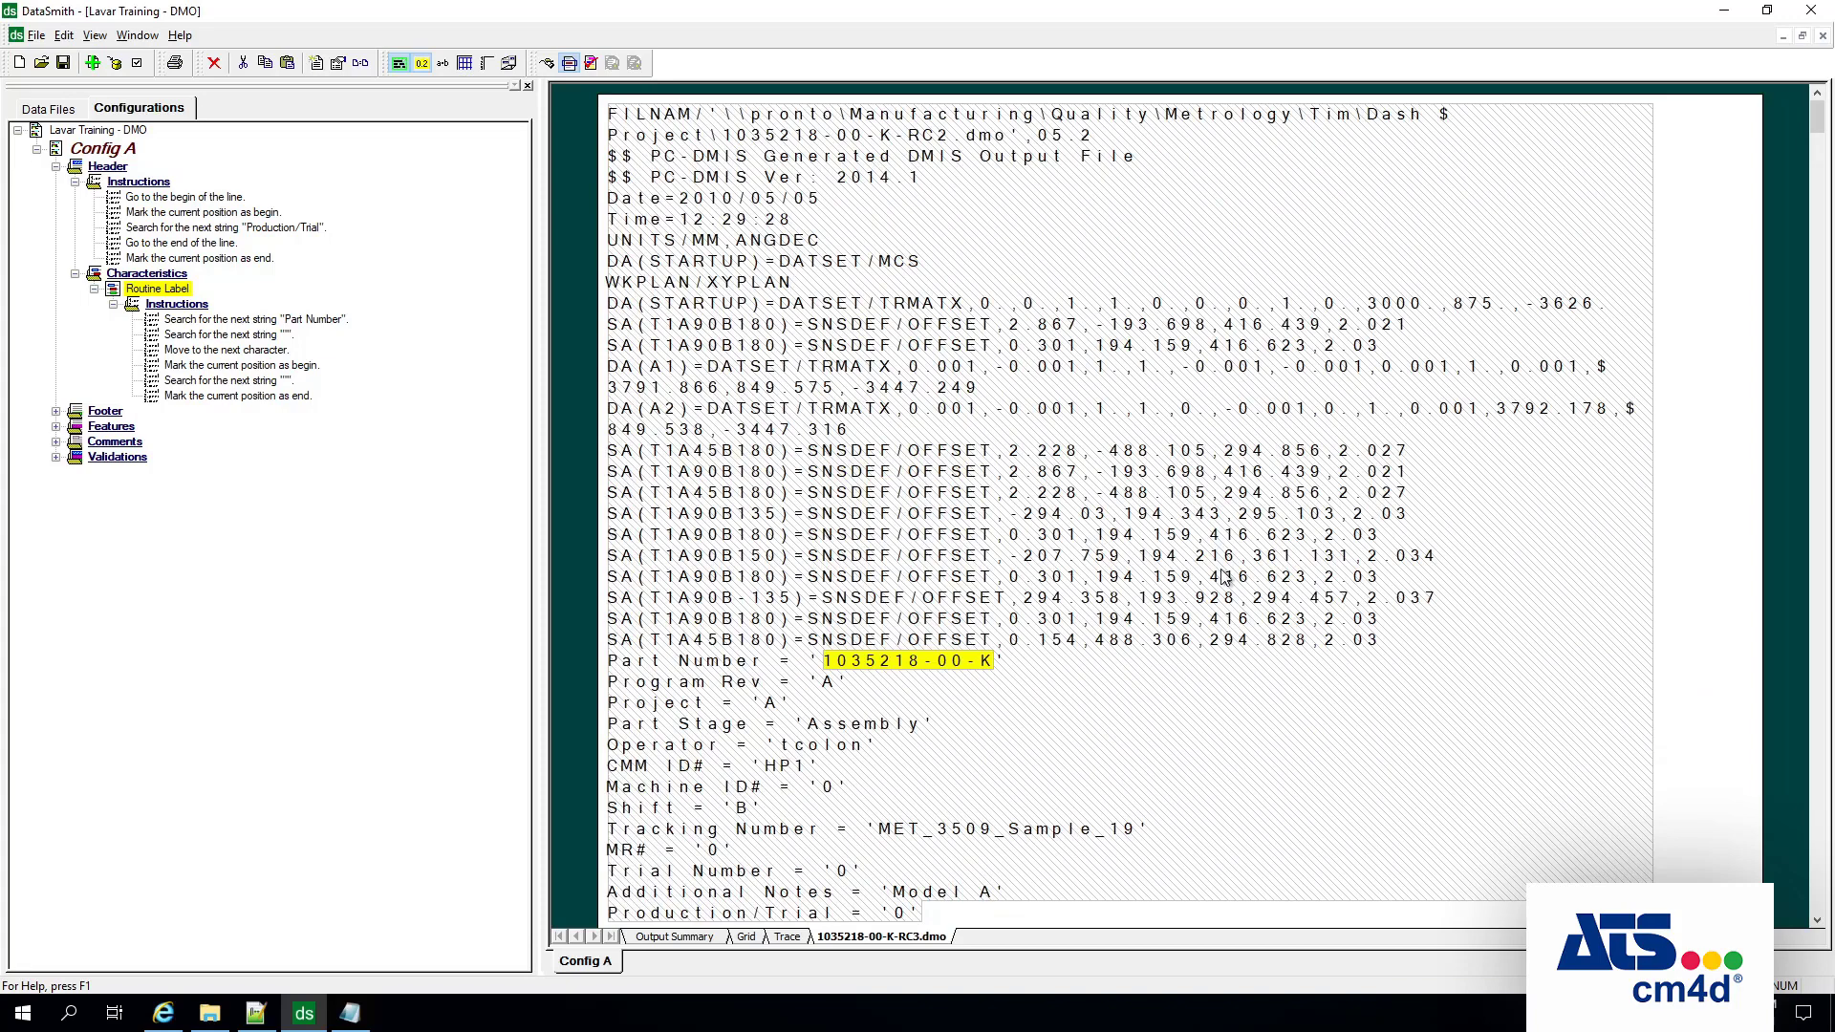
{"action": "scroll", "coordinate": [1221, 574], "scroll_direction": "down", "scroll_amount": 4}
{"action": "scroll", "coordinate": [1224, 577], "scroll_direction": "down", "scroll_amount": 3}
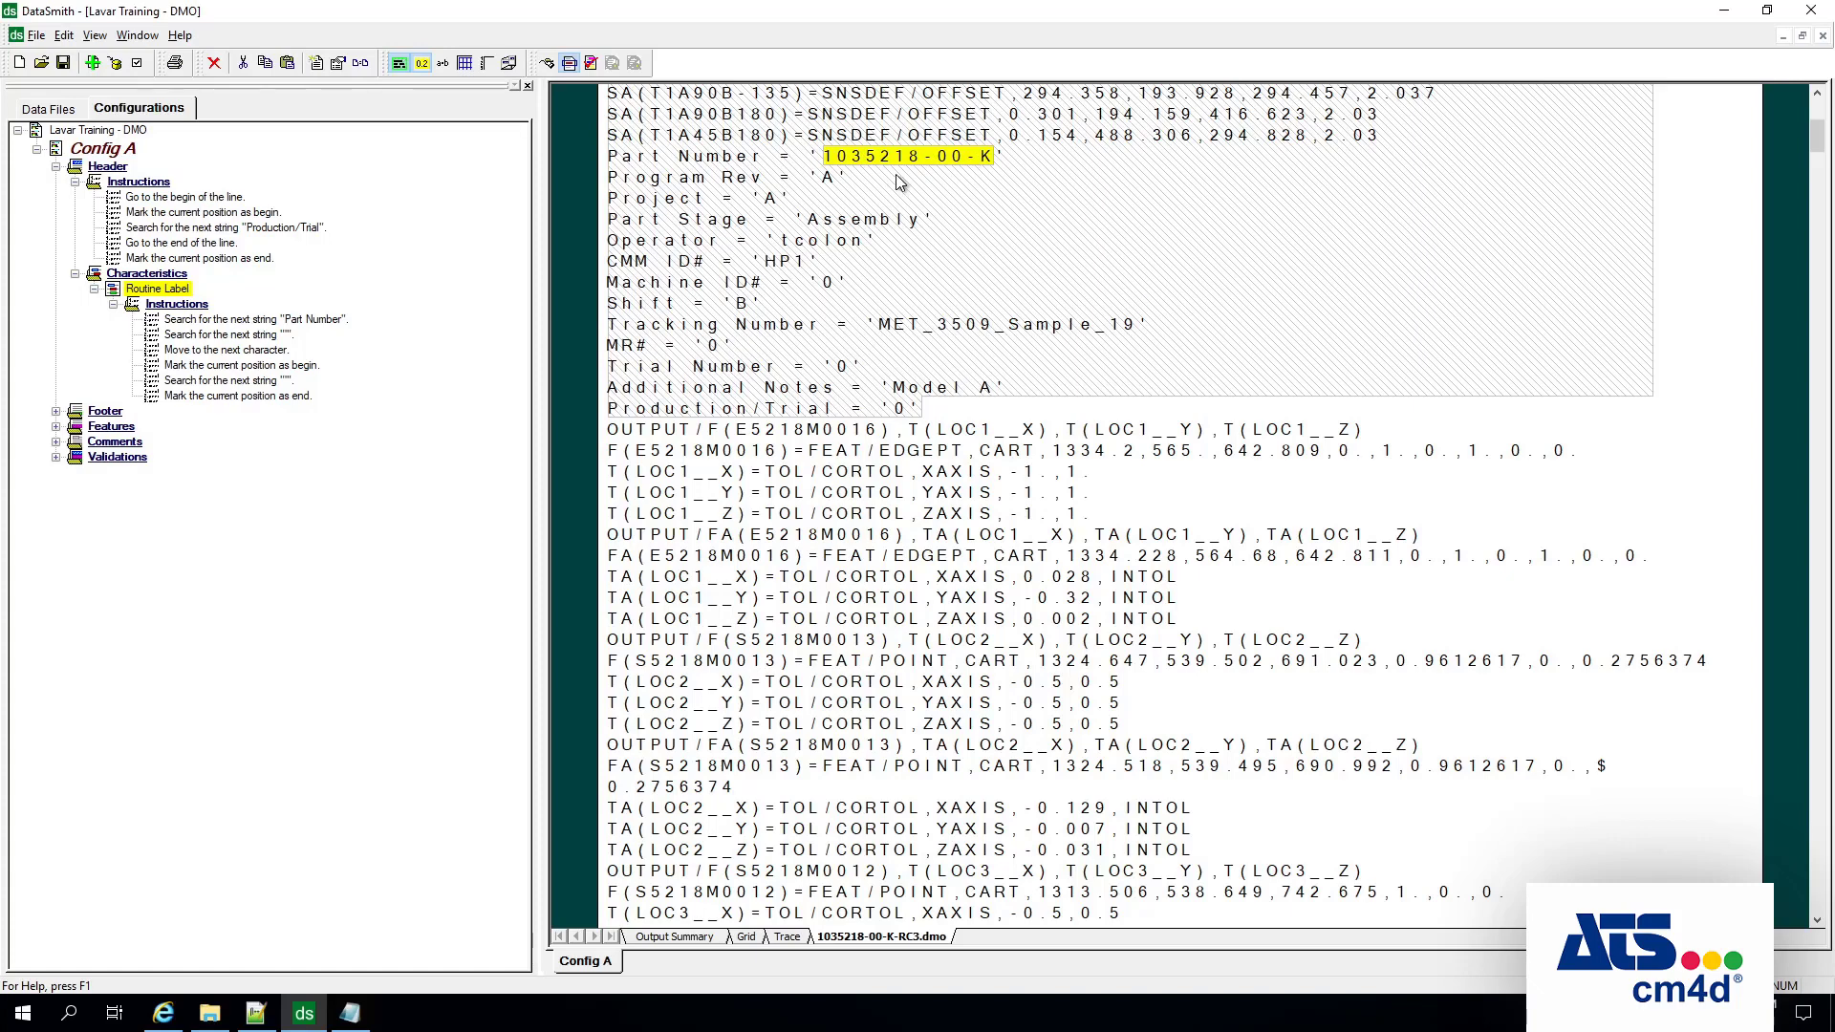
{"action": "scroll", "coordinate": [972, 299], "scroll_direction": "up", "scroll_amount": 3}
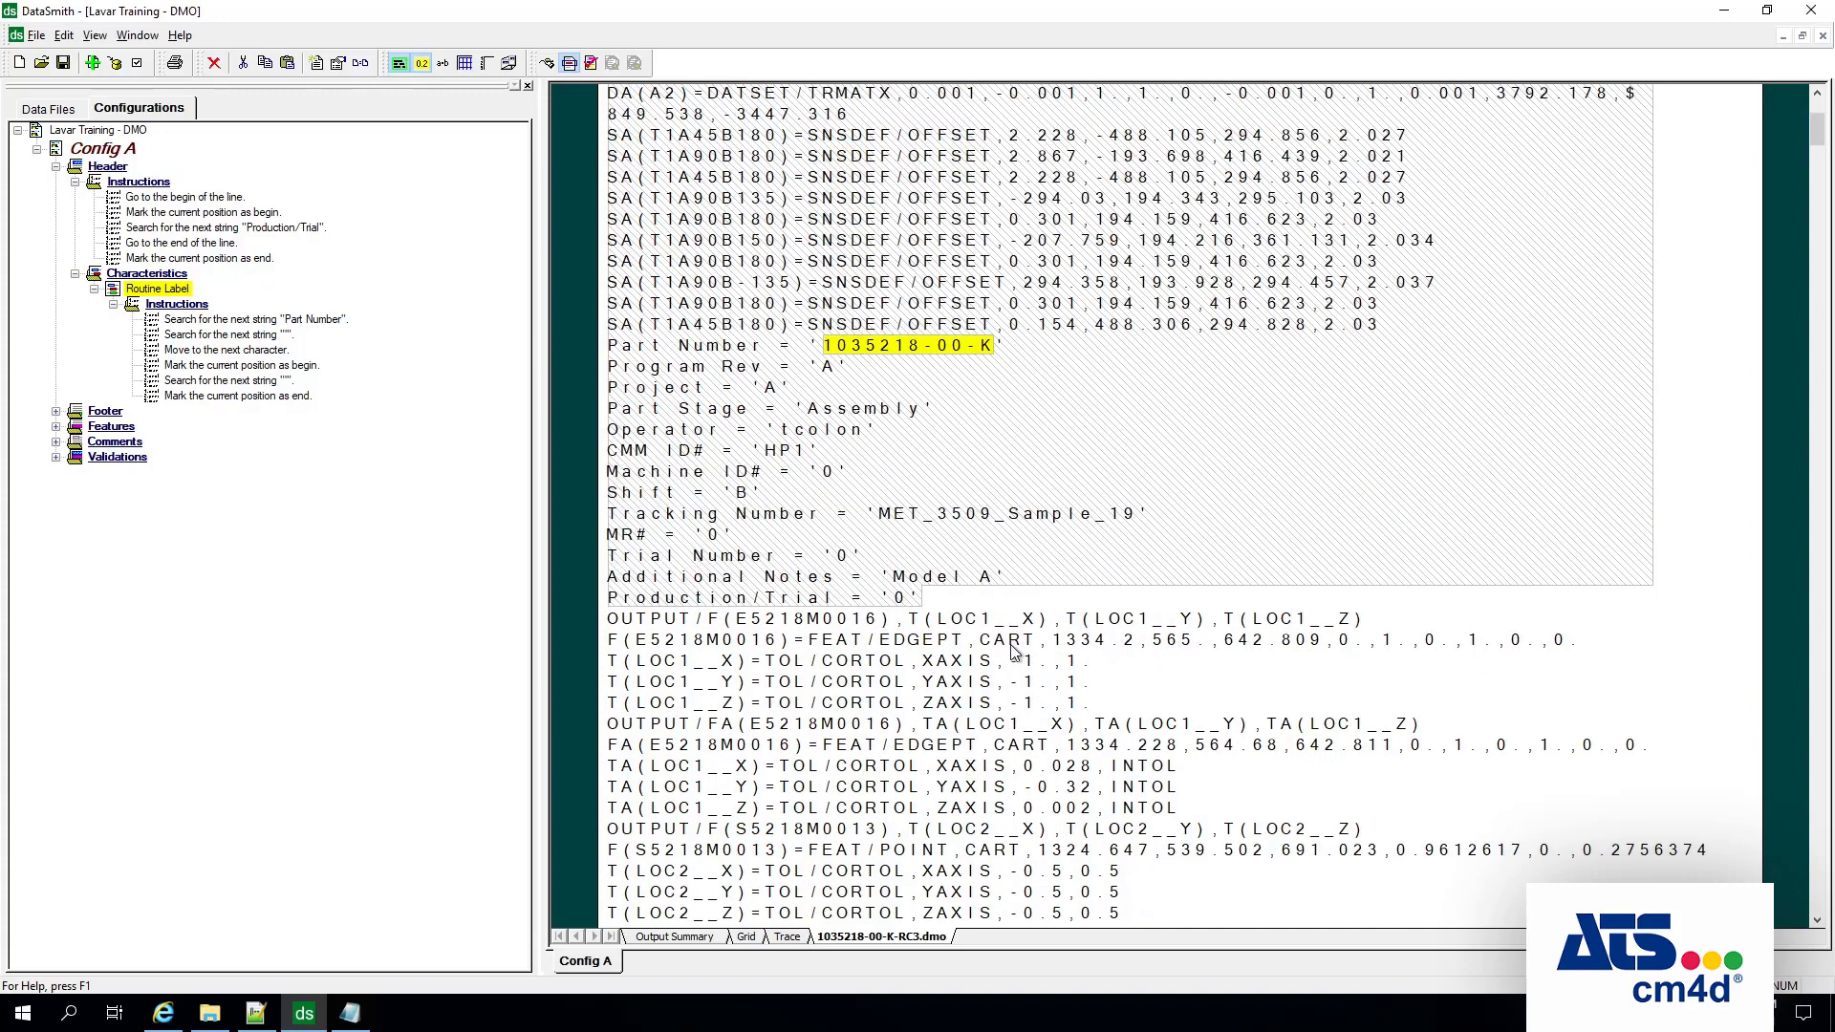
{"action": "scroll", "coordinate": [1016, 650], "scroll_direction": "down", "scroll_amount": 6}
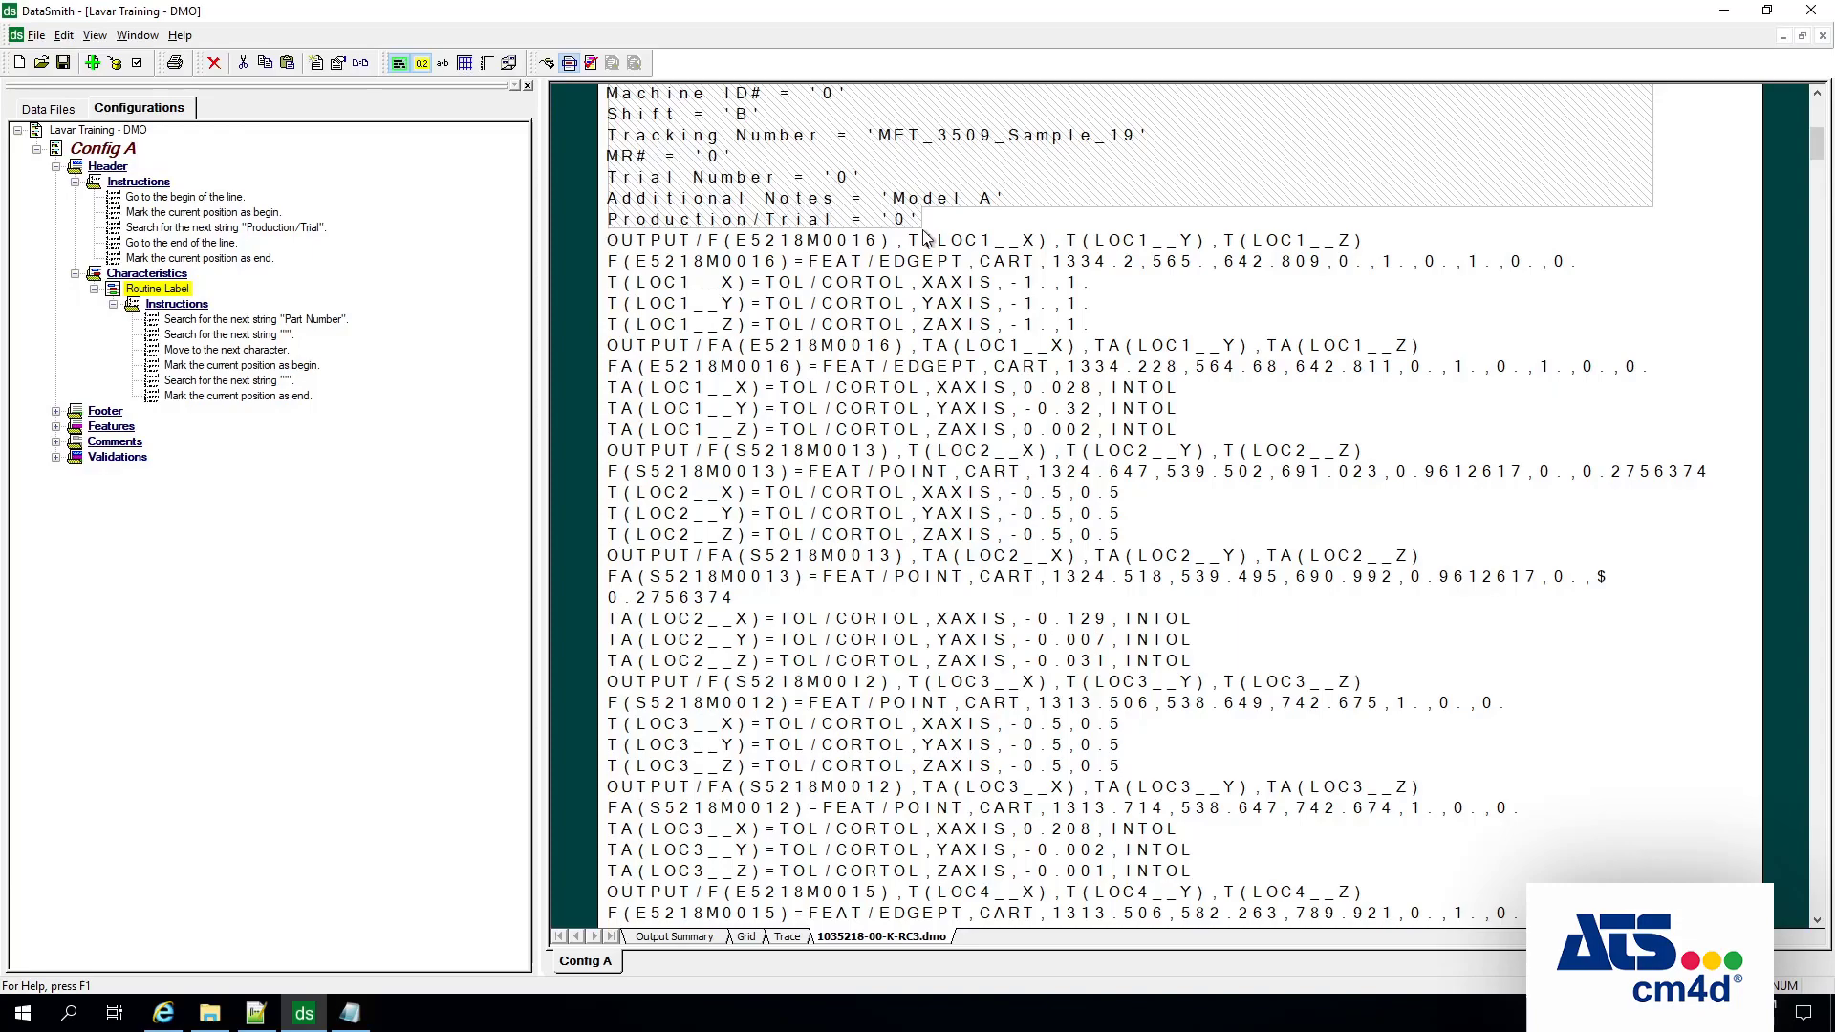
{"action": "scroll", "coordinate": [884, 241], "scroll_direction": "up", "scroll_amount": 4}
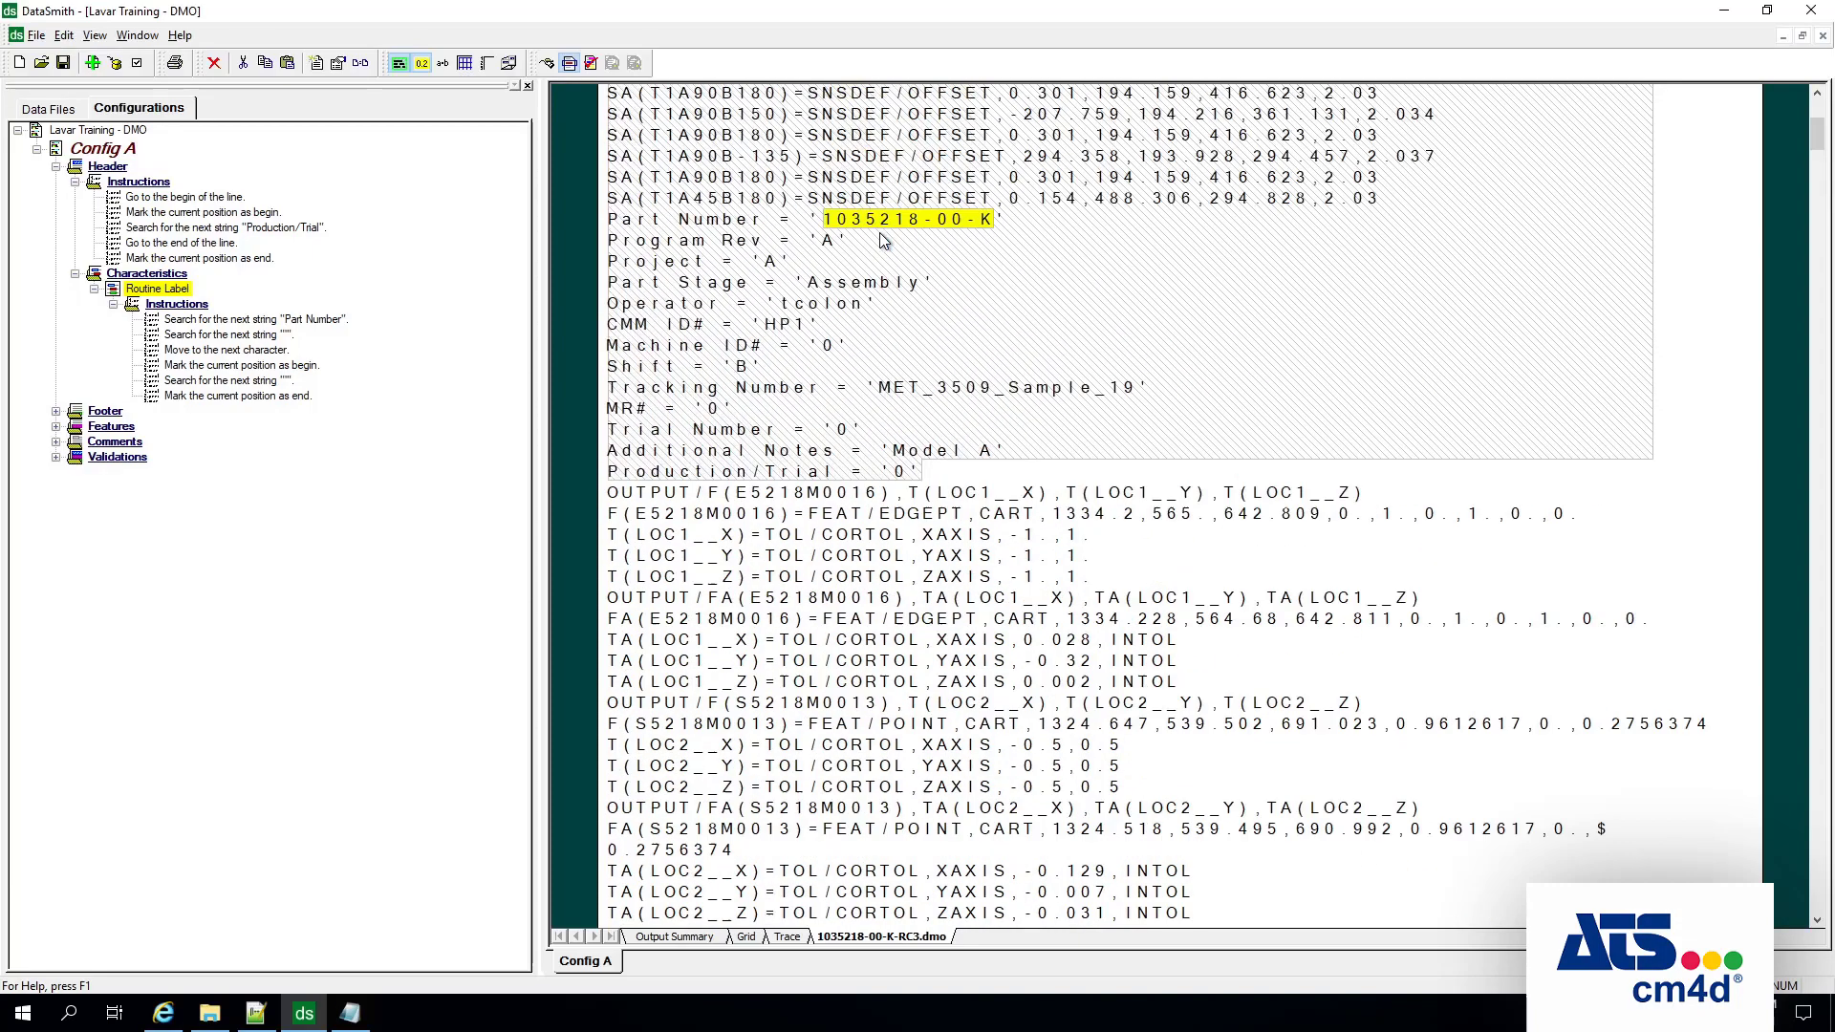
{"action": "scroll", "coordinate": [884, 241], "scroll_direction": "up", "scroll_amount": 5}
{"action": "scroll", "coordinate": [877, 241], "scroll_direction": "down", "scroll_amount": 7}
{"action": "scroll", "coordinate": [877, 241], "scroll_direction": "down", "scroll_amount": 2}
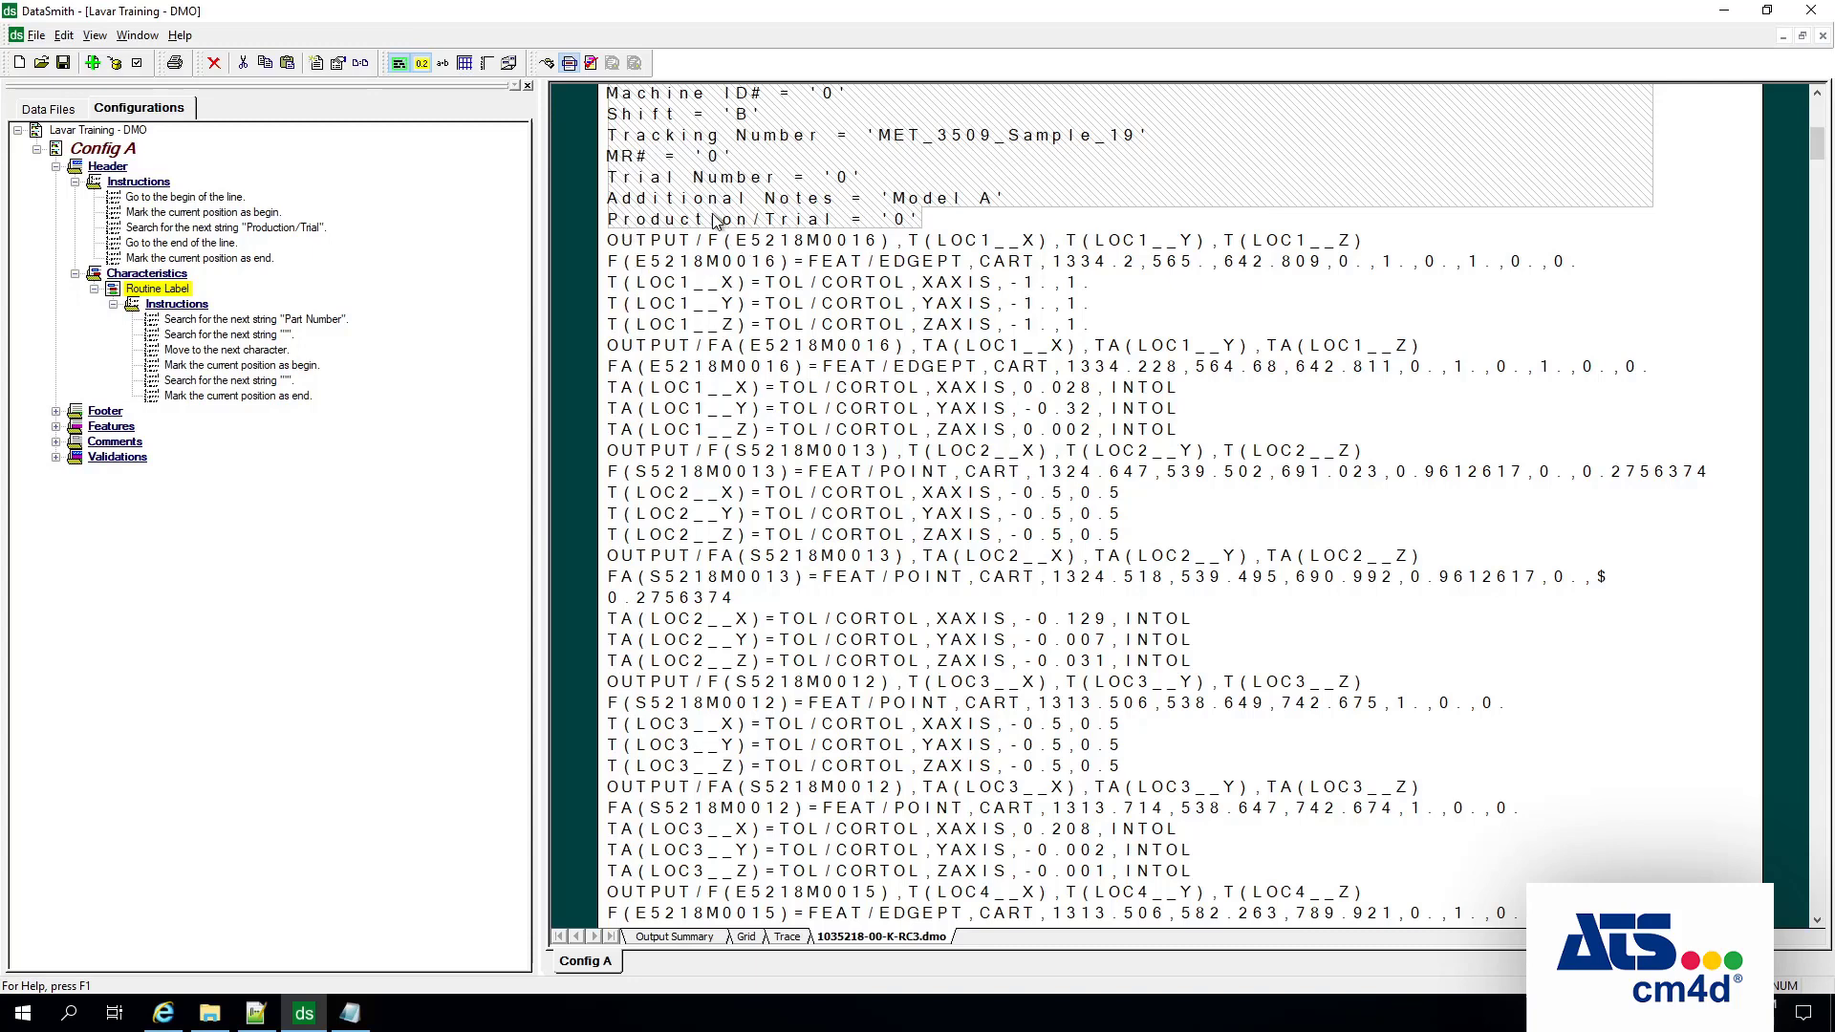
{"action": "mouse_move", "coordinate": [1821, 153]}
{"action": "left_mouse_down"}
{"action": "mouse_move", "coordinate": [1828, 820]}
{"action": "mouse_move", "coordinate": [1828, 134]}
{"action": "left_mouse_up"}
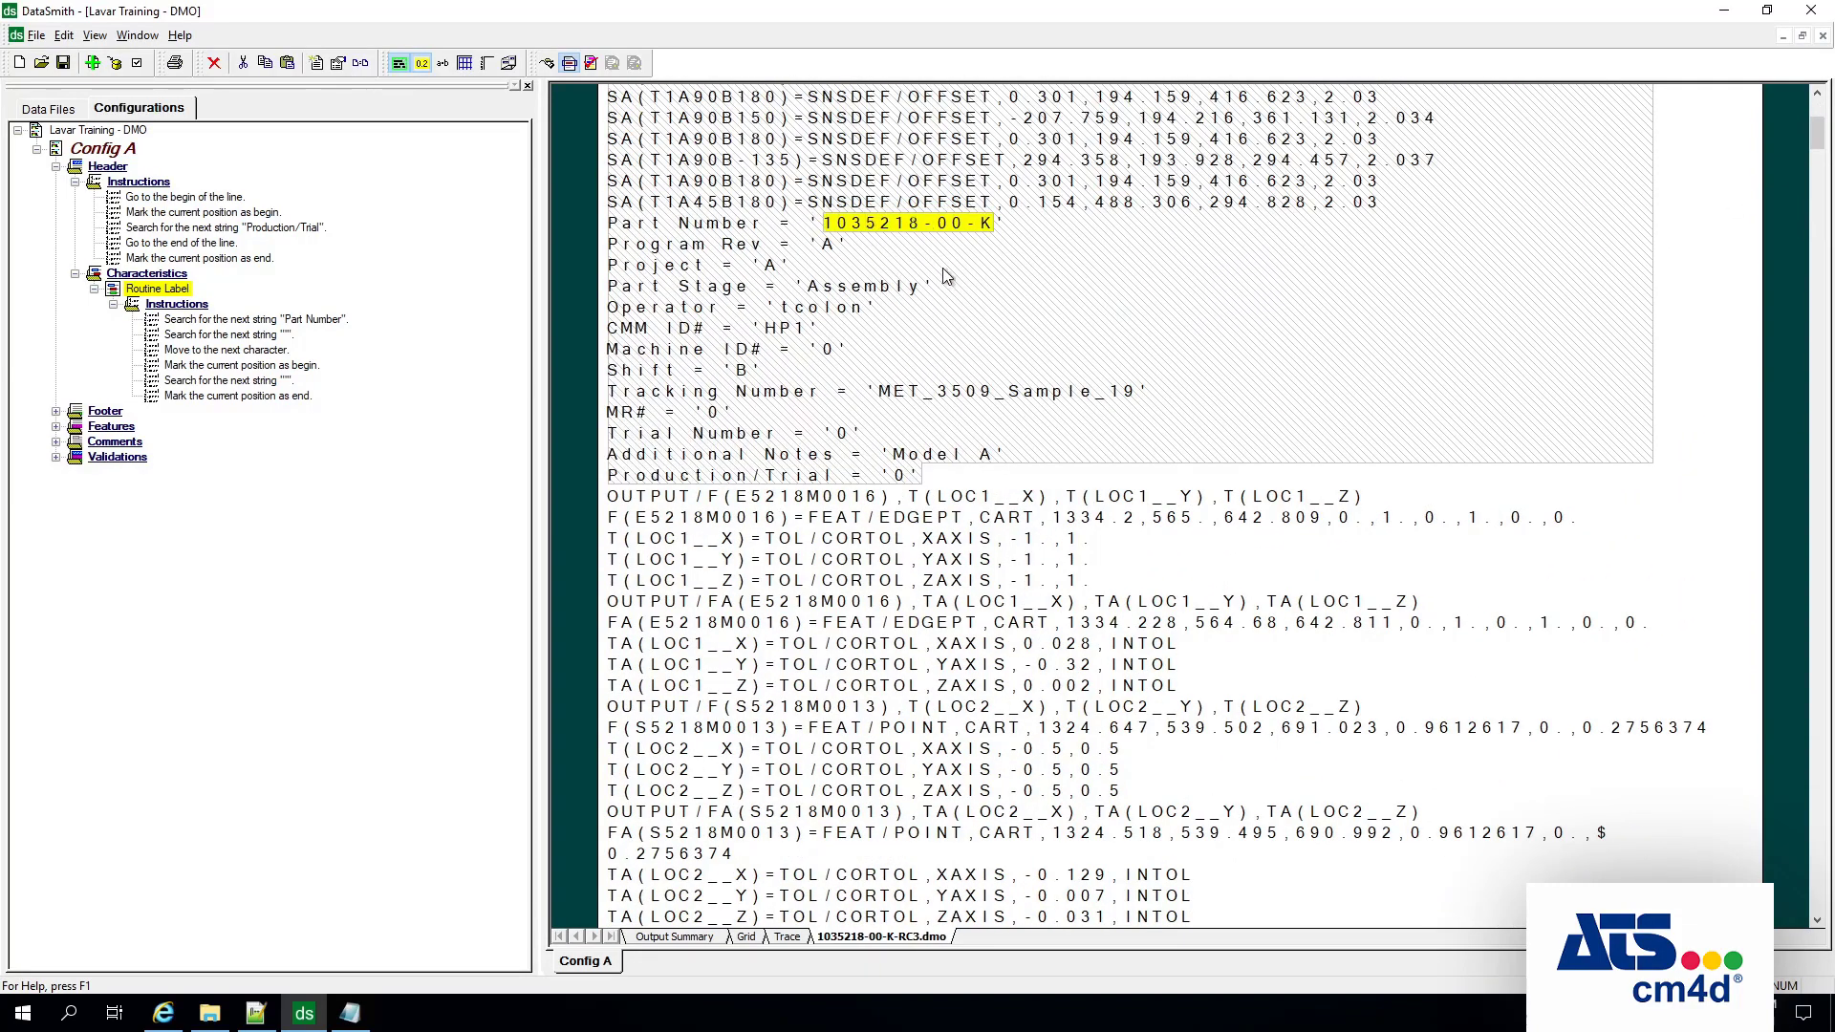
{"action": "scroll", "coordinate": [956, 573], "scroll_direction": "down", "scroll_amount": 3}
{"action": "scroll", "coordinate": [873, 475], "scroll_direction": "down", "scroll_amount": 1}
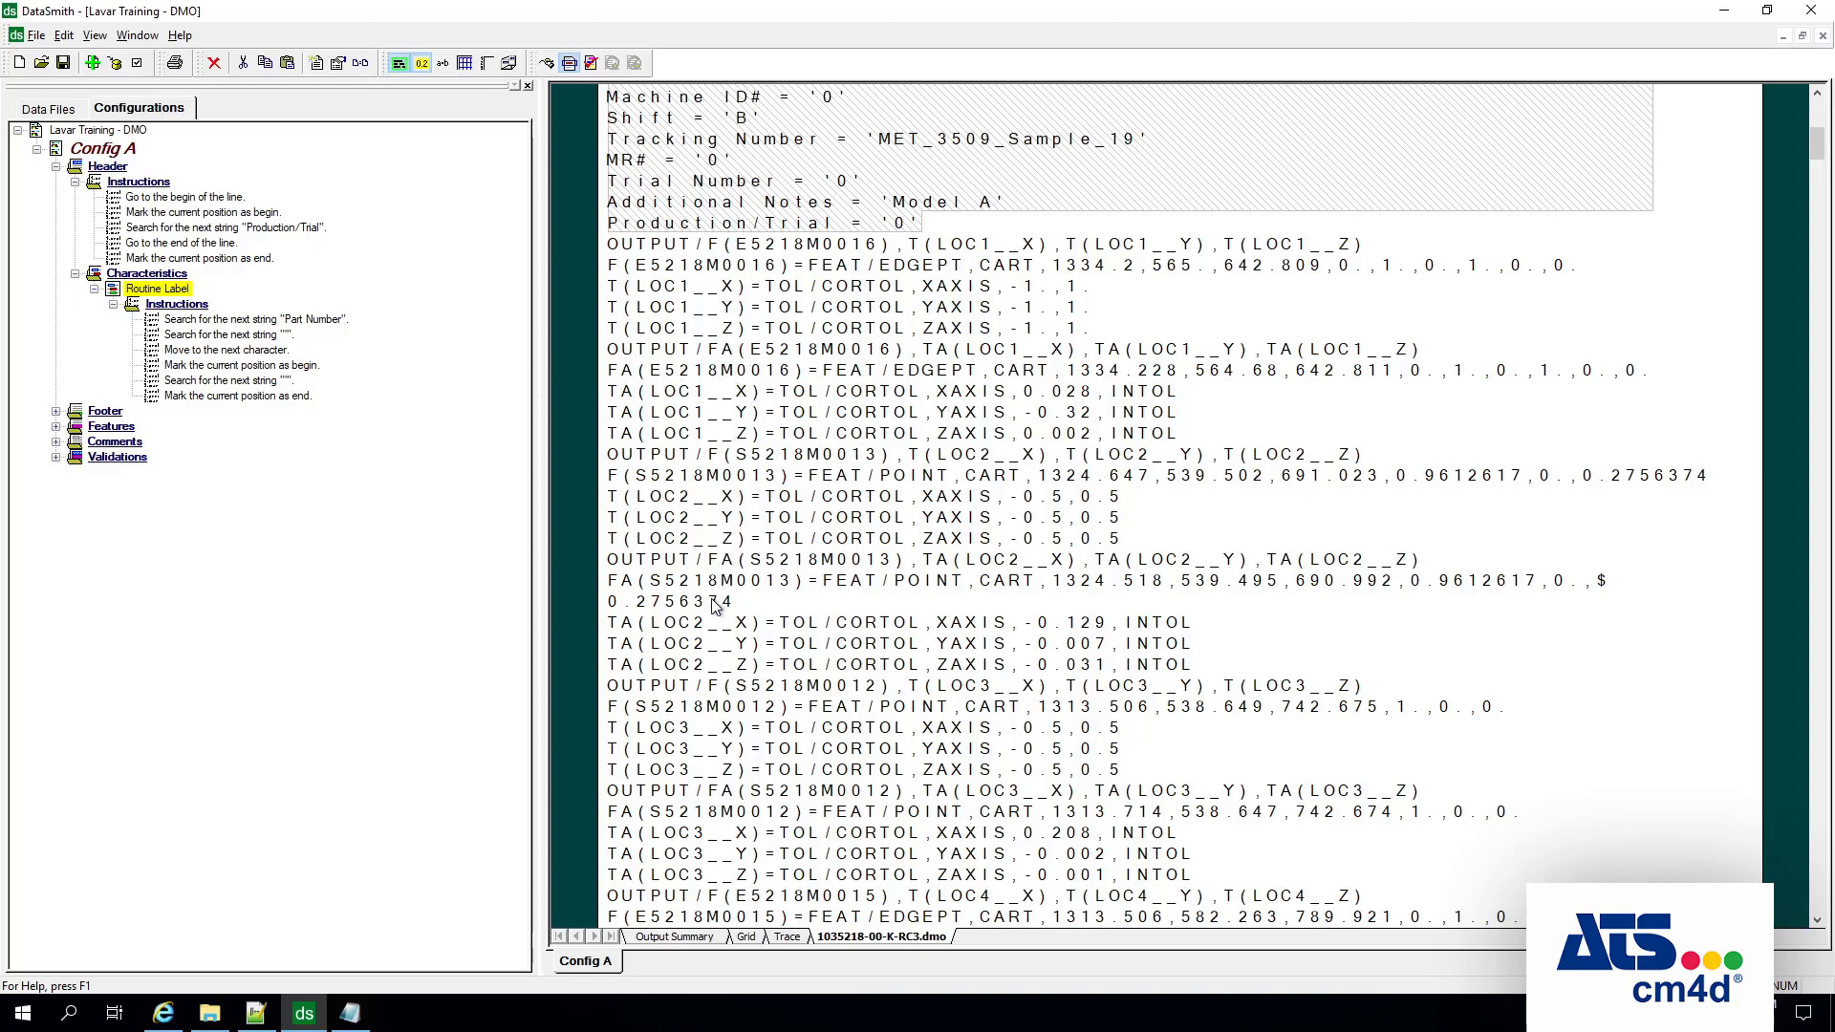
Step: Examine the repeating OUTPUT/F nominal and OUTPUT/FA actual feature blocks that follow the header in the DMO file
{"action": "scroll", "coordinate": [941, 517], "scroll_direction": "down", "scroll_amount": 17}
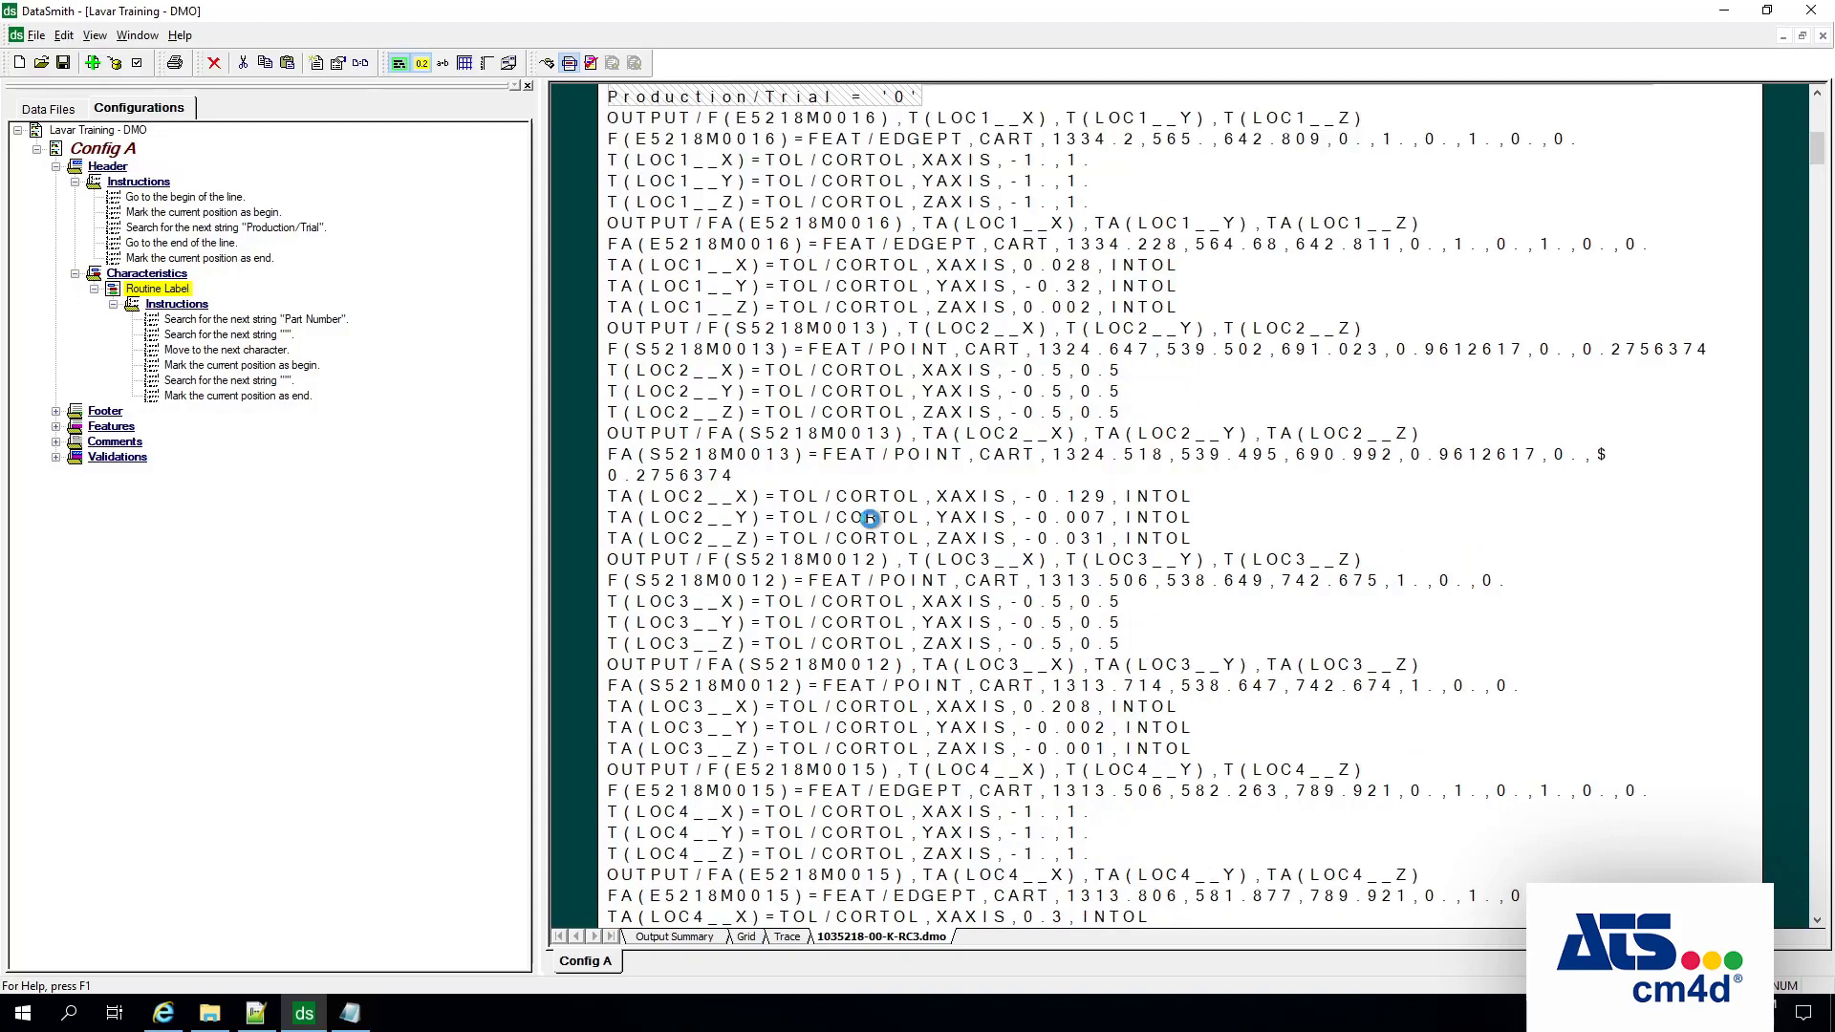
{"action": "scroll", "coordinate": [834, 546], "scroll_direction": "up", "scroll_amount": 20}
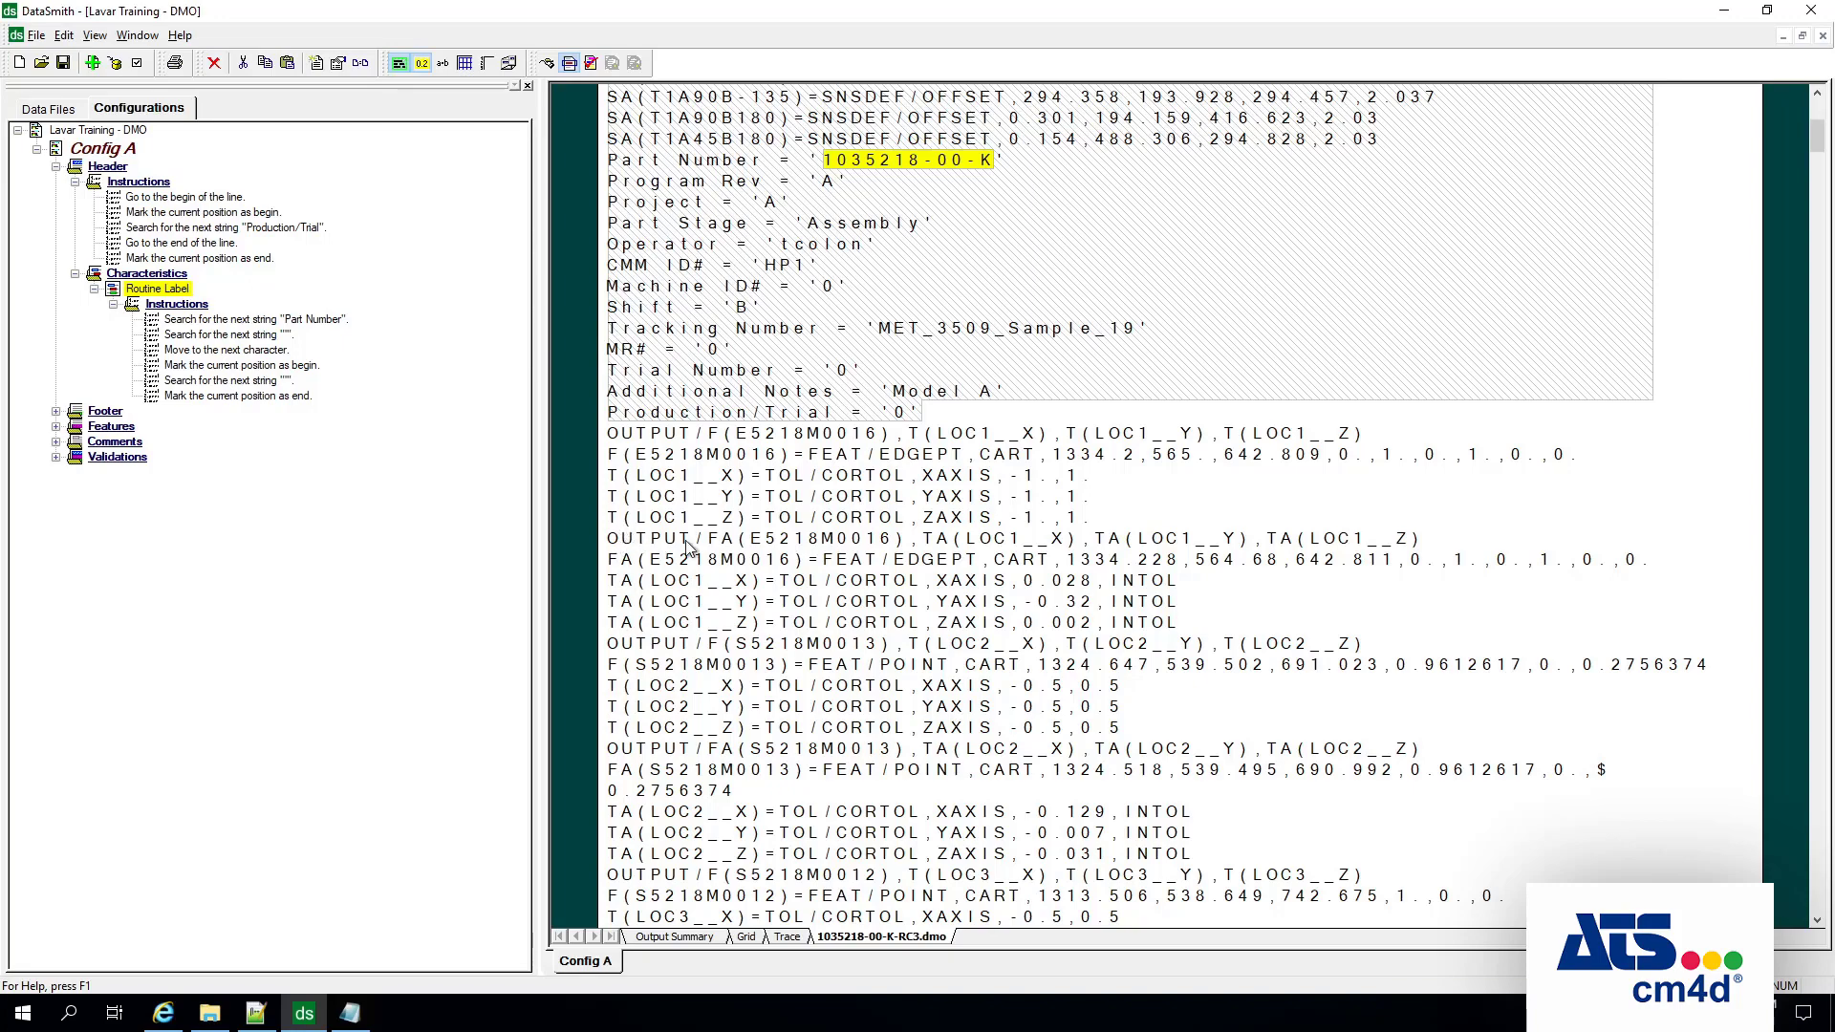
{"action": "scroll", "coordinate": [687, 547], "scroll_direction": "down", "scroll_amount": 18}
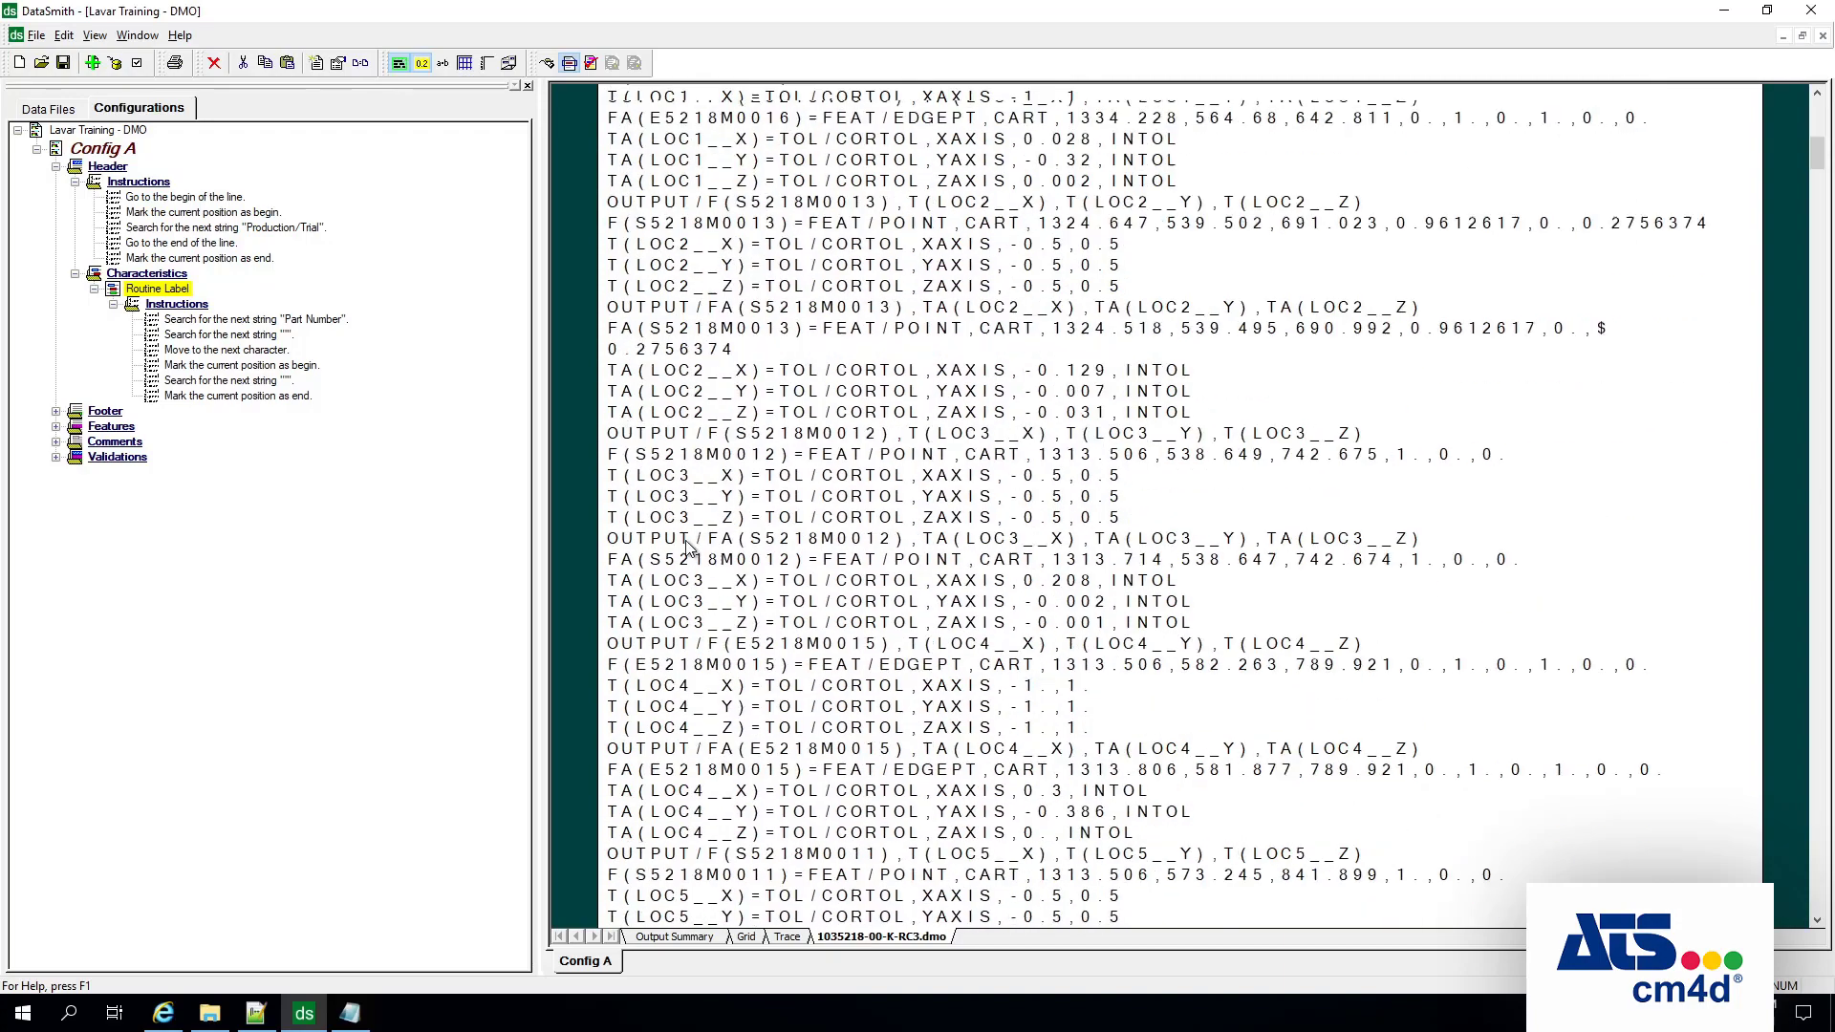
{"action": "scroll", "coordinate": [686, 546], "scroll_direction": "down", "scroll_amount": 20}
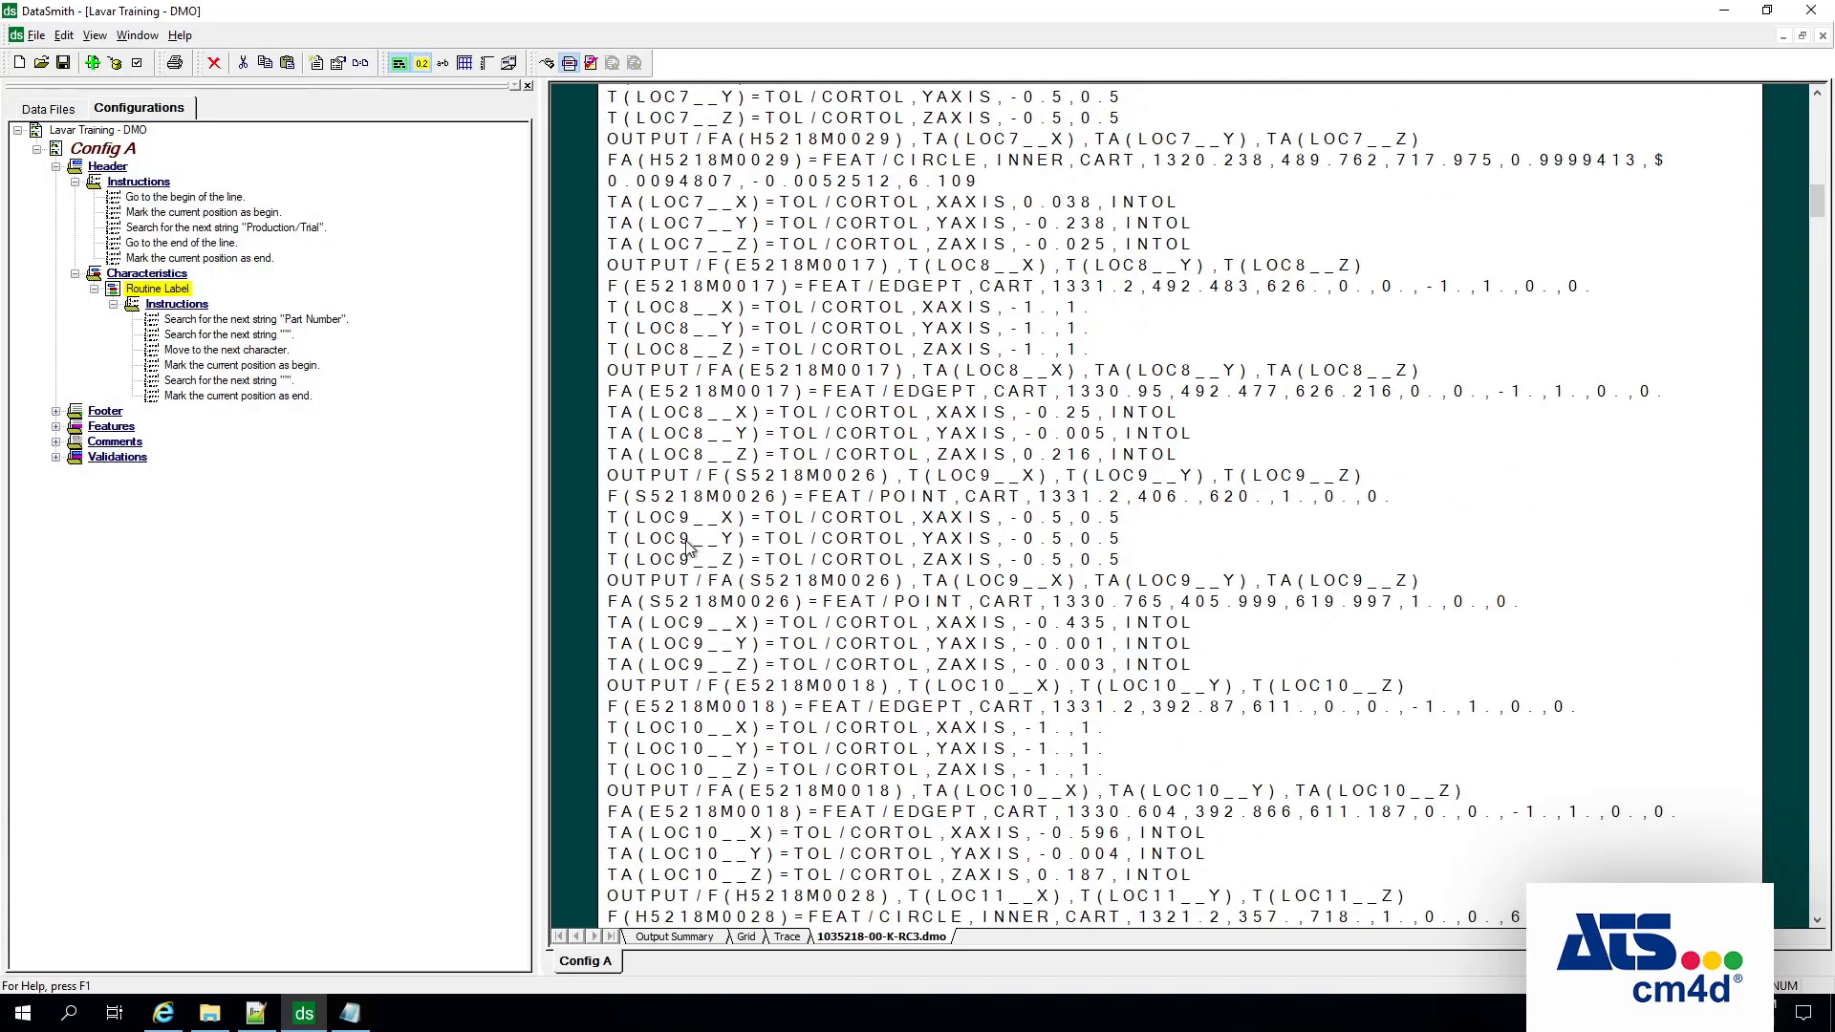
{"action": "scroll", "coordinate": [686, 546], "scroll_direction": "down", "scroll_amount": 5}
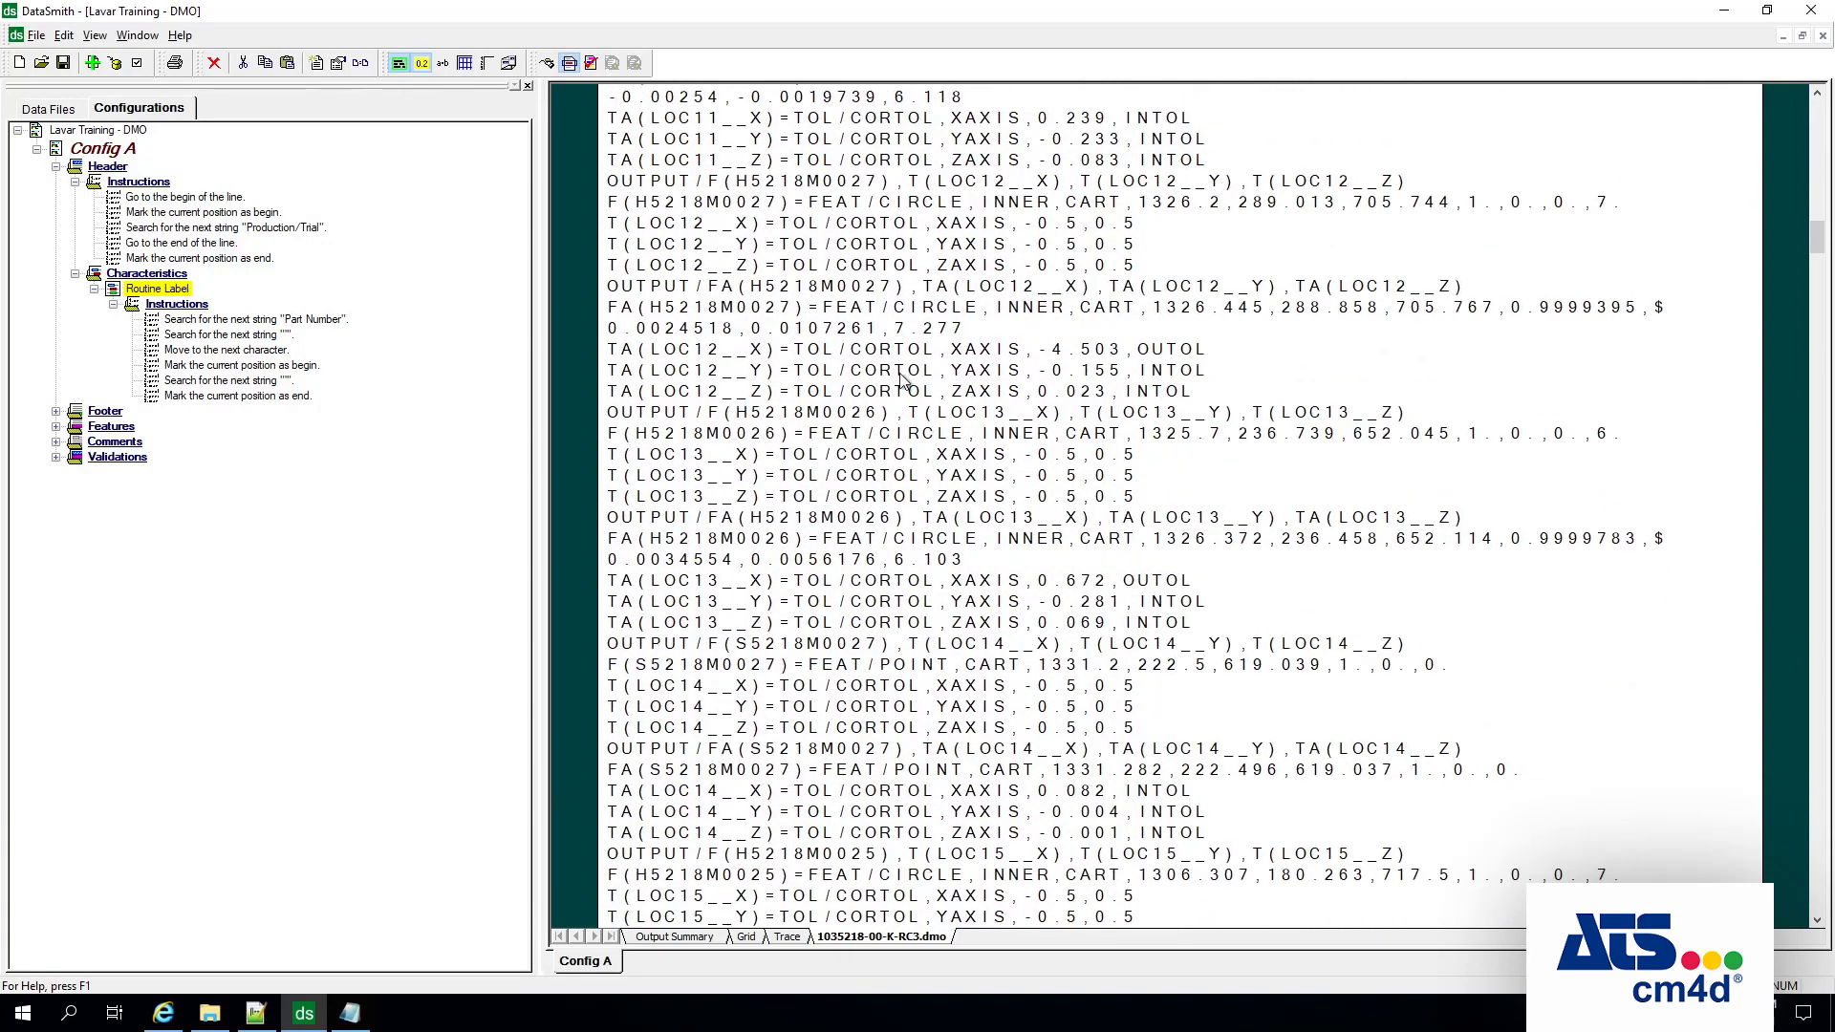
{"action": "scroll", "coordinate": [906, 383], "scroll_direction": "down", "scroll_amount": 5}
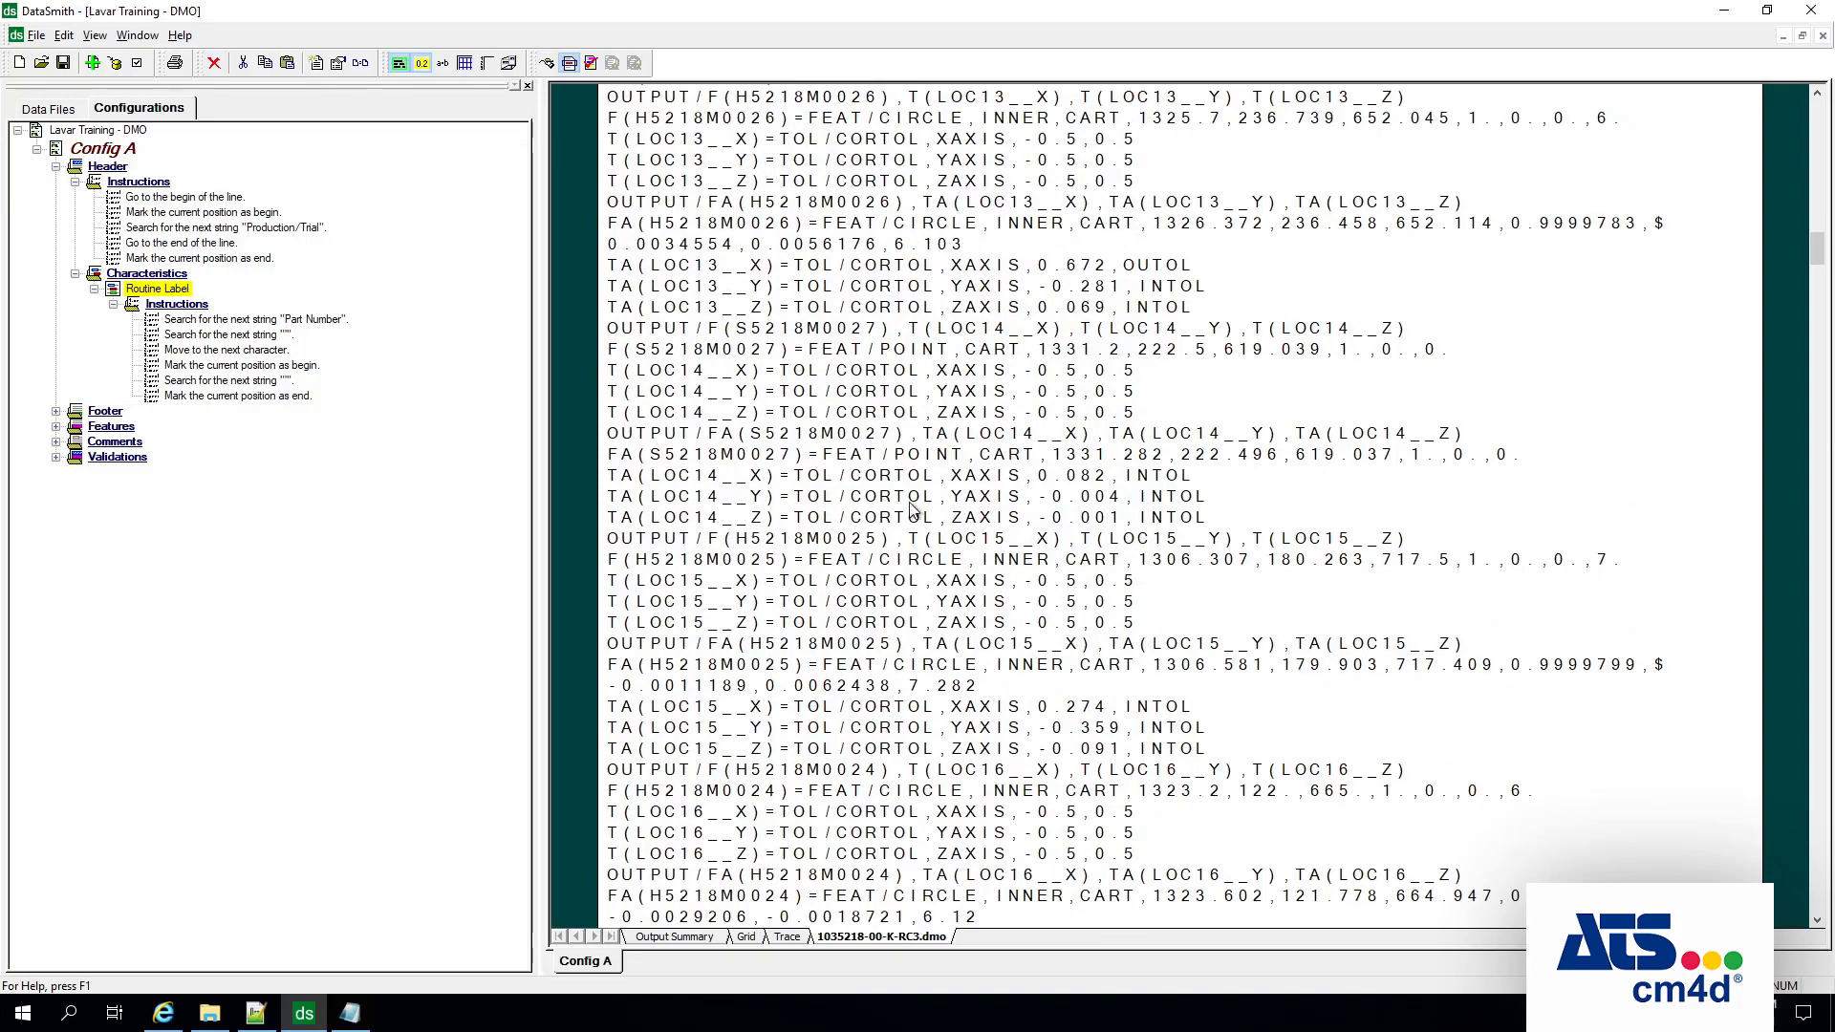
{"action": "scroll", "coordinate": [1033, 449], "scroll_direction": "up", "scroll_amount": 20}
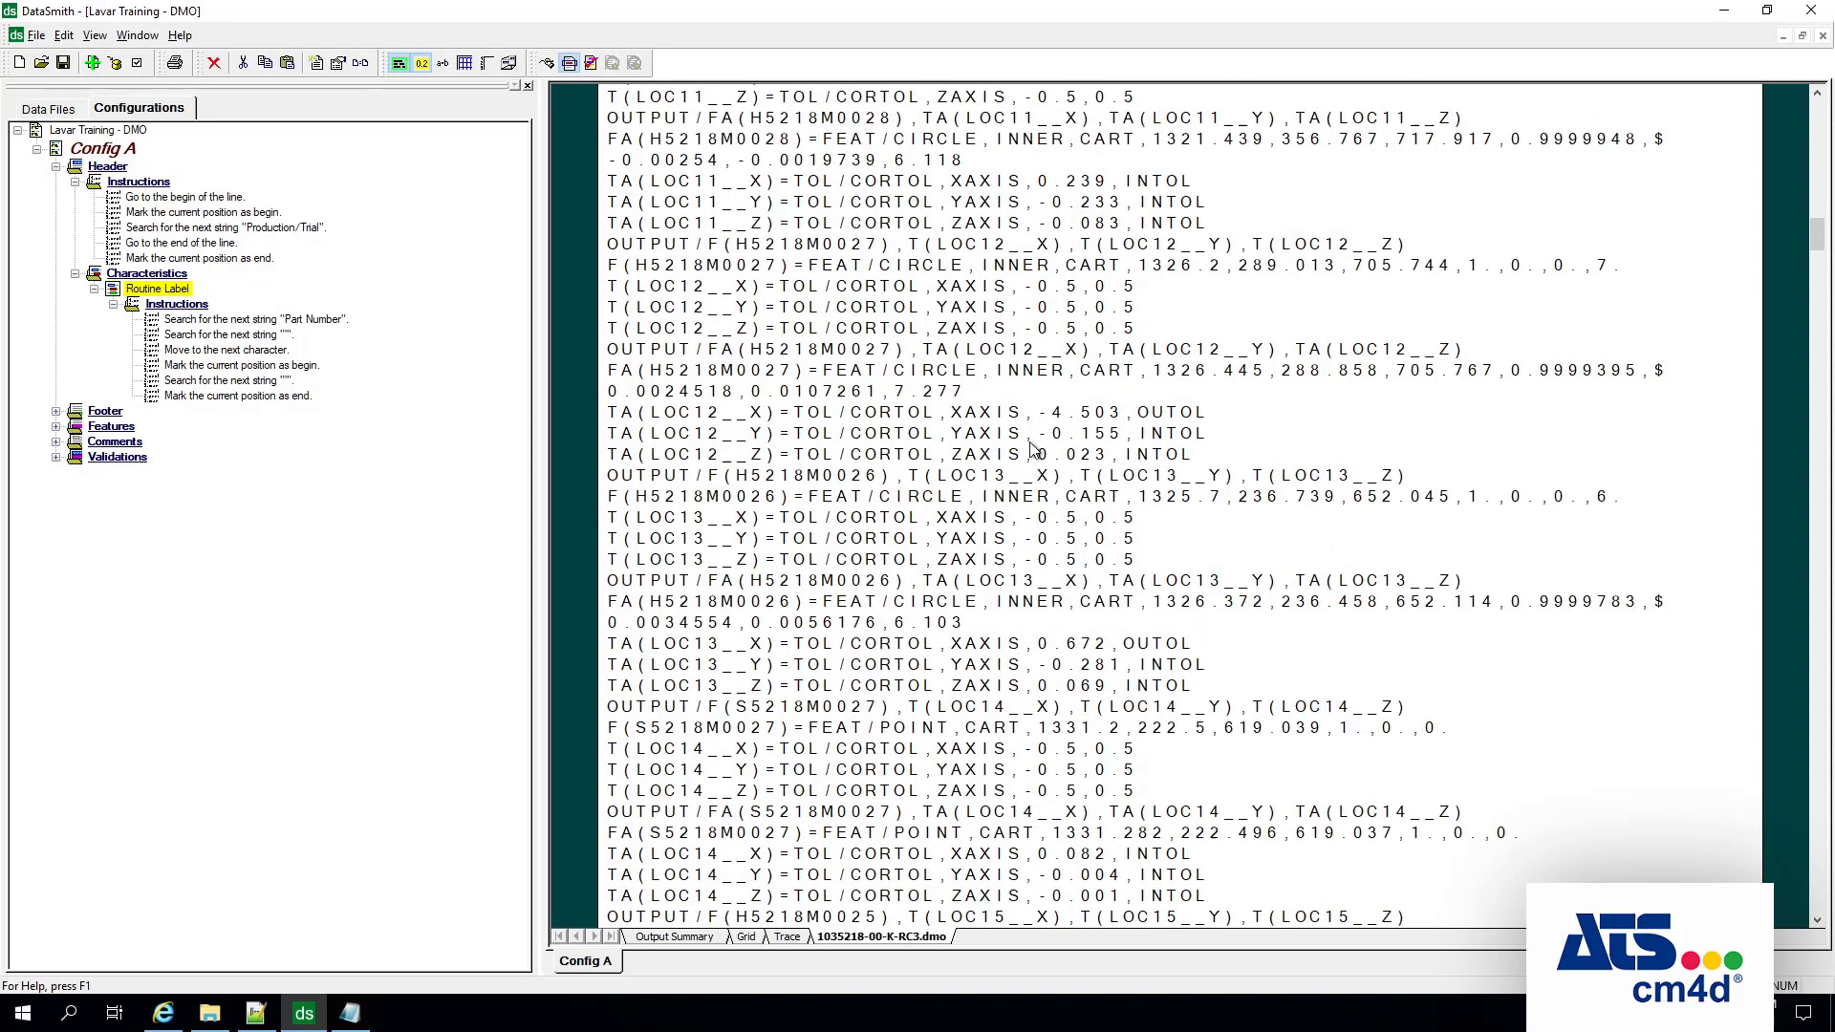
{"action": "scroll", "coordinate": [1032, 449], "scroll_direction": "up", "scroll_amount": 3}
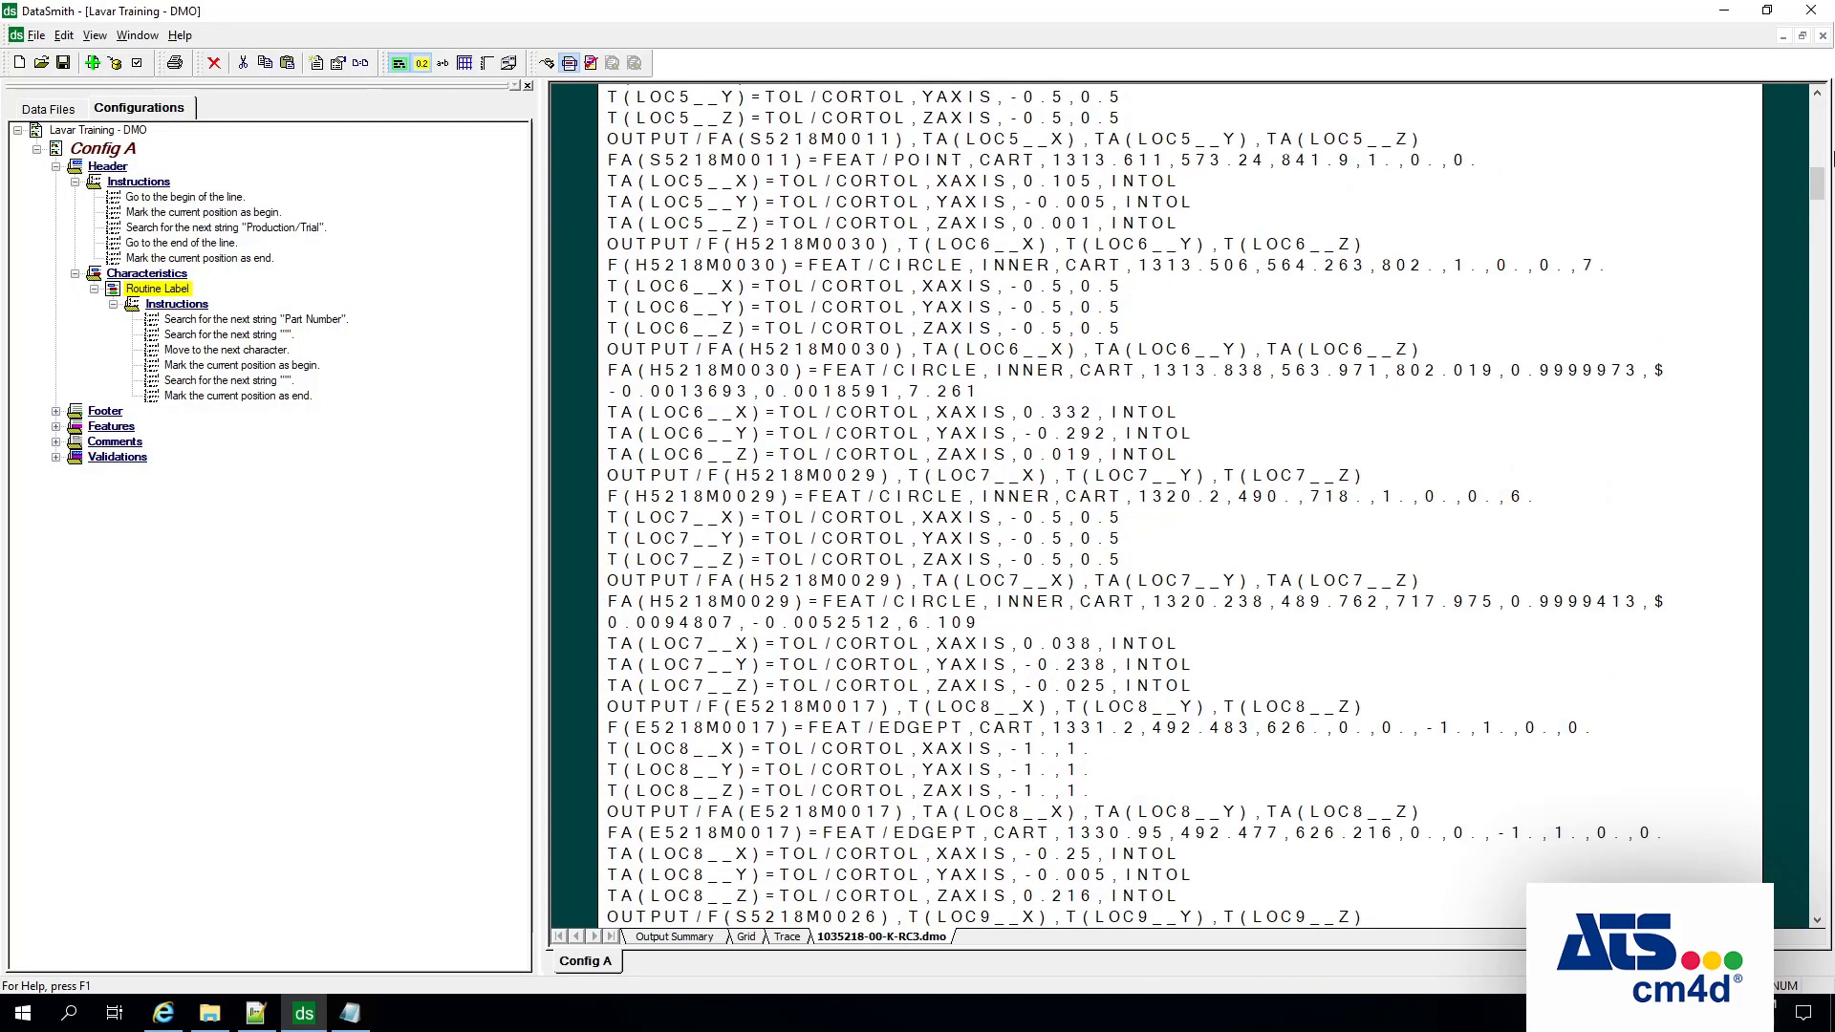
{"action": "left_click_drag", "start_coordinate": [1813, 182], "coordinate": [1819, 132]}
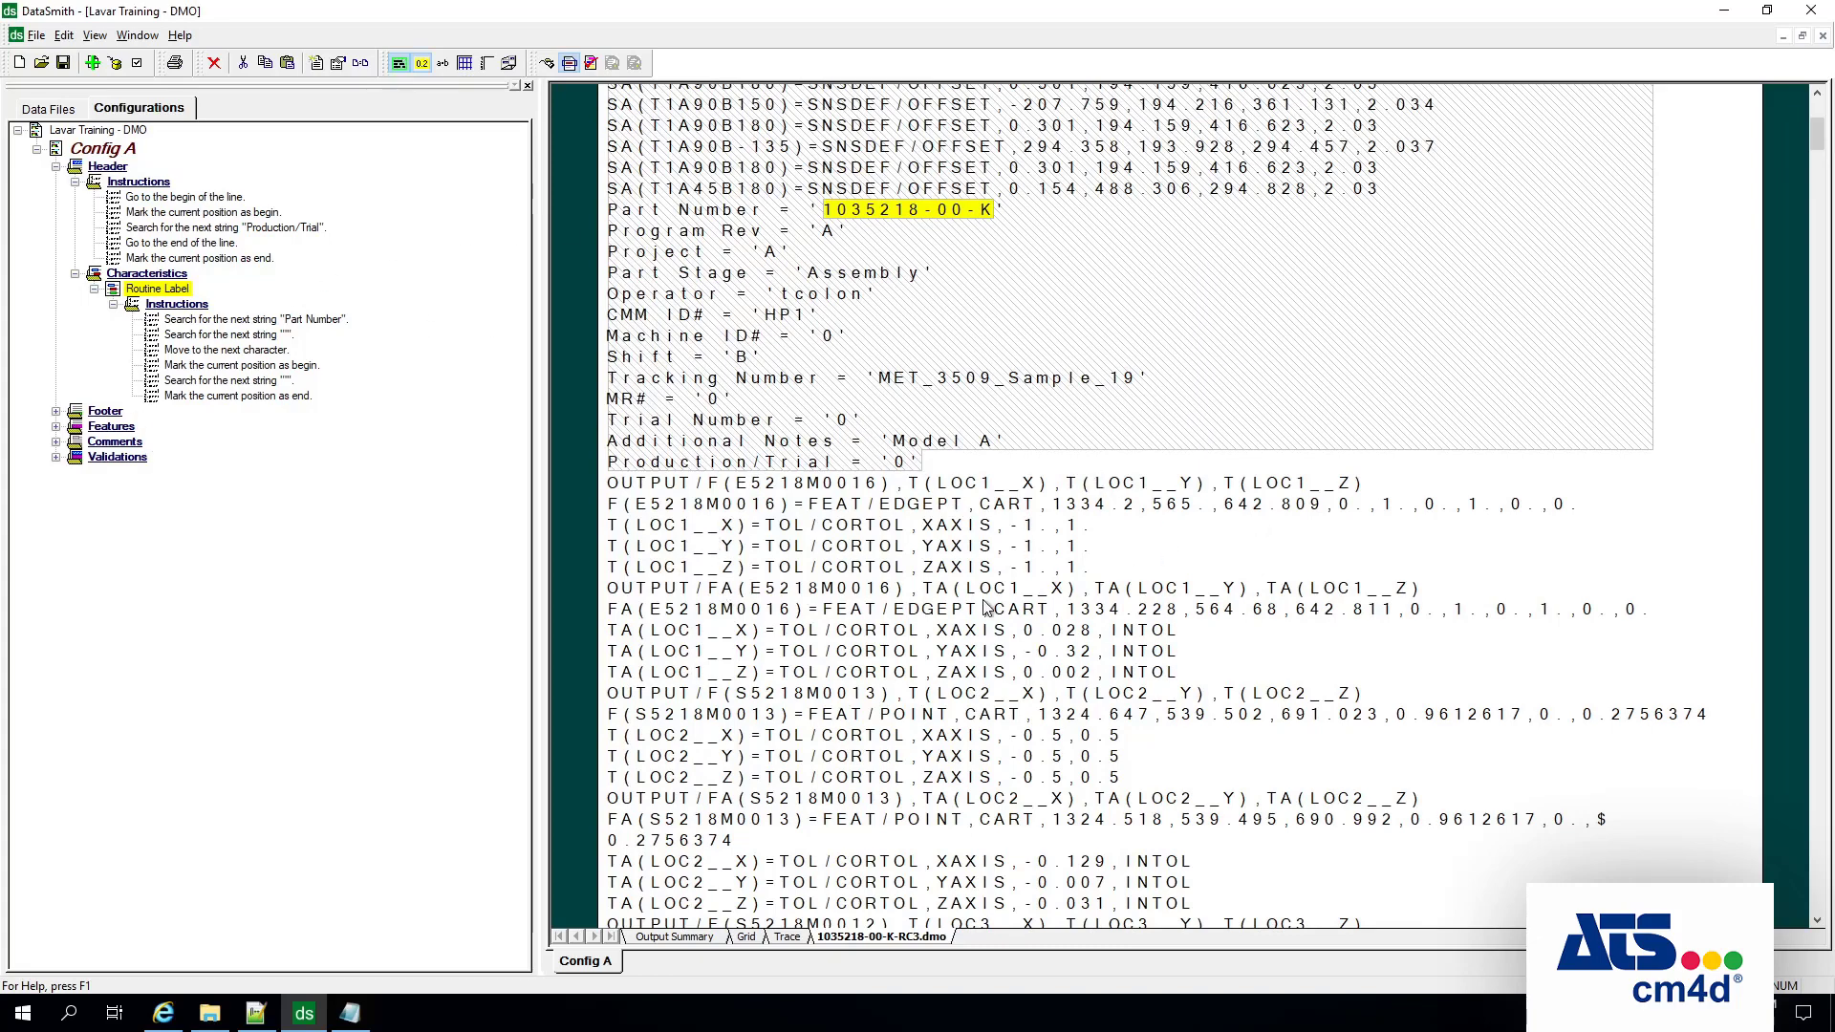
{"action": "mouse_move", "coordinate": [1816, 135]}
{"action": "left_mouse_down"}
{"action": "mouse_move", "coordinate": [1827, 899]}
{"action": "mouse_move", "coordinate": [1815, 133]}
{"action": "mouse_move", "coordinate": [1816, 152]}
{"action": "left_mouse_up"}
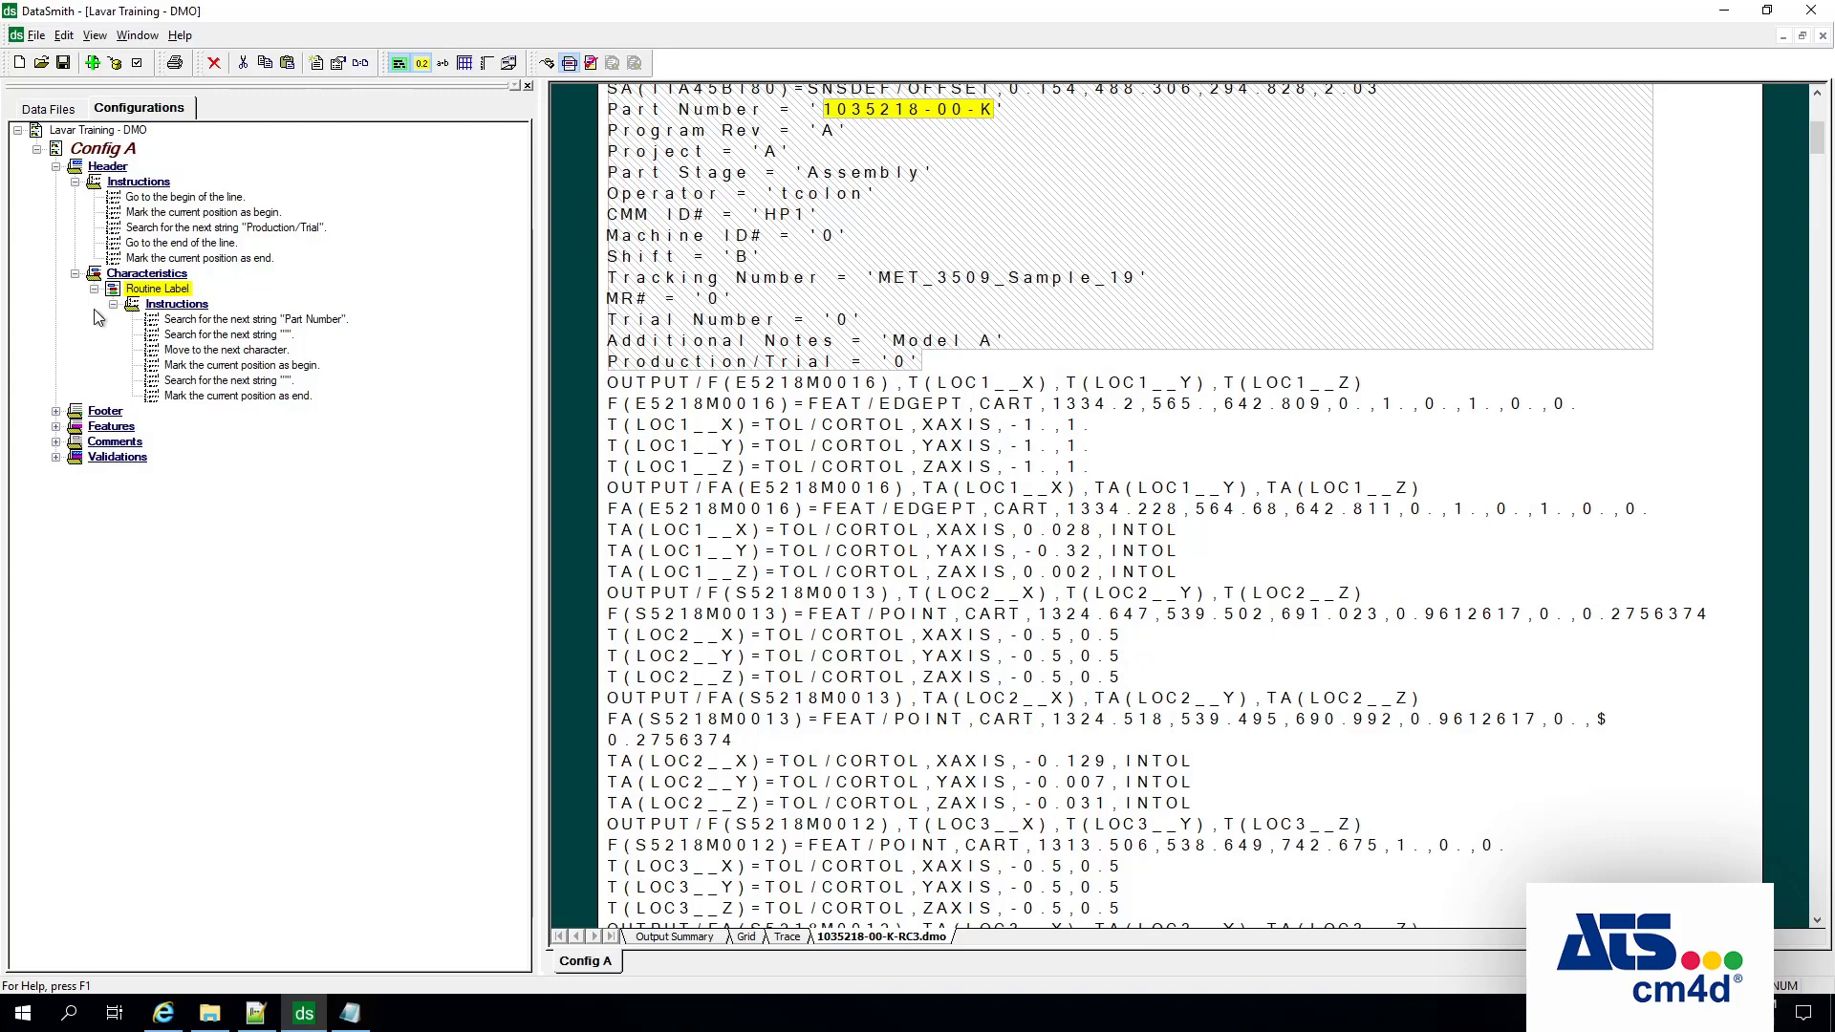
Step: Rename Feature A under Config A's Features as Nominal Data and set its color to lime green
{"action": "left_click", "coordinate": [112, 428]}
{"action": "left_click", "coordinate": [55, 427]}
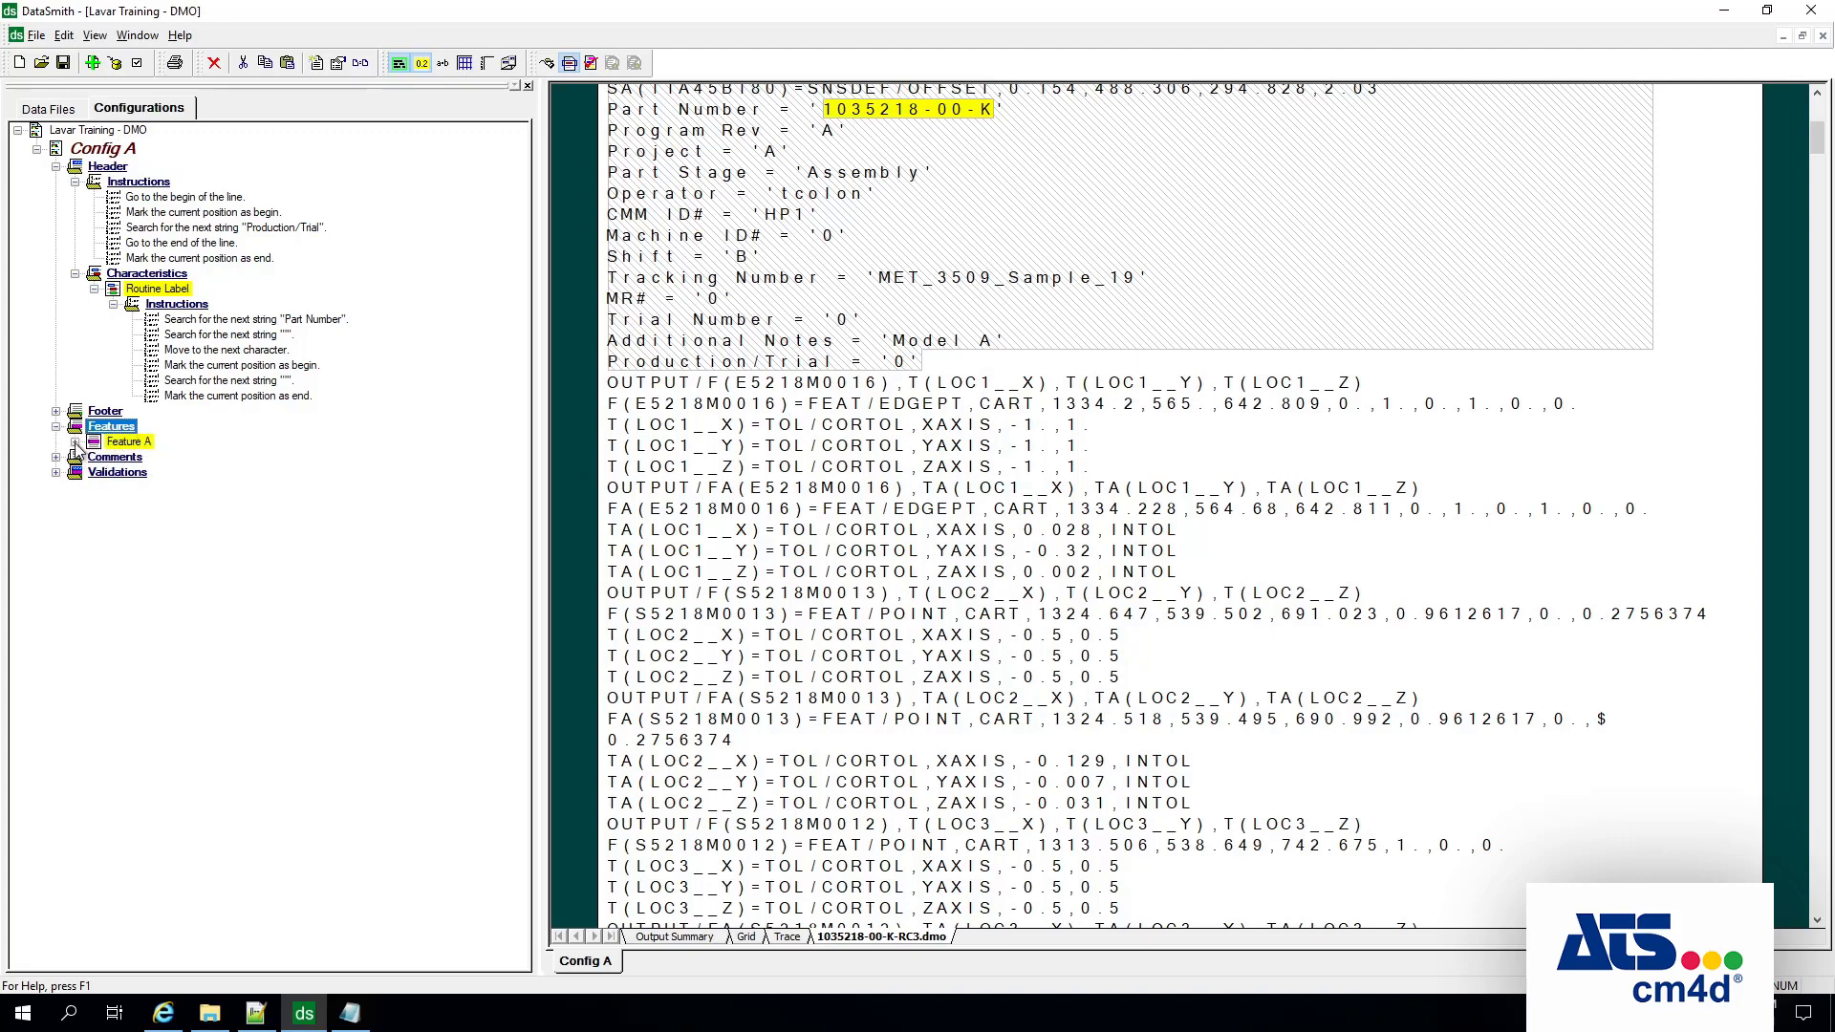
{"action": "left_click", "coordinate": [76, 443]}
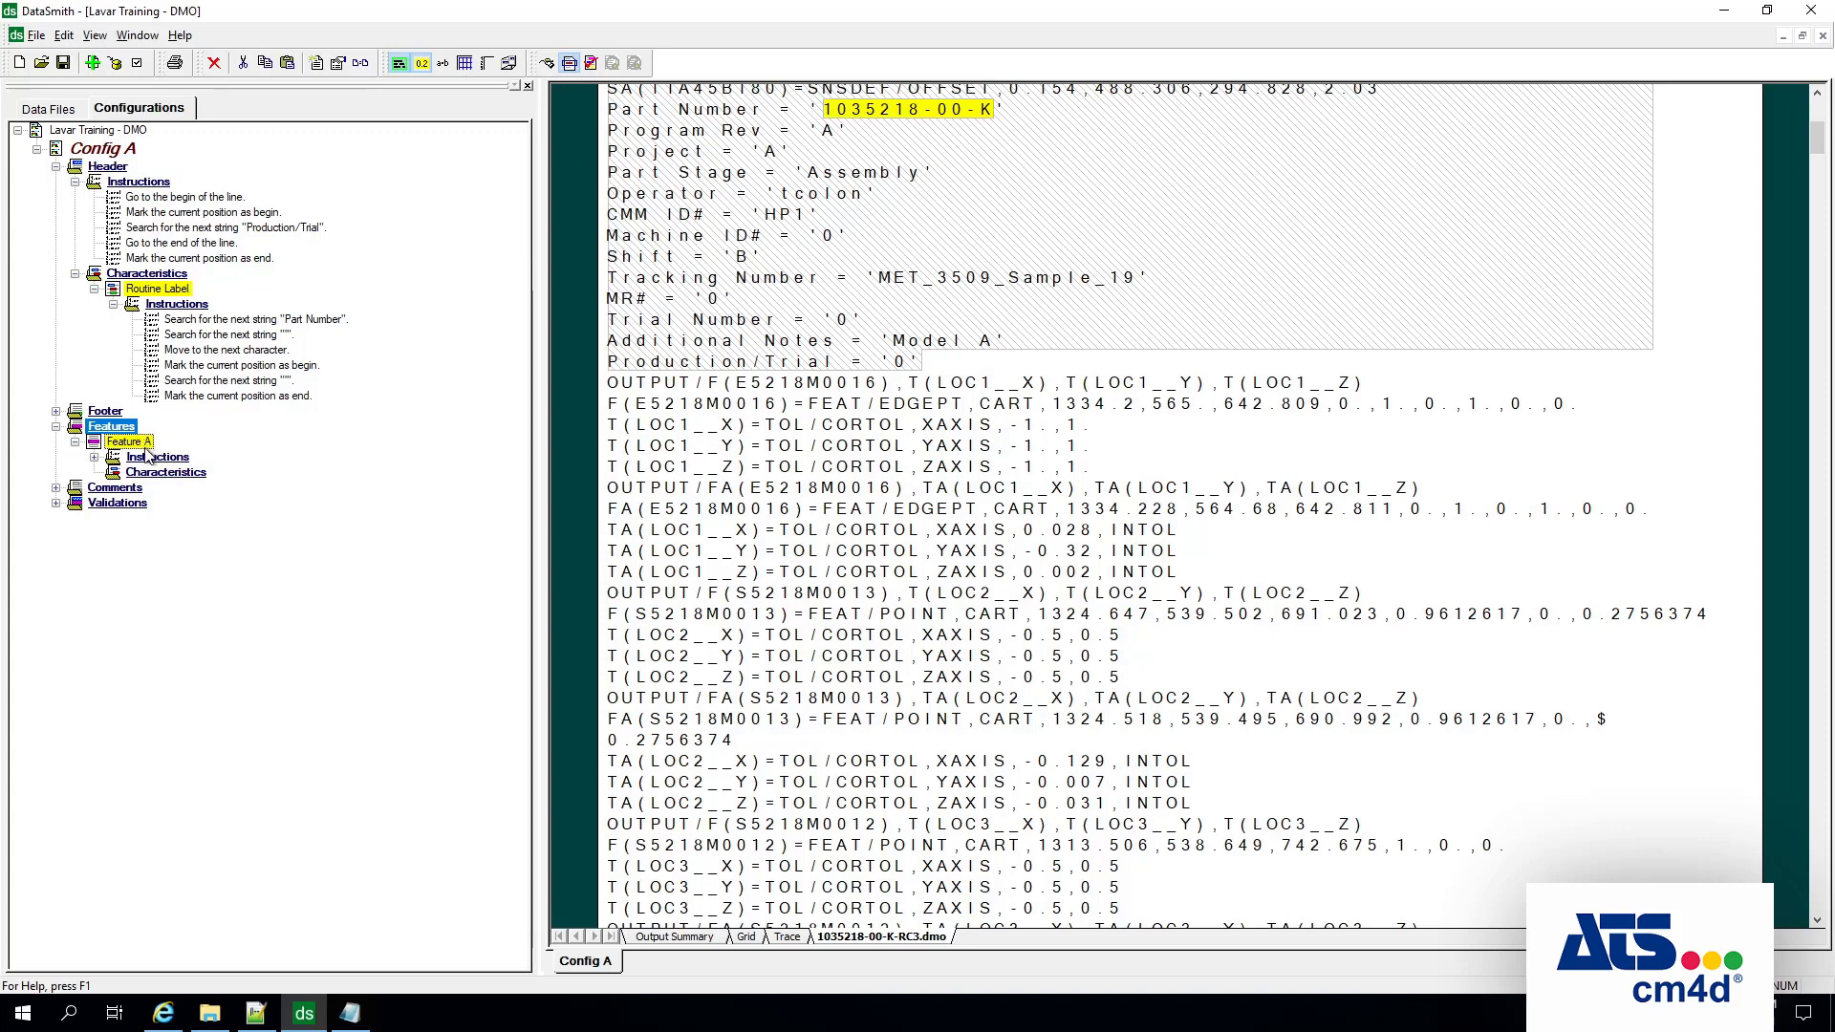
{"action": "left_click", "coordinate": [101, 445]}
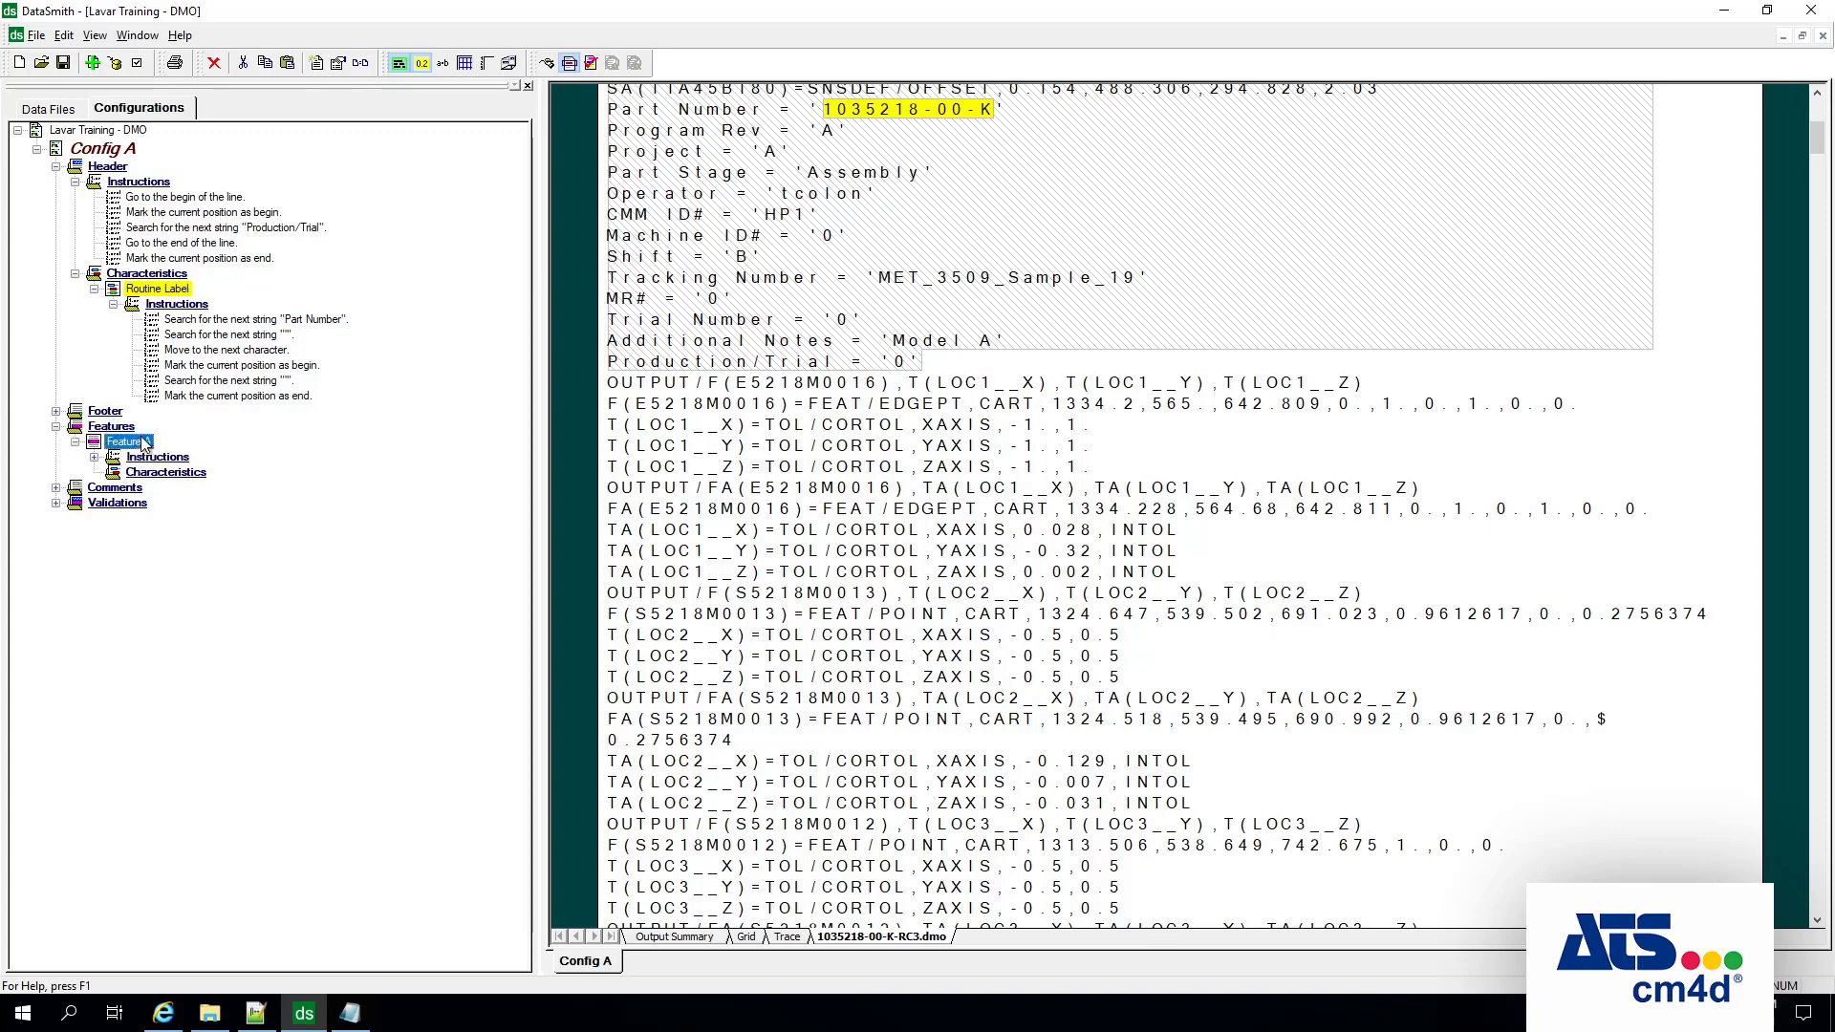
{"action": "right_click", "coordinate": [145, 445]}
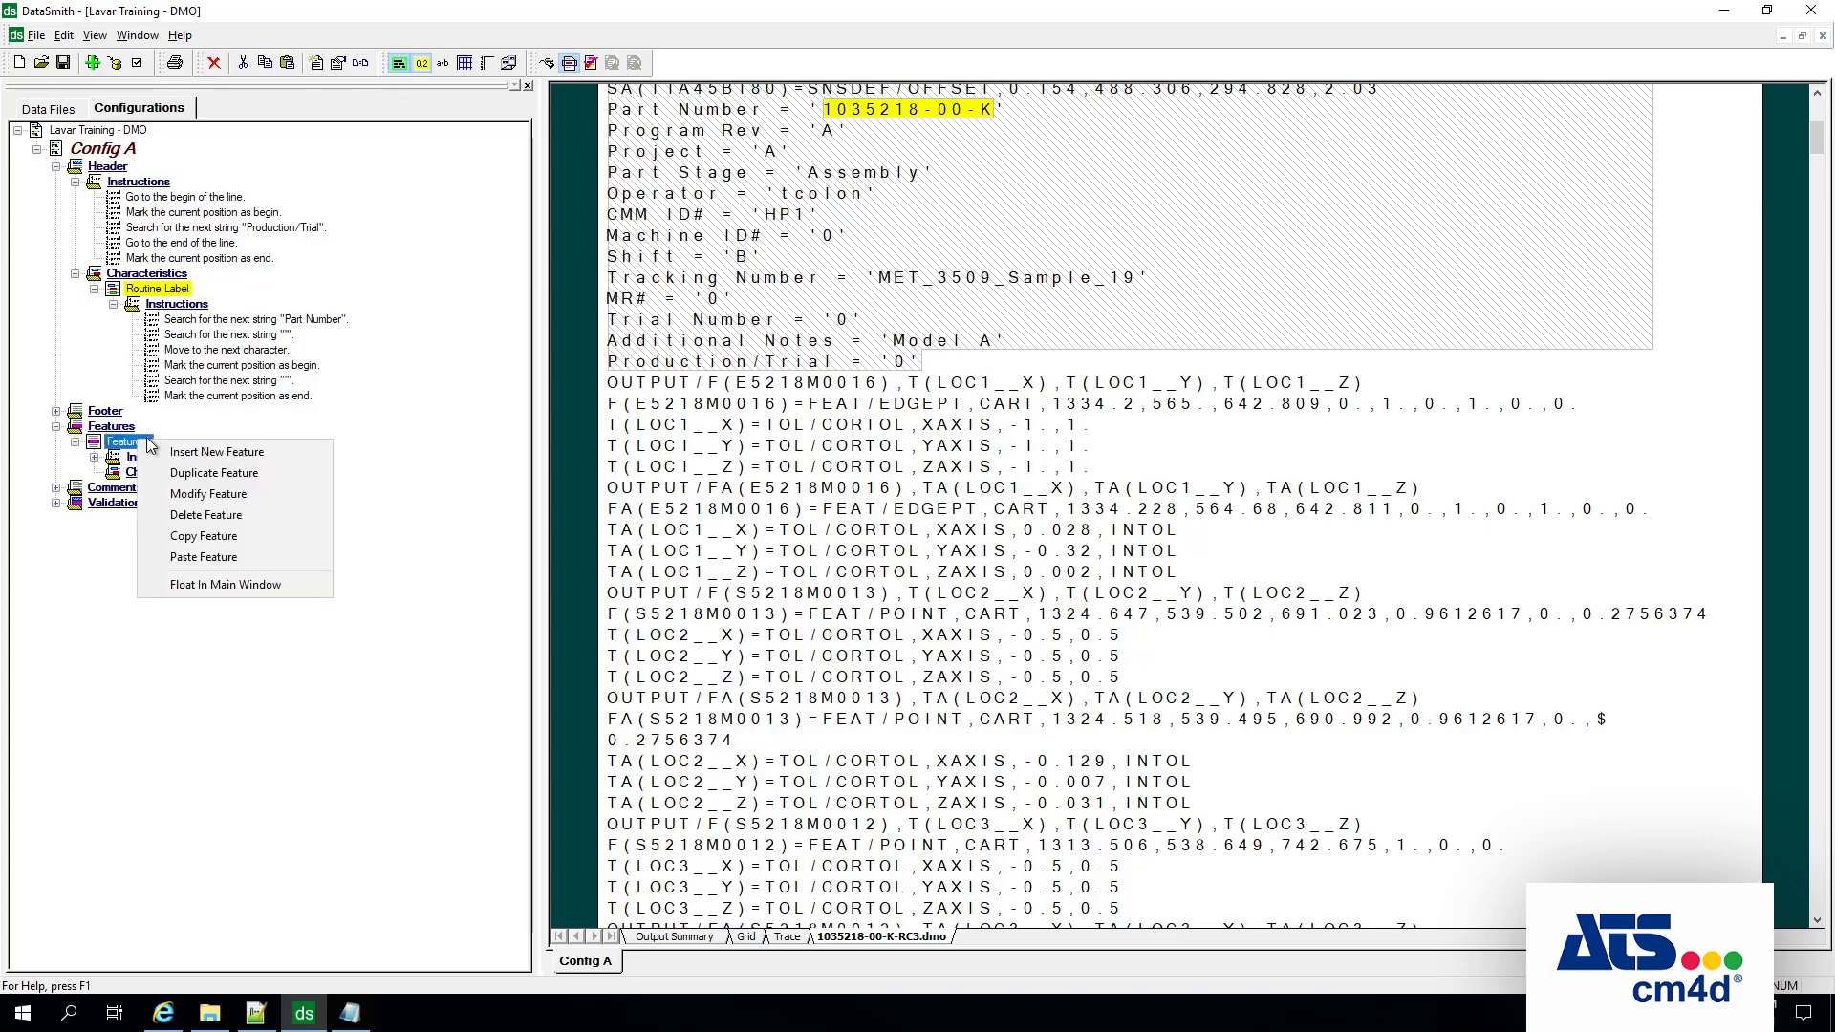
{"action": "left_click", "coordinate": [201, 495]}
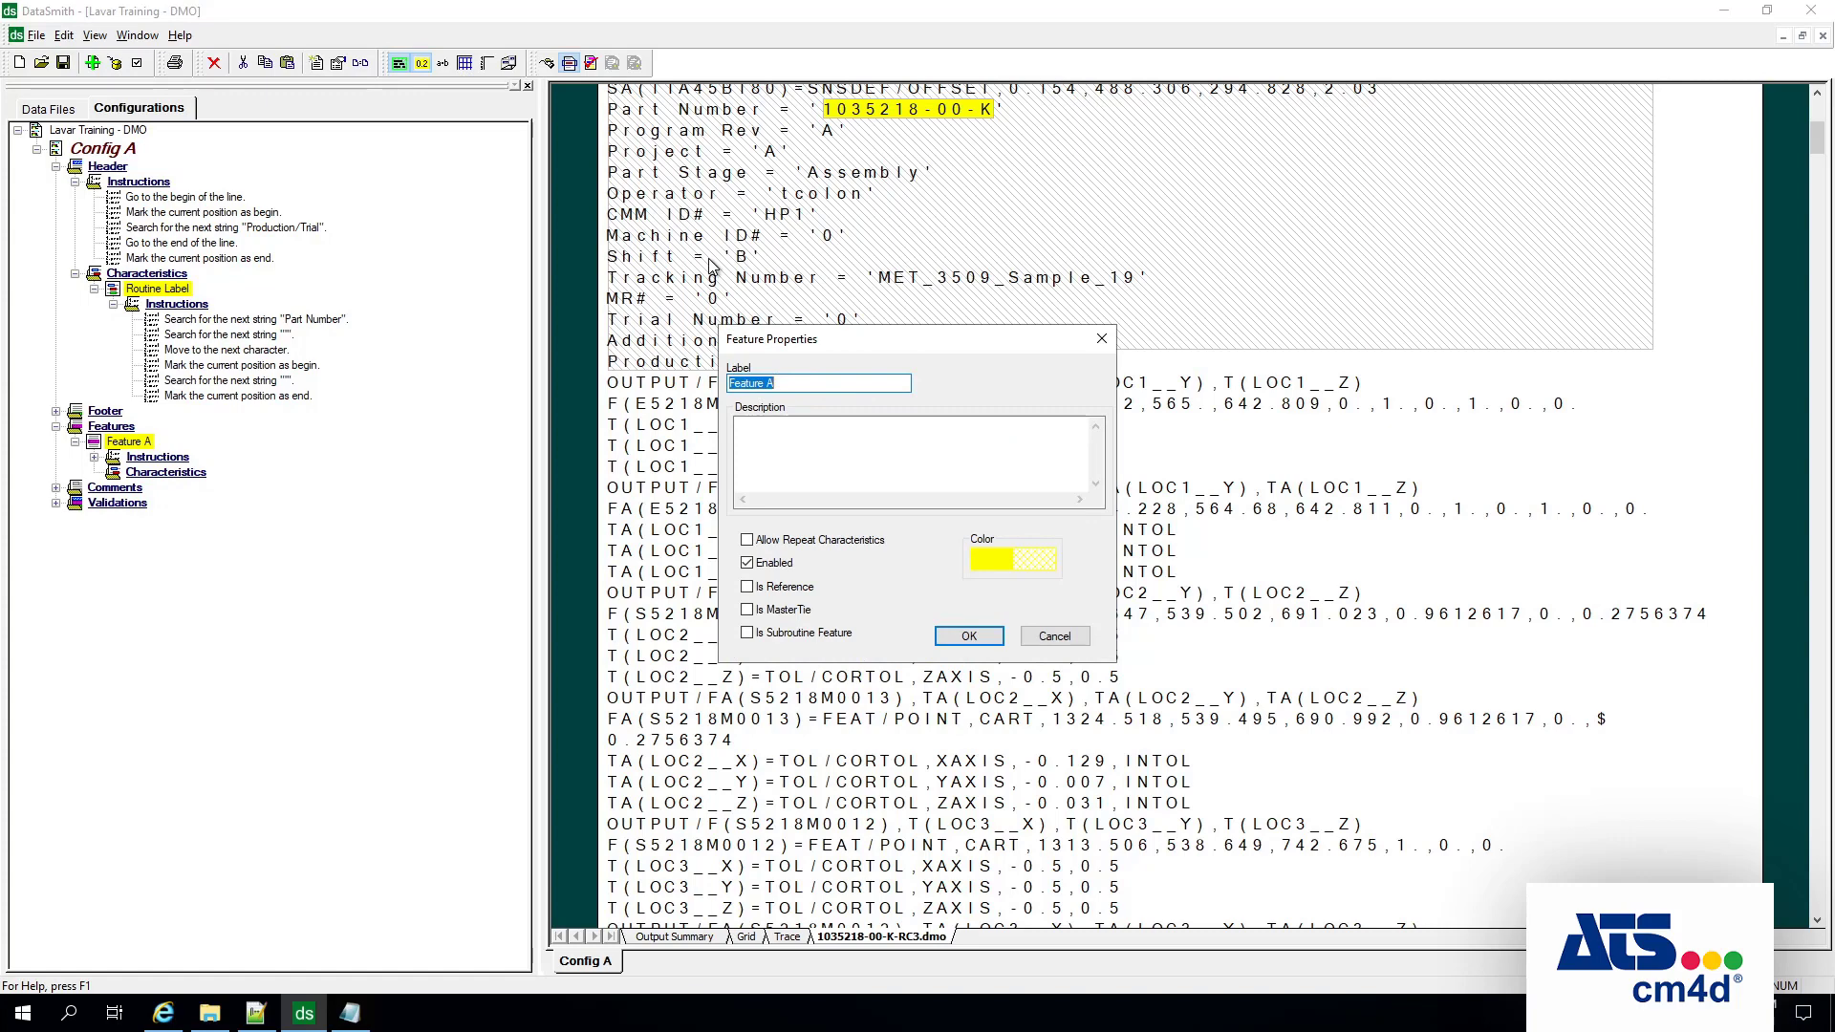
{"action": "type", "text": "Nominal Data"}
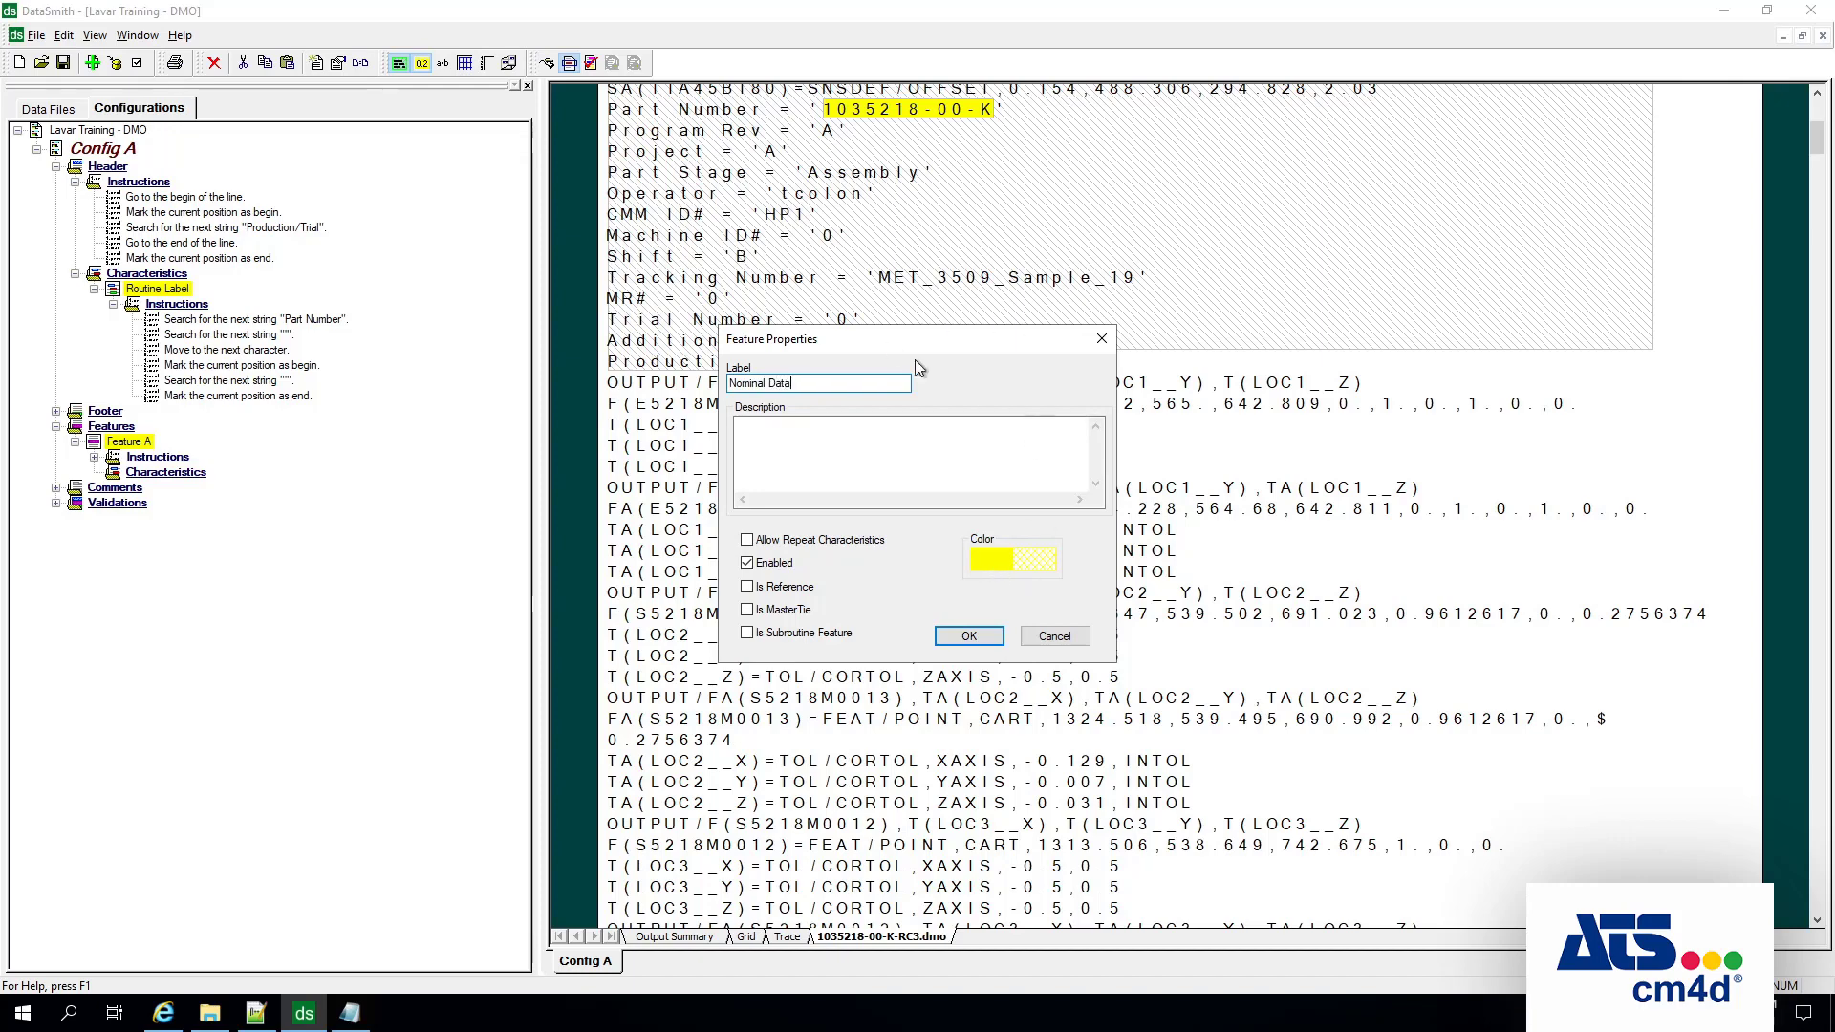
{"action": "left_click", "coordinate": [992, 564]}
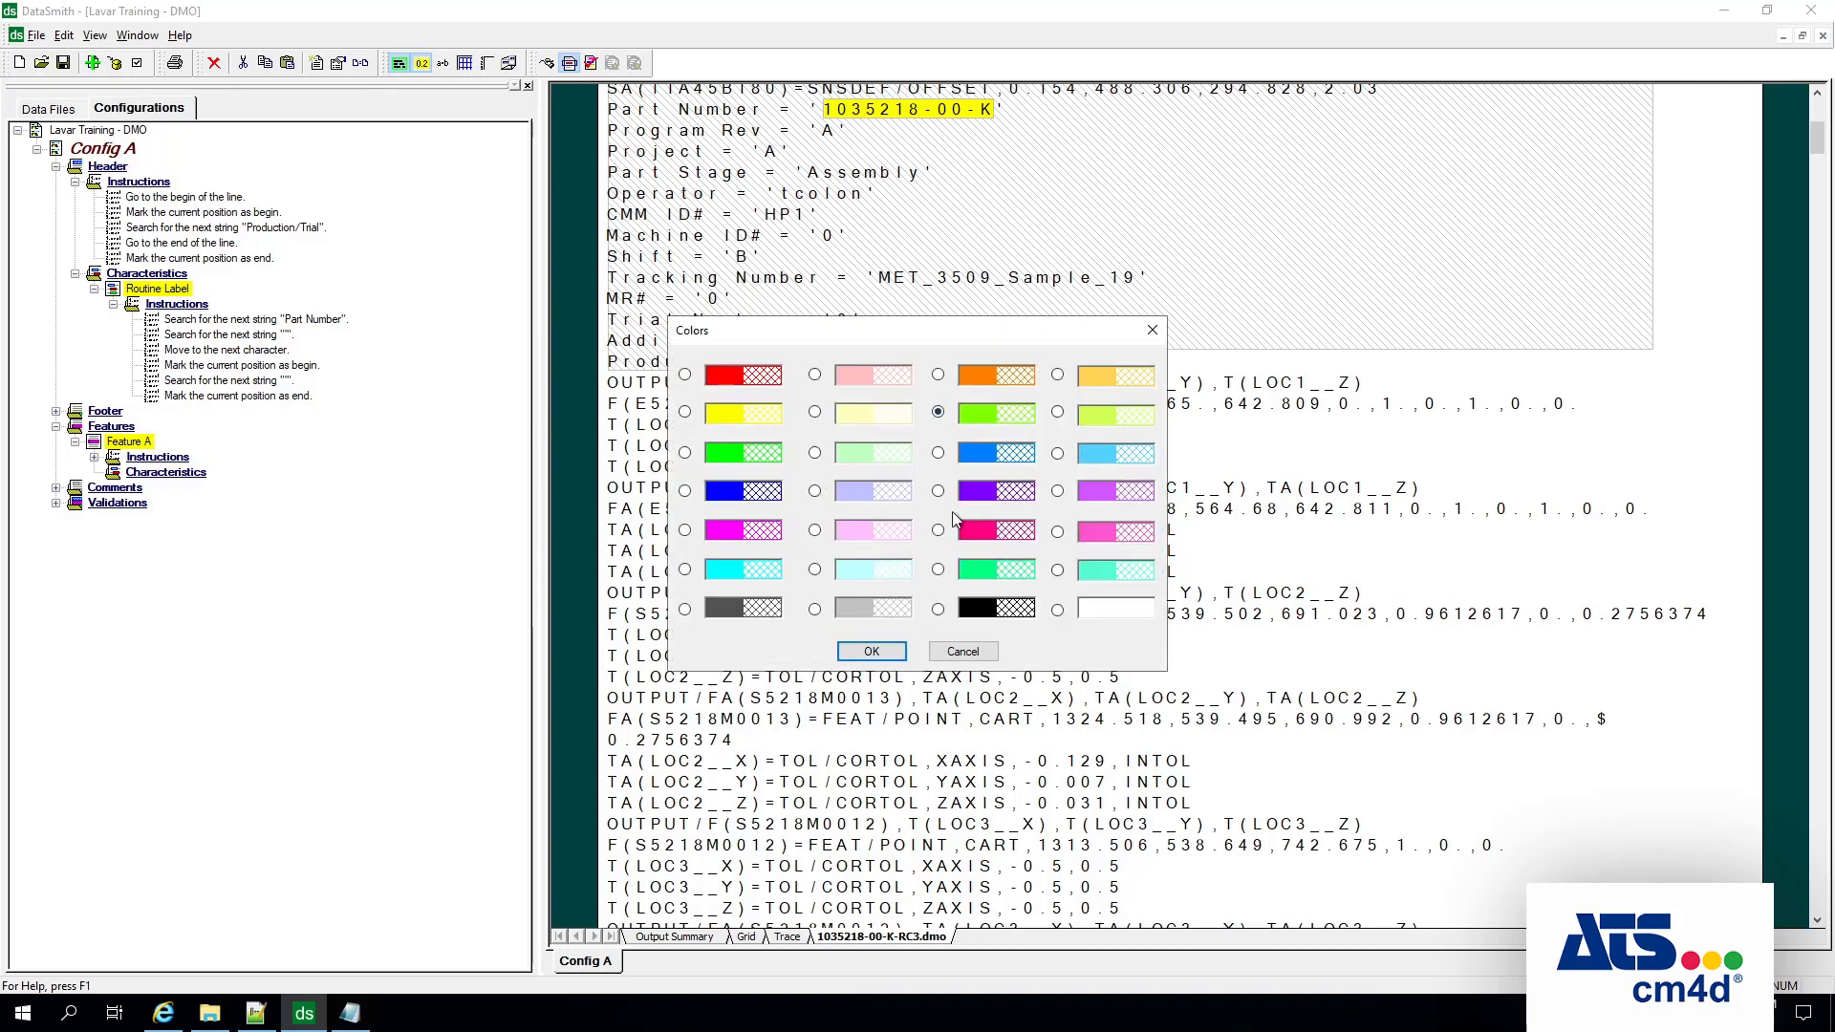
{"action": "left_click", "coordinate": [899, 653]}
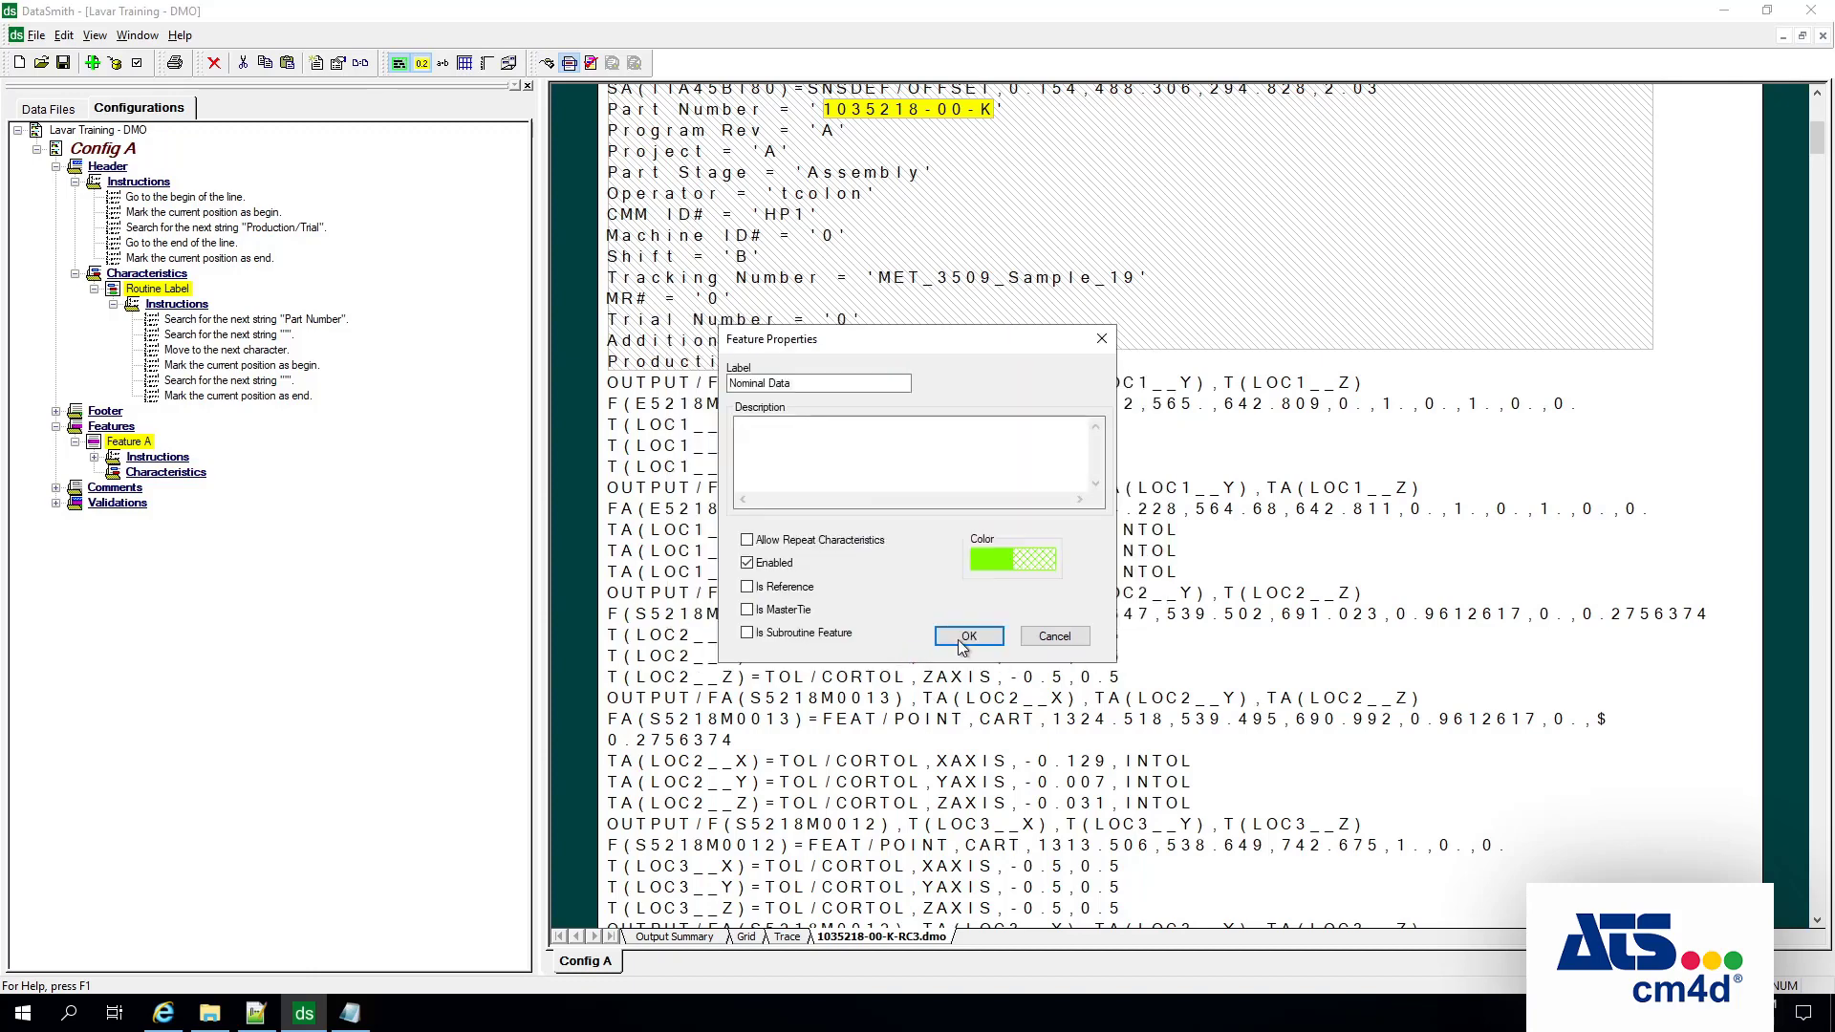
{"action": "left_click", "coordinate": [985, 647]}
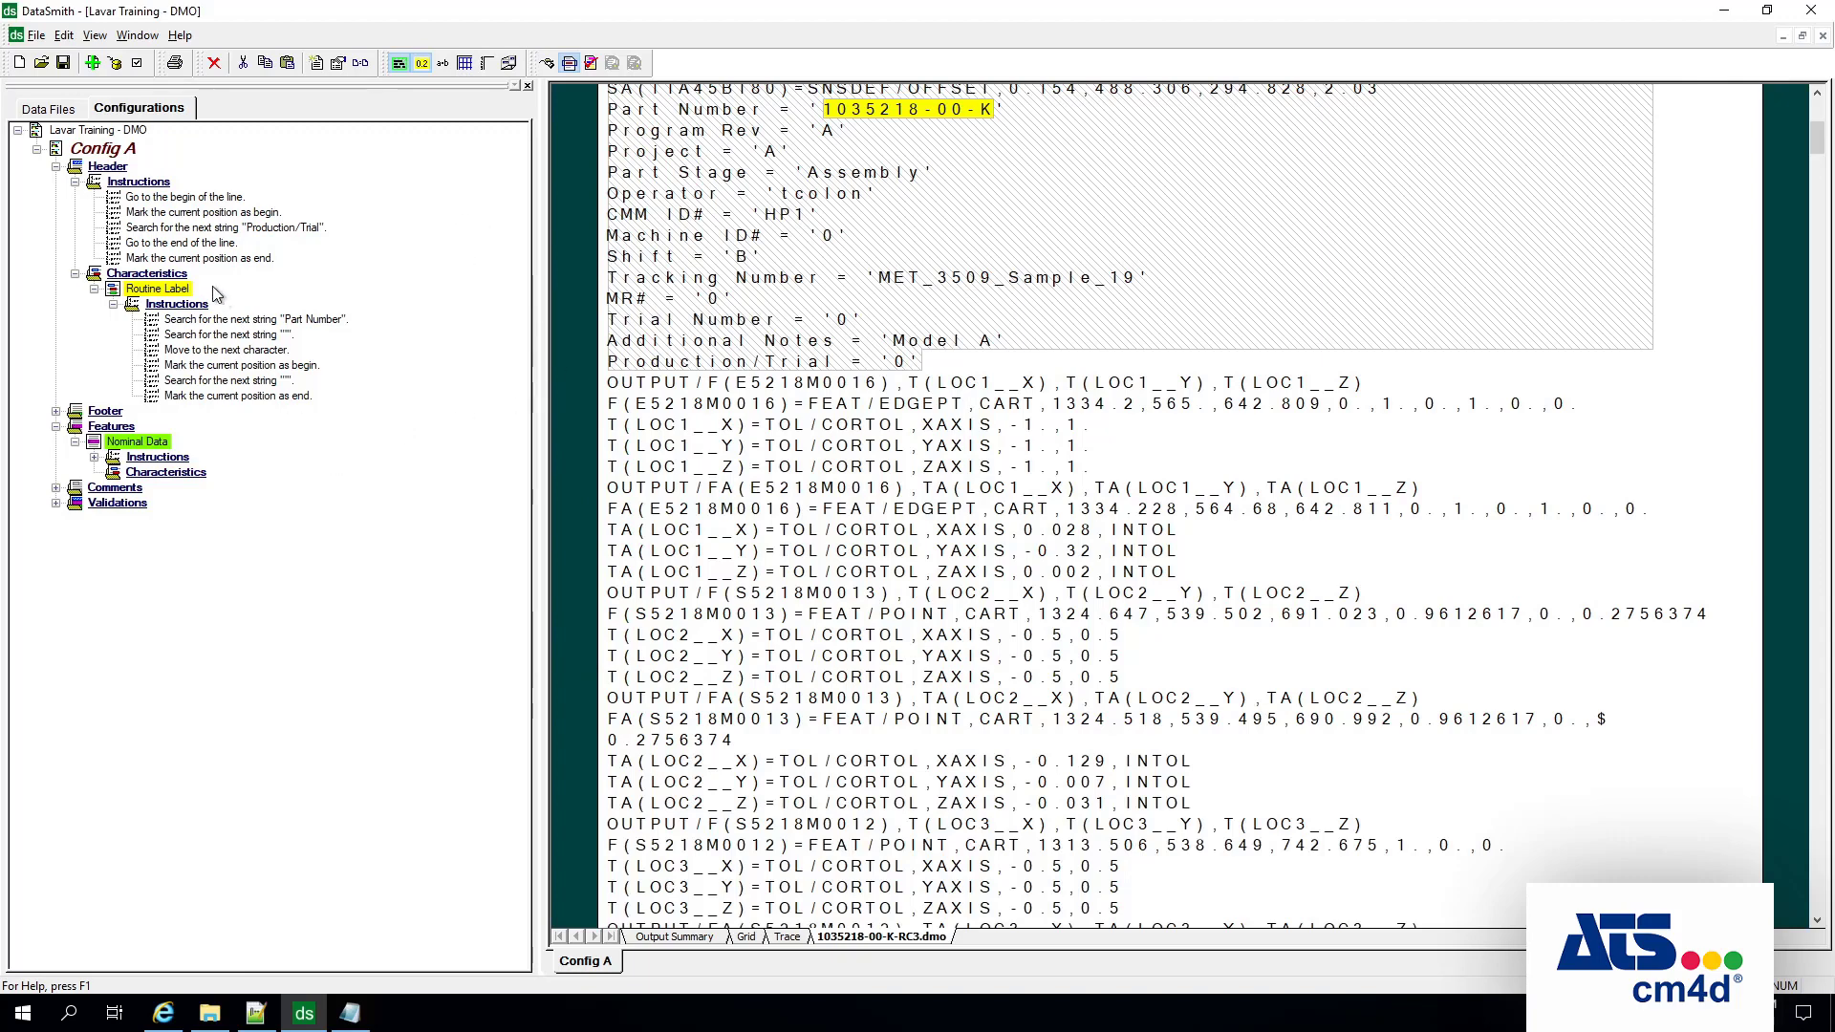
Step: Define the first Nominal Data instruction as a search for the next string "OUTPUT/F", keeping it case-sensitive
{"action": "left_click", "coordinate": [95, 458]}
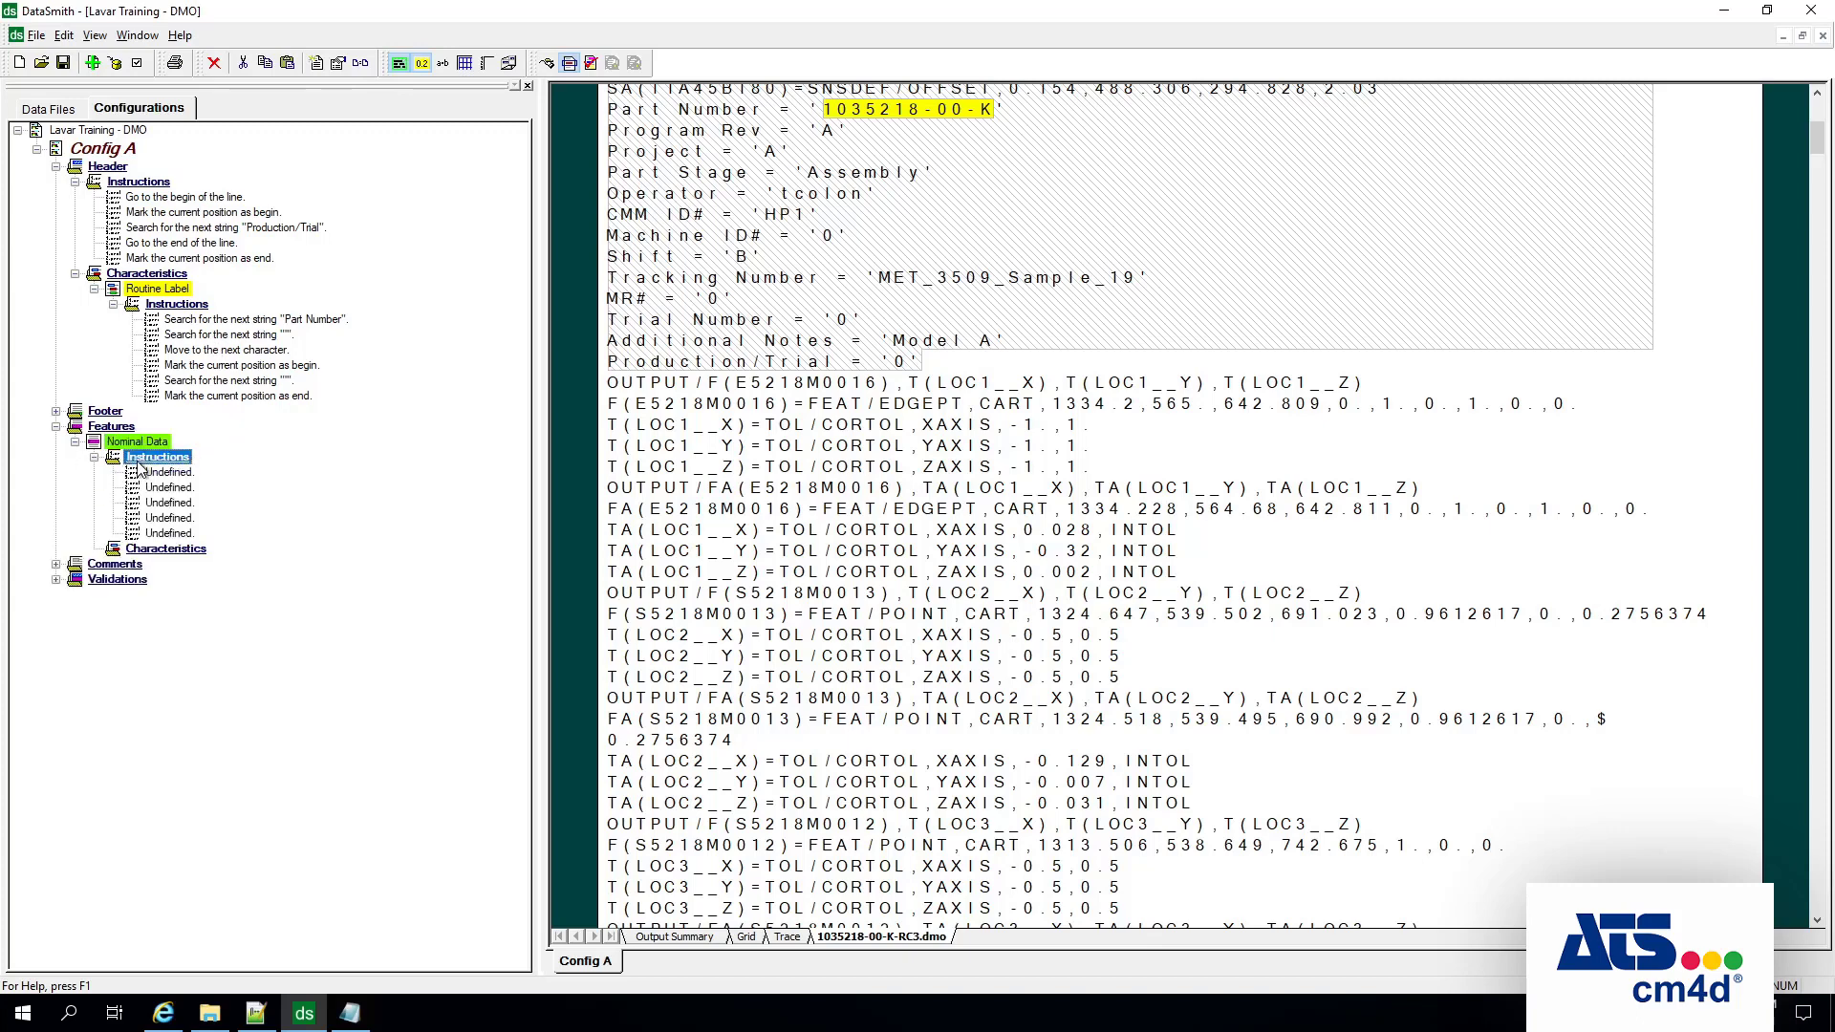
{"action": "left_click", "coordinate": [172, 473]}
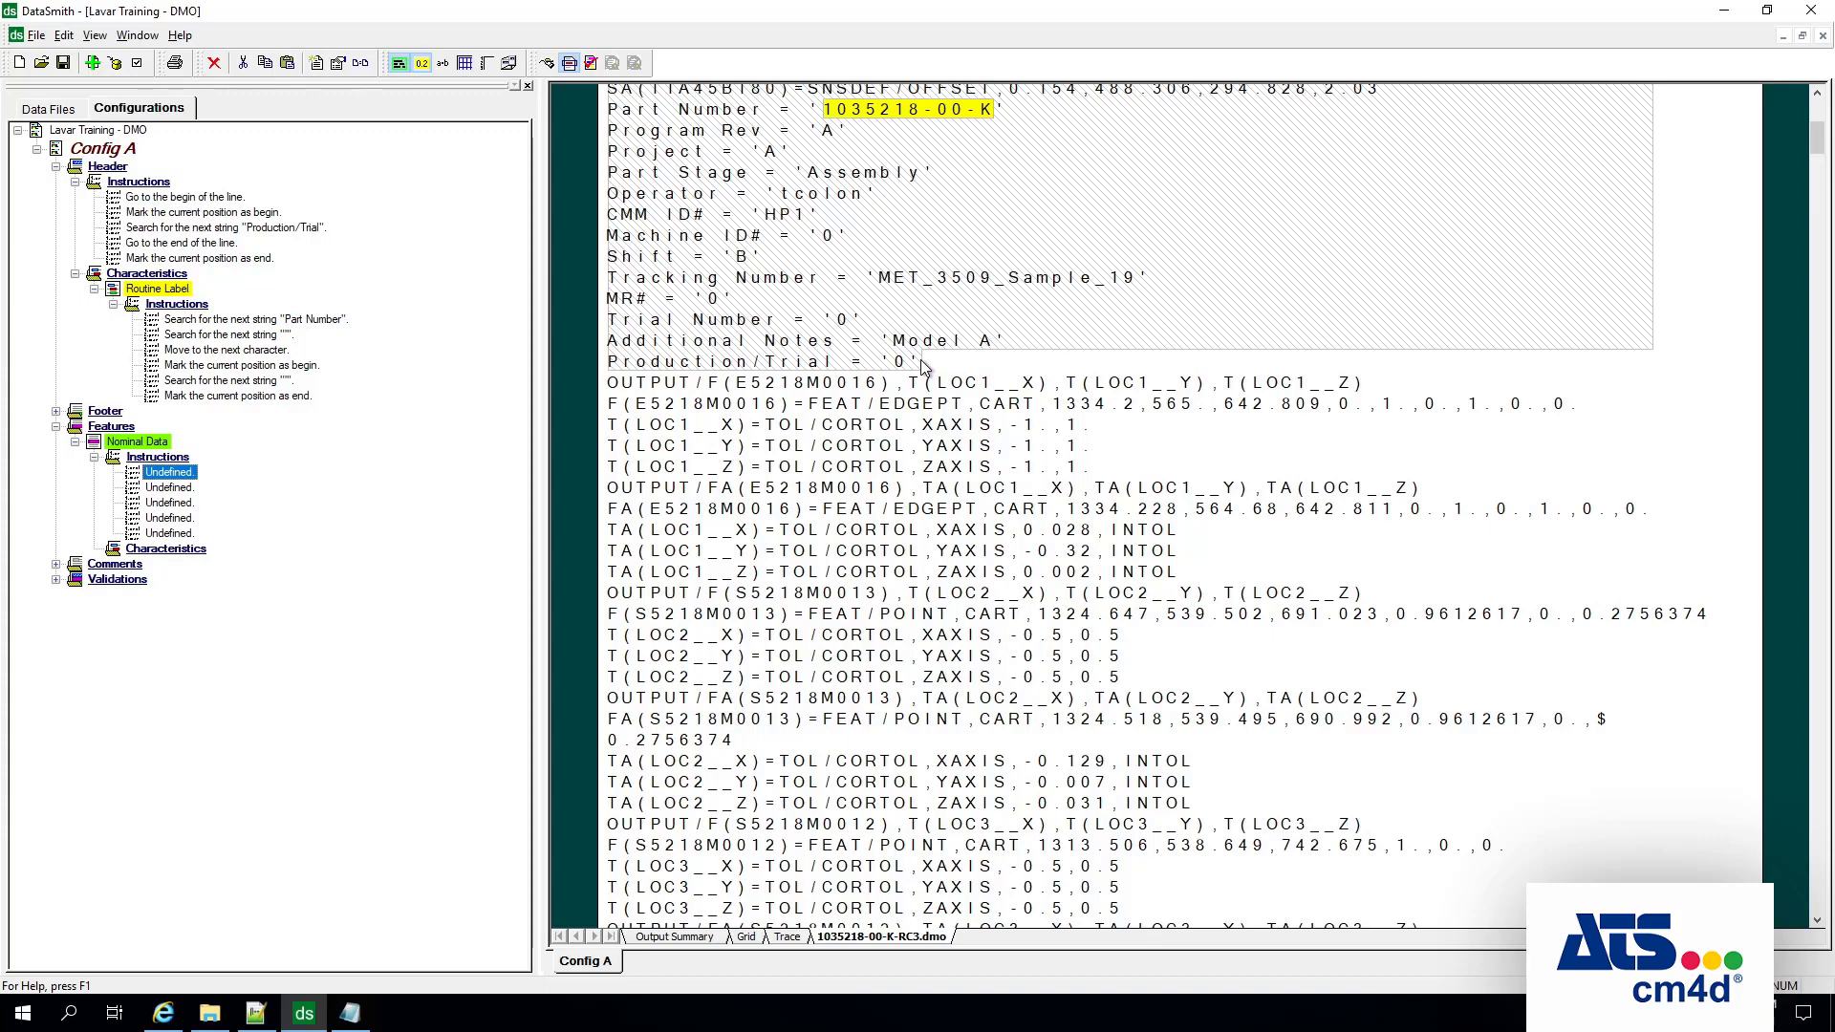
{"action": "double_click", "coordinate": [169, 474]}
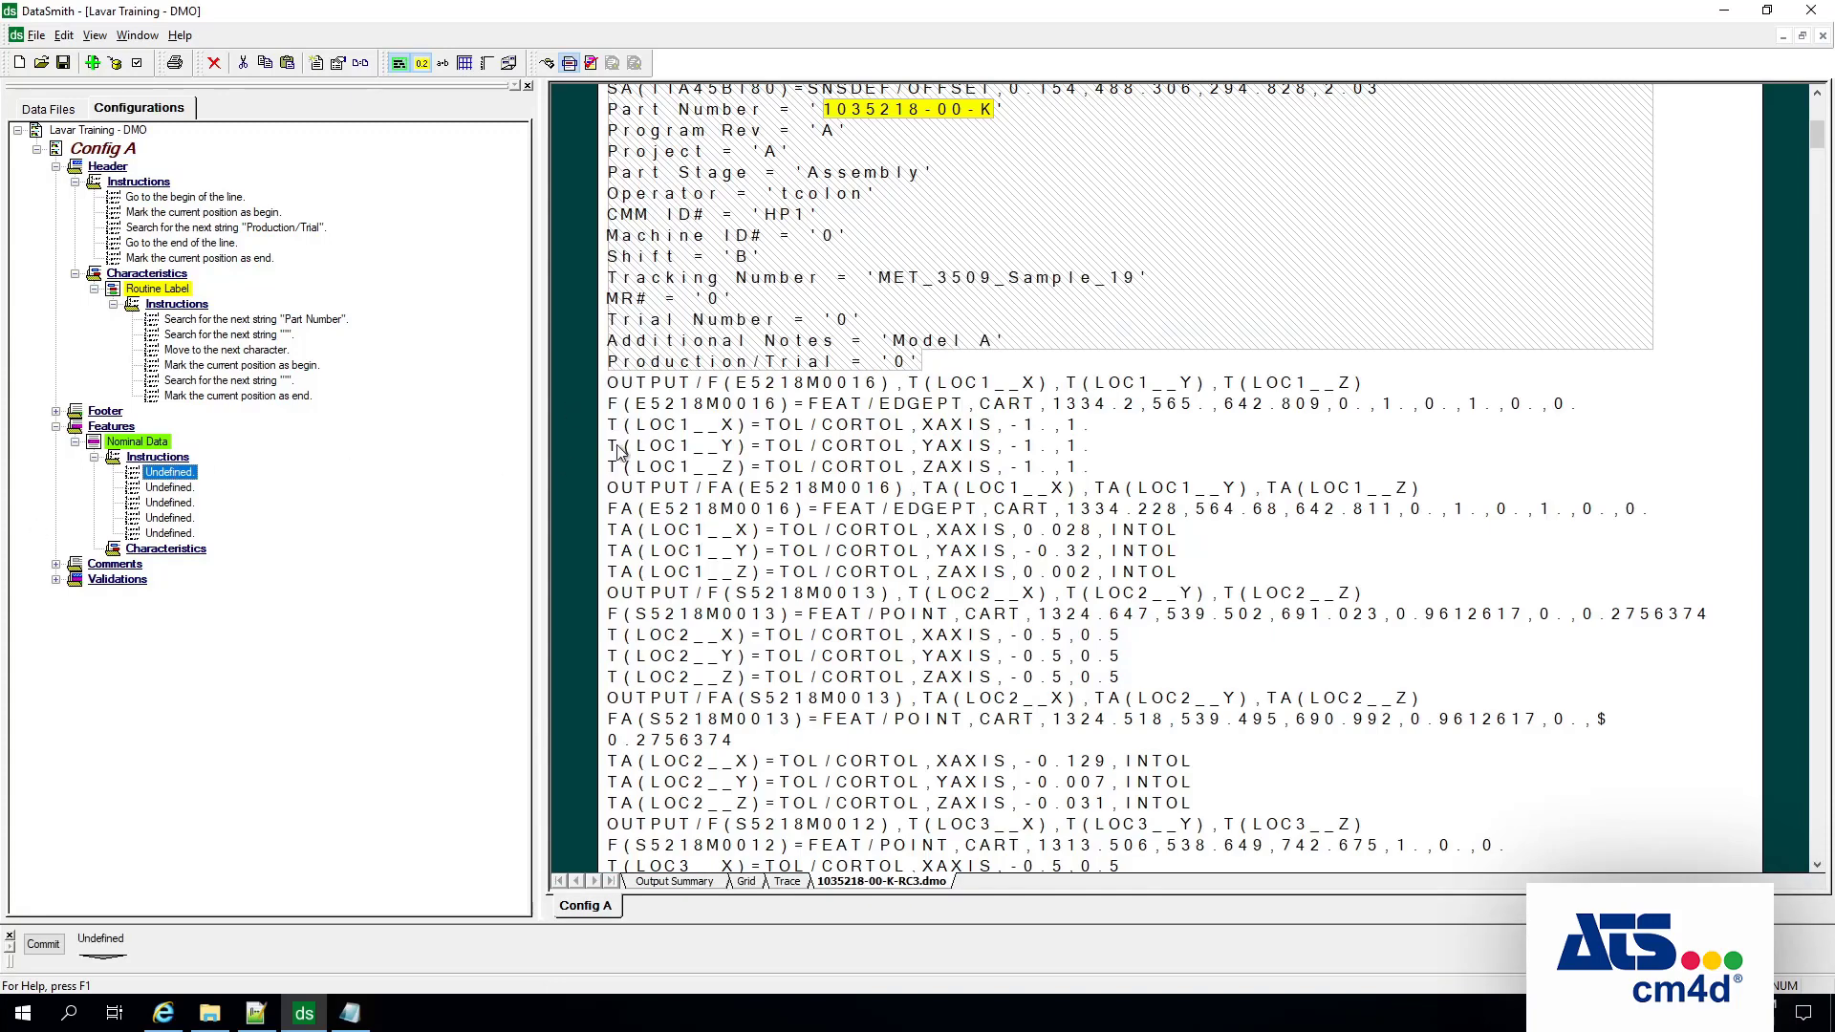
{"action": "left_click", "coordinate": [110, 961]}
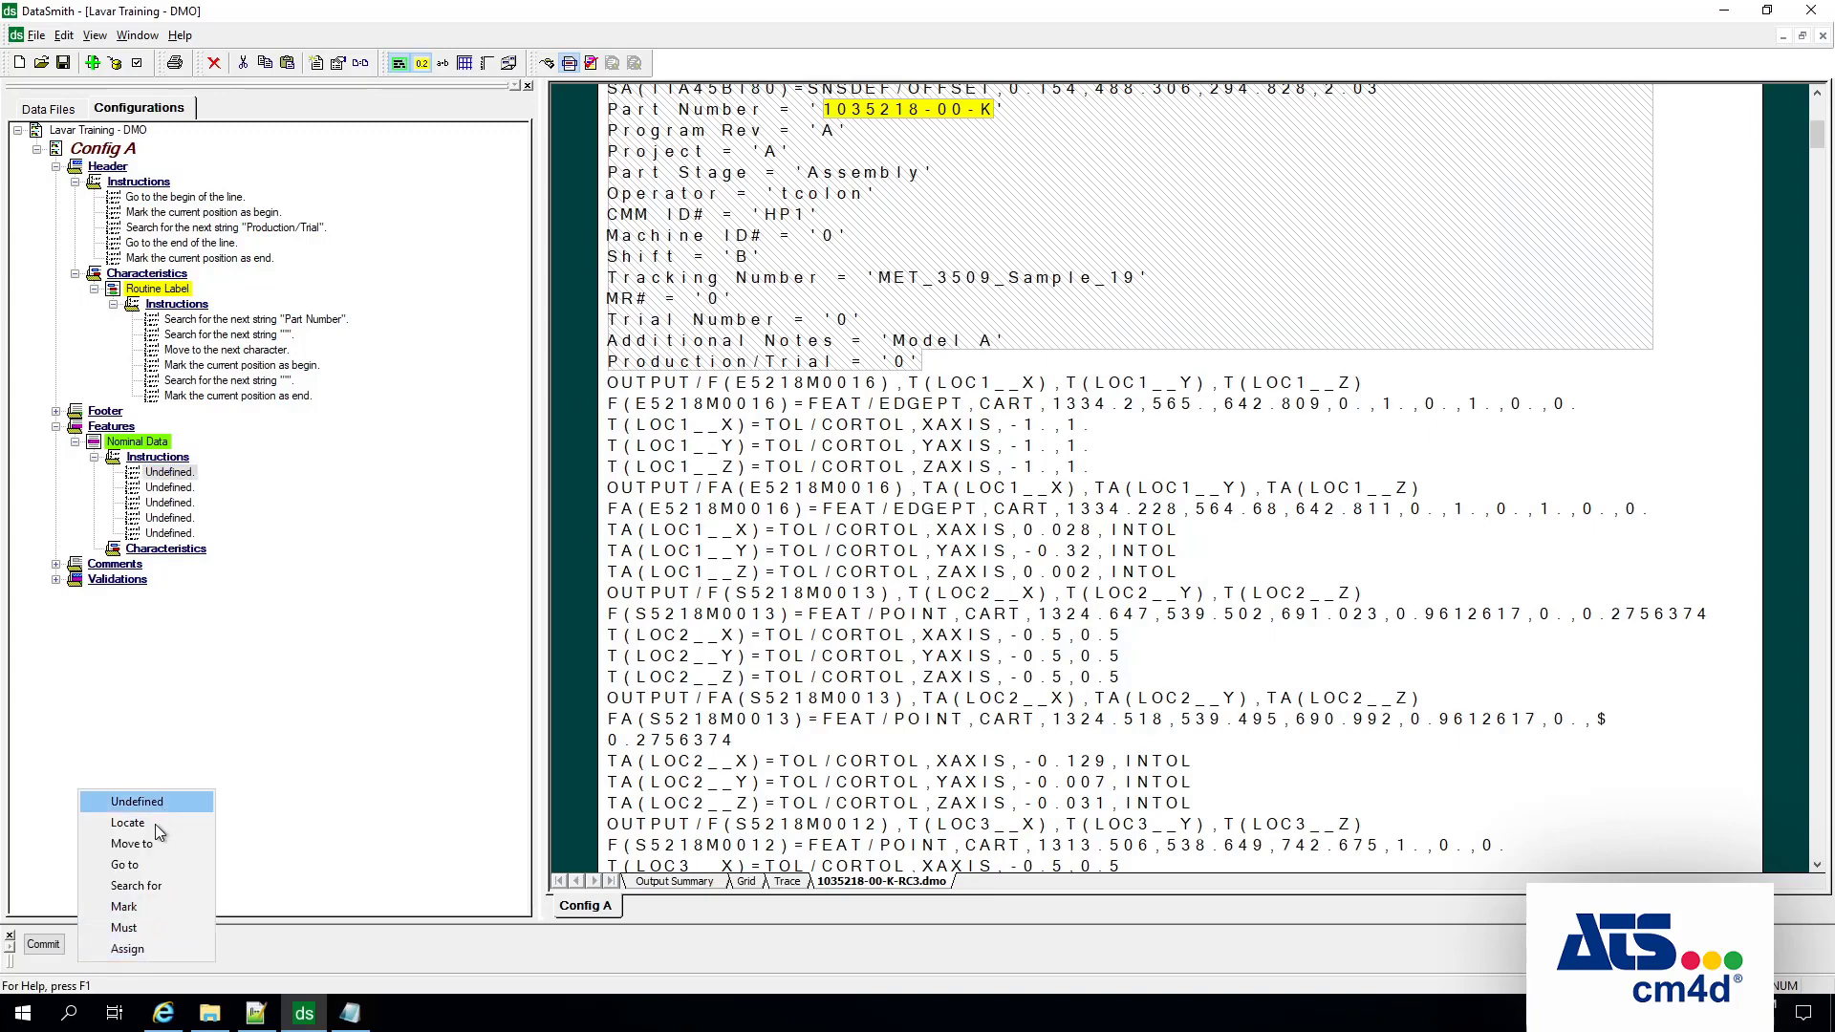
{"action": "left_click", "coordinate": [158, 889]}
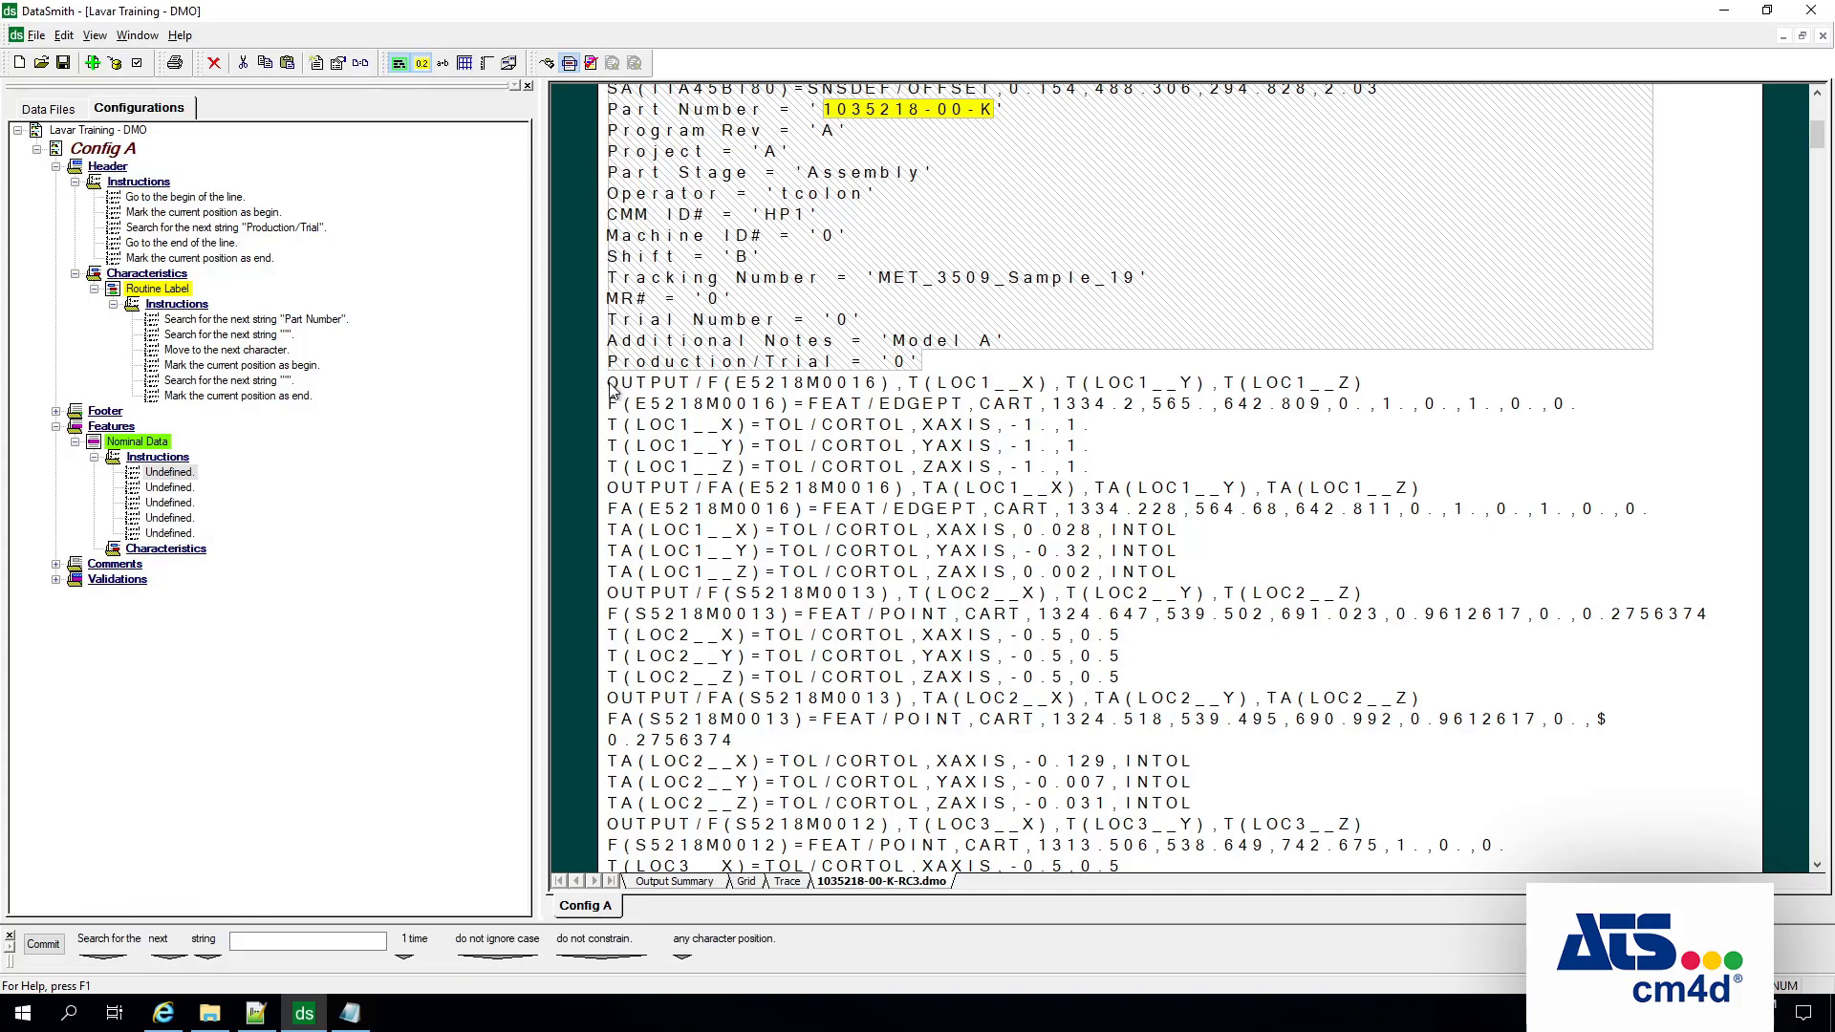
{"action": "left_click", "coordinate": [299, 942]}
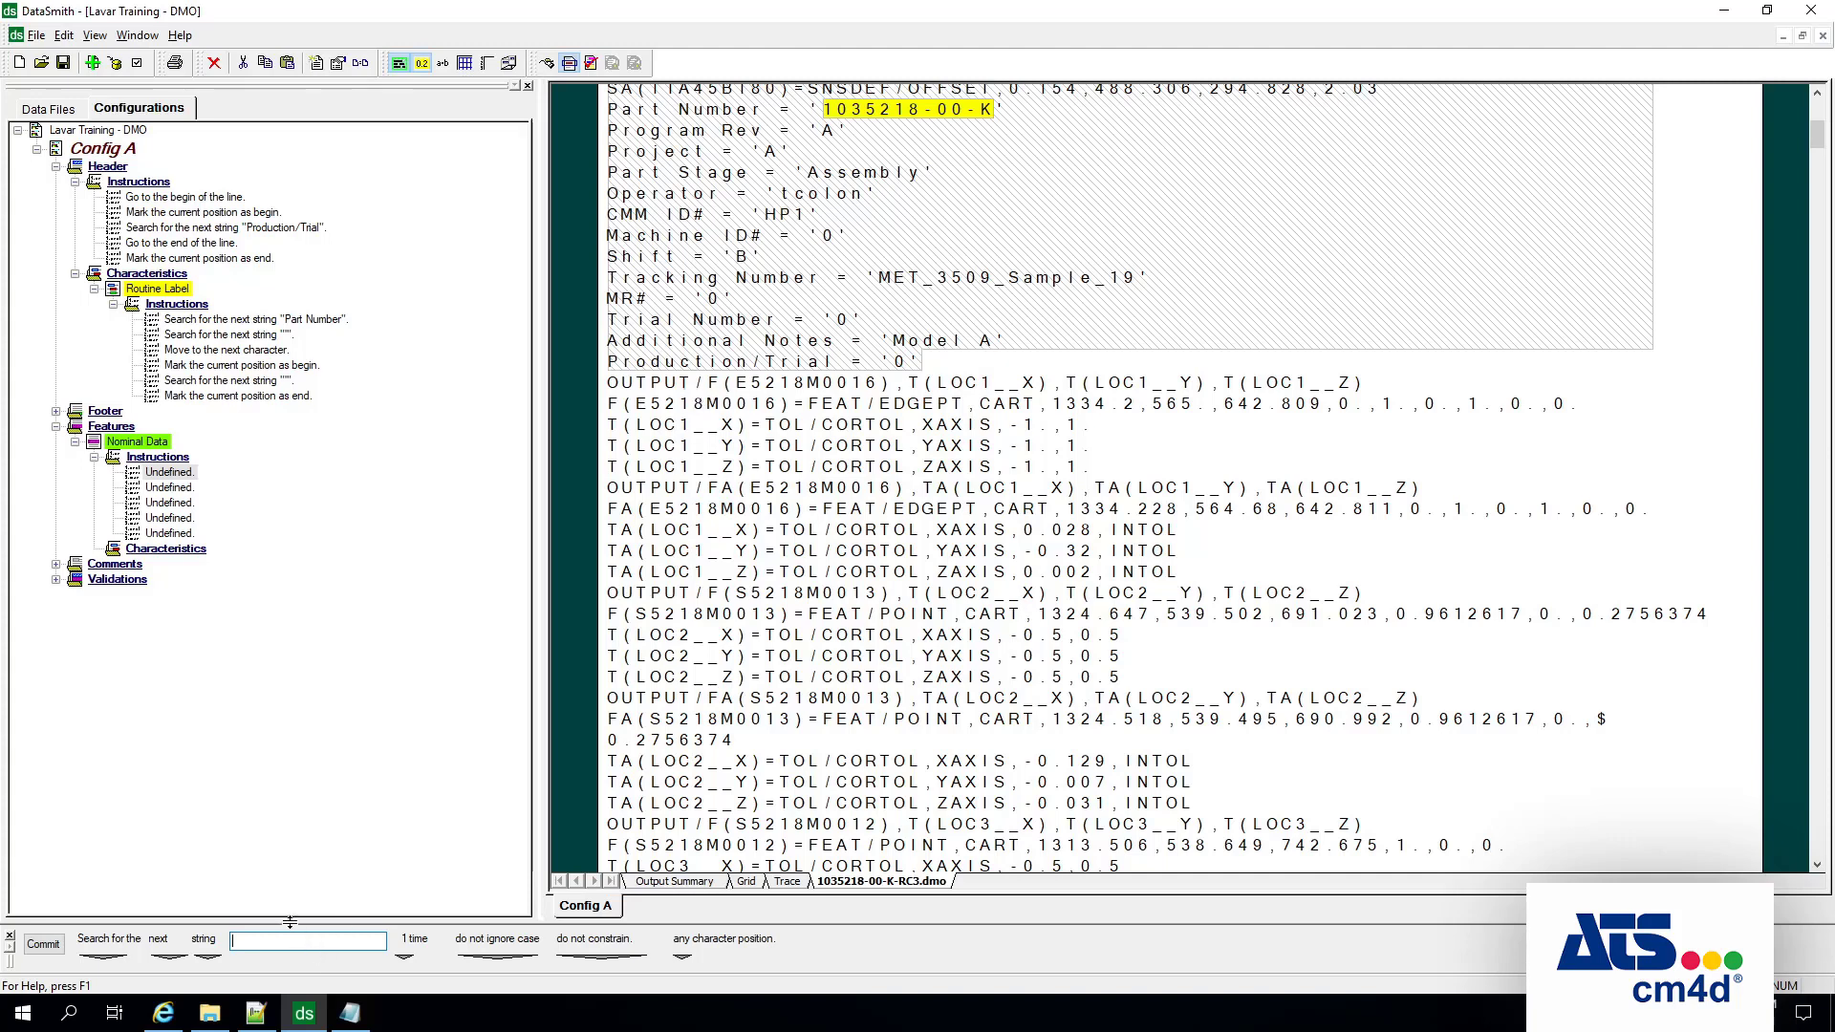
{"action": "type", "text": "OUTPUT/F"}
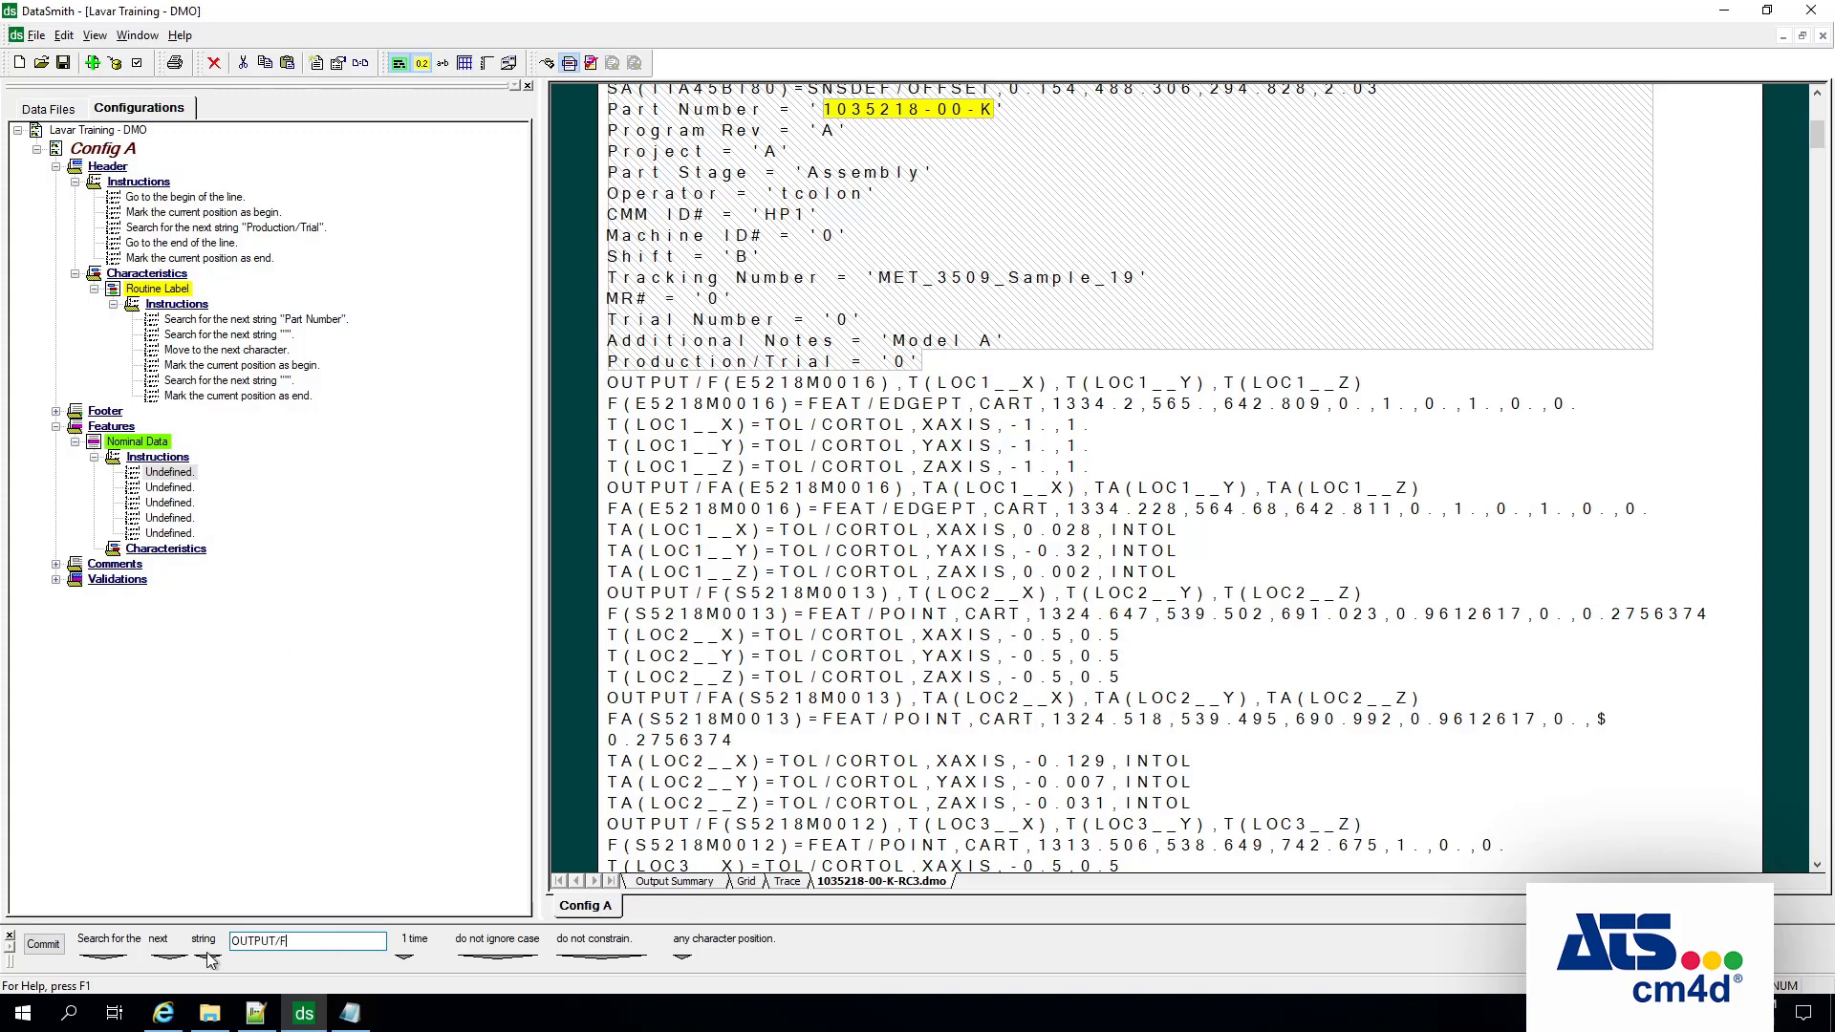
{"action": "left_click", "coordinate": [497, 960]}
{"action": "left_click", "coordinate": [501, 952]}
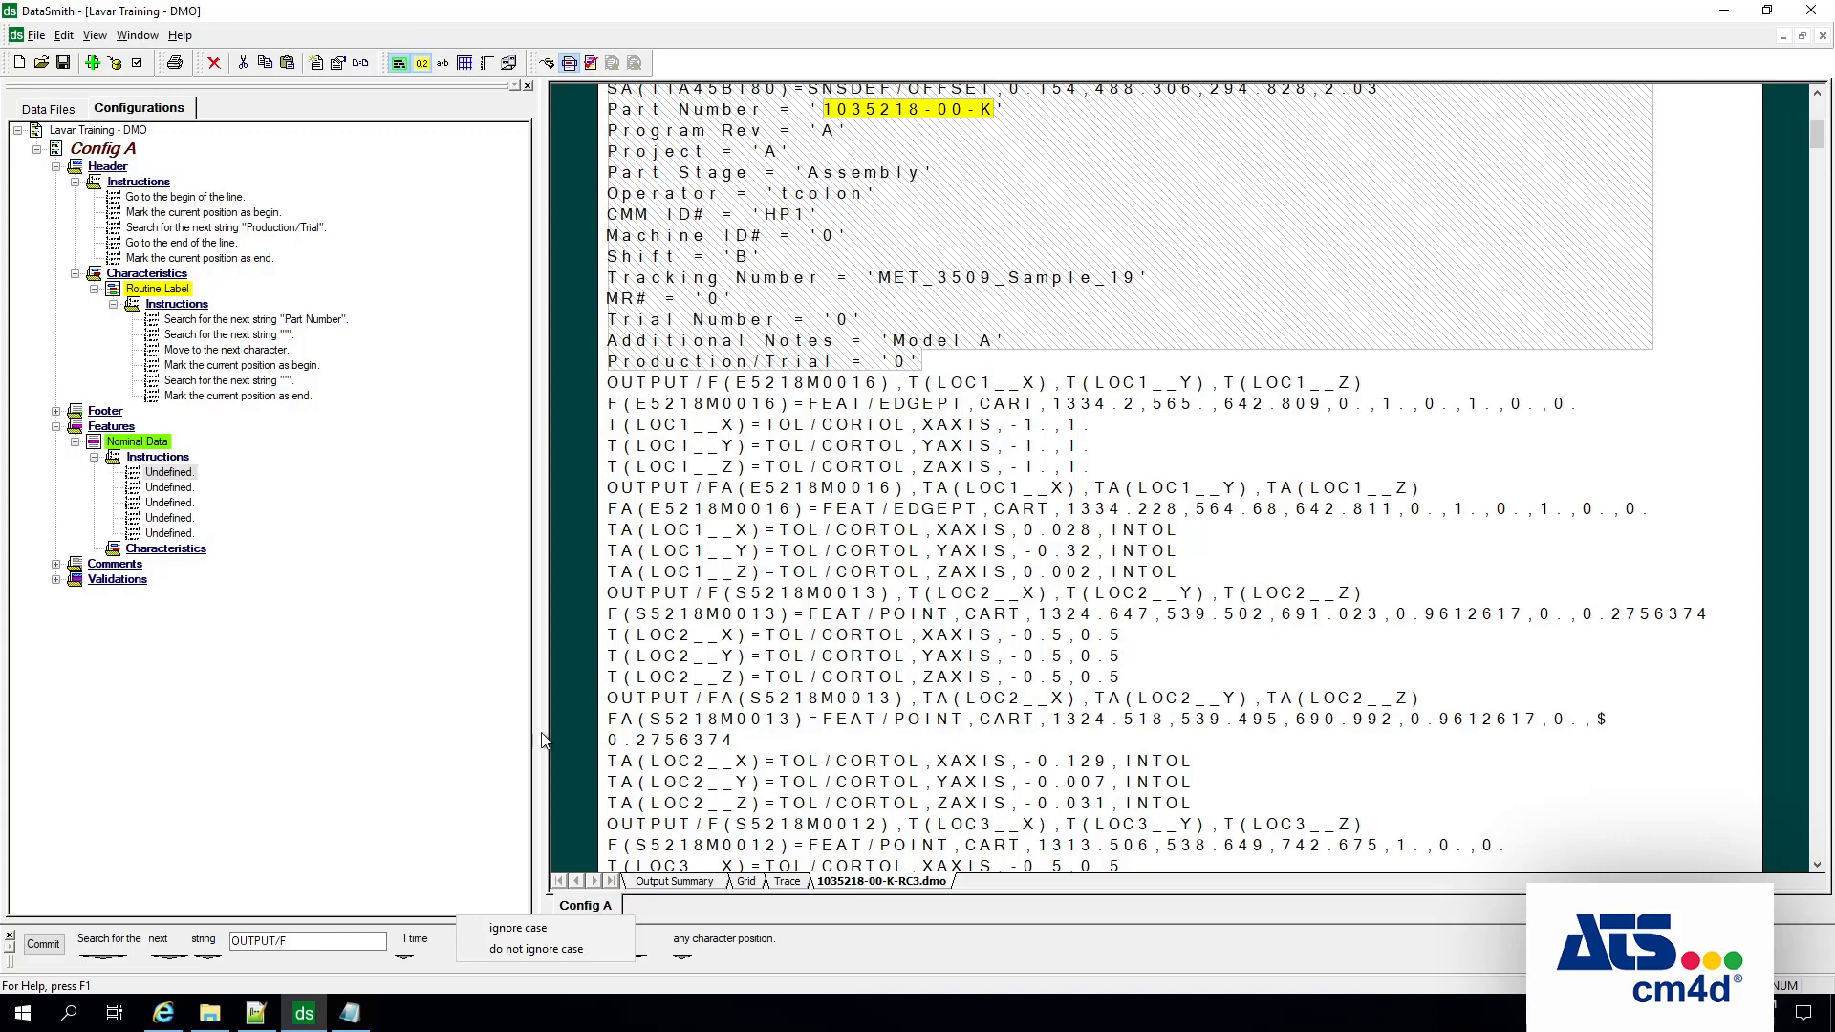
{"action": "left_click", "coordinate": [373, 874]}
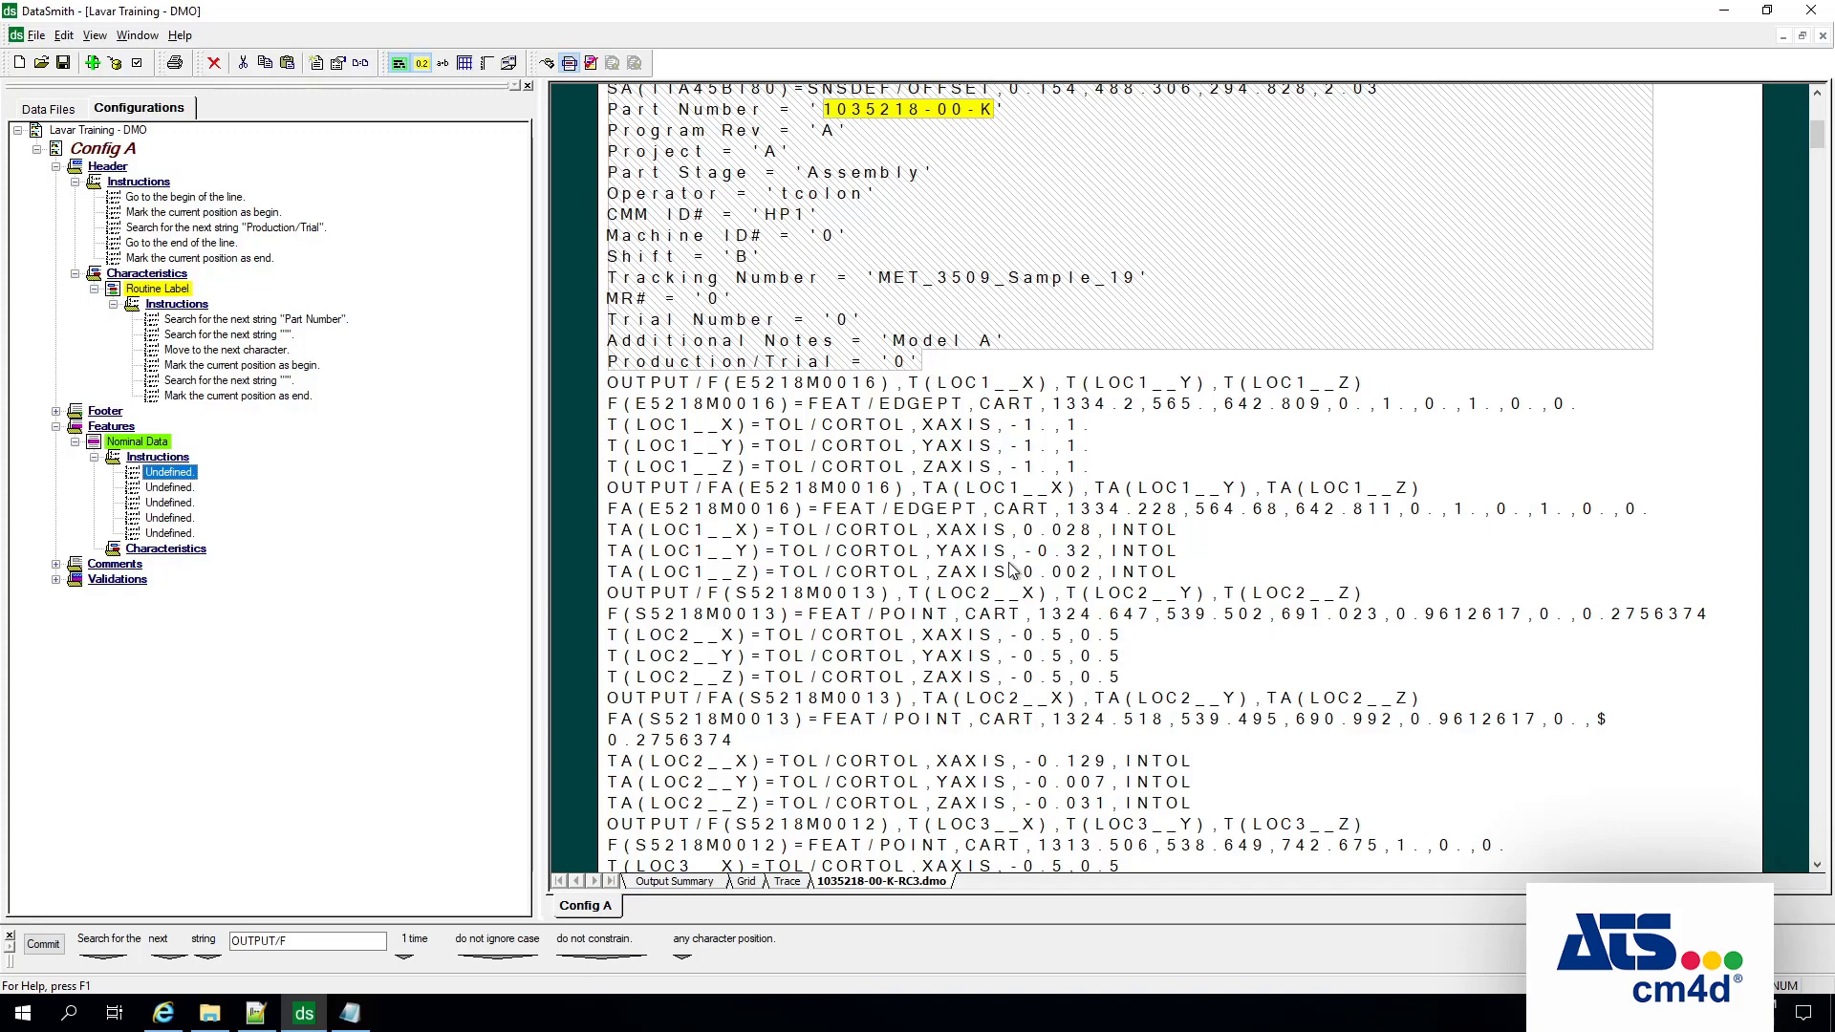
{"action": "left_click", "coordinate": [43, 944]}
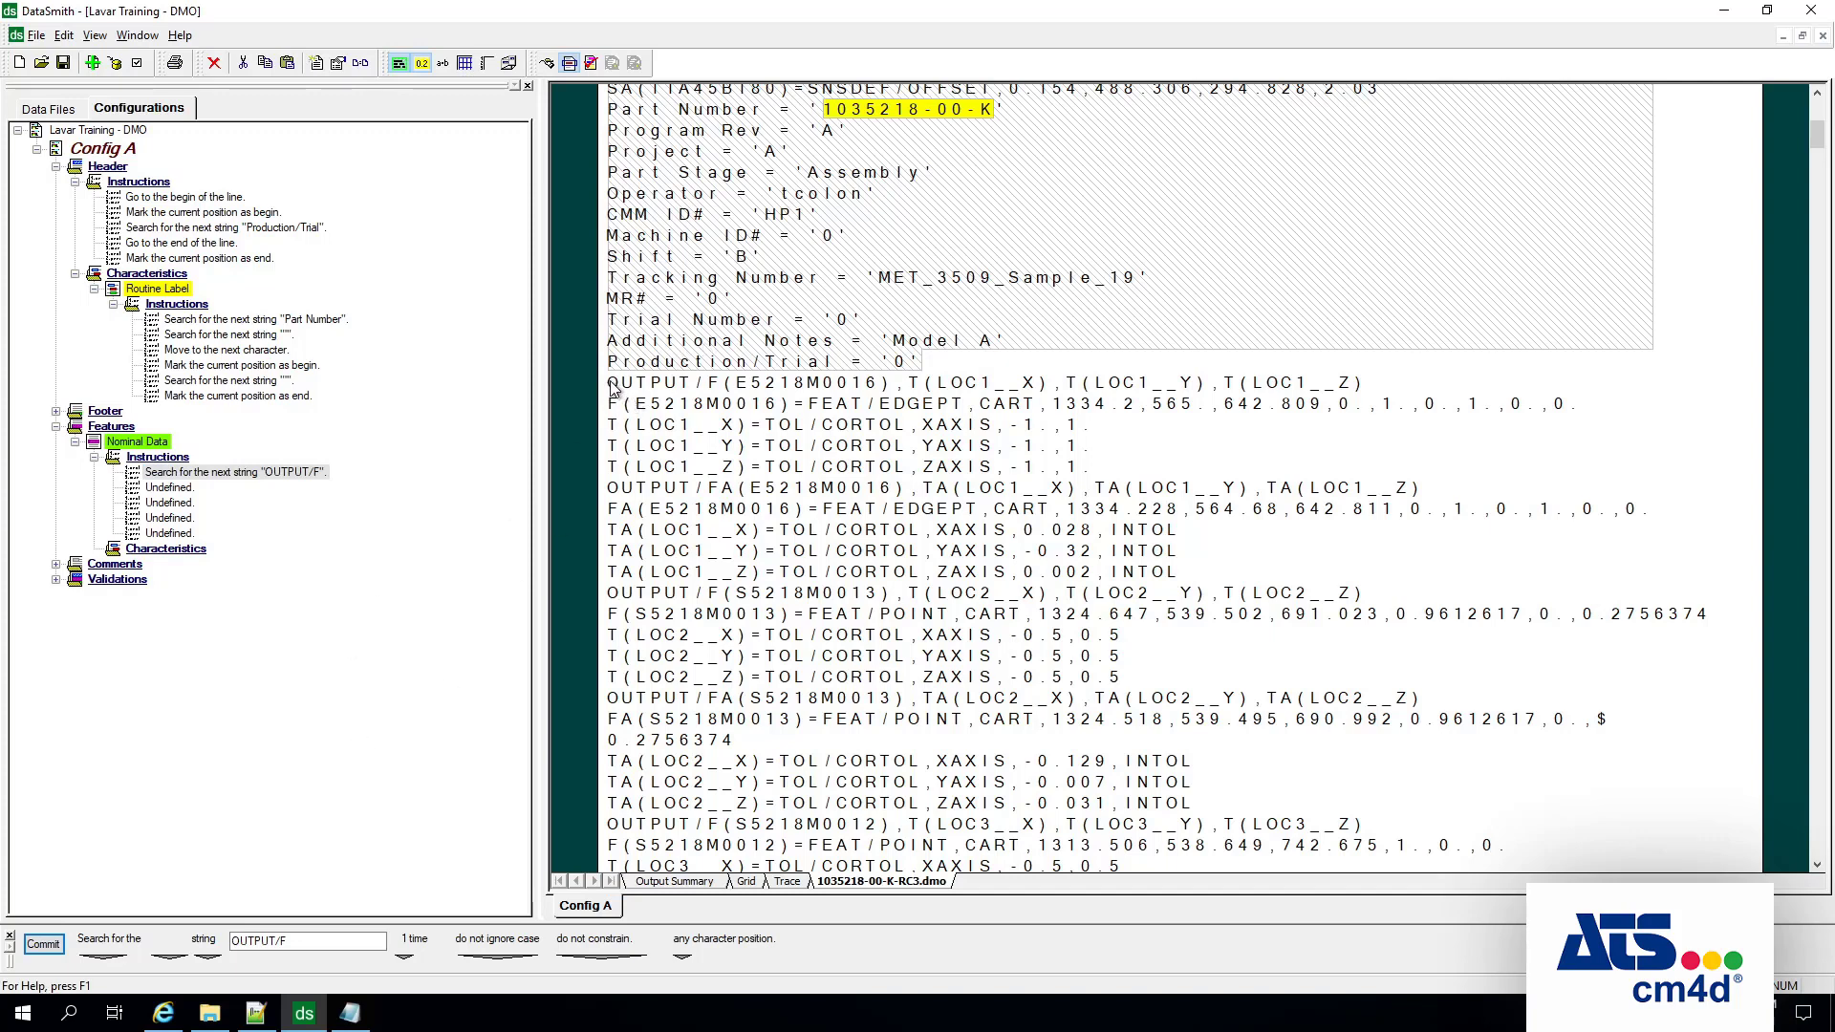
Step: Define the second Nominal Data instruction to mark the current position as begin
{"action": "left_click", "coordinate": [163, 488]}
{"action": "left_click", "coordinate": [102, 957]}
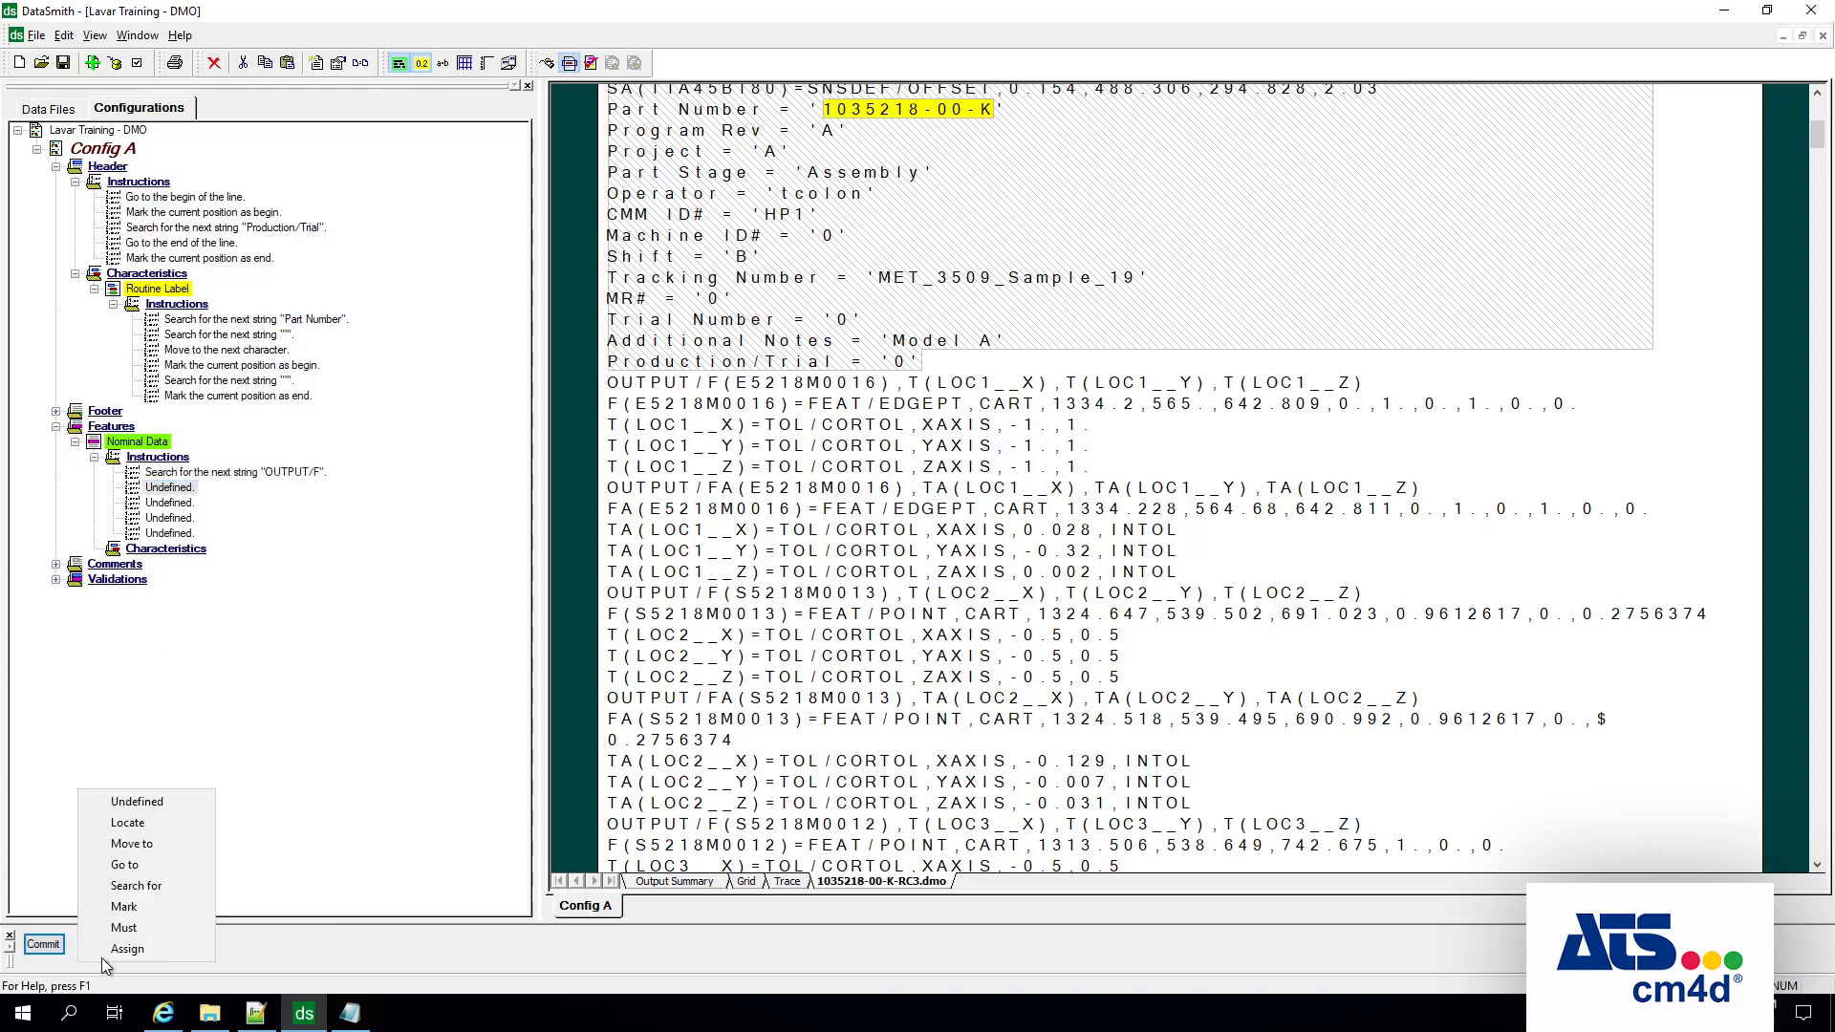
{"action": "left_click", "coordinate": [140, 906]}
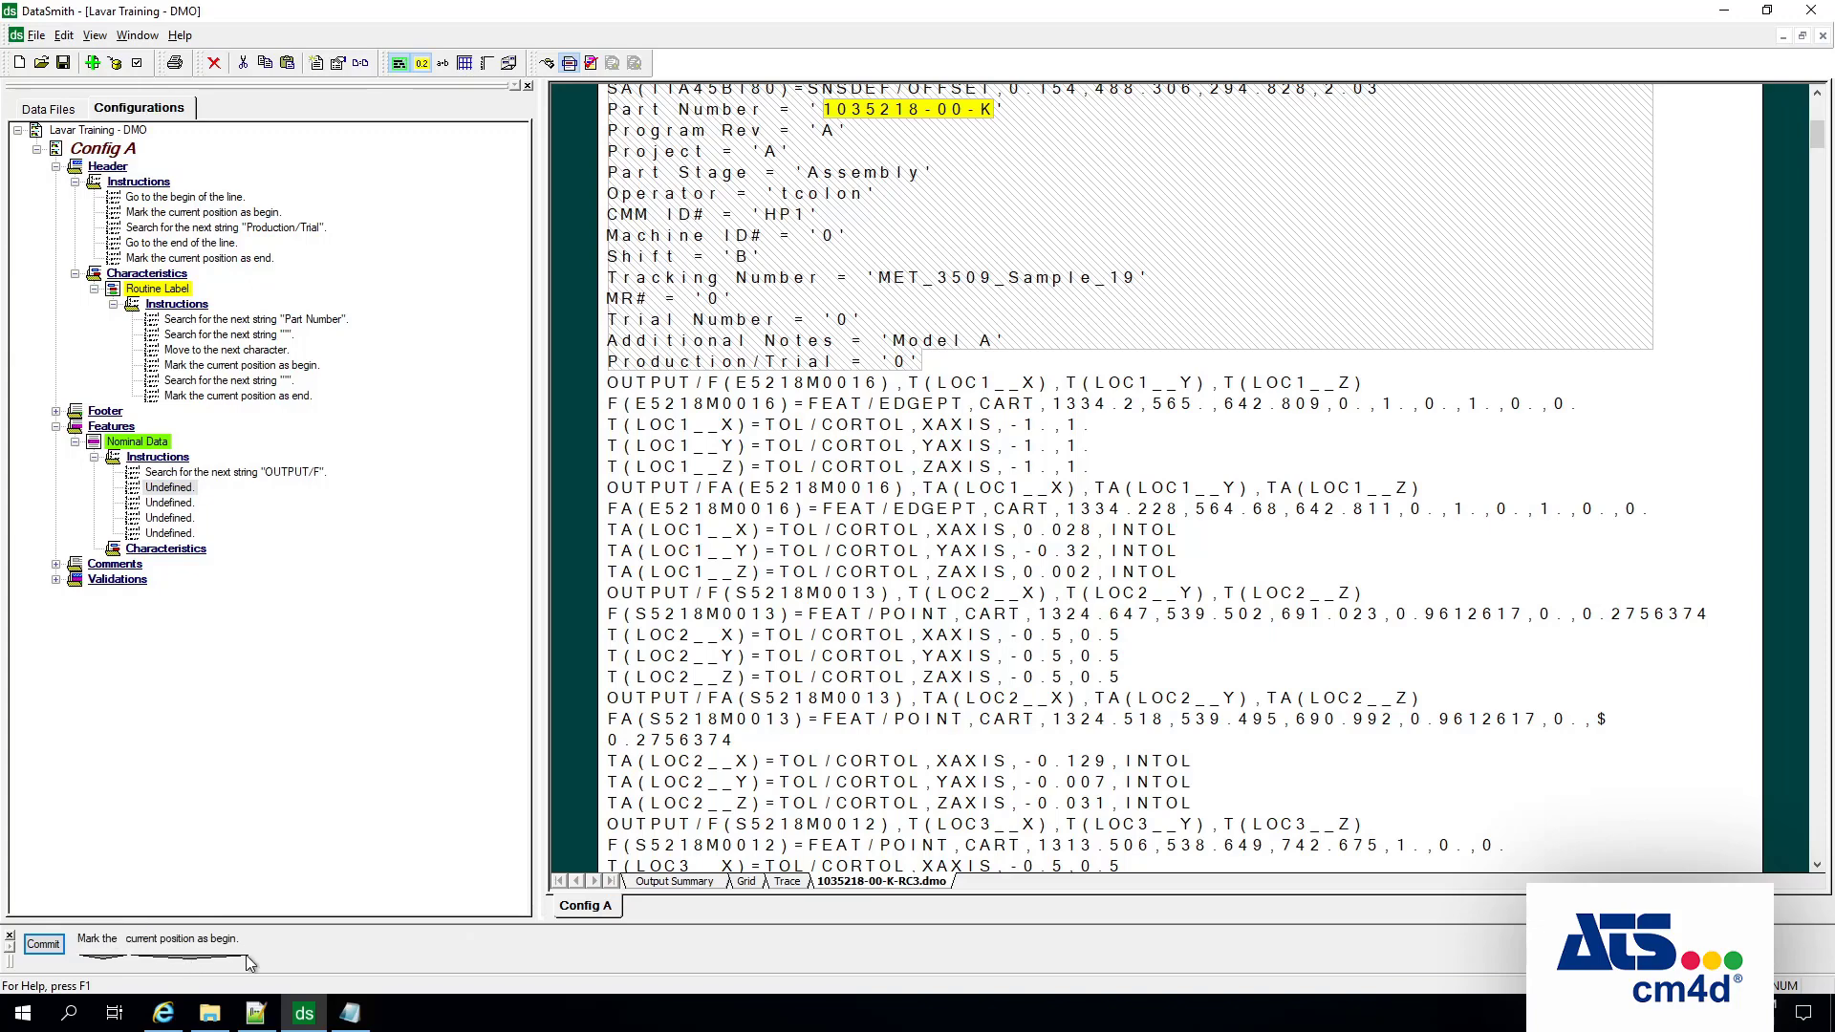
{"action": "left_click", "coordinate": [43, 944]}
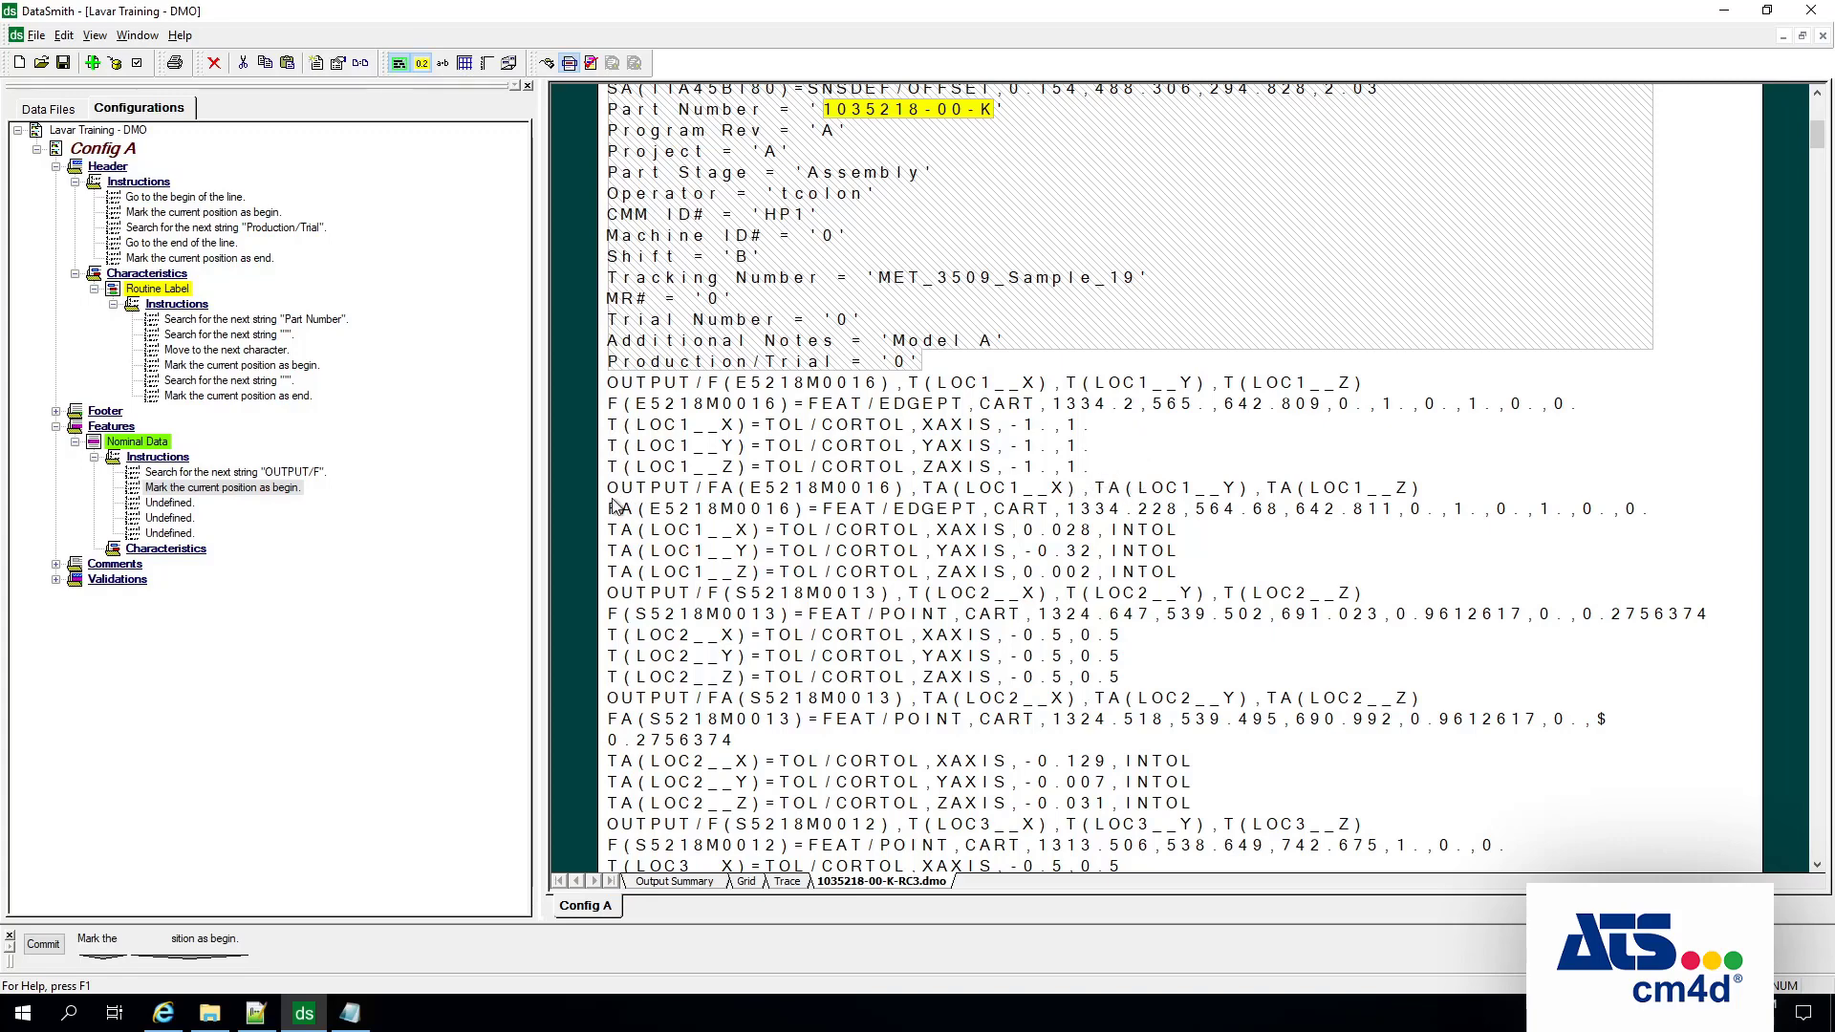
{"action": "left_click", "coordinate": [172, 504]}
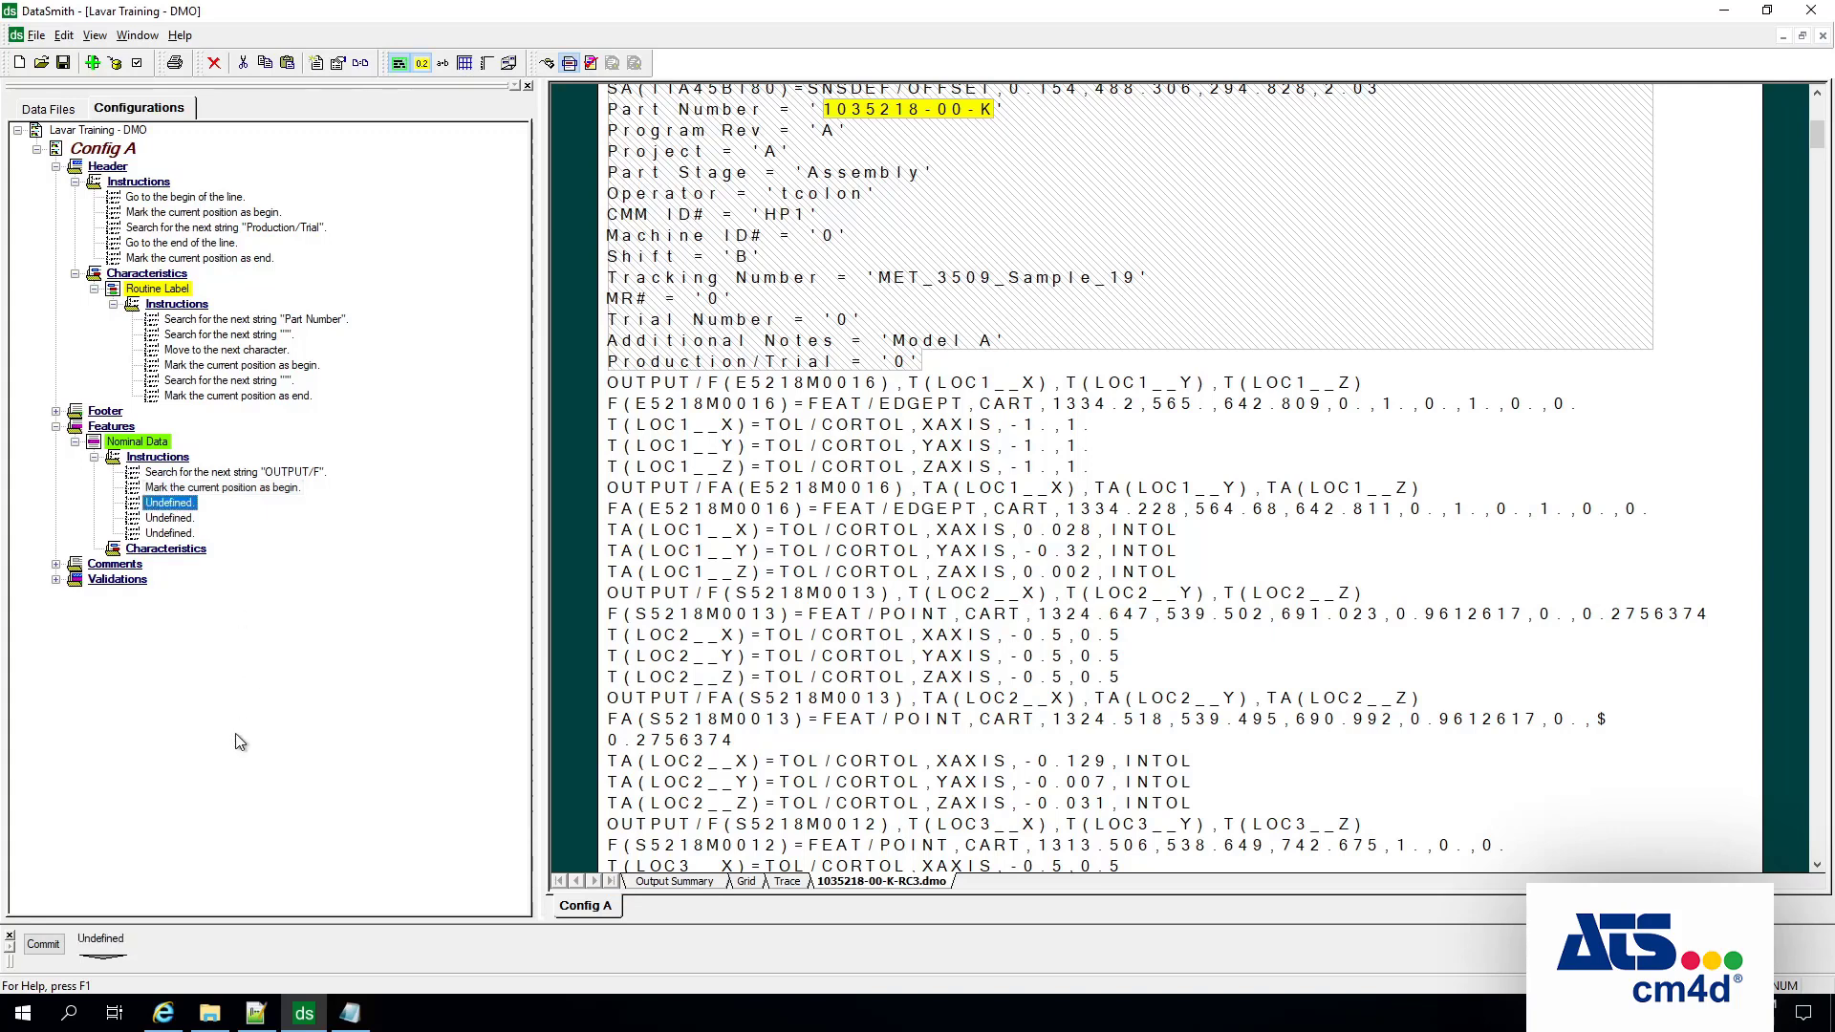
{"action": "left_click", "coordinate": [113, 968]}
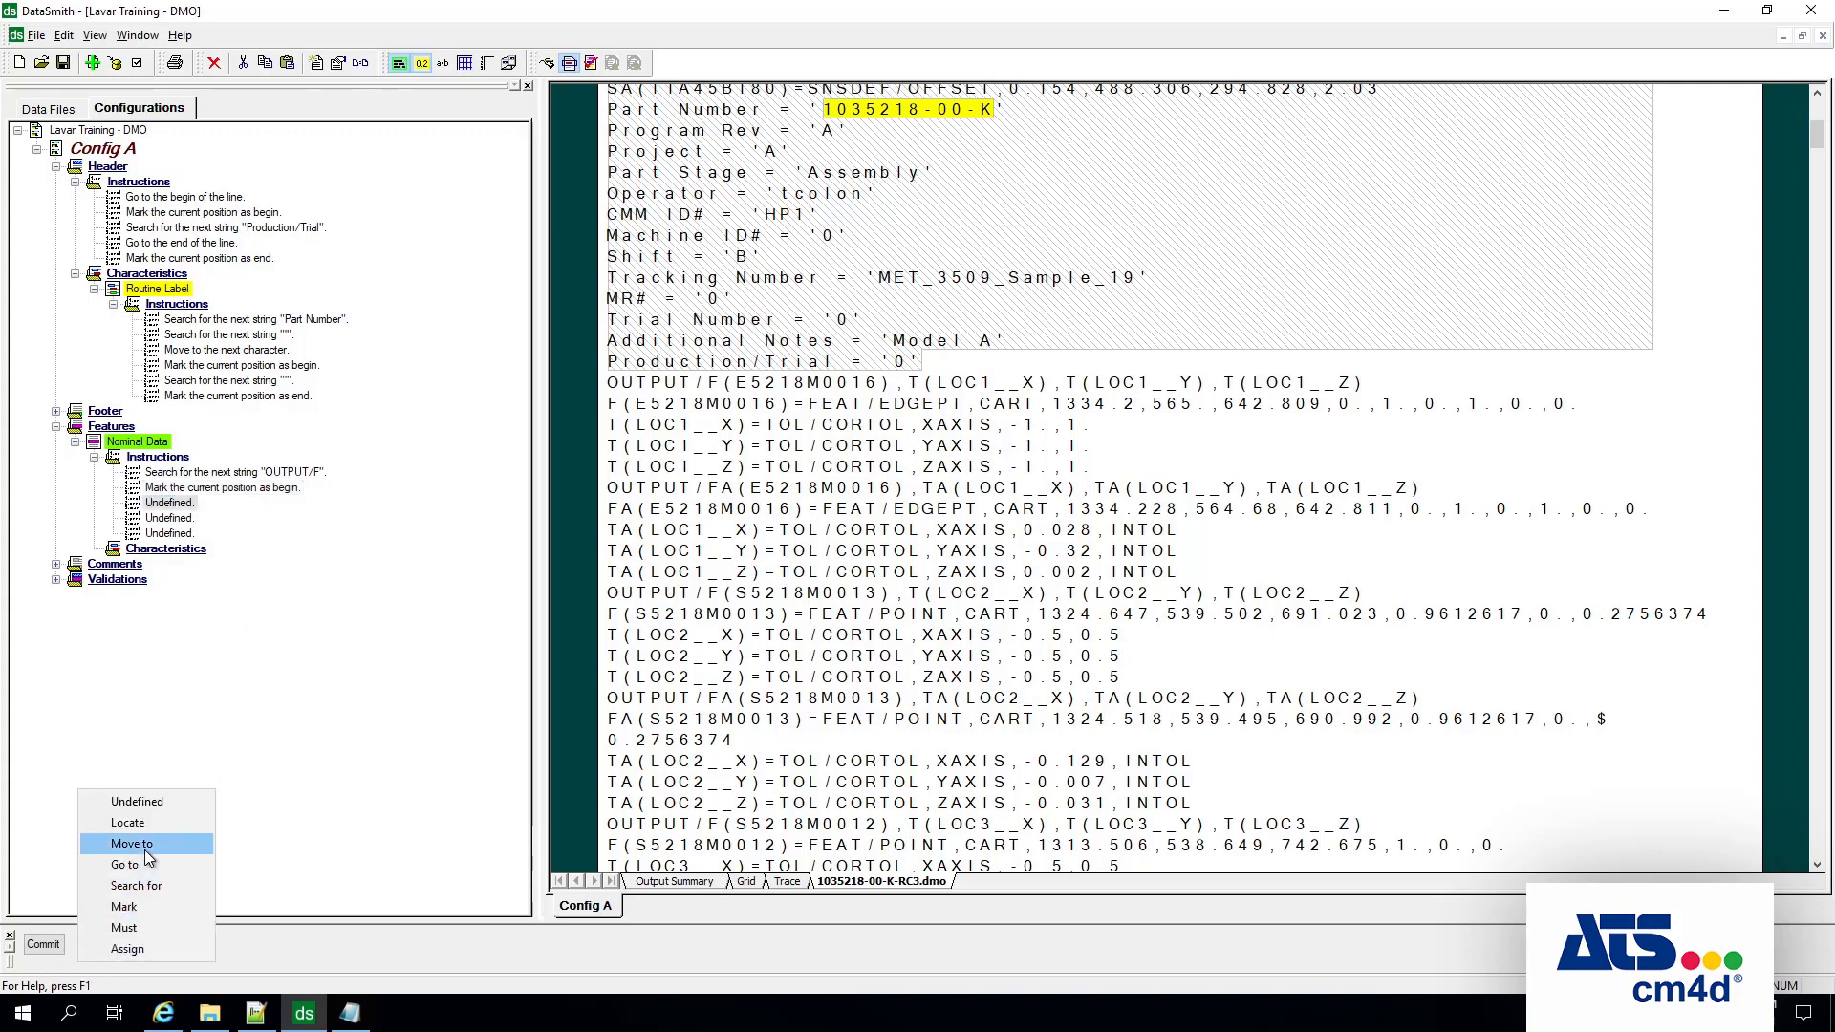
{"action": "left_click", "coordinate": [141, 885]}
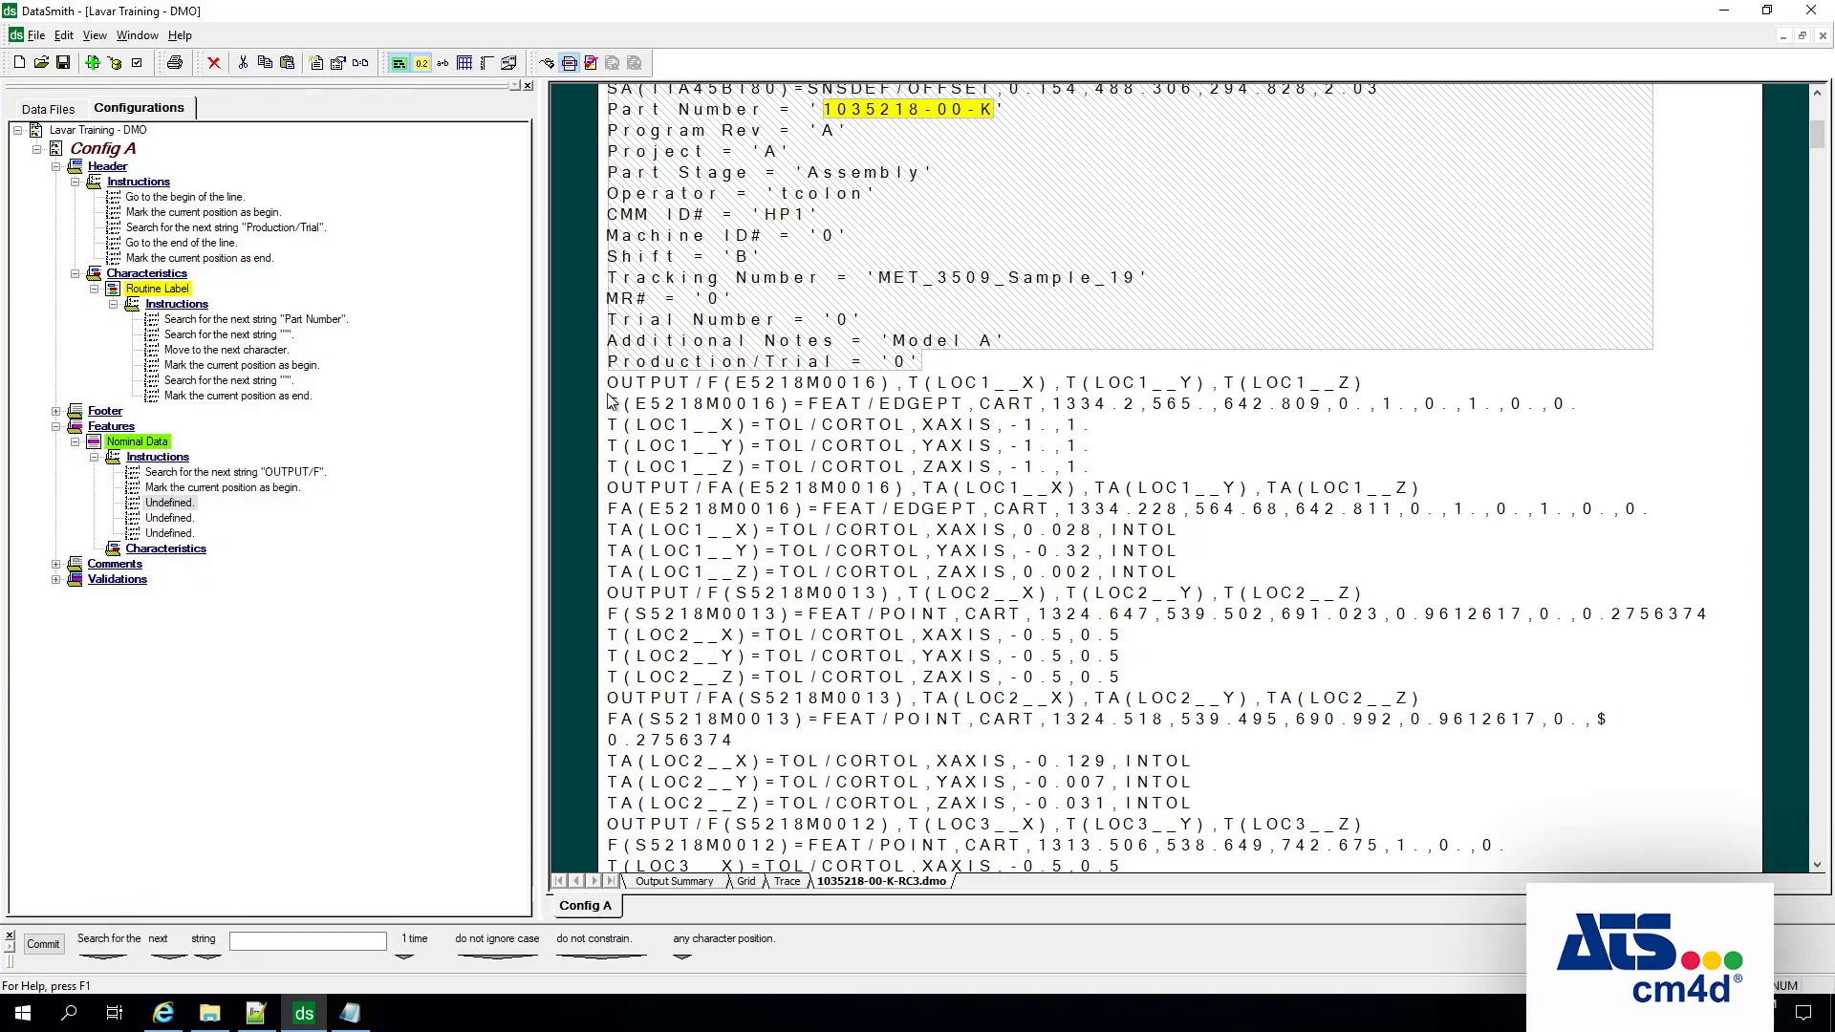
Step: Define the third Nominal Data instruction to move to the next line, one time and not constrained to line
{"action": "left_click", "coordinate": [172, 503]}
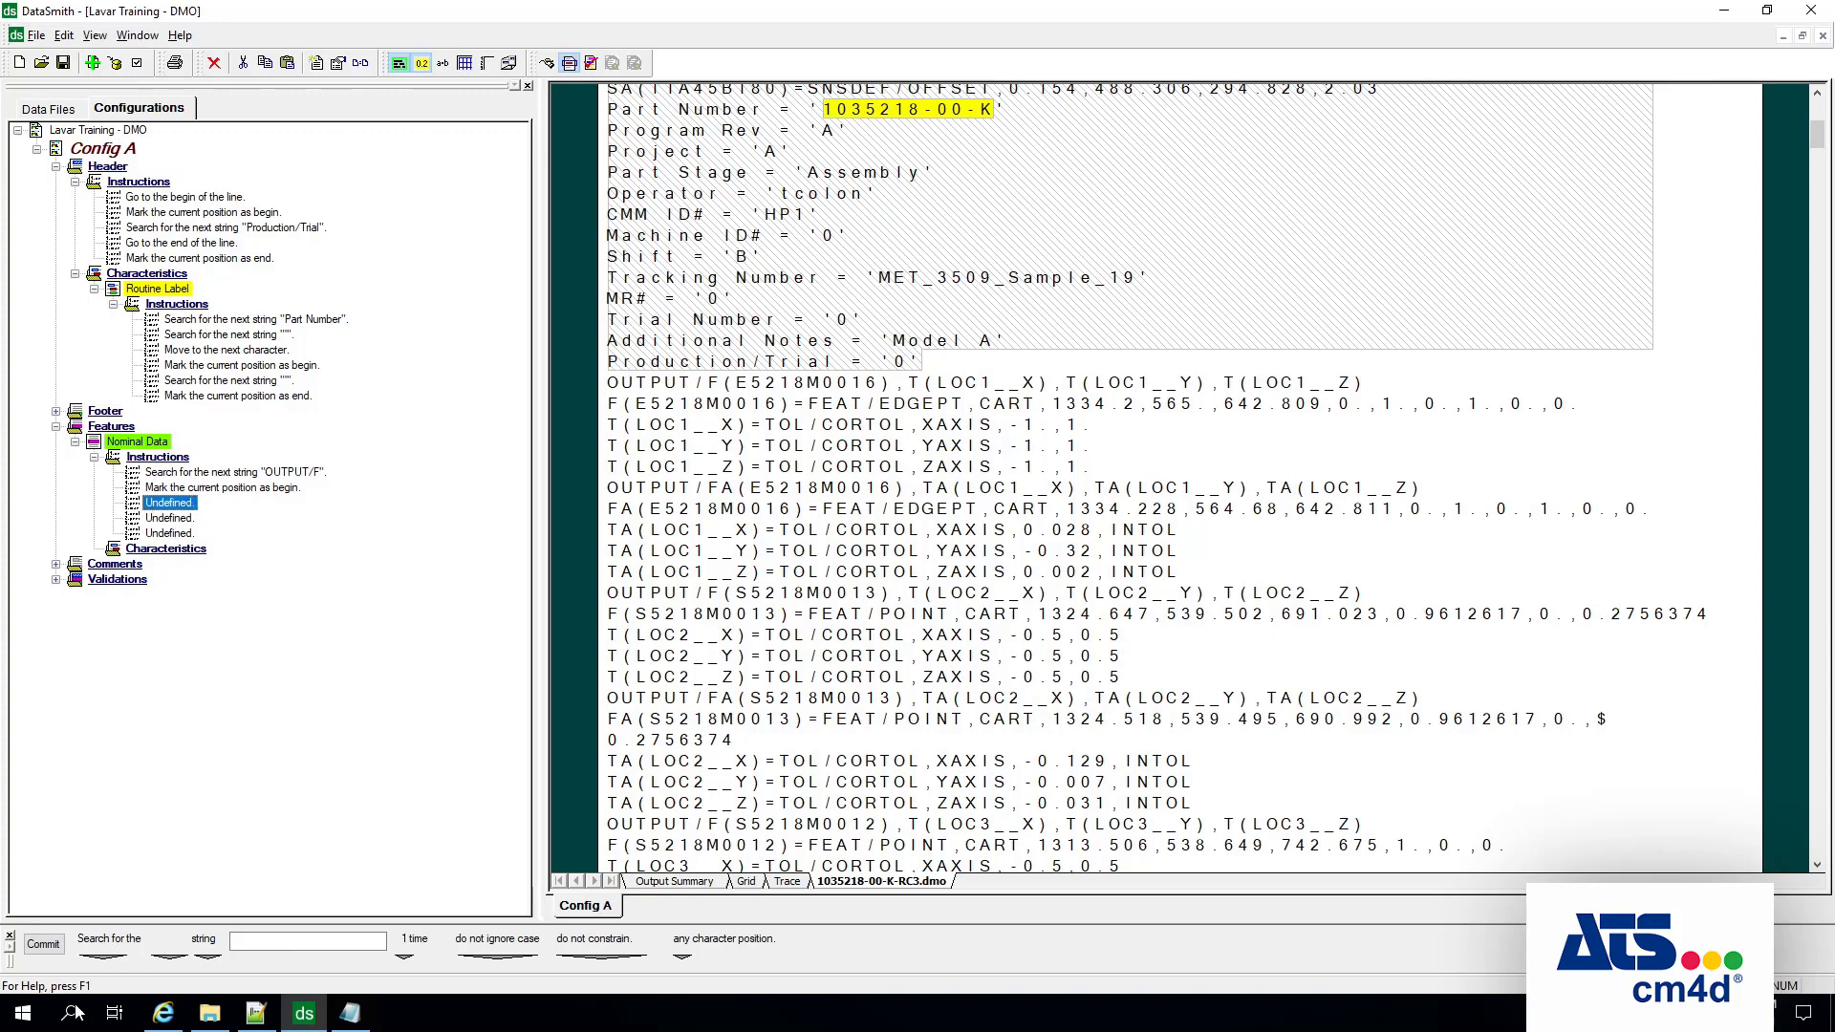
{"action": "left_click", "coordinate": [105, 960]}
{"action": "left_click", "coordinate": [105, 960]}
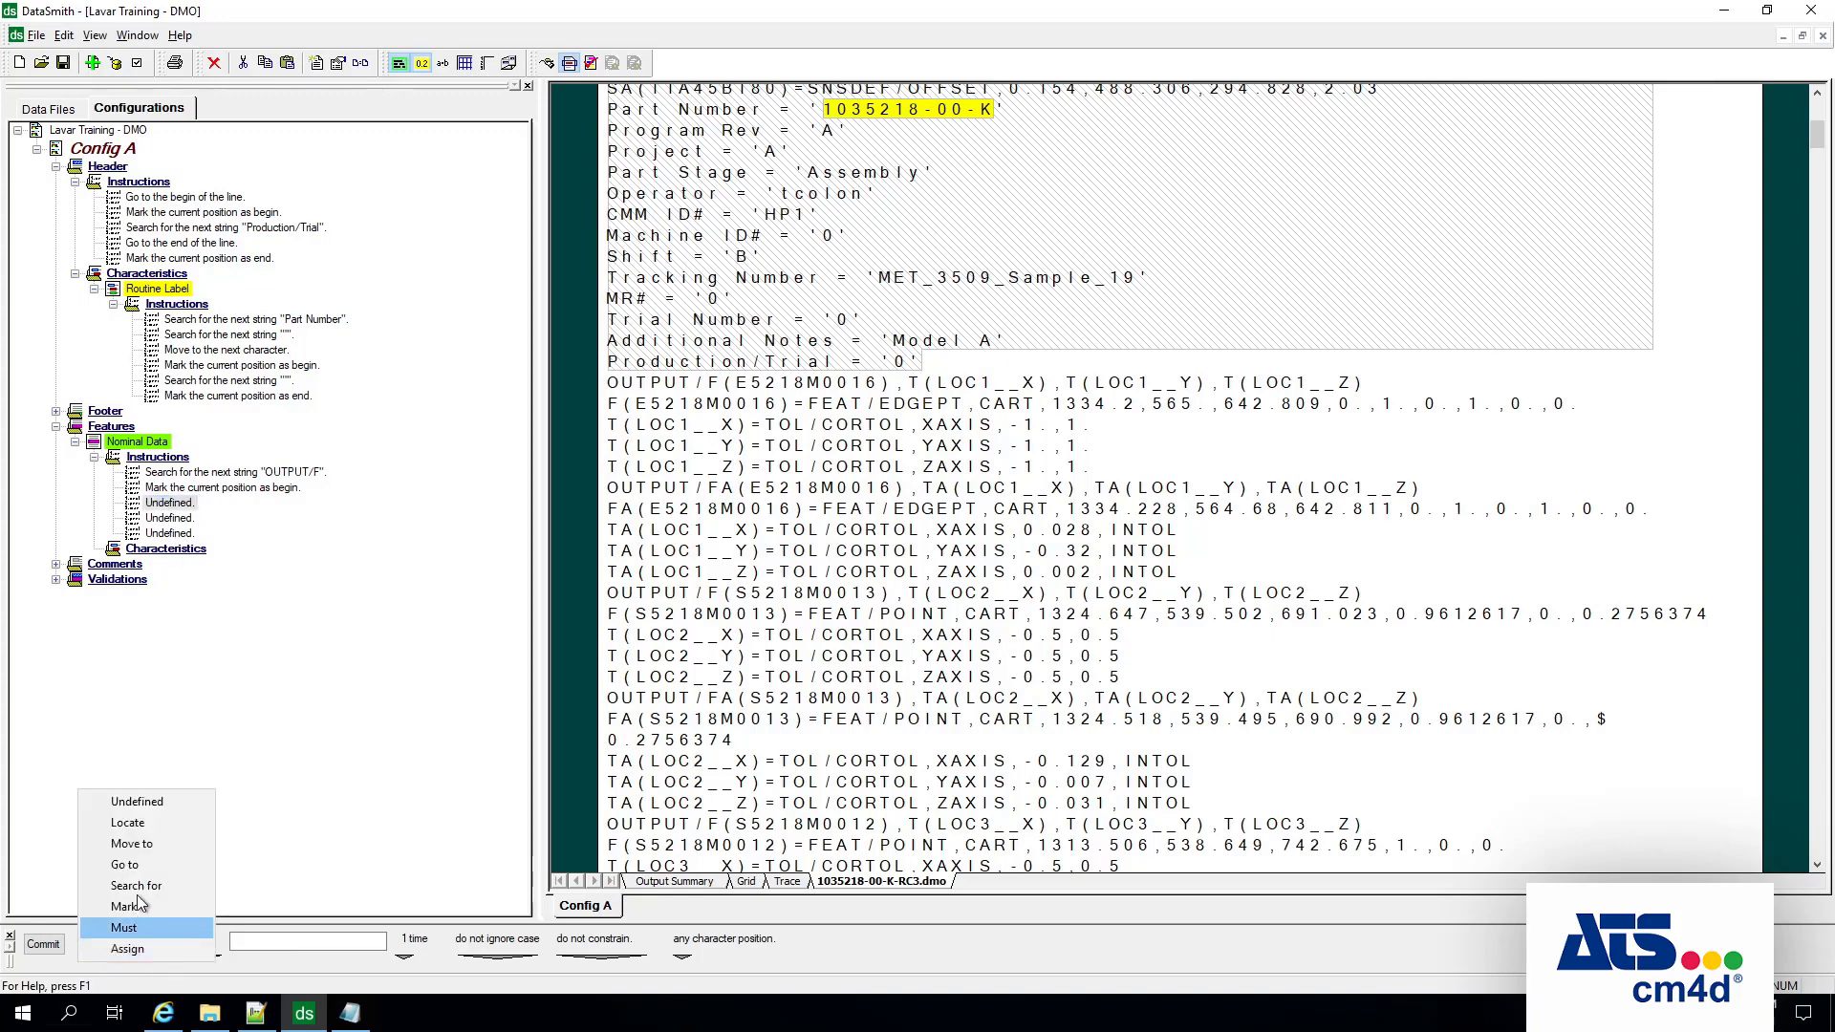
{"action": "left_click", "coordinate": [132, 844]}
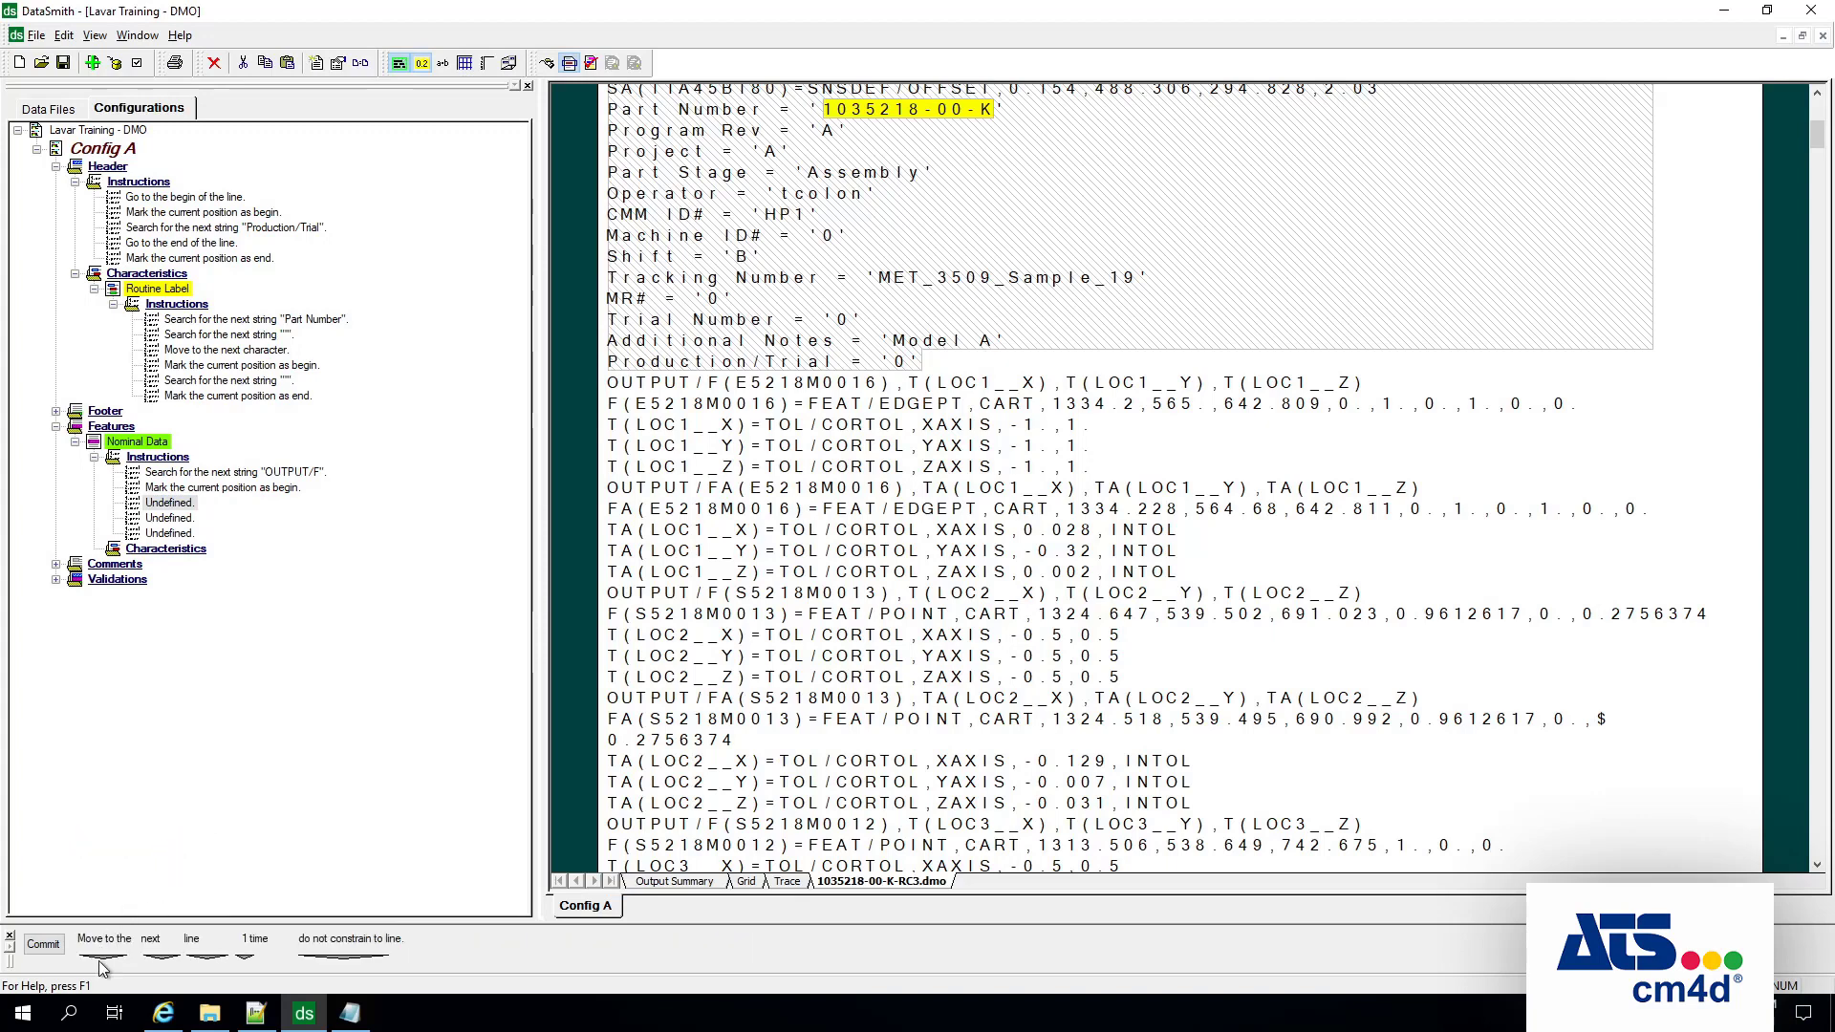
{"action": "left_click", "coordinate": [162, 956]}
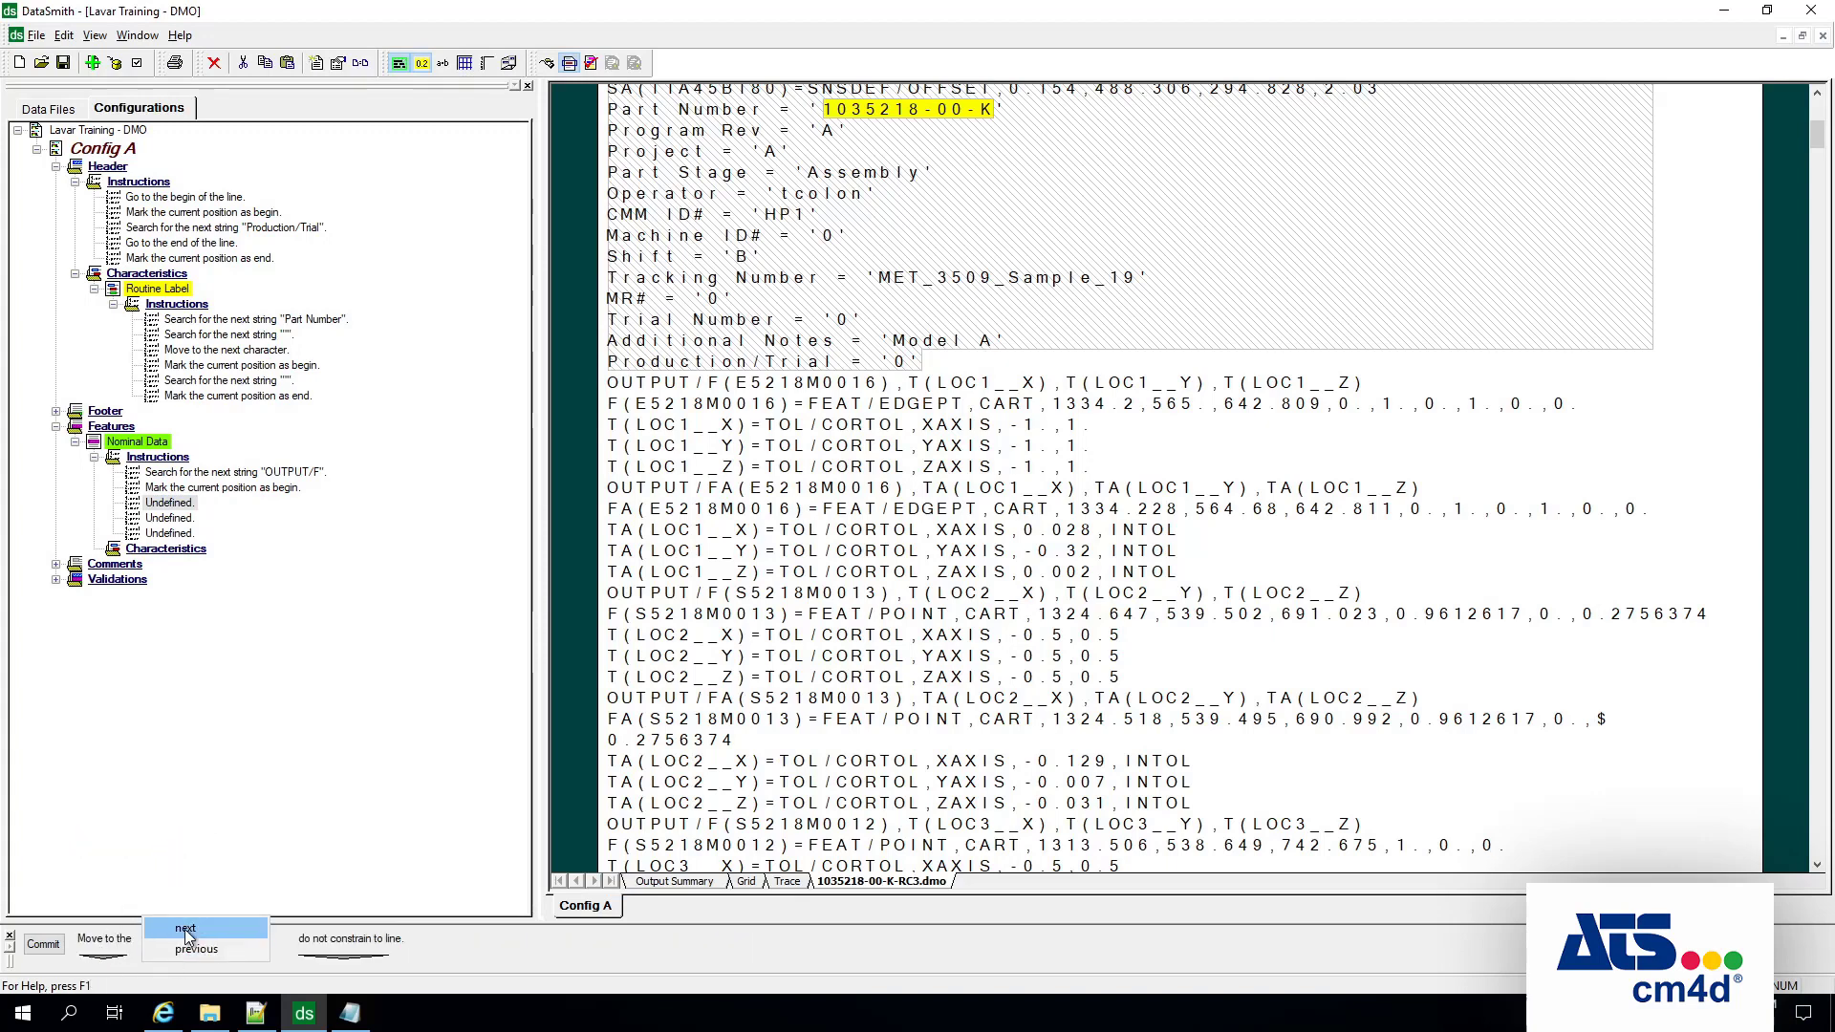
{"action": "left_click", "coordinate": [187, 931]}
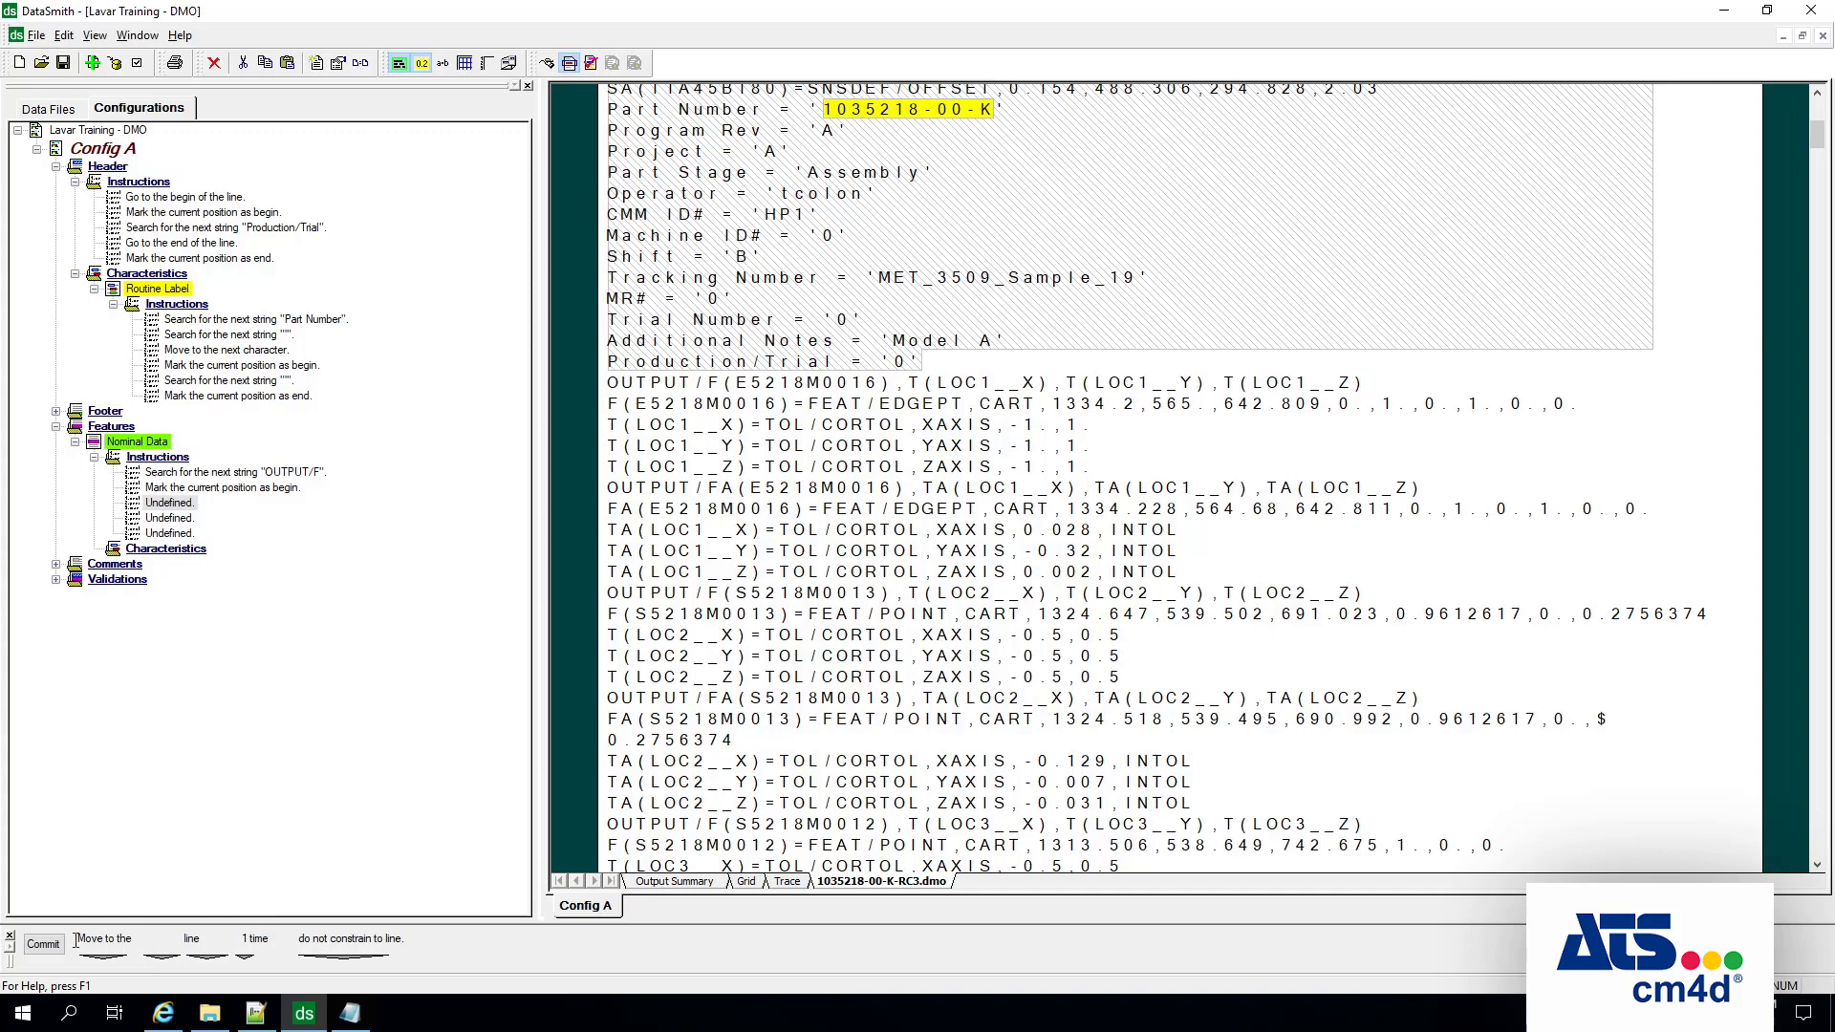
{"action": "left_click", "coordinate": [43, 943]}
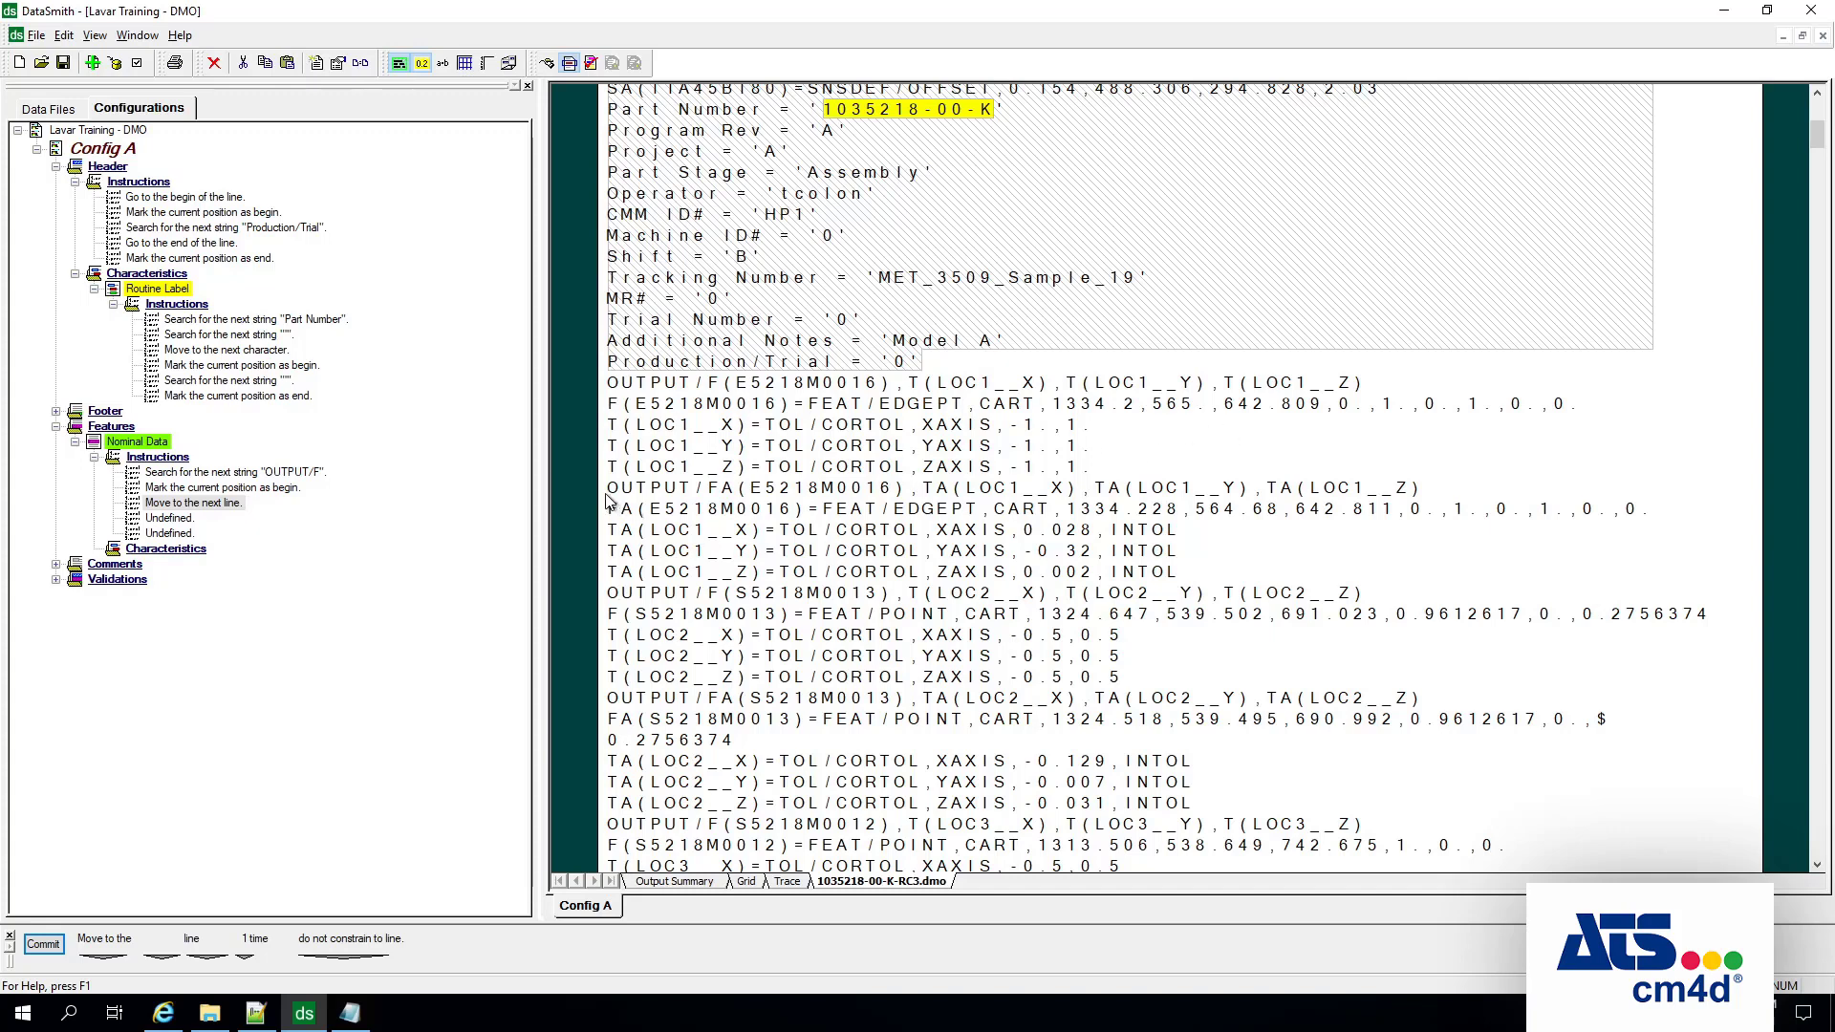
Step: Define the fourth Nominal Data instruction as a search for the next string "OUTPUT/F"
{"action": "left_click", "coordinate": [172, 519]}
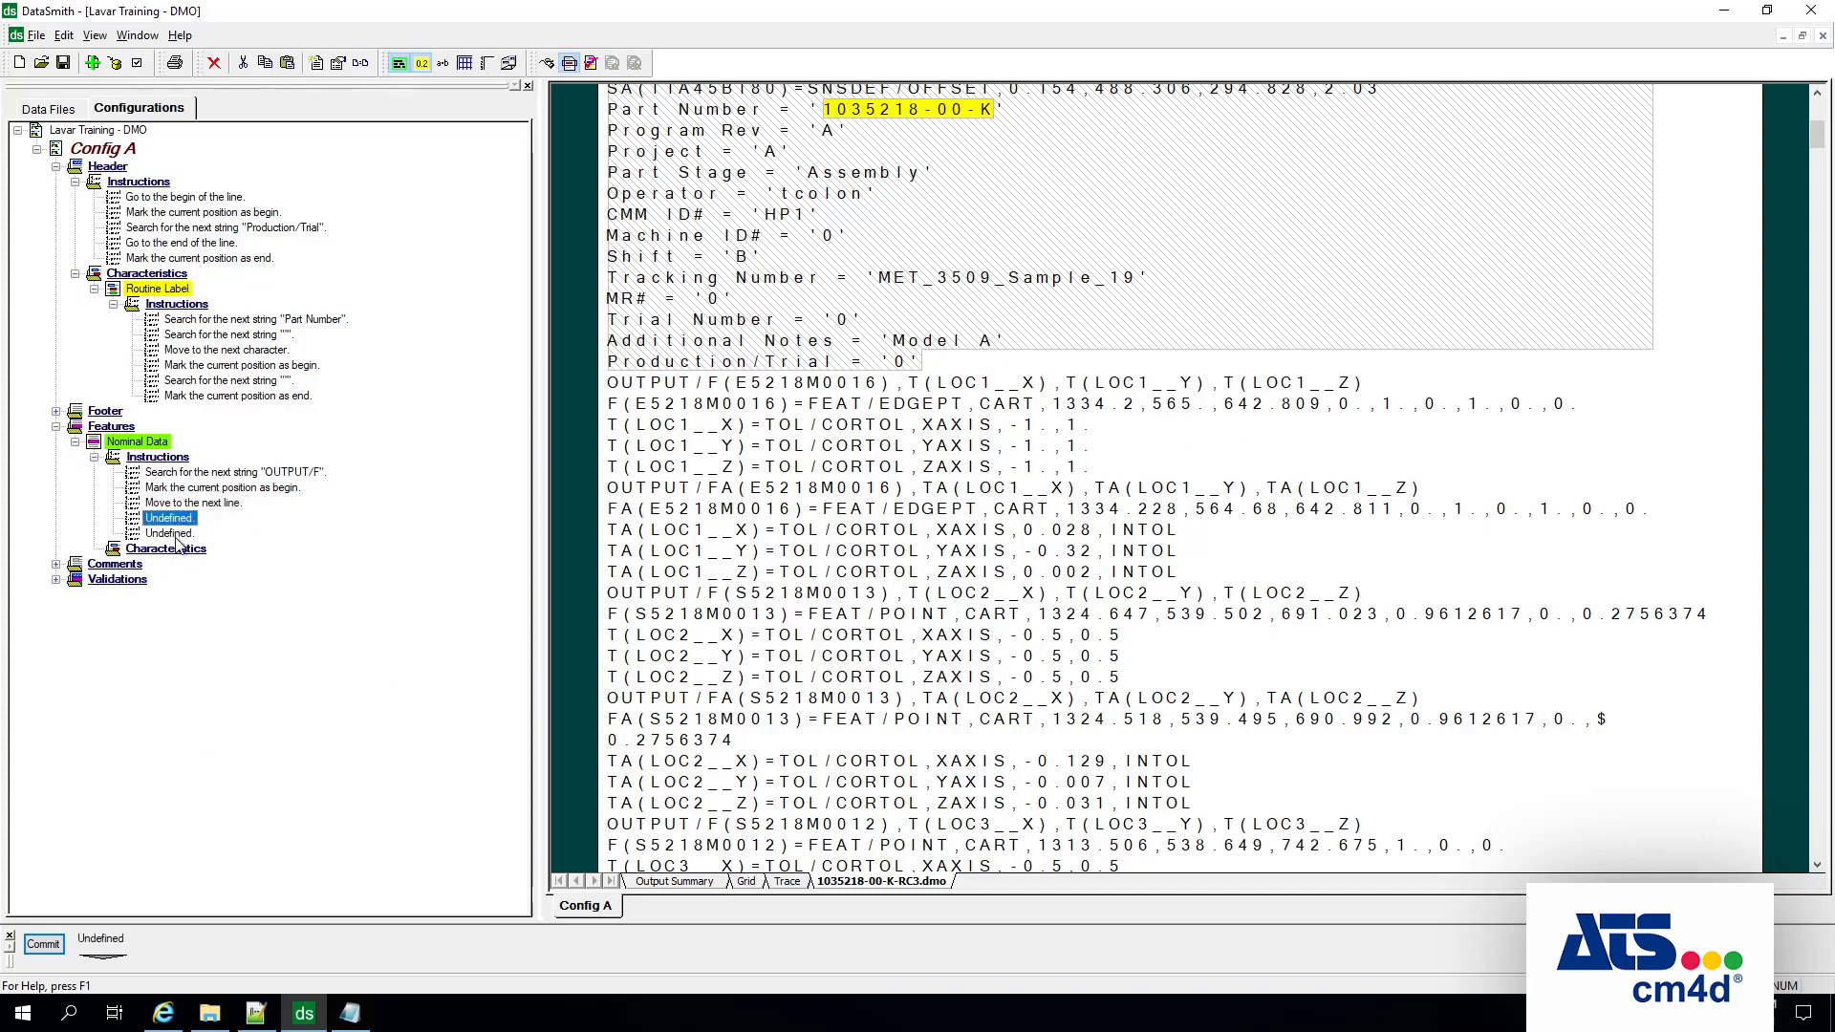
{"action": "left_click", "coordinate": [115, 951]}
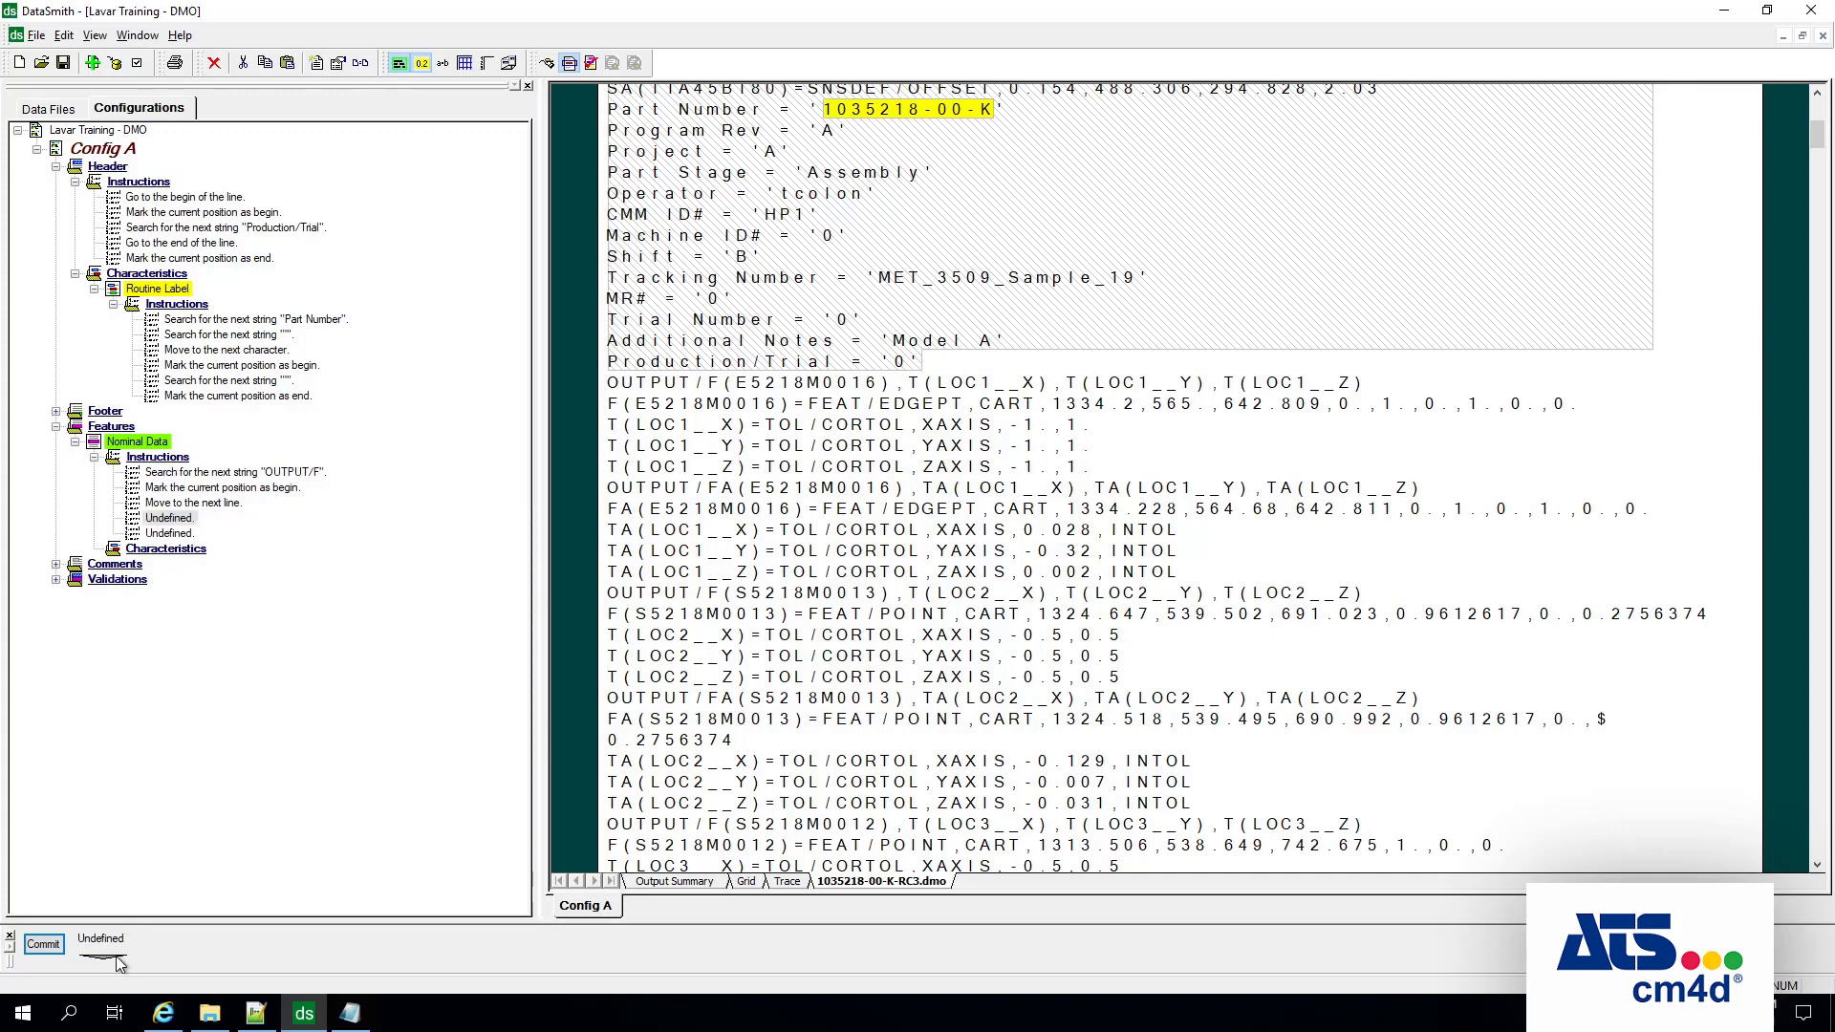
{"action": "left_click", "coordinate": [158, 887]}
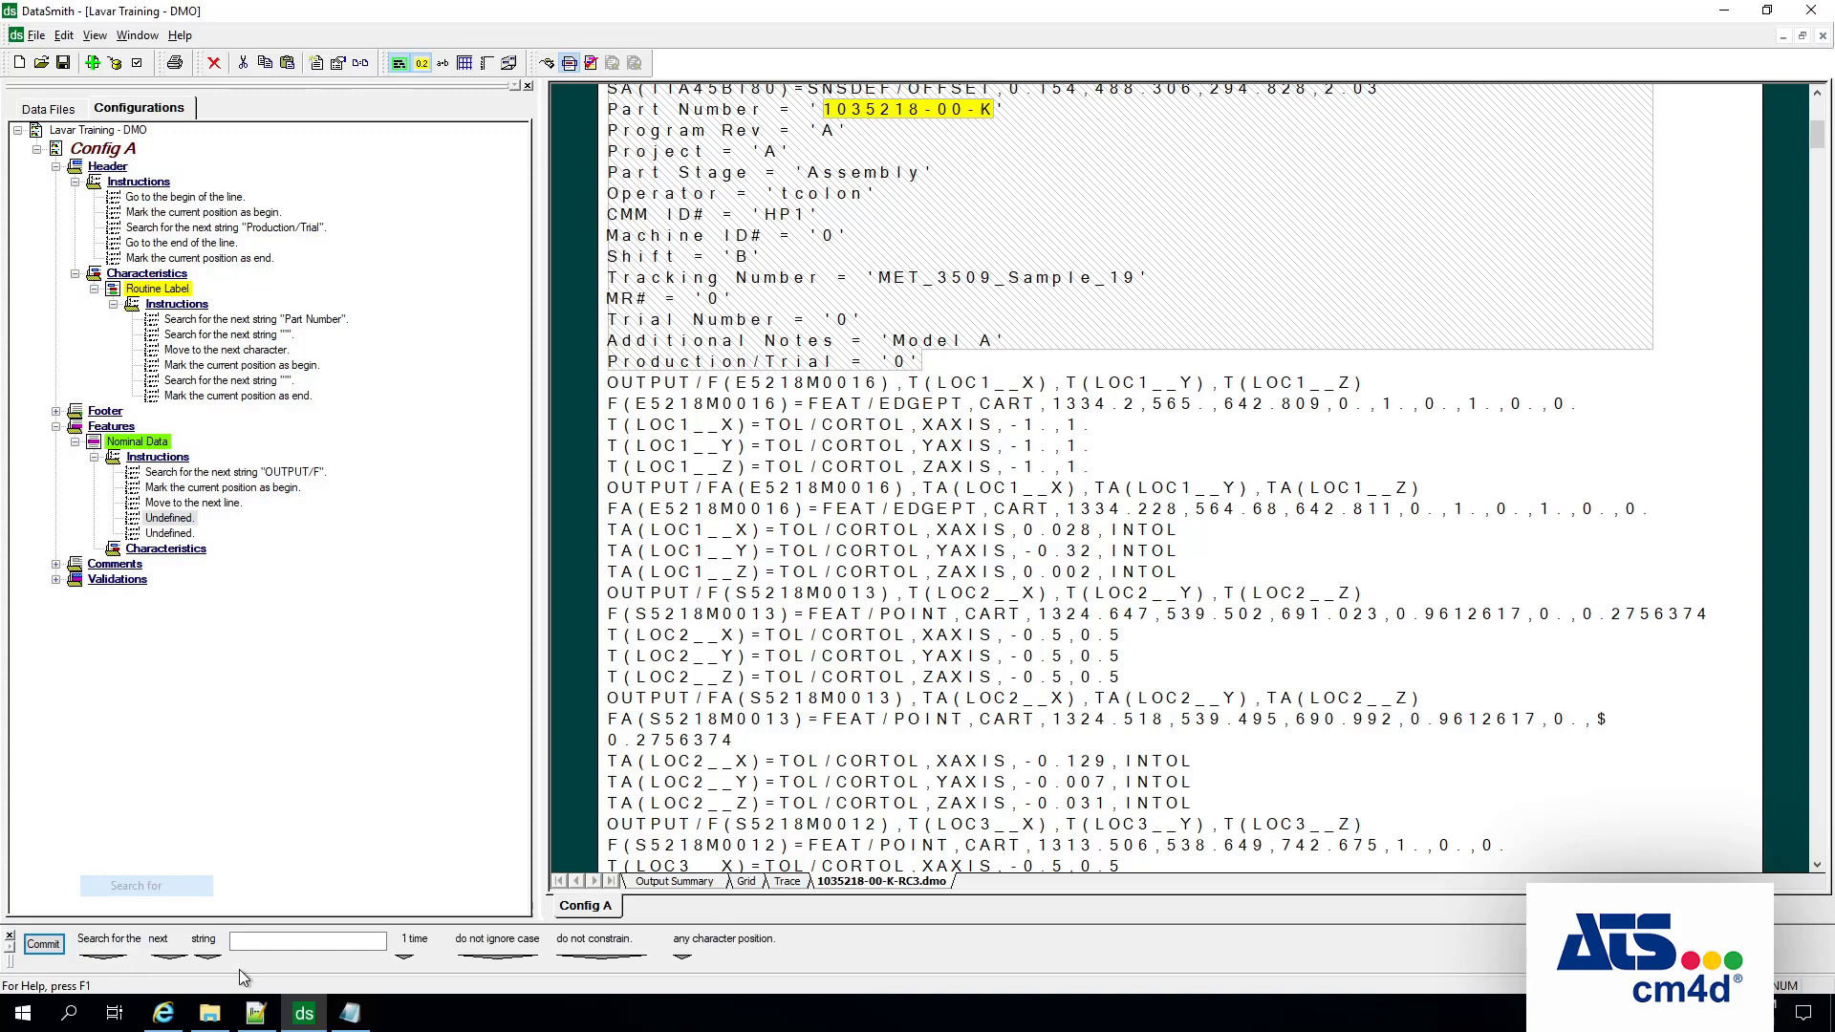
{"action": "left_click", "coordinate": [297, 942]}
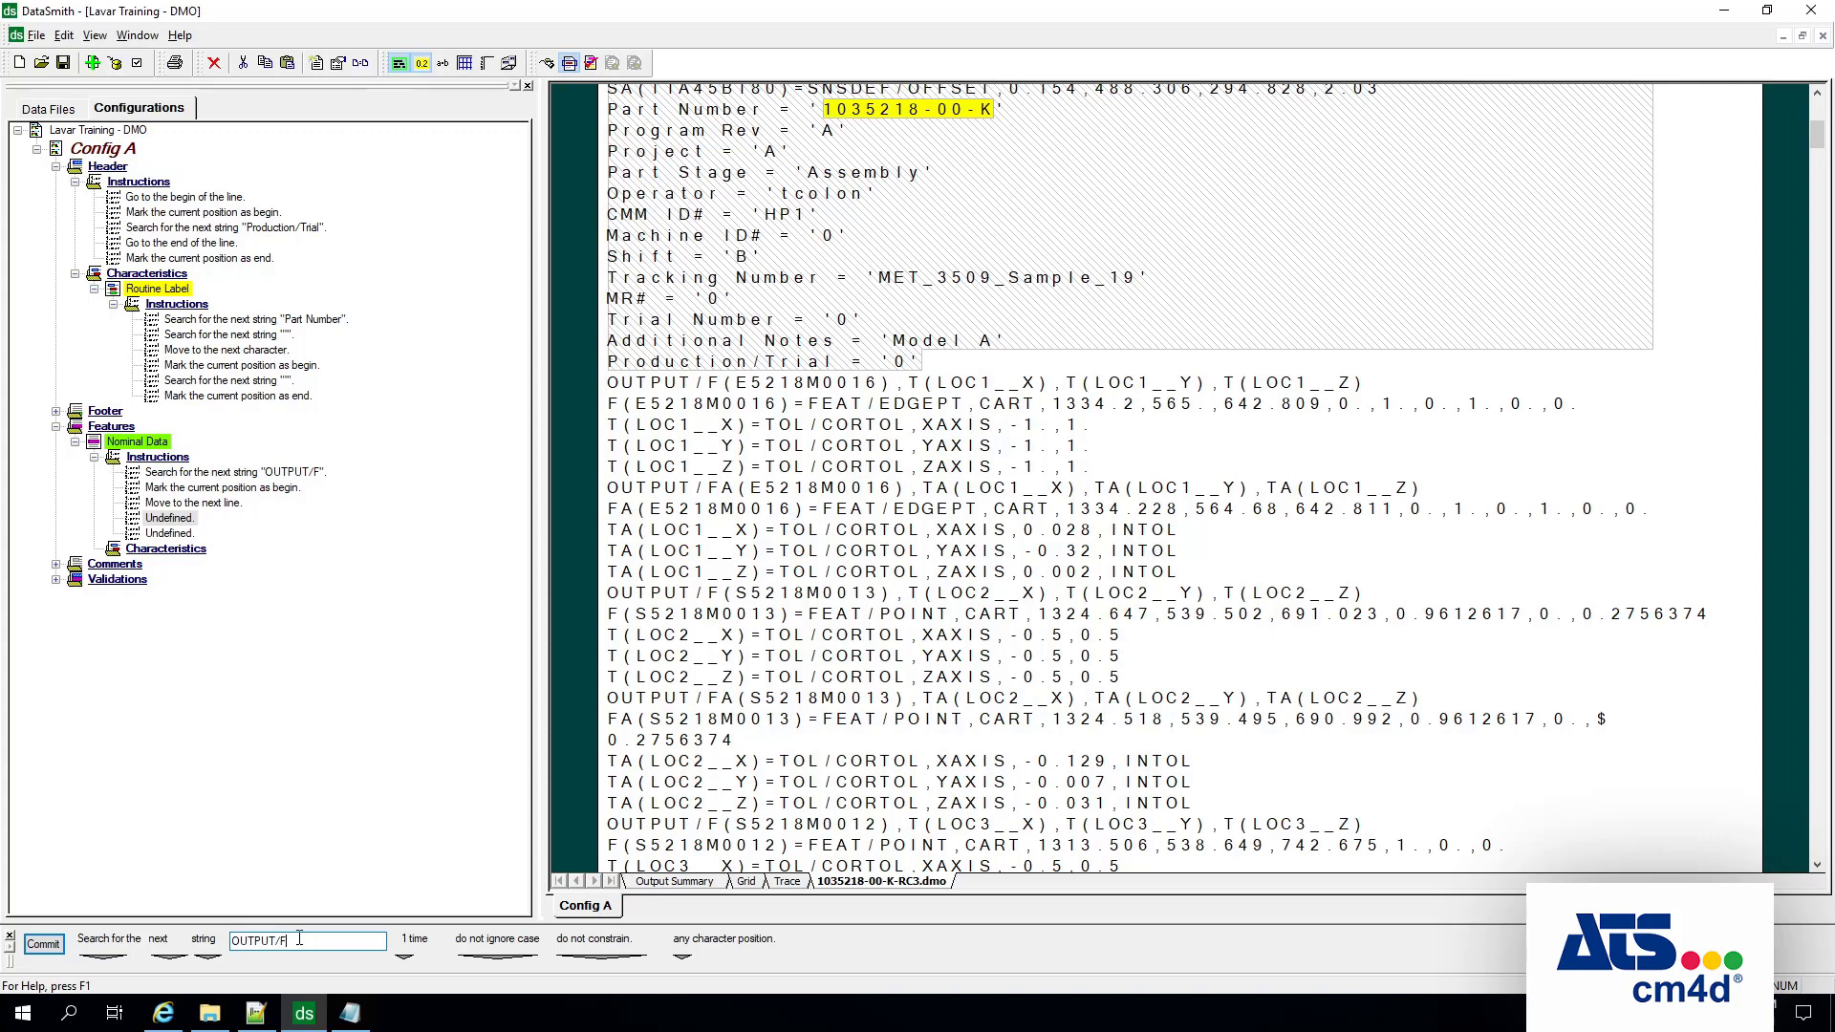
{"action": "left_click", "coordinate": [43, 945]}
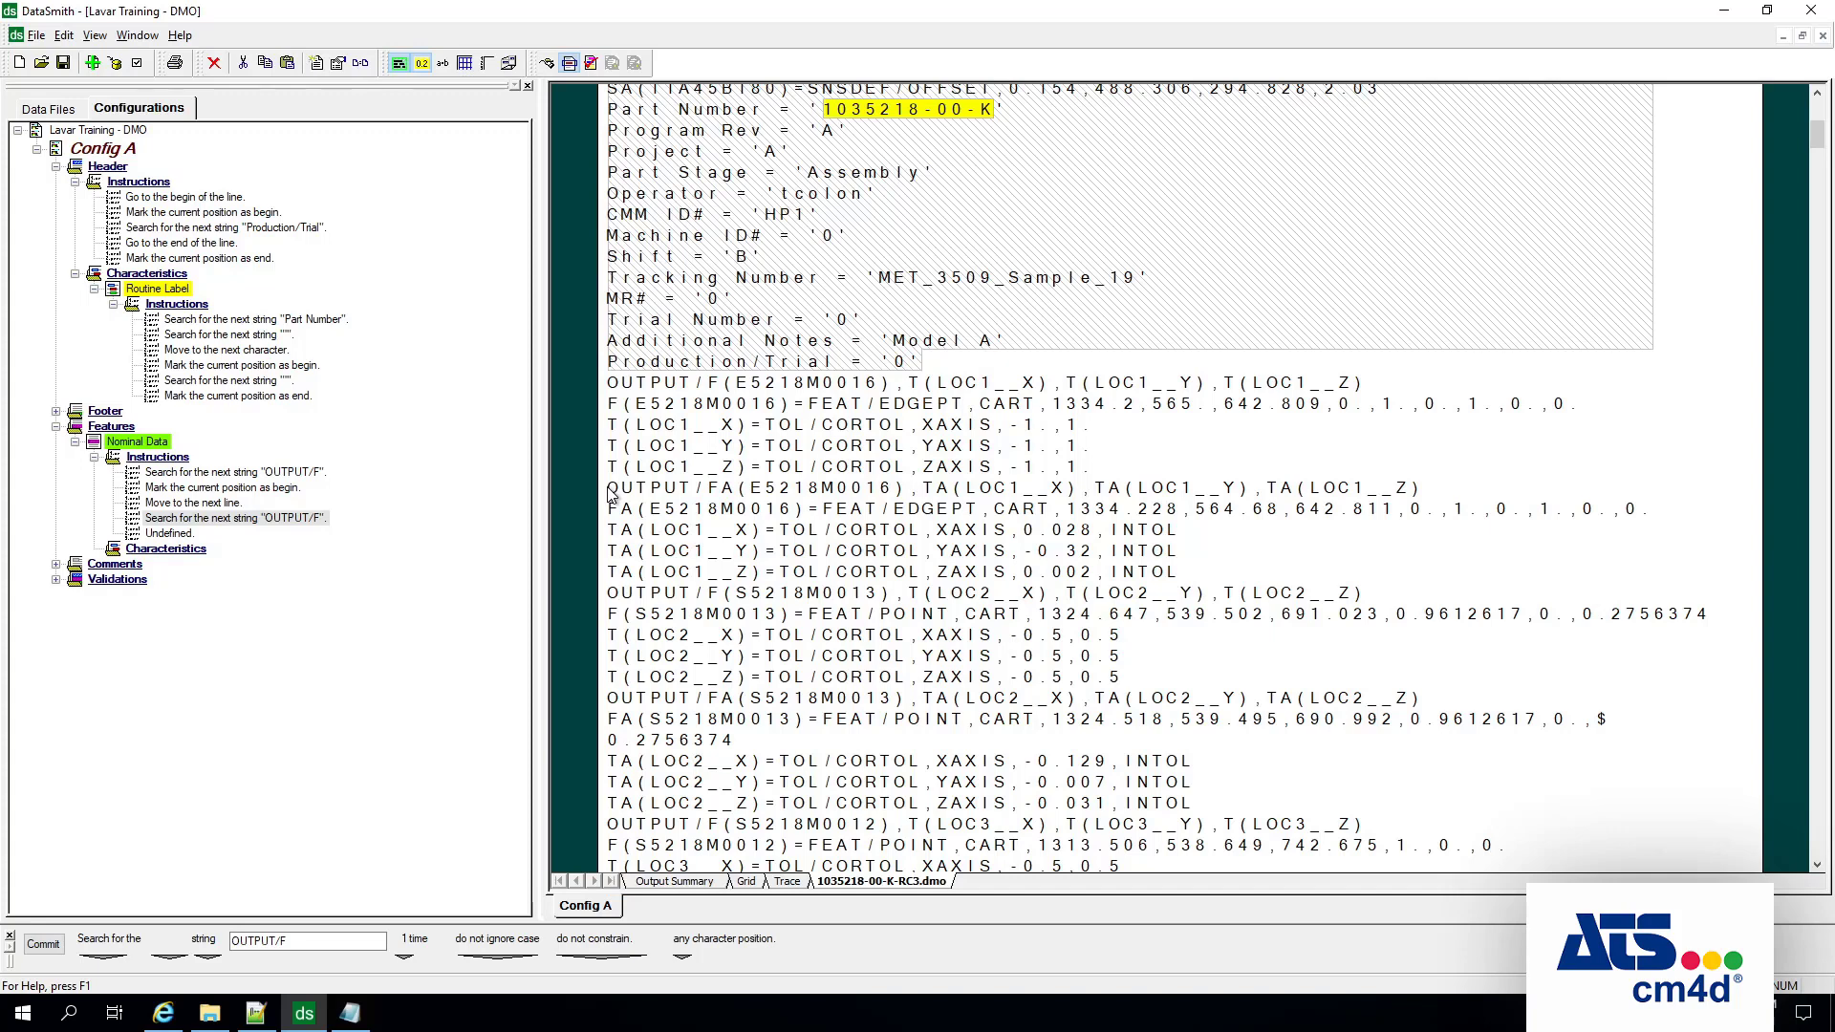
Step: Define the fifth Nominal Data instruction to mark the current position as end
{"action": "left_click", "coordinate": [172, 534]}
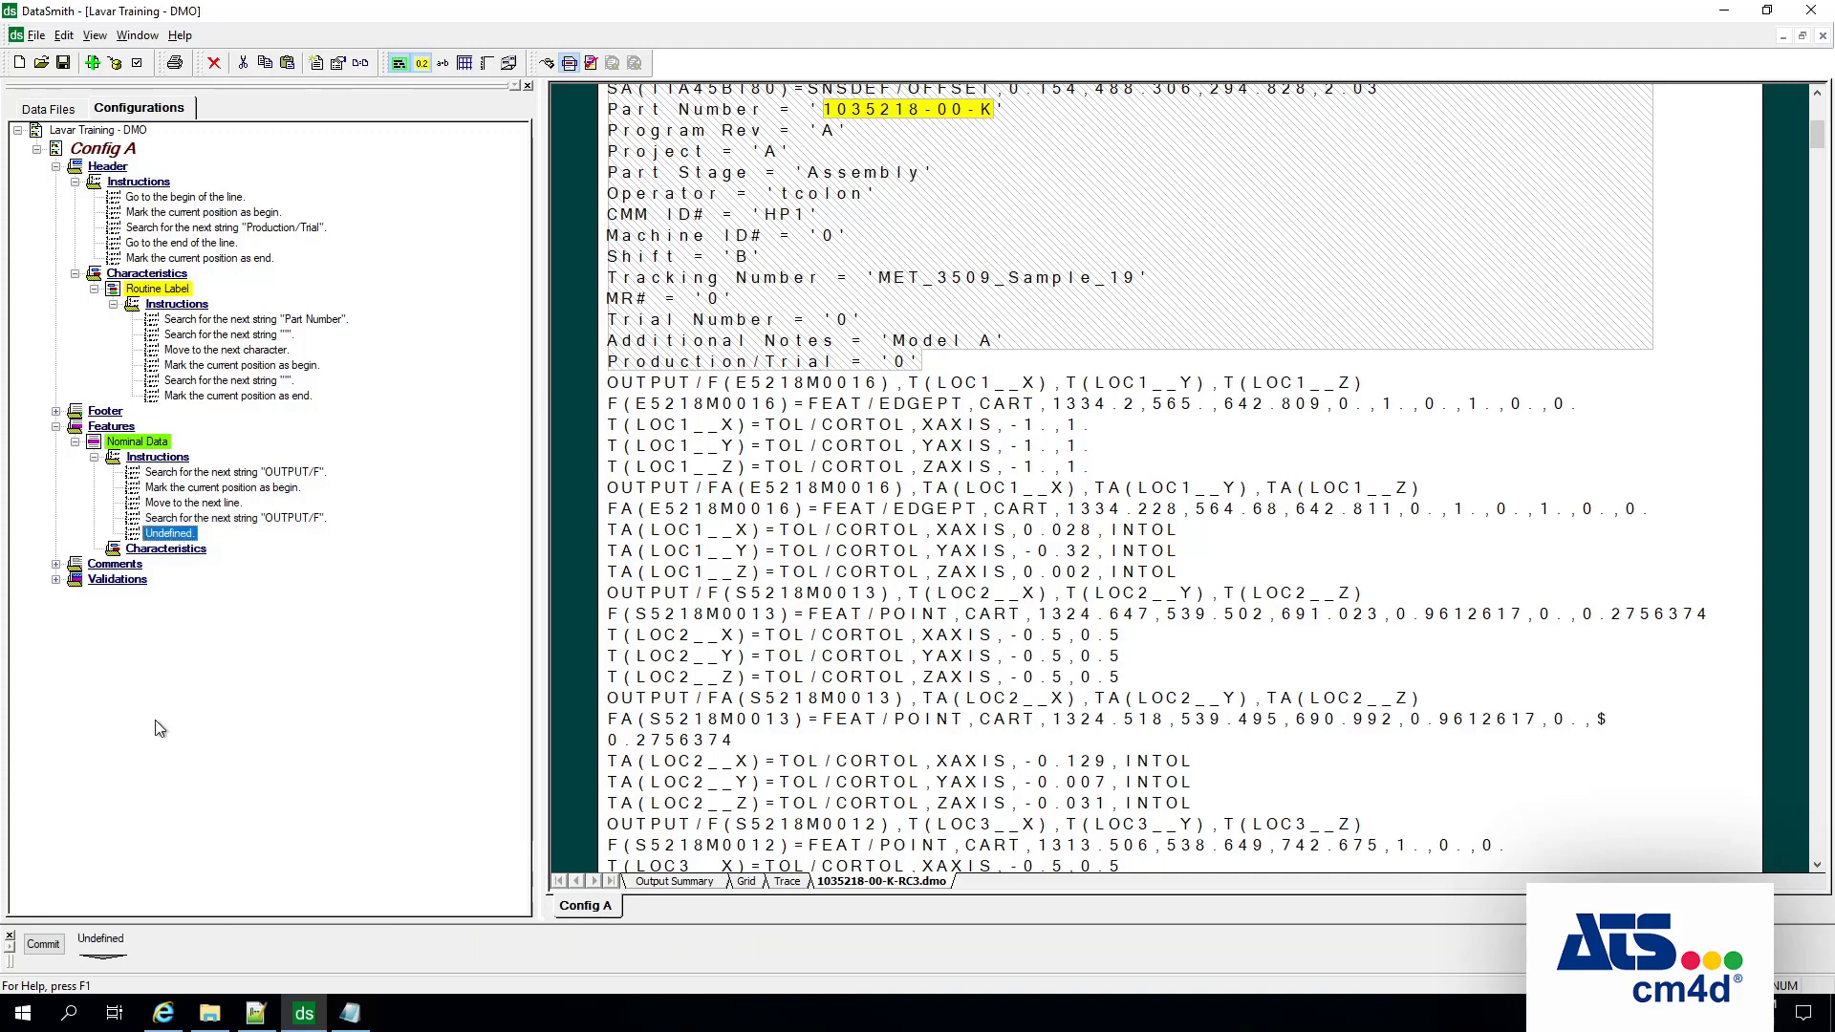
{"action": "left_click", "coordinate": [111, 954]}
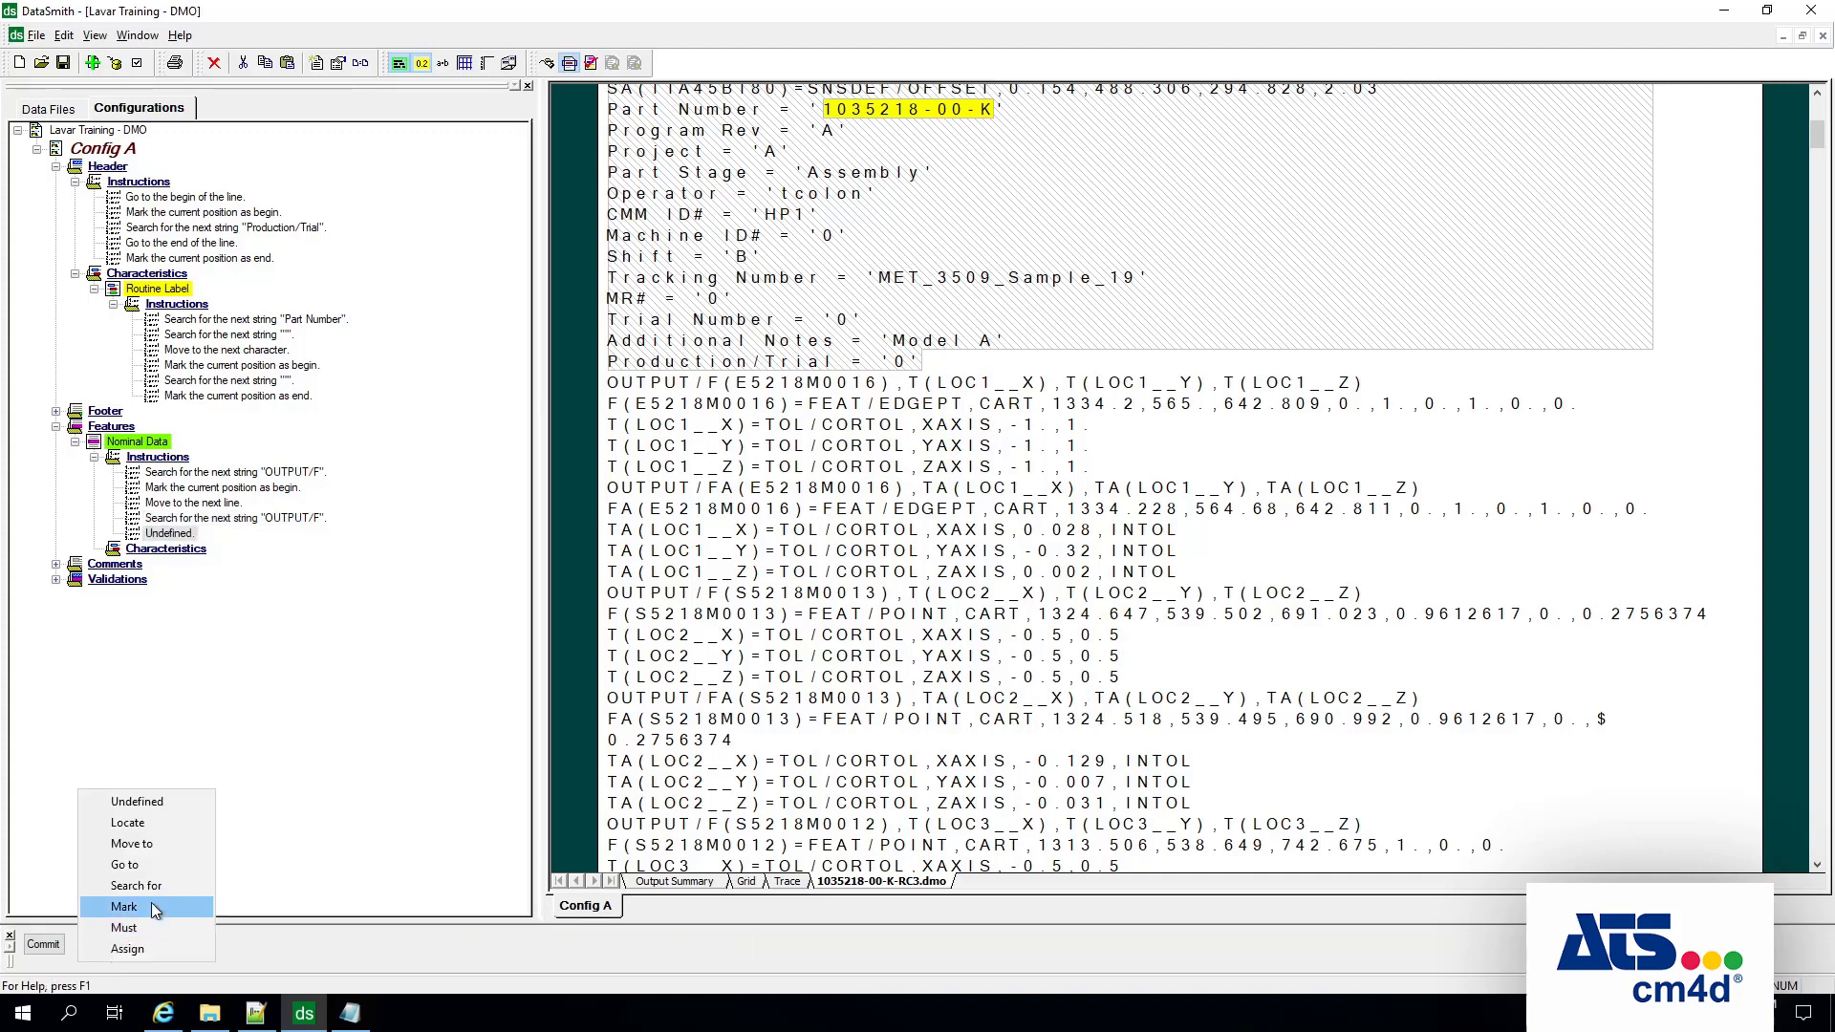
{"action": "left_click", "coordinate": [153, 908]}
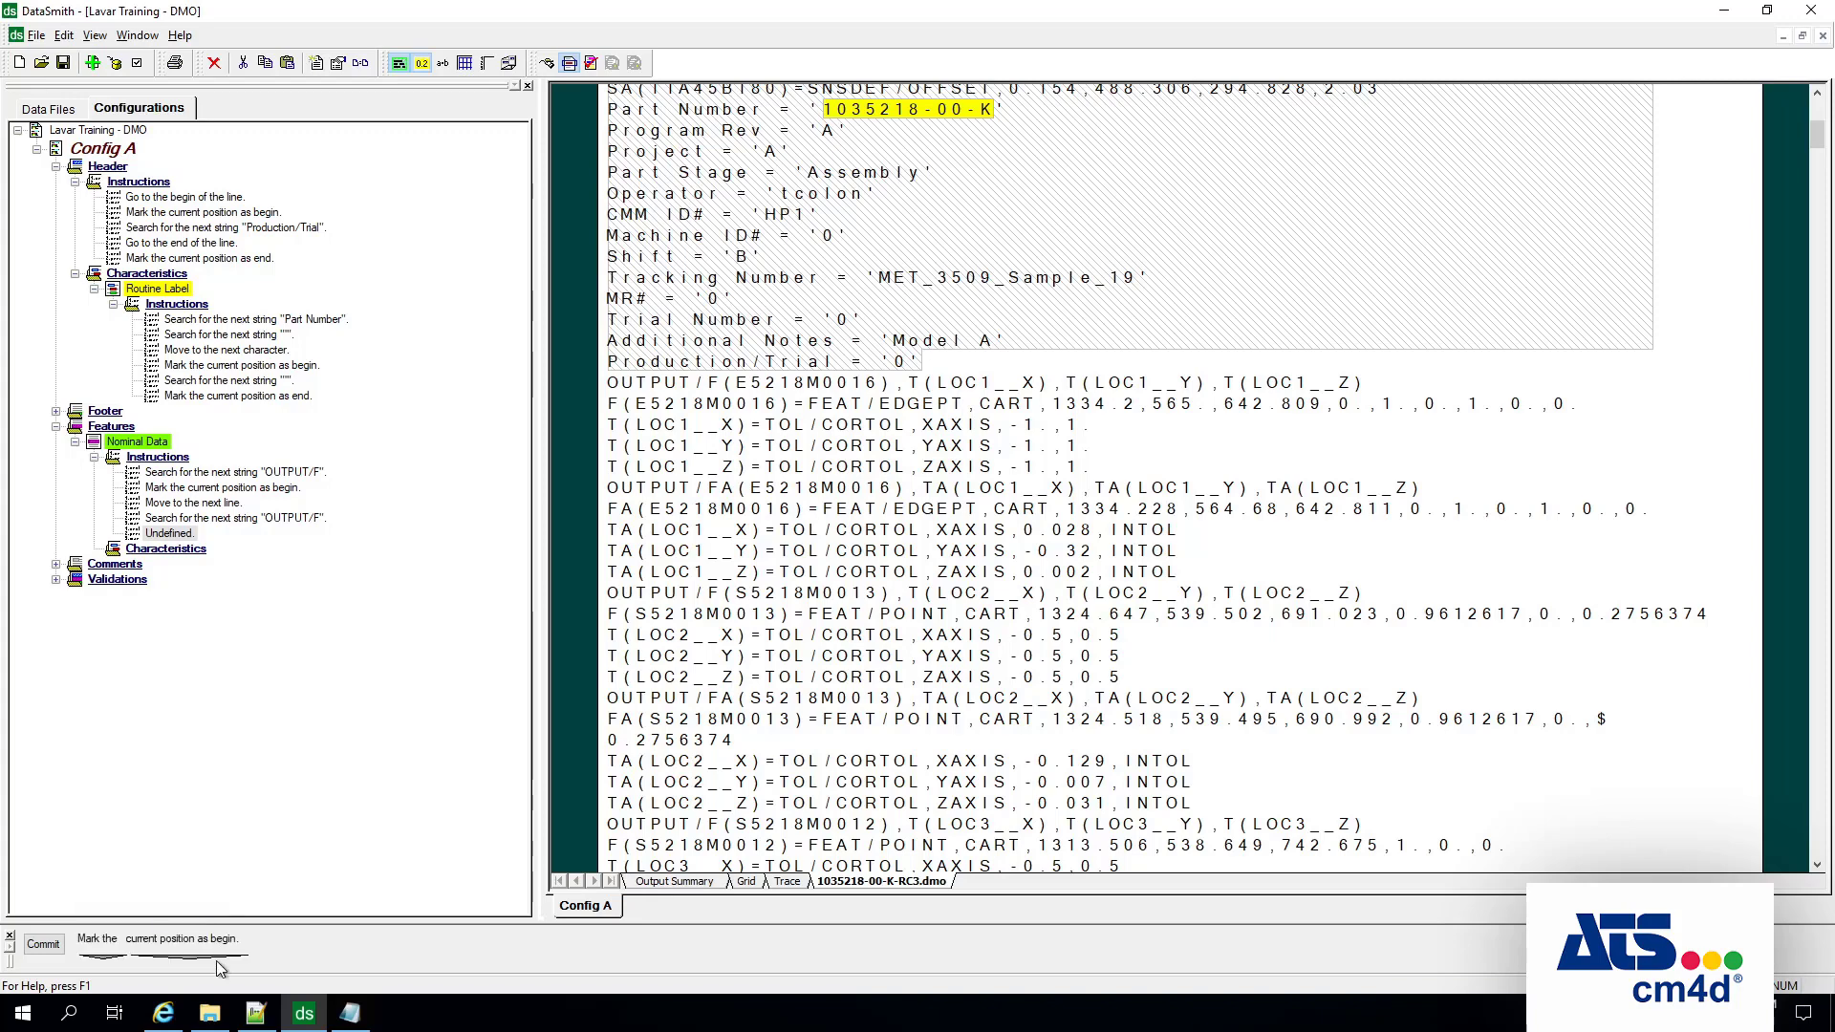
{"action": "left_click", "coordinate": [197, 966]}
{"action": "left_click", "coordinate": [277, 747]}
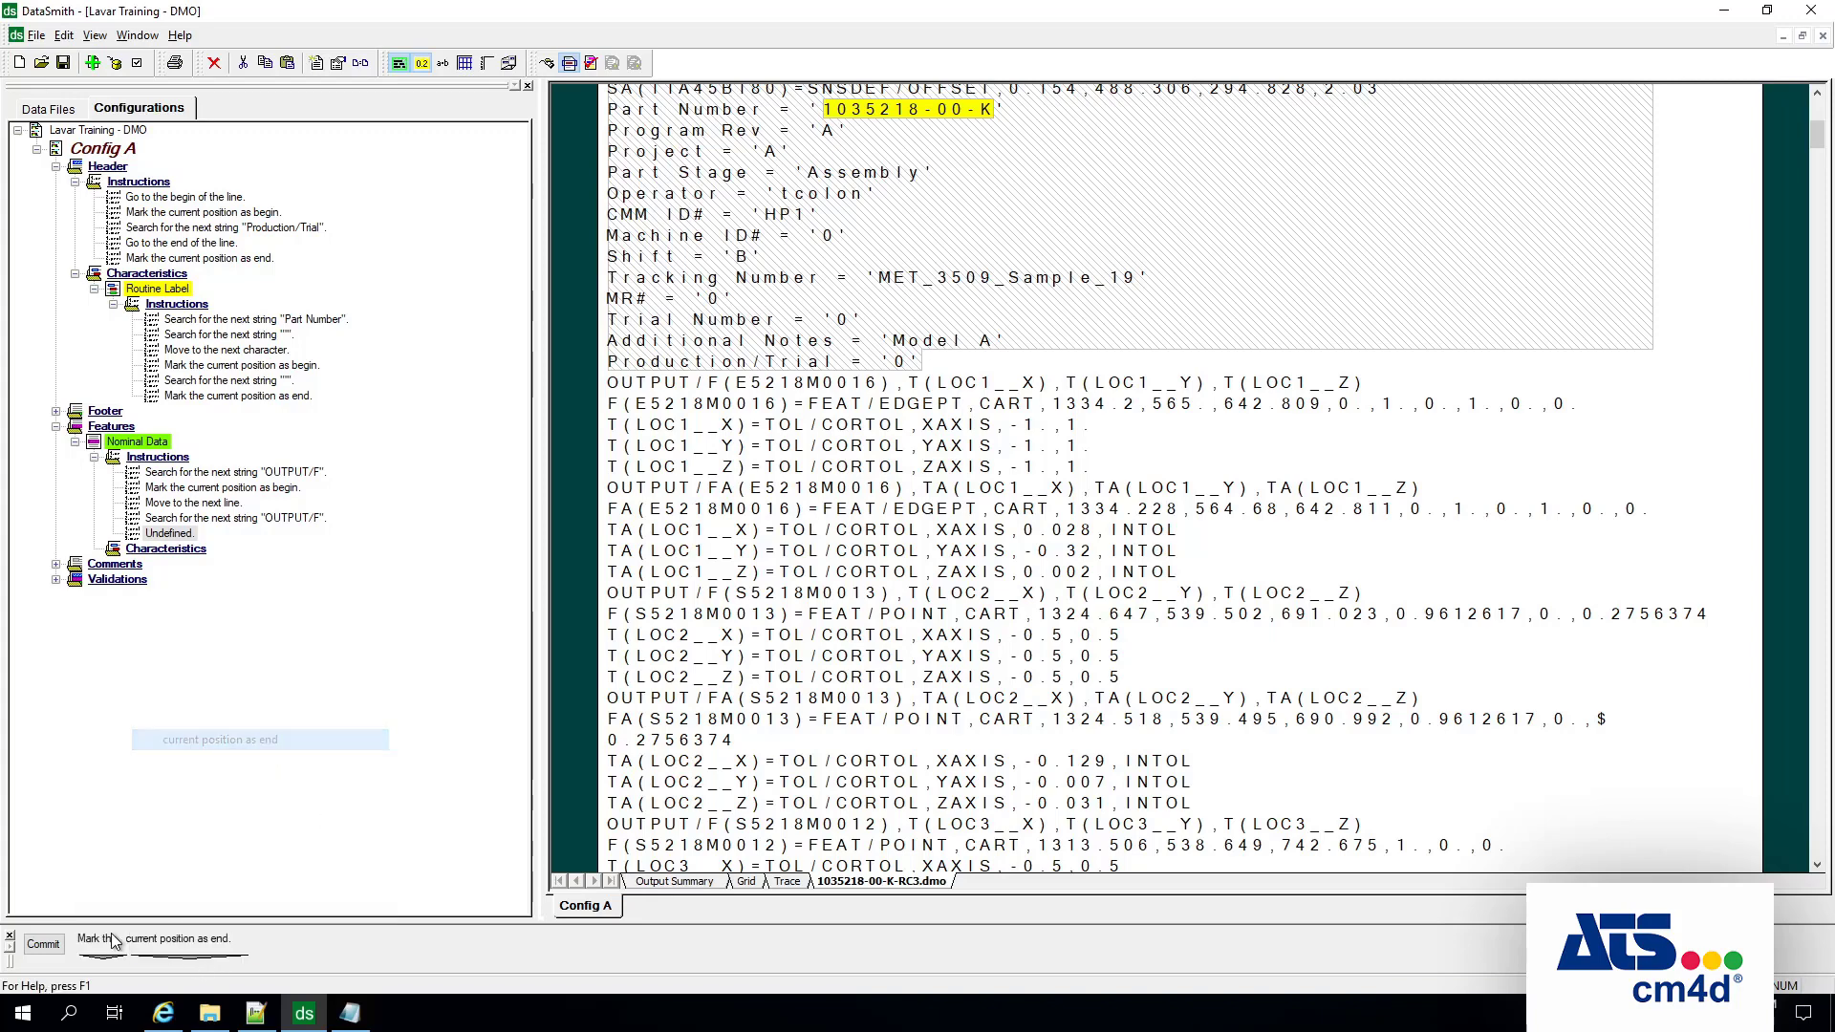
{"action": "left_click", "coordinate": [48, 945]}
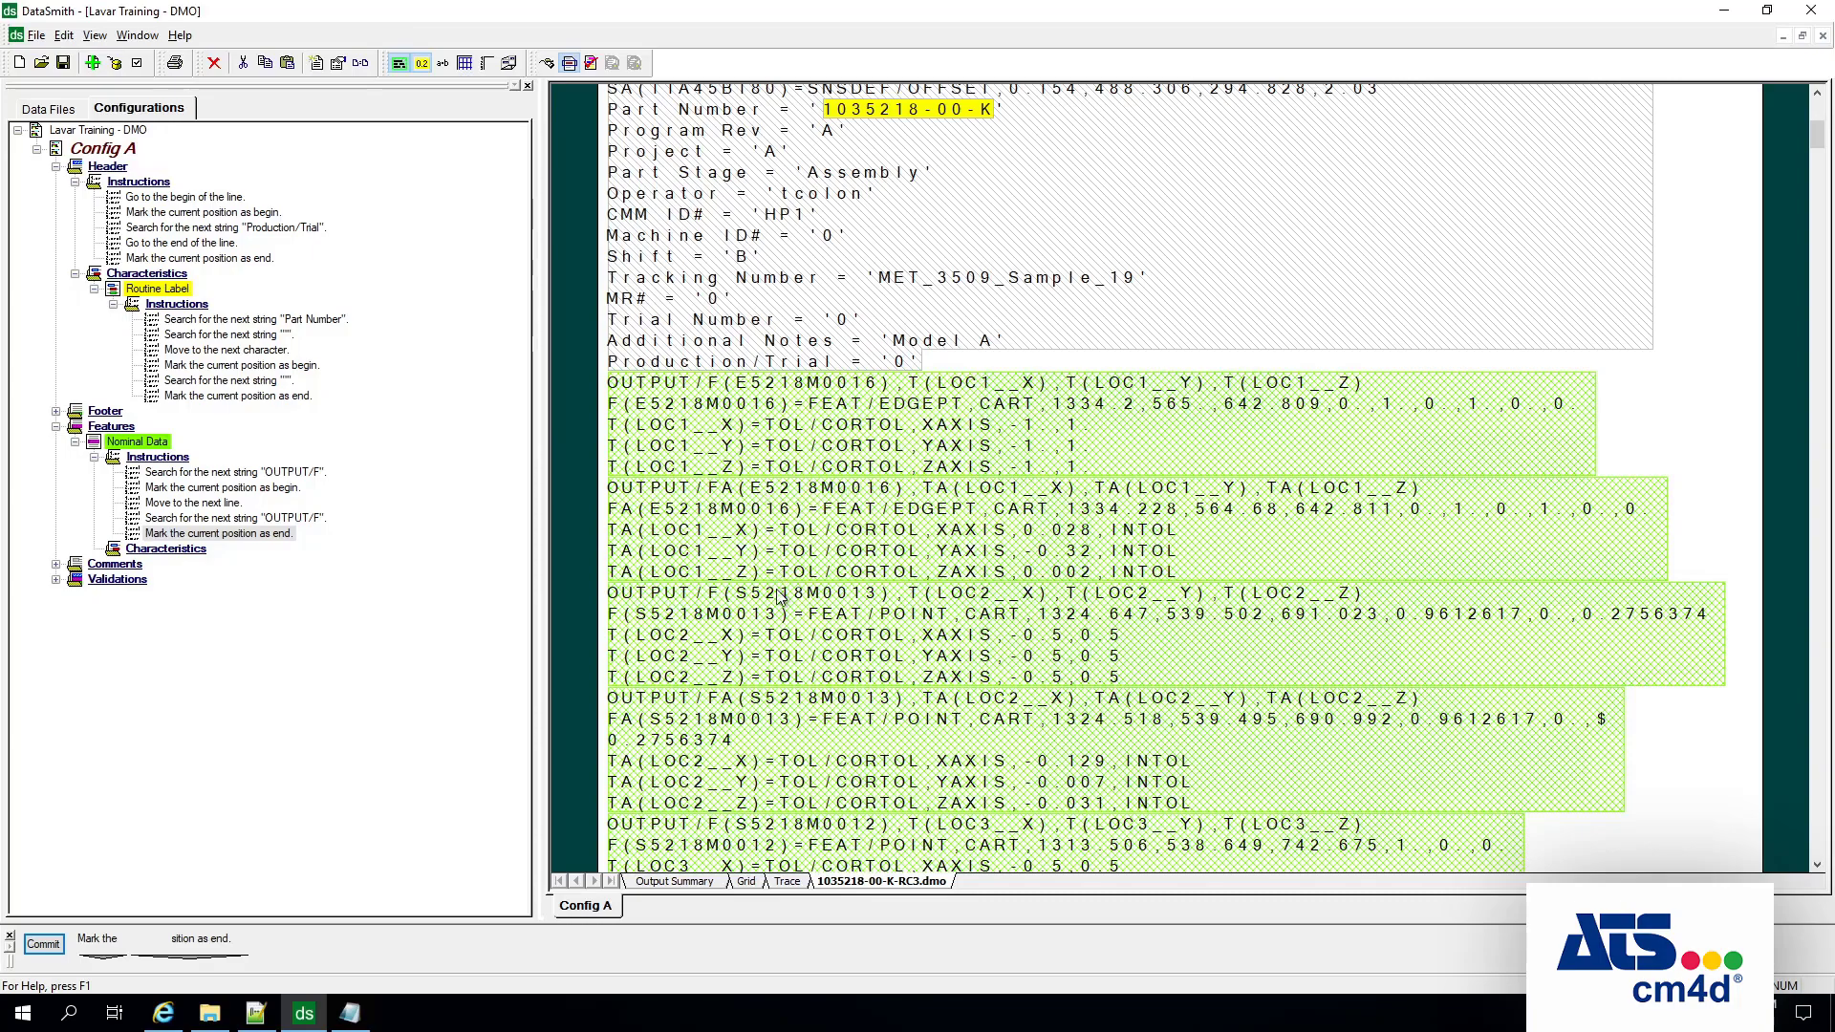
Step: Change the search string of the first Nominal Data instruction to "OUTPUT/F(" so that it targets only nominal blocks
{"action": "scroll", "coordinate": [828, 717], "scroll_direction": "down", "scroll_amount": 11}
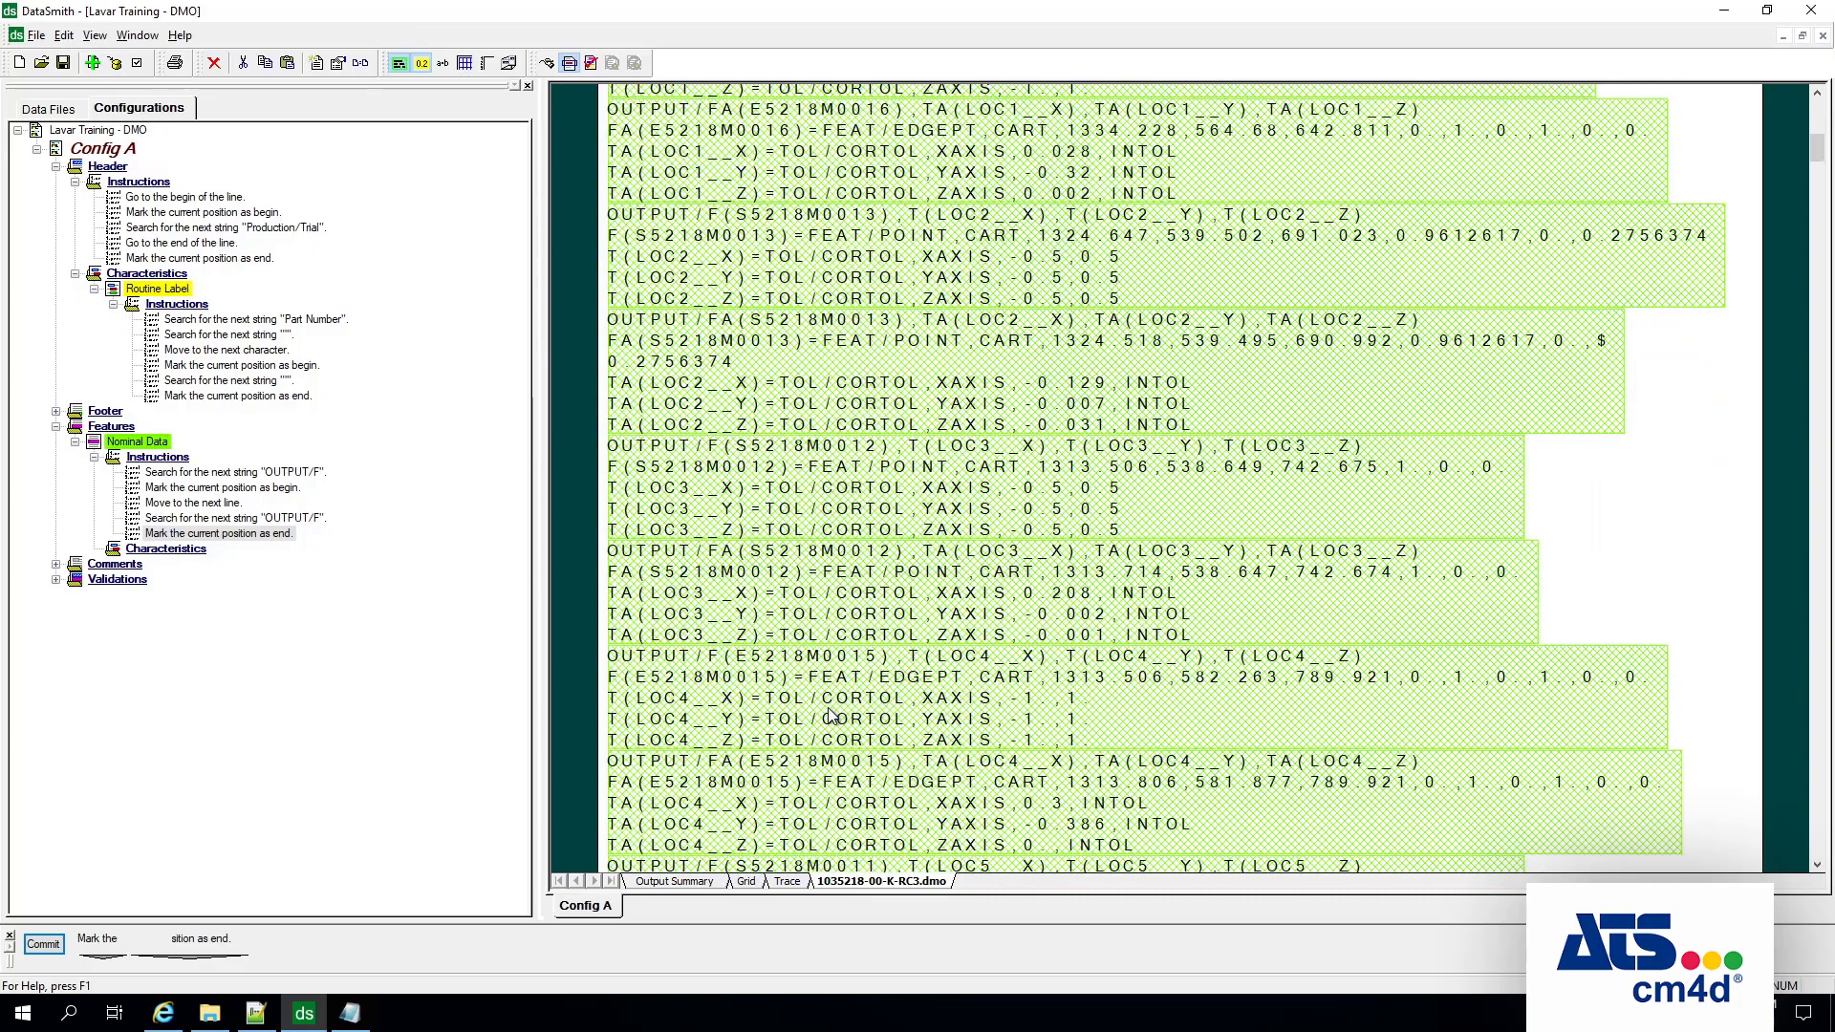
{"action": "scroll", "coordinate": [826, 704], "scroll_direction": "up", "scroll_amount": 10}
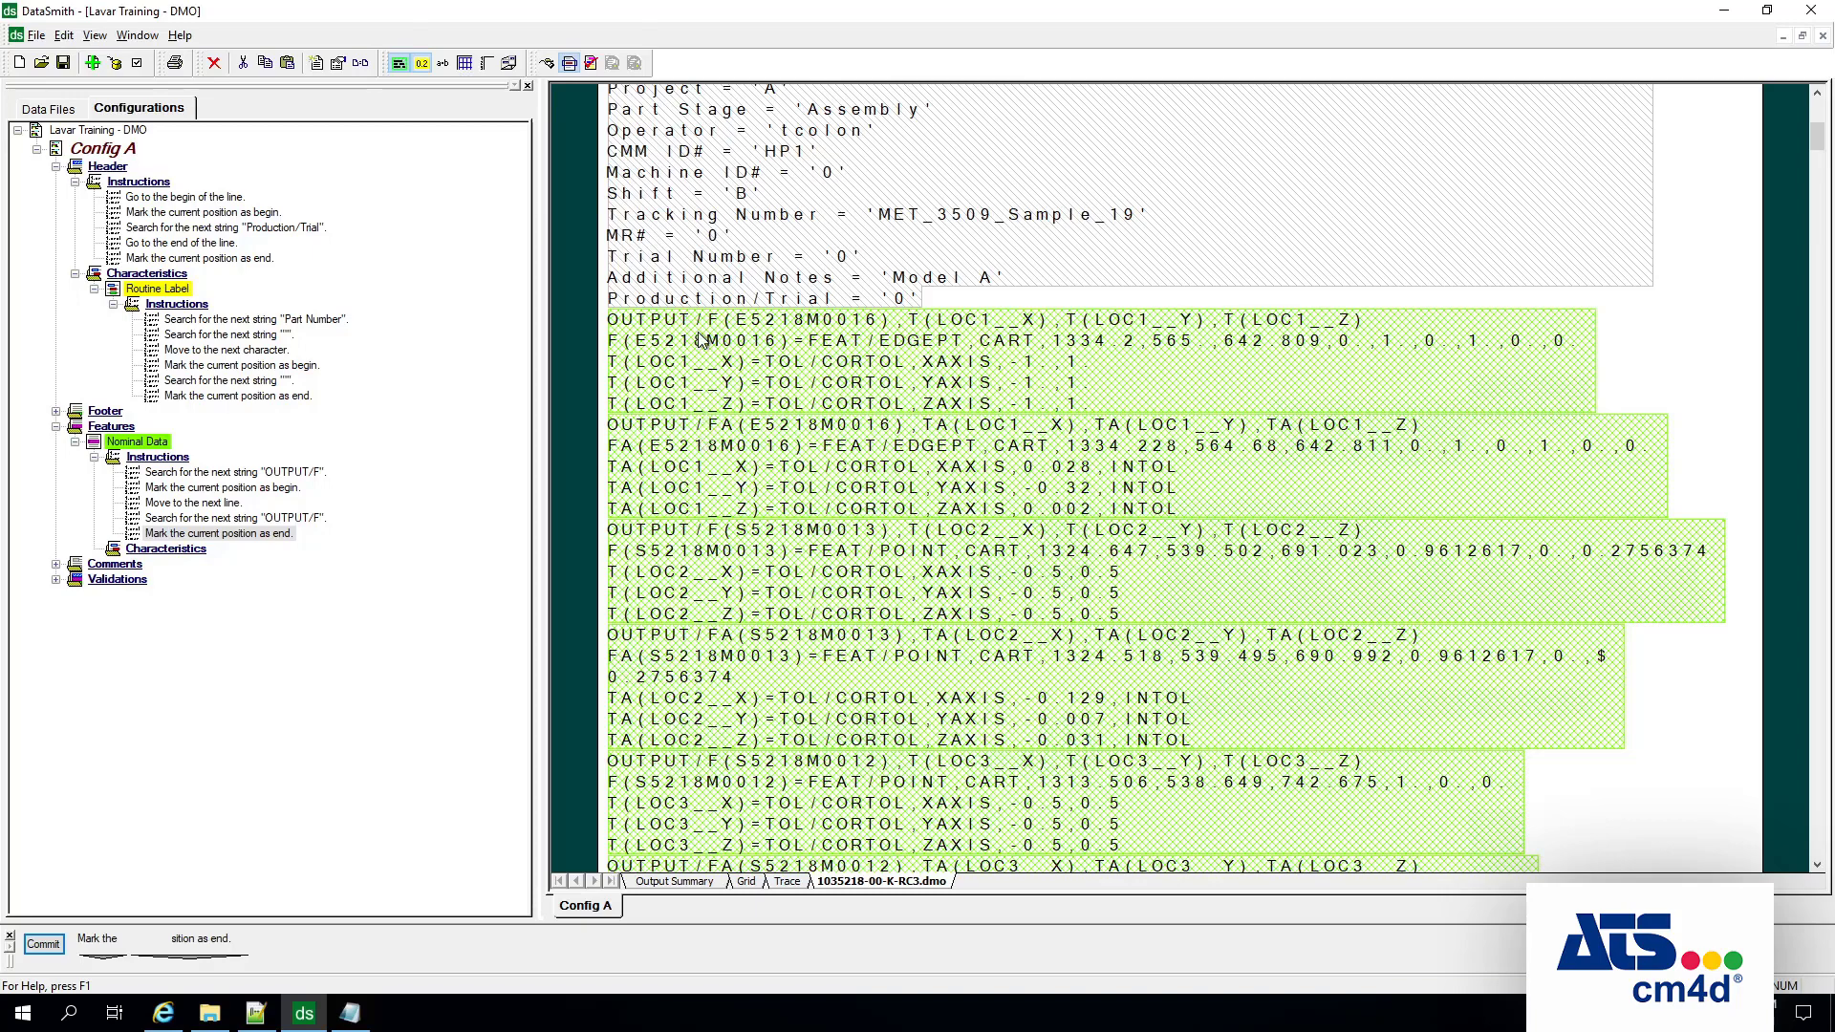
{"action": "left_click", "coordinate": [319, 473]}
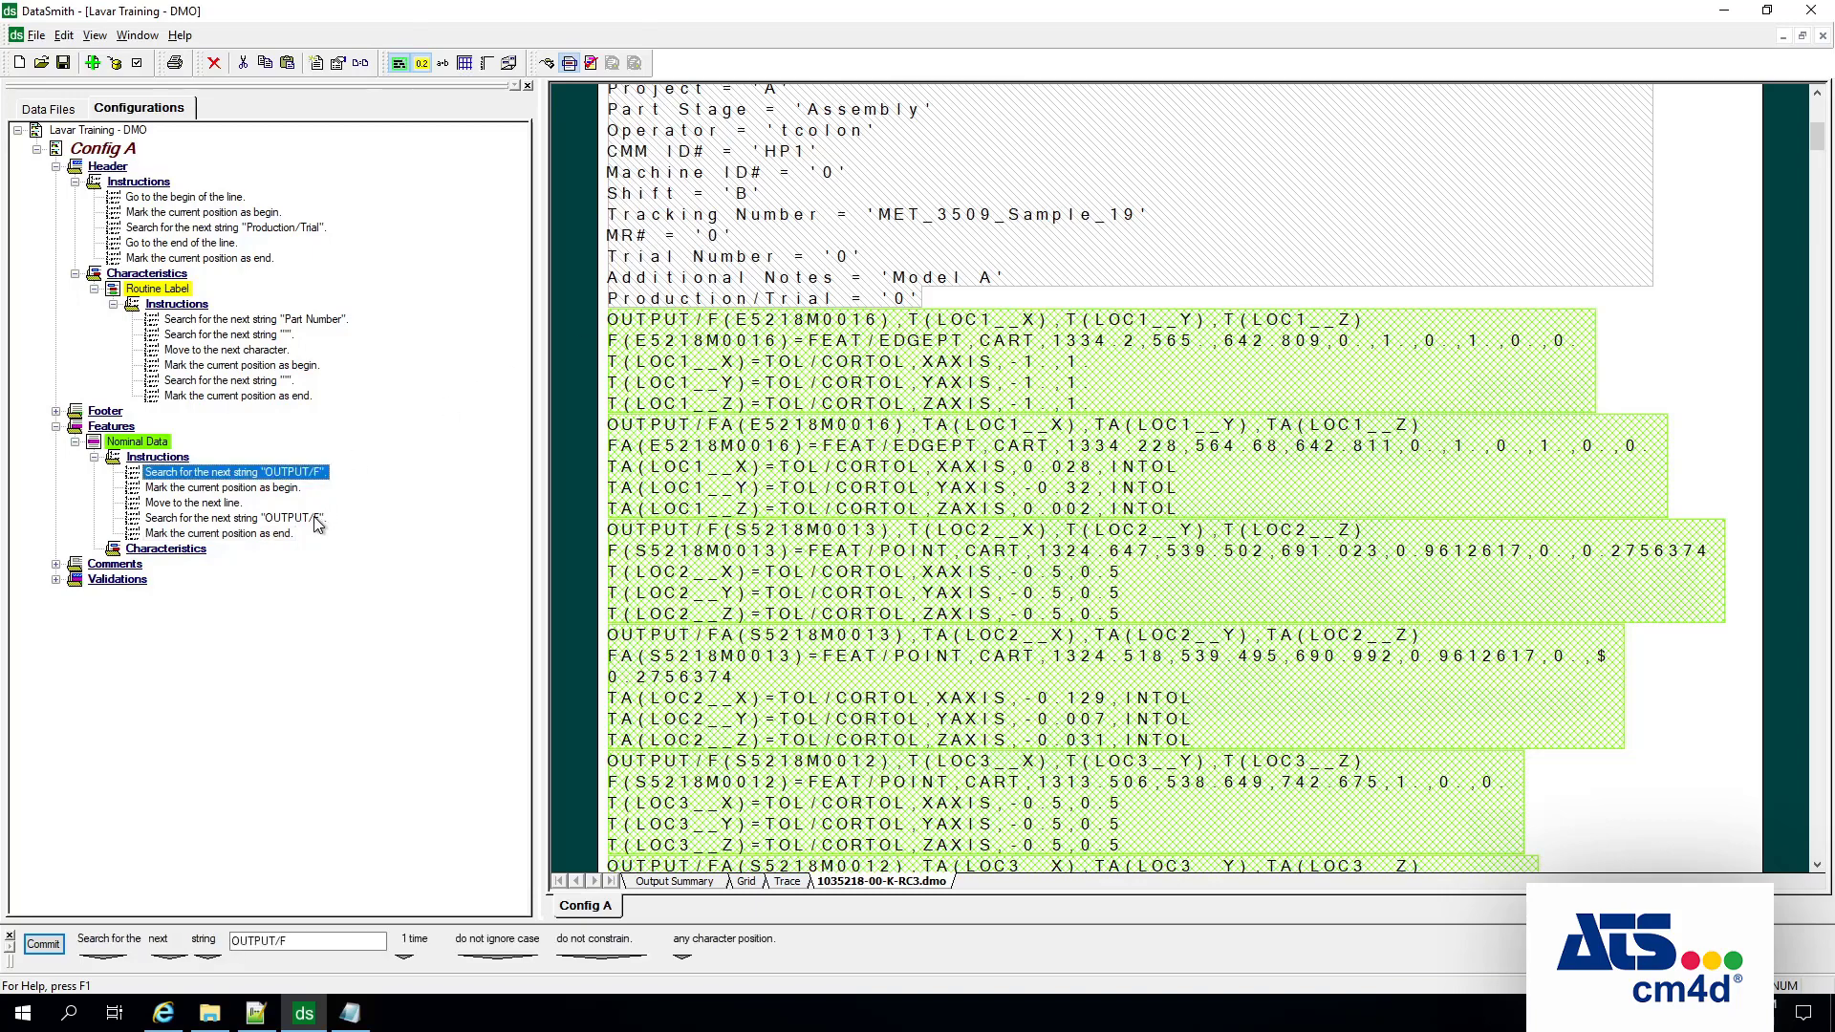
{"action": "left_click", "coordinate": [315, 518]}
{"action": "left_click", "coordinate": [303, 474]}
{"action": "left_click", "coordinate": [217, 505]}
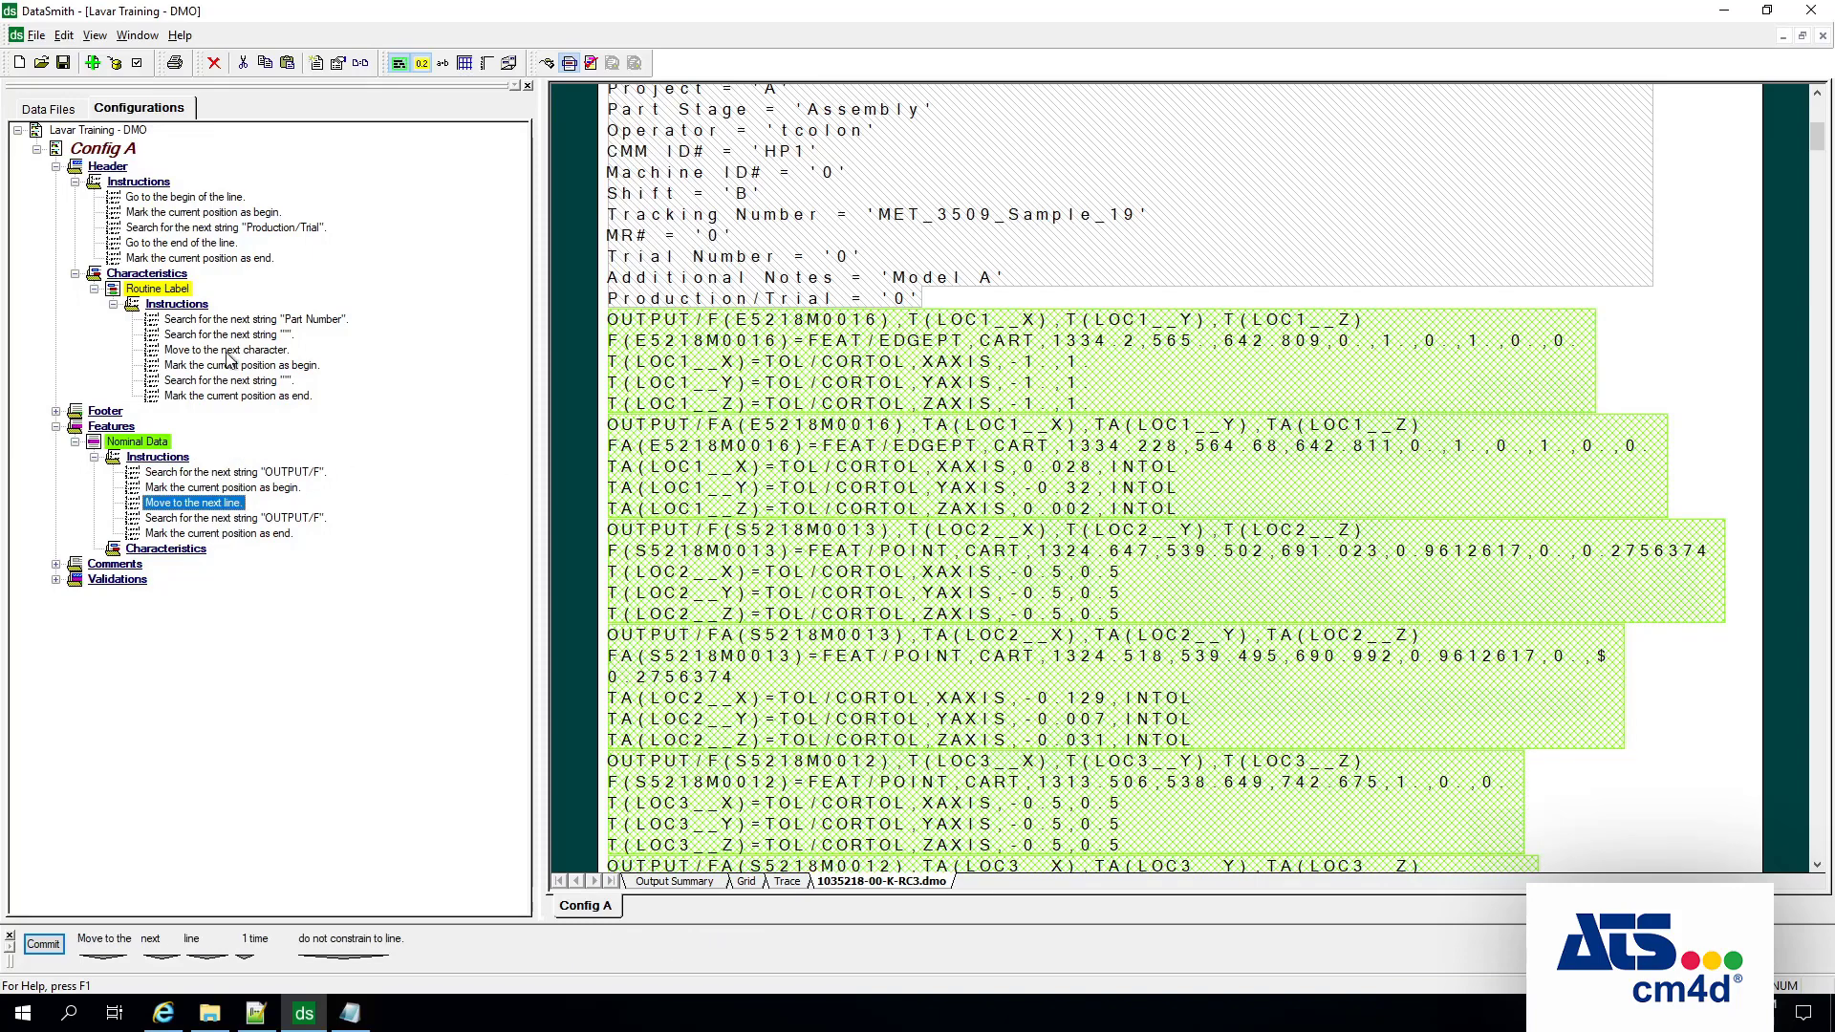
{"action": "left_click", "coordinate": [236, 474]}
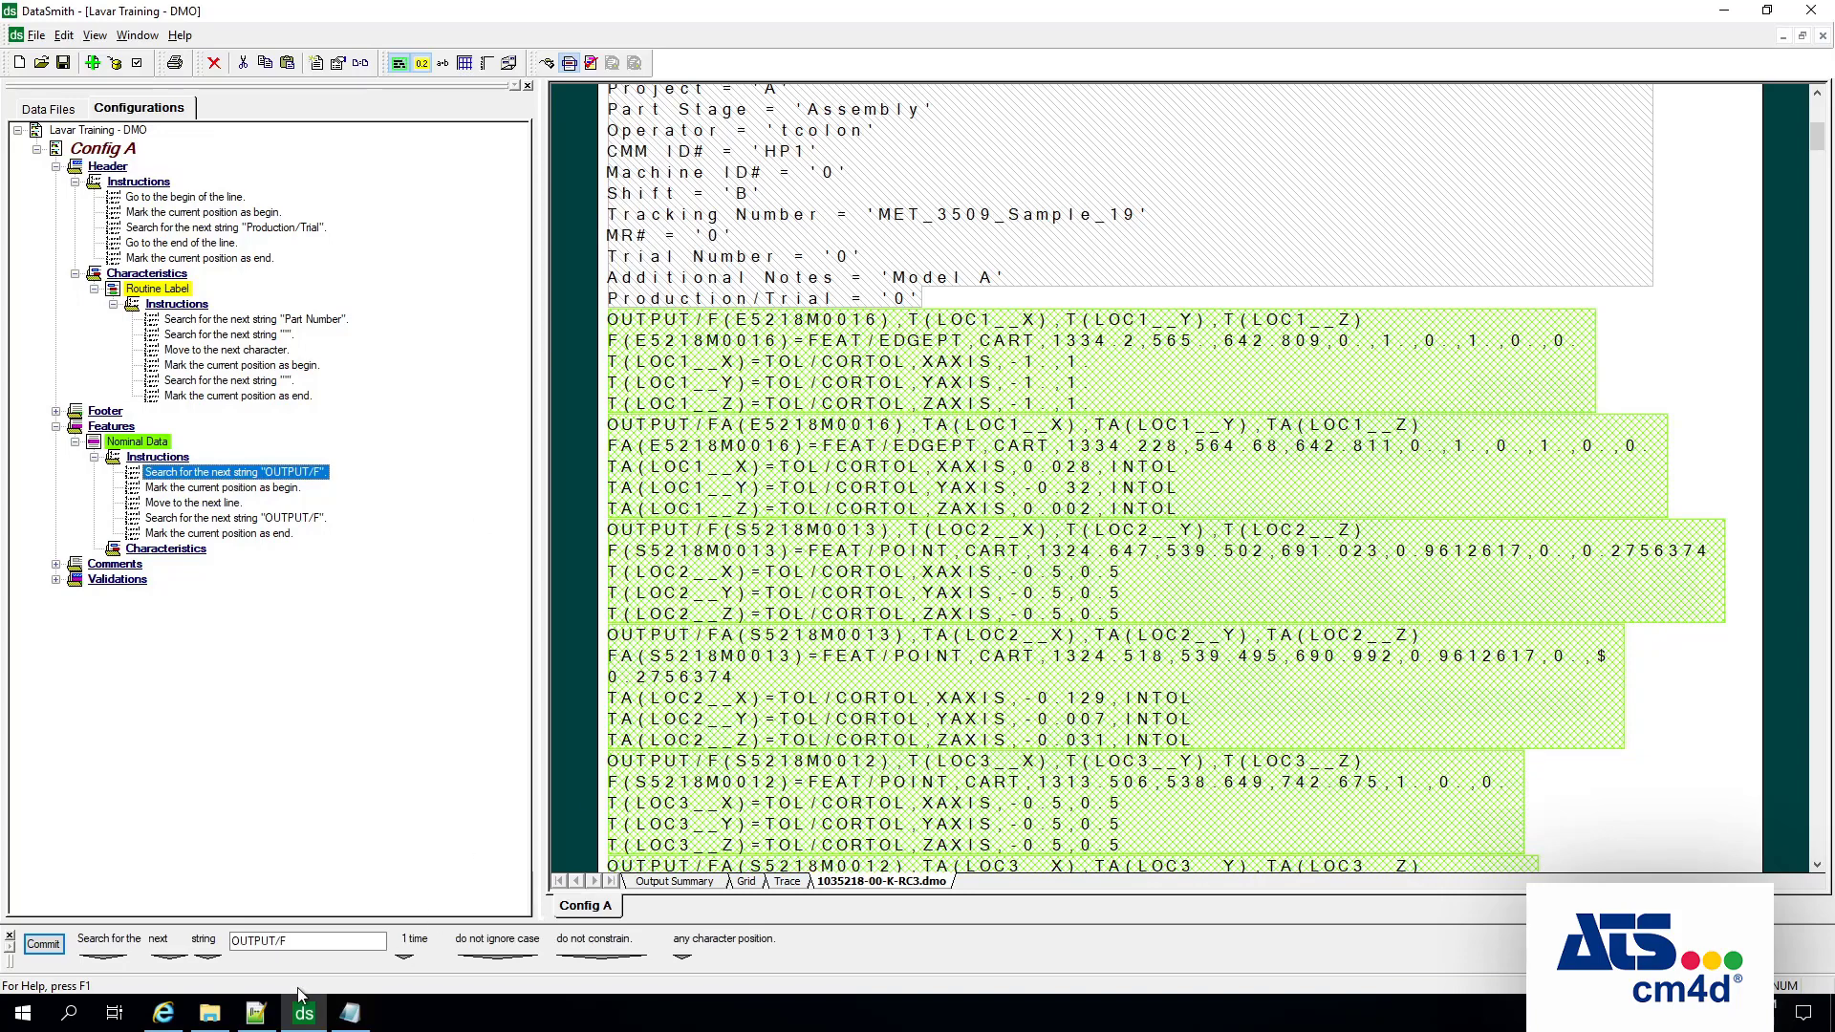
{"action": "left_click", "coordinate": [299, 940]}
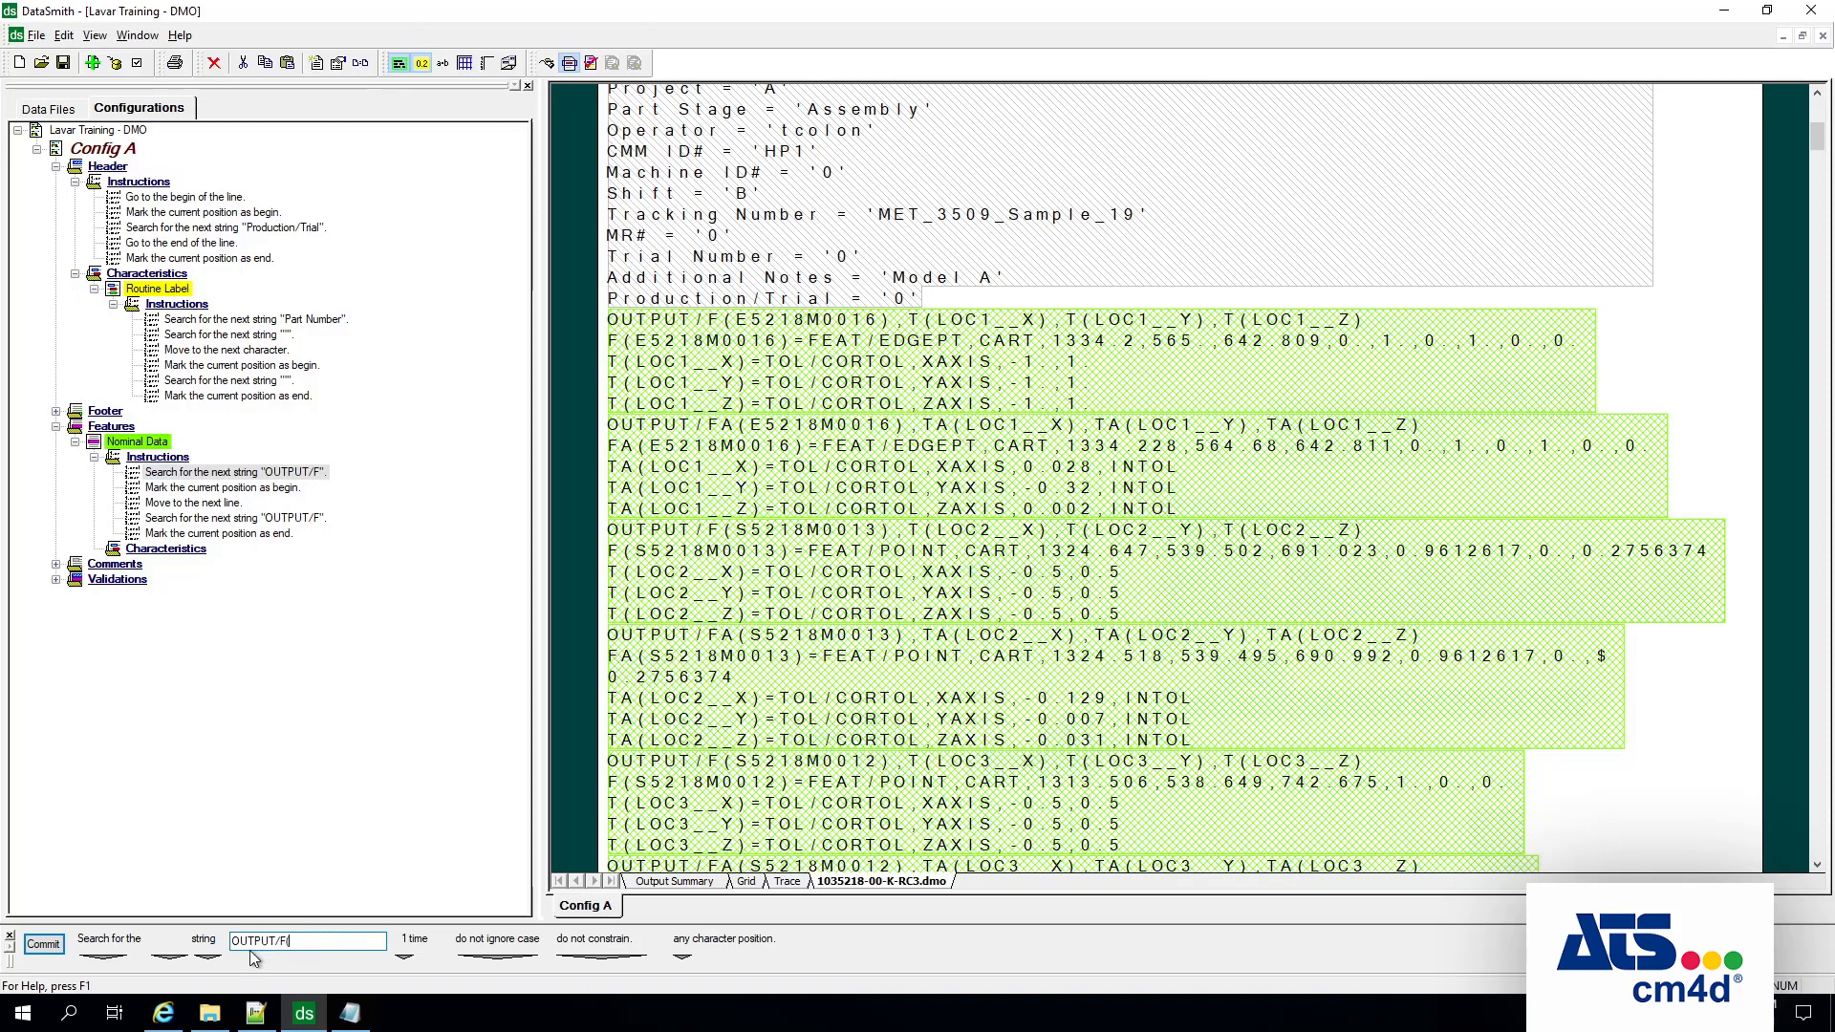
{"action": "left_click", "coordinate": [48, 944]}
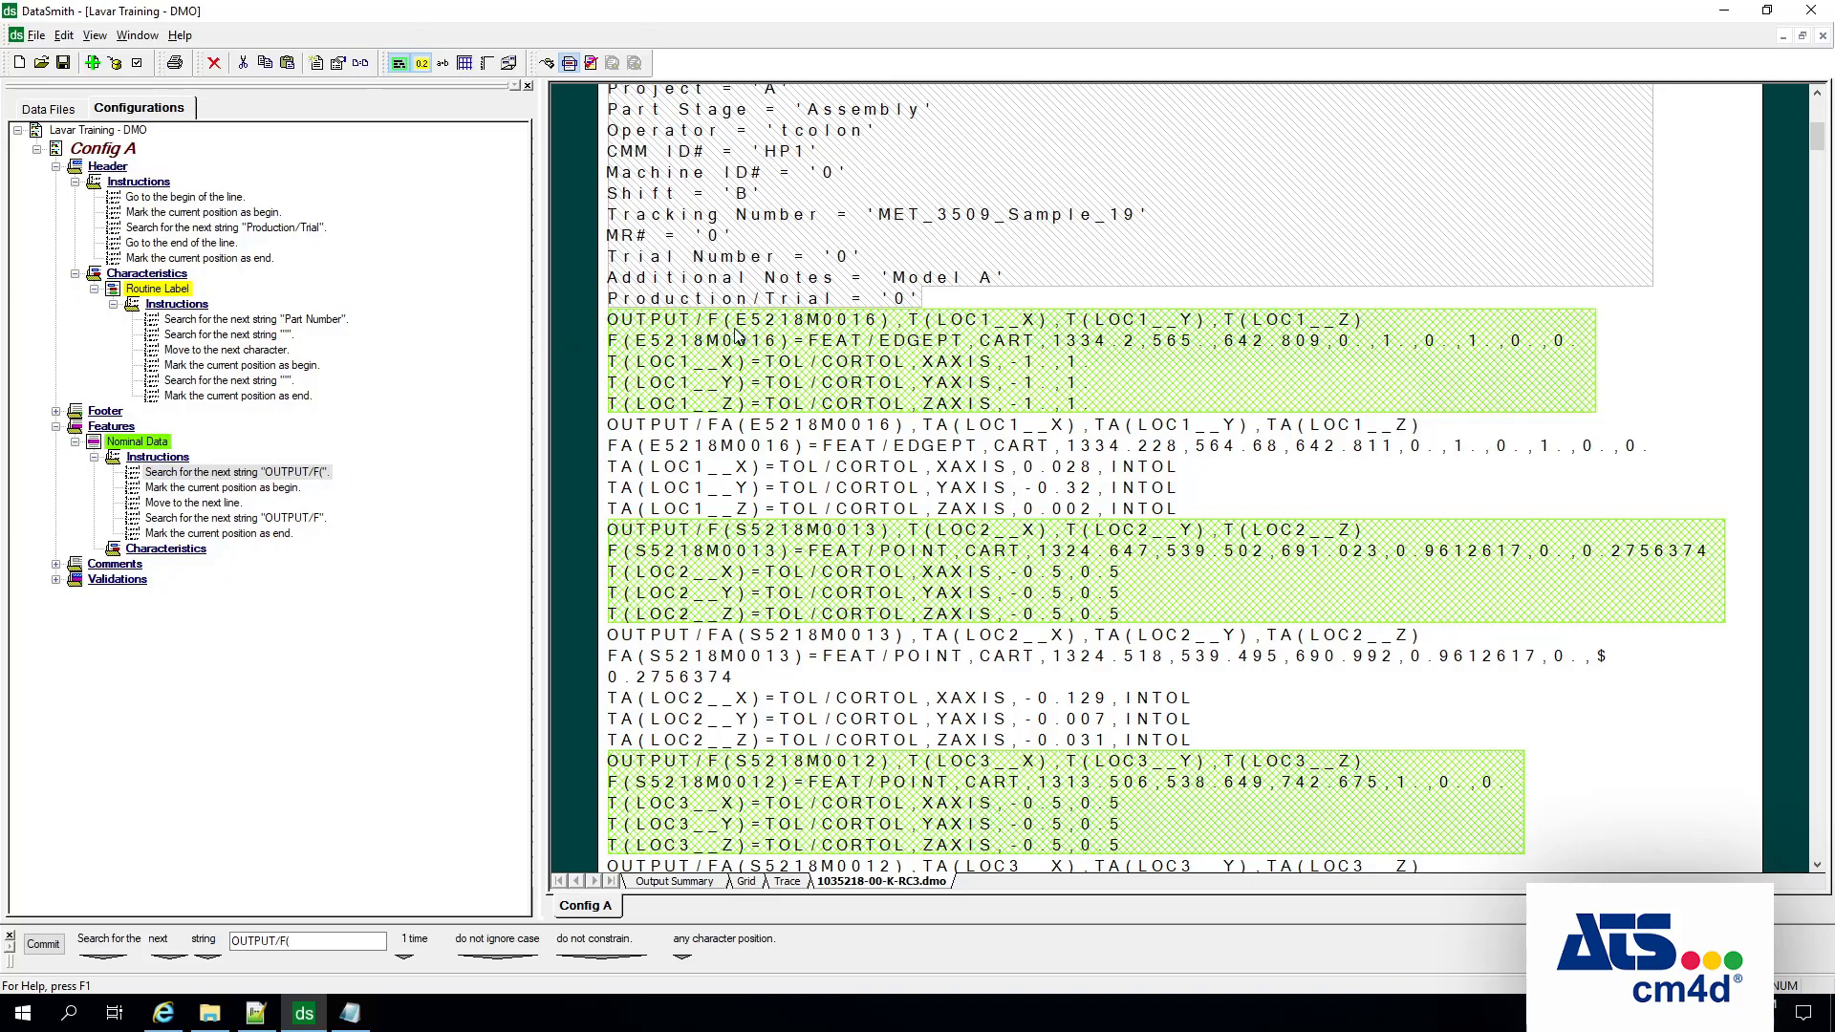
Step: Review the Nominal Data instructions one by one against the marked OUTPUT/F blocks and the OUTPUT/FA lines in the DMO file
{"action": "left_click", "coordinate": [287, 520]}
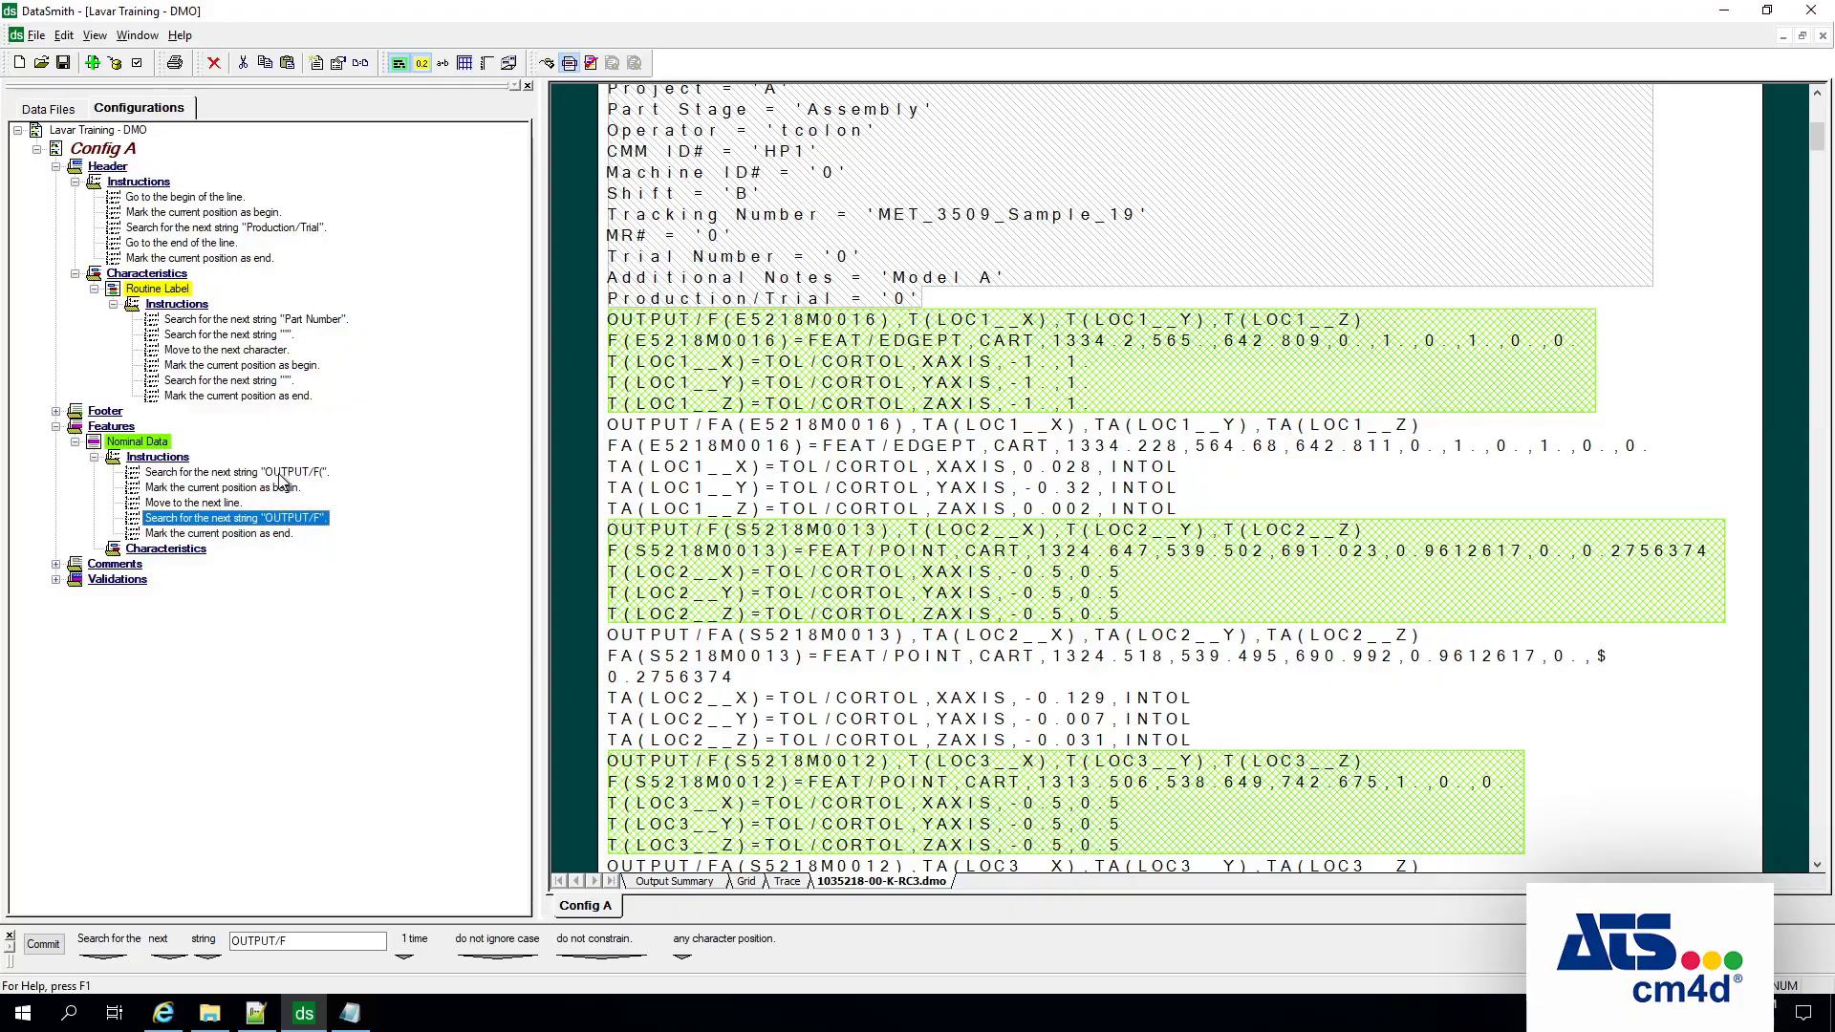
{"action": "mouse_move", "coordinate": [1813, 141]}
{"action": "left_mouse_down"}
{"action": "mouse_move", "coordinate": [1828, 884]}
{"action": "mouse_move", "coordinate": [1819, 99]}
{"action": "mouse_move", "coordinate": [1821, 132]}
{"action": "left_mouse_up"}
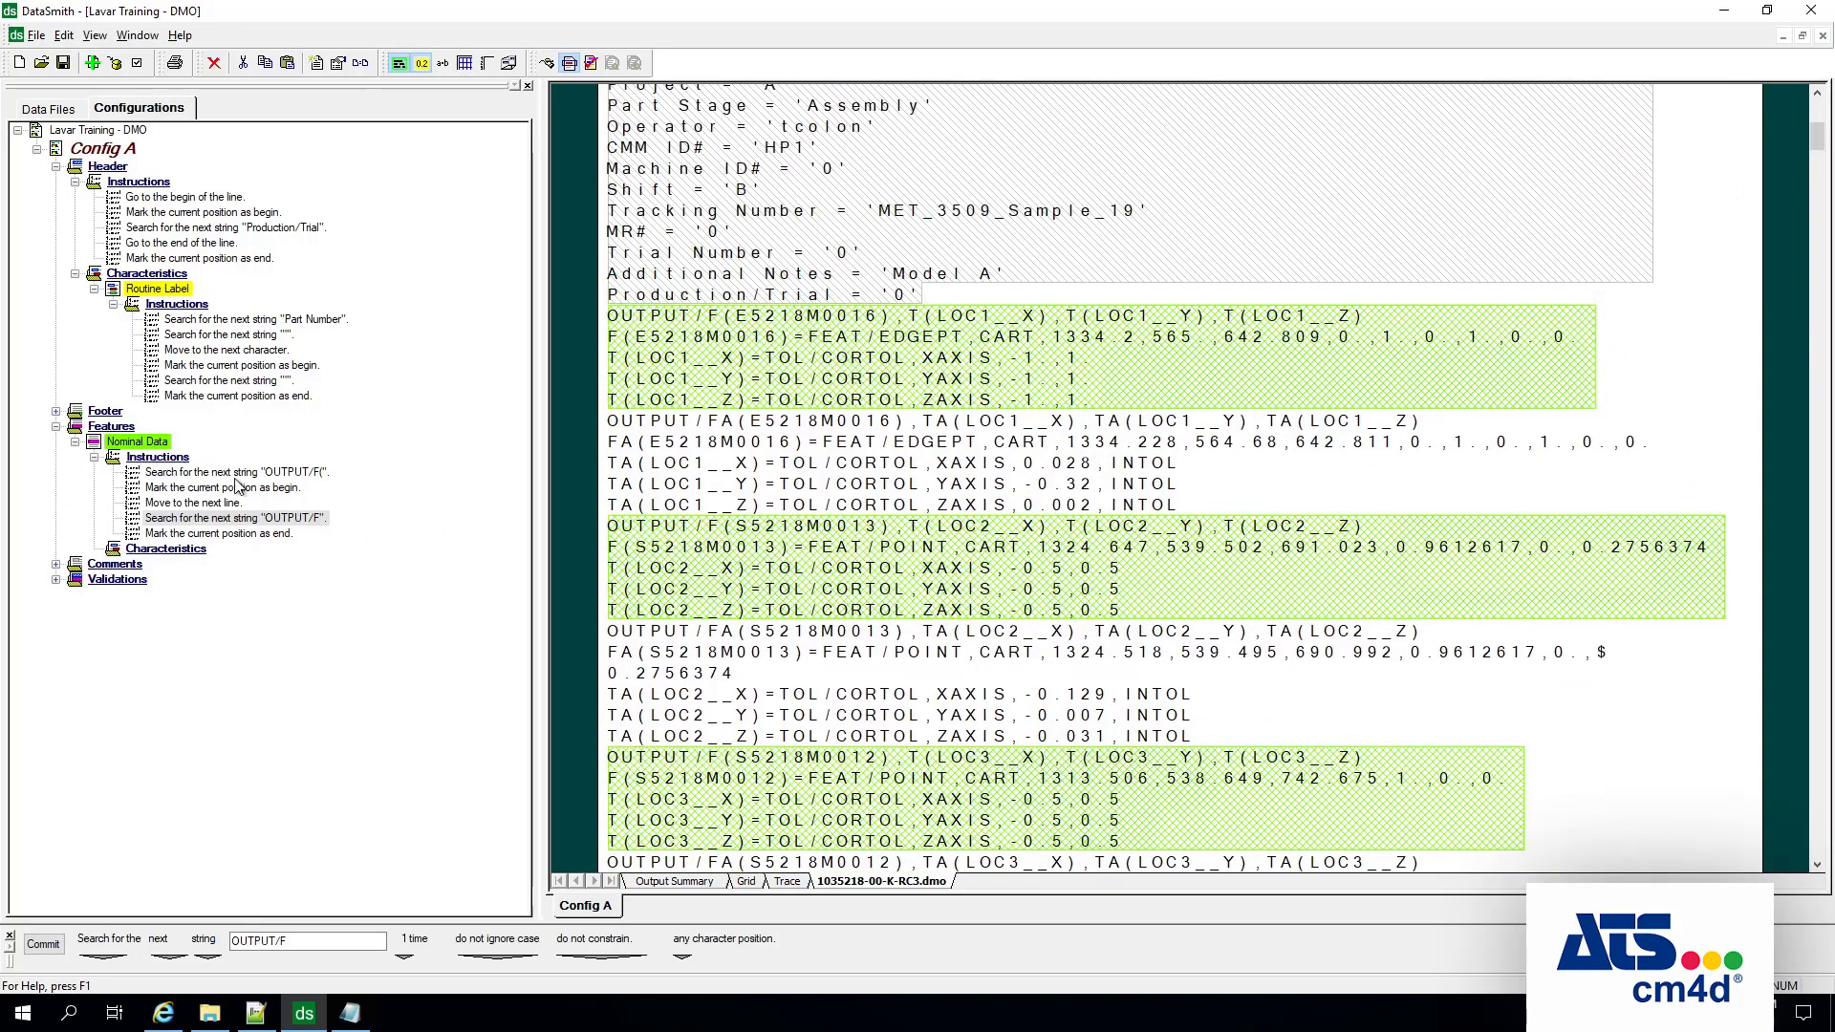
{"action": "left_click", "coordinate": [271, 489]}
{"action": "left_click", "coordinate": [272, 473]}
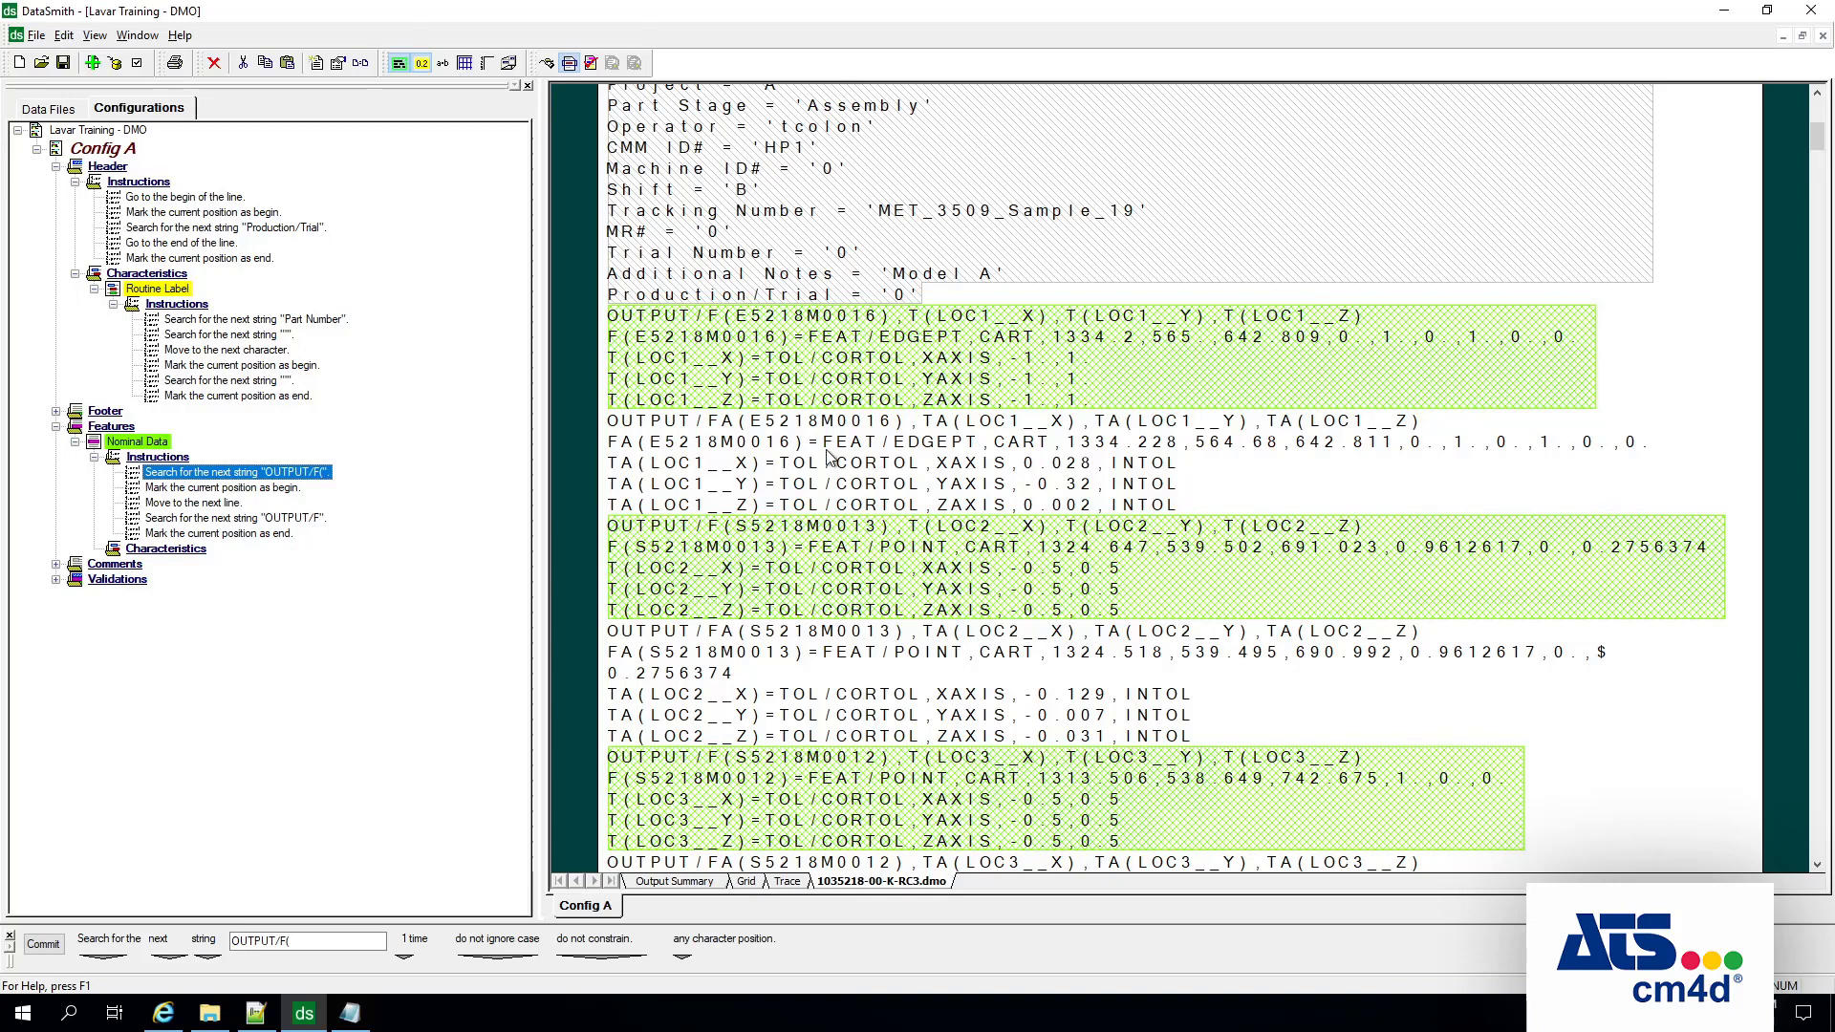
{"action": "left_click", "coordinate": [925, 304]}
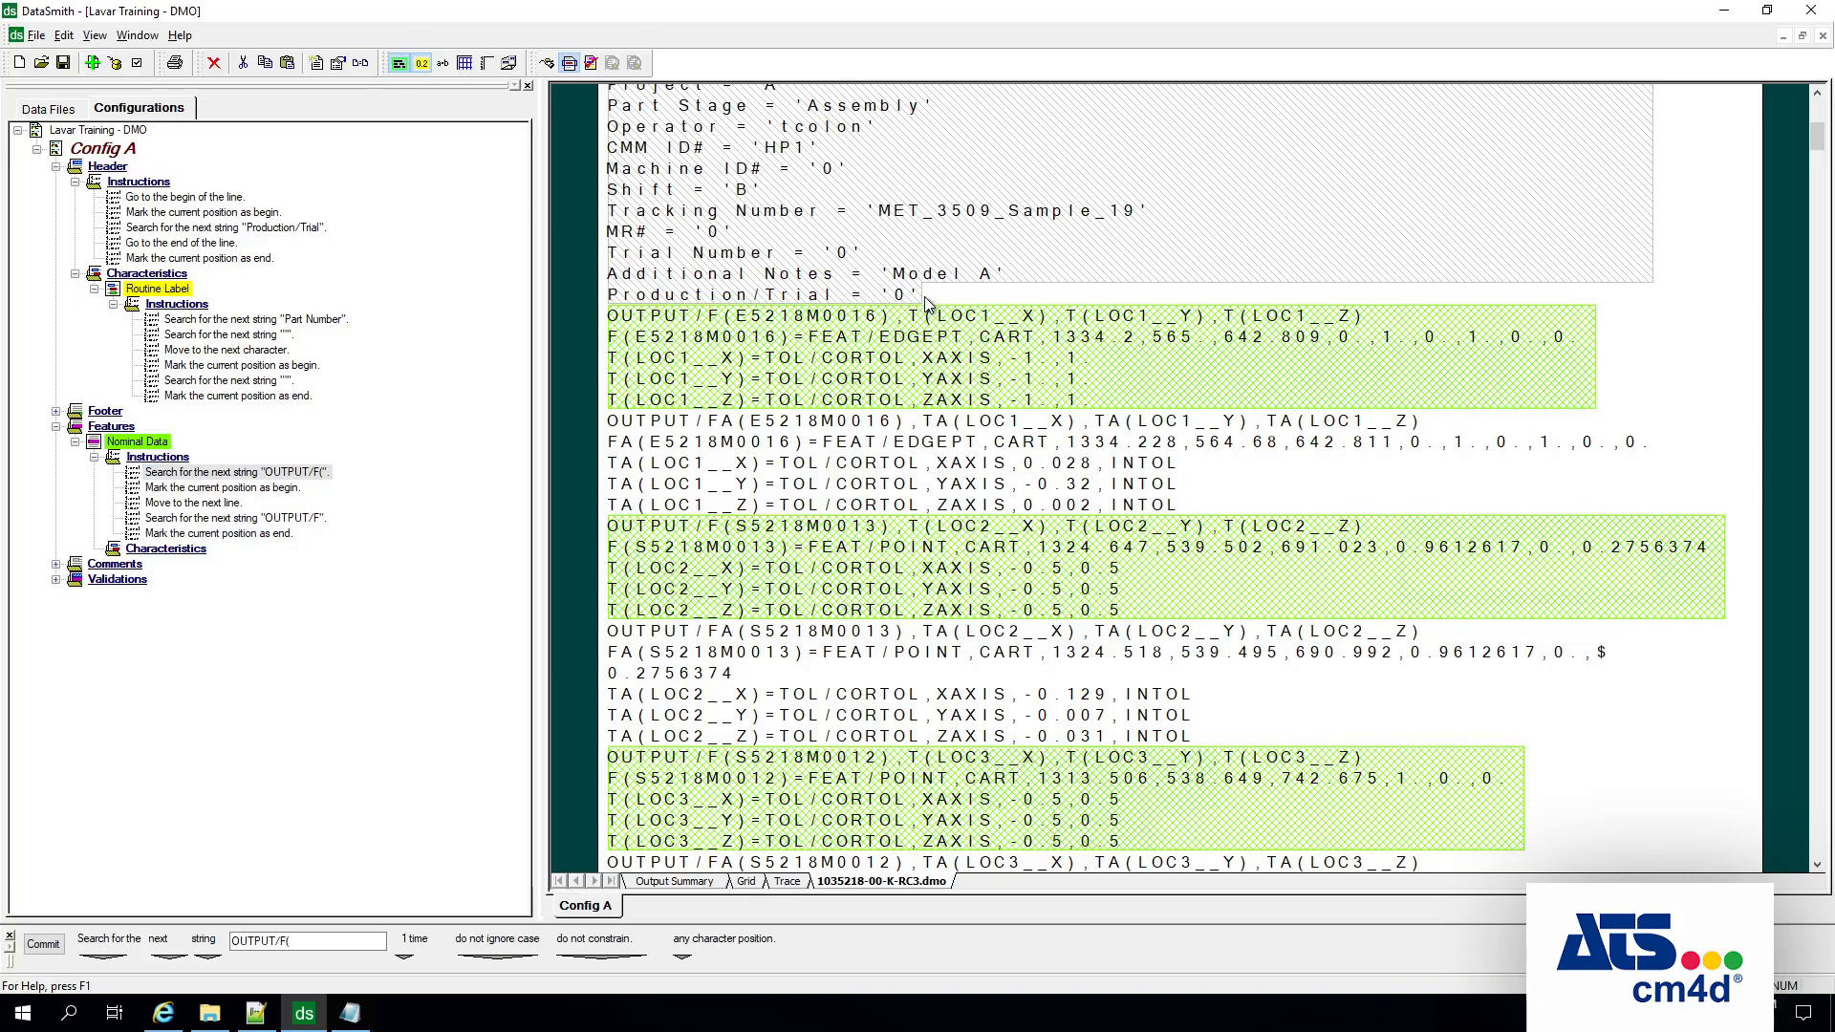
{"action": "left_click", "coordinate": [275, 477]}
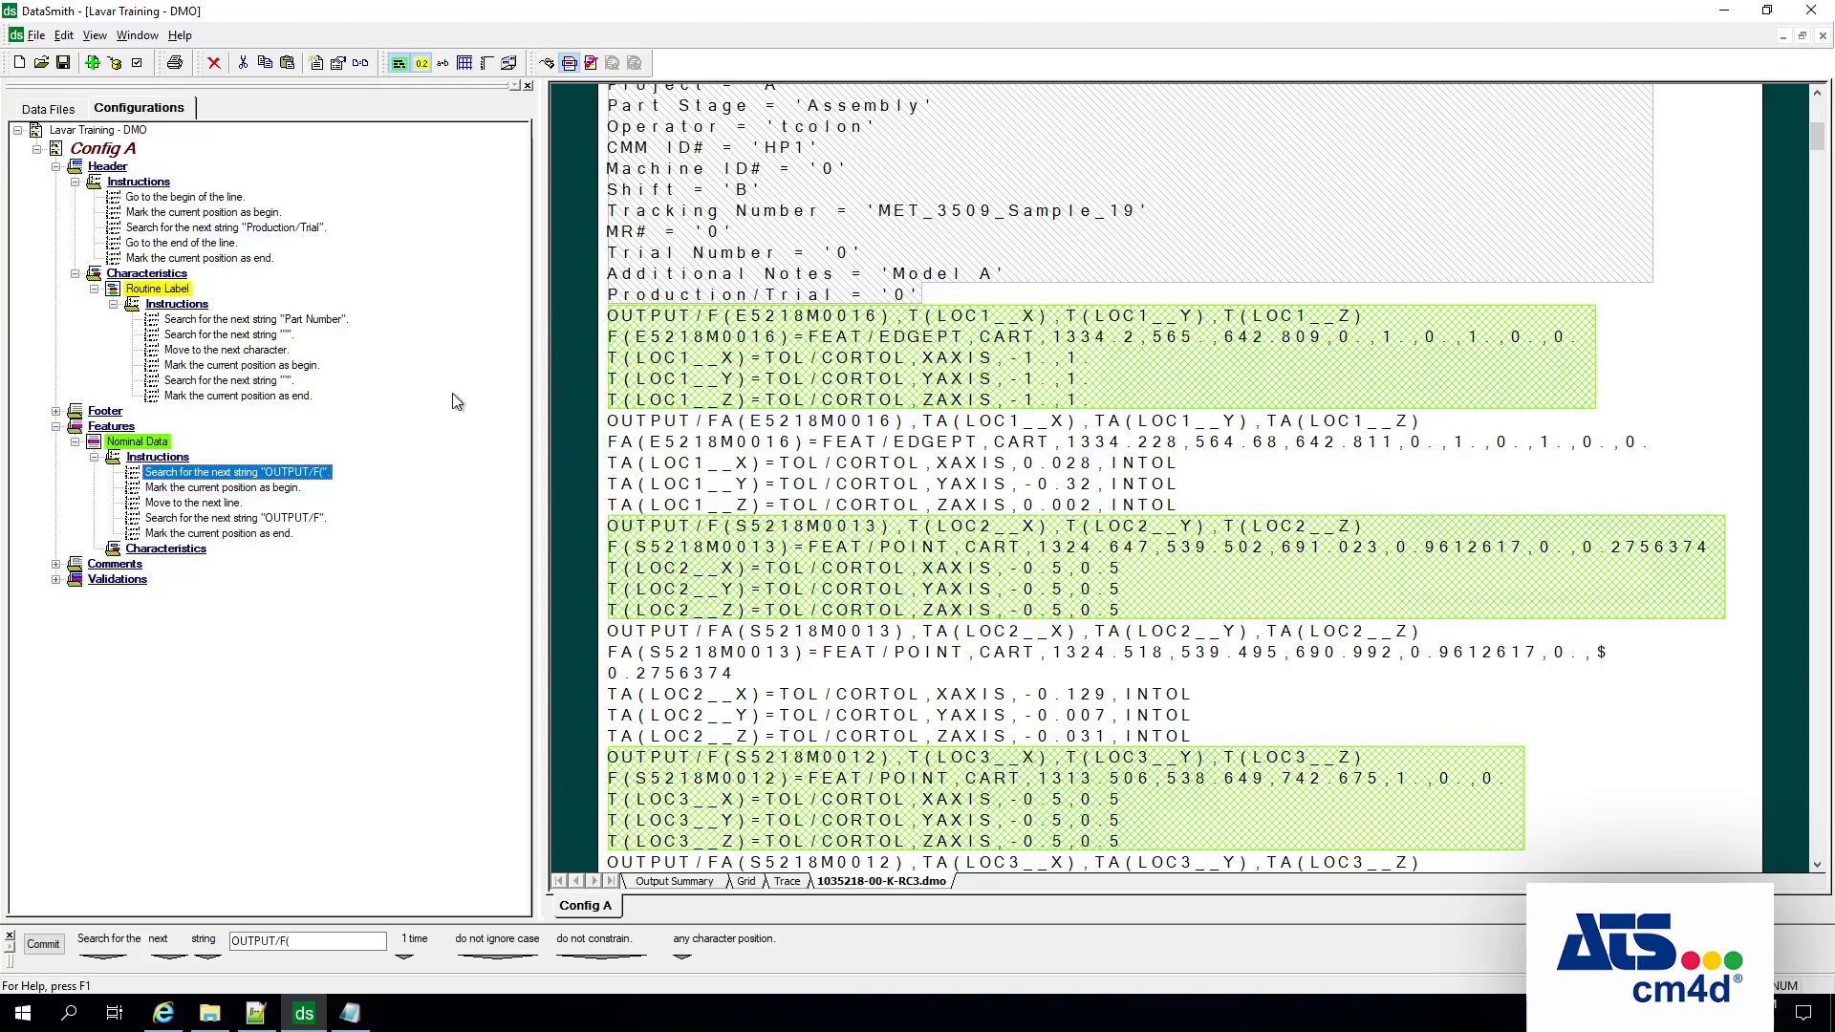
{"action": "left_click", "coordinate": [252, 491]}
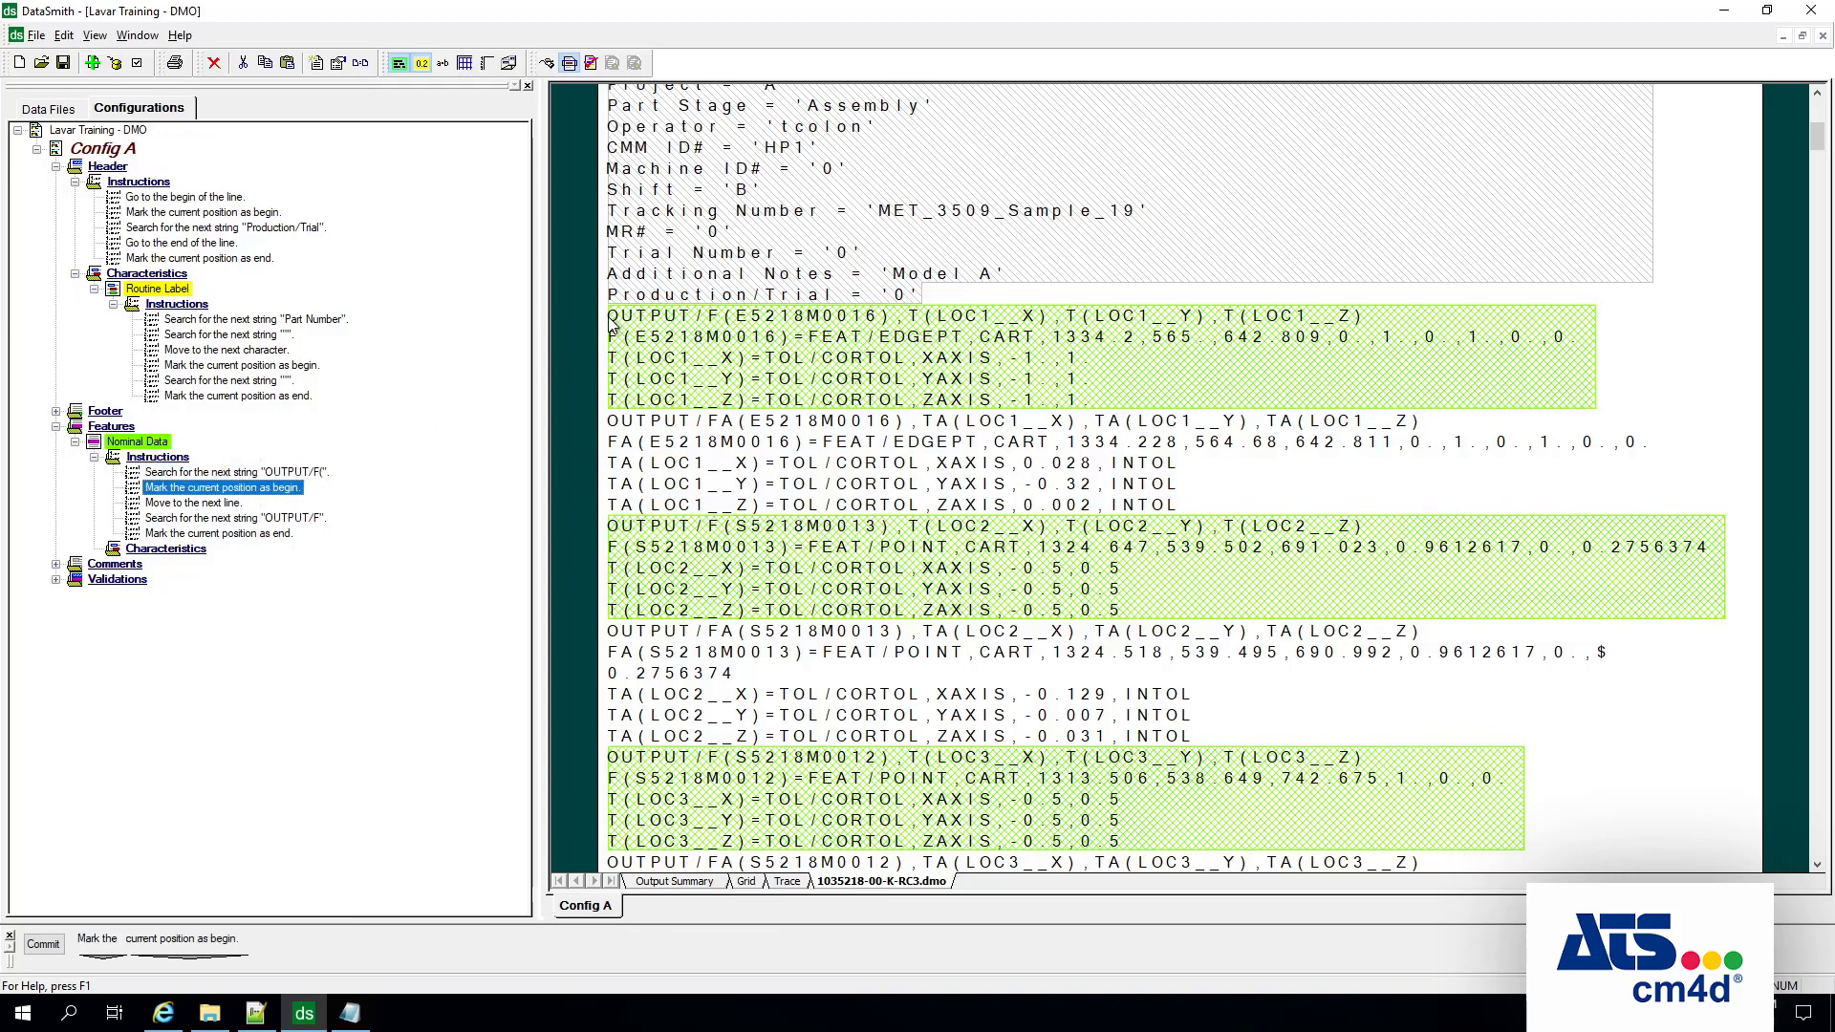
{"action": "left_click", "coordinate": [207, 503]}
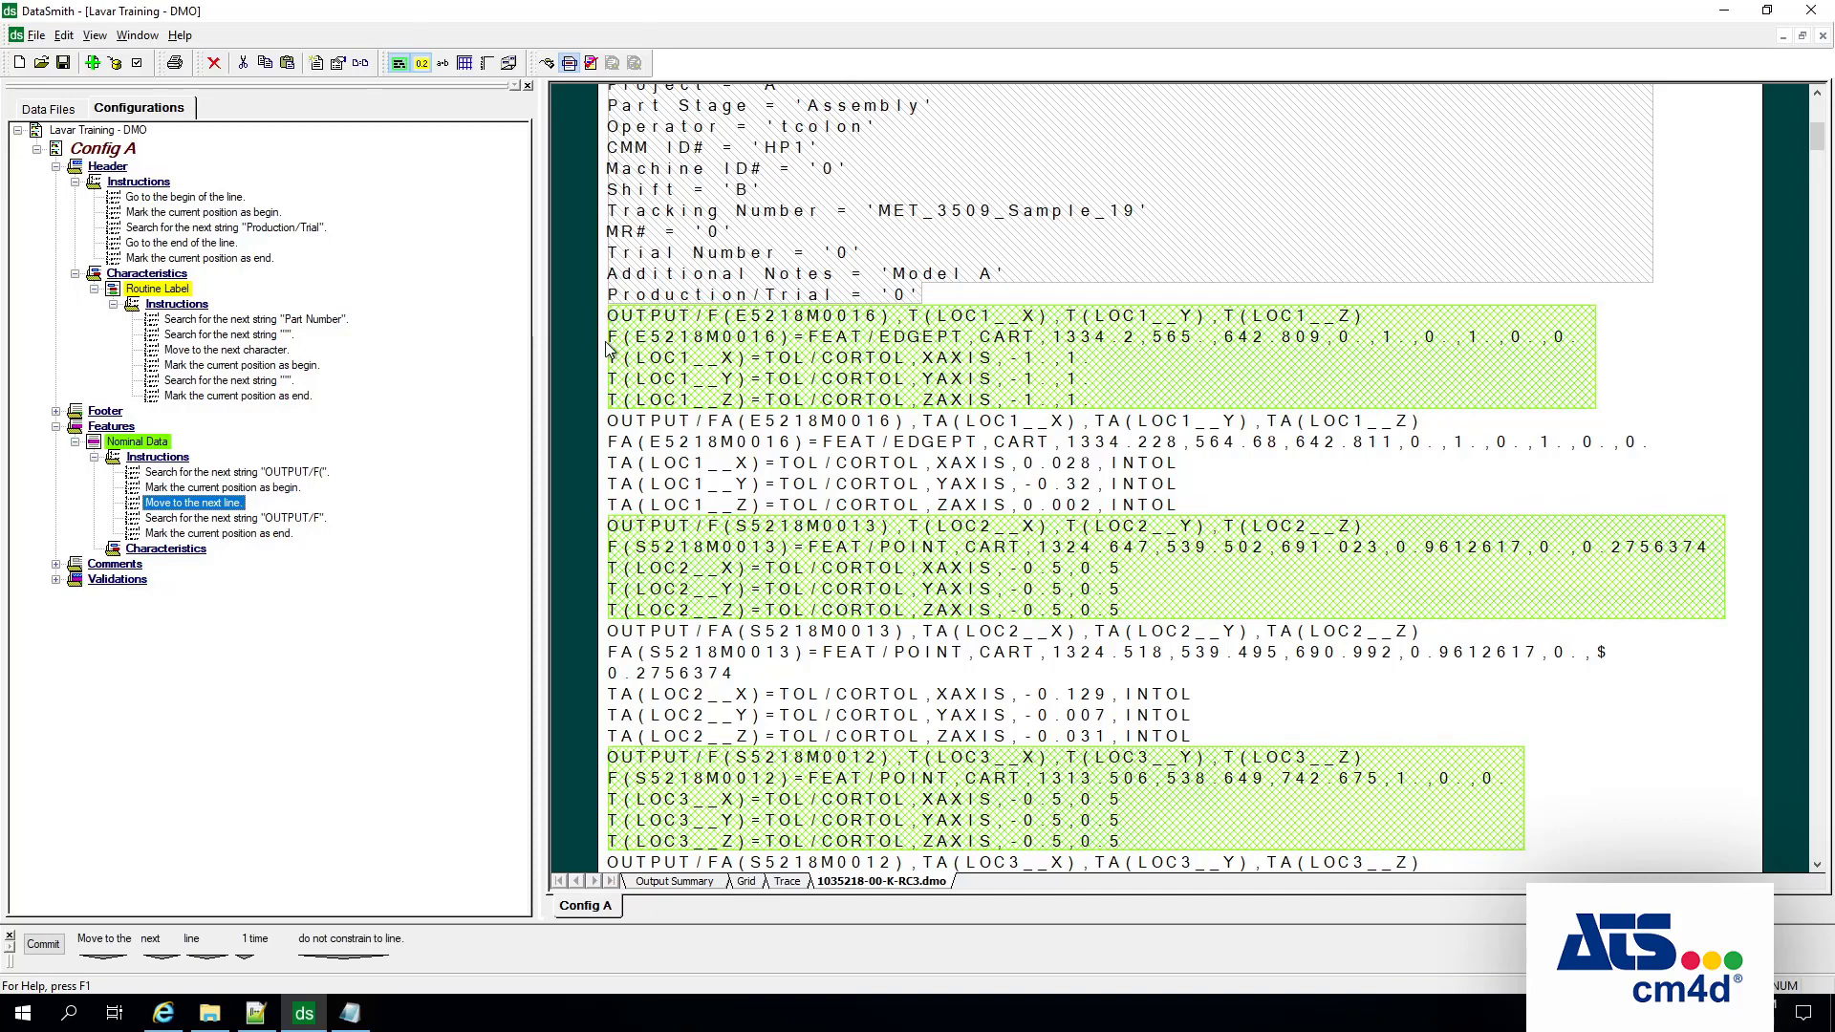
{"action": "left_click", "coordinate": [256, 522]}
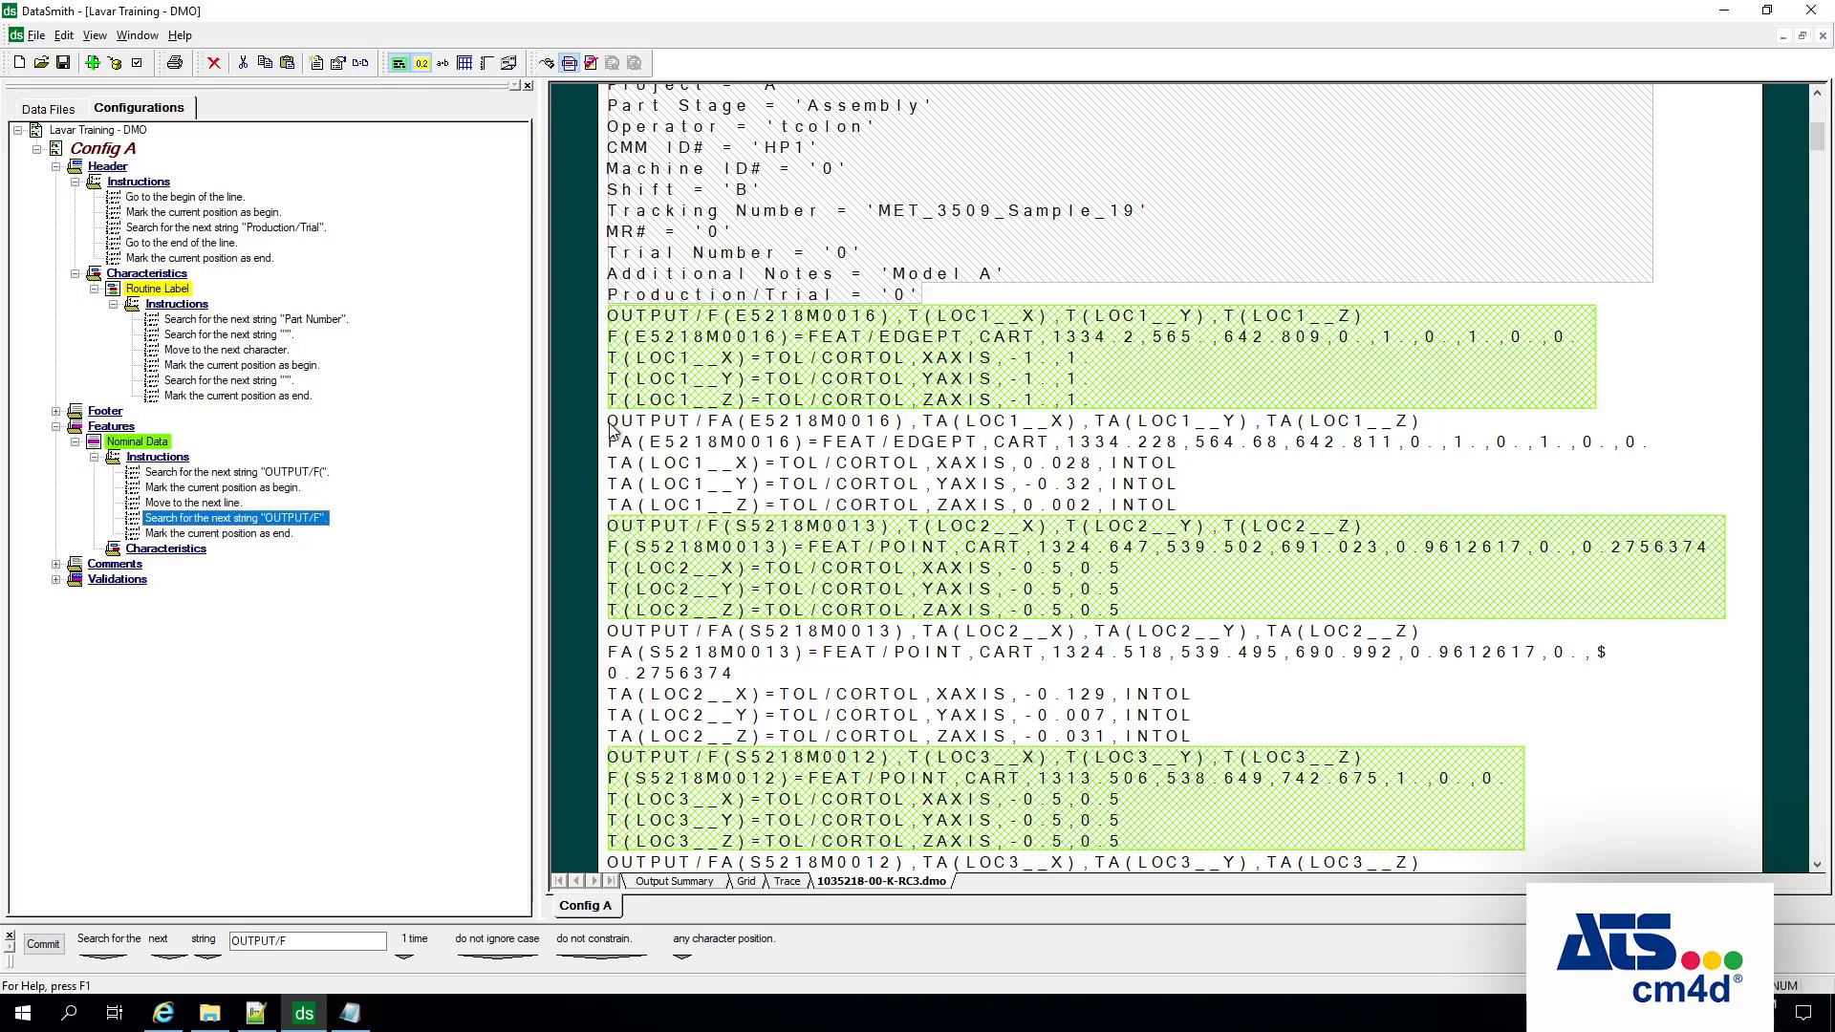
{"action": "left_click", "coordinate": [244, 534]}
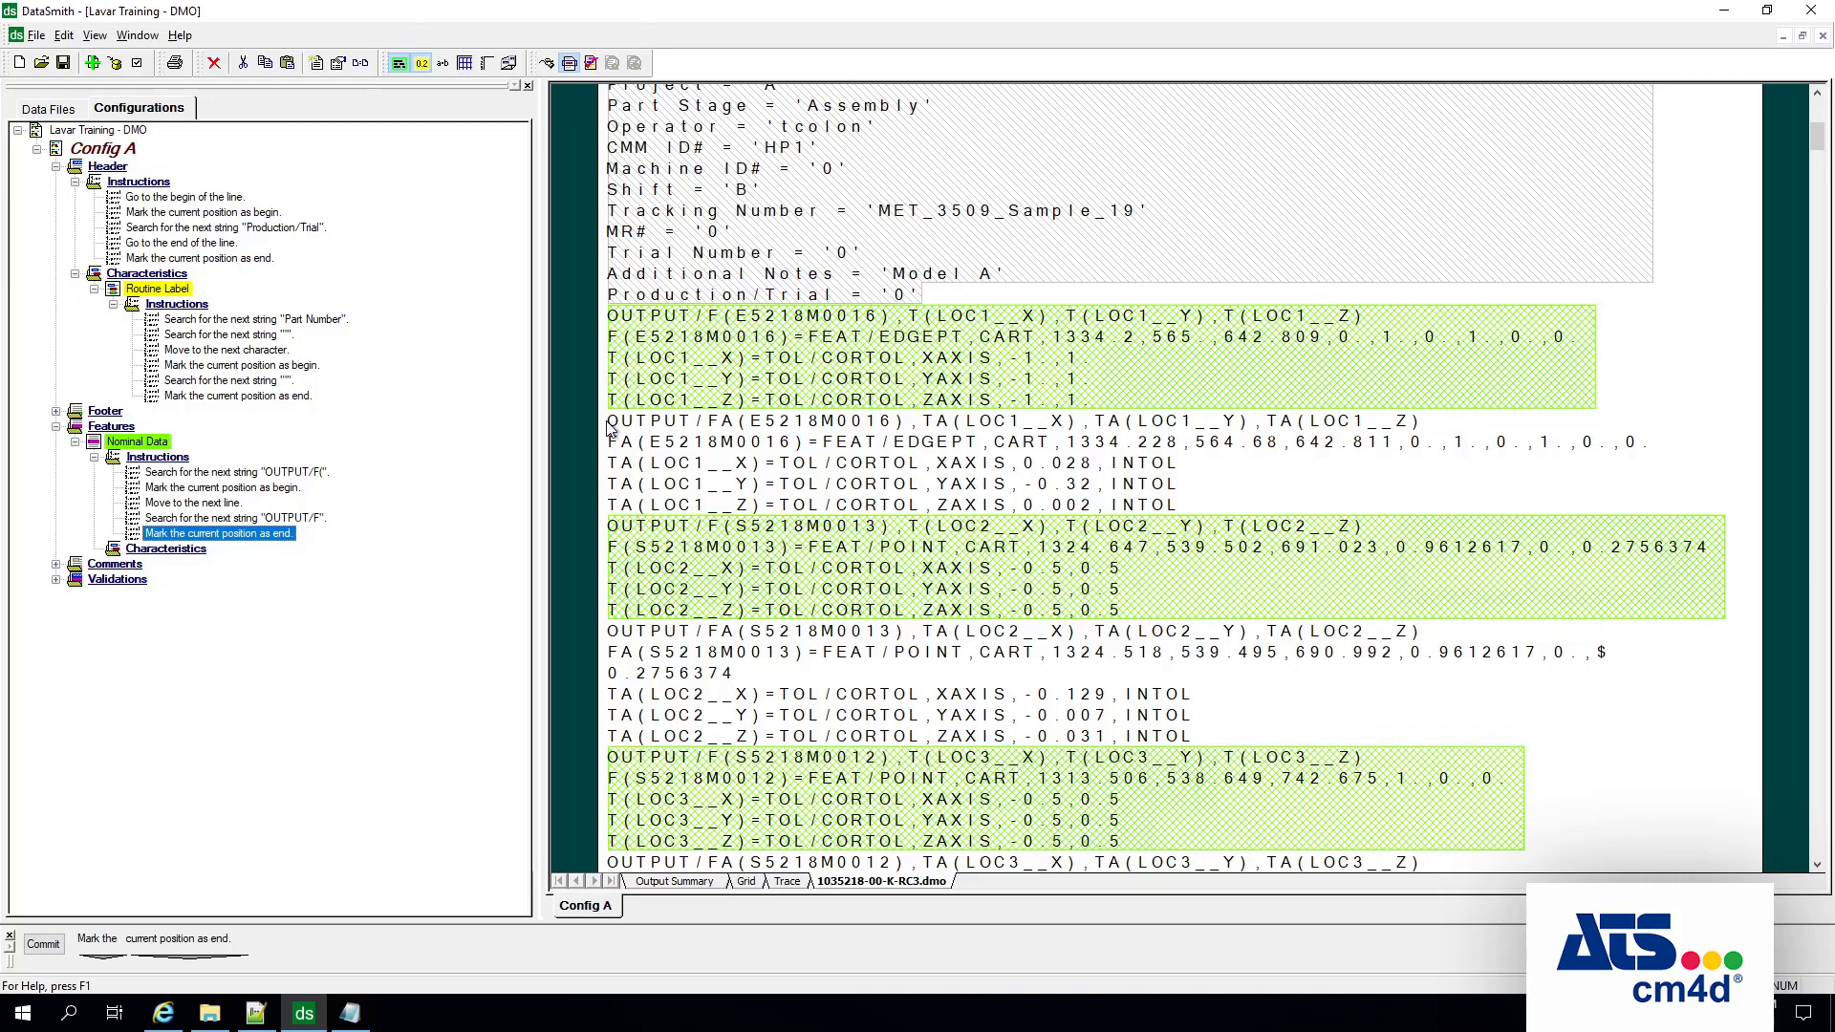
Step: Trace the Nominal Data instructions again in order, checking how each one moves through the successive OUTPUT/F( blocks of the DMO file
{"action": "left_click", "coordinate": [298, 478]}
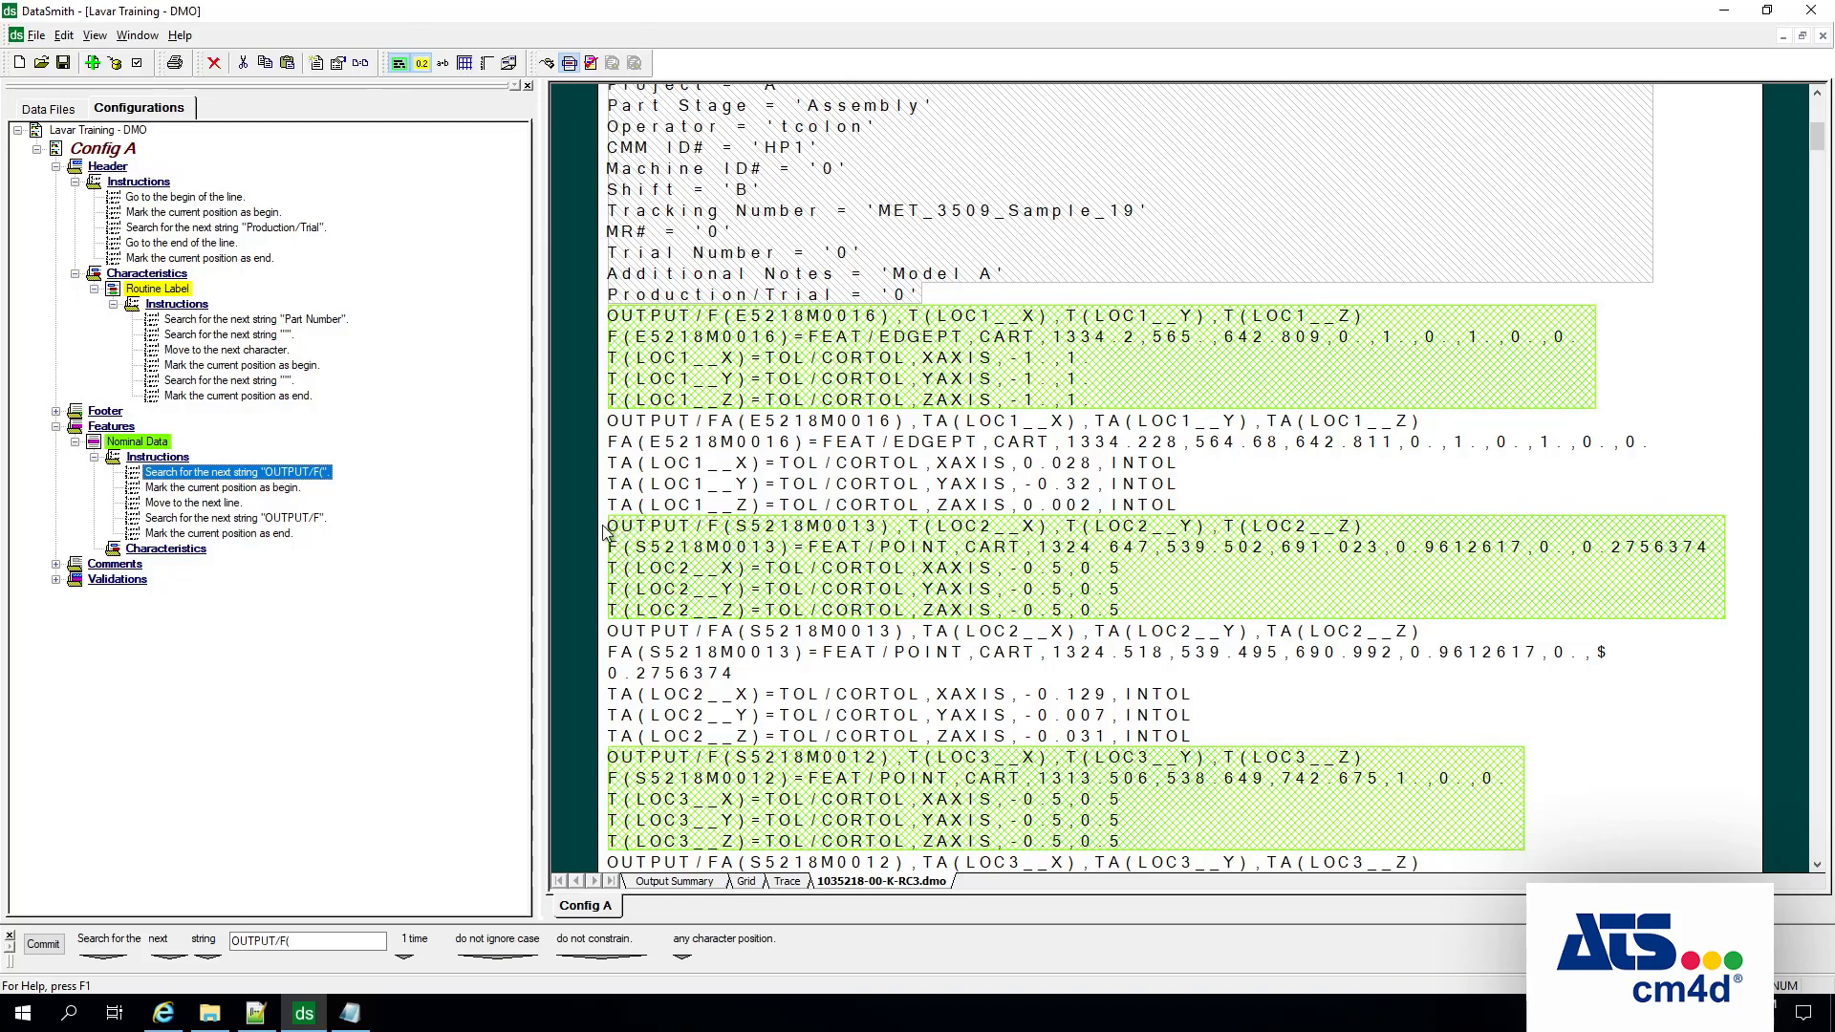
{"action": "left_click", "coordinate": [230, 491]}
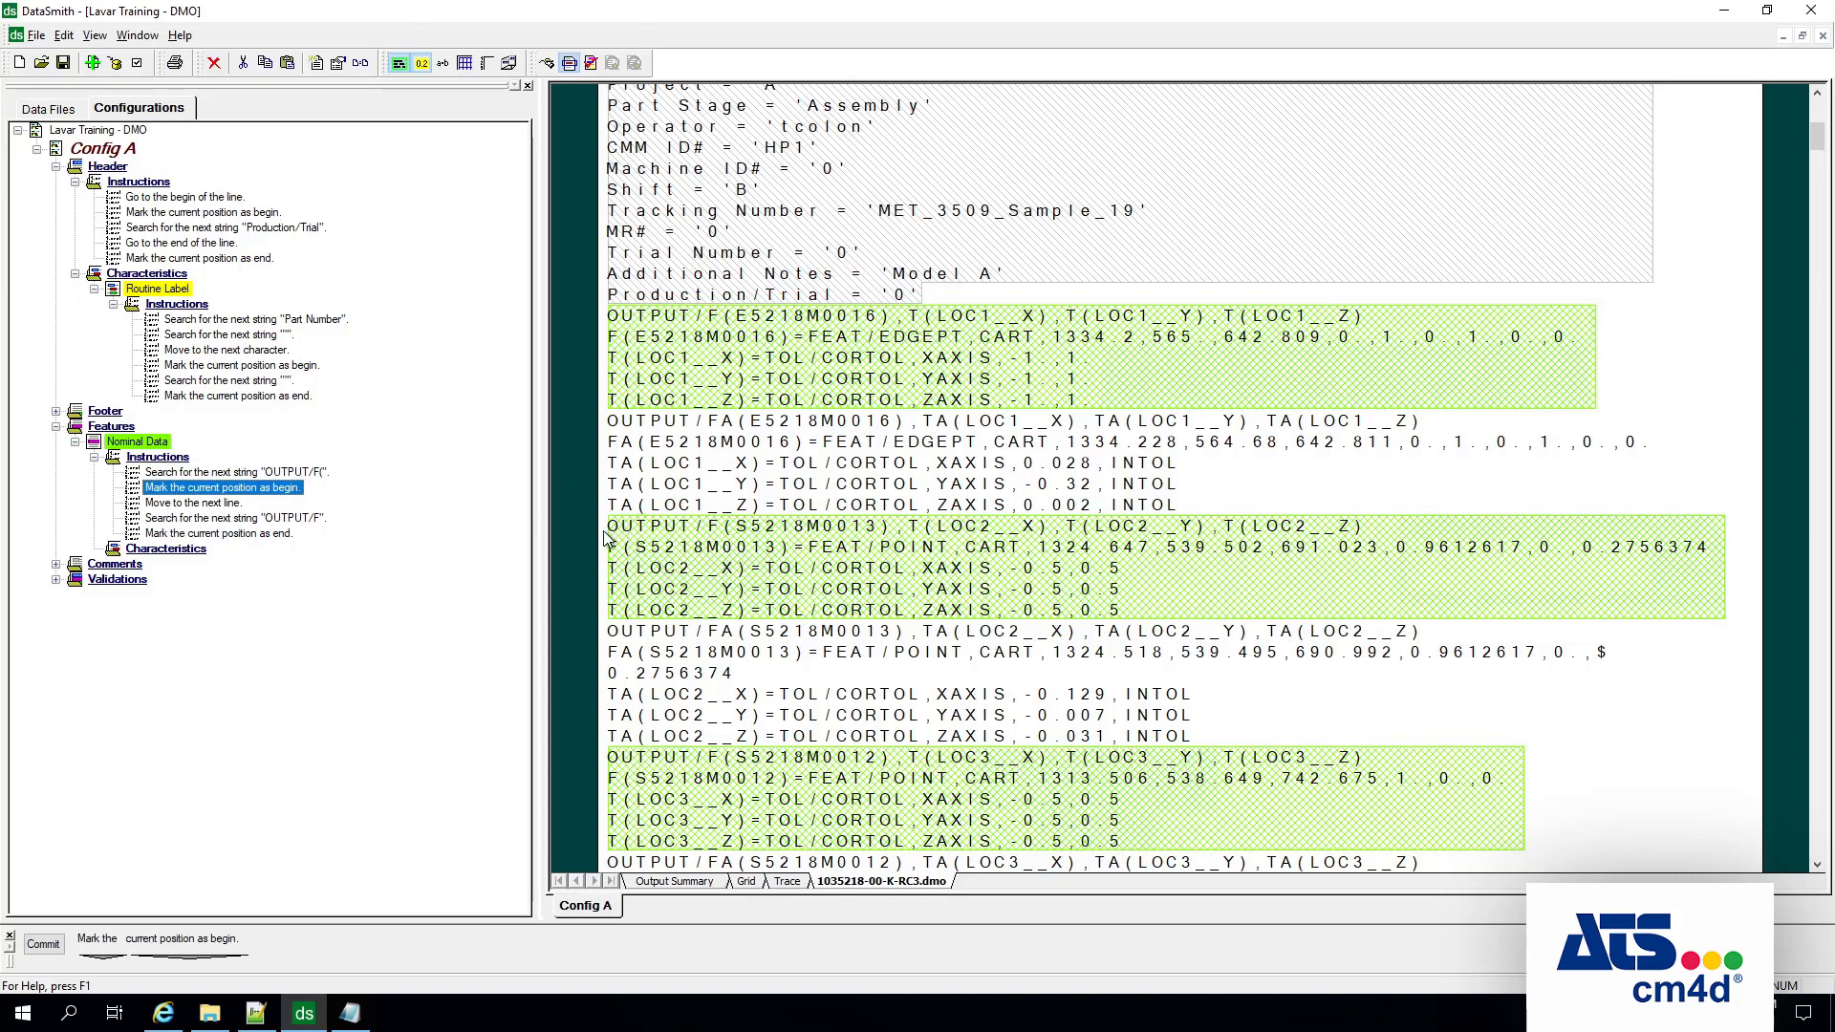
{"action": "left_click", "coordinate": [196, 504]}
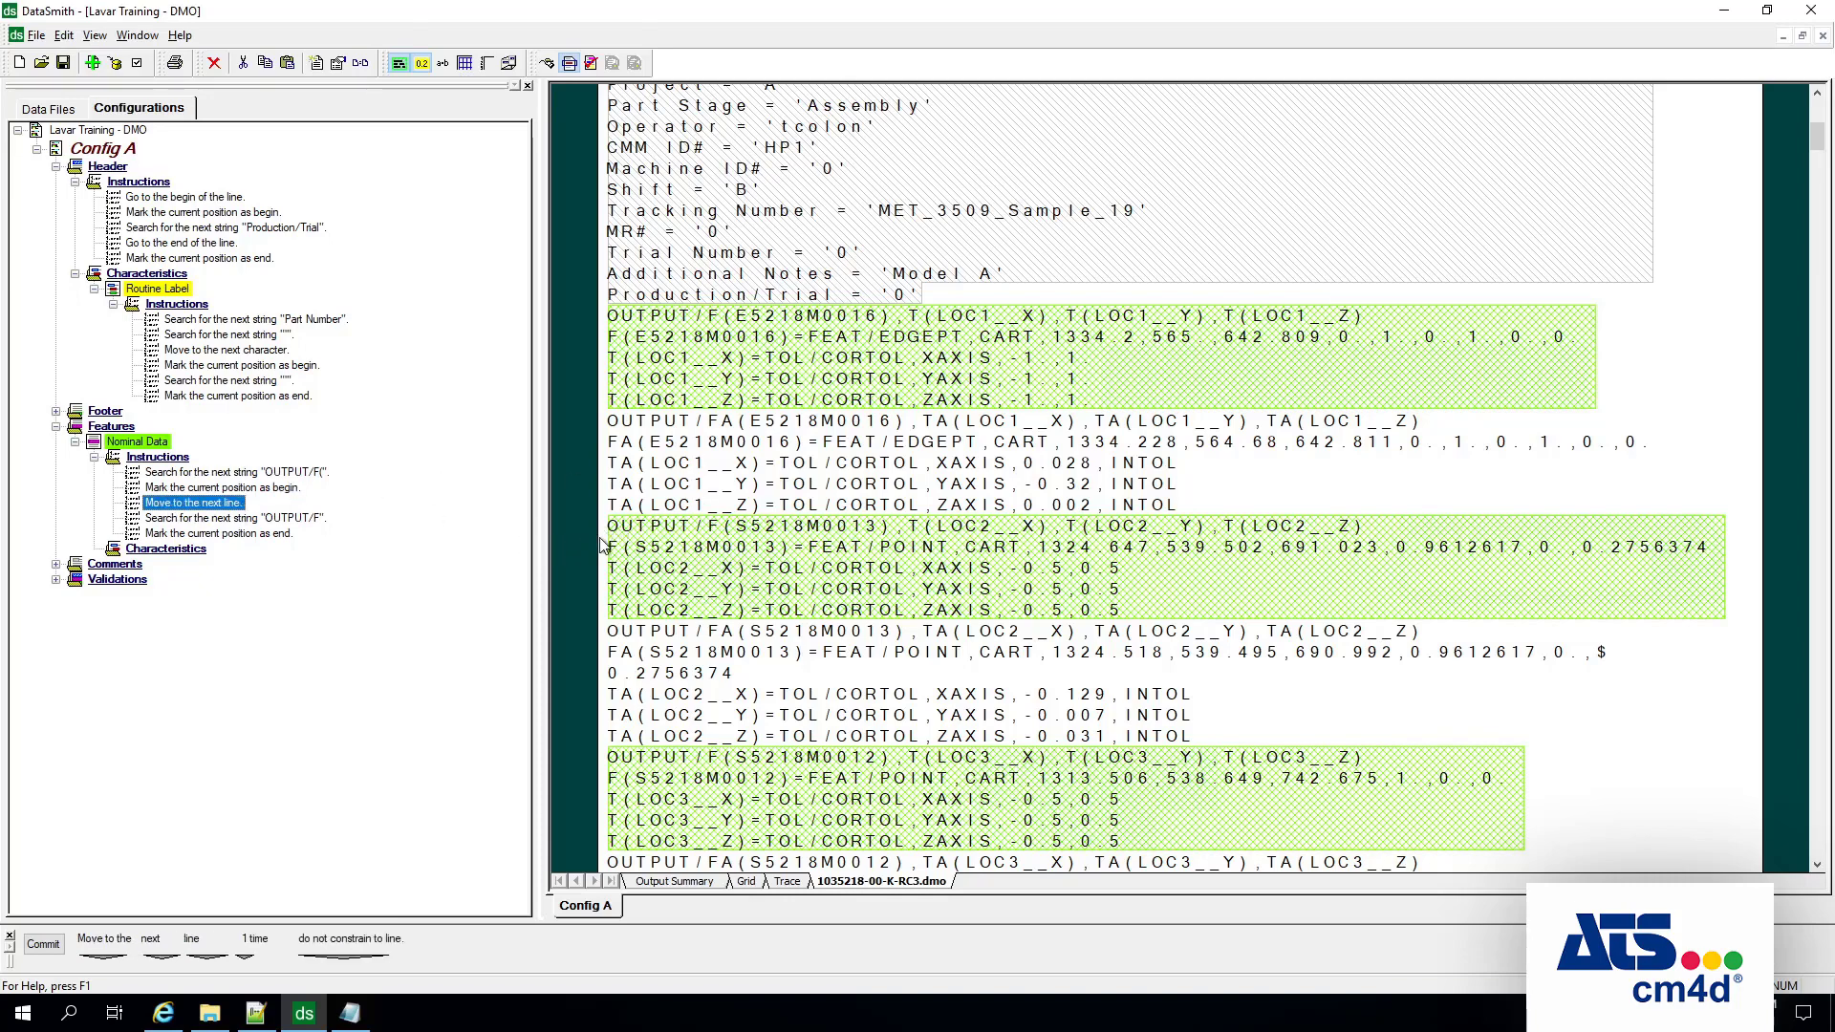
{"action": "left_click", "coordinate": [267, 518]}
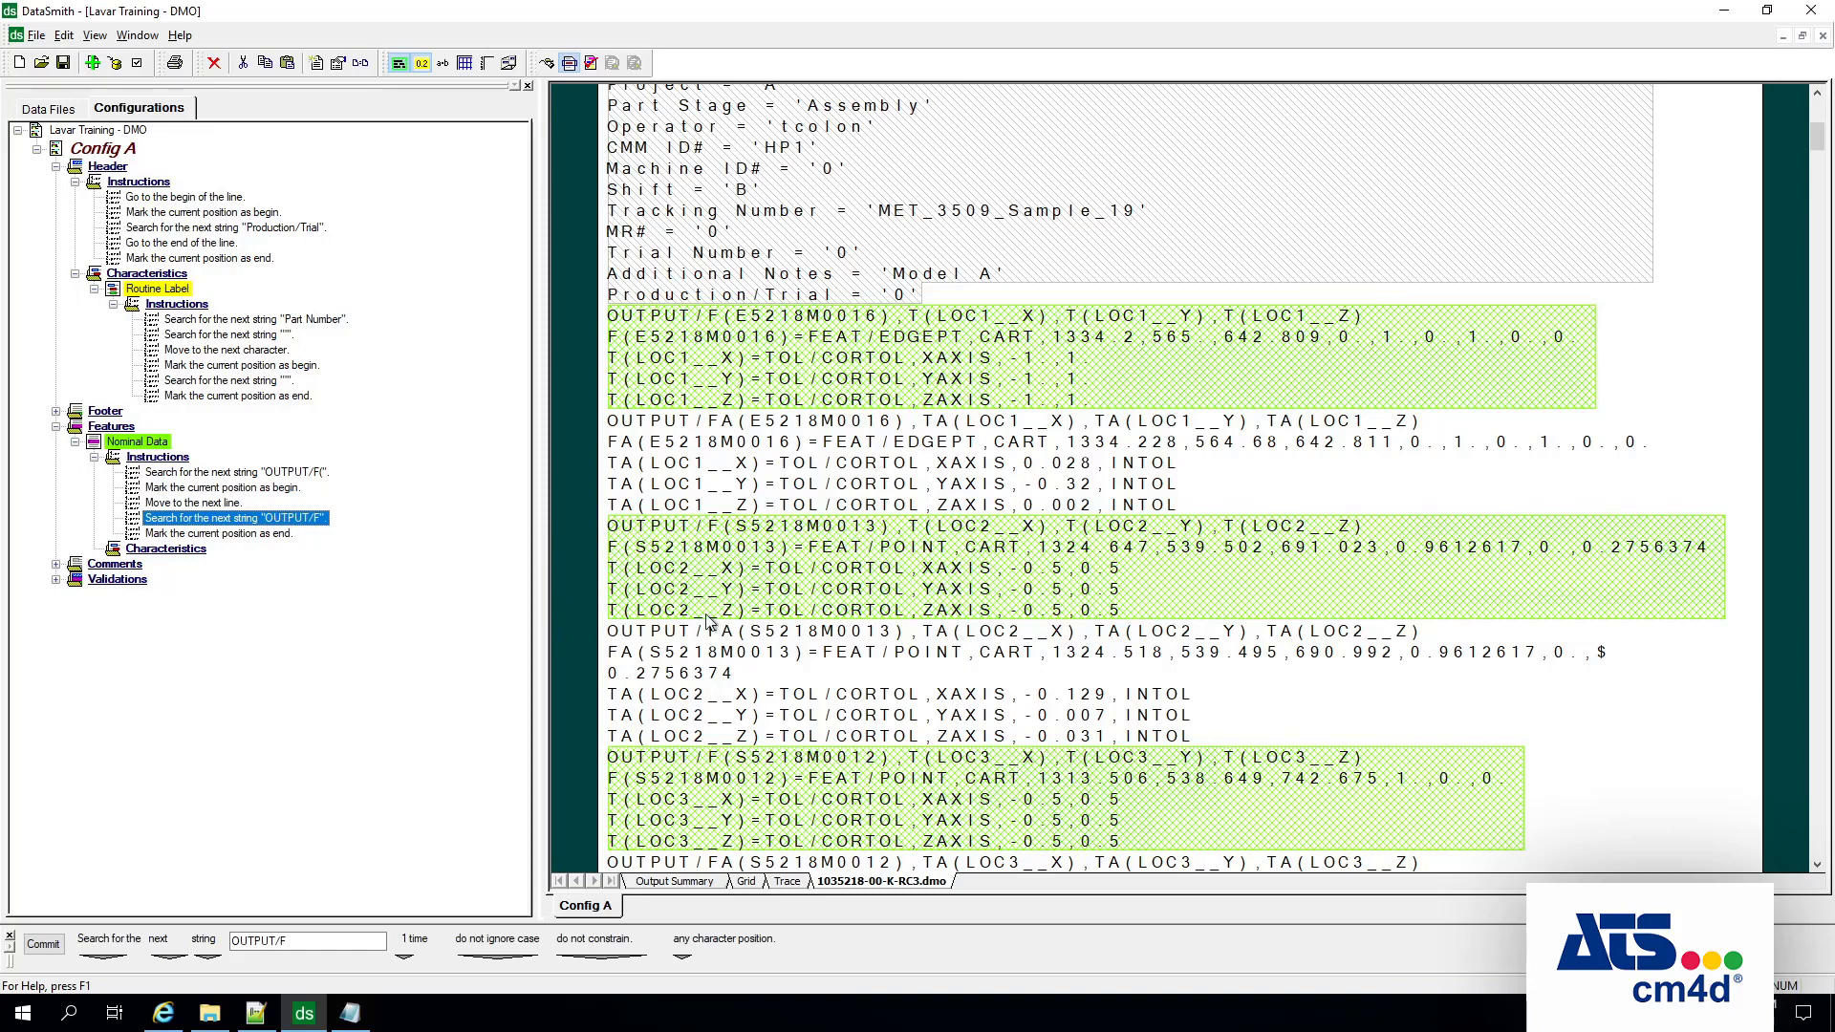
{"action": "left_click", "coordinate": [268, 474]}
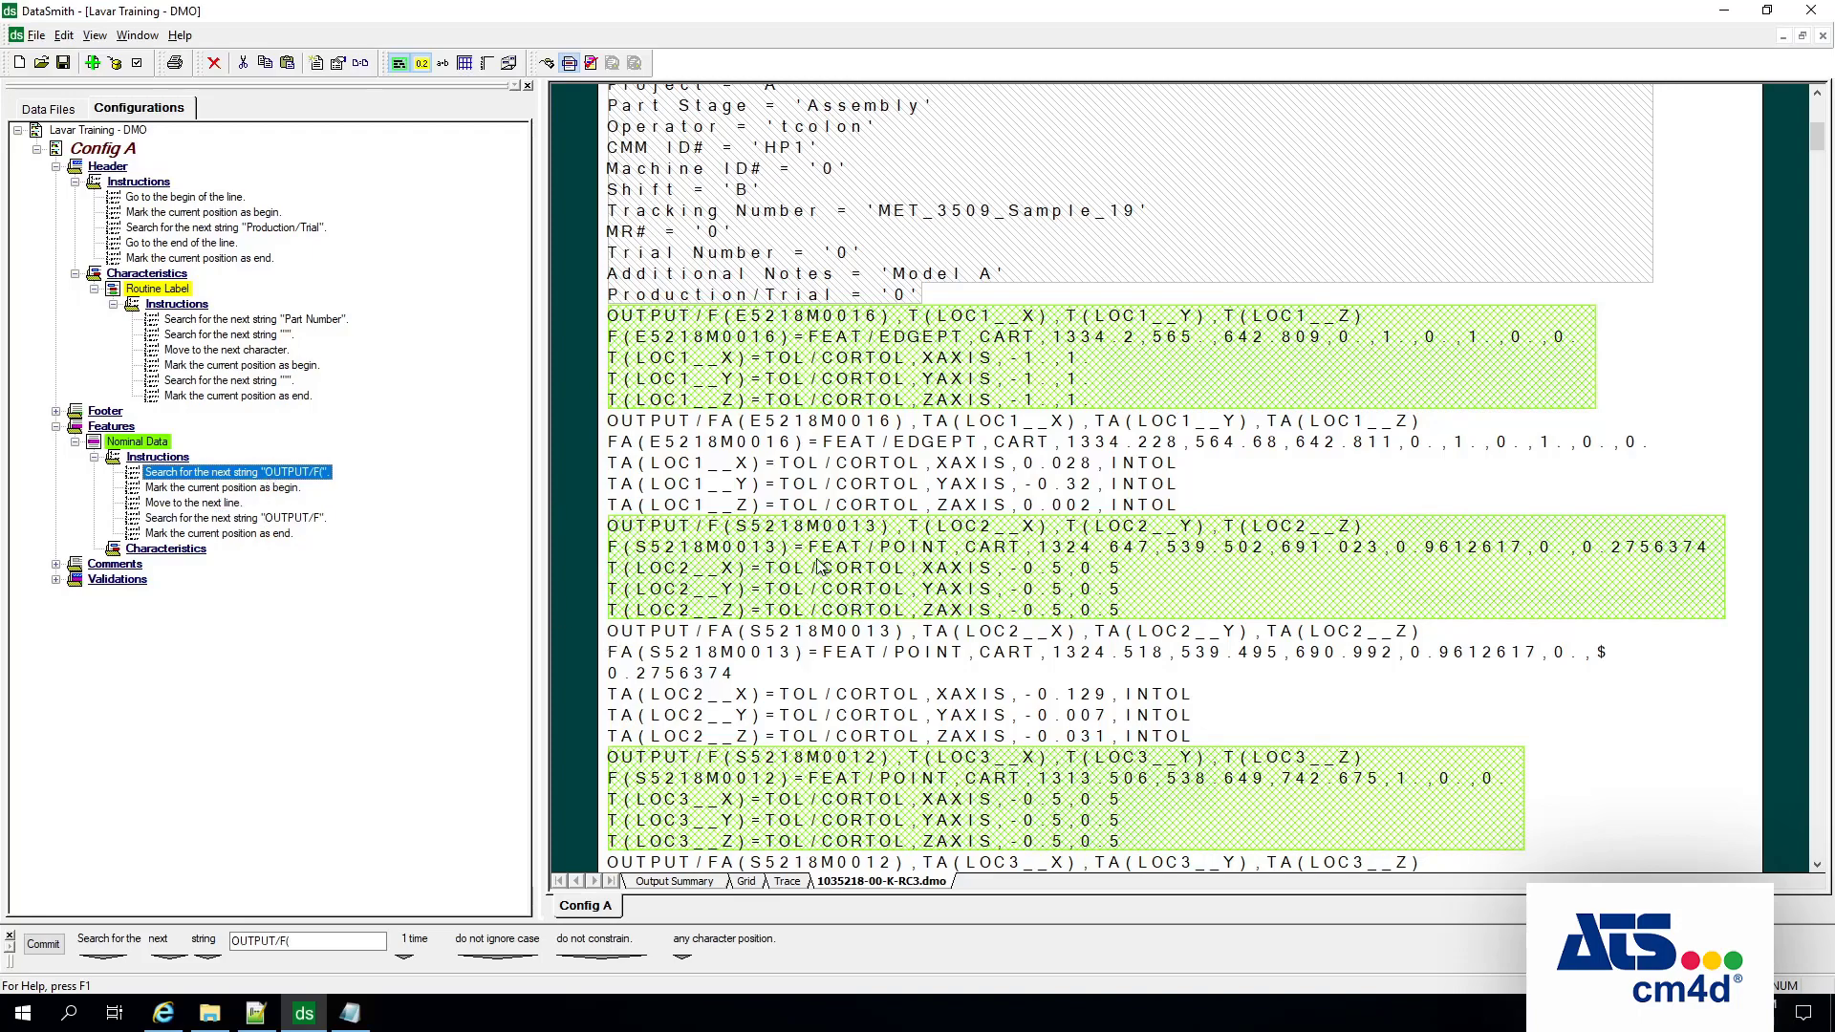
{"action": "mouse_move", "coordinate": [1815, 139]}
{"action": "left_mouse_down"}
{"action": "mouse_move", "coordinate": [1796, 781]}
{"action": "mouse_move", "coordinate": [1821, 869]}
{"action": "mouse_move", "coordinate": [1800, 323]}
{"action": "mouse_move", "coordinate": [1822, 124]}
{"action": "mouse_move", "coordinate": [1824, 141]}
{"action": "left_mouse_up"}
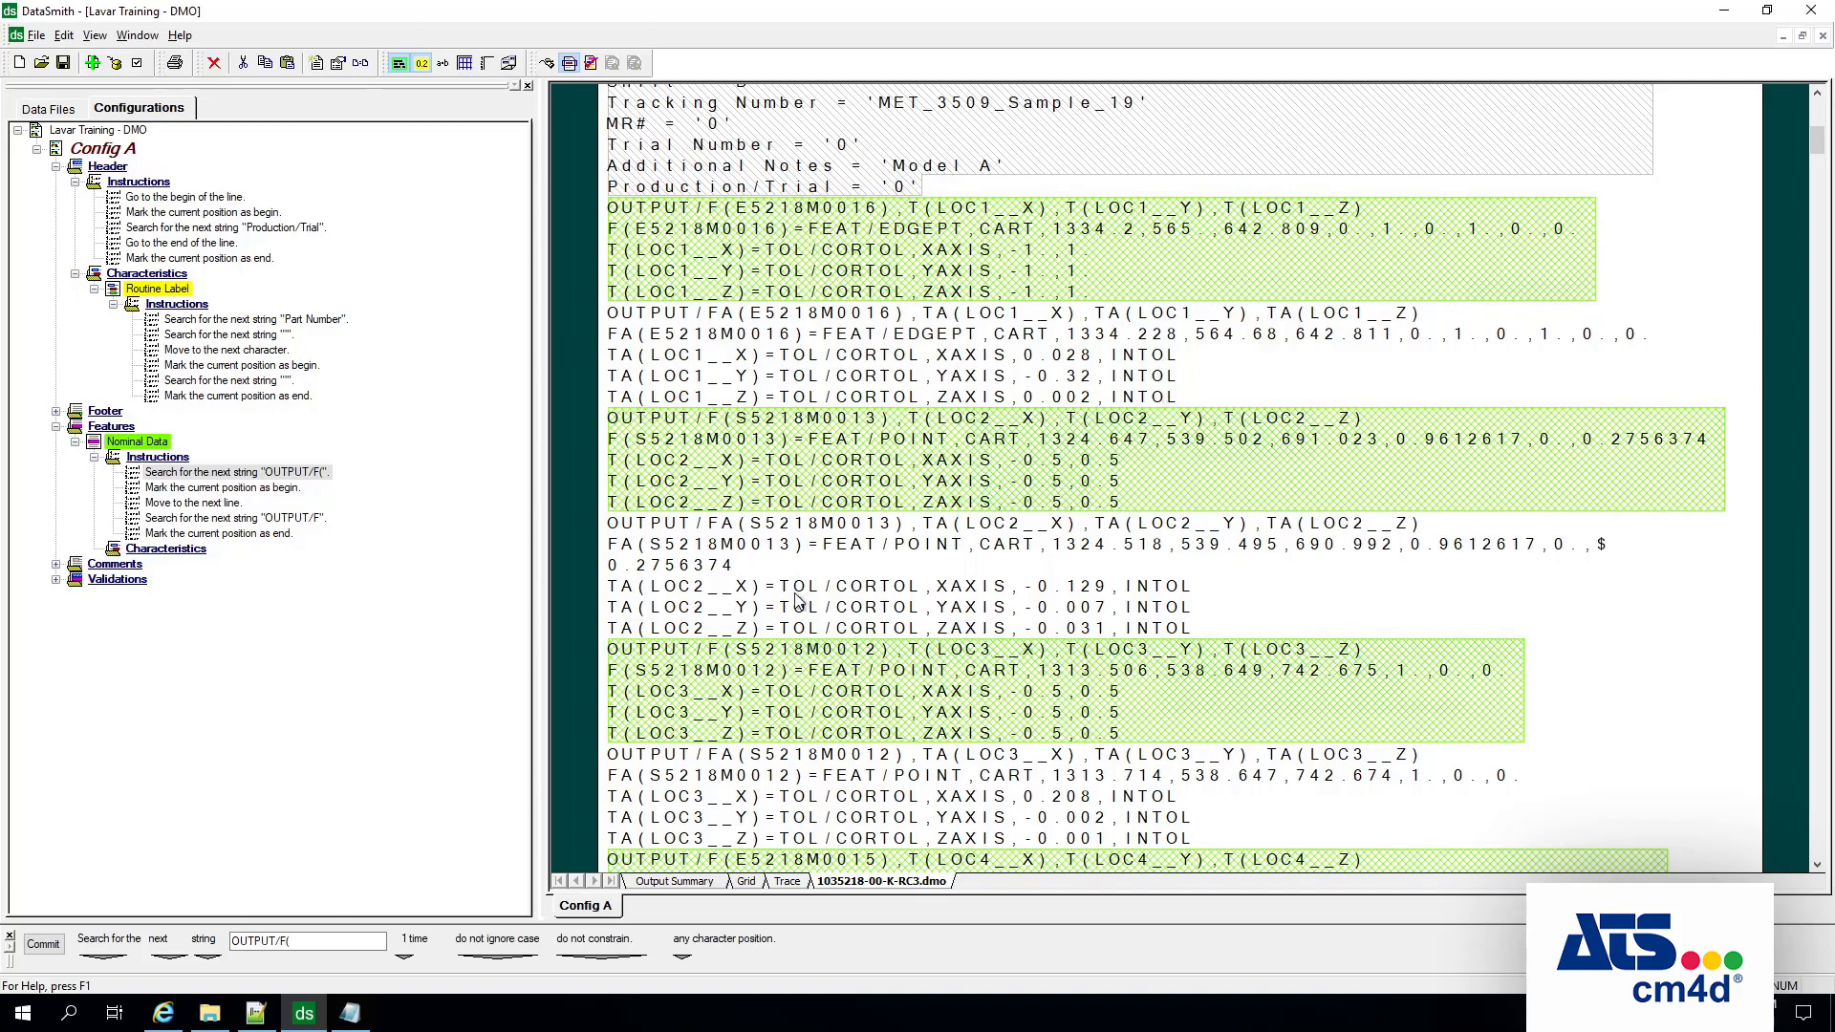
{"action": "left_click", "coordinate": [170, 490]}
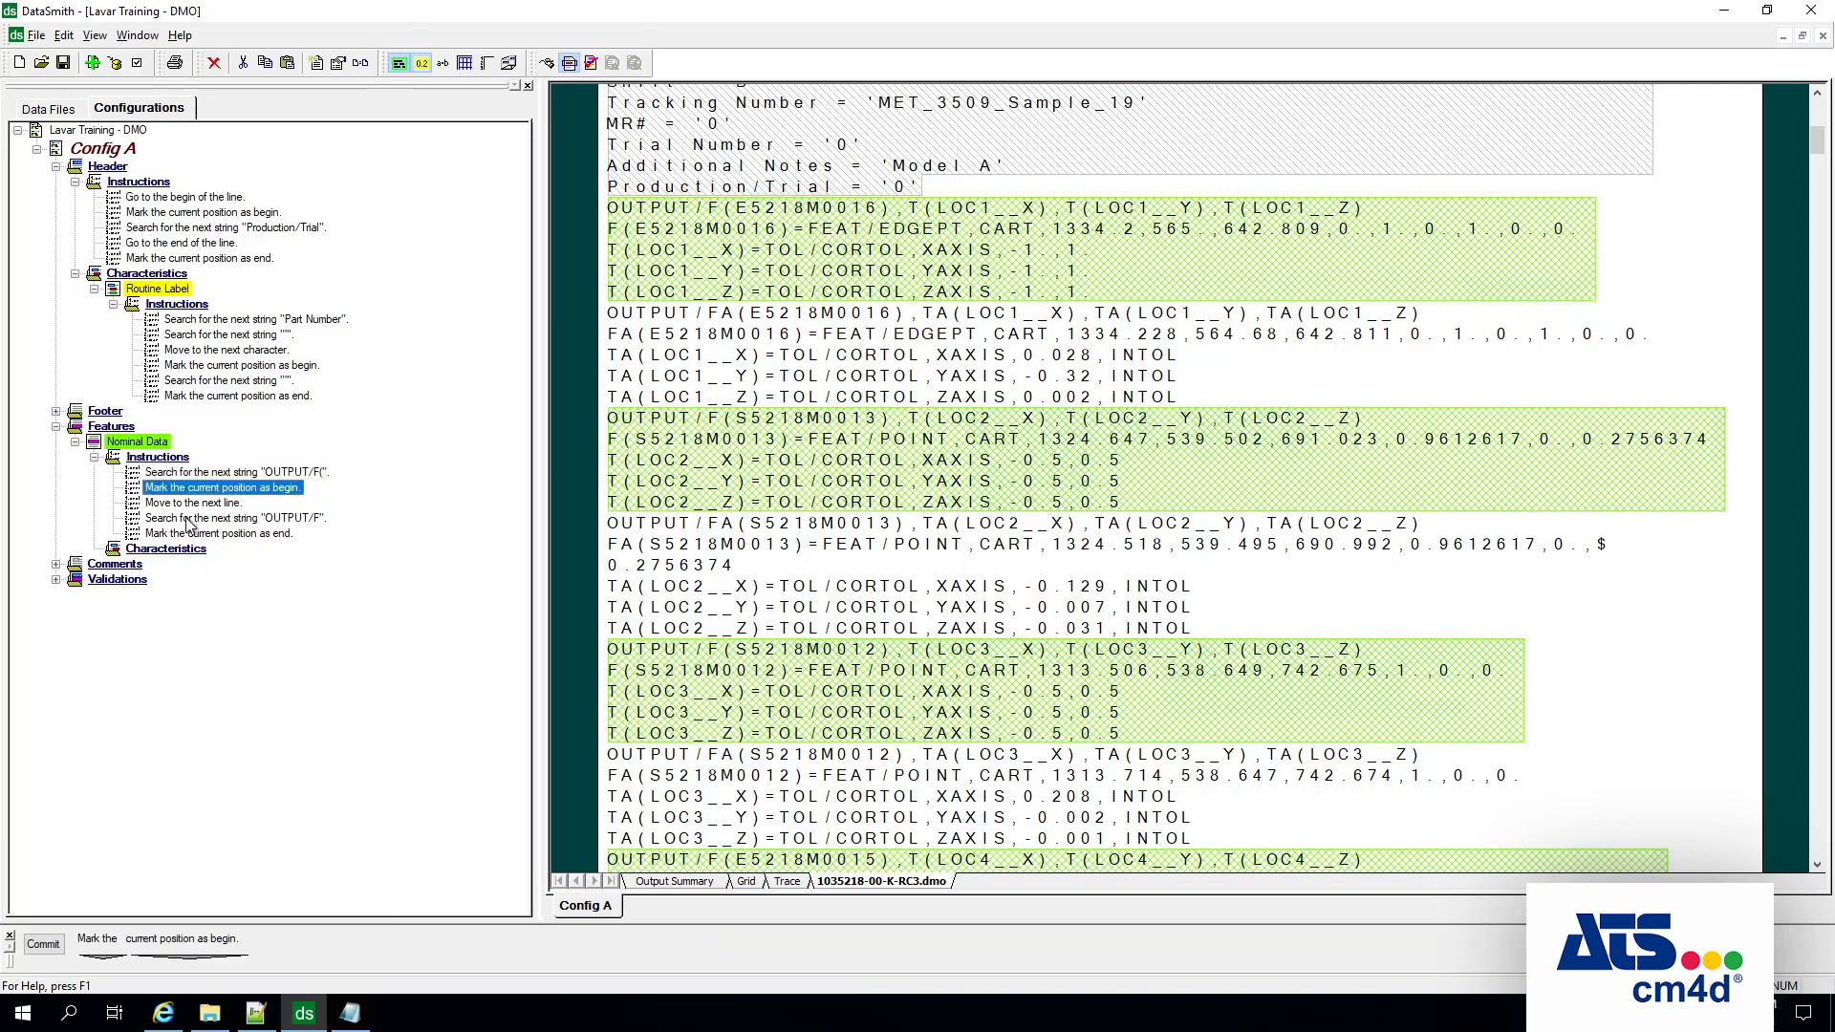
{"action": "left_click", "coordinate": [213, 506]}
{"action": "left_click", "coordinate": [247, 522]}
{"action": "left_click", "coordinate": [249, 538]}
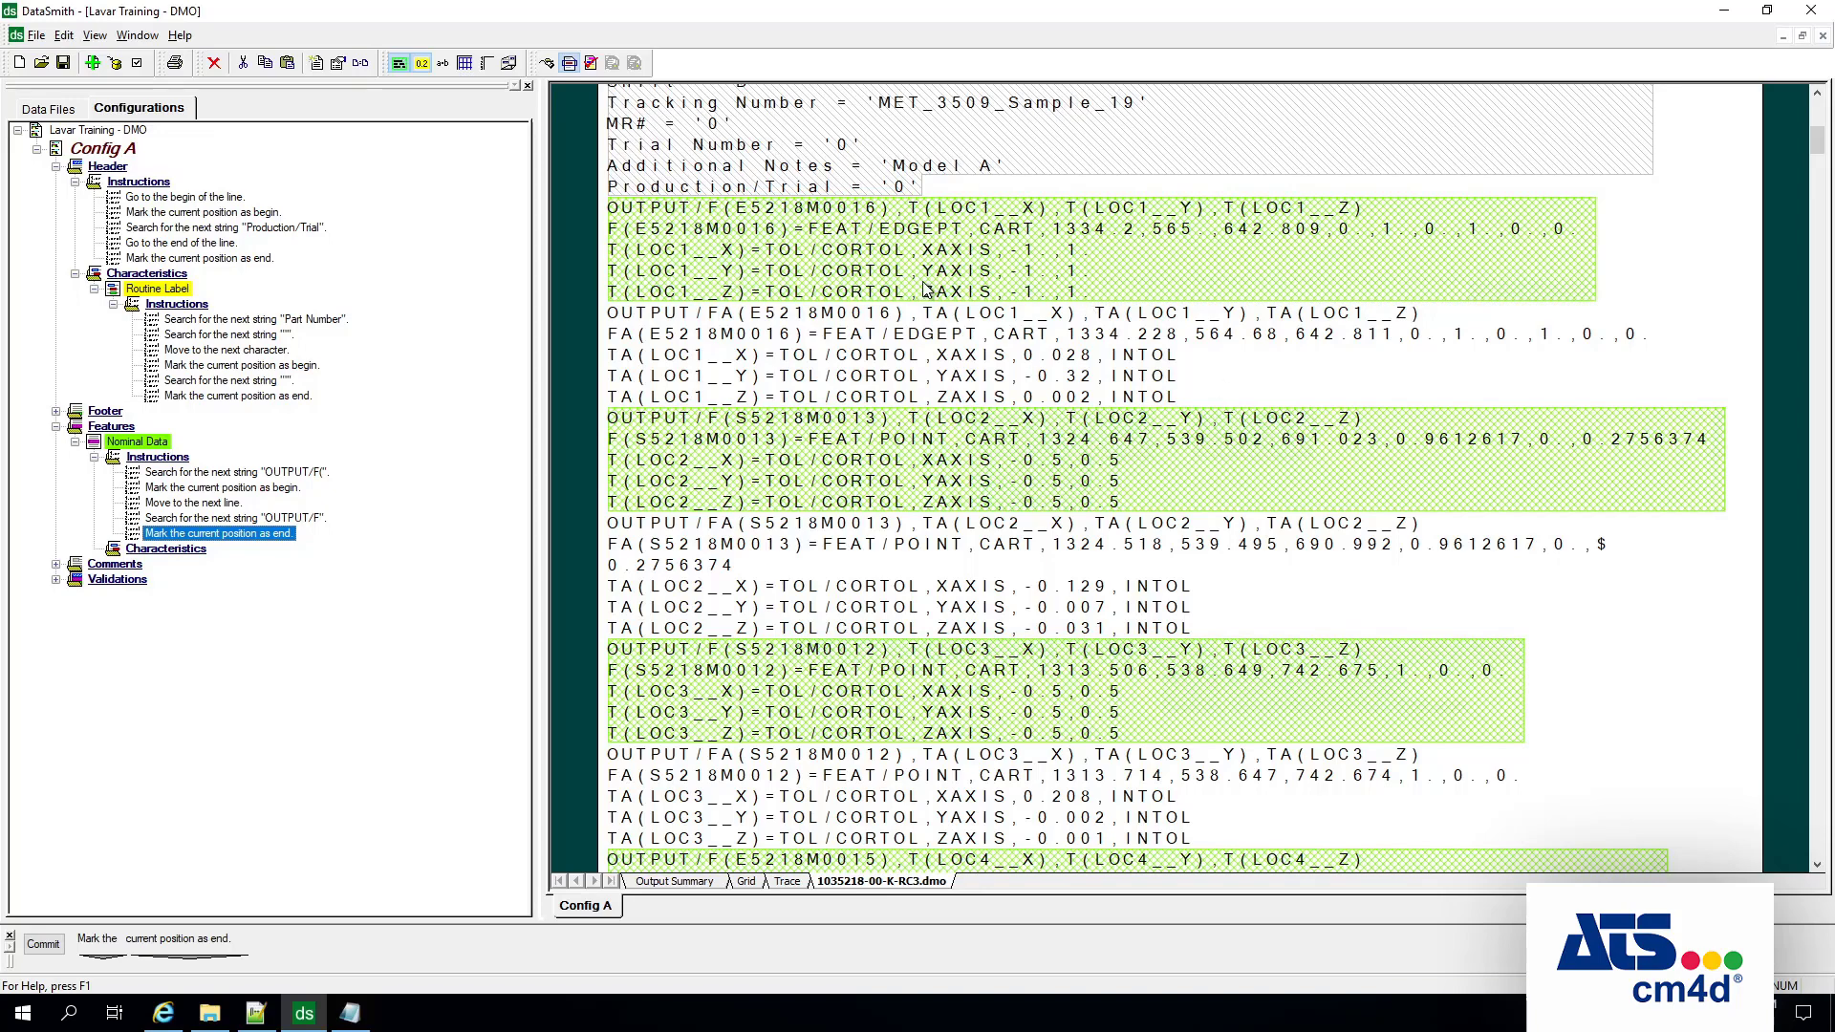
Step: Add a new characteristic to the Nominal Data feature and expand it to show its undefined instructions
{"action": "left_click", "coordinate": [199, 551]}
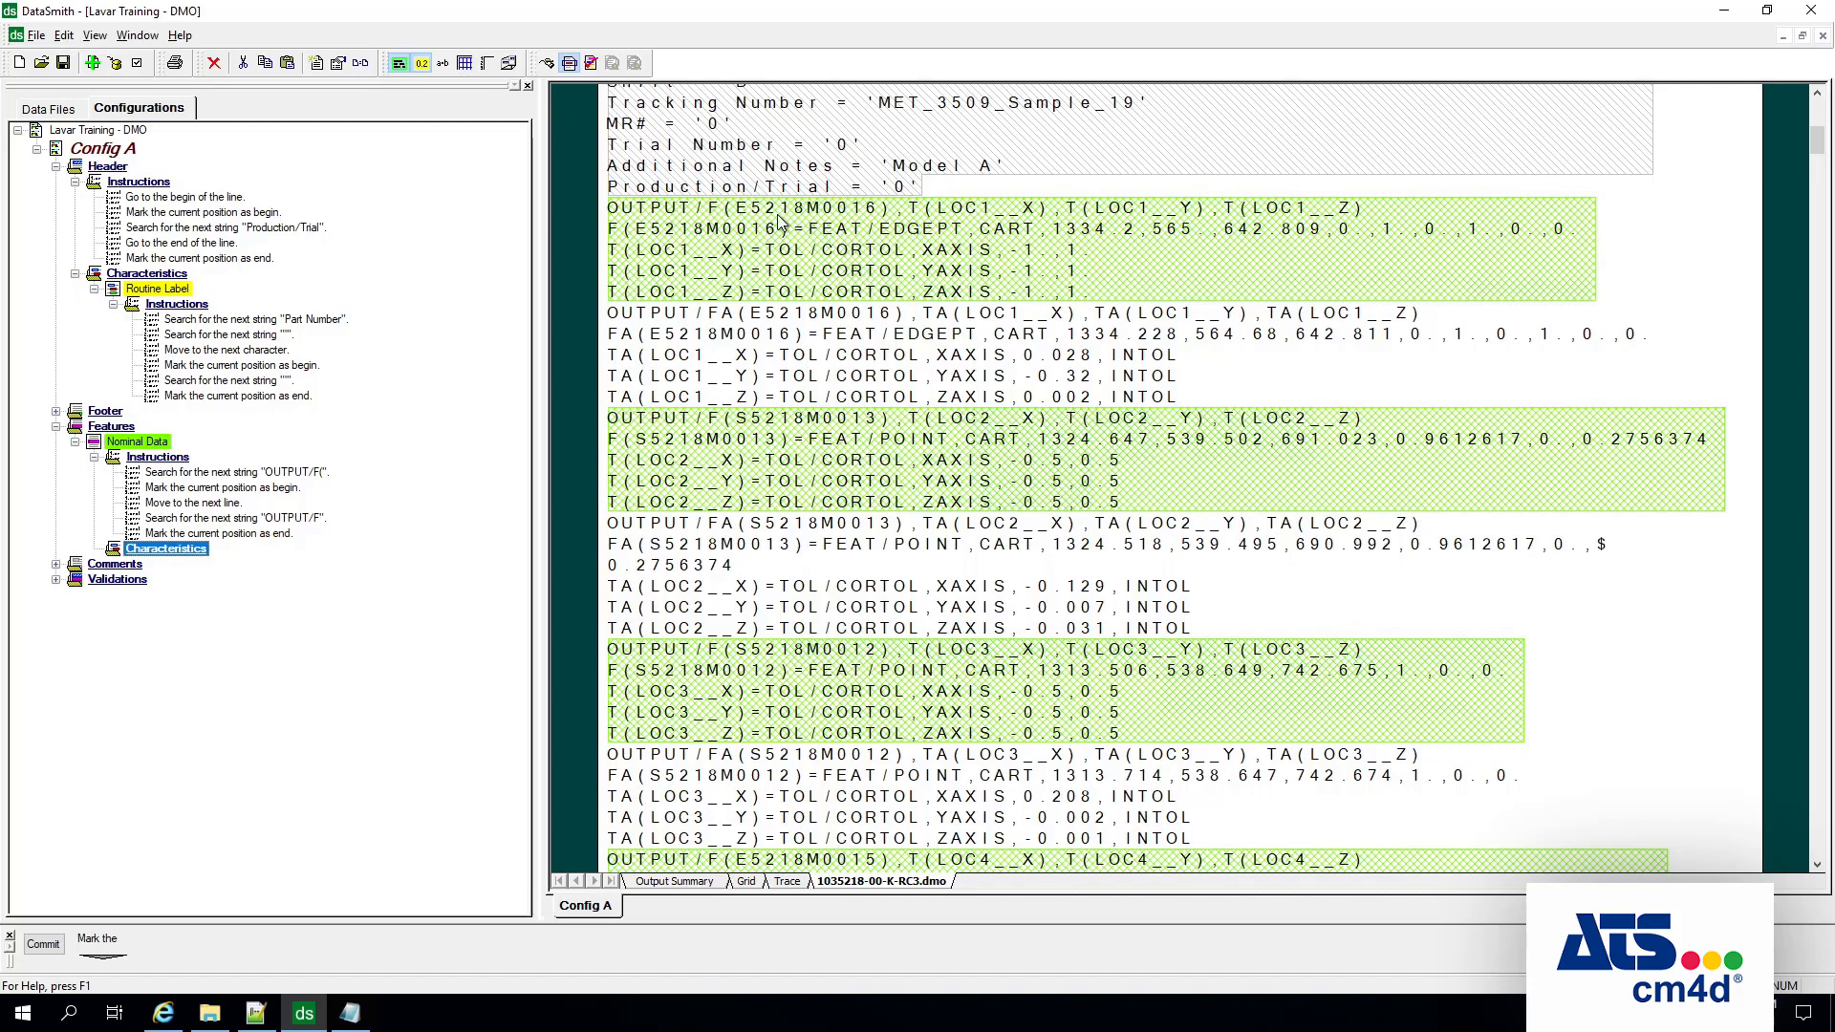
{"action": "right_click", "coordinate": [190, 550]}
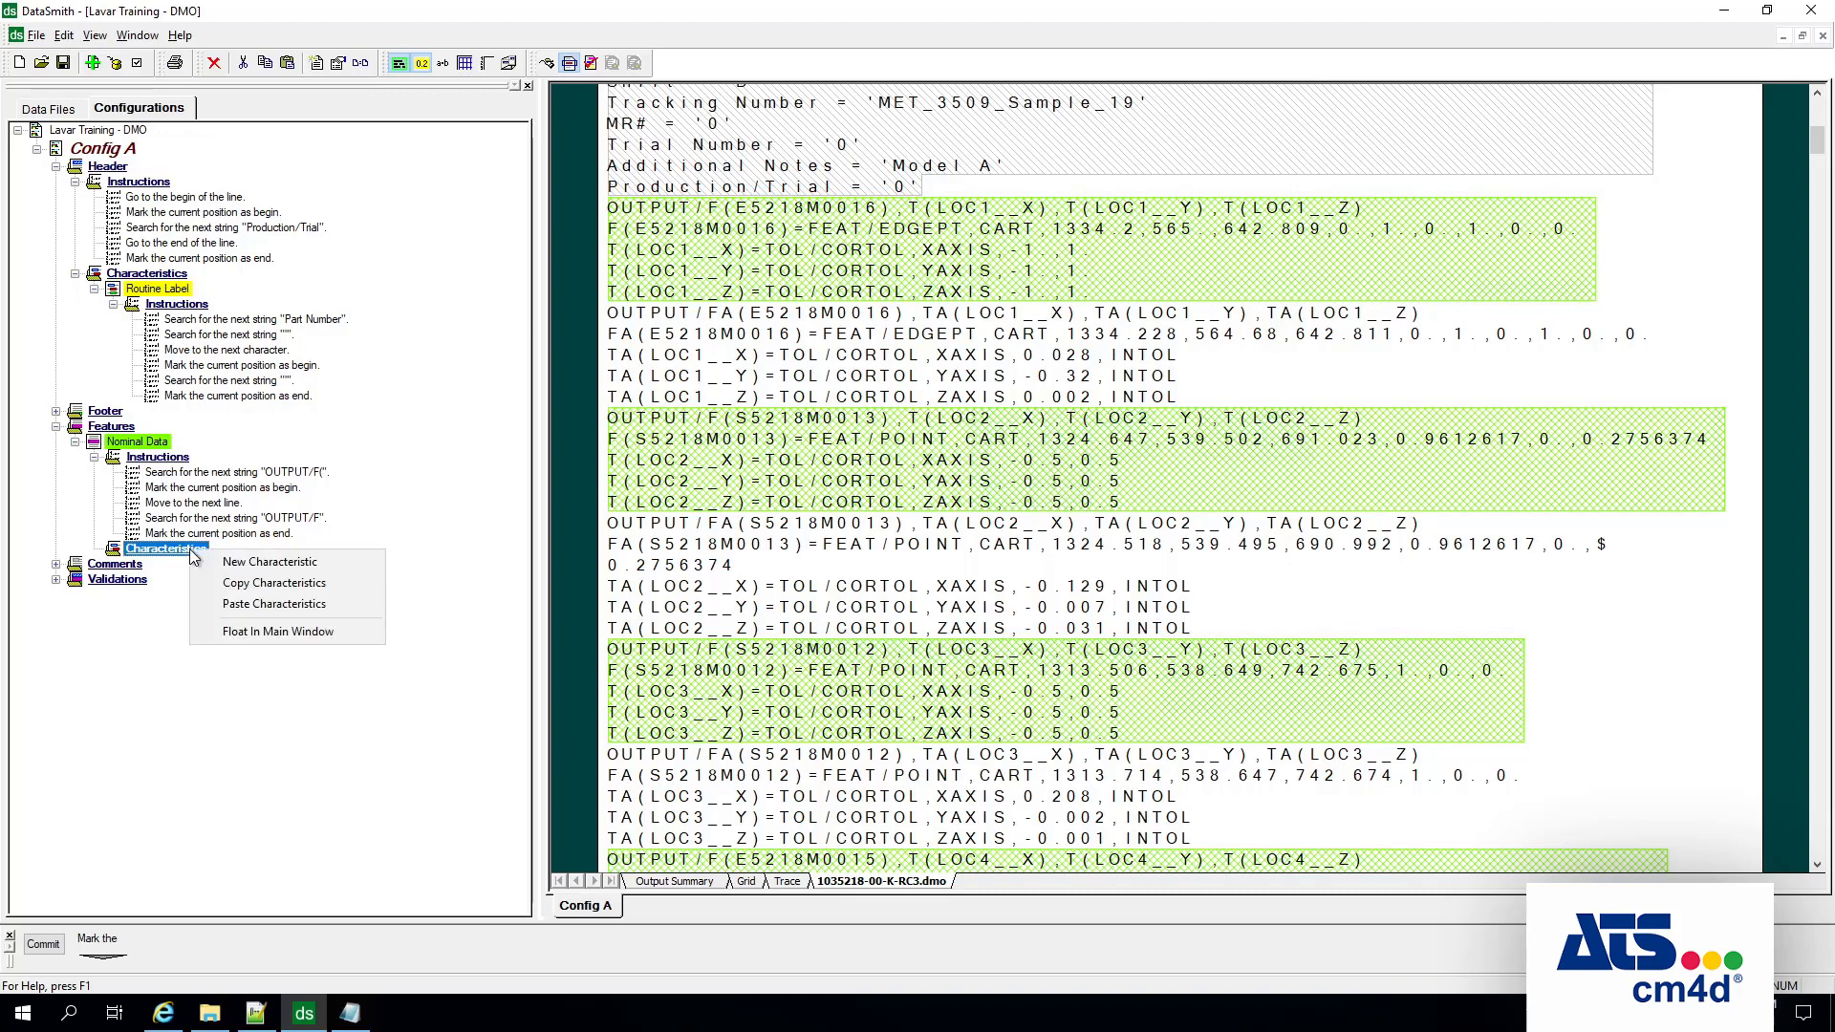
{"action": "left_click", "coordinate": [307, 566]}
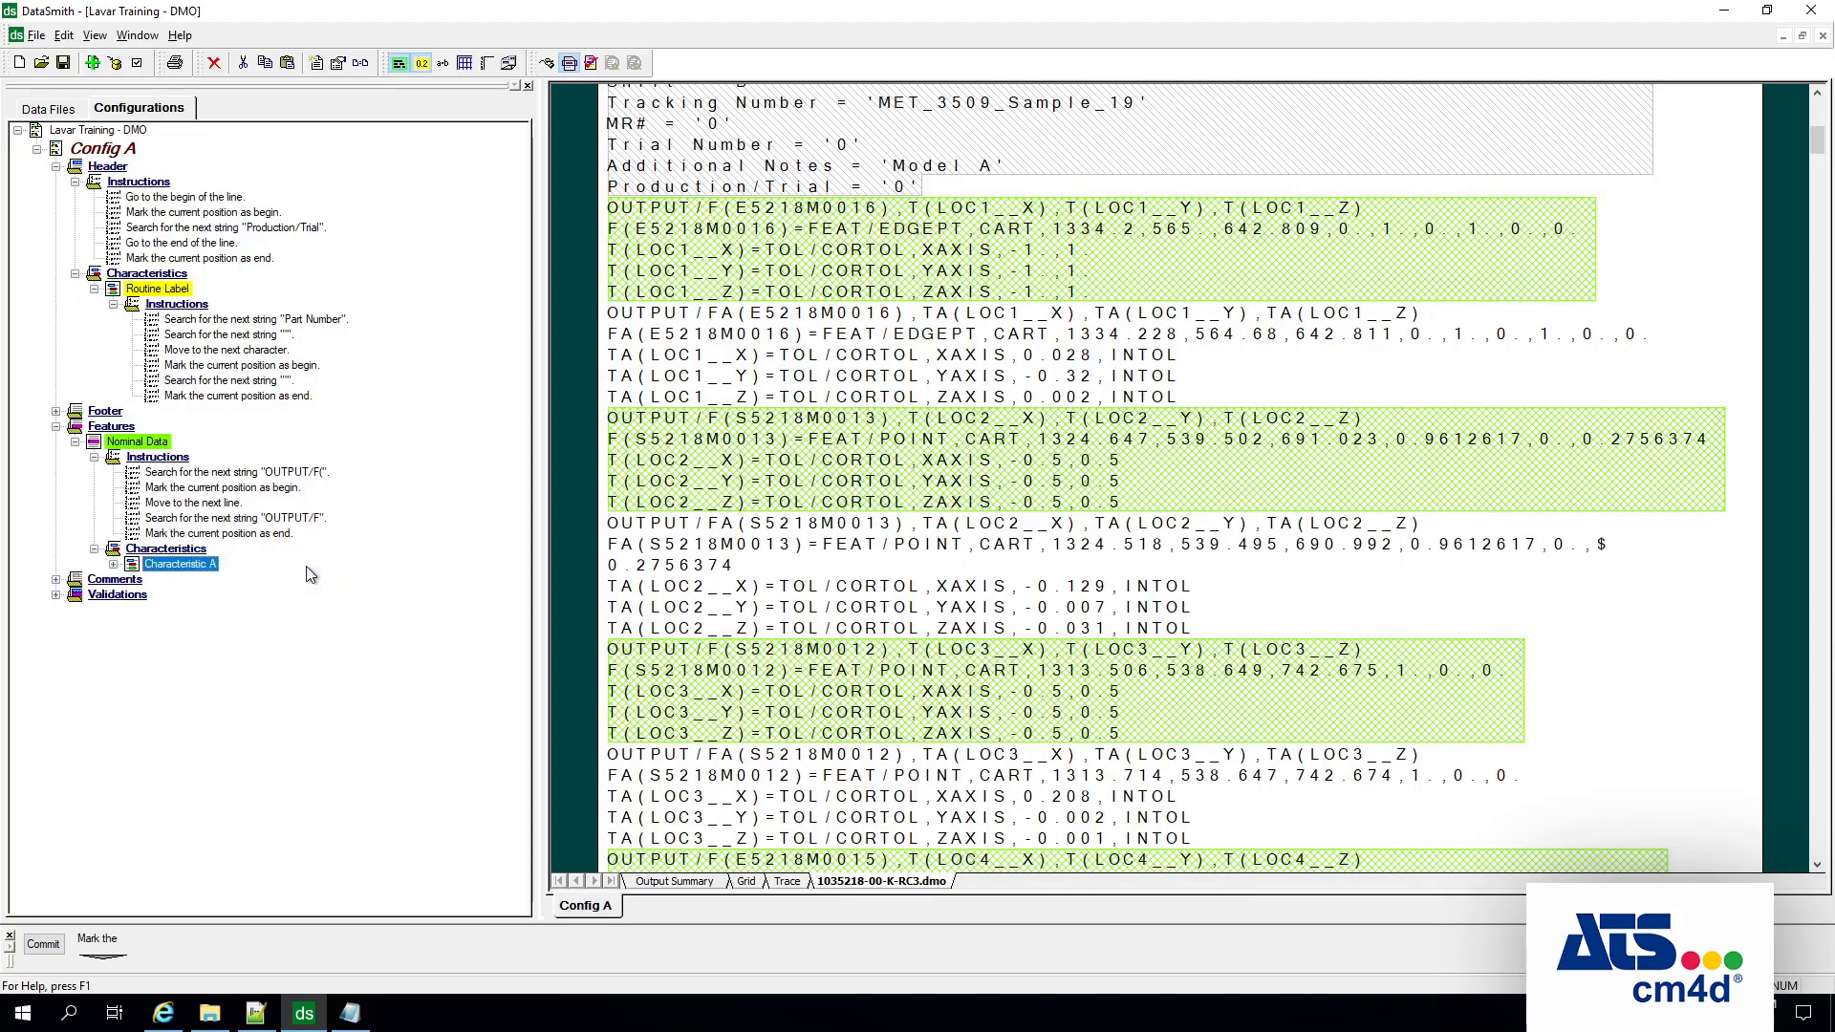
{"action": "left_click", "coordinate": [112, 565]}
{"action": "left_click", "coordinate": [170, 583]}
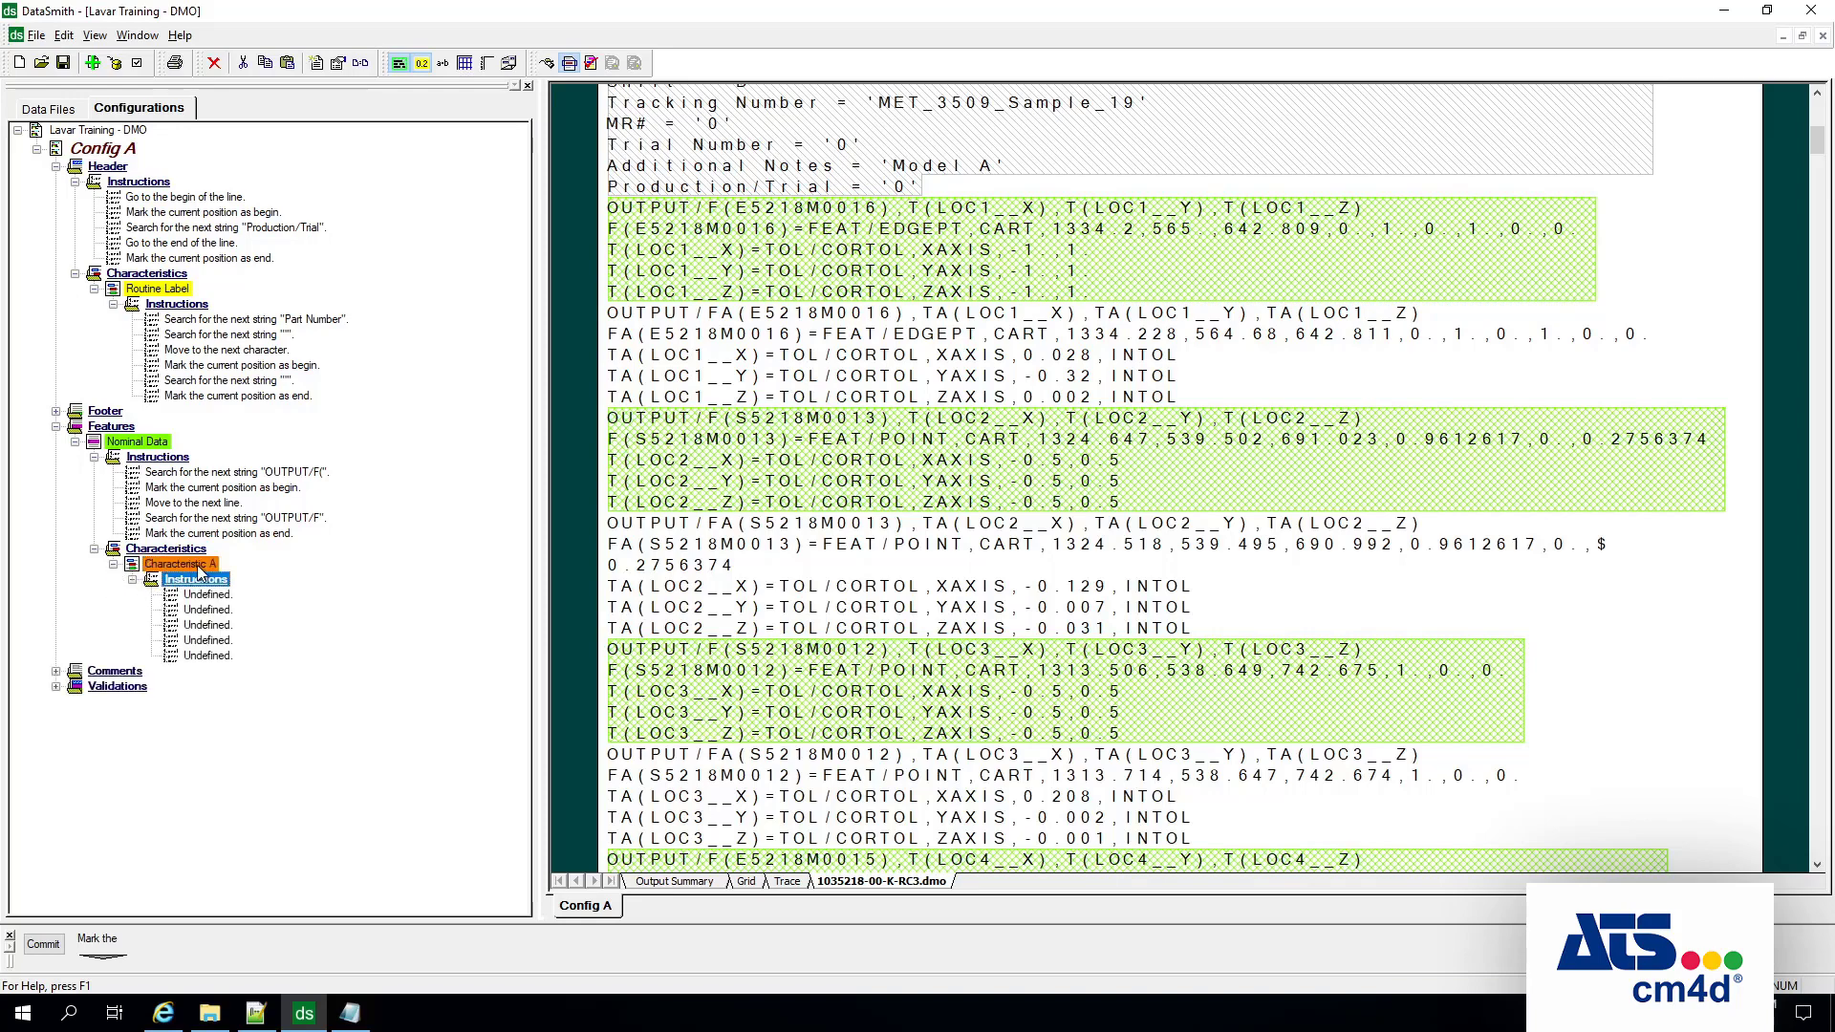
Step: Name the new Nominal Data characteristic "Feature Label" and keep orange as its color
{"action": "left_click", "coordinate": [197, 565]}
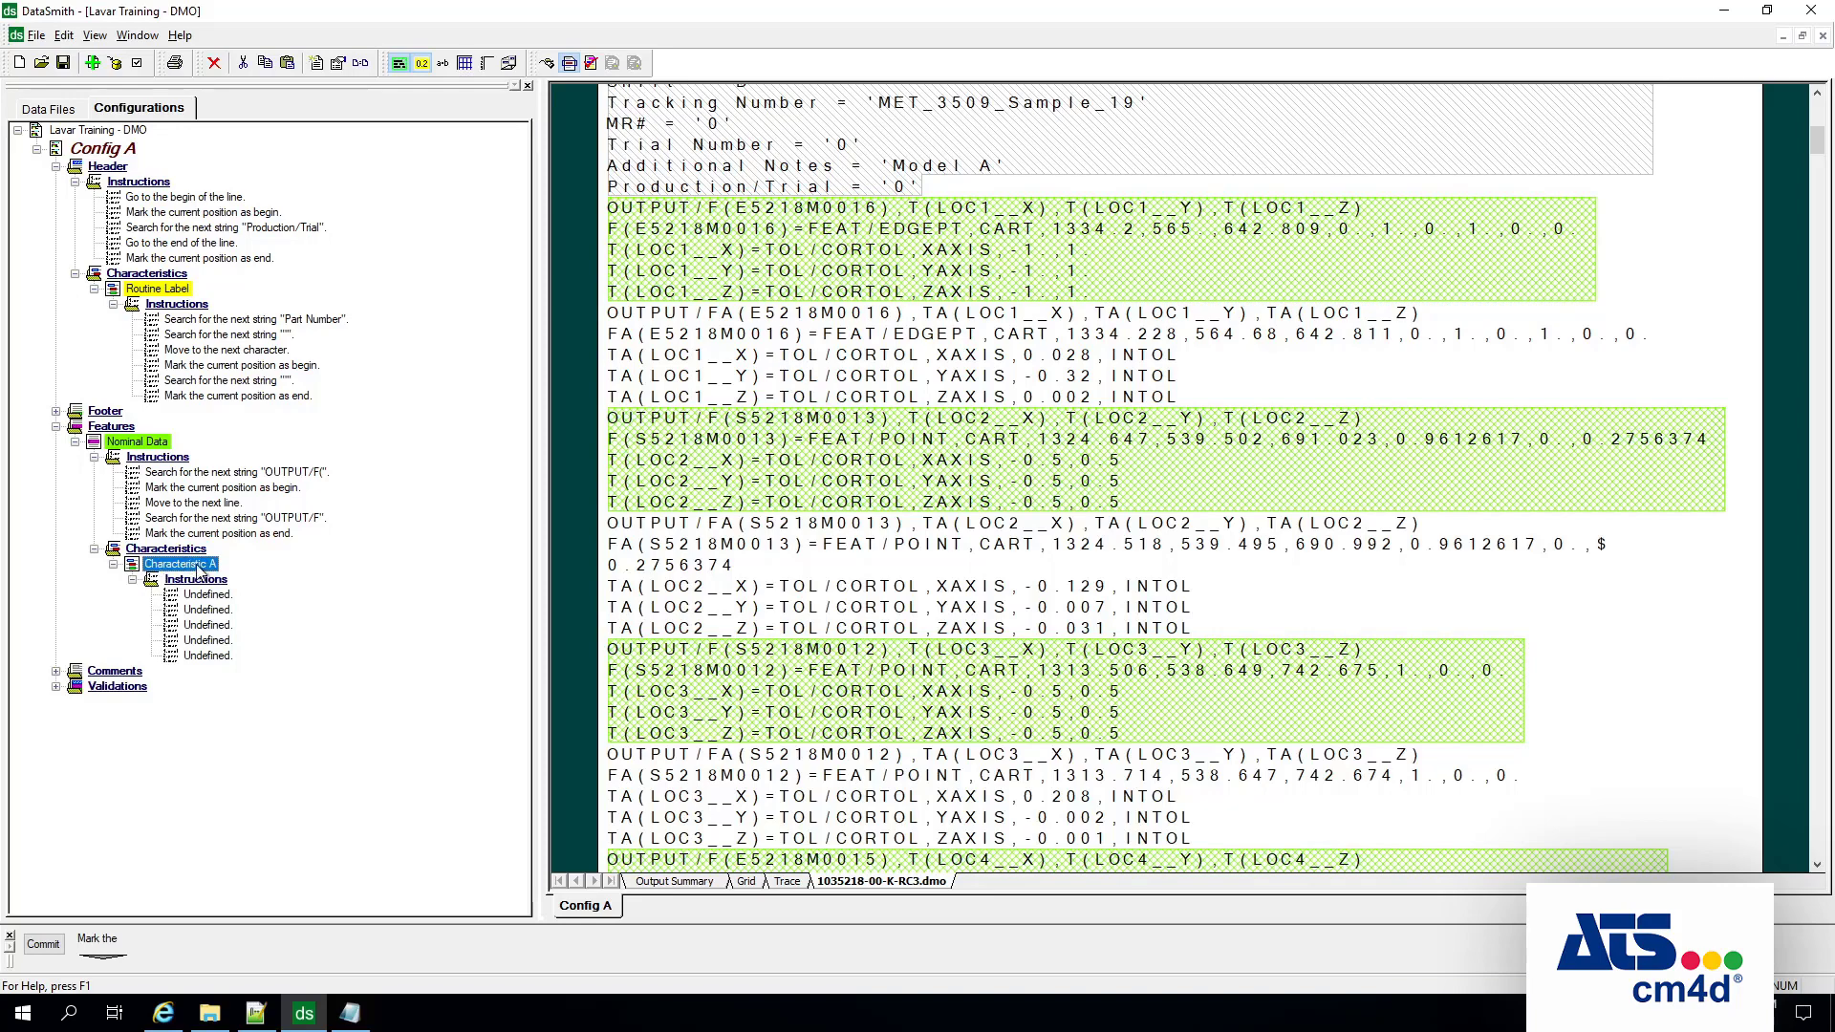
{"action": "right_click", "coordinate": [204, 566]}
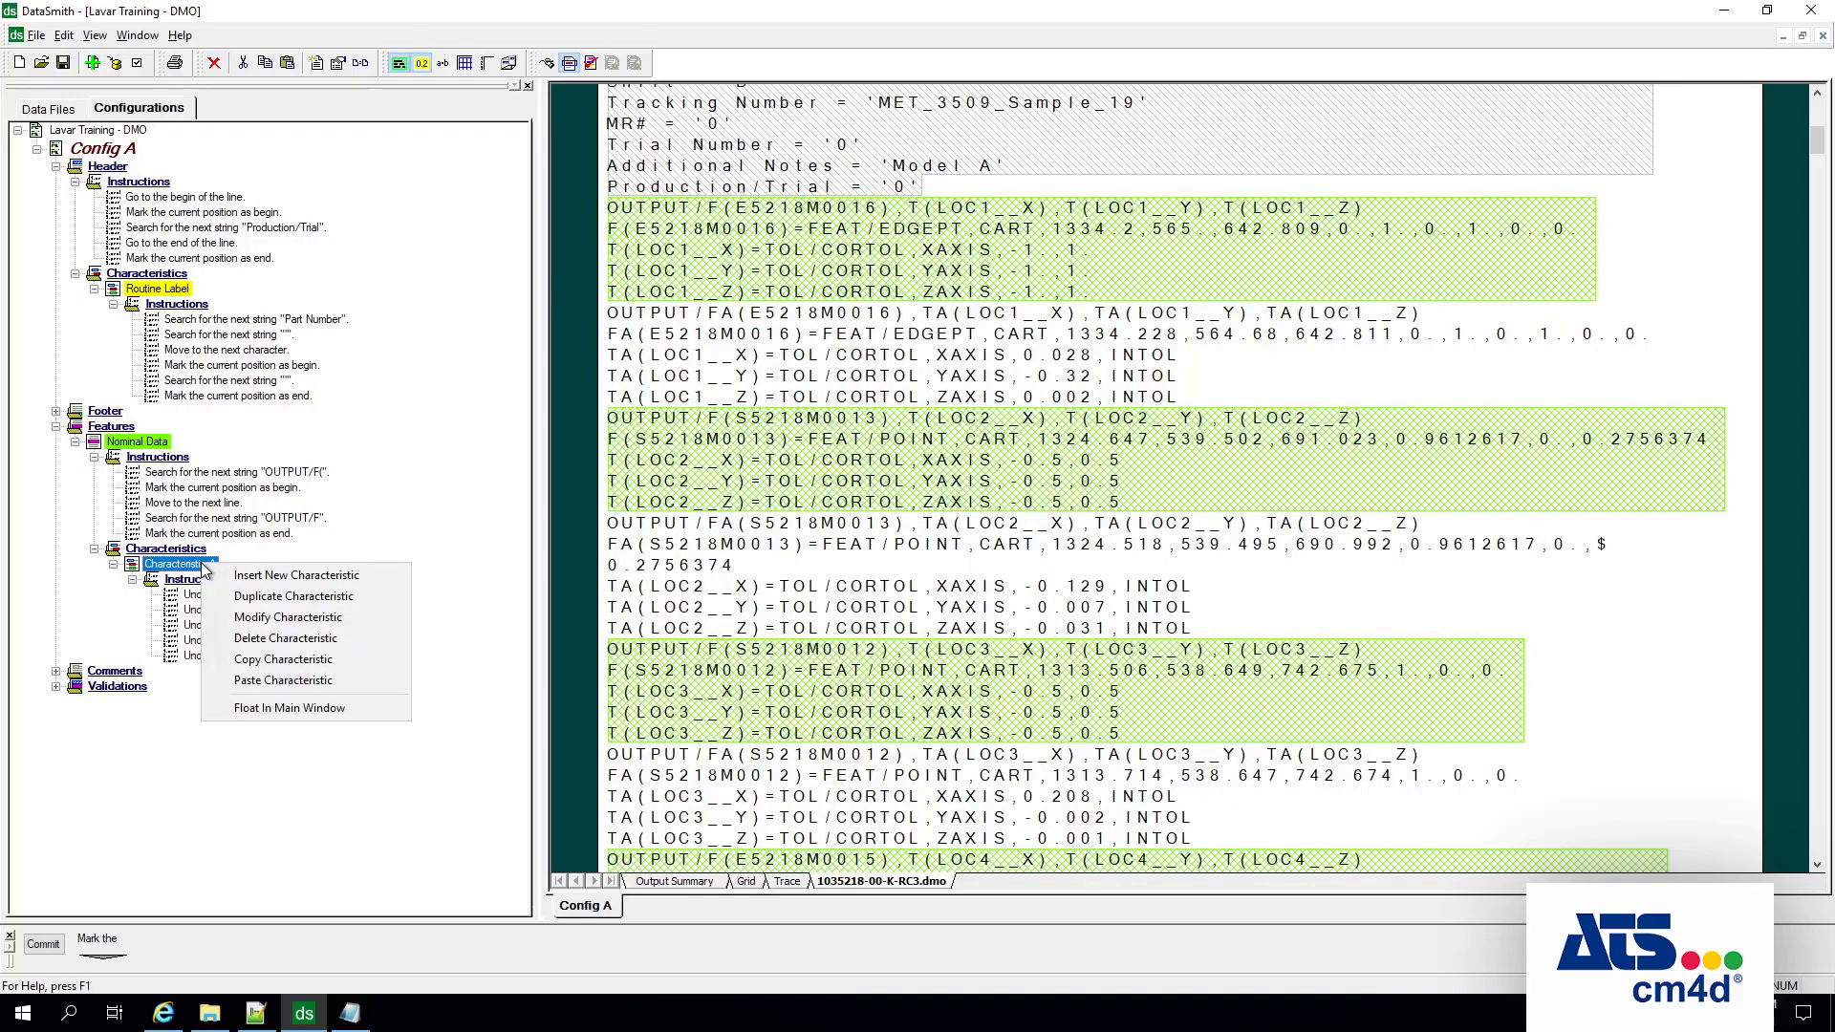
{"action": "left_click", "coordinate": [279, 618]}
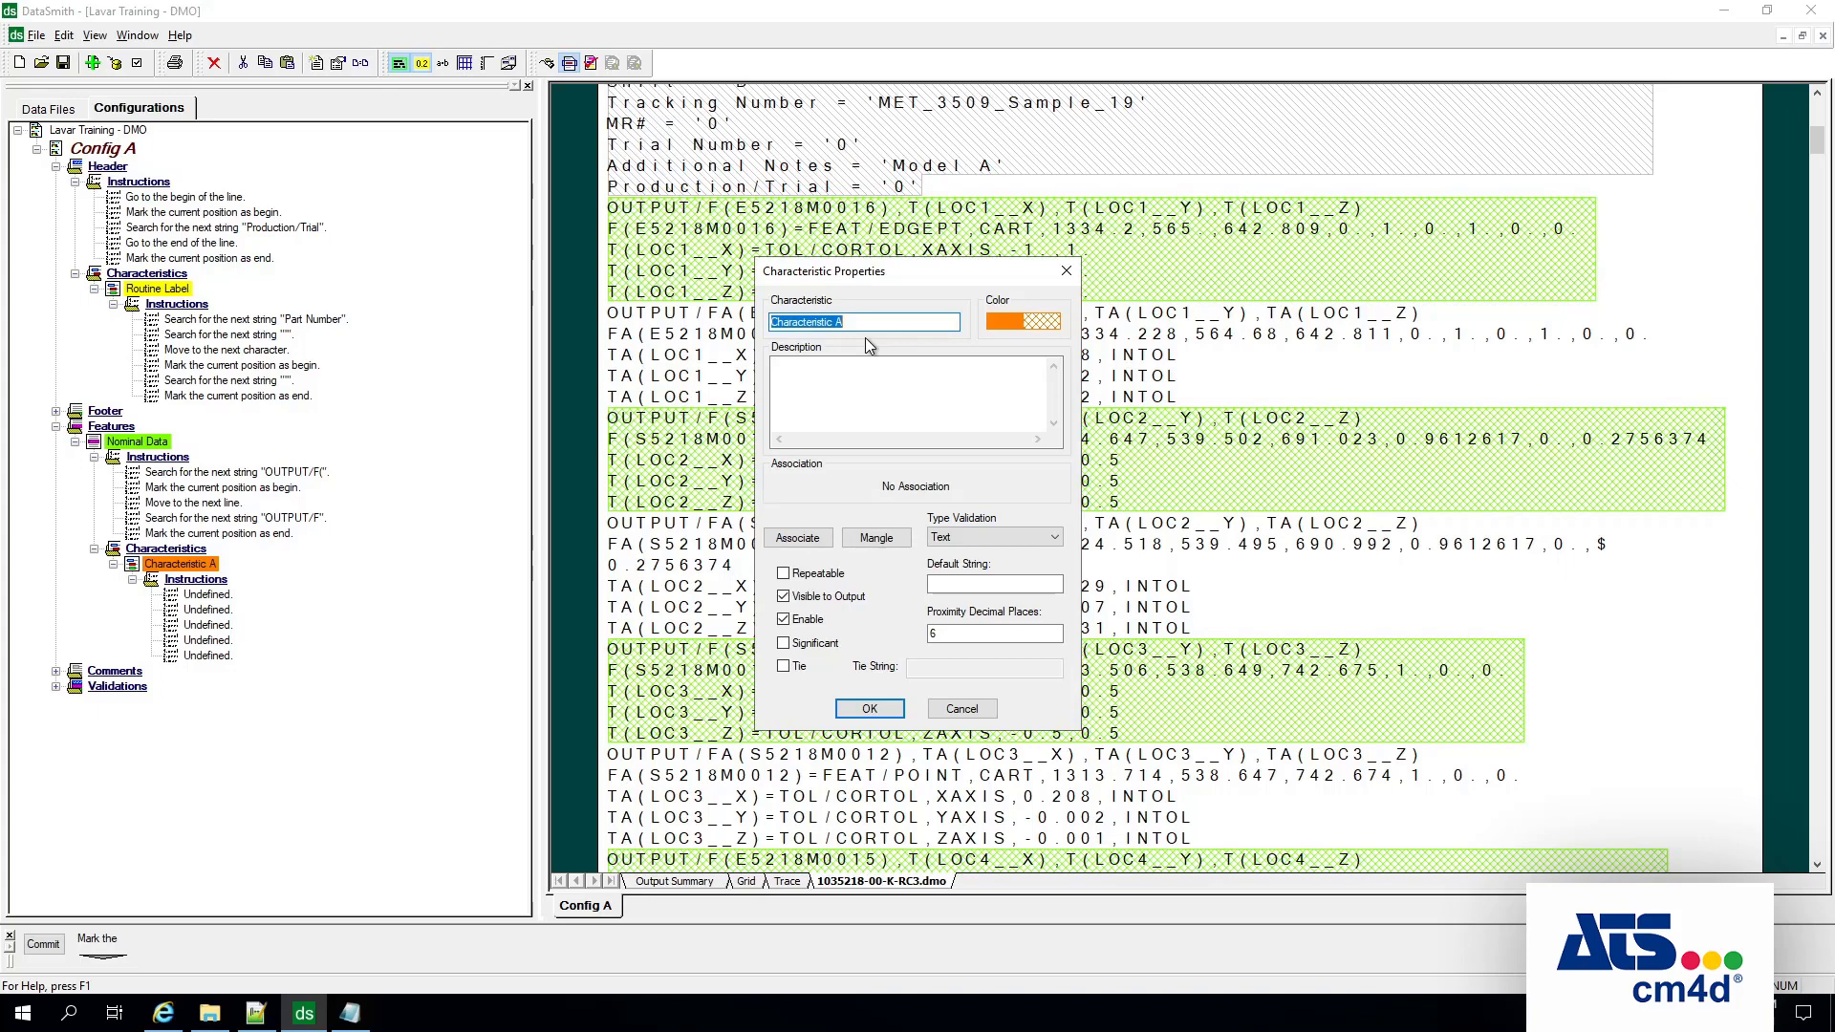
{"action": "type", "text": "FEAT"}
{"action": "left_click", "coordinate": [1010, 324]}
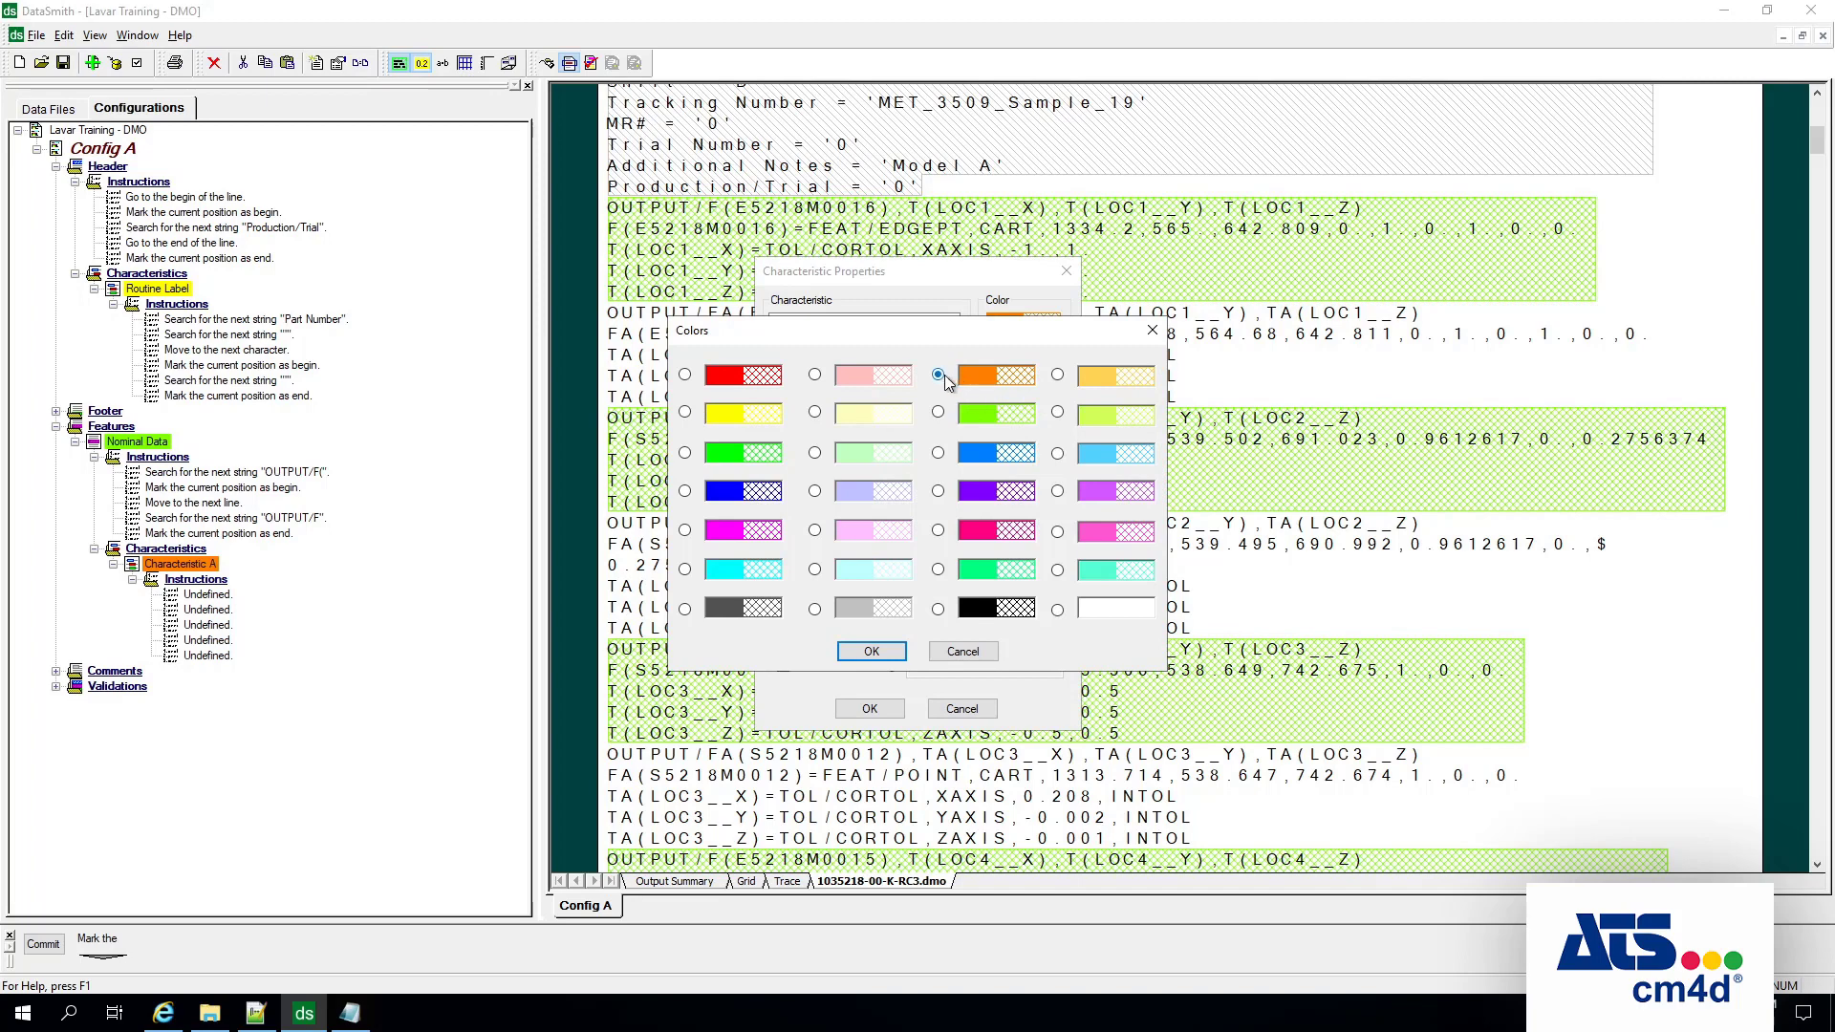
{"action": "left_click", "coordinate": [887, 658]}
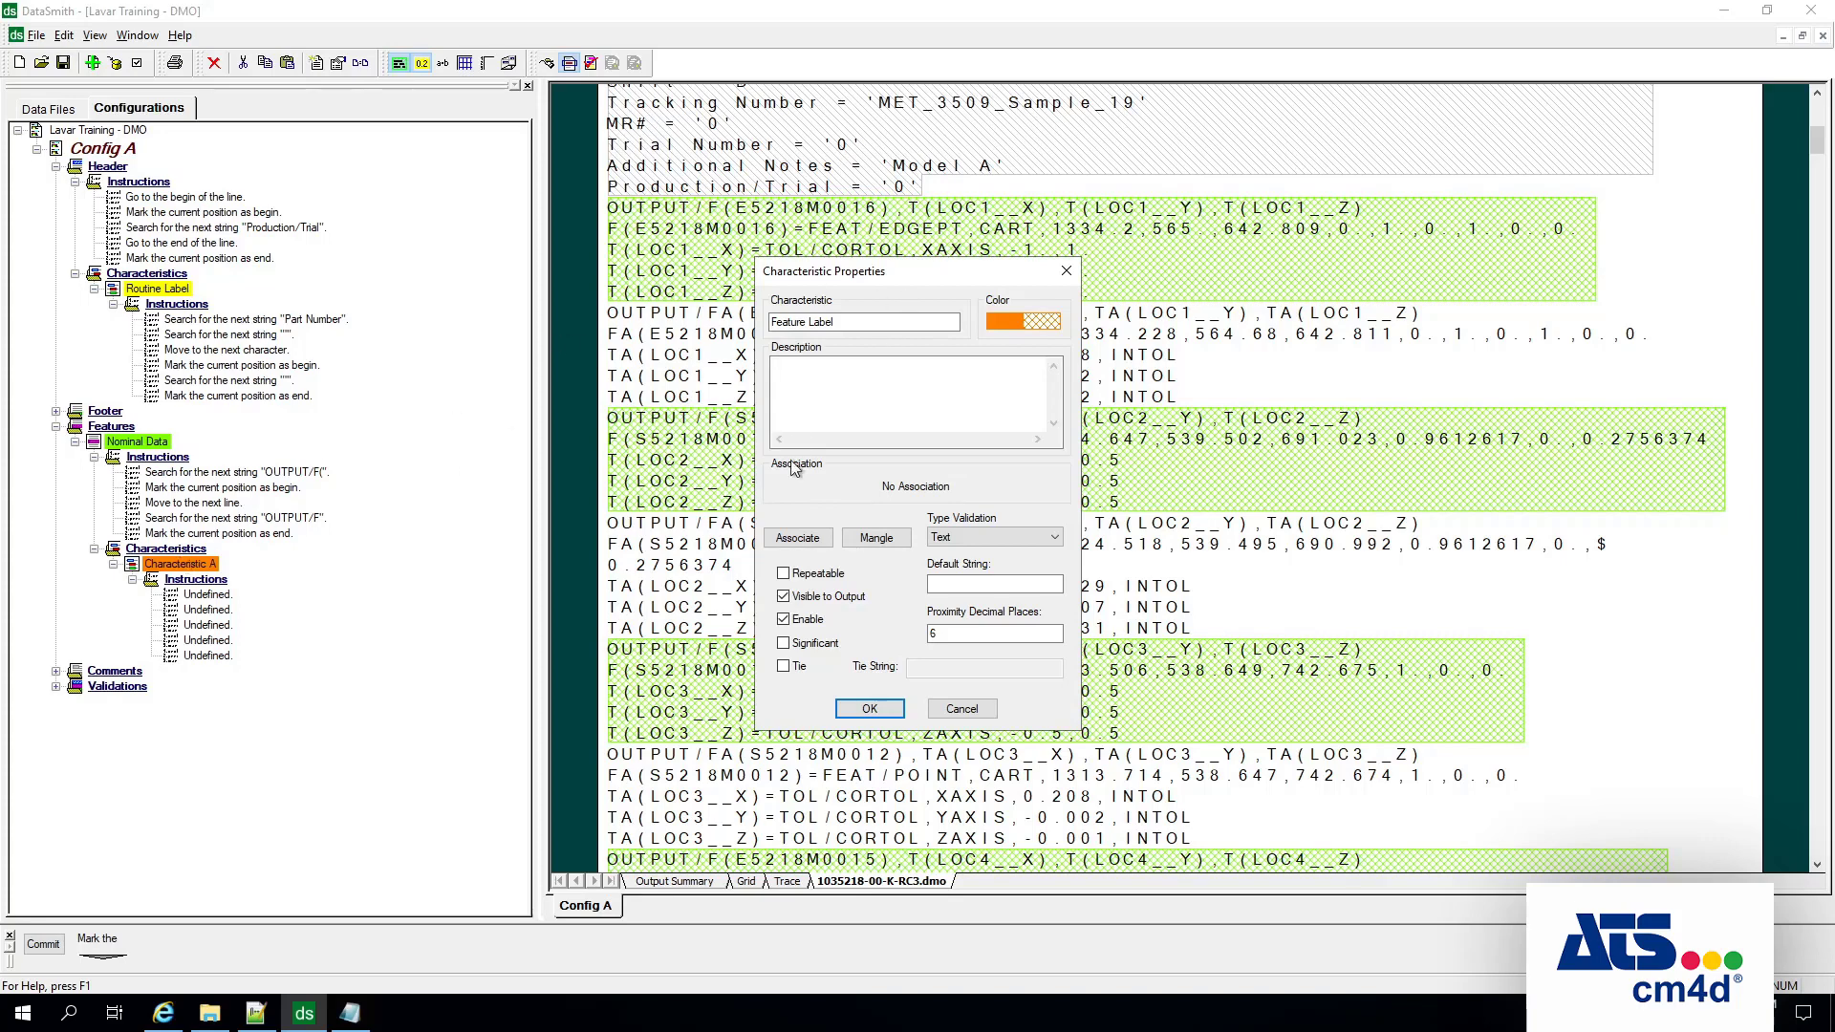
Step: Associate the Feature Label characteristic with the Label property of Feature and apply the characteristic properties
{"action": "left_click", "coordinate": [794, 539]}
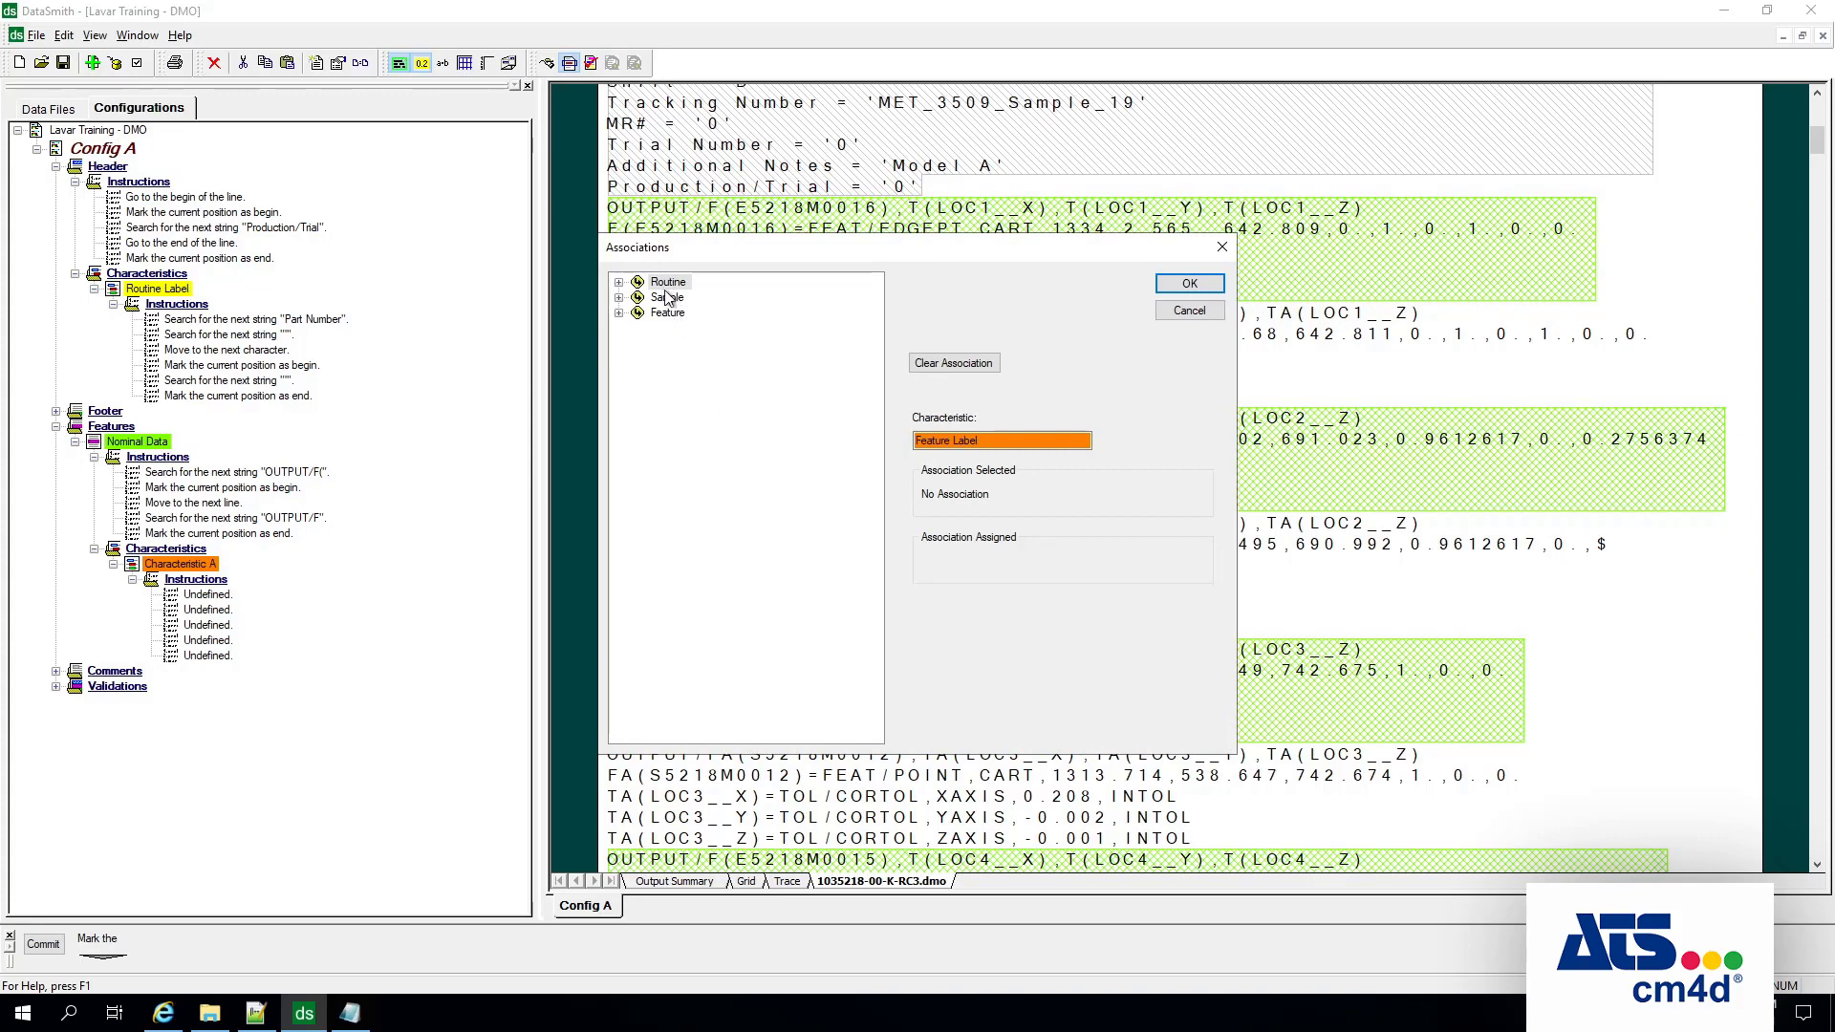
{"action": "left_click", "coordinate": [669, 315]}
{"action": "left_click", "coordinate": [619, 314]}
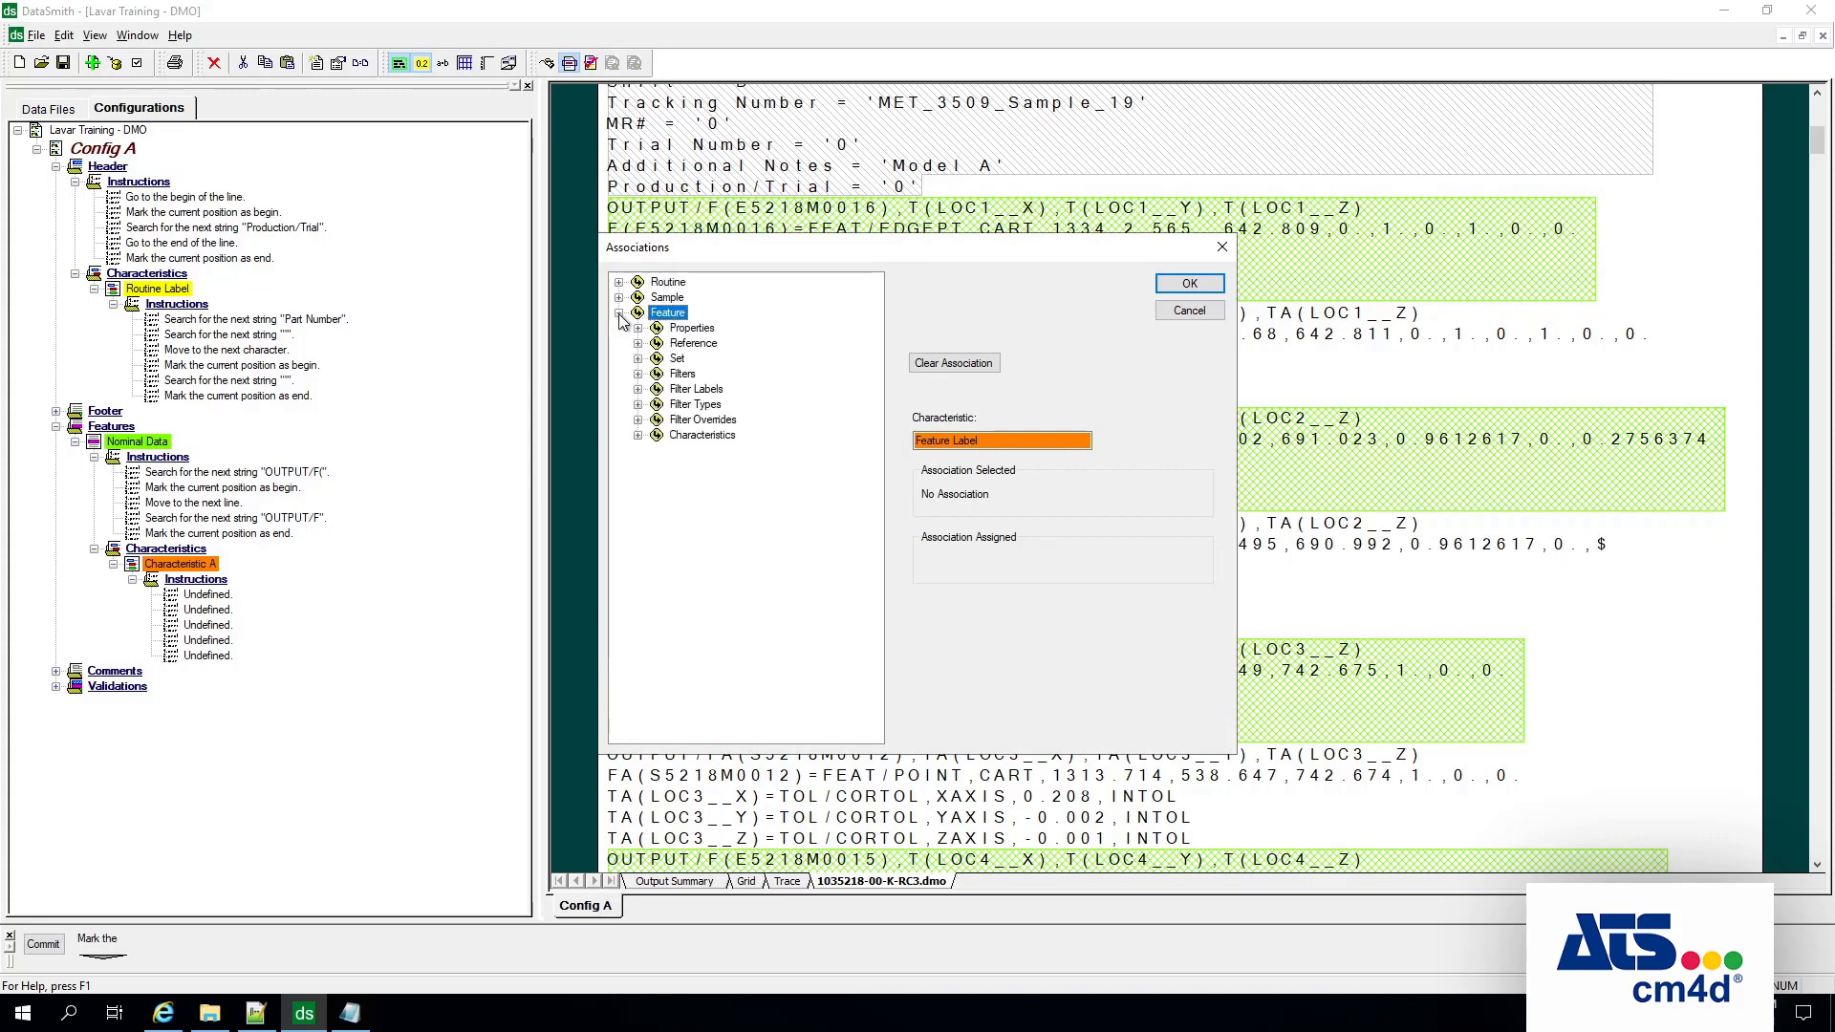
{"action": "left_click", "coordinate": [638, 328]}
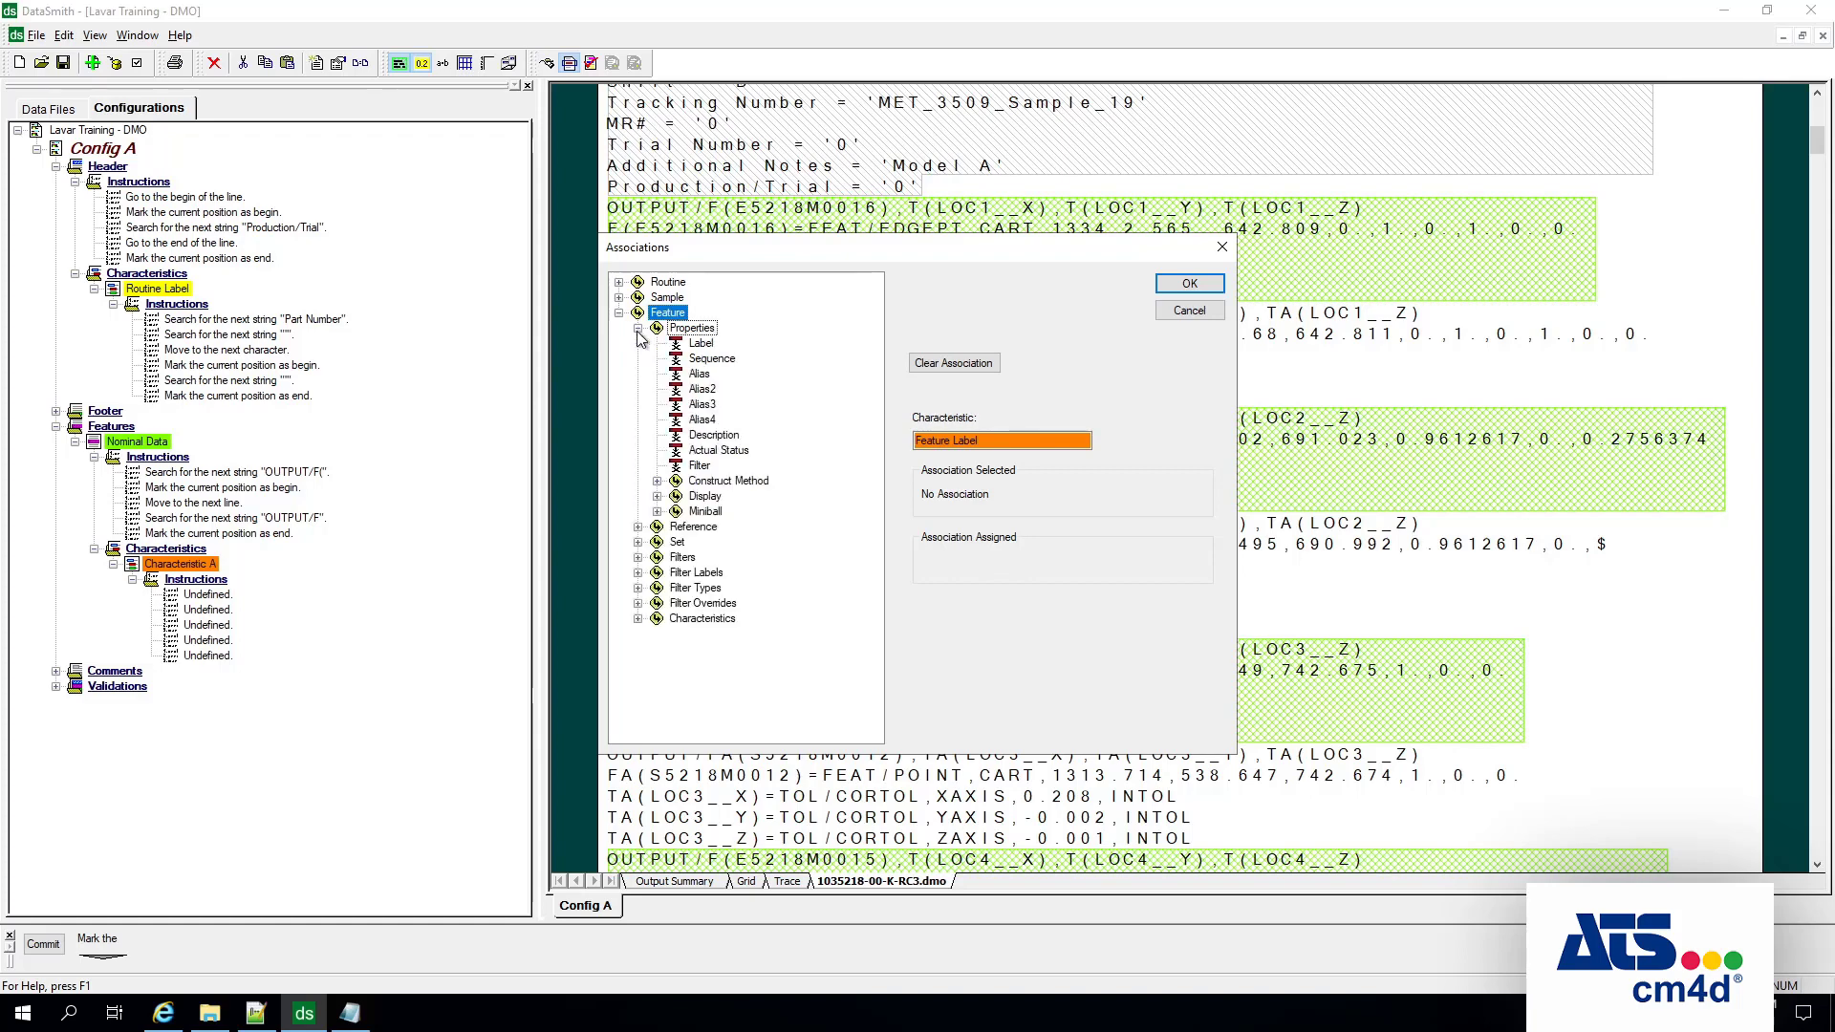
{"action": "left_click", "coordinate": [698, 346]}
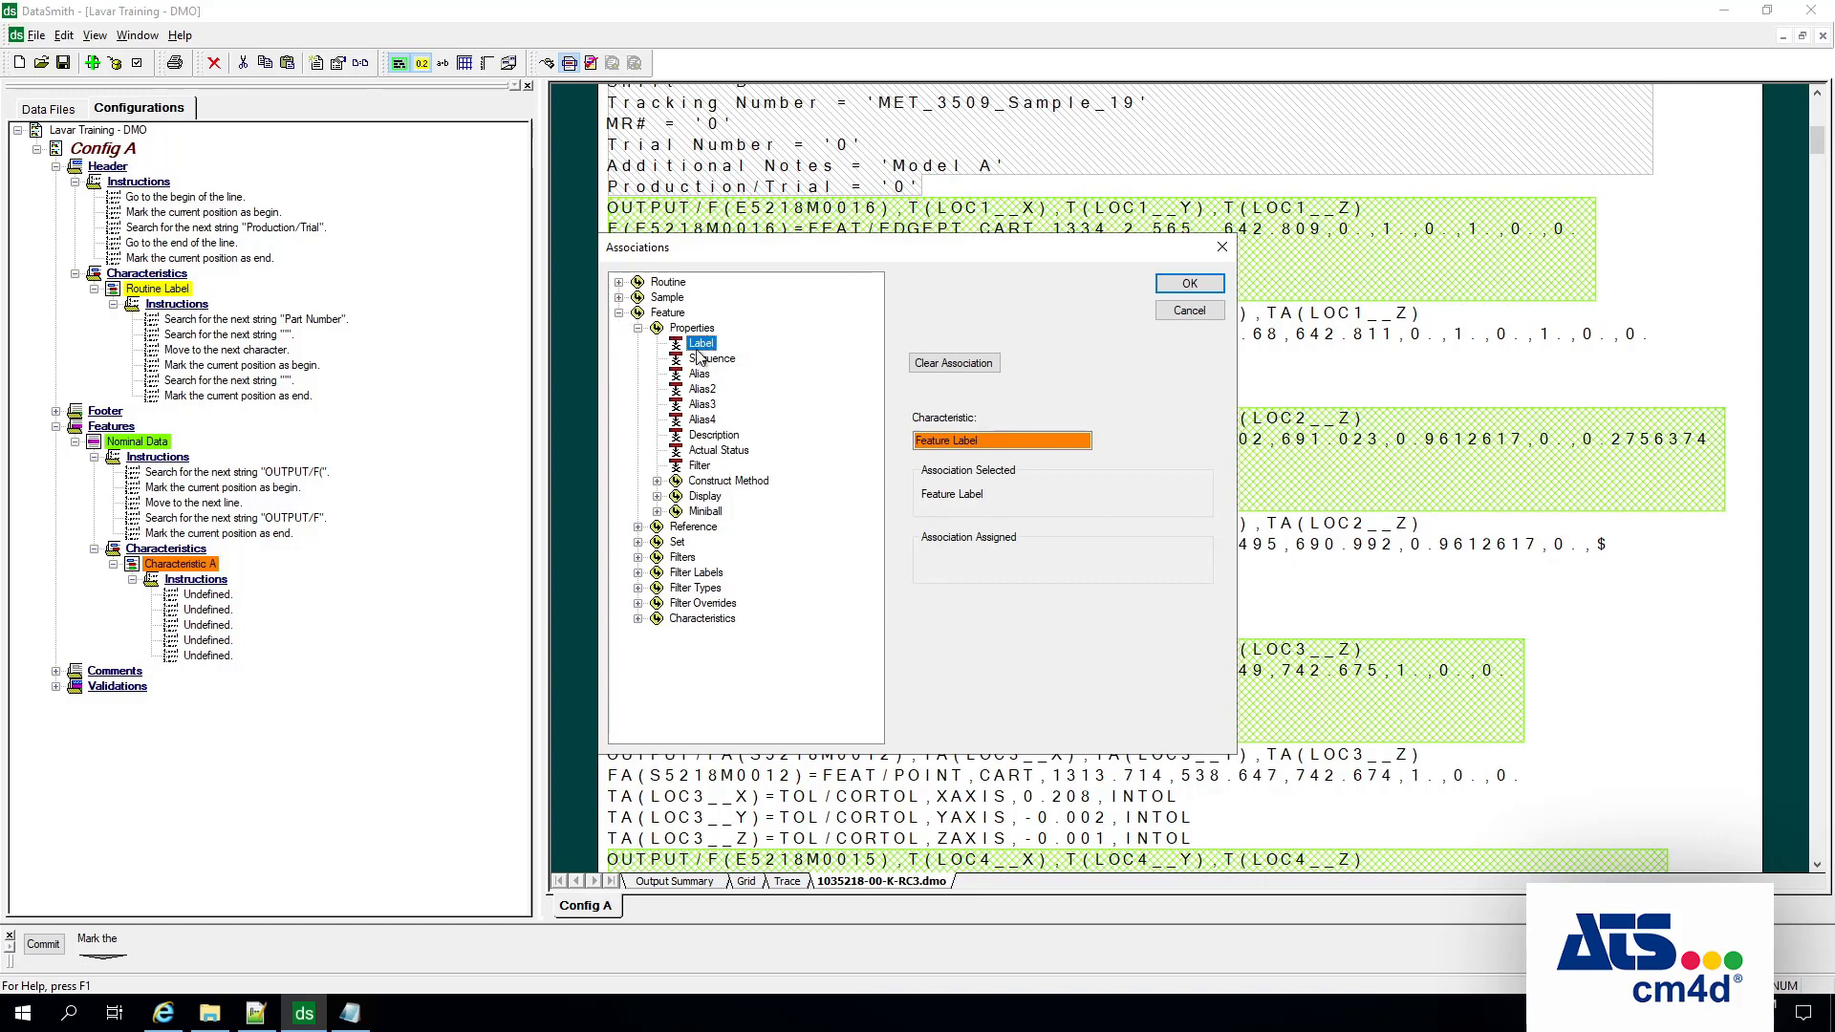
{"action": "left_click", "coordinate": [1190, 283]}
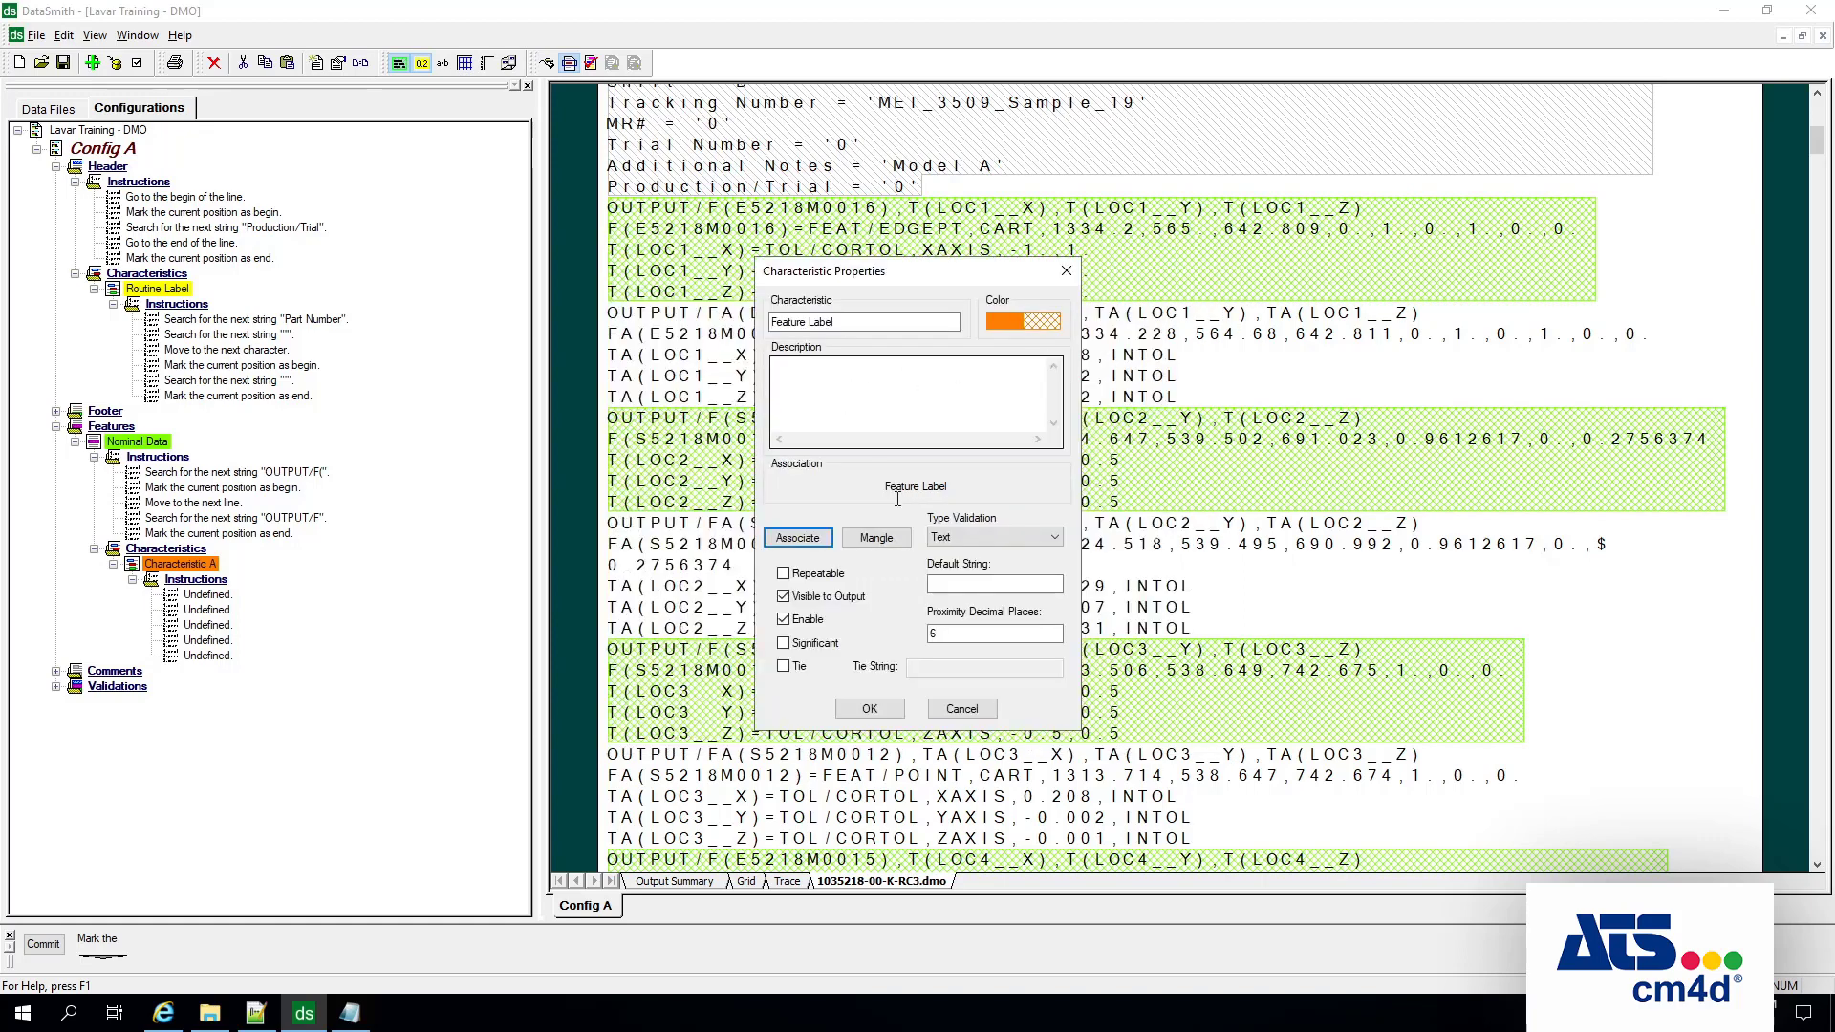
{"action": "left_click", "coordinate": [879, 711]}
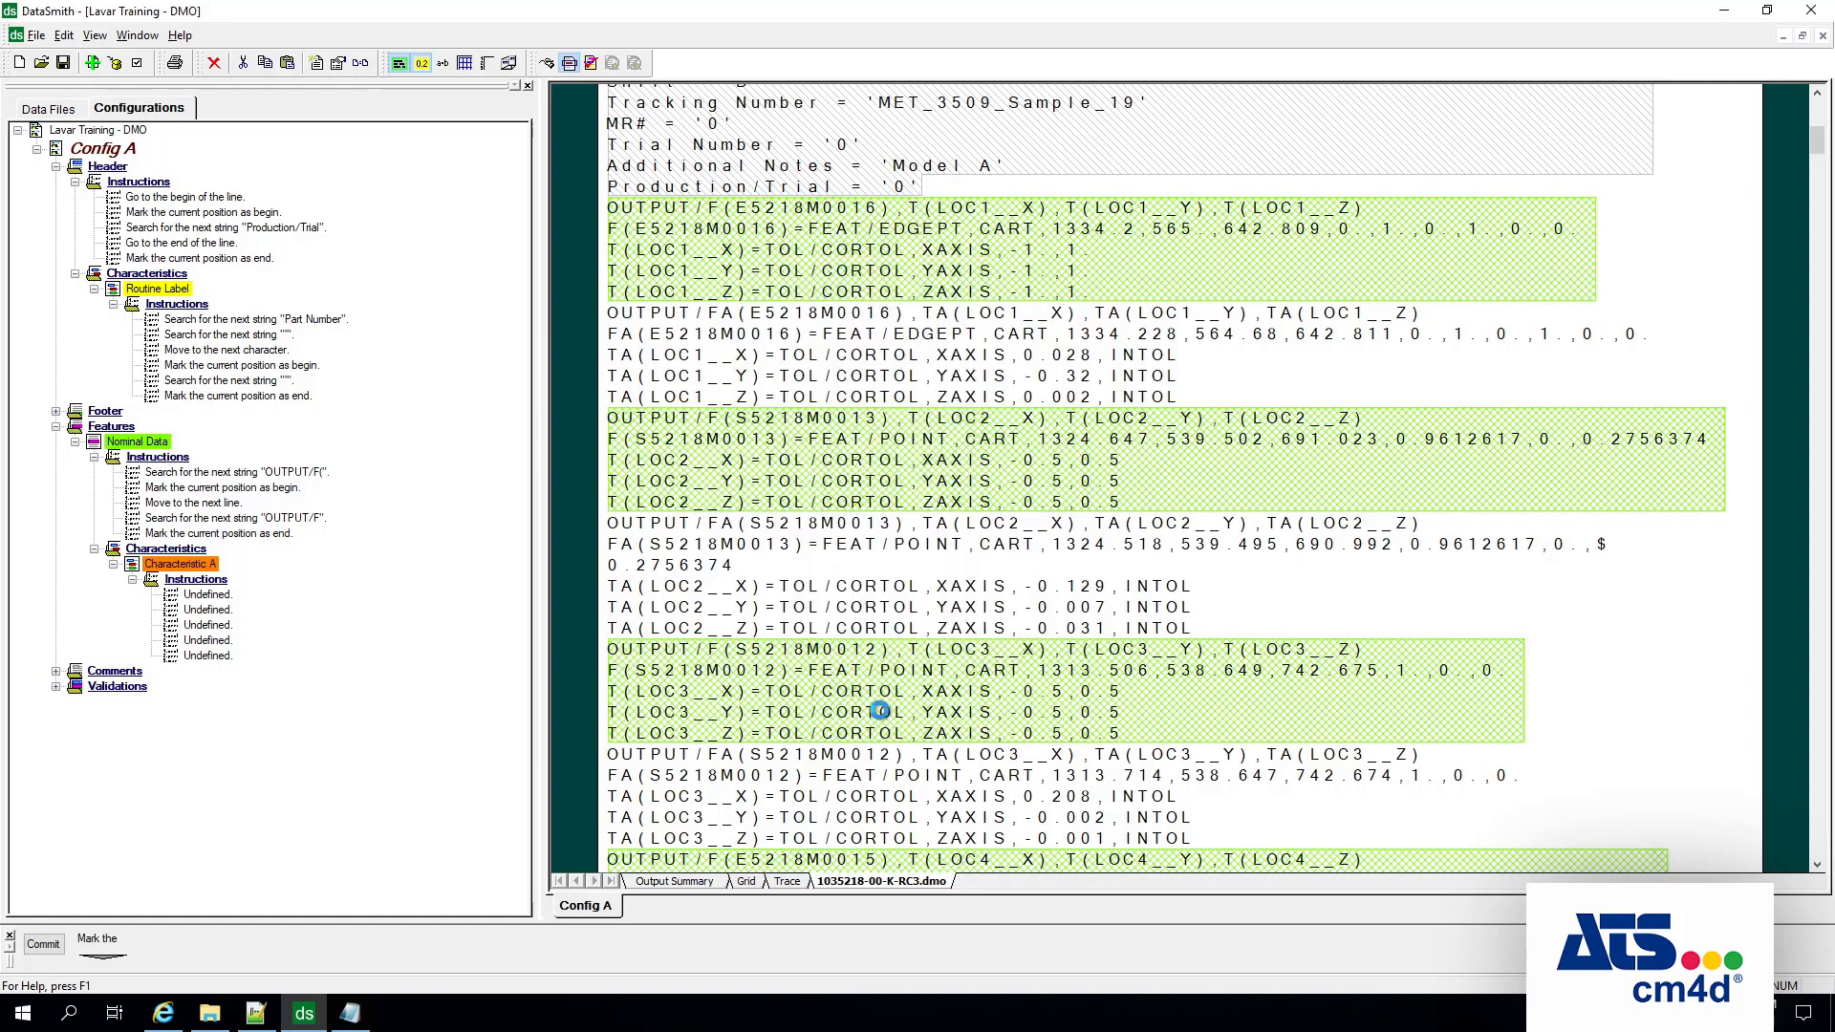
Step: Define the first Feature Label instruction as a search for the next string "("
{"action": "left_click", "coordinate": [206, 596]}
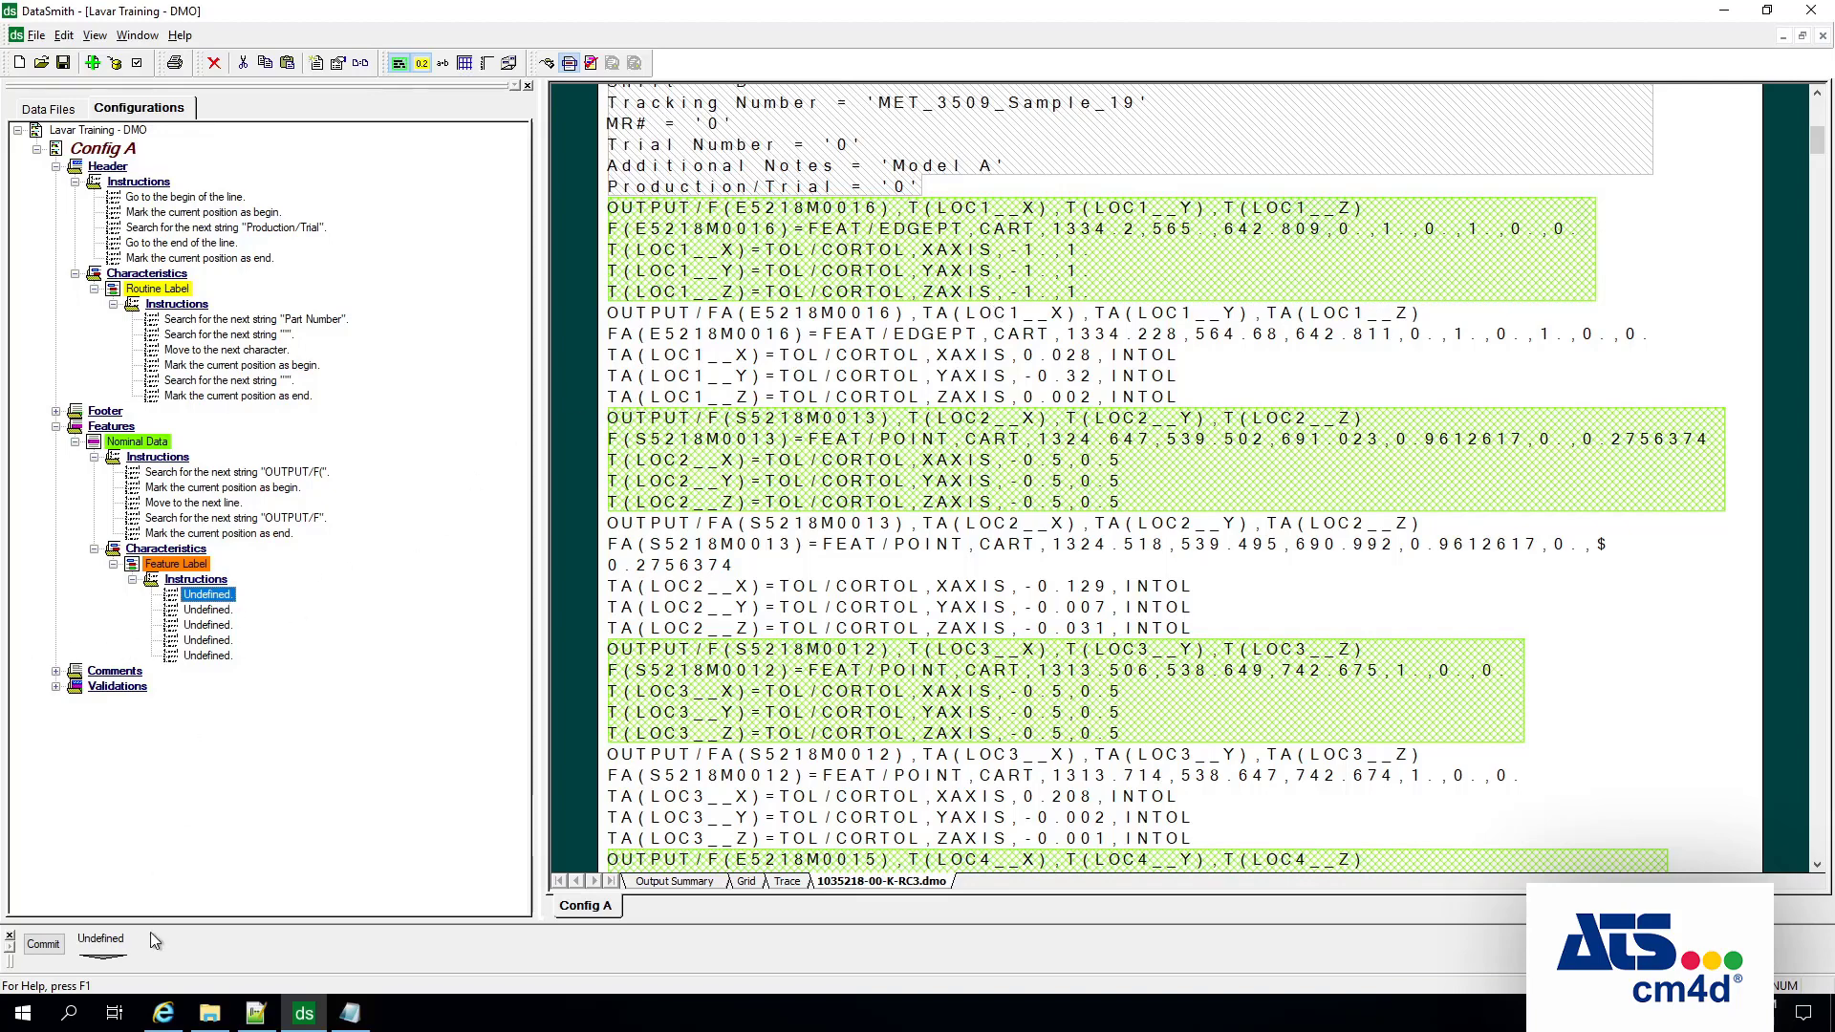
{"action": "left_click", "coordinate": [107, 960]}
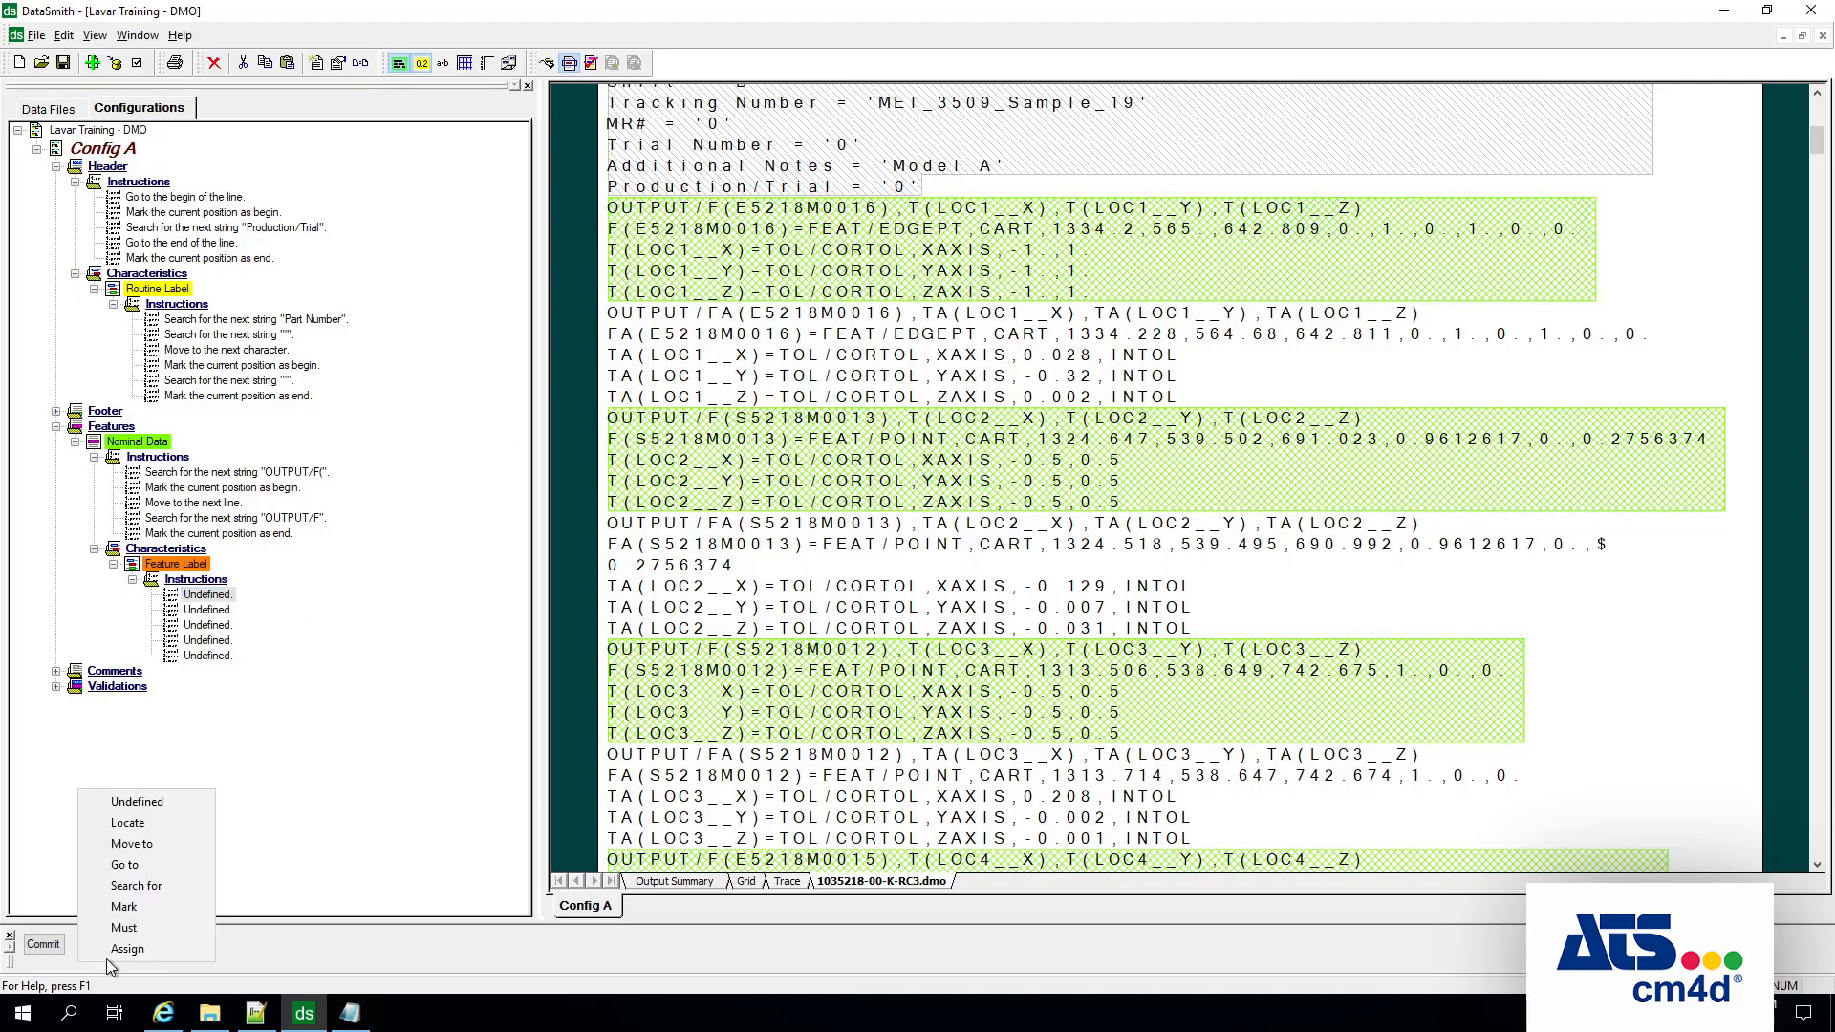
{"action": "left_click", "coordinate": [170, 885]}
{"action": "left_click", "coordinate": [250, 942]}
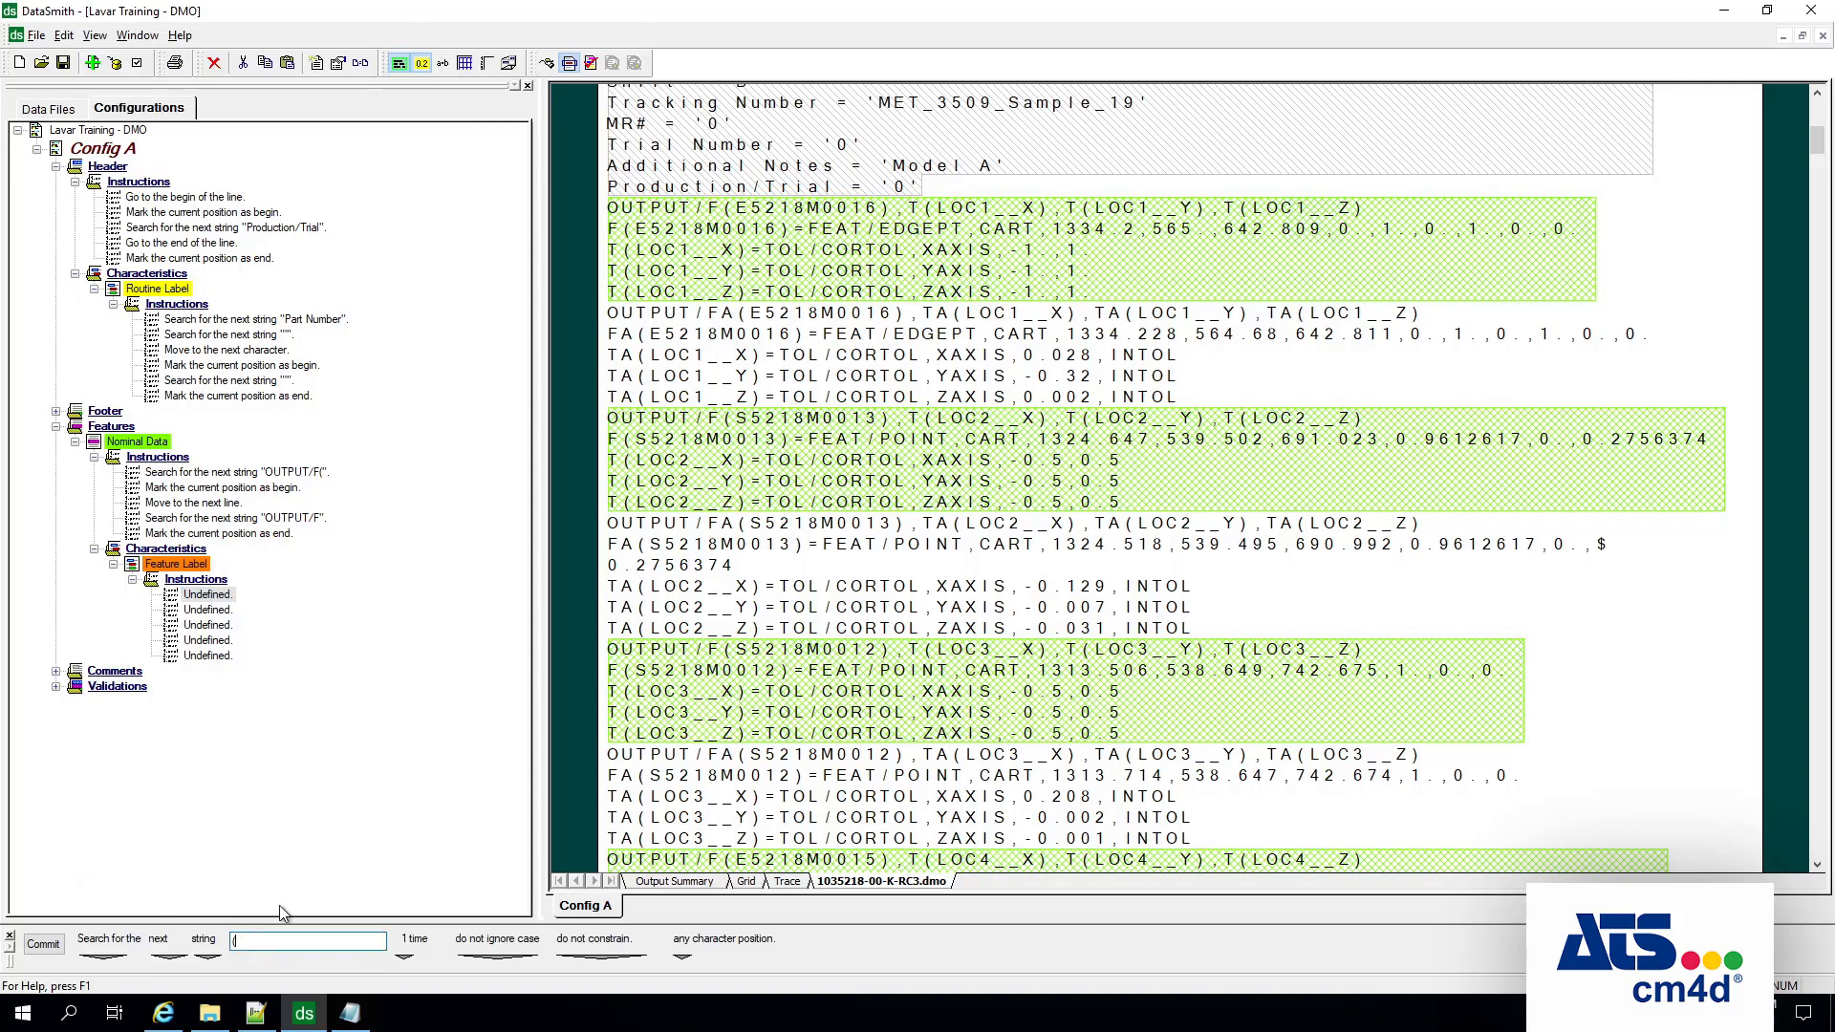
{"action": "left_click", "coordinate": [43, 944]}
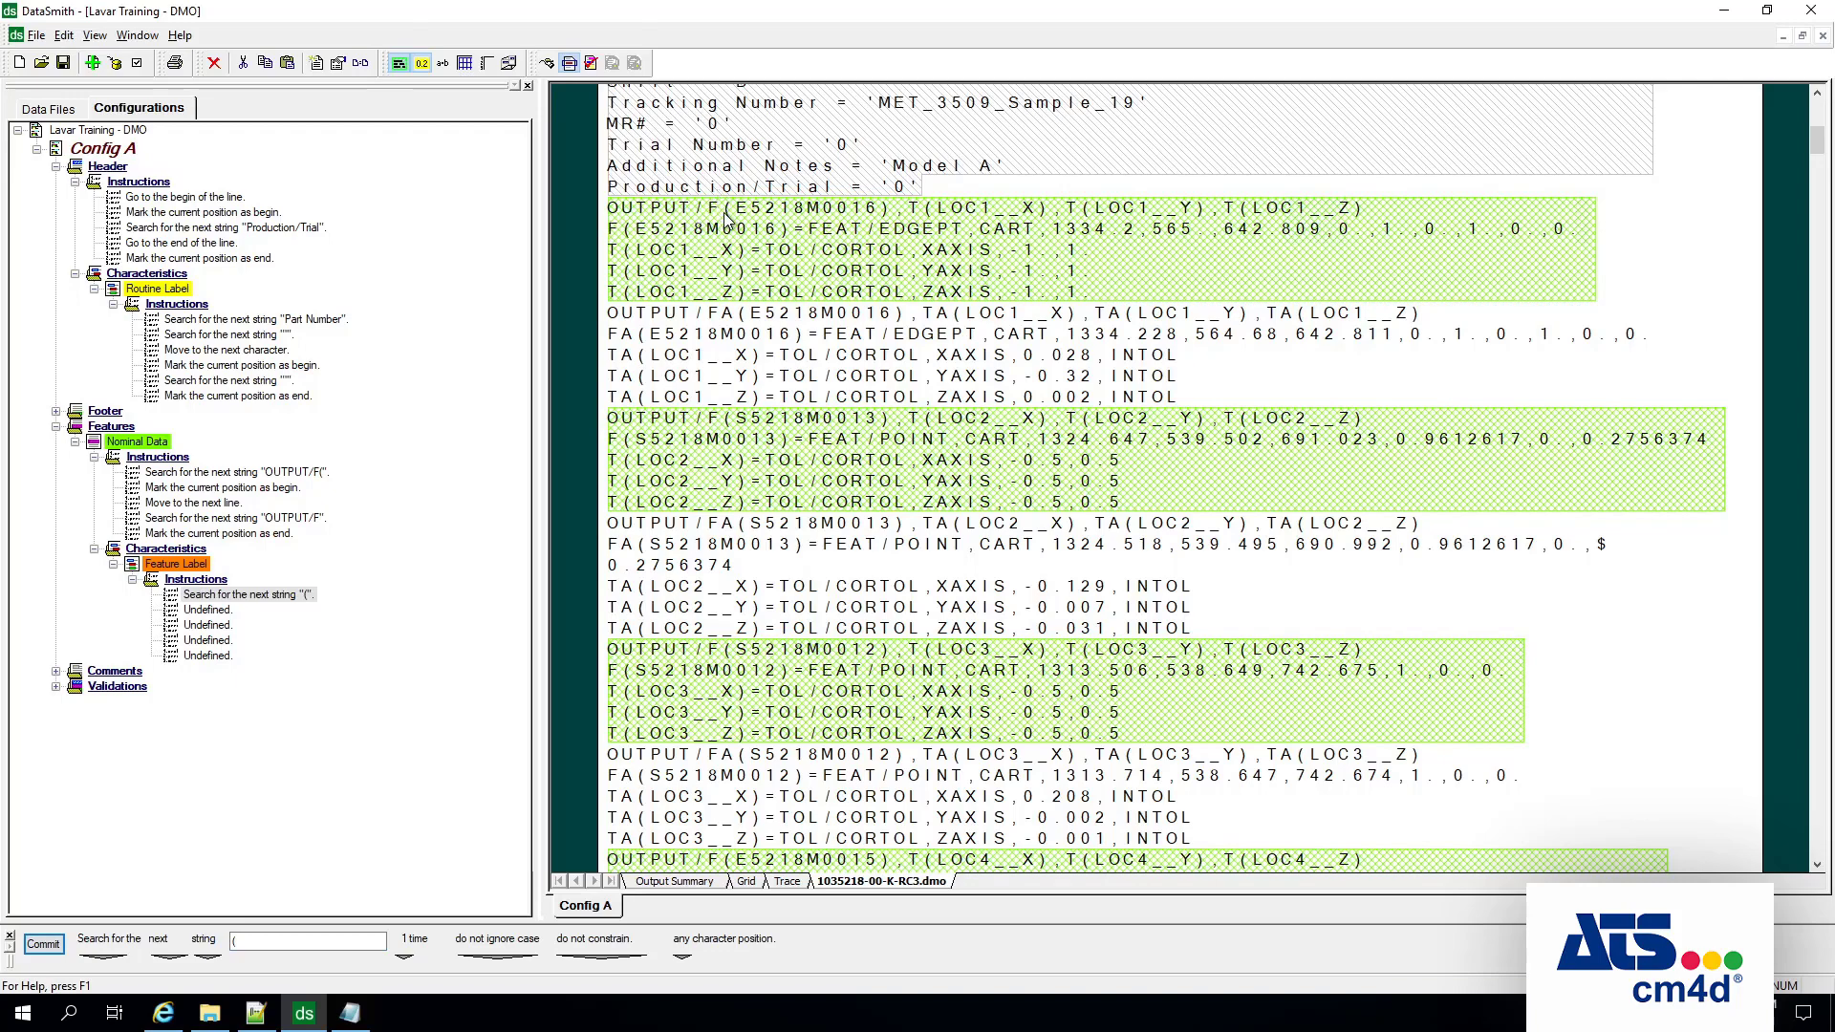
Step: Define the second Feature Label instruction to move to the next character
{"action": "left_click", "coordinate": [218, 611]}
{"action": "left_click", "coordinate": [101, 958]}
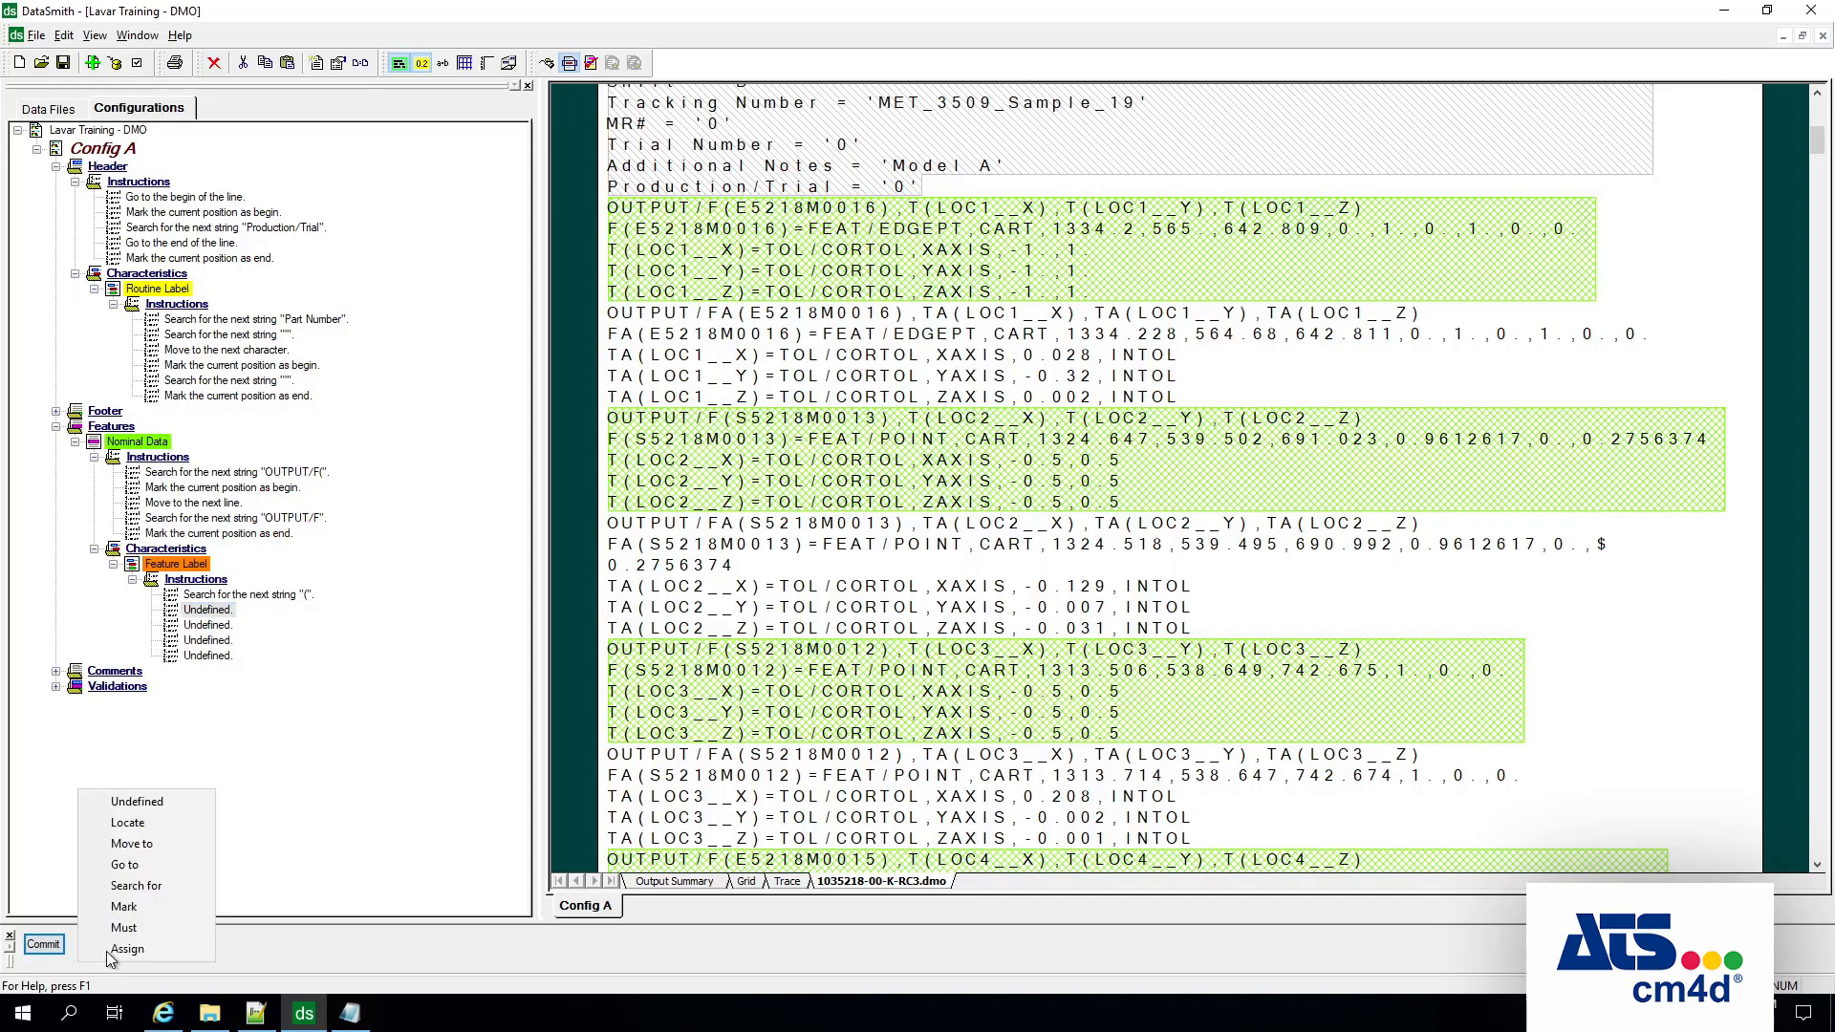
{"action": "left_click", "coordinate": [158, 843]}
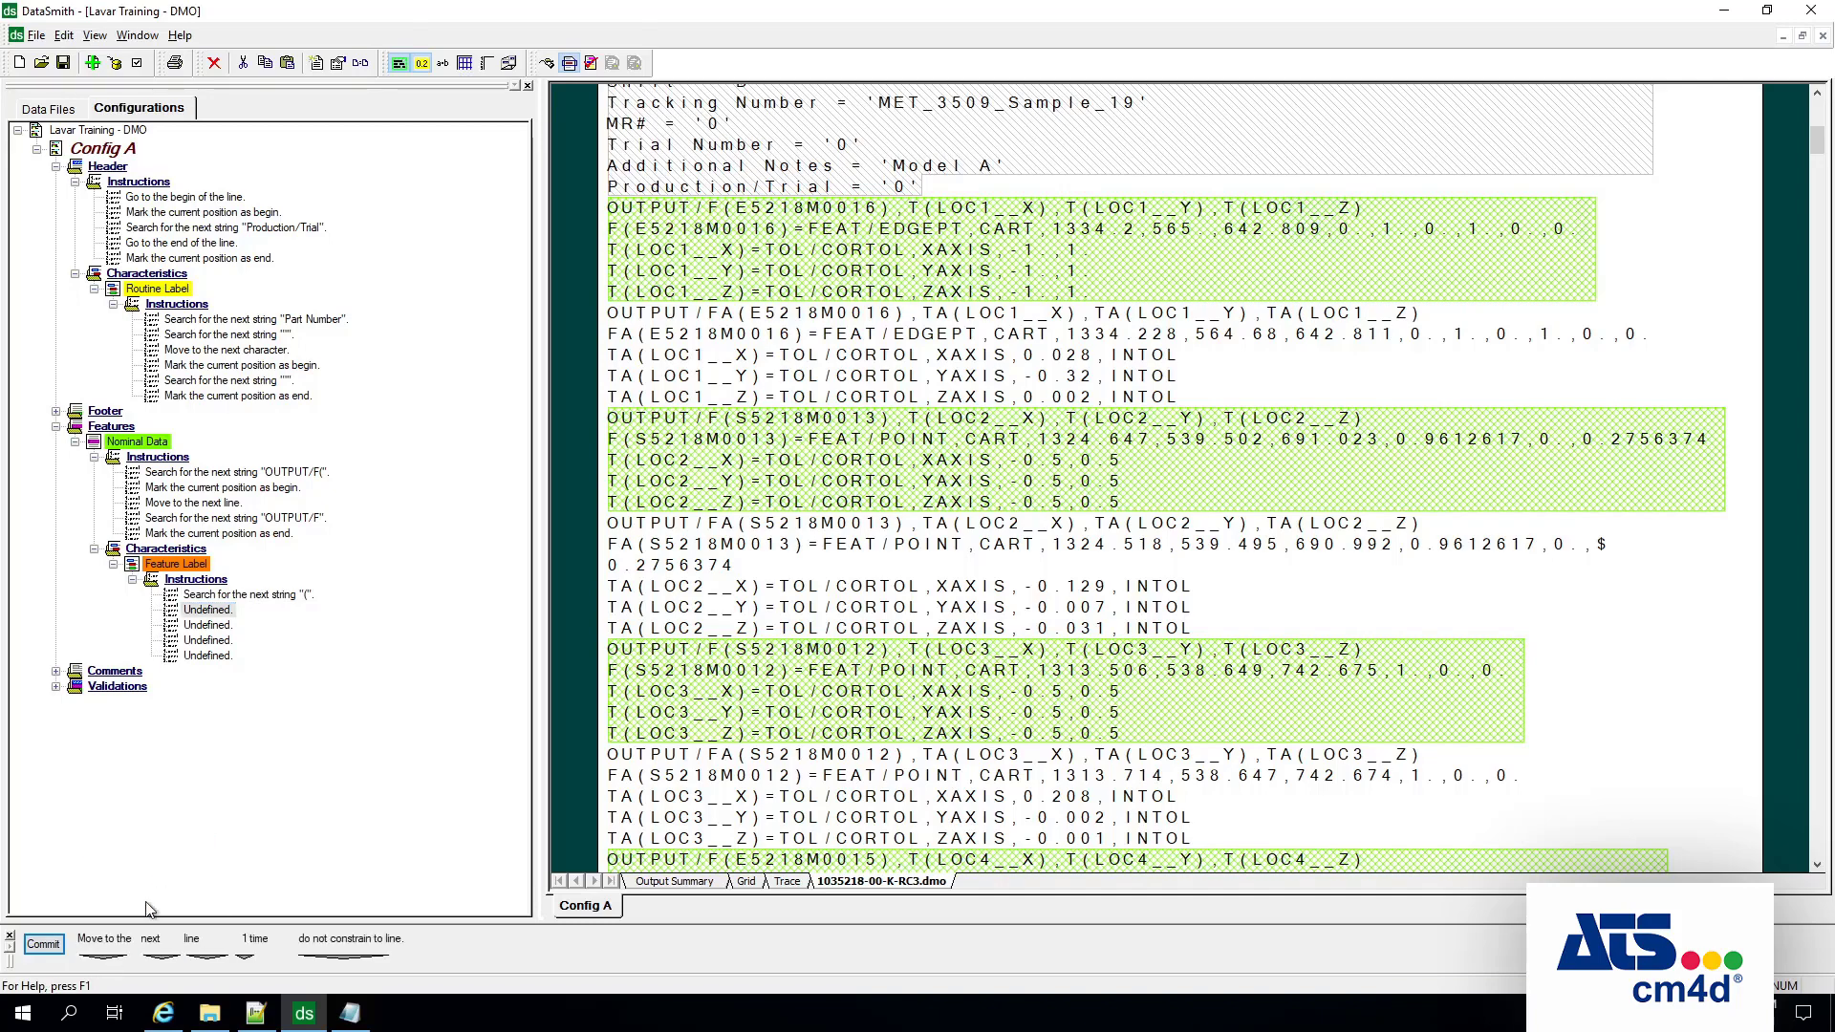
{"action": "left_click", "coordinate": [209, 961]}
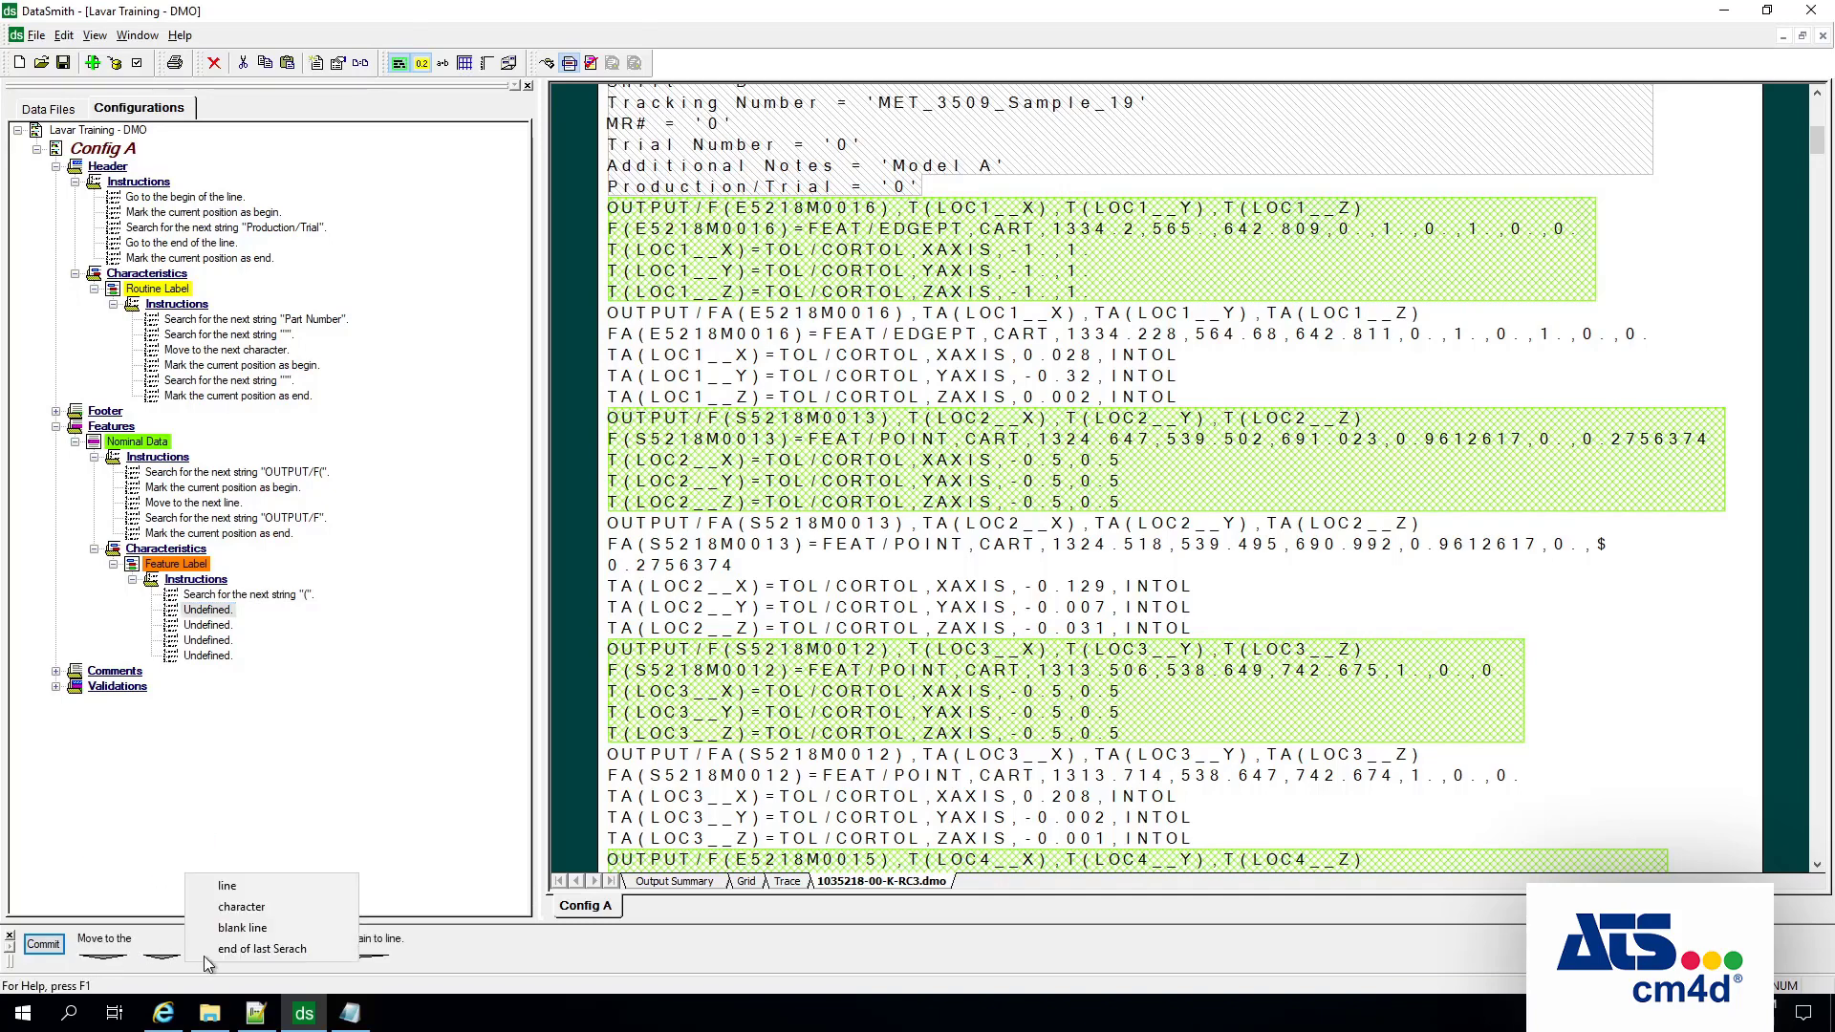
{"action": "left_click", "coordinate": [244, 908]}
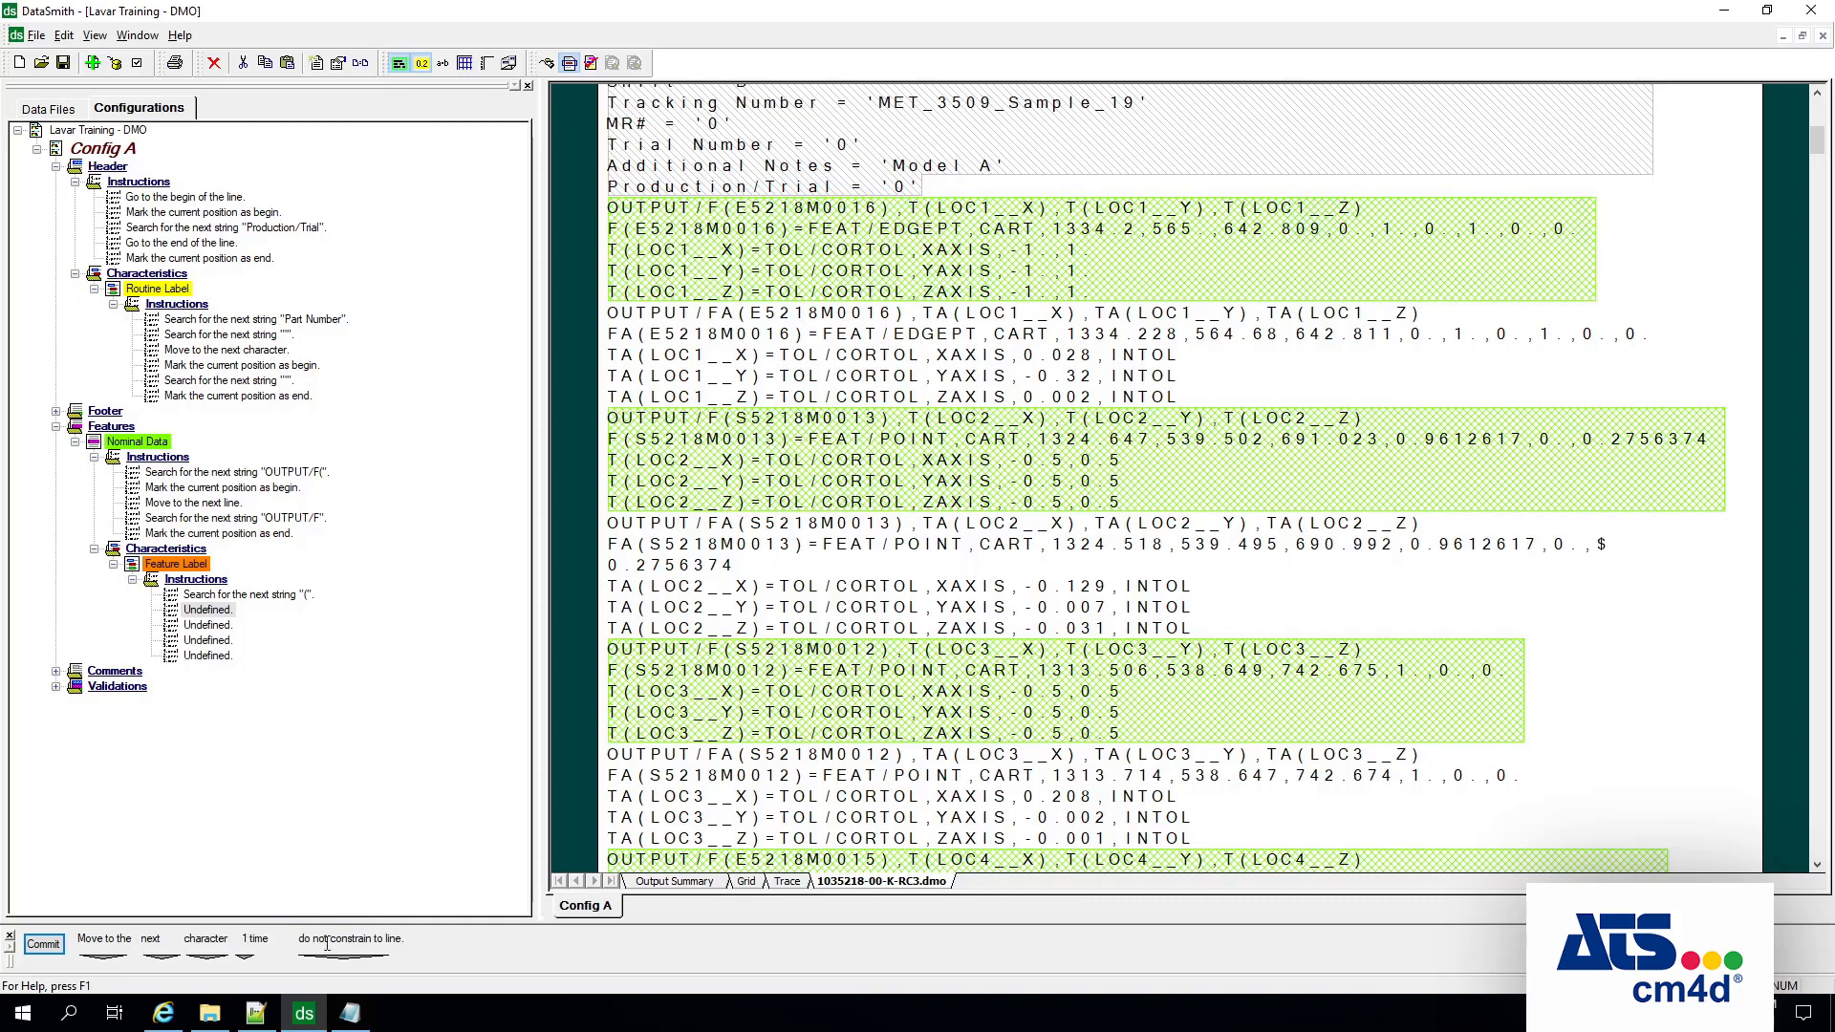
{"action": "left_click", "coordinate": [44, 948]}
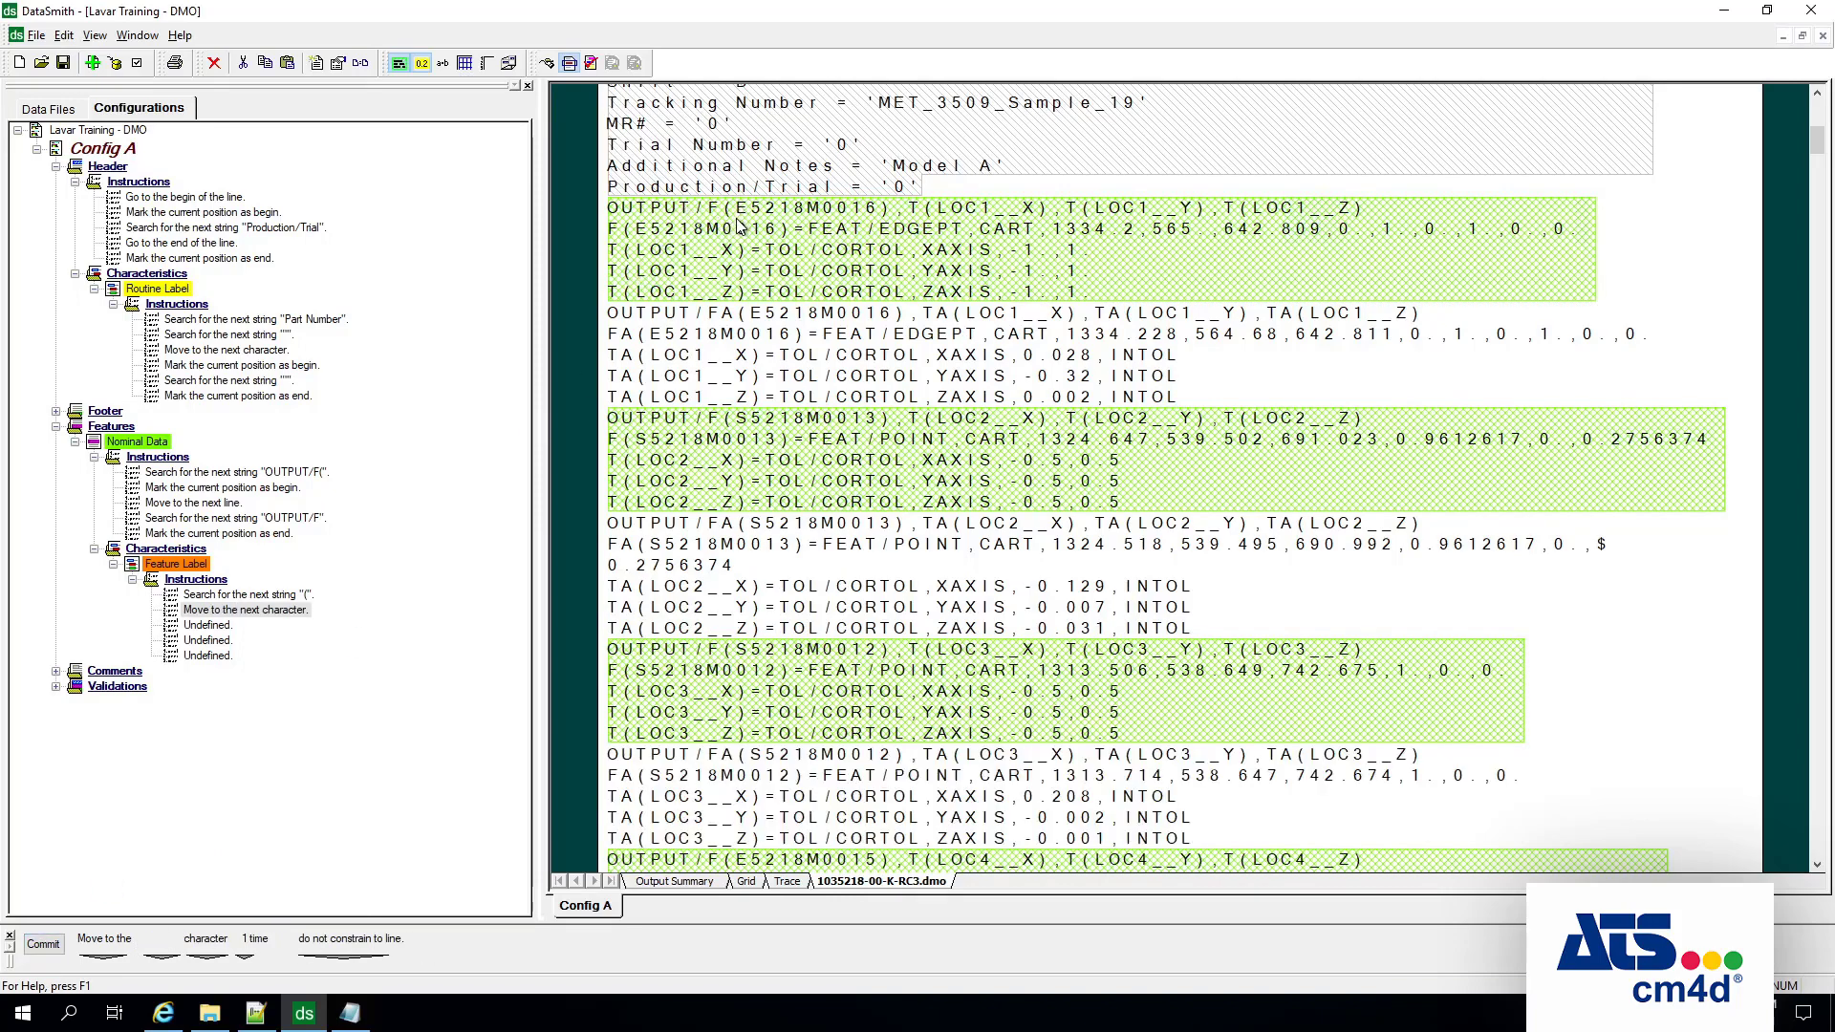
Step: Define the third Feature Label instruction to mark the current position as begin
{"action": "left_click", "coordinate": [214, 627]}
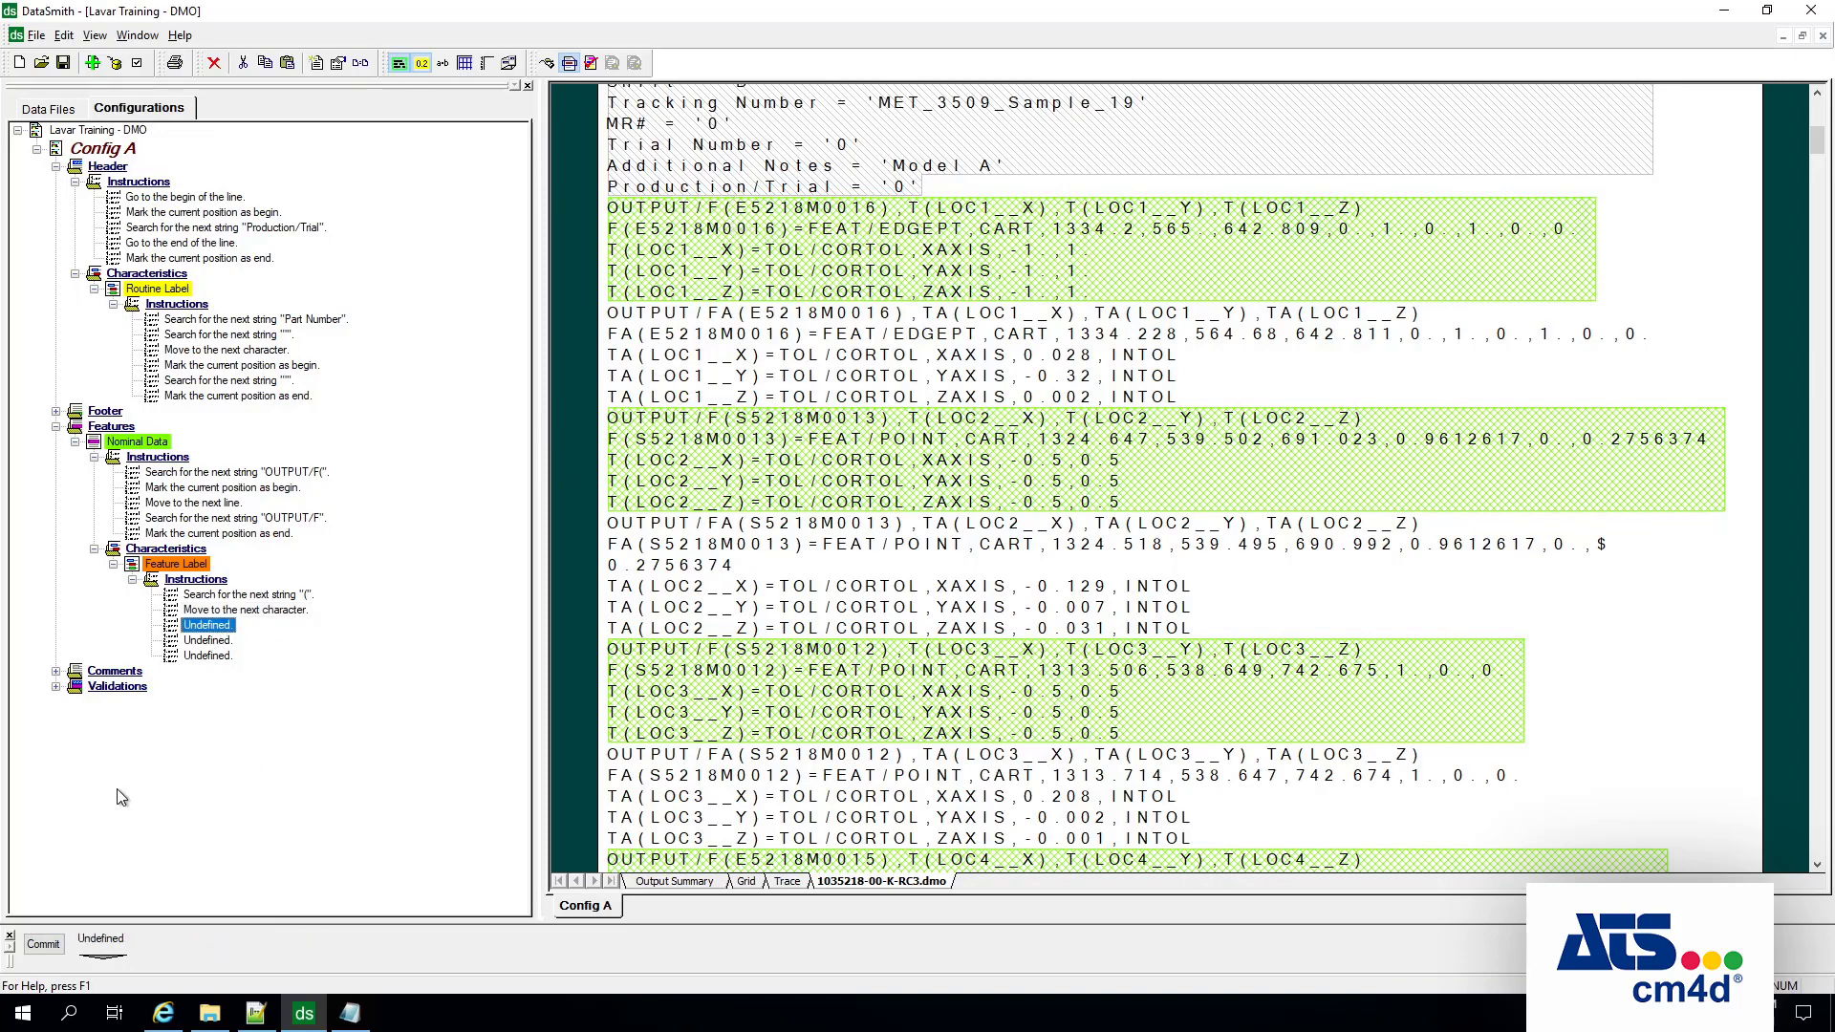
{"action": "left_click", "coordinate": [105, 948]}
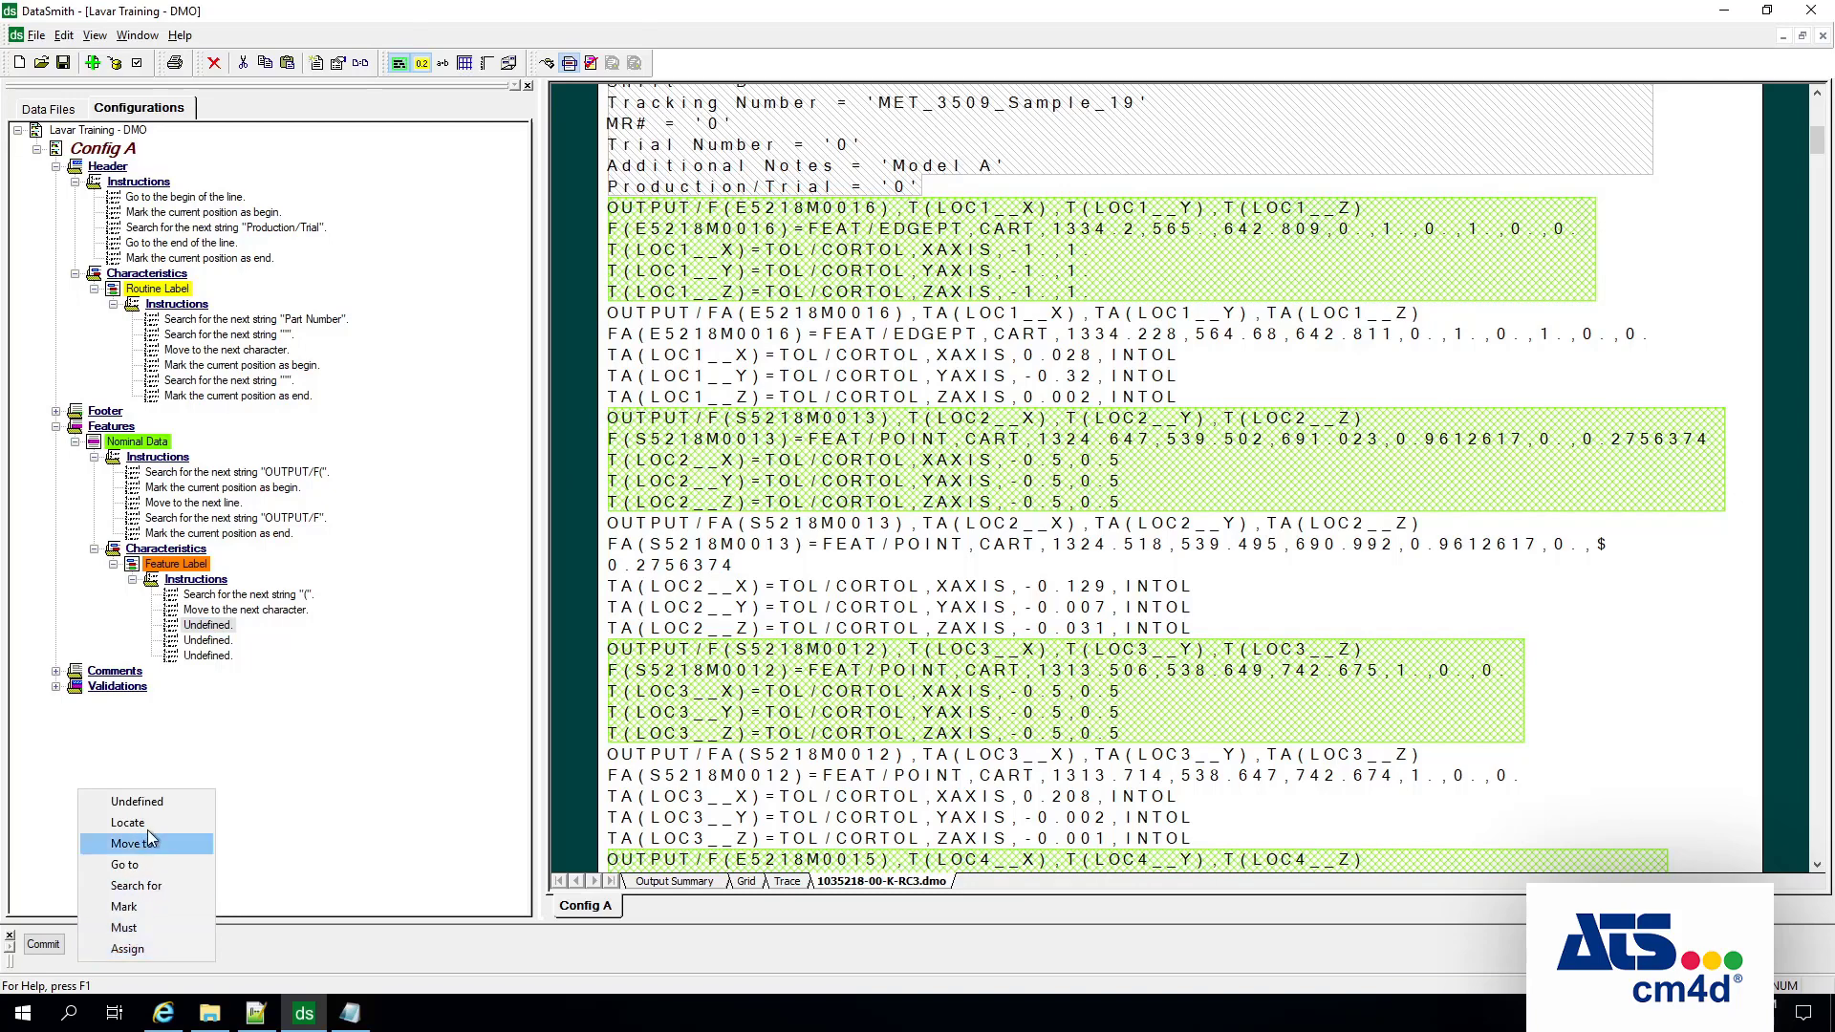
{"action": "left_click", "coordinate": [144, 908]}
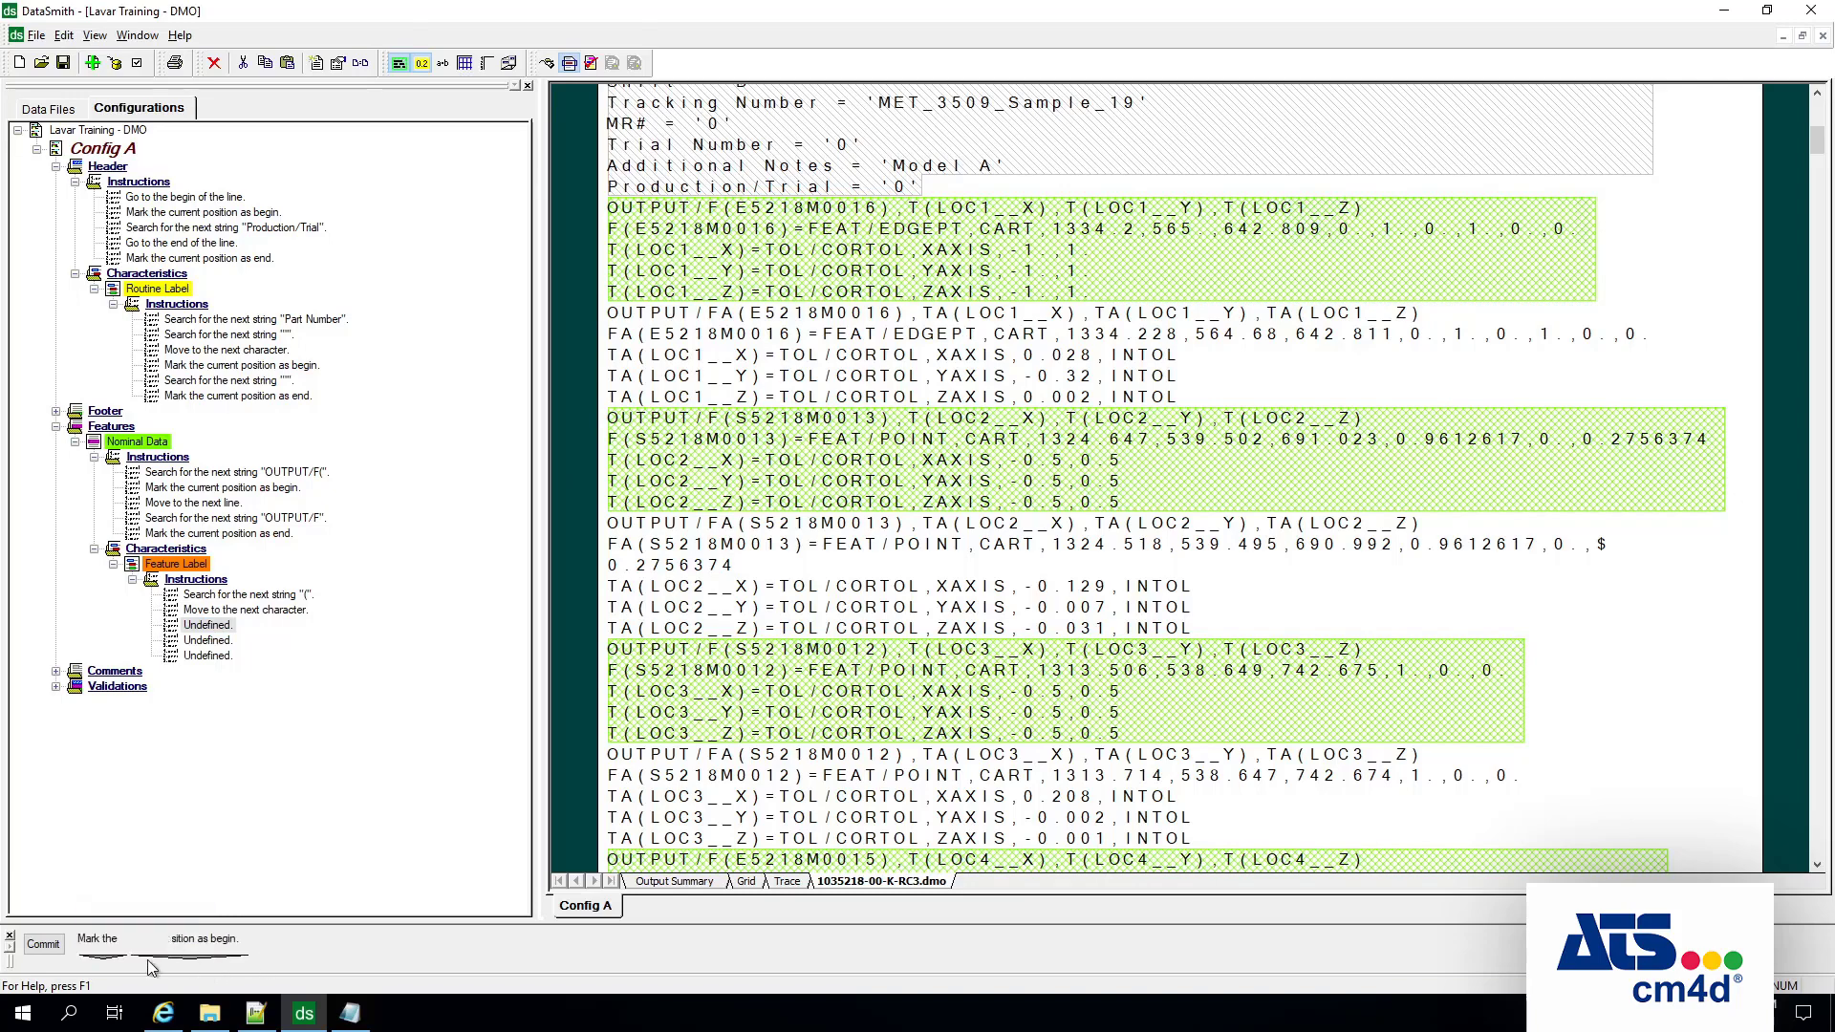
{"action": "left_click", "coordinate": [46, 948]}
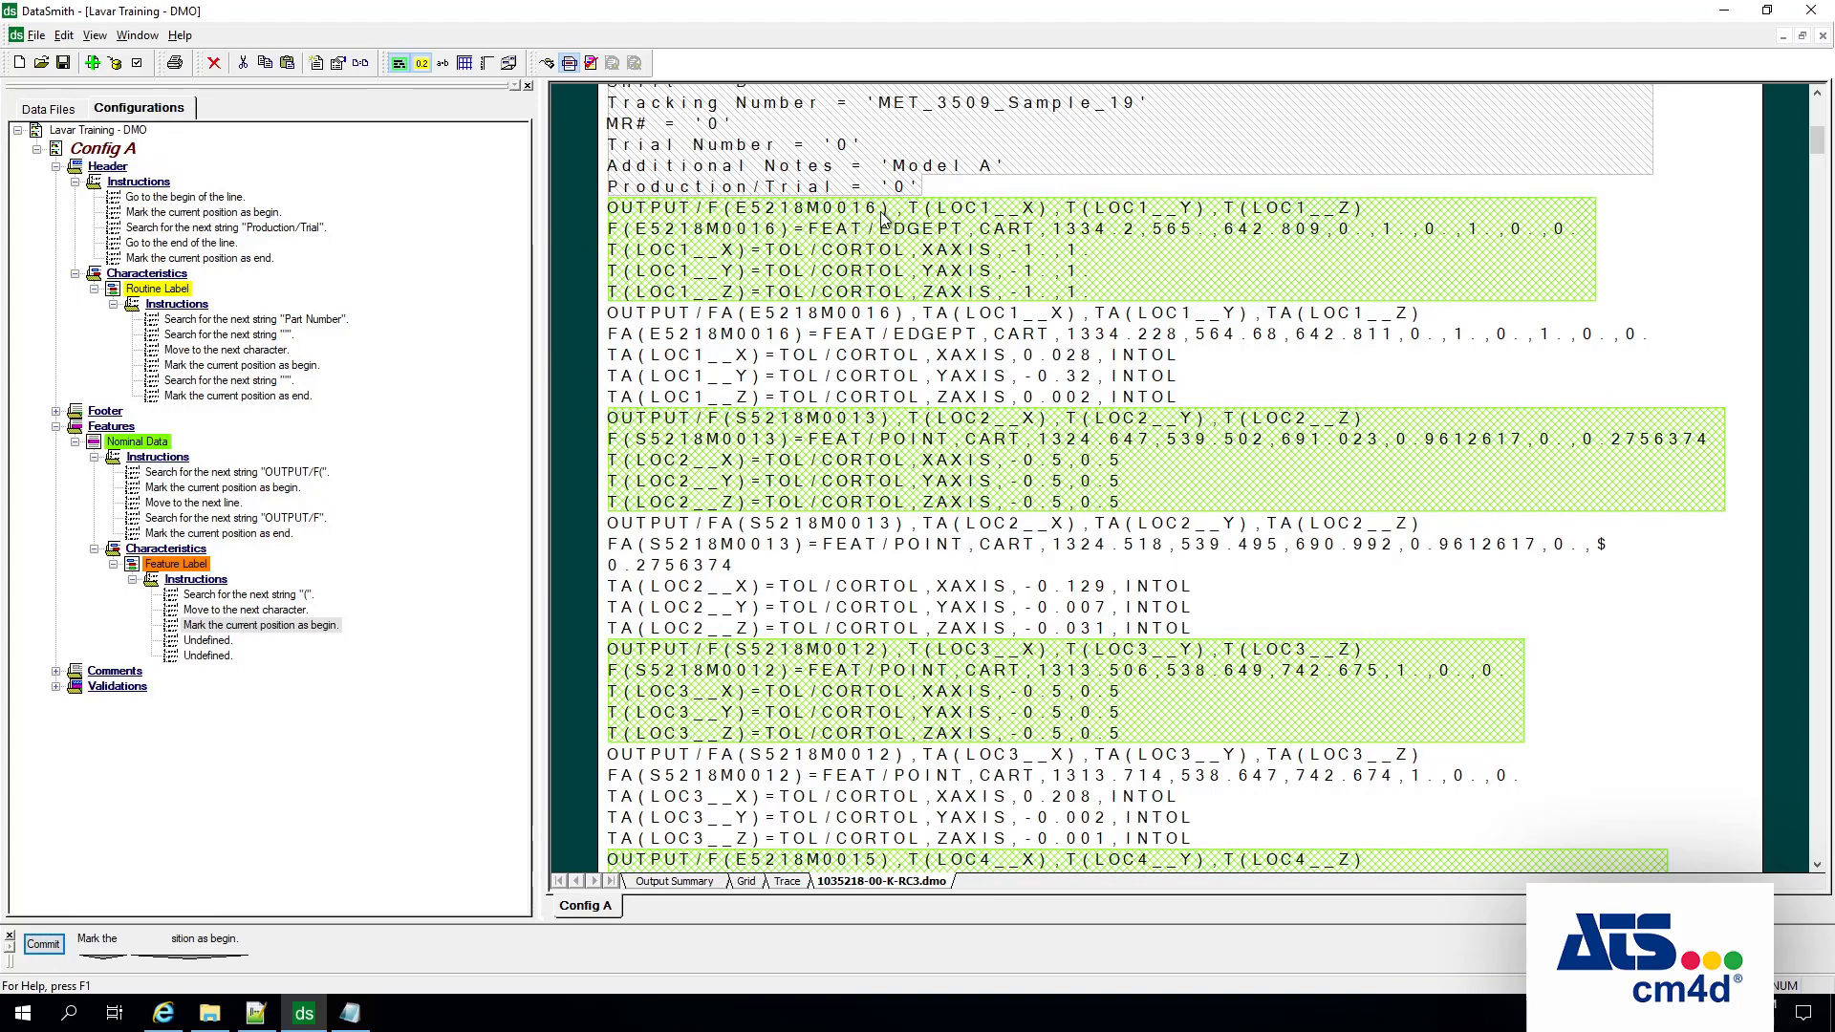
Step: Define the fourth Feature Label instruction as a search for the next string ")"
{"action": "left_click", "coordinate": [196, 641]}
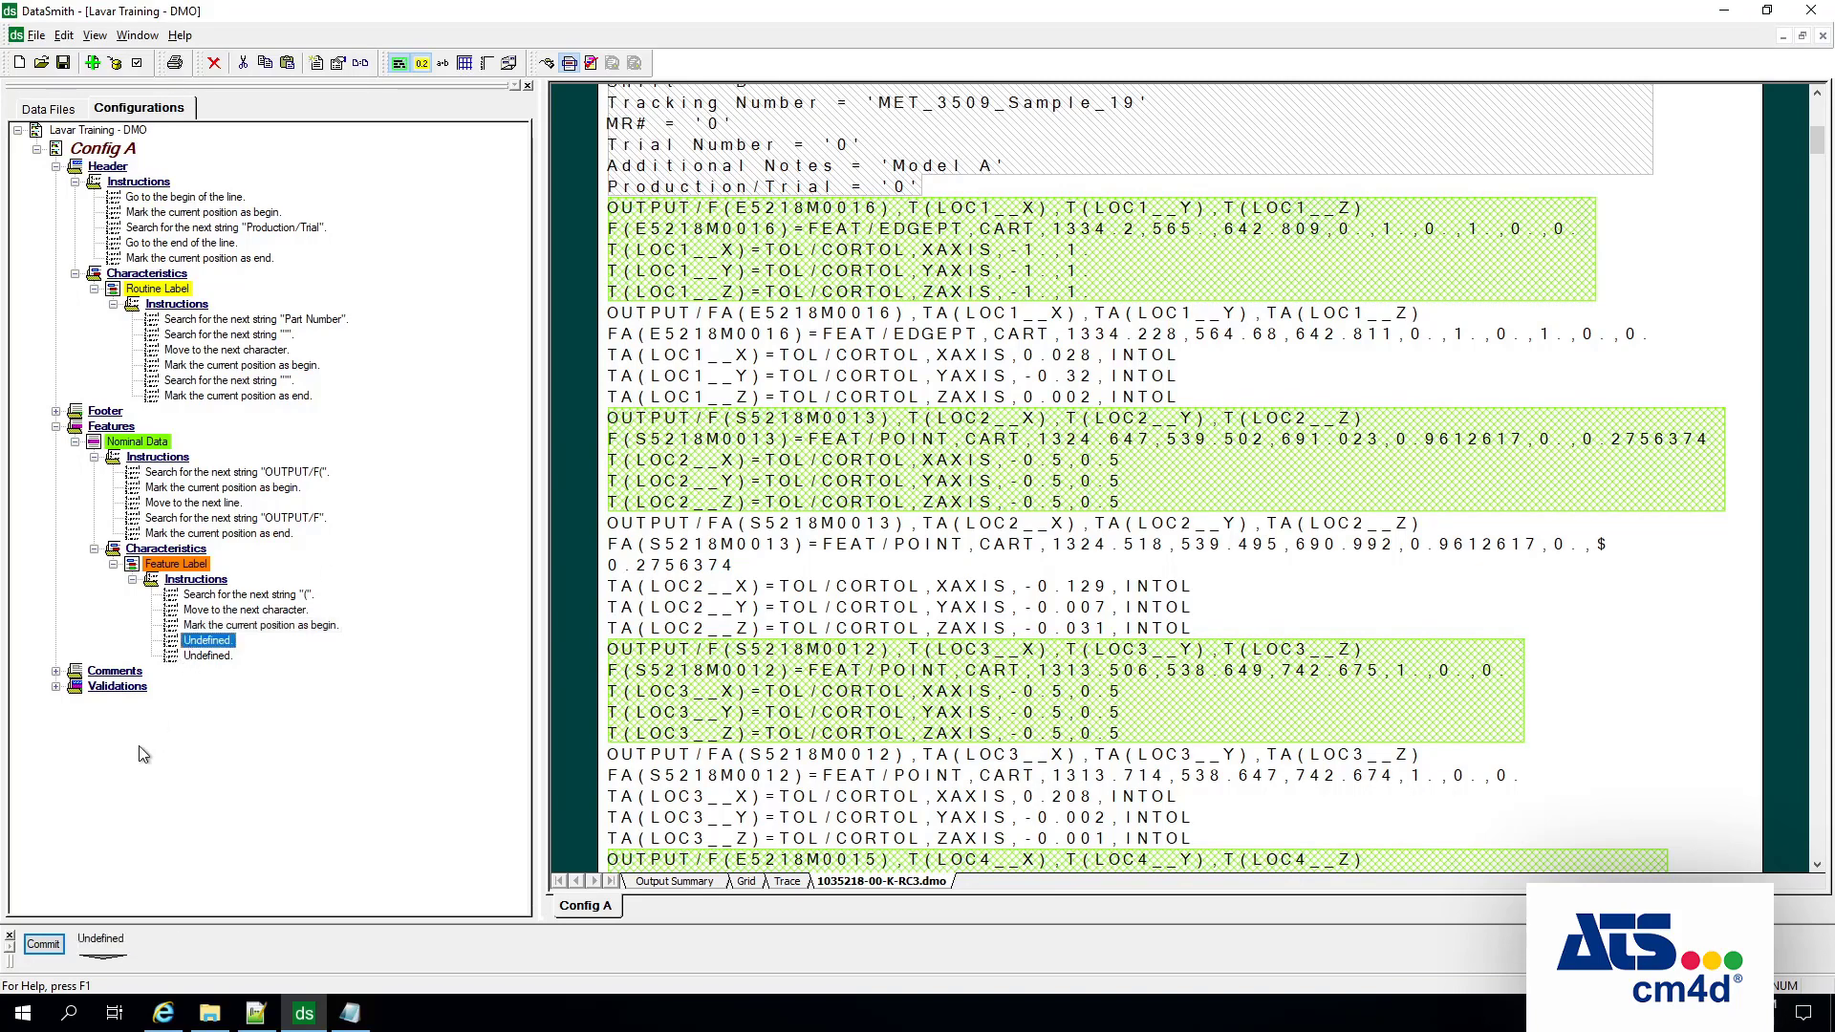
{"action": "left_click", "coordinate": [101, 957]}
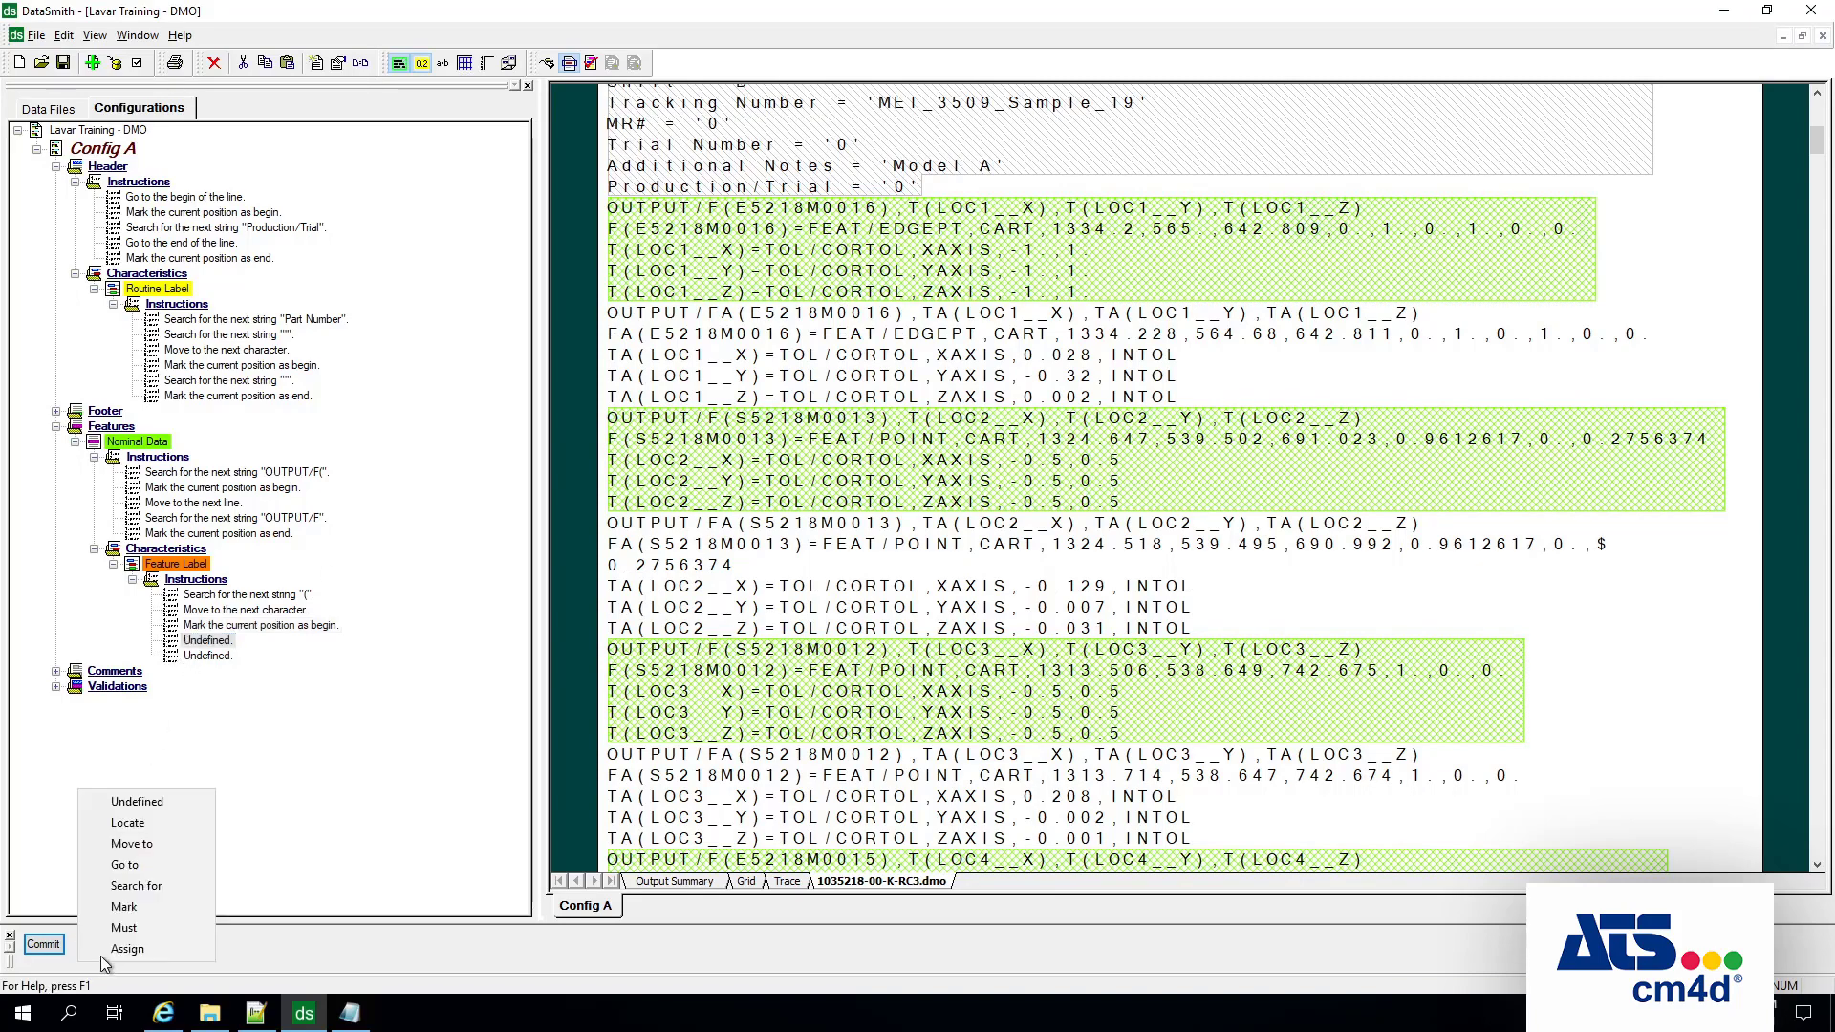
{"action": "left_click", "coordinate": [153, 881]}
{"action": "left_click", "coordinate": [245, 941]}
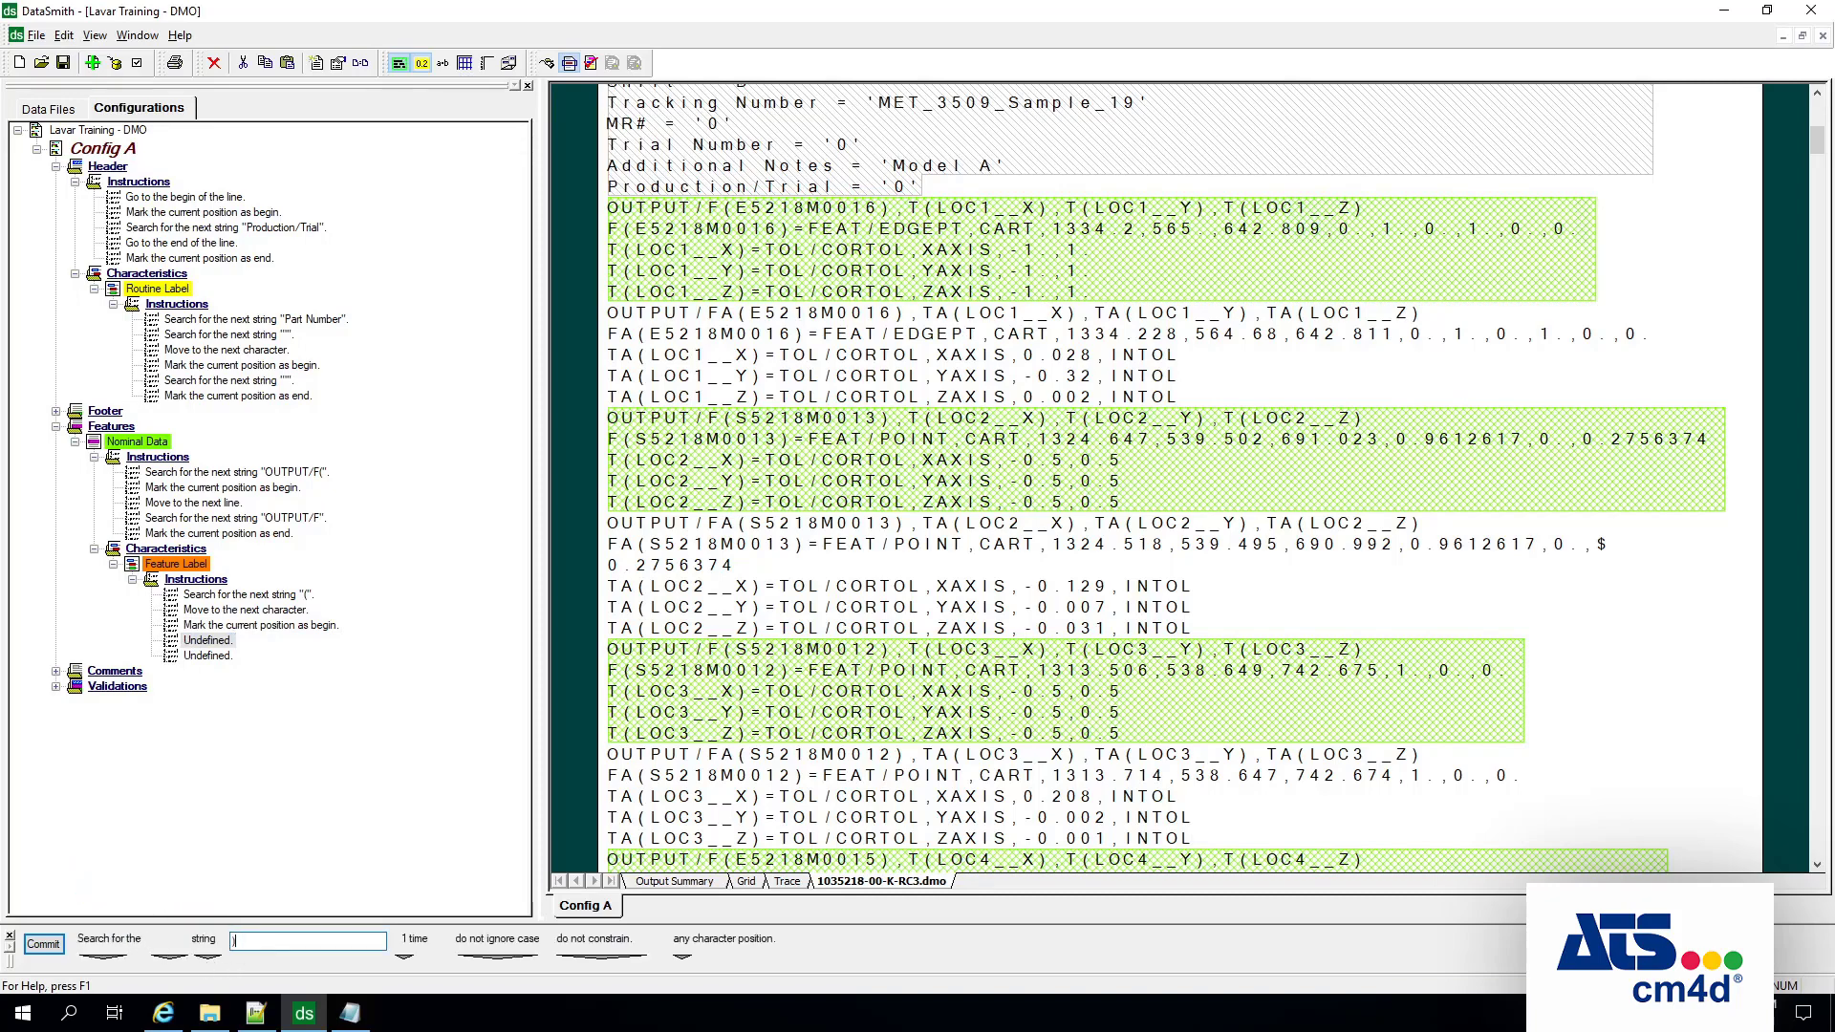
{"action": "left_click", "coordinate": [43, 947]}
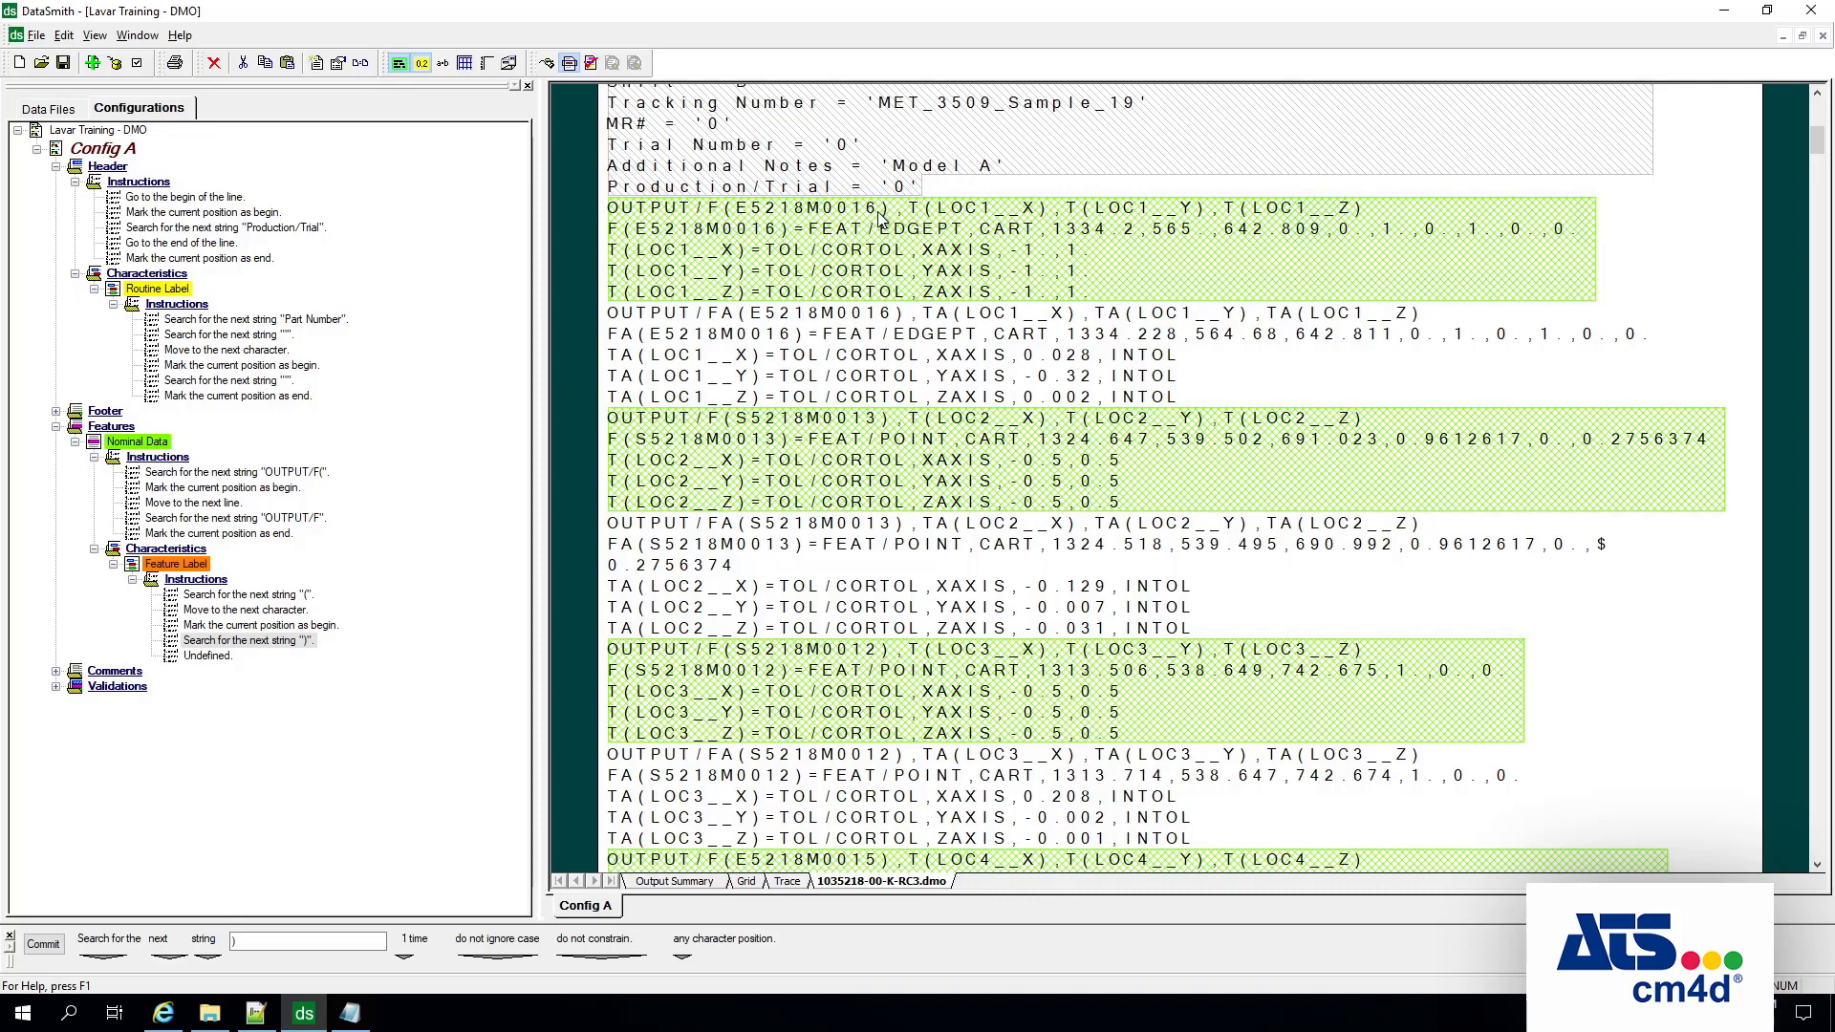
Step: Define the fifth Feature Label instruction to mark the current position as end
{"action": "left_click", "coordinate": [213, 658]}
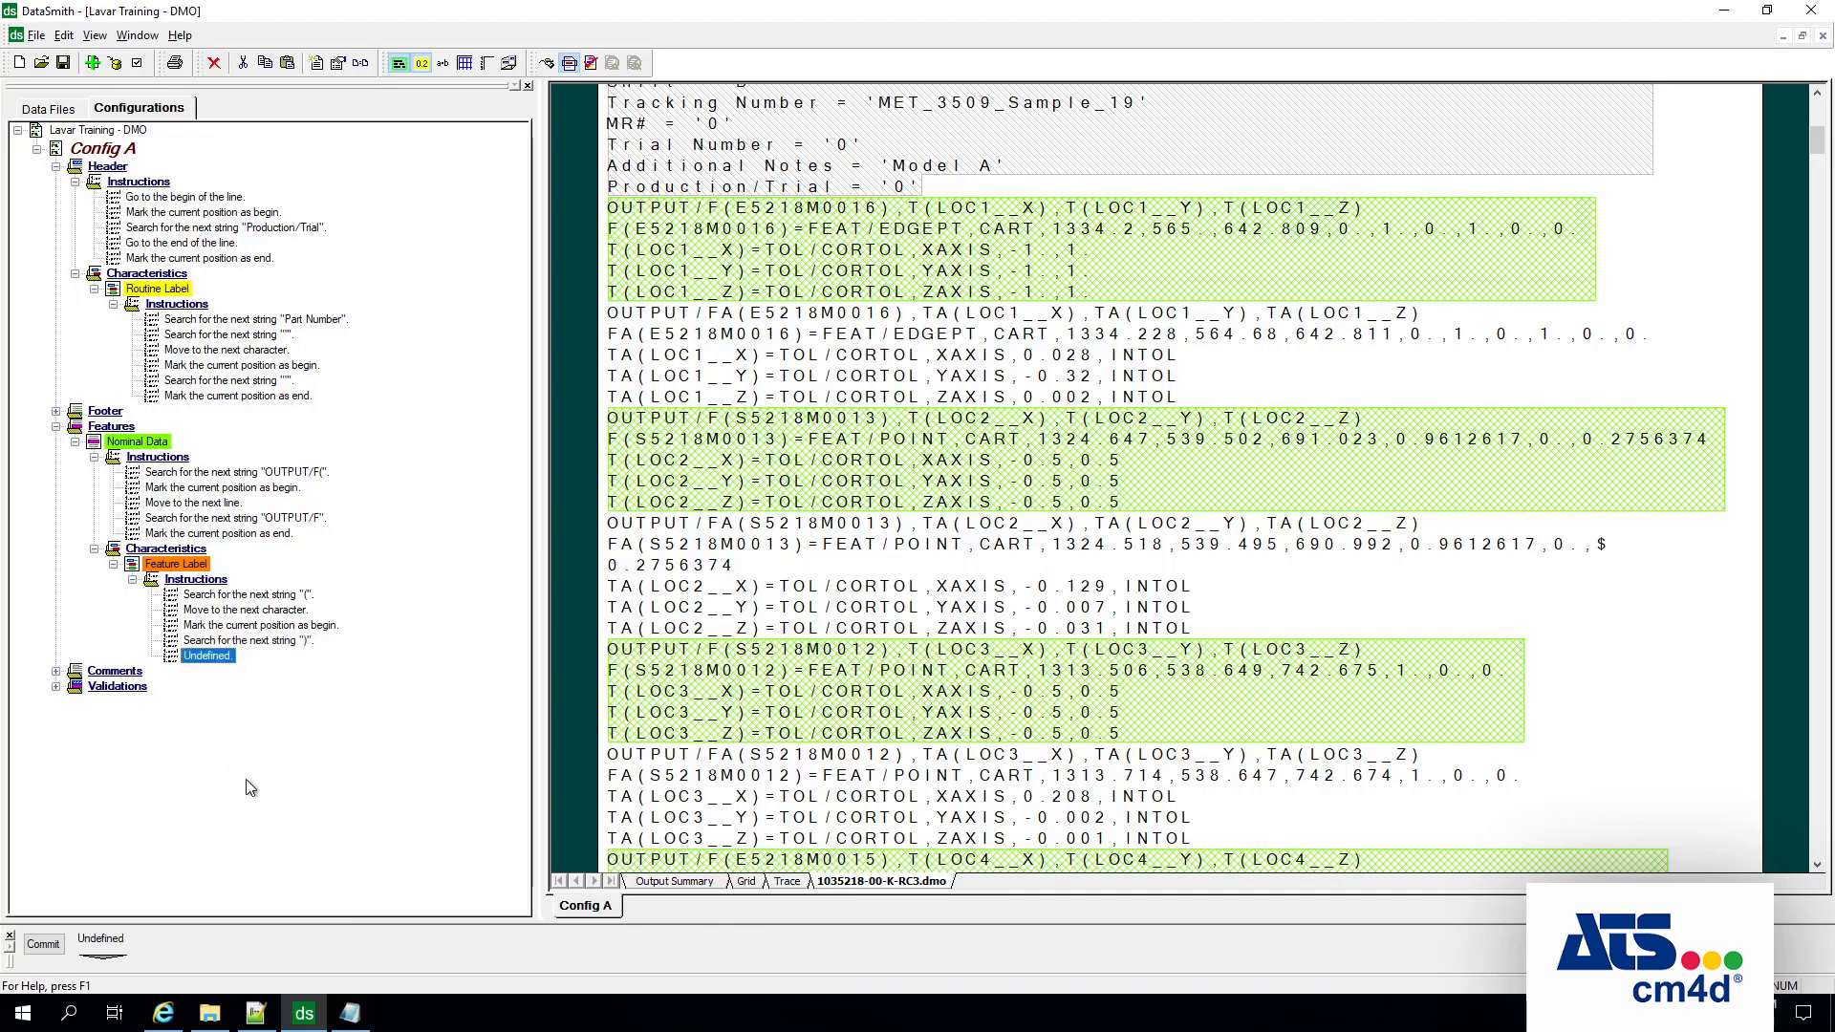
{"action": "left_click", "coordinate": [102, 951]}
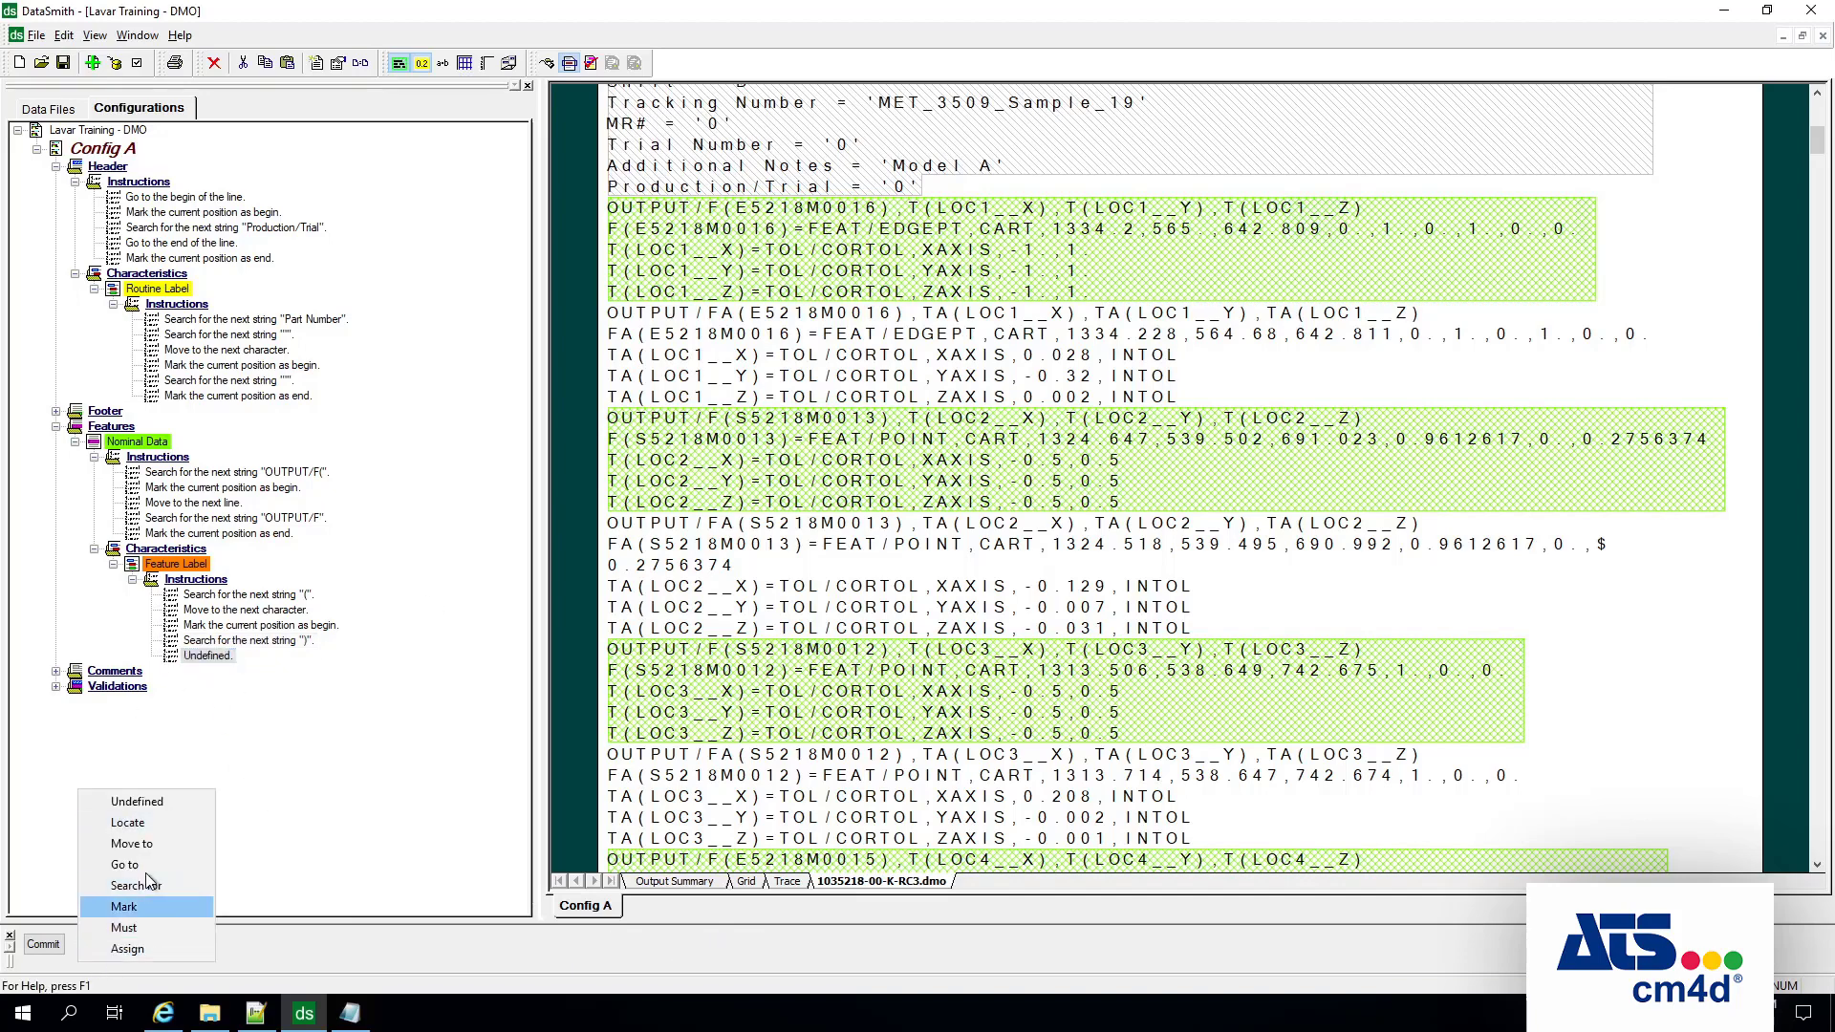
{"action": "left_click", "coordinate": [153, 906]}
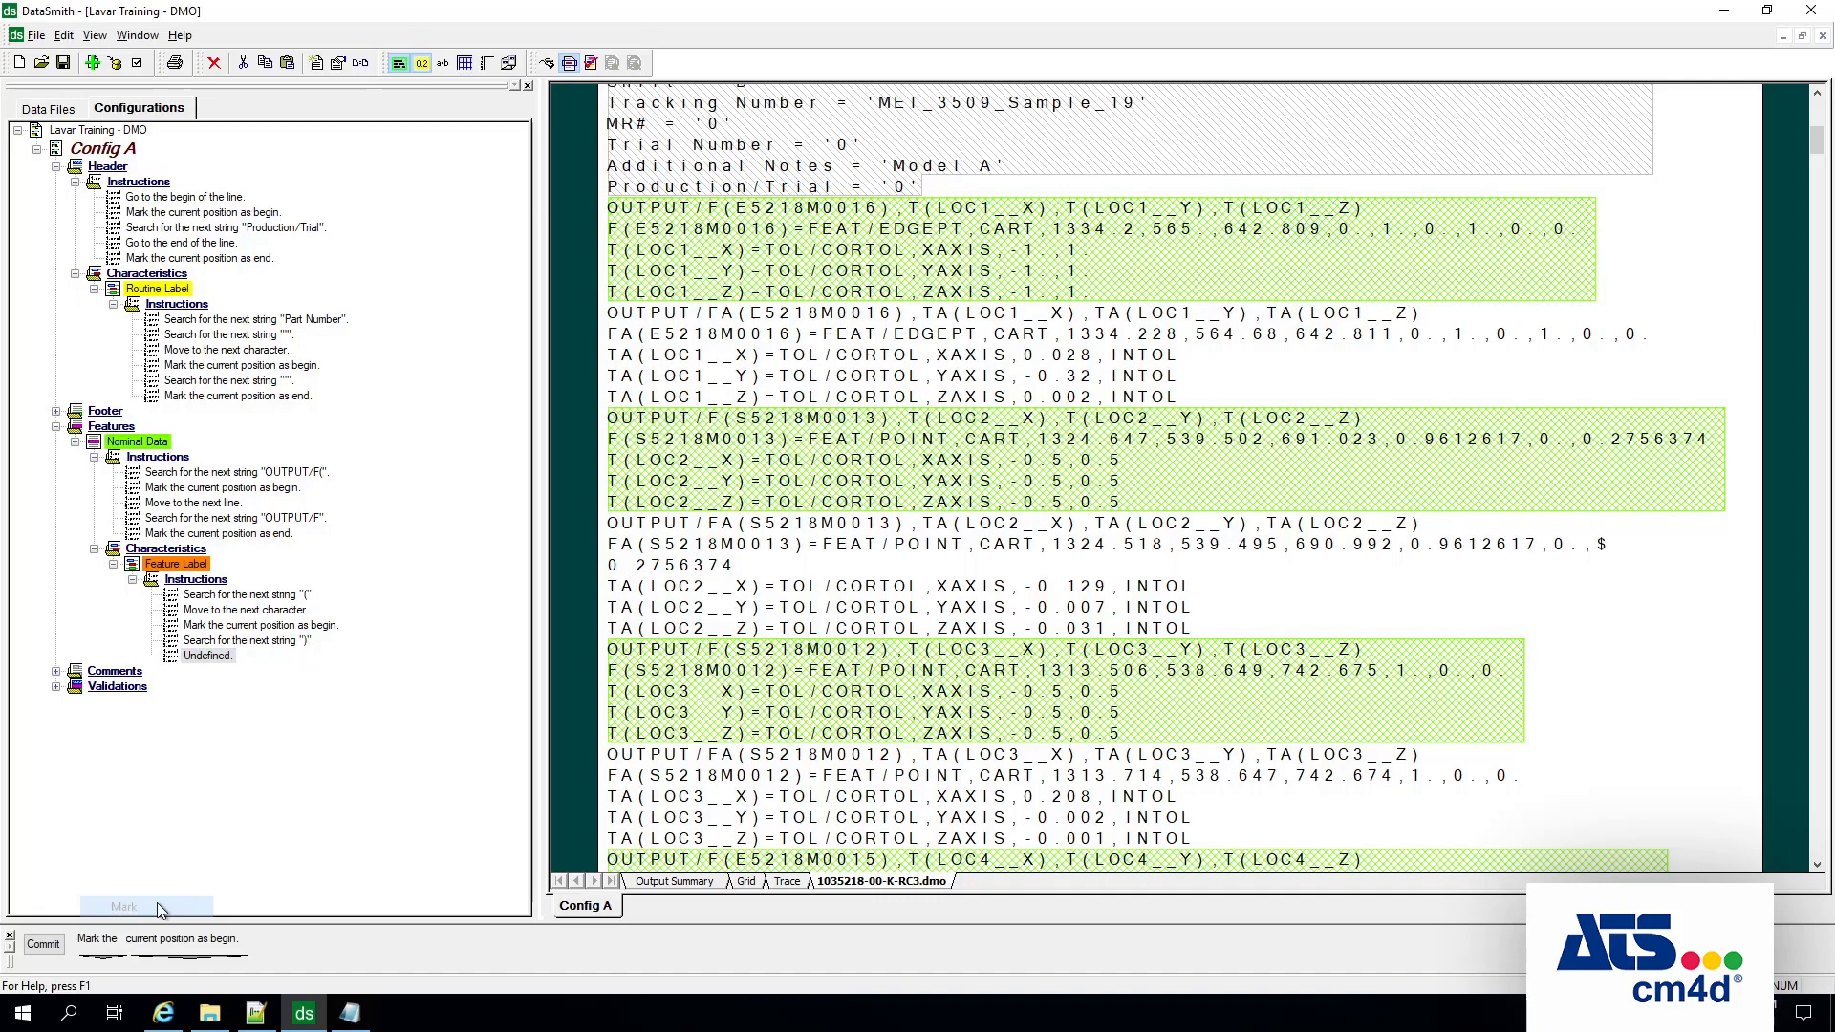
{"action": "left_click", "coordinate": [180, 961]}
{"action": "left_click", "coordinate": [273, 740]}
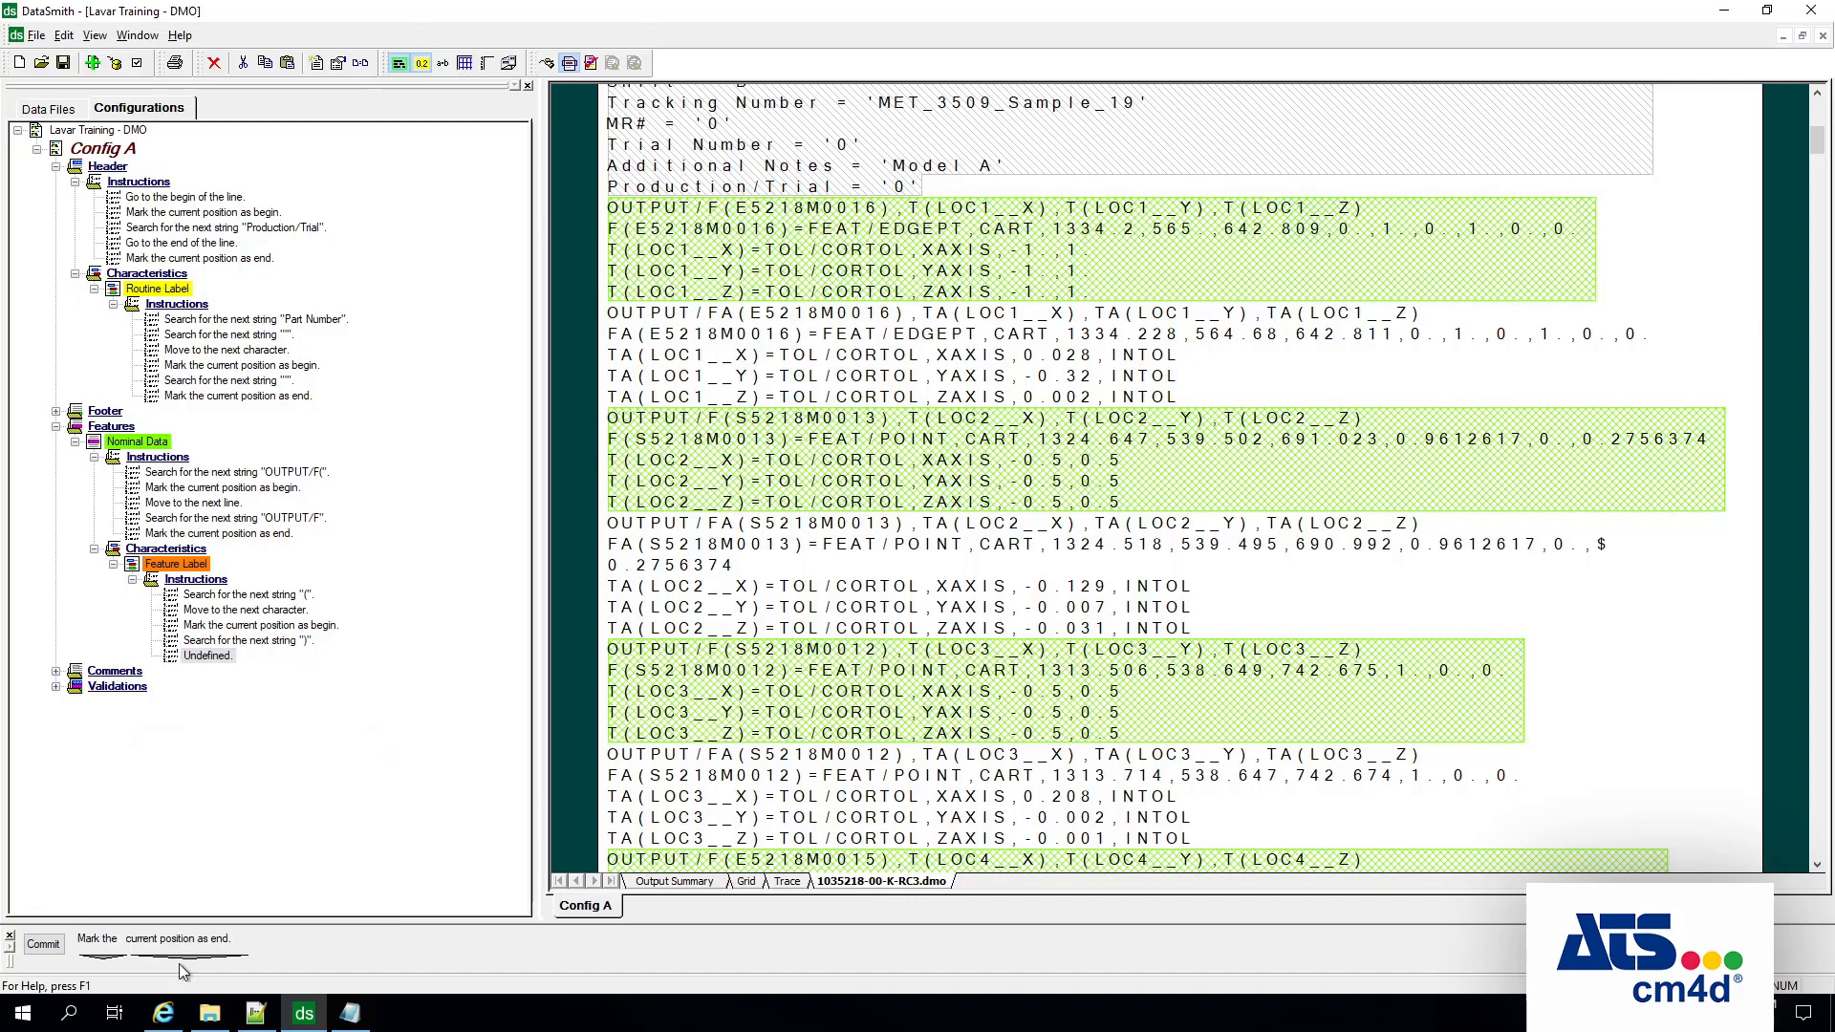
{"action": "left_click", "coordinate": [46, 946]}
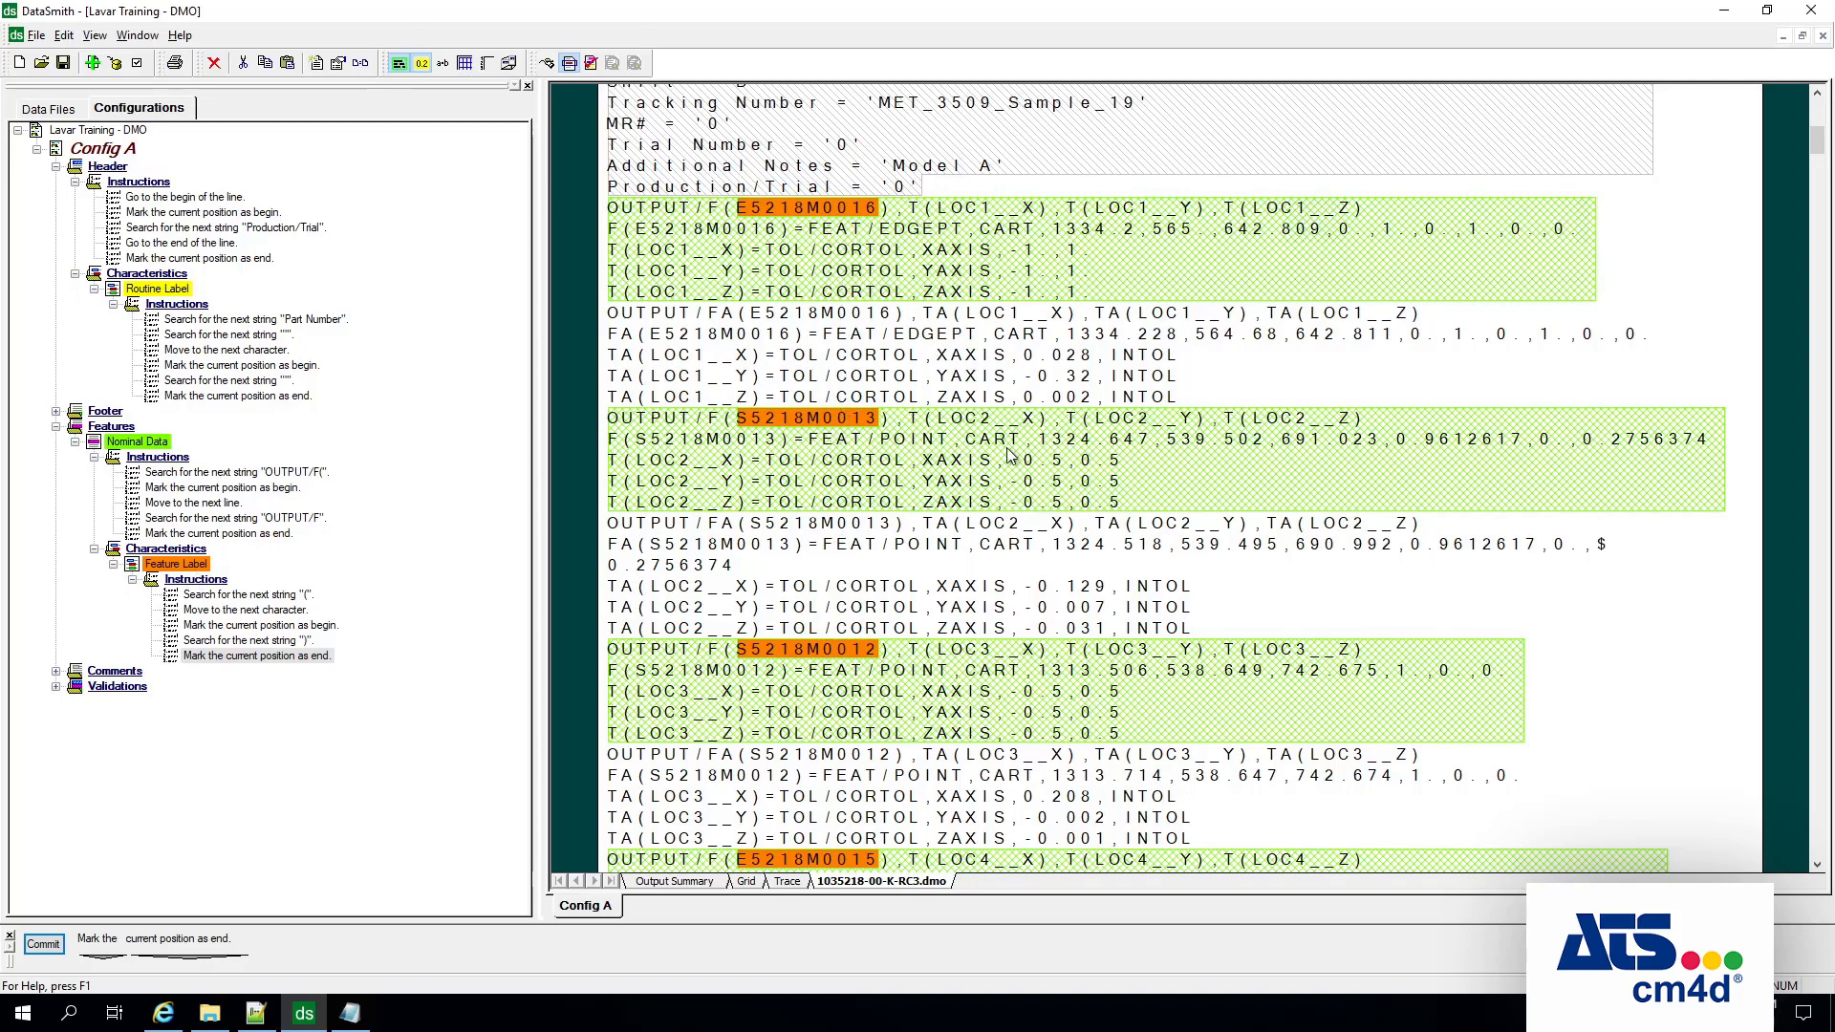
Step: Add a second characteristic to the Nominal Data feature and expand it in the configuration tree
{"action": "mouse_move", "coordinate": [1816, 146]}
{"action": "left_mouse_down"}
{"action": "mouse_move", "coordinate": [1827, 407]}
{"action": "mouse_move", "coordinate": [1825, 134]}
{"action": "mouse_move", "coordinate": [1826, 158]}
{"action": "left_mouse_up"}
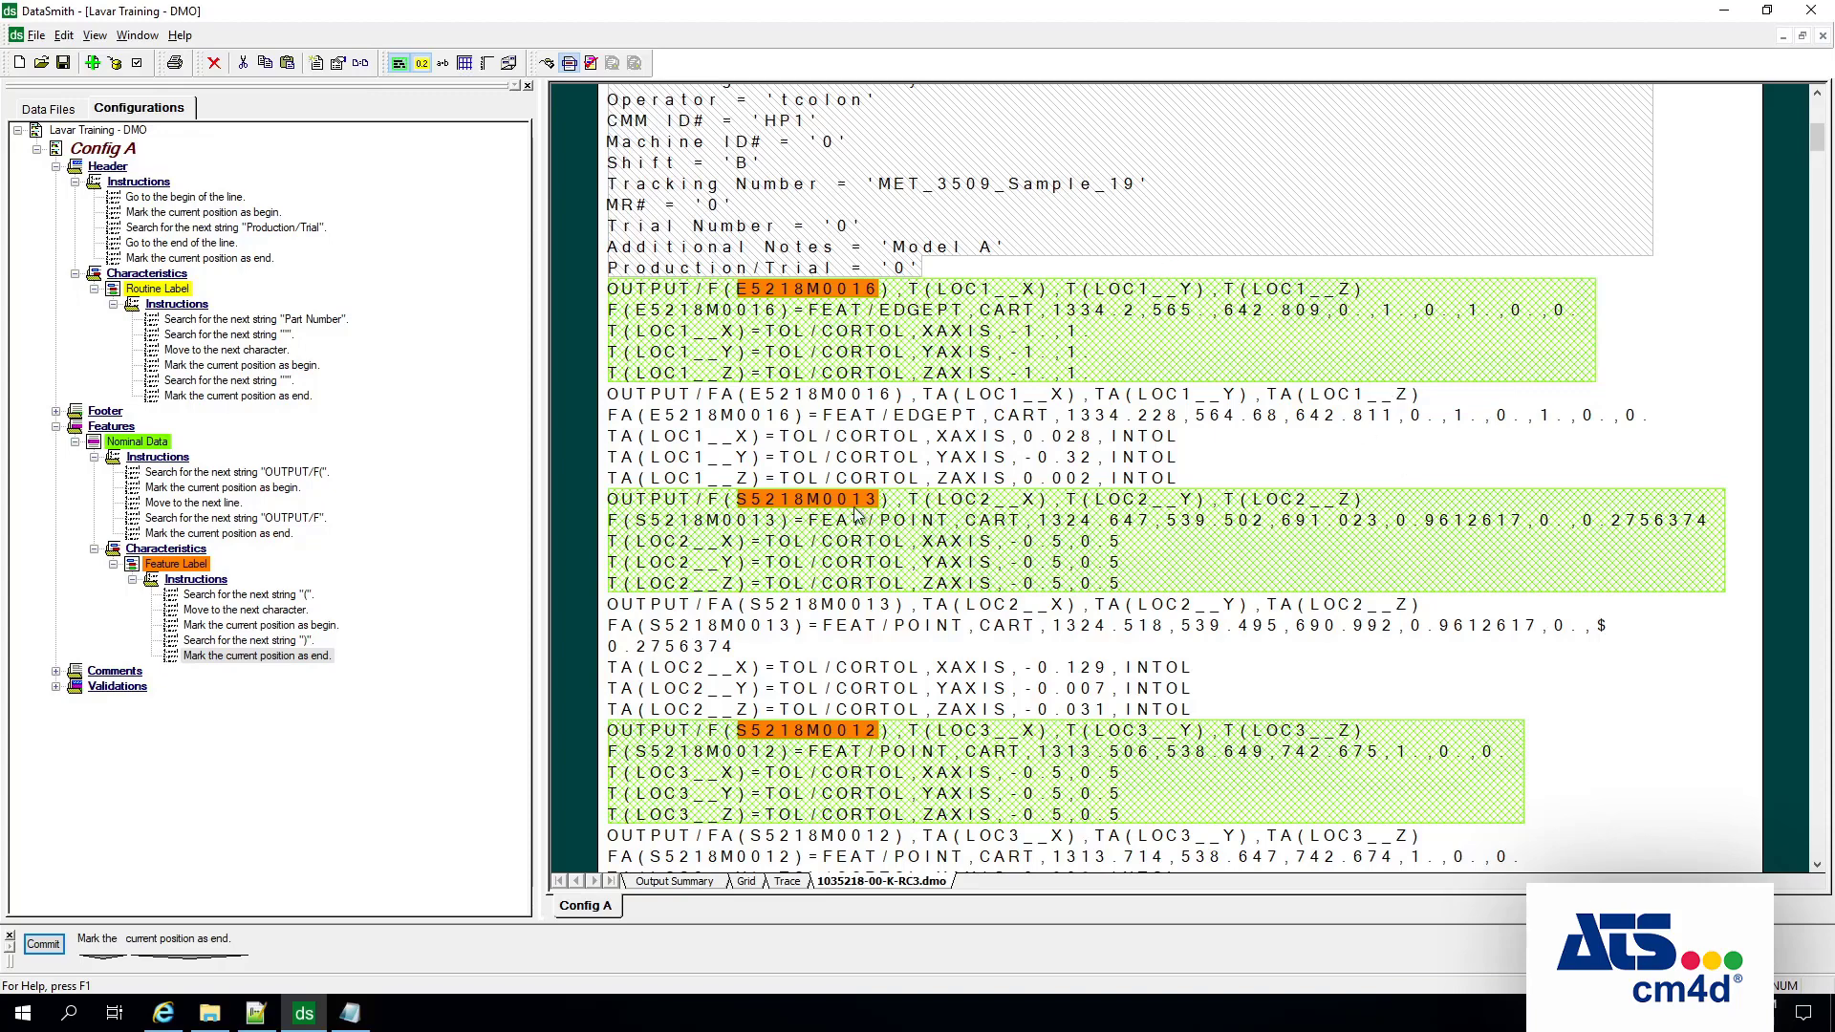
{"action": "right_click", "coordinate": [176, 553]}
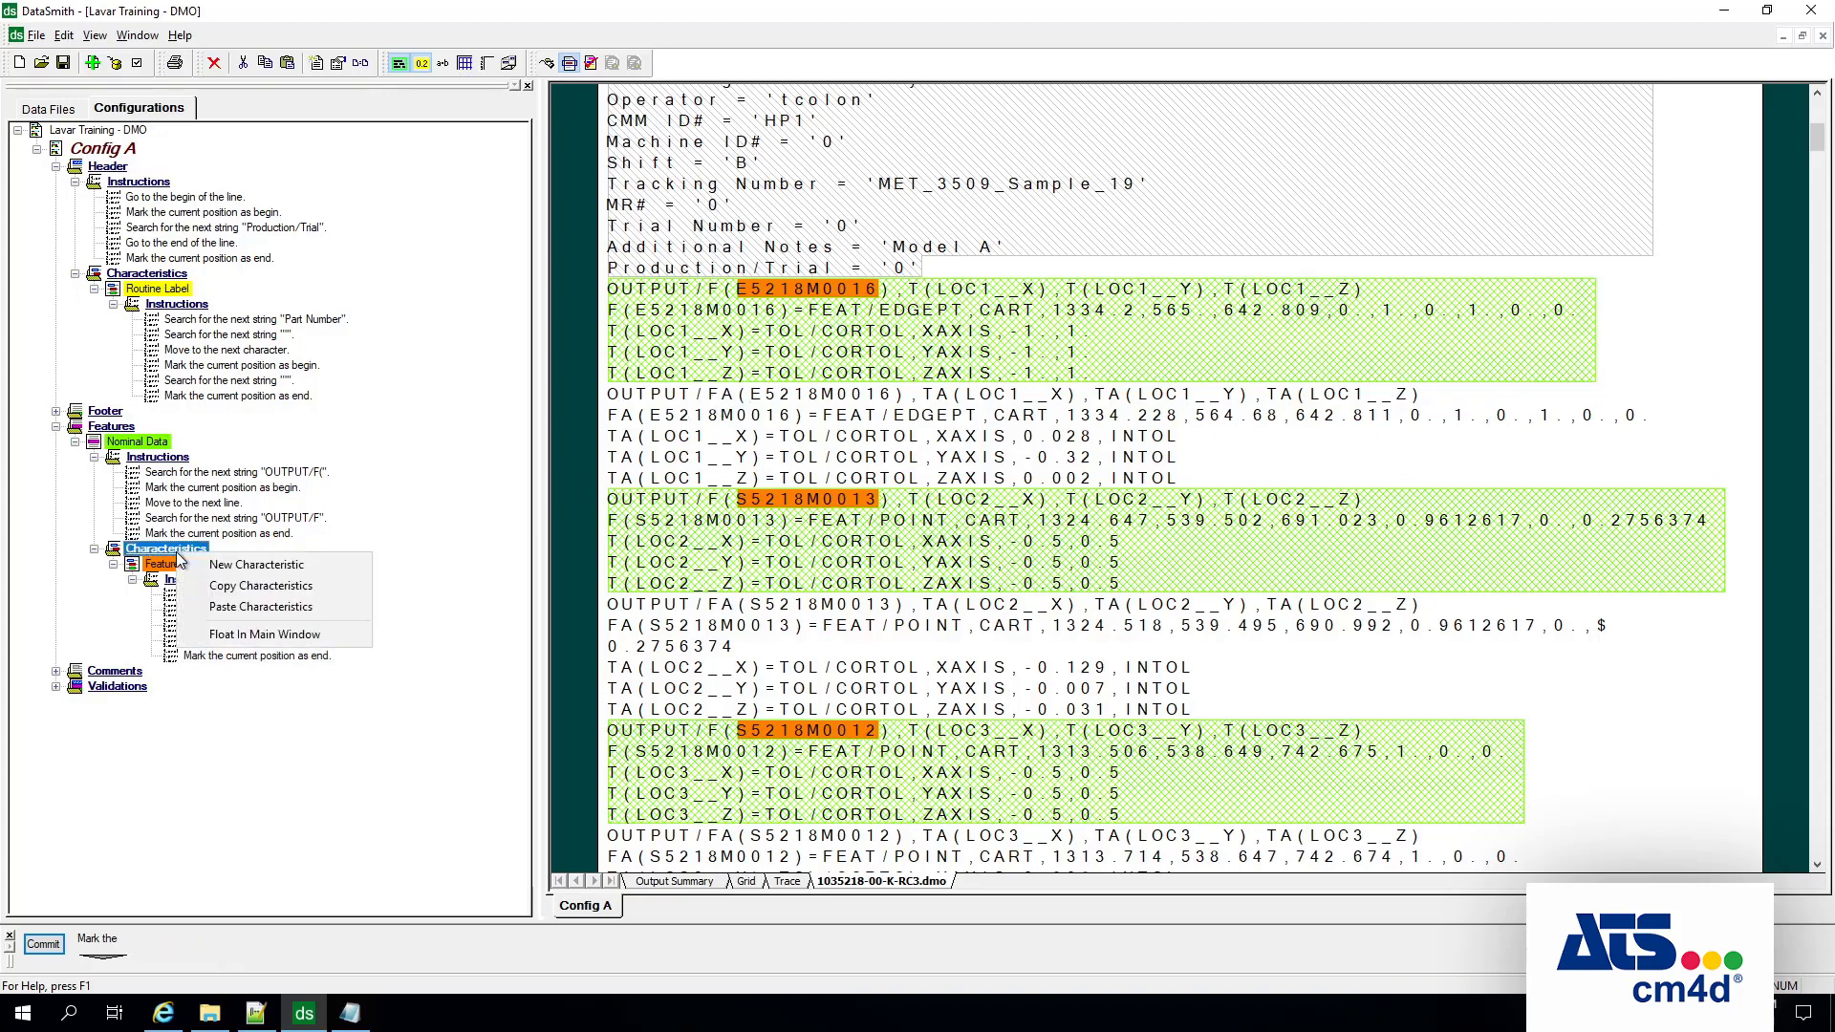
{"action": "left_click", "coordinate": [243, 566]}
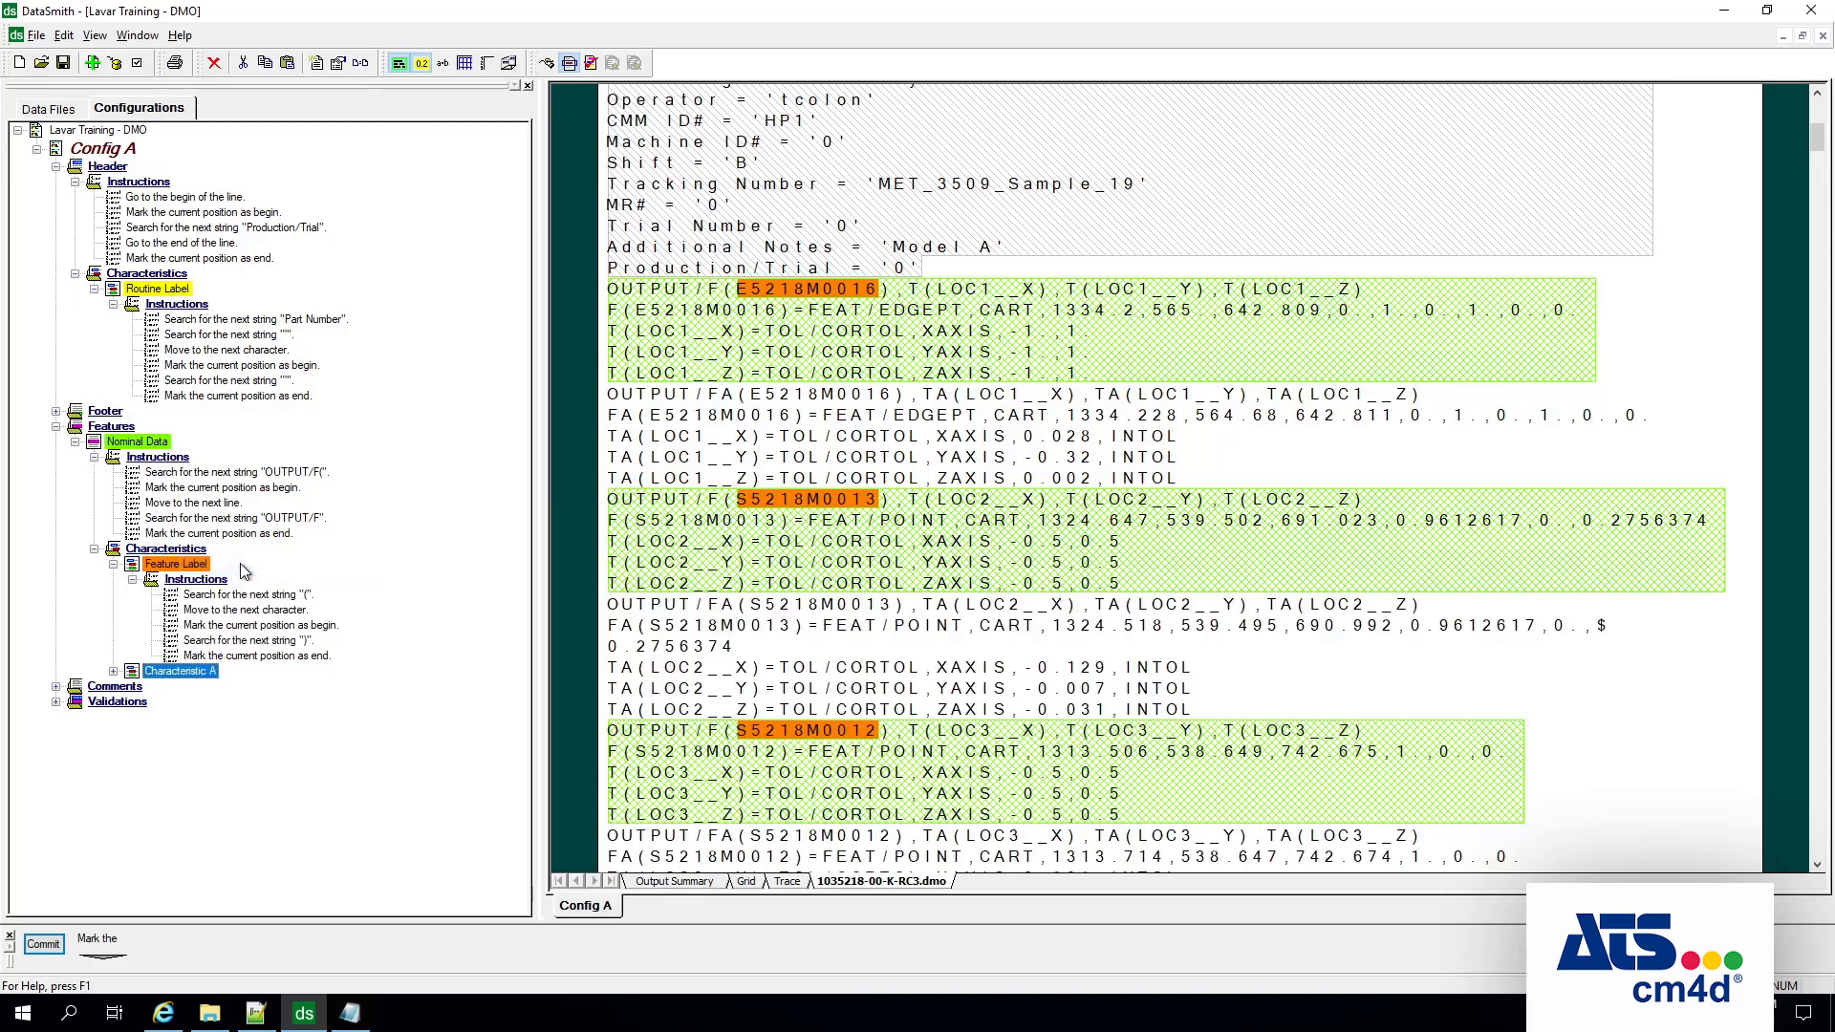
{"action": "left_click", "coordinate": [113, 672]}
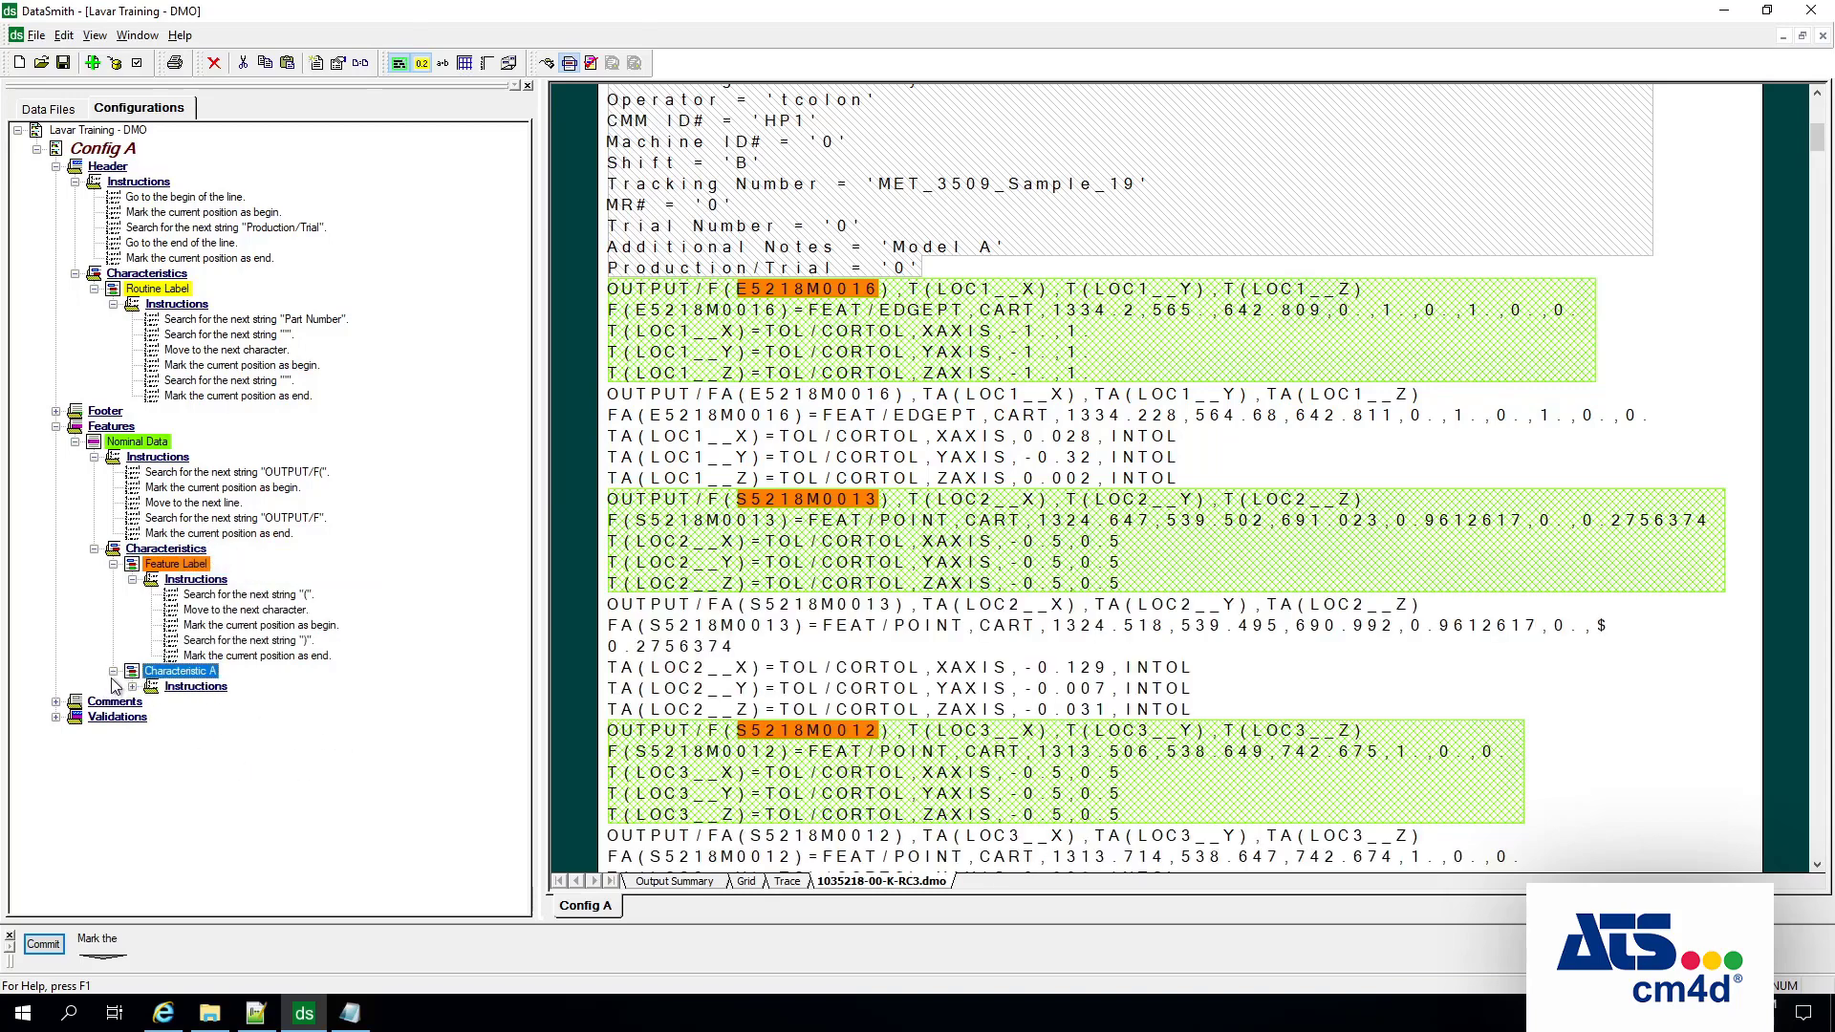
Step: Name the new Nominal Data characteristic "X Nominal" and set its color to red
{"action": "double_click", "coordinate": [179, 672]}
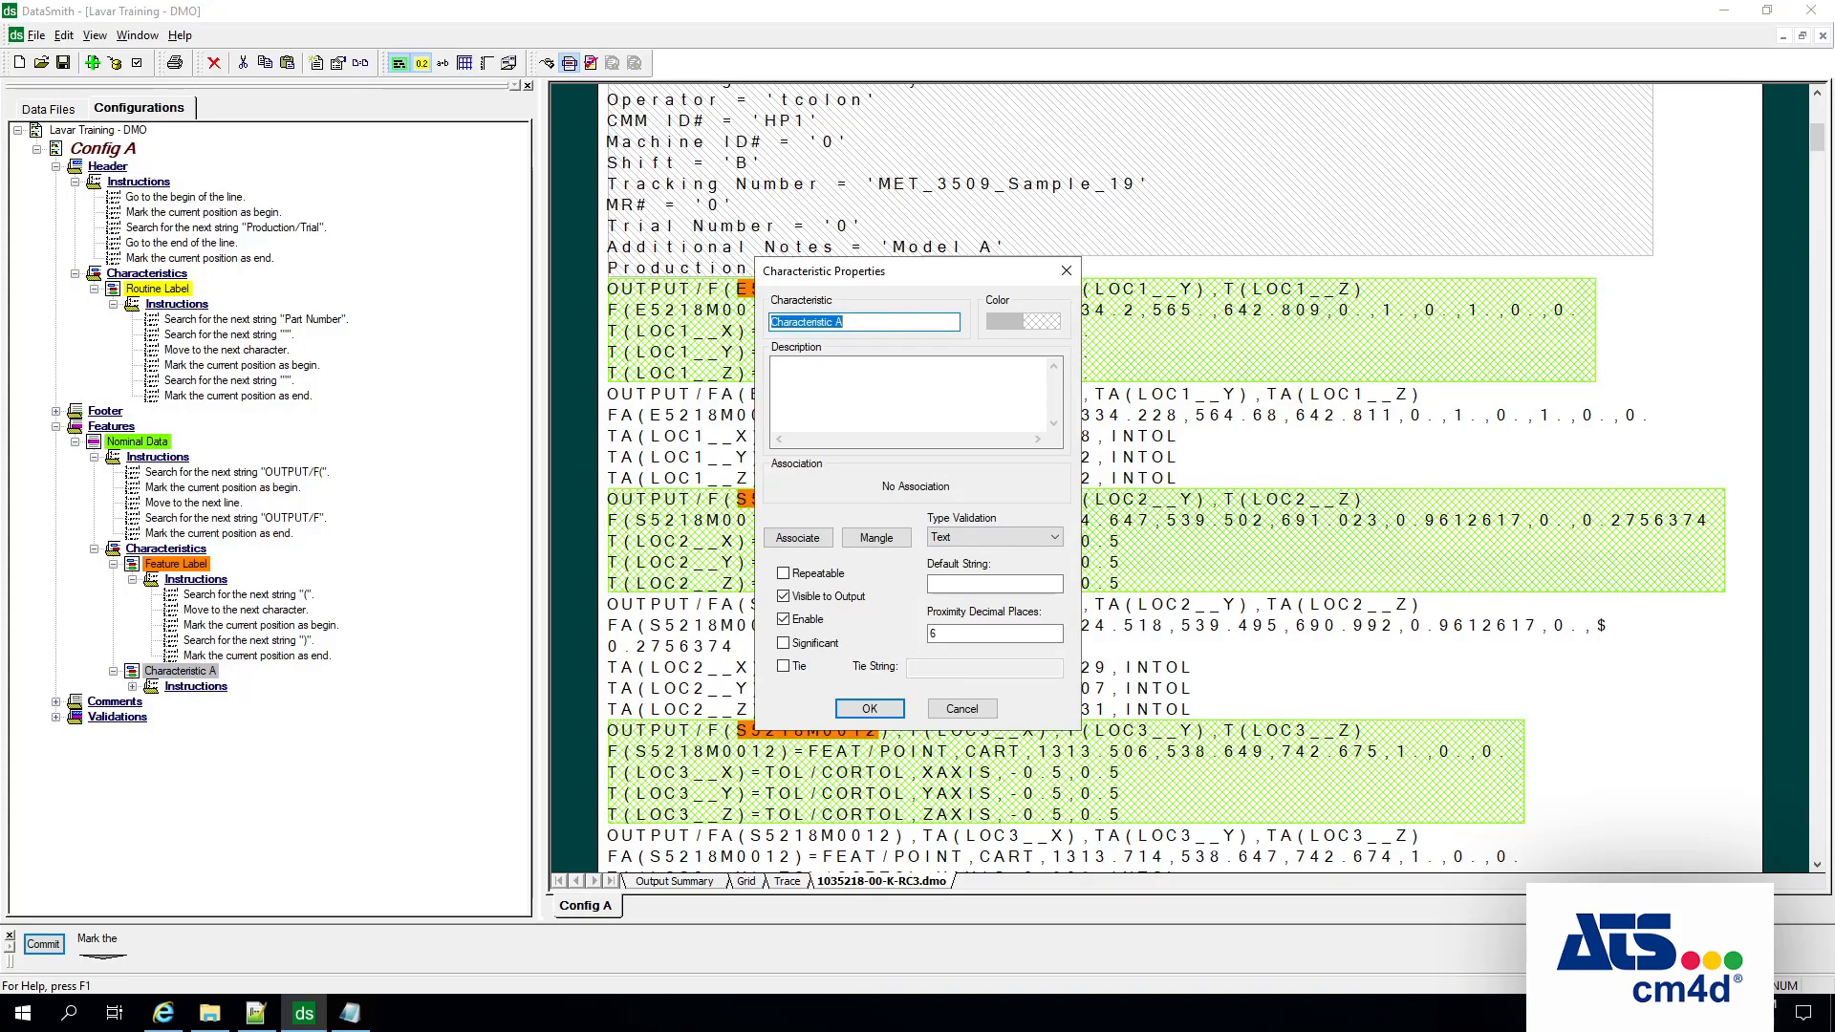
{"action": "type", "text": "X Nominal"}
{"action": "left_click", "coordinate": [1029, 322]}
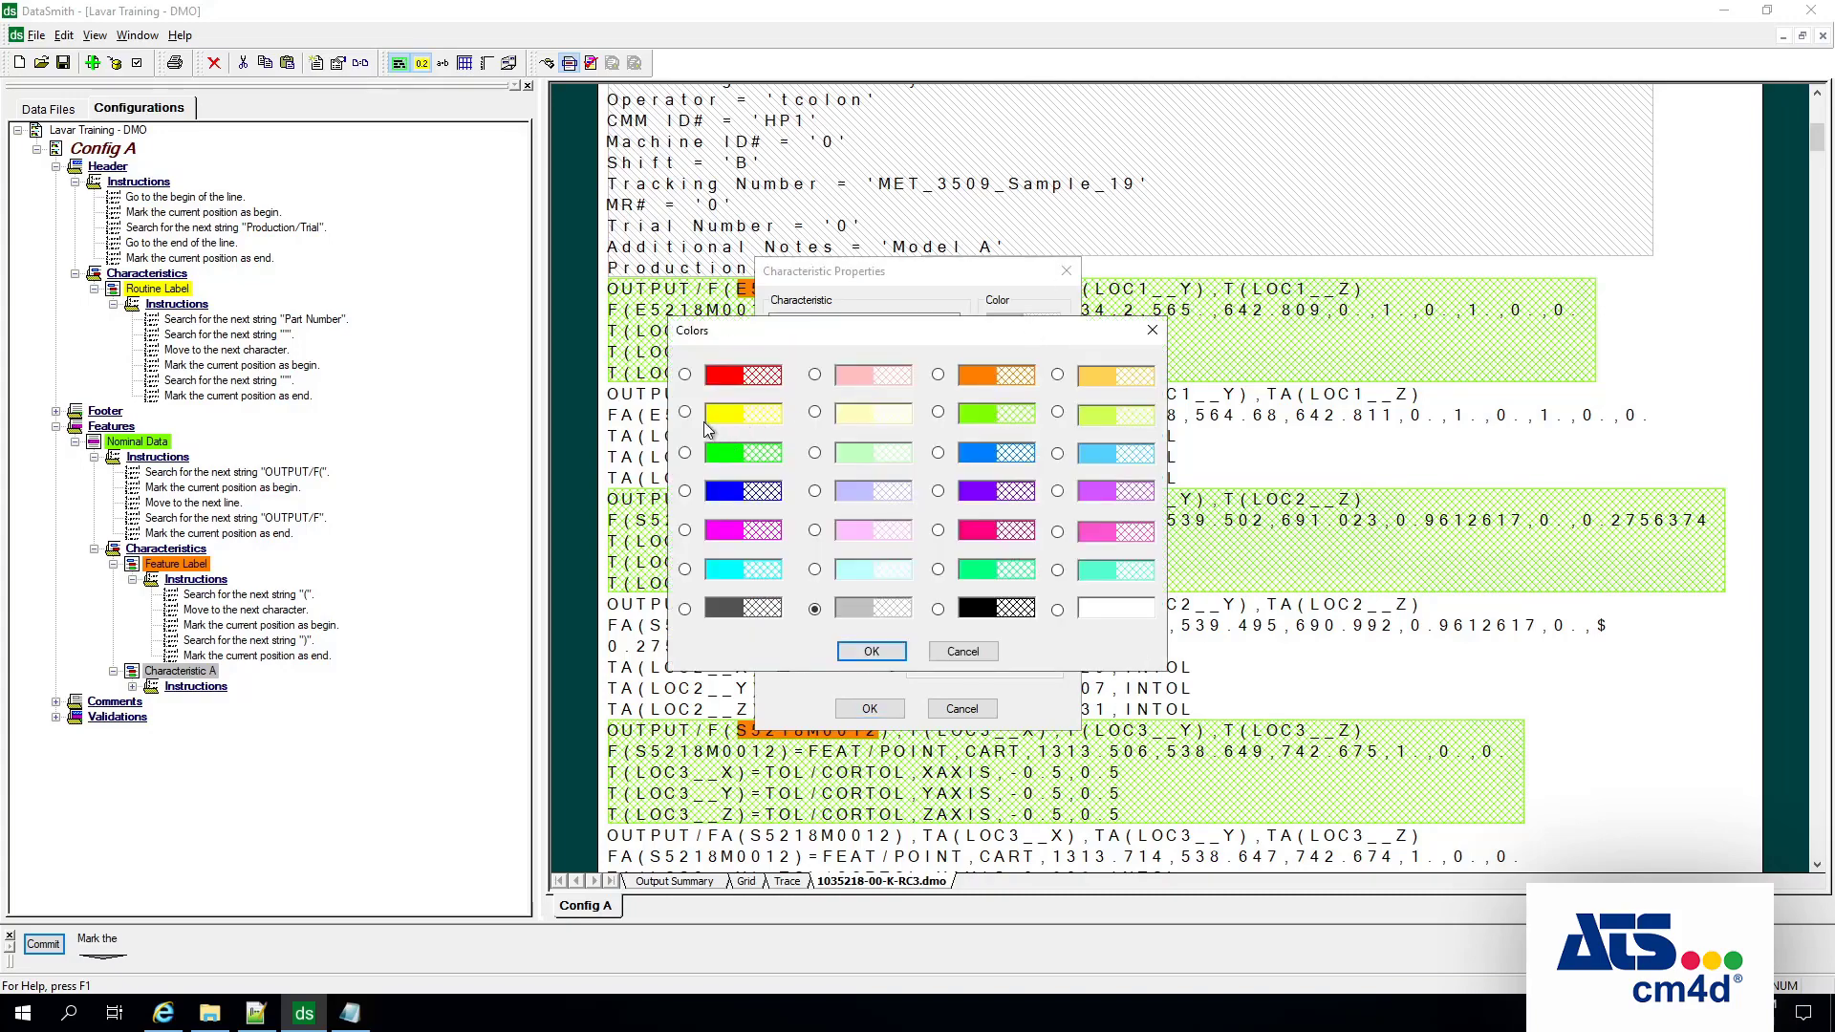
{"action": "left_click", "coordinate": [687, 374]}
{"action": "left_click", "coordinate": [872, 651]}
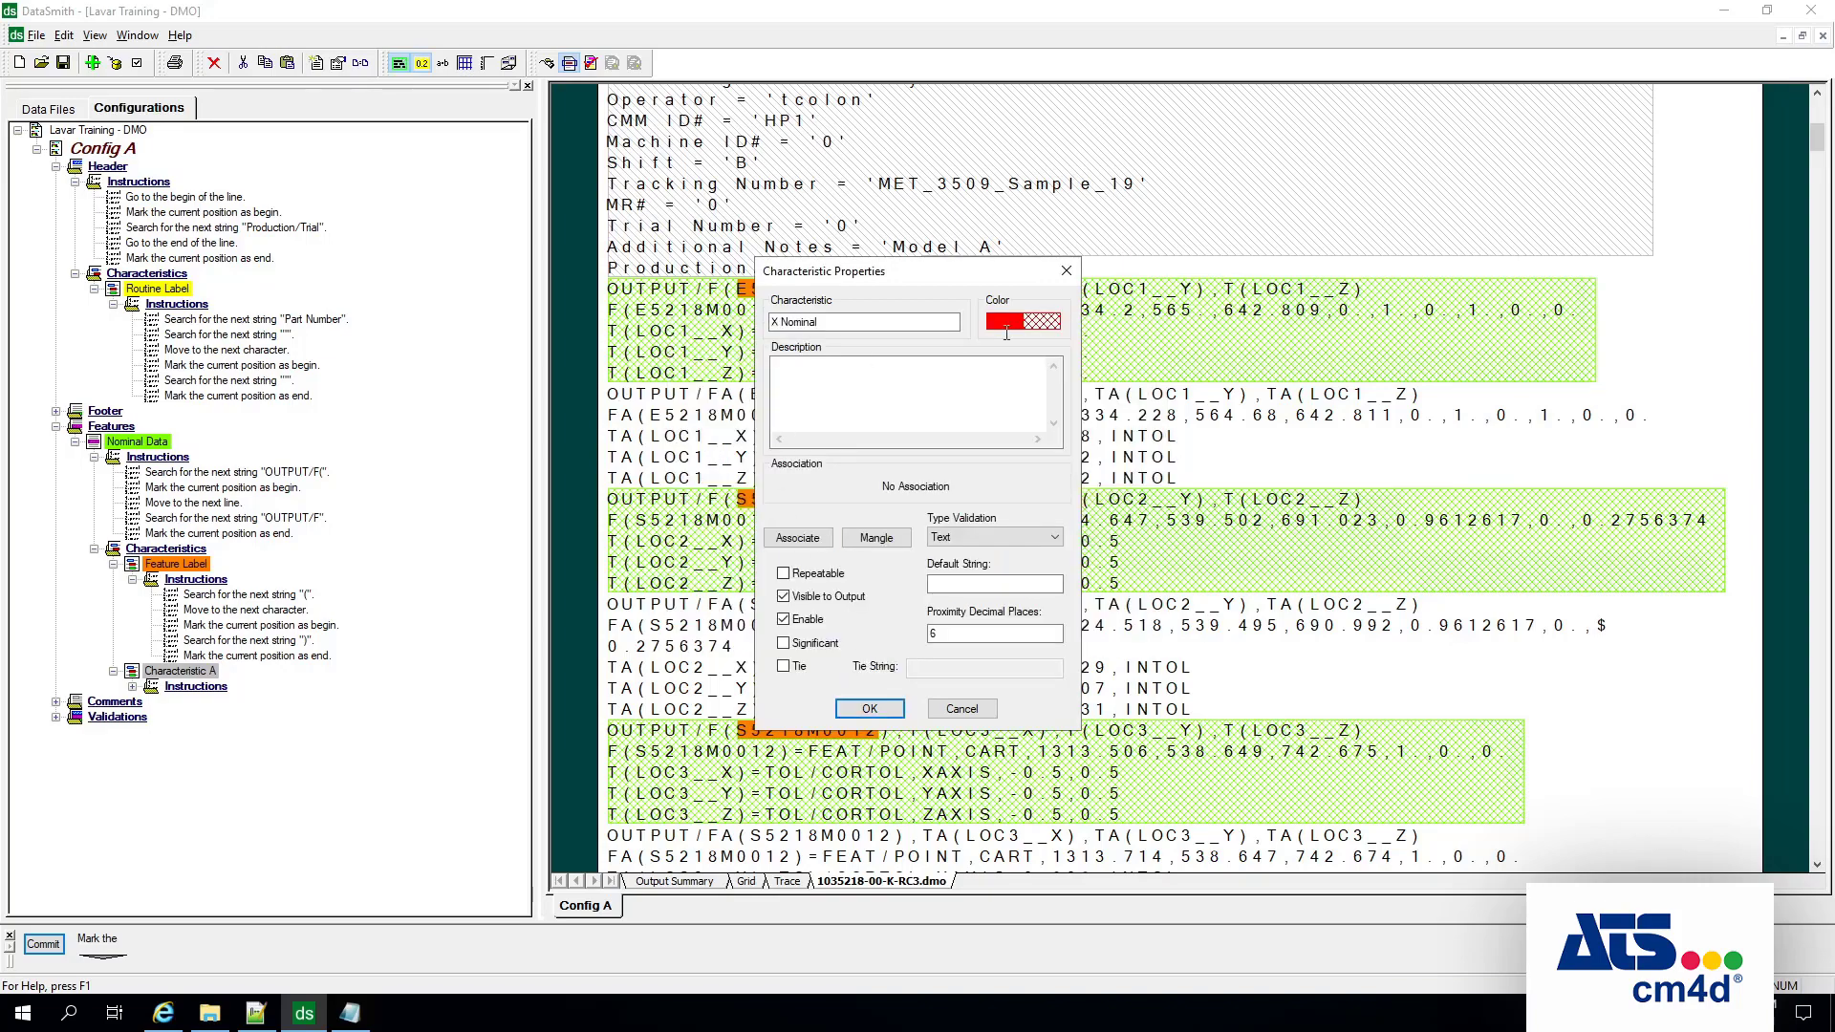
Step: Open the associations for the X Nominal characteristic and expand the Characteristics group under Feature
{"action": "left_click", "coordinate": [807, 541]}
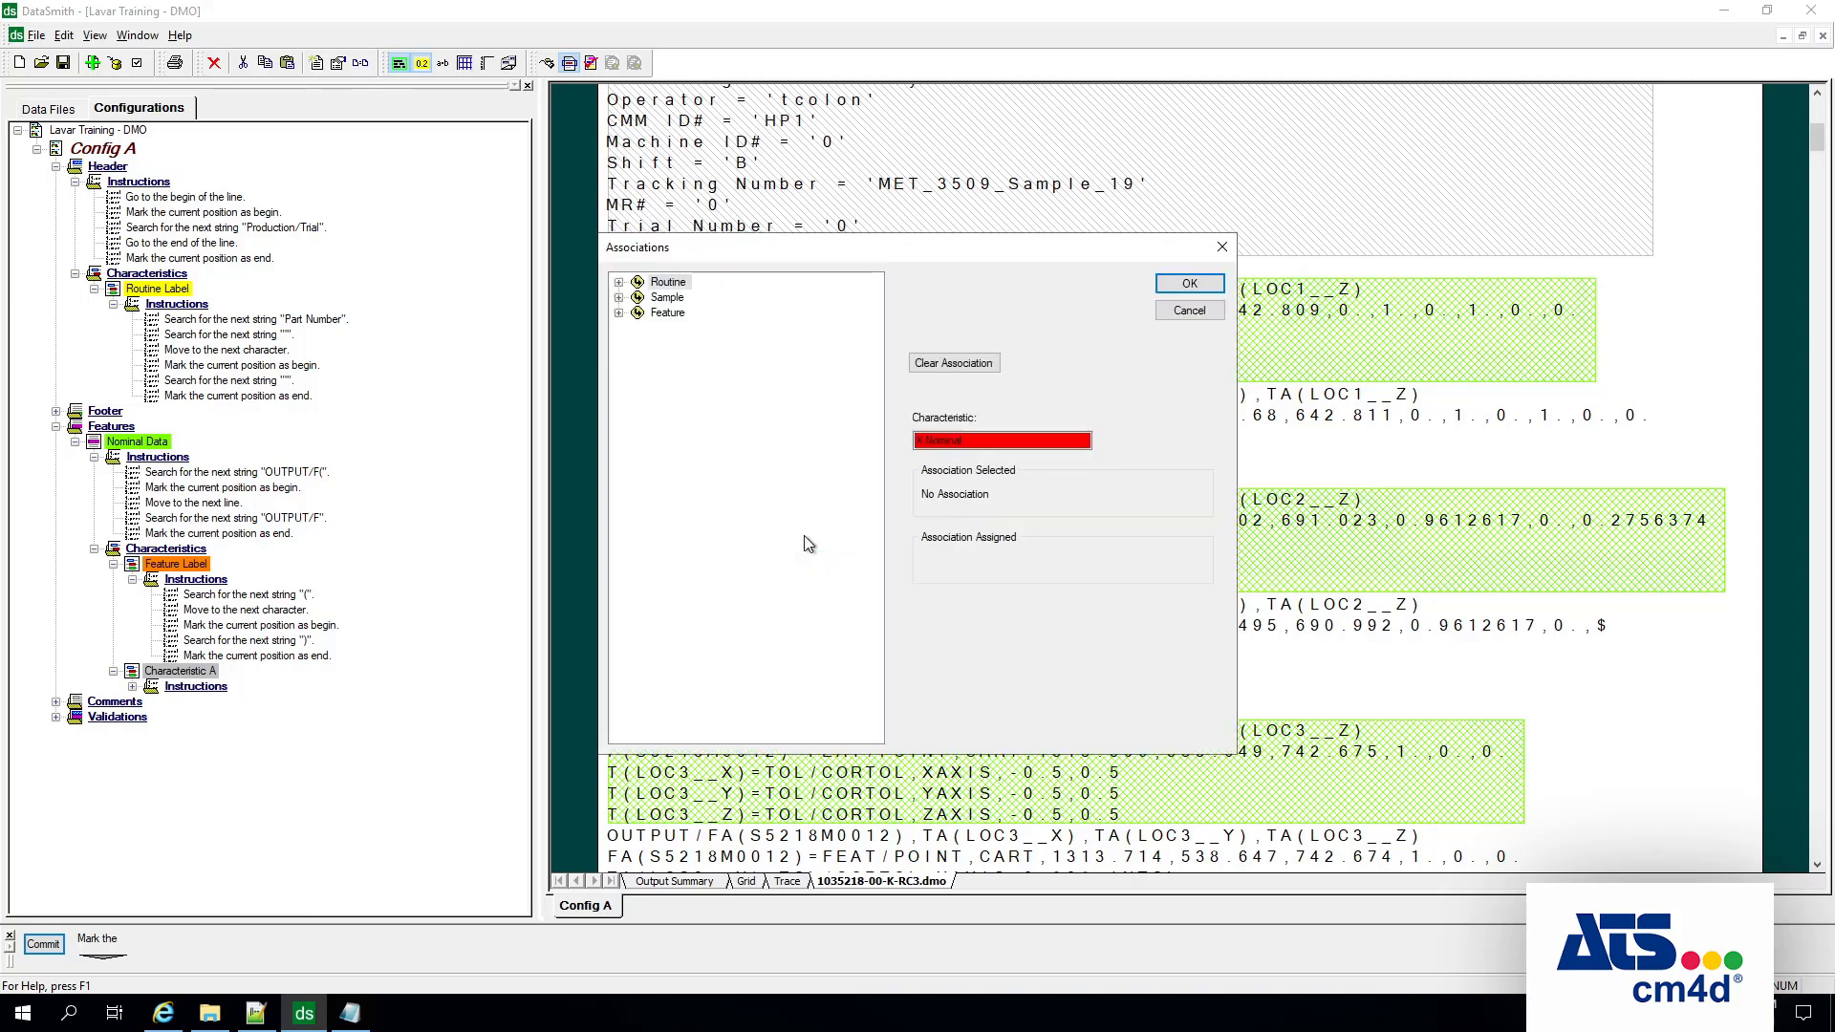
{"action": "left_click", "coordinate": [670, 315]}
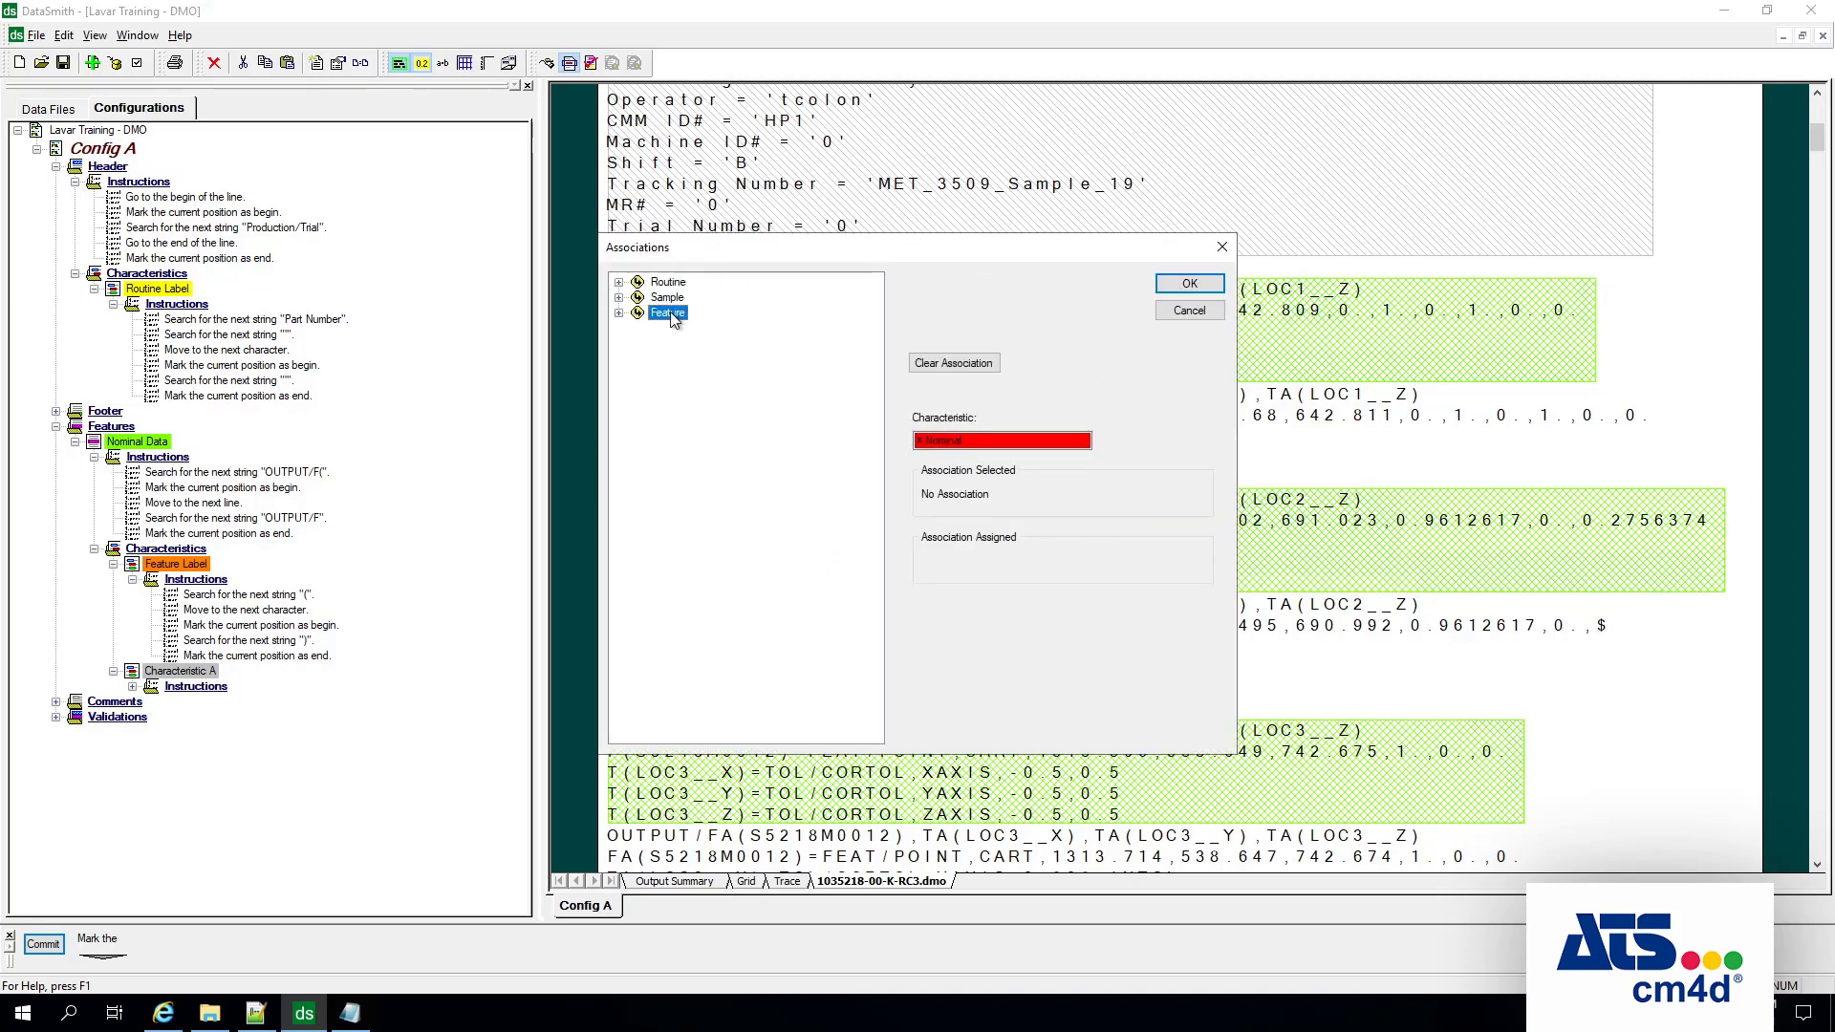
{"action": "left_click", "coordinate": [618, 313]}
{"action": "left_click", "coordinate": [727, 437]}
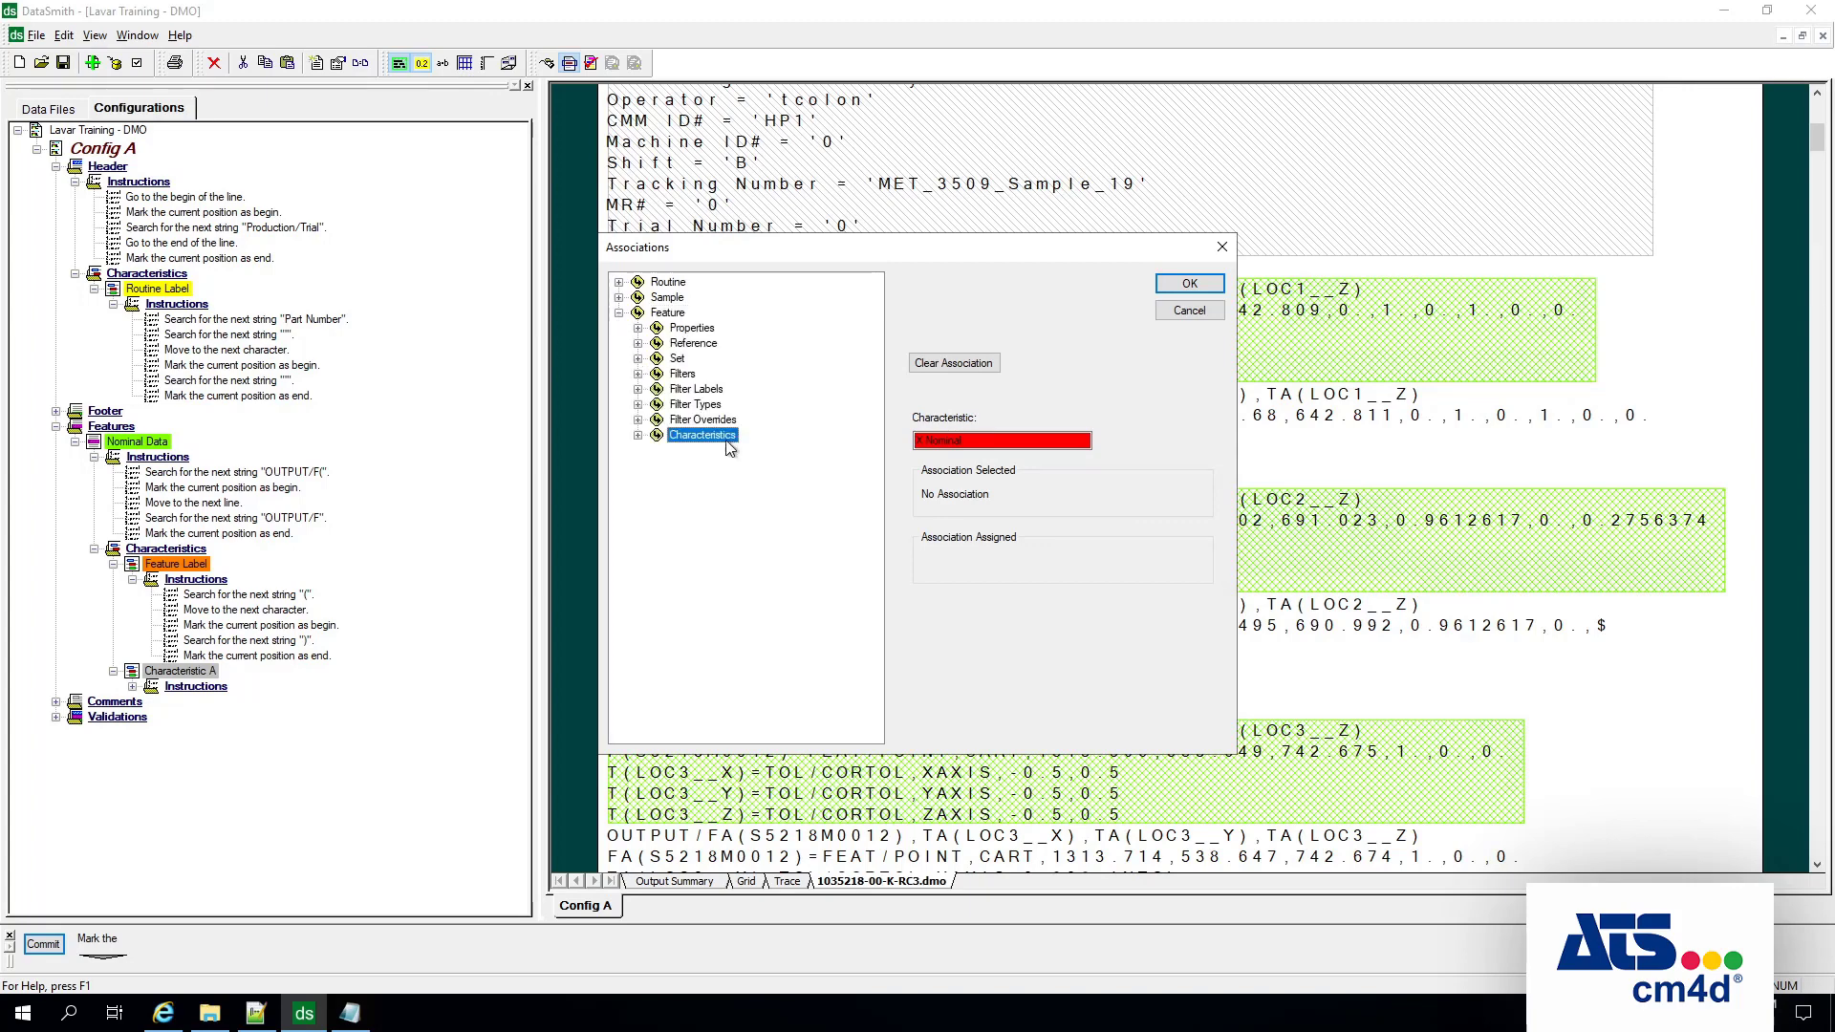
{"action": "left_click", "coordinate": [637, 436]}
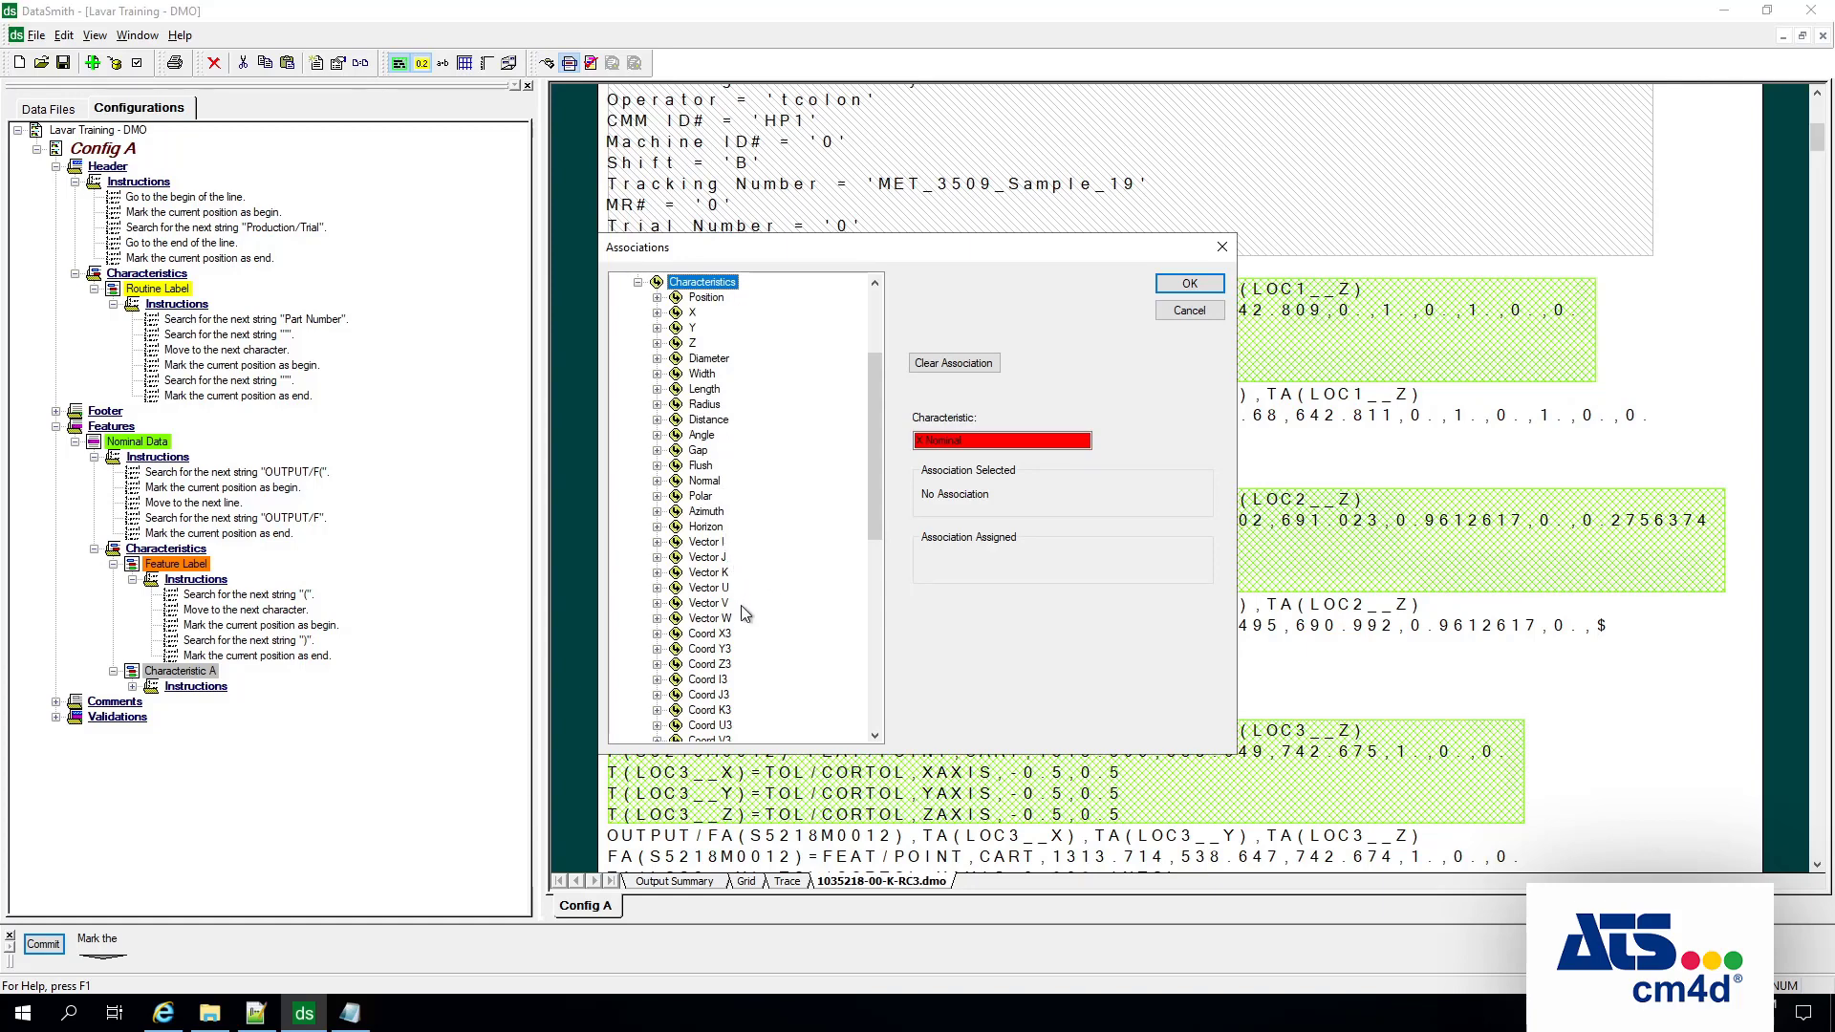
Step: Examine the feature characteristics available for association, from Position through the user-defined UserA to UserZ entries
{"action": "left_click_drag", "start_coordinate": [872, 469], "coordinate": [871, 619]}
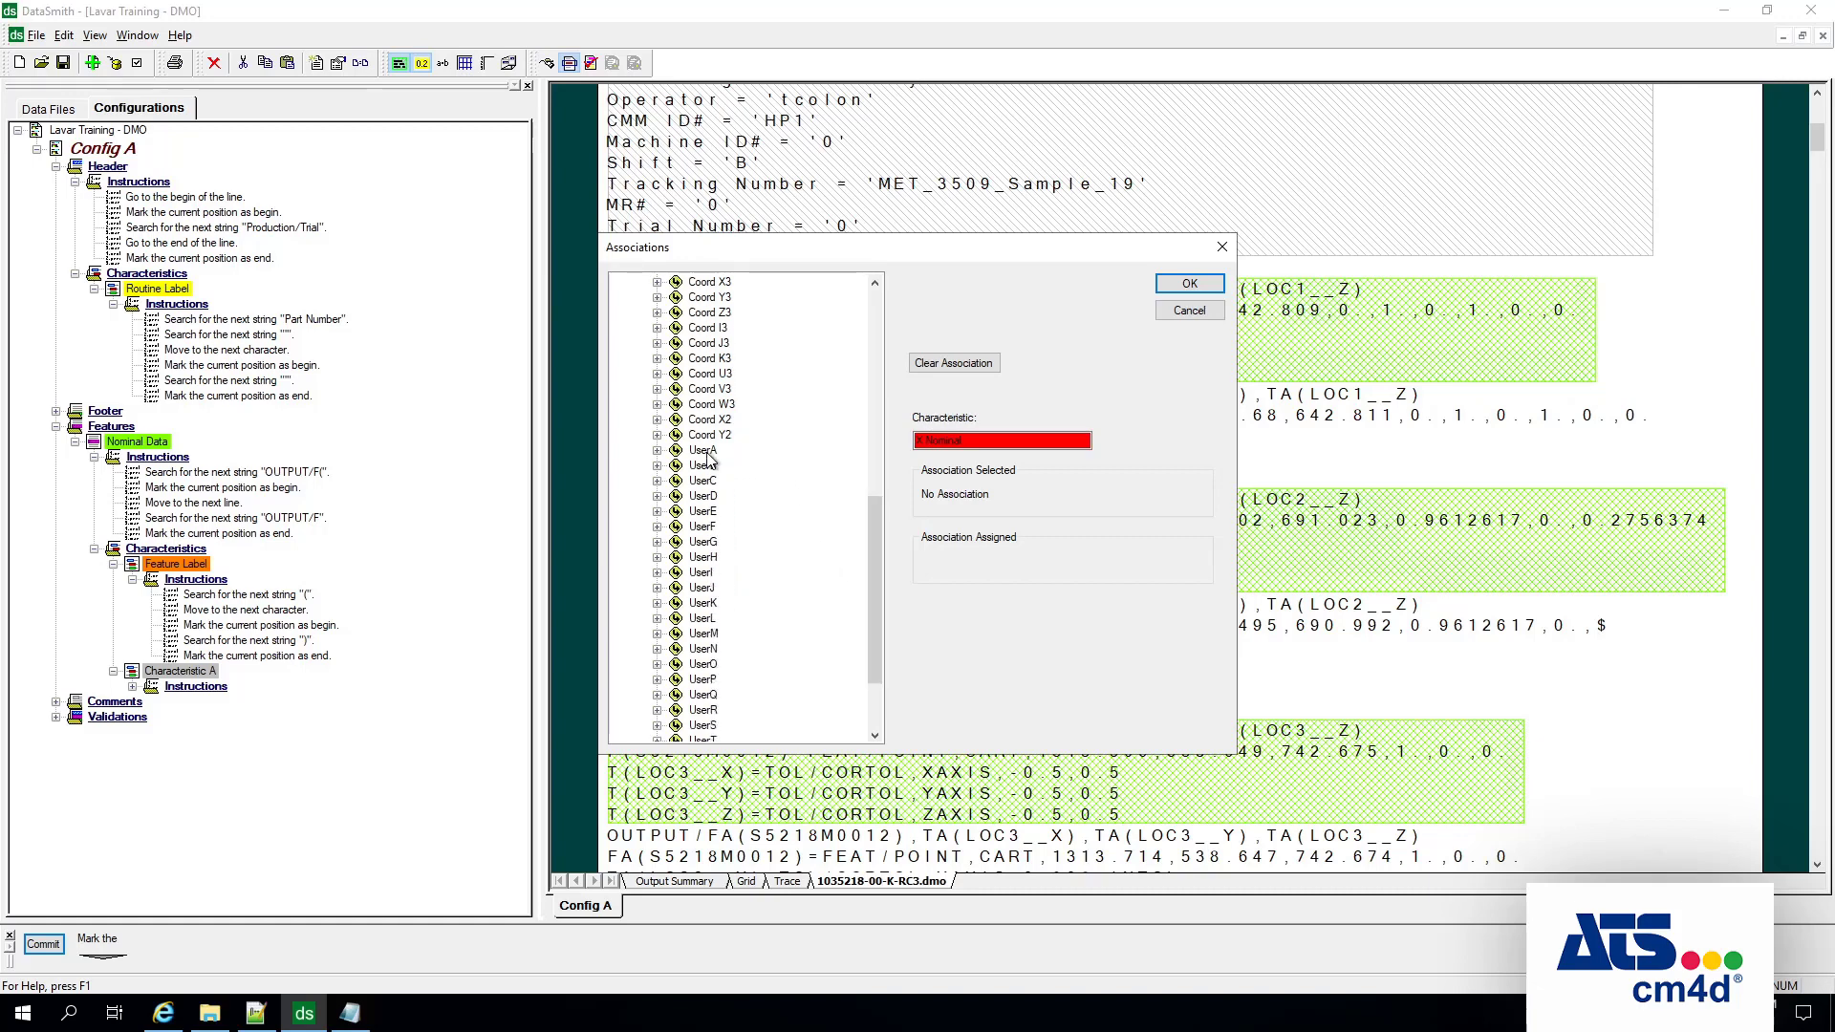
{"action": "left_click", "coordinate": [707, 456]}
{"action": "left_click_drag", "start_coordinate": [868, 539], "coordinate": [874, 410]}
{"action": "scroll", "coordinate": [858, 449], "scroll_direction": "up", "scroll_amount": 3}
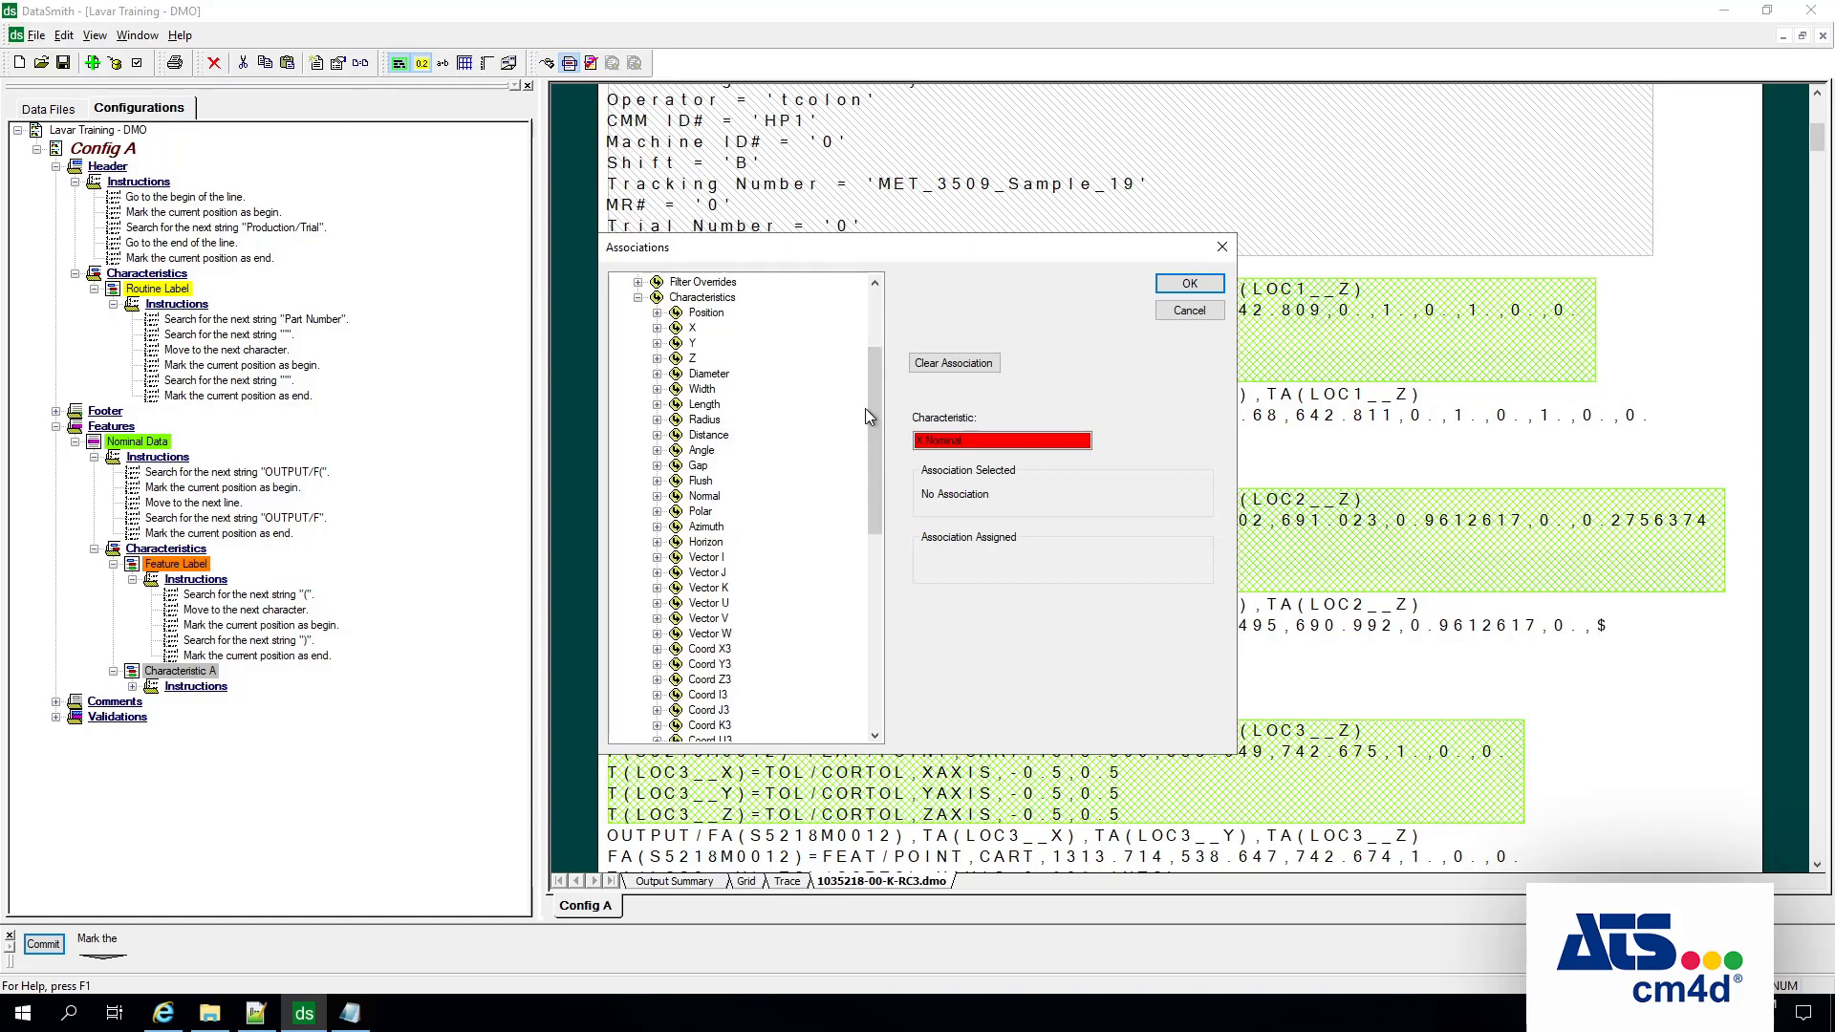
{"action": "left_click_drag", "start_coordinate": [869, 403], "coordinate": [903, 641]}
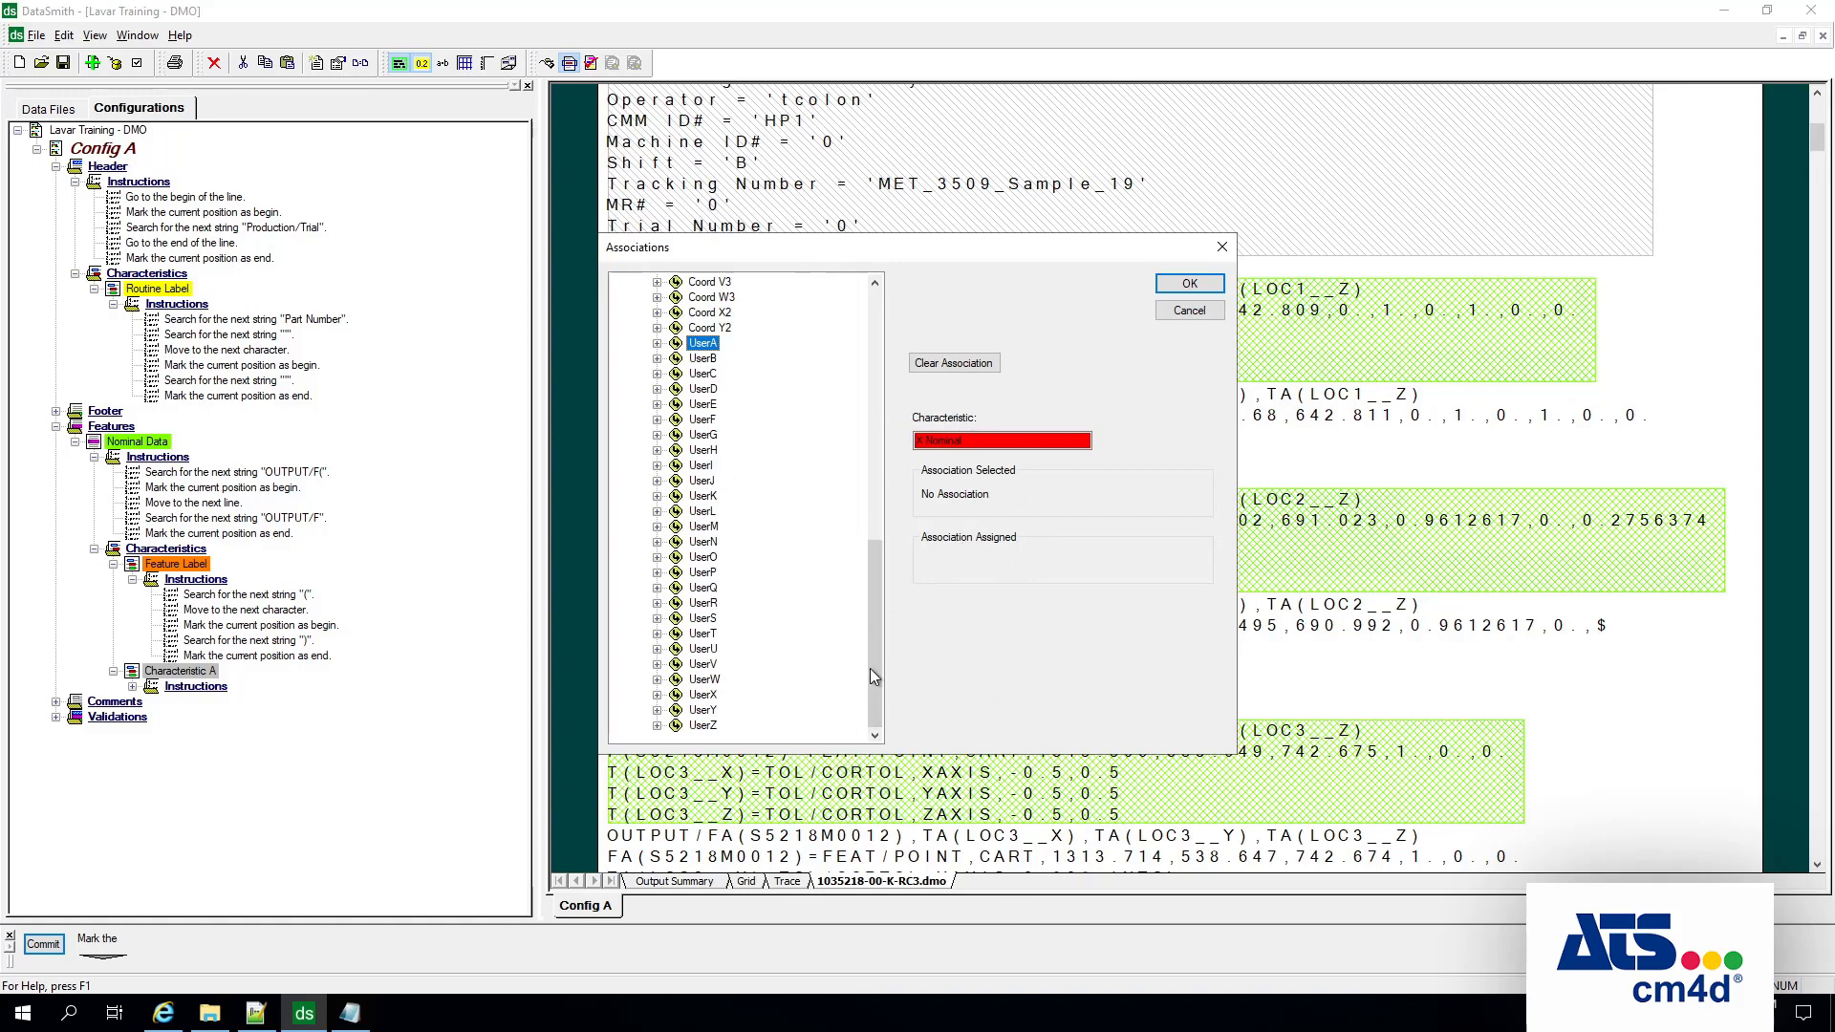
{"action": "left_click_drag", "start_coordinate": [870, 668], "coordinate": [847, 462]}
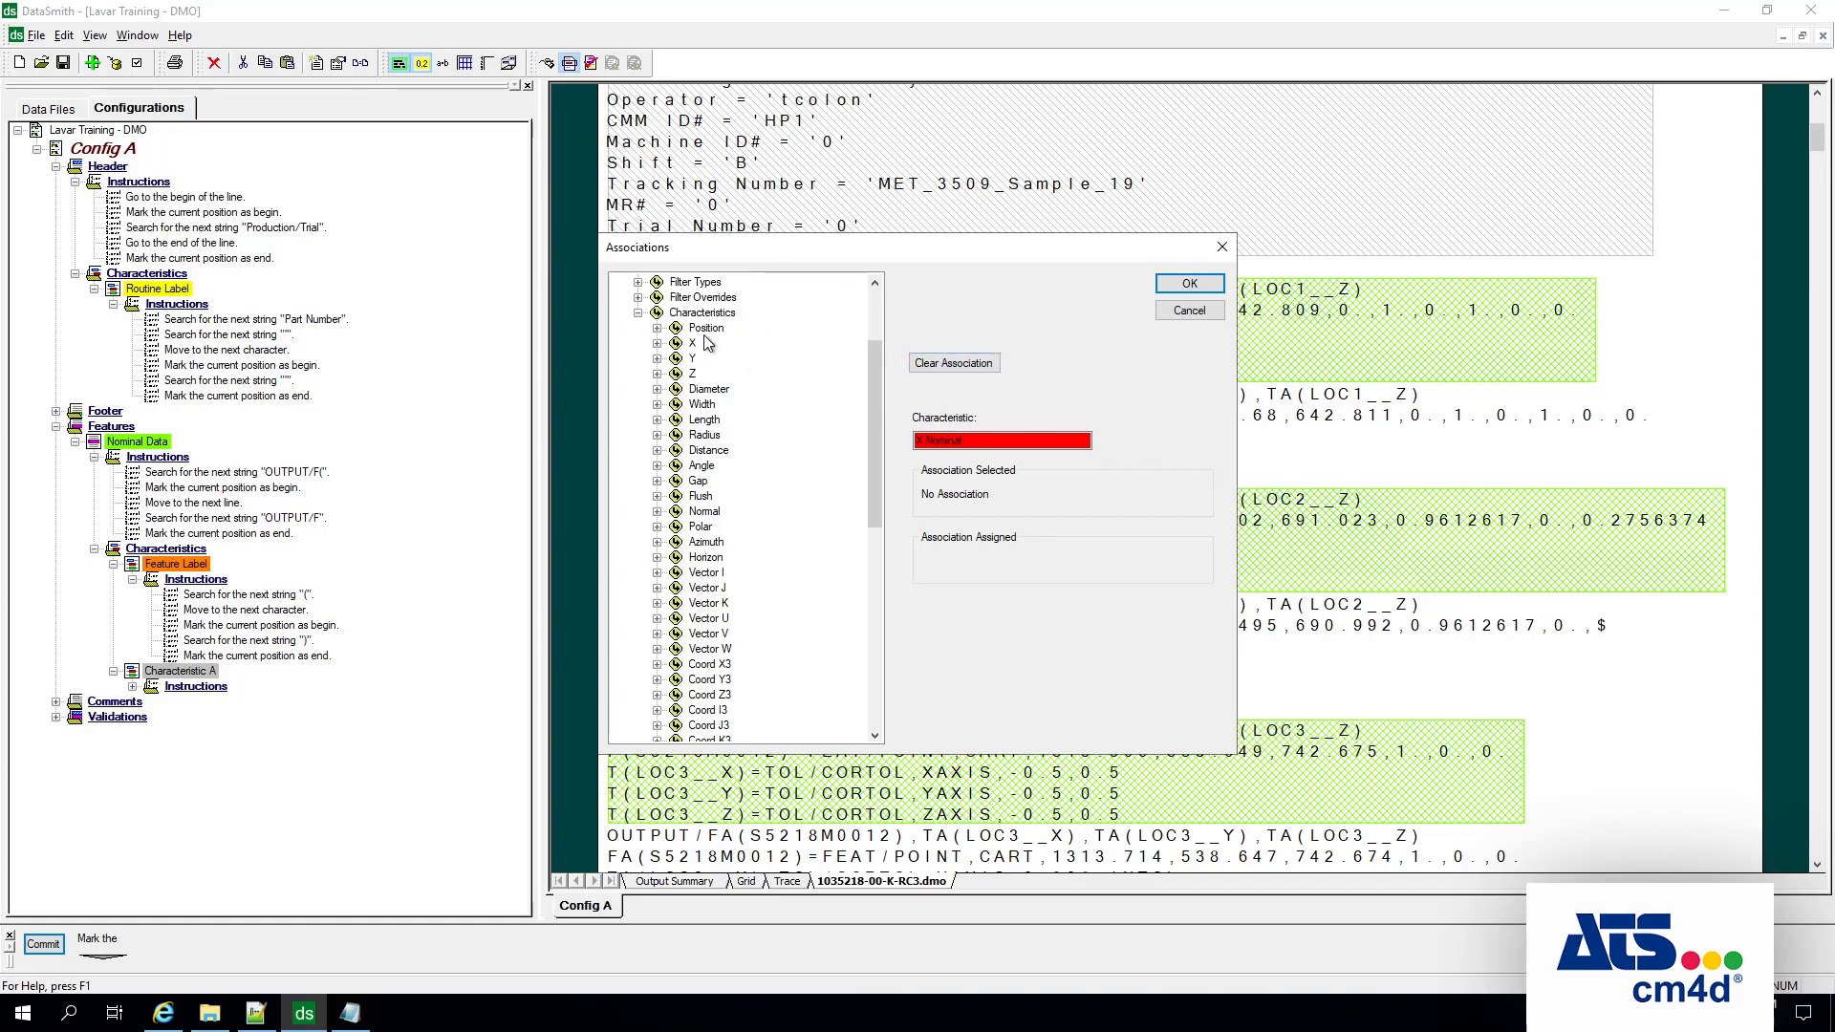
Step: Associate the X Nominal characteristic with the Nominal value of X under Feature and apply the characteristic properties
{"action": "left_click", "coordinate": [657, 345]}
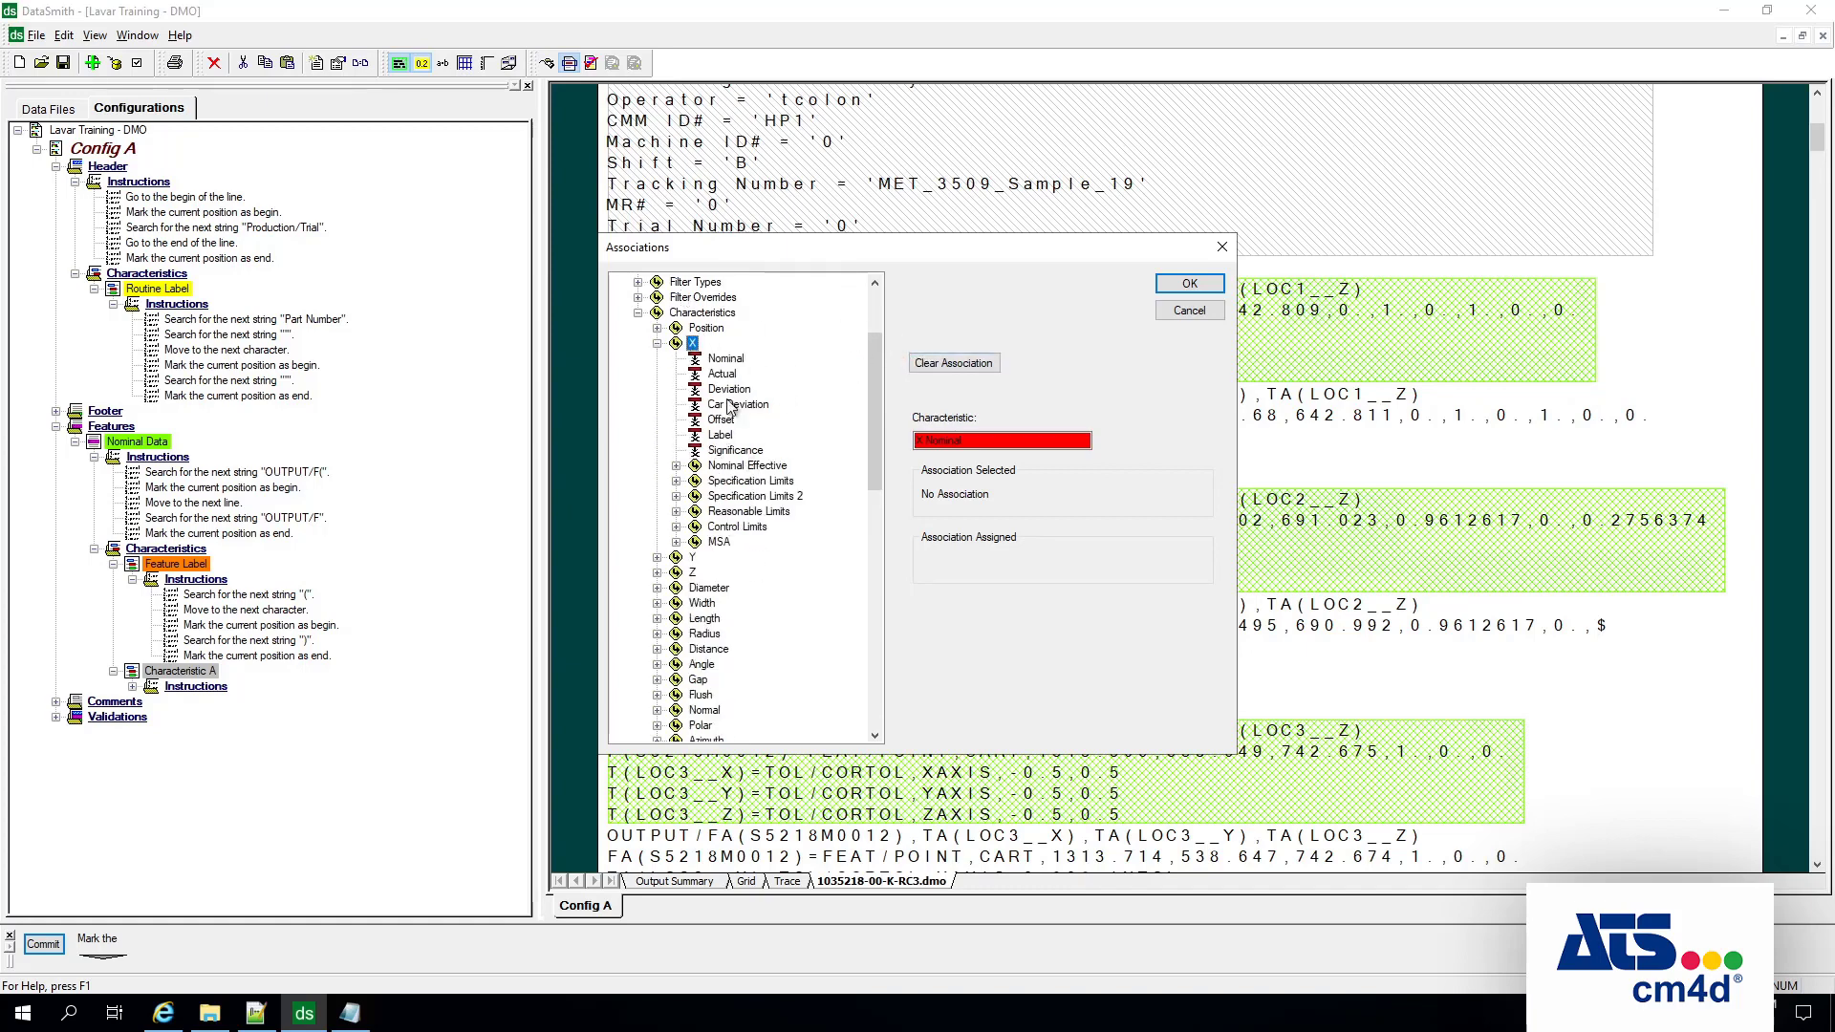
{"action": "left_click", "coordinate": [729, 360]}
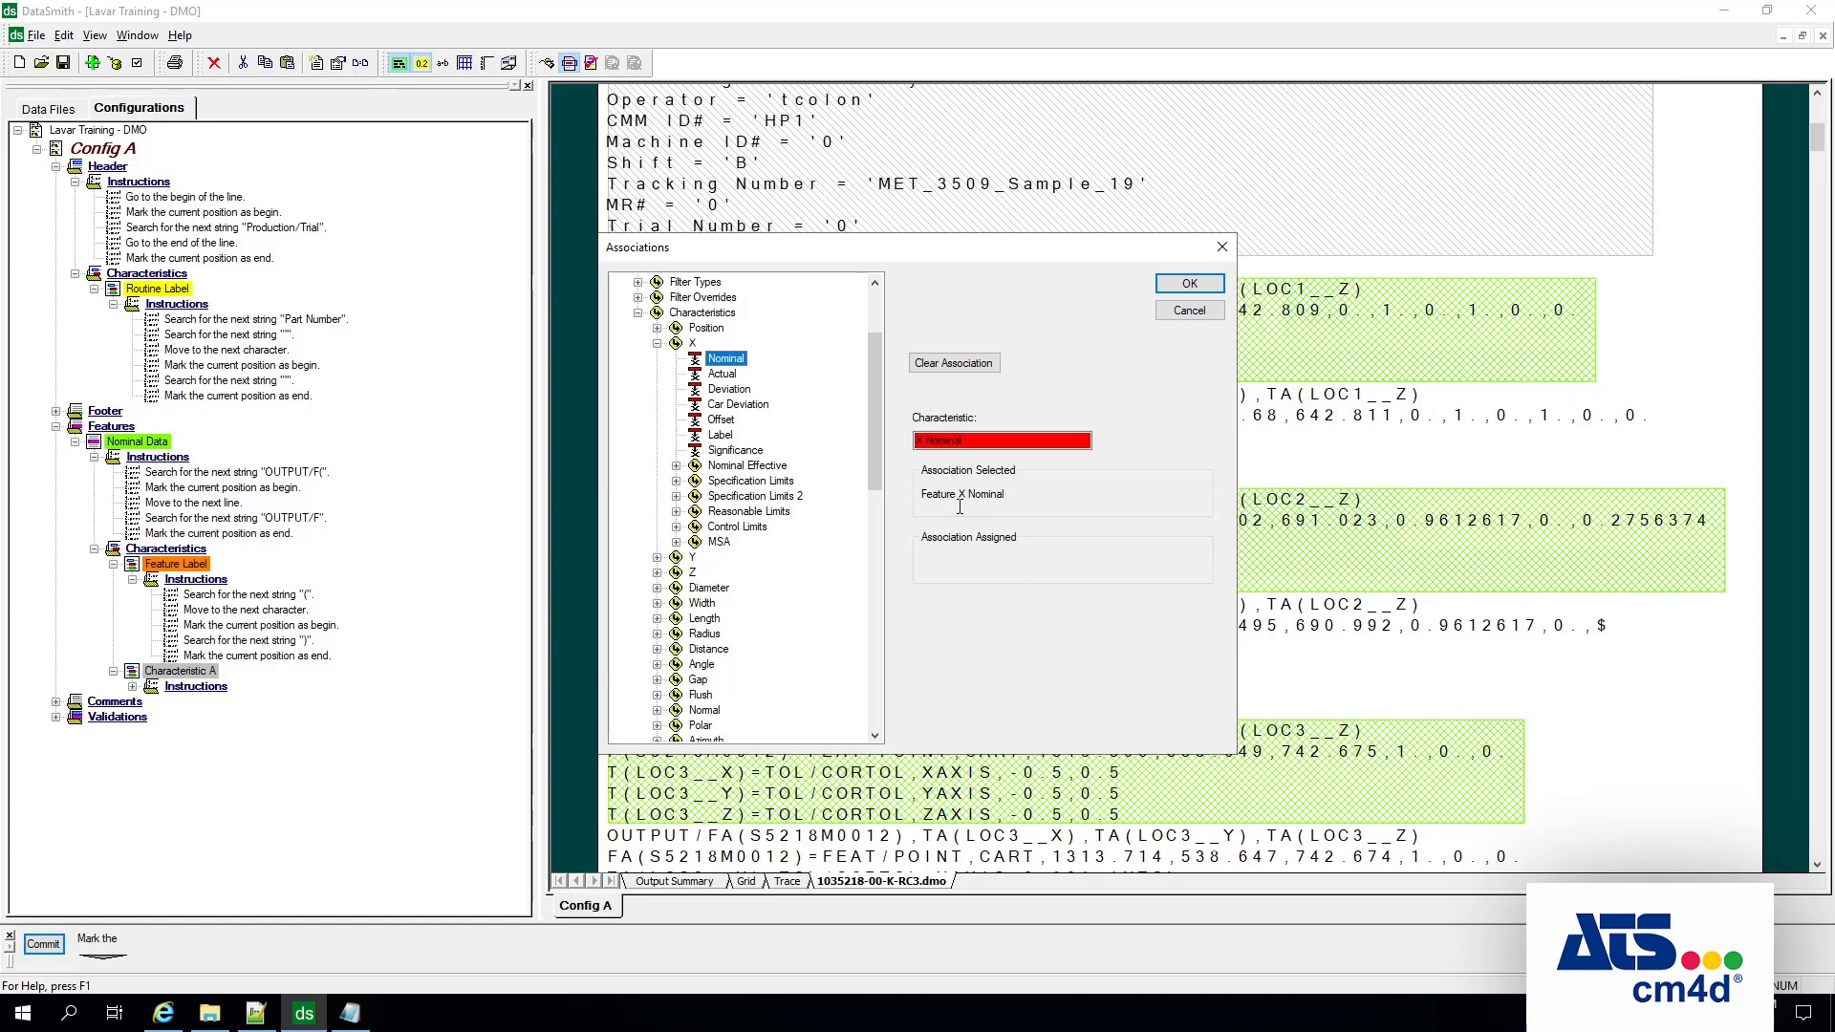
{"action": "left_click", "coordinate": [1207, 291]}
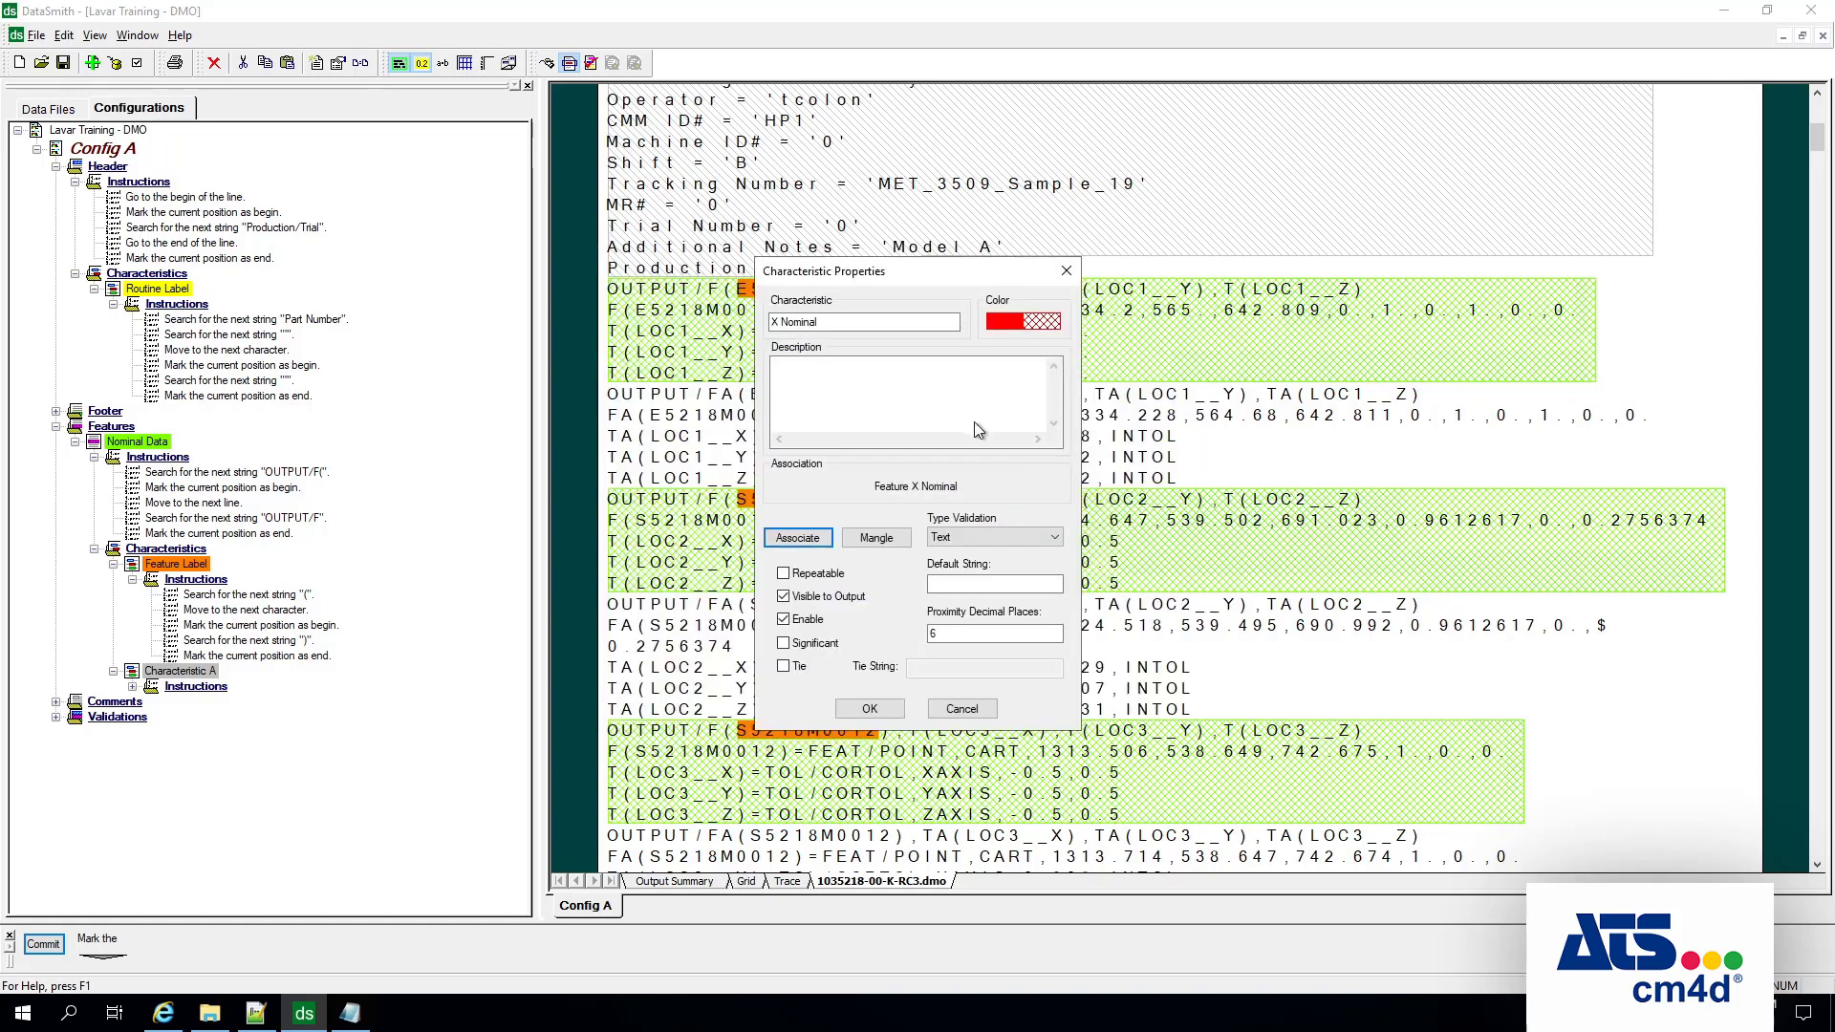
{"action": "left_click", "coordinate": [872, 712]}
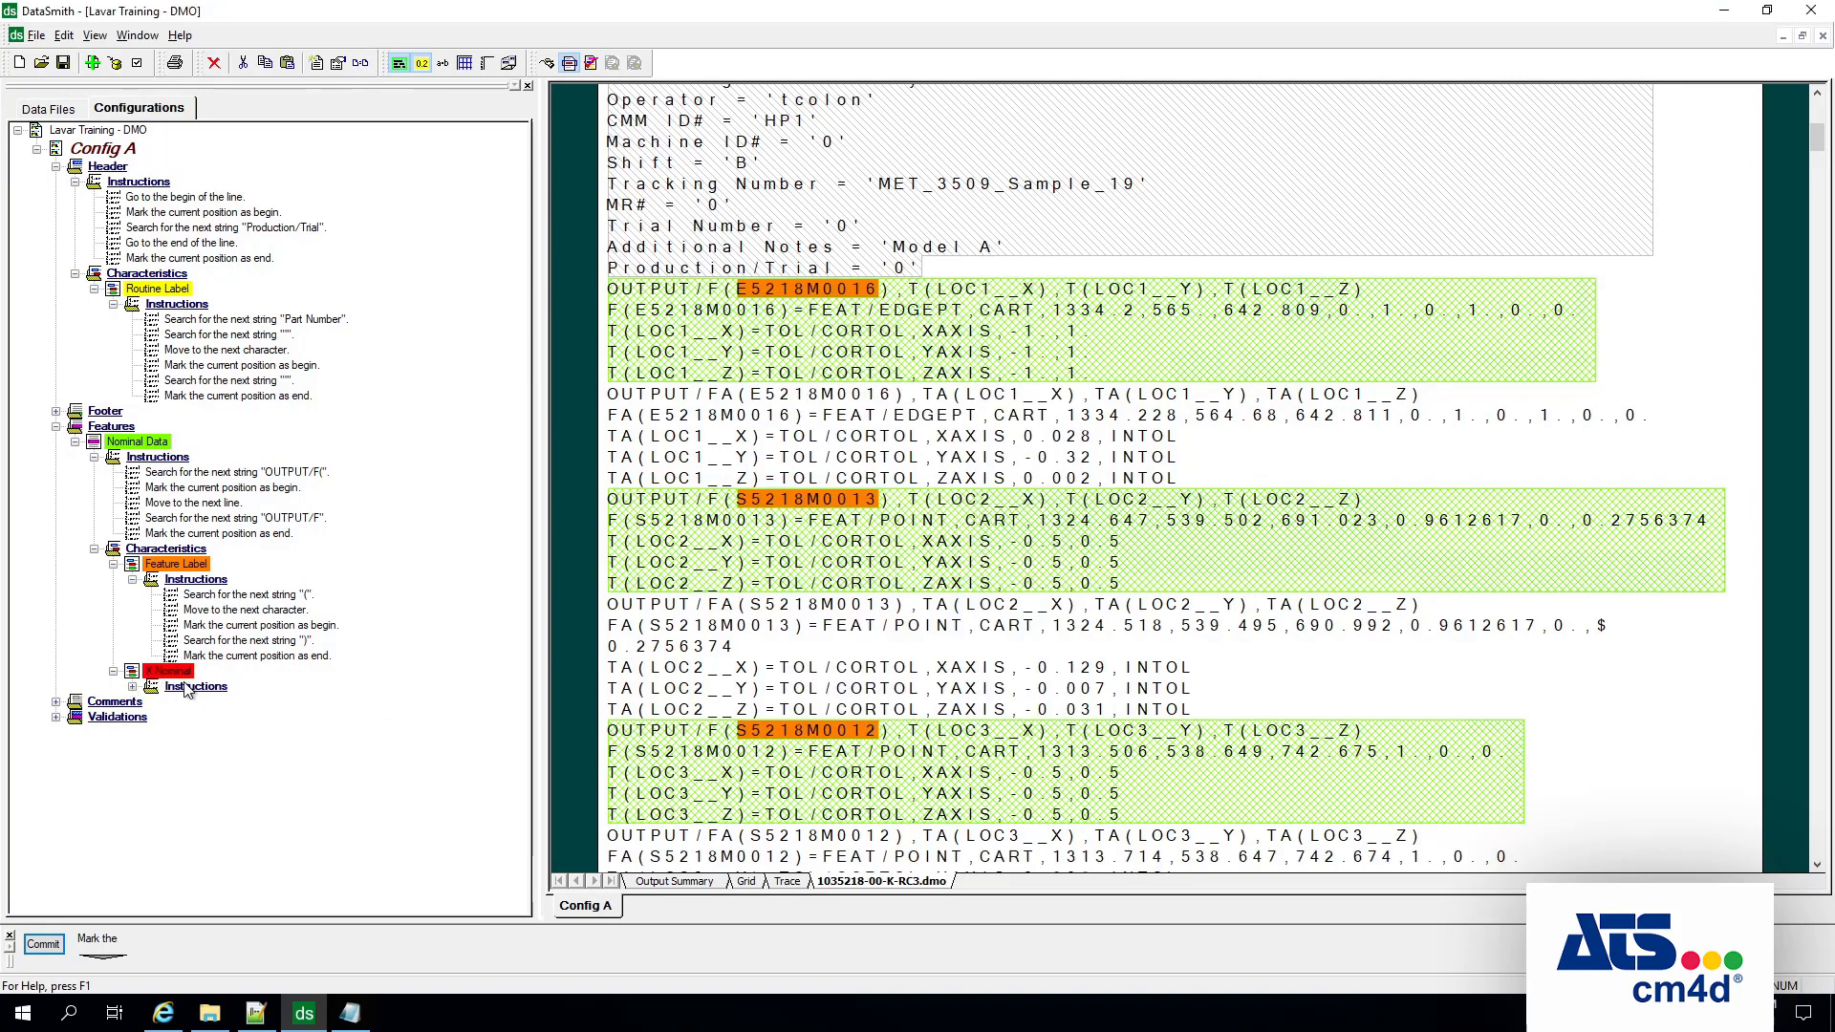
Step: Define the first X Nominal instruction as a search for the next string "CART"
{"action": "left_click", "coordinate": [132, 686]}
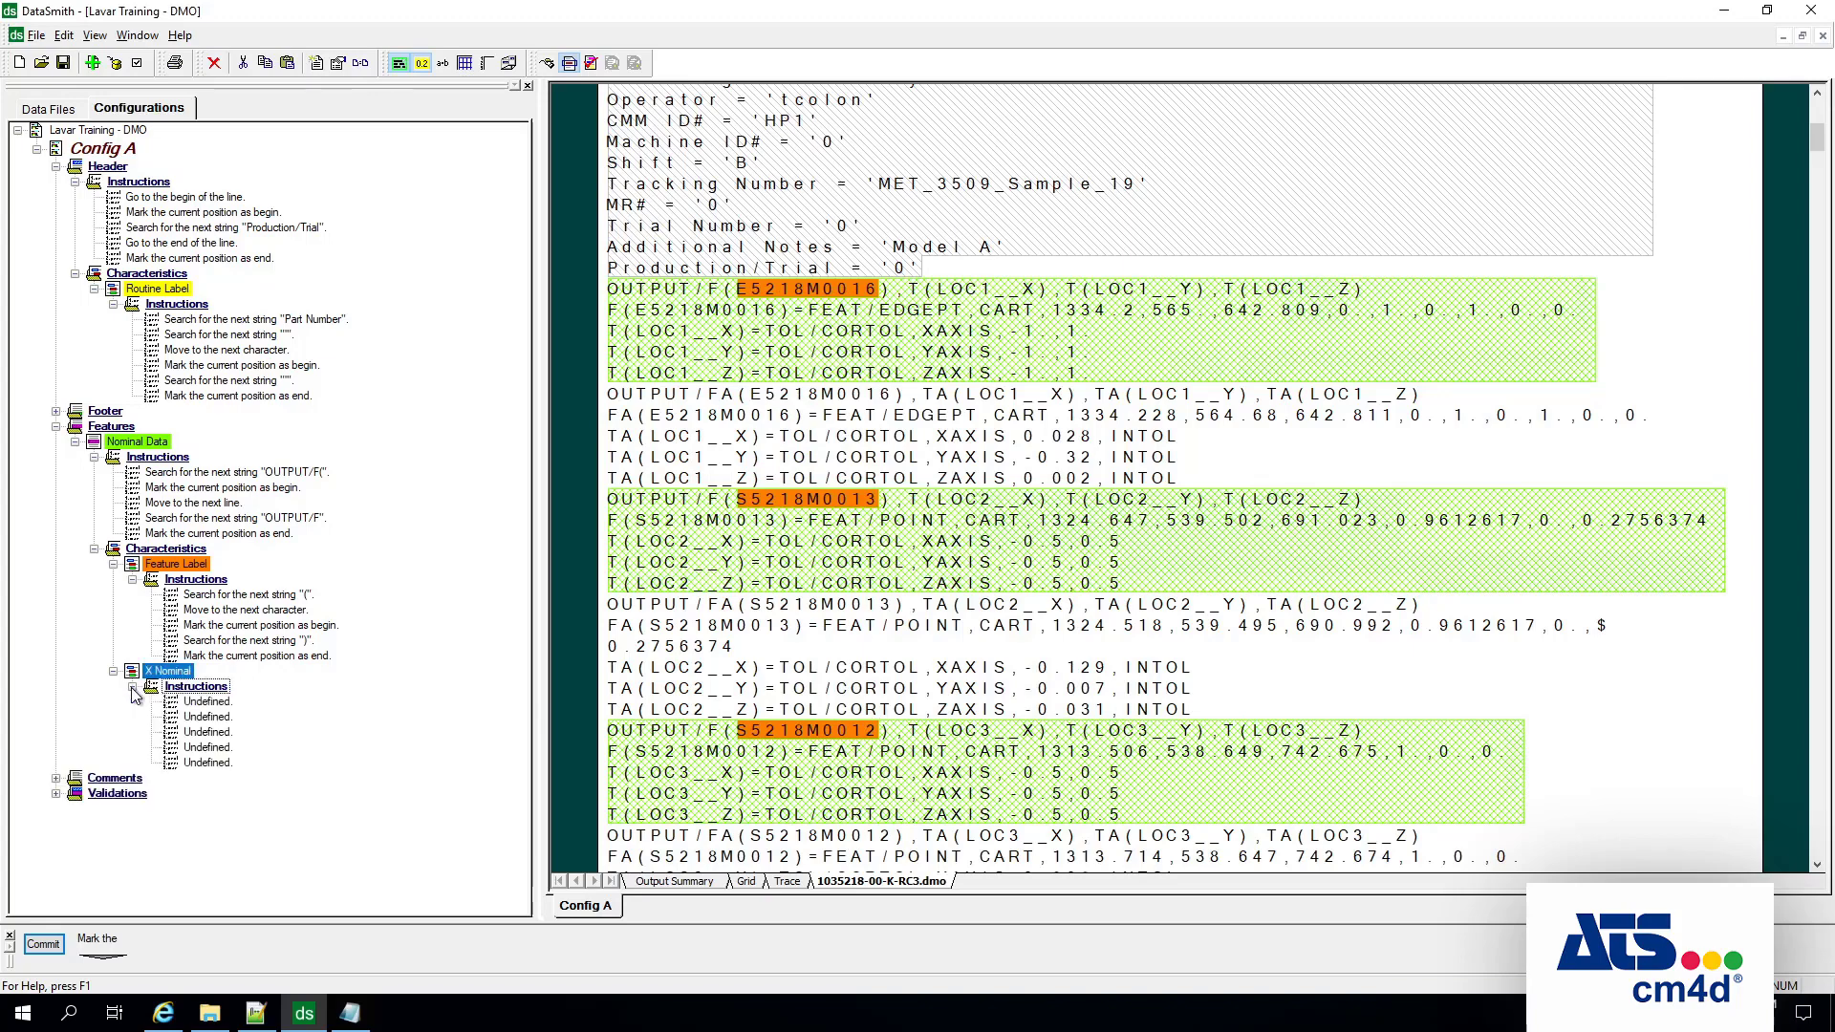
{"action": "left_click", "coordinate": [209, 704]}
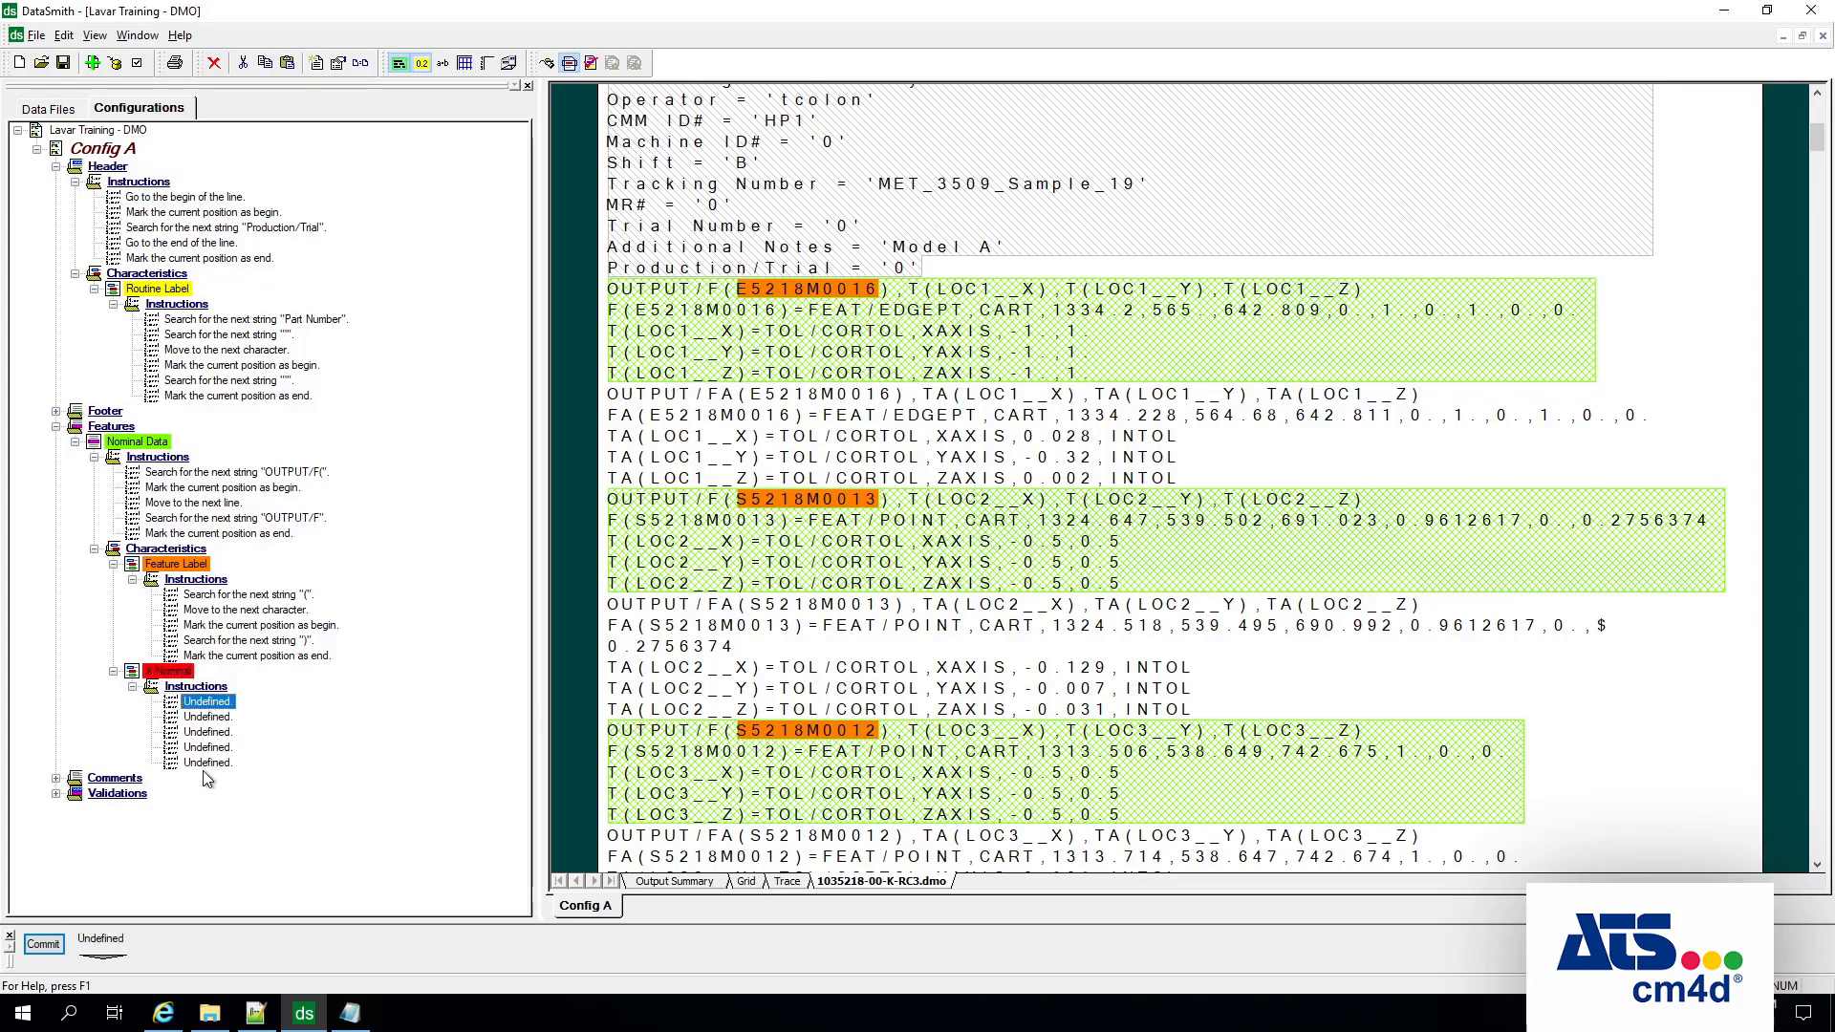
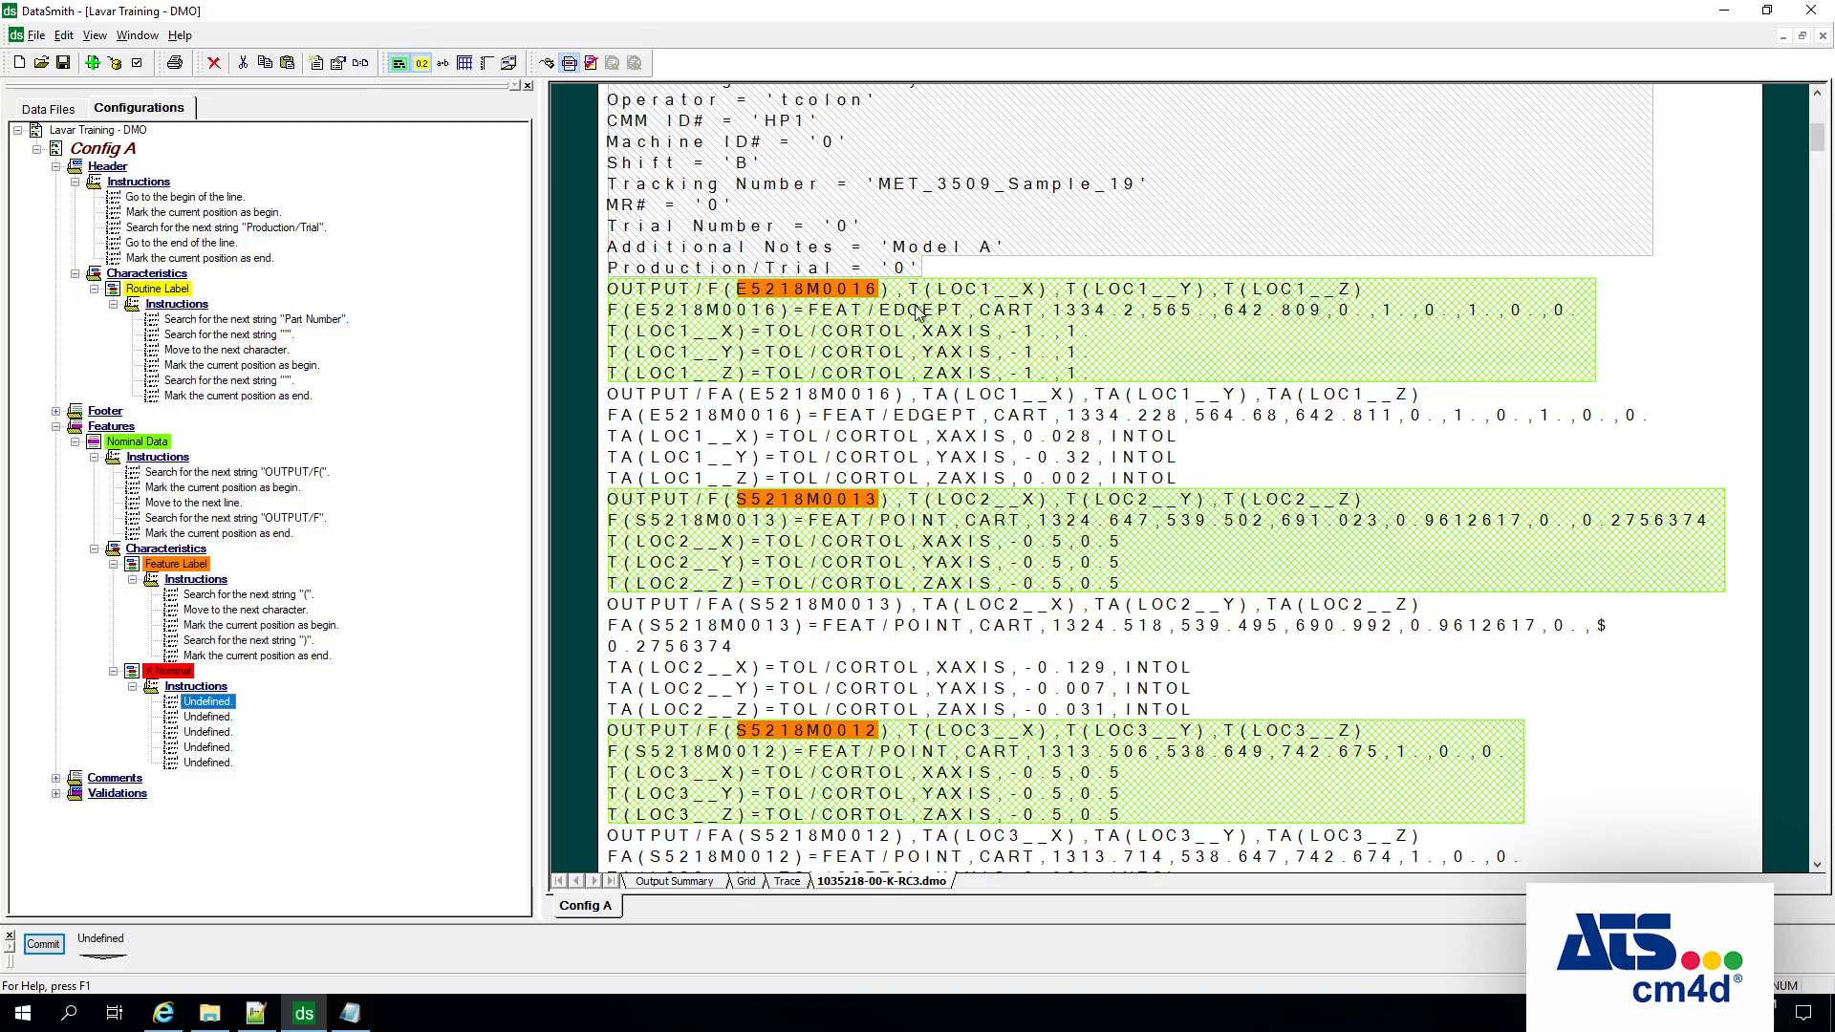
{"action": "left_click", "coordinate": [101, 956]}
{"action": "left_click", "coordinate": [135, 886]}
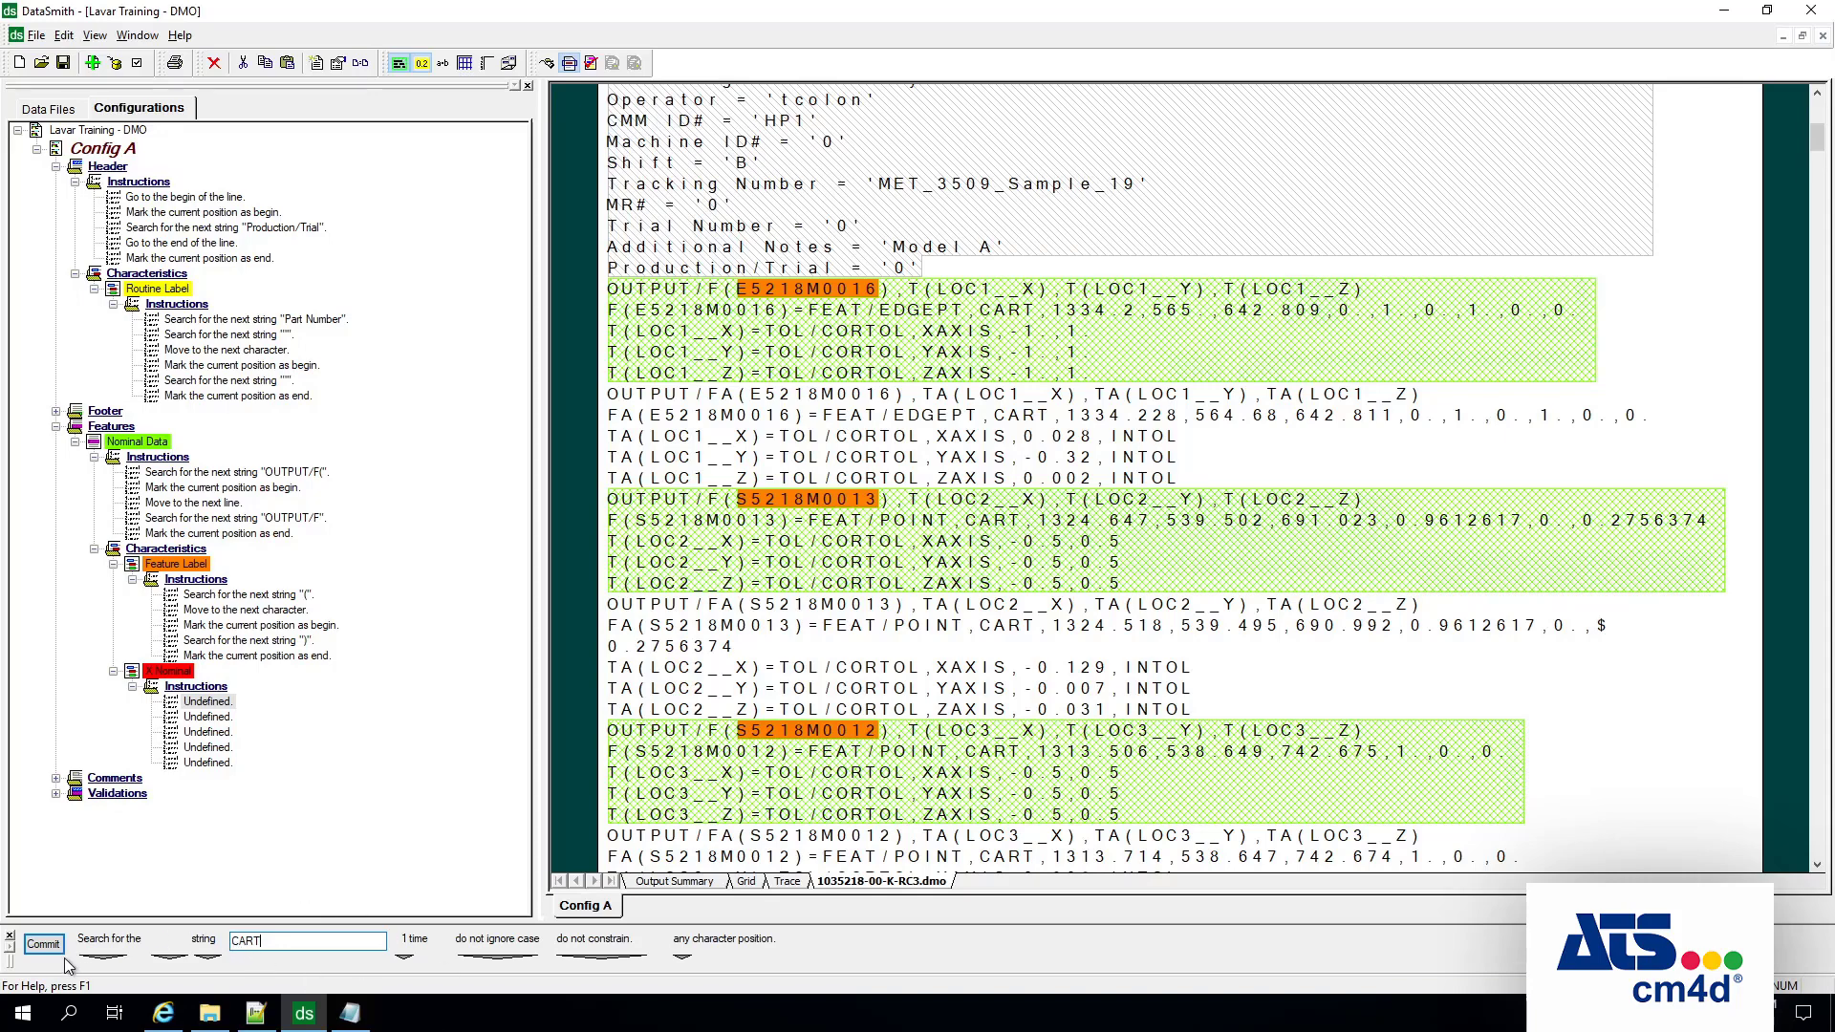
{"action": "left_click", "coordinate": [43, 945]}
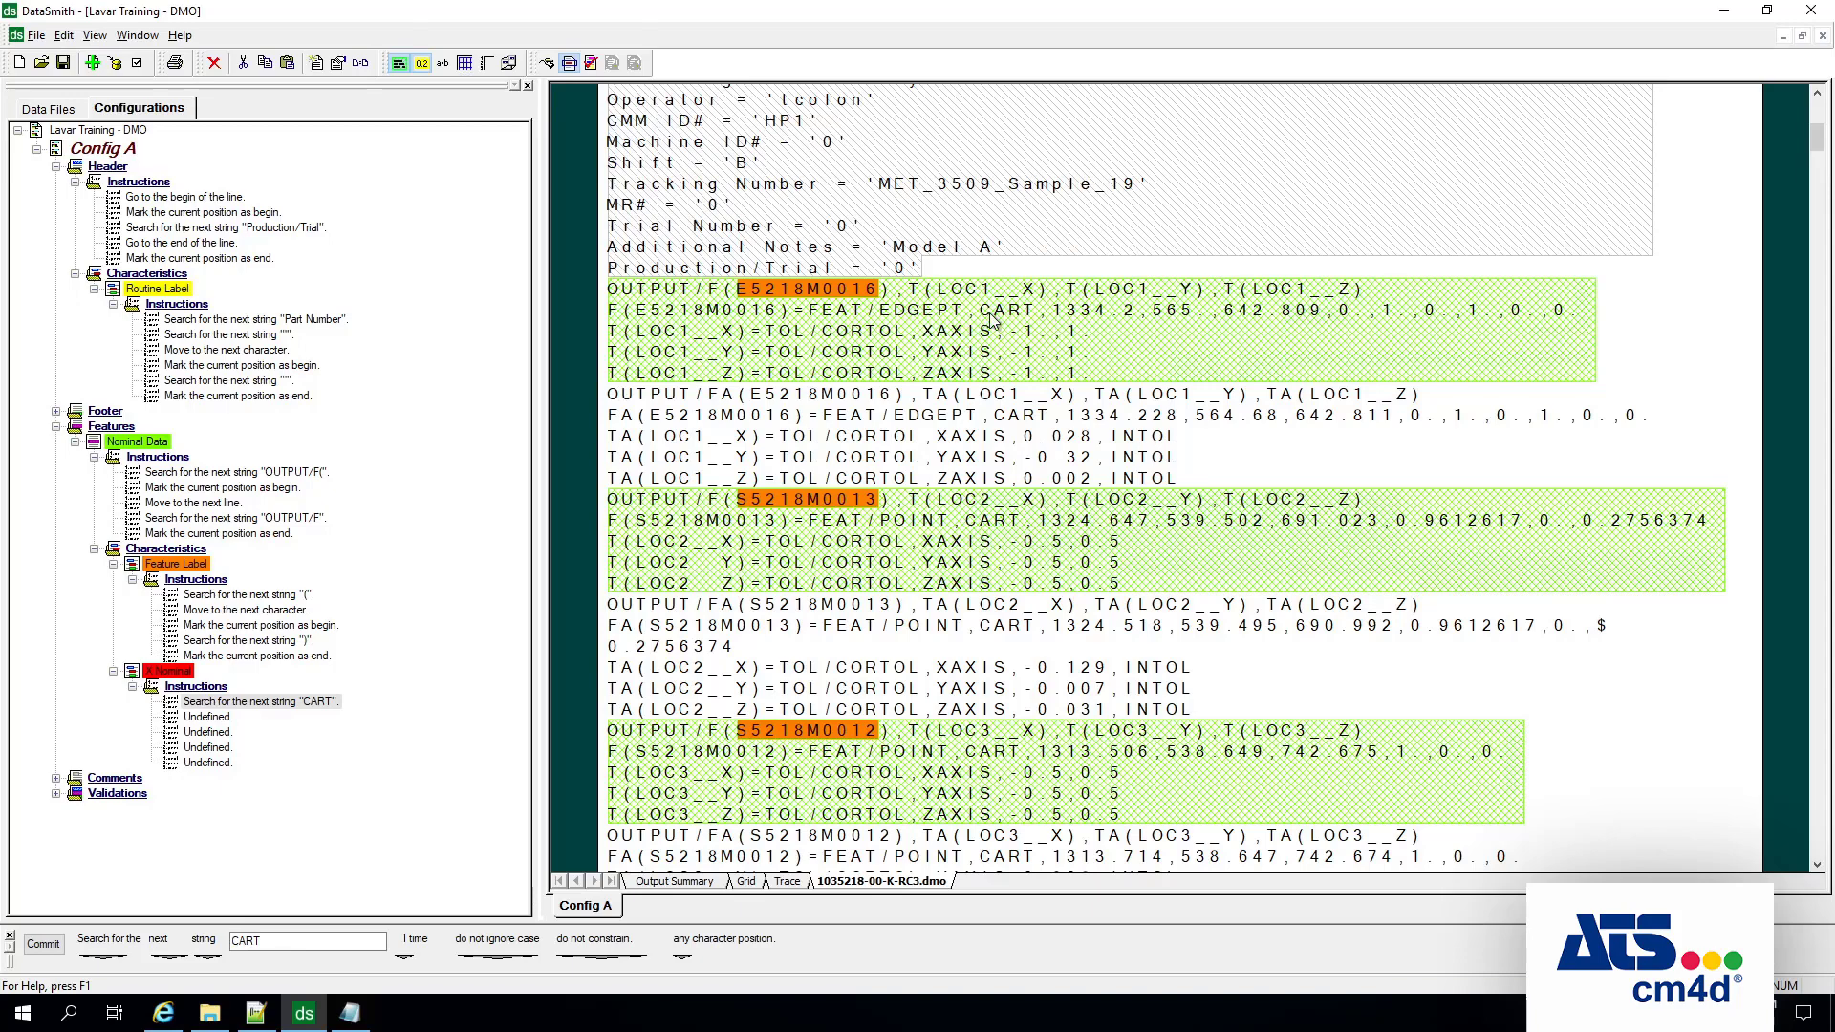
Step: Define the second X Nominal instruction to locate the next character that is a comma
{"action": "left_click", "coordinate": [210, 719]}
{"action": "right_click", "coordinate": [92, 960]}
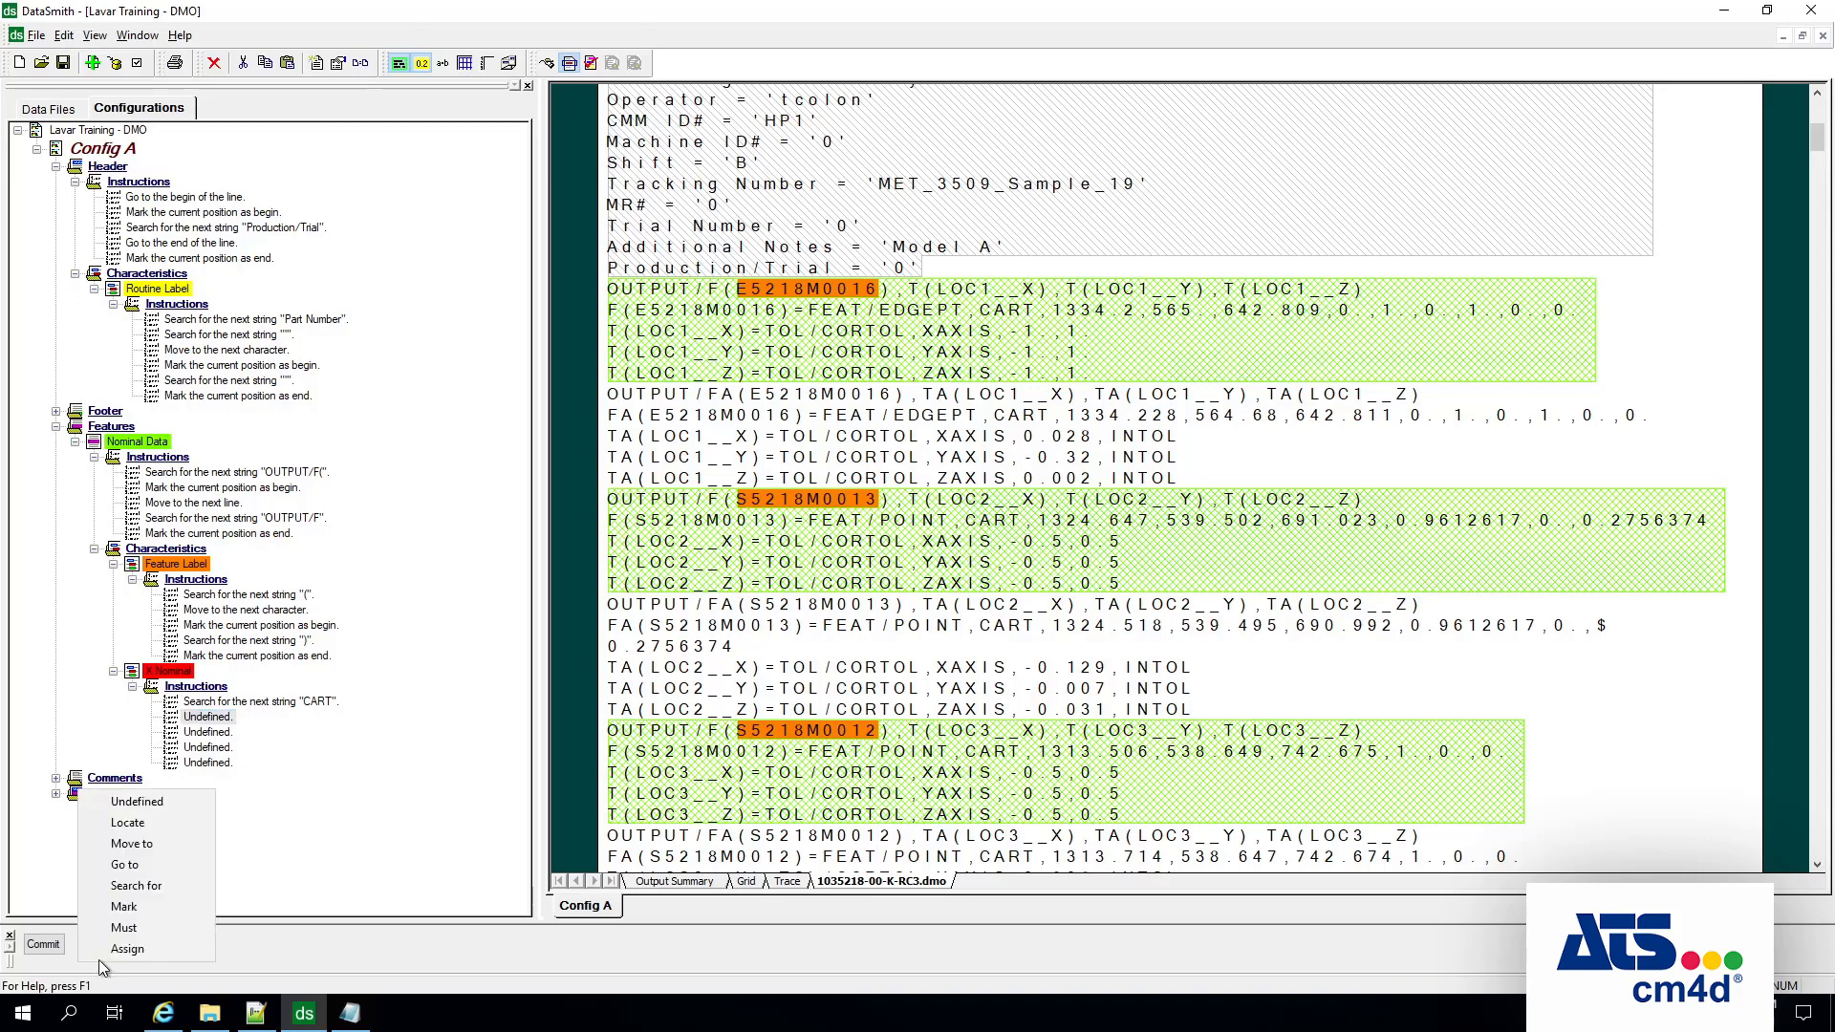
{"action": "left_click", "coordinate": [152, 825]}
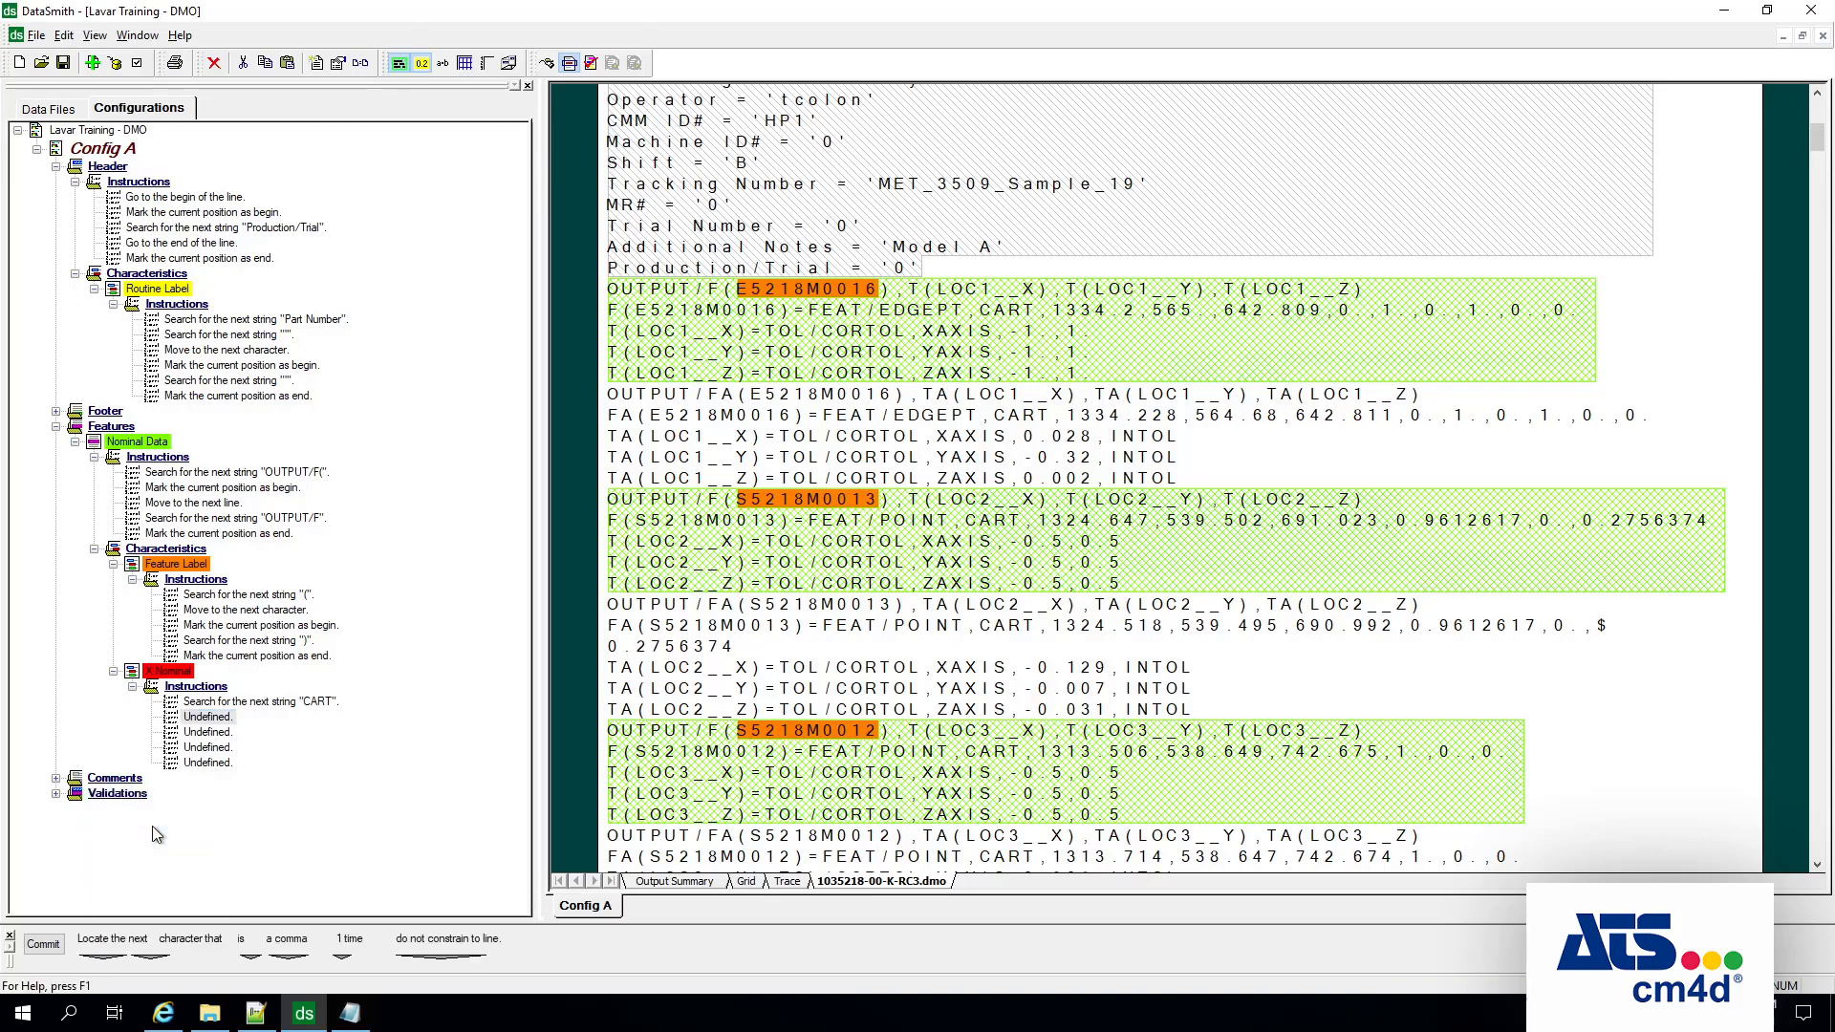
{"action": "left_click", "coordinate": [291, 953]}
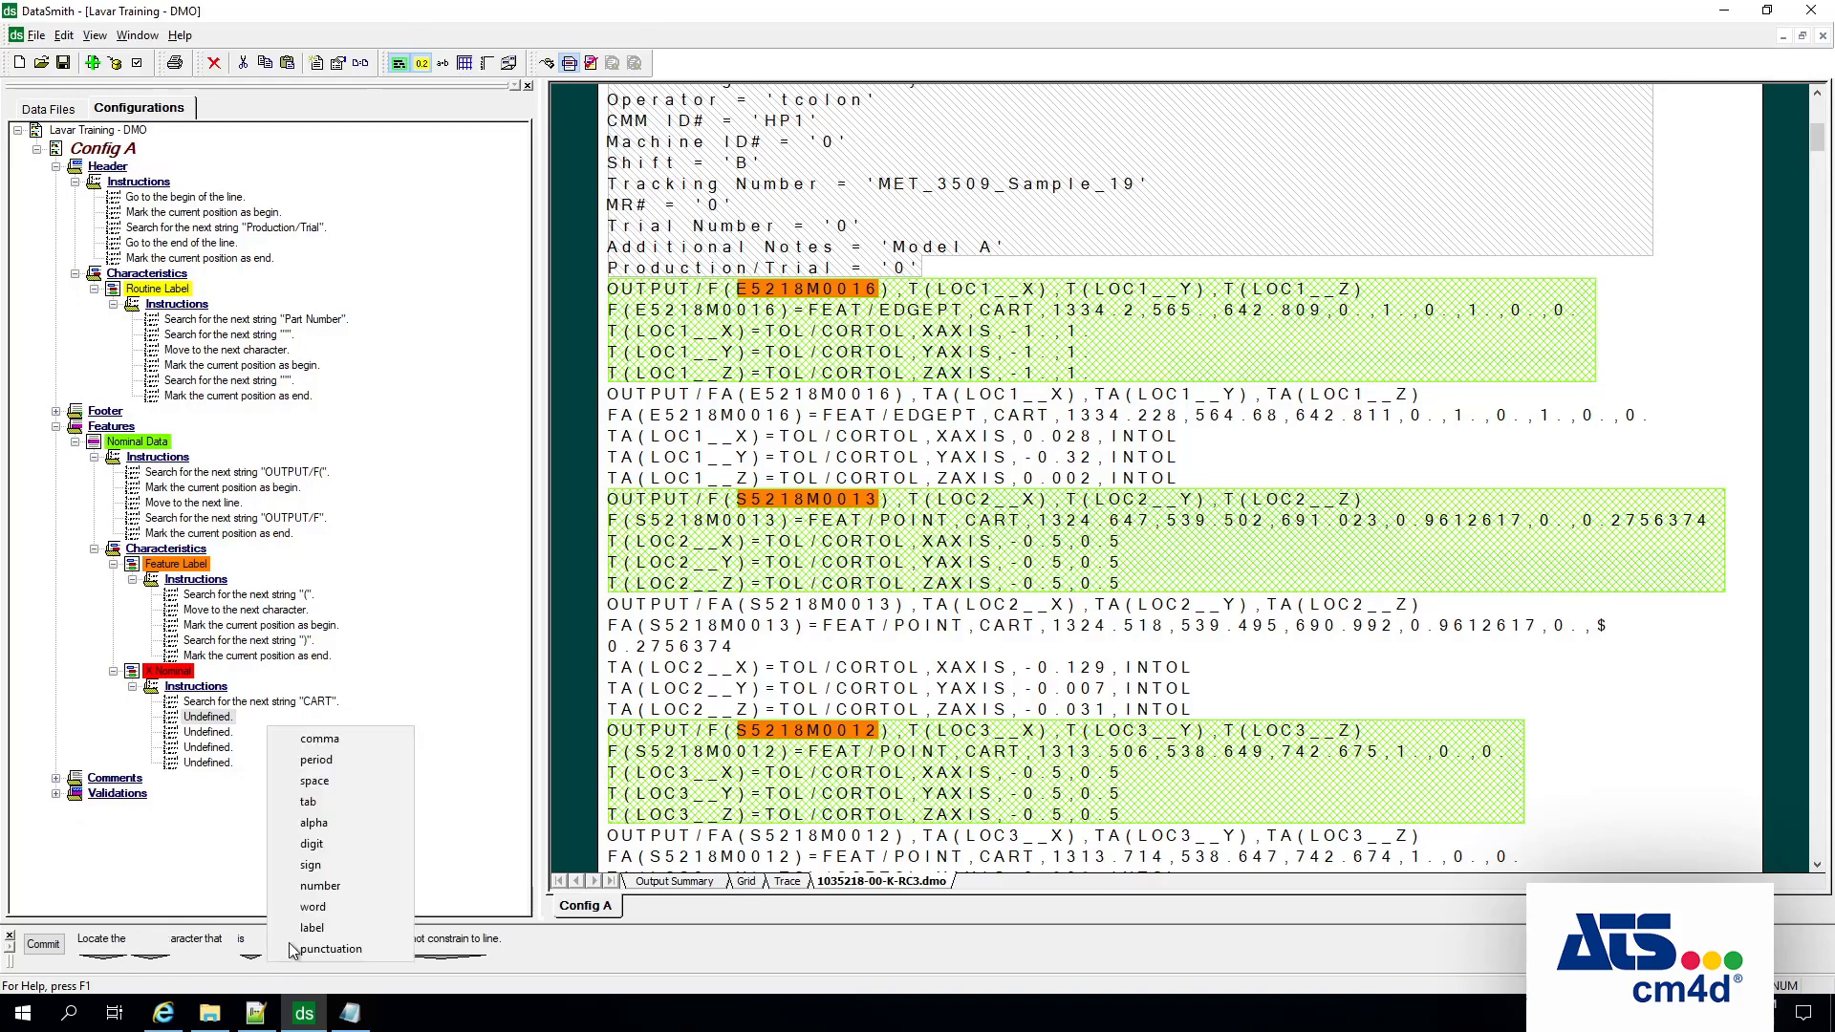
{"action": "left_click", "coordinate": [359, 734]}
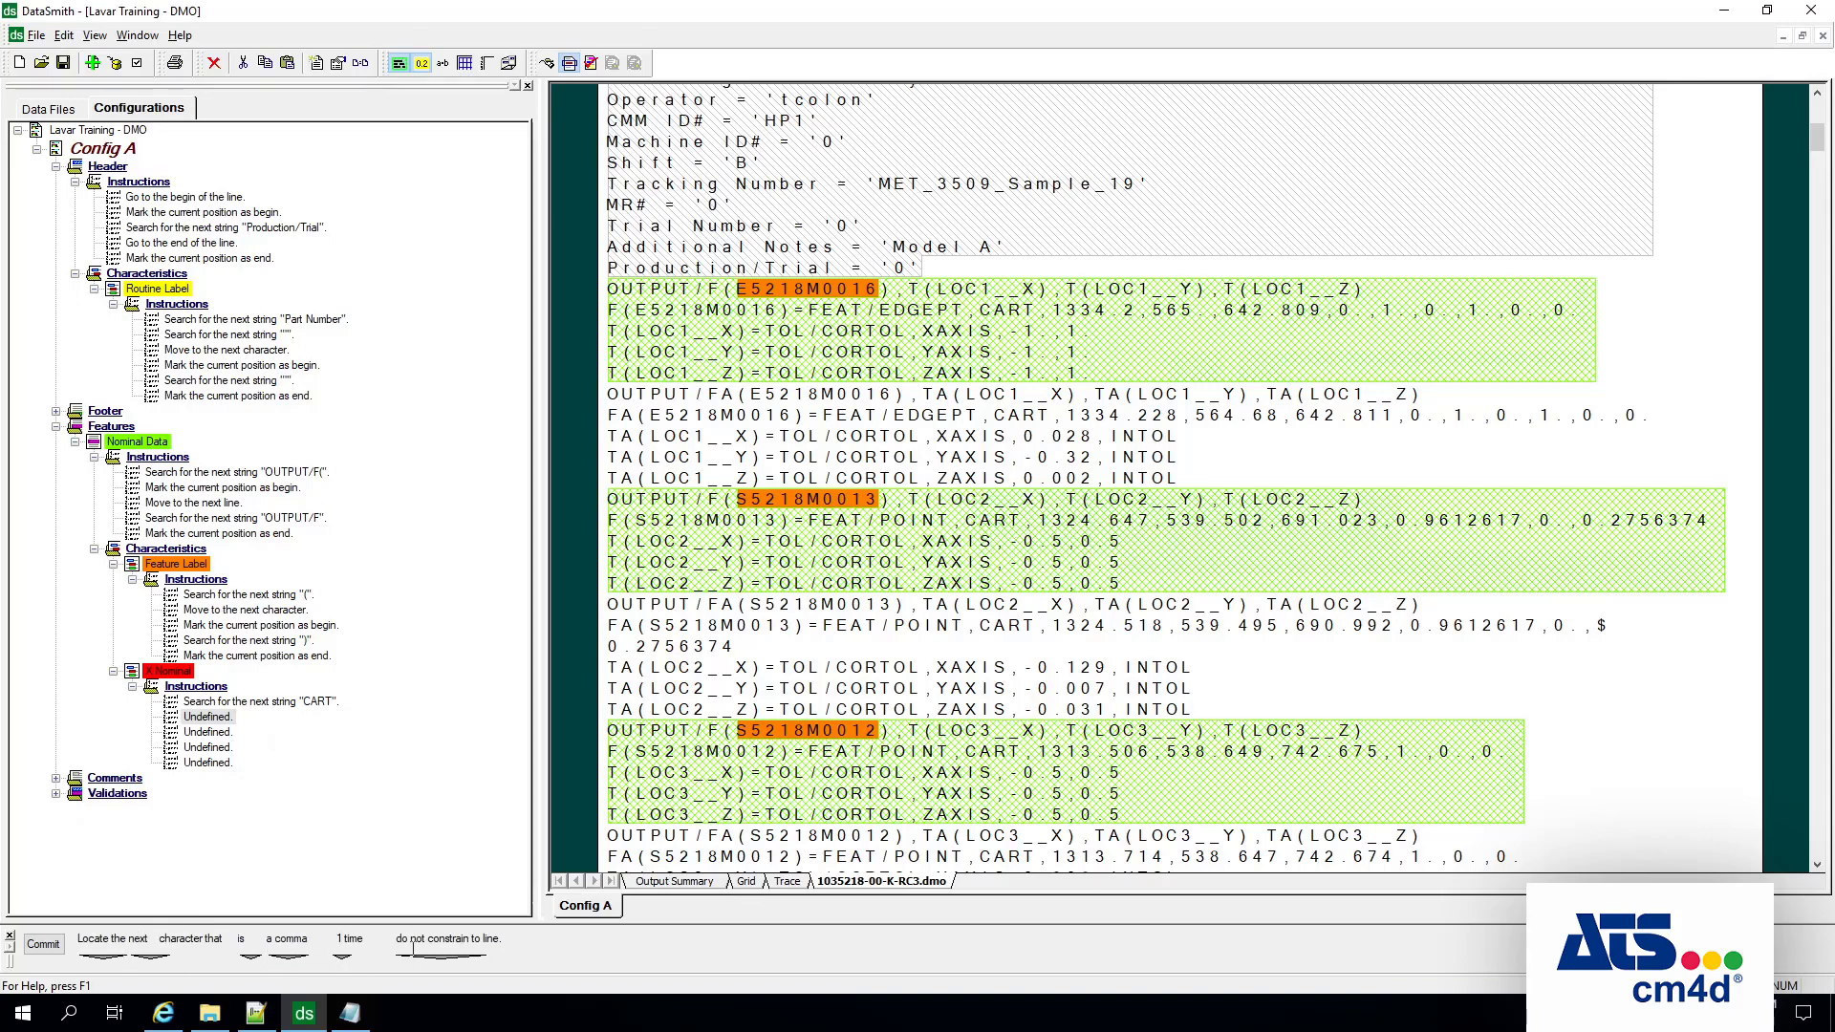
{"action": "left_click", "coordinate": [43, 944]}
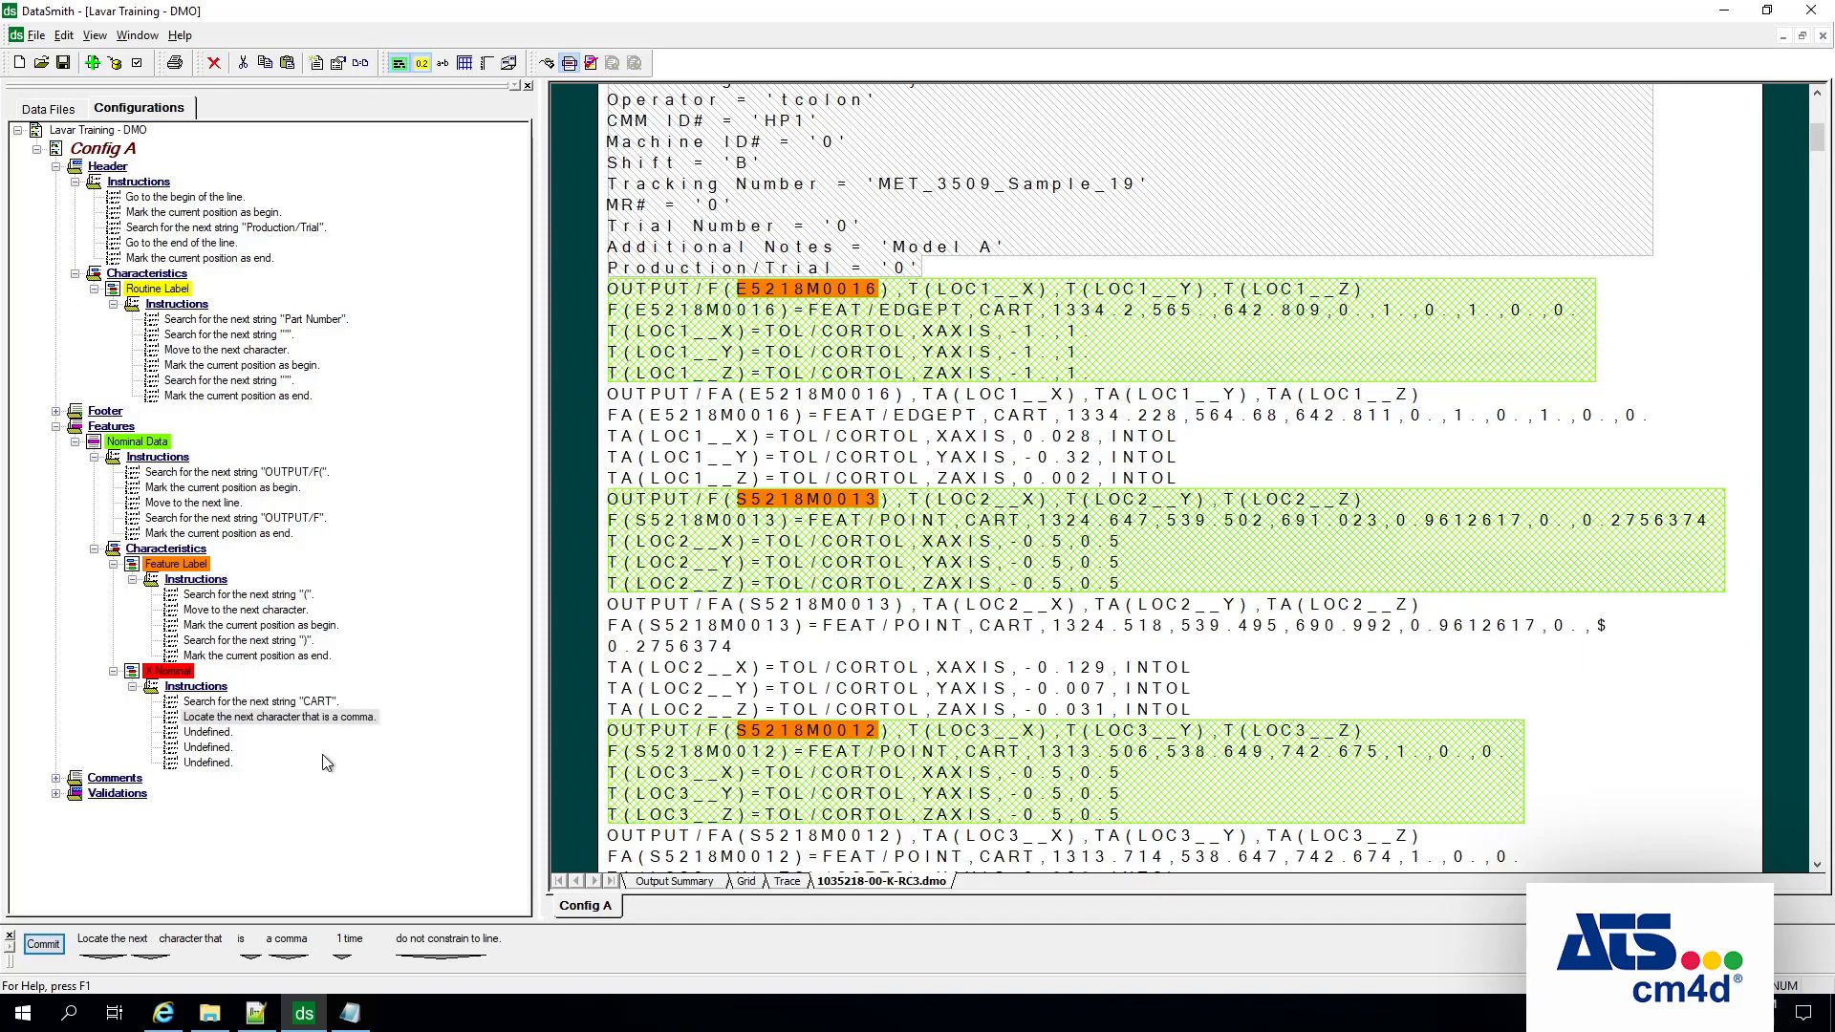
{"action": "left_click", "coordinate": [317, 716]}
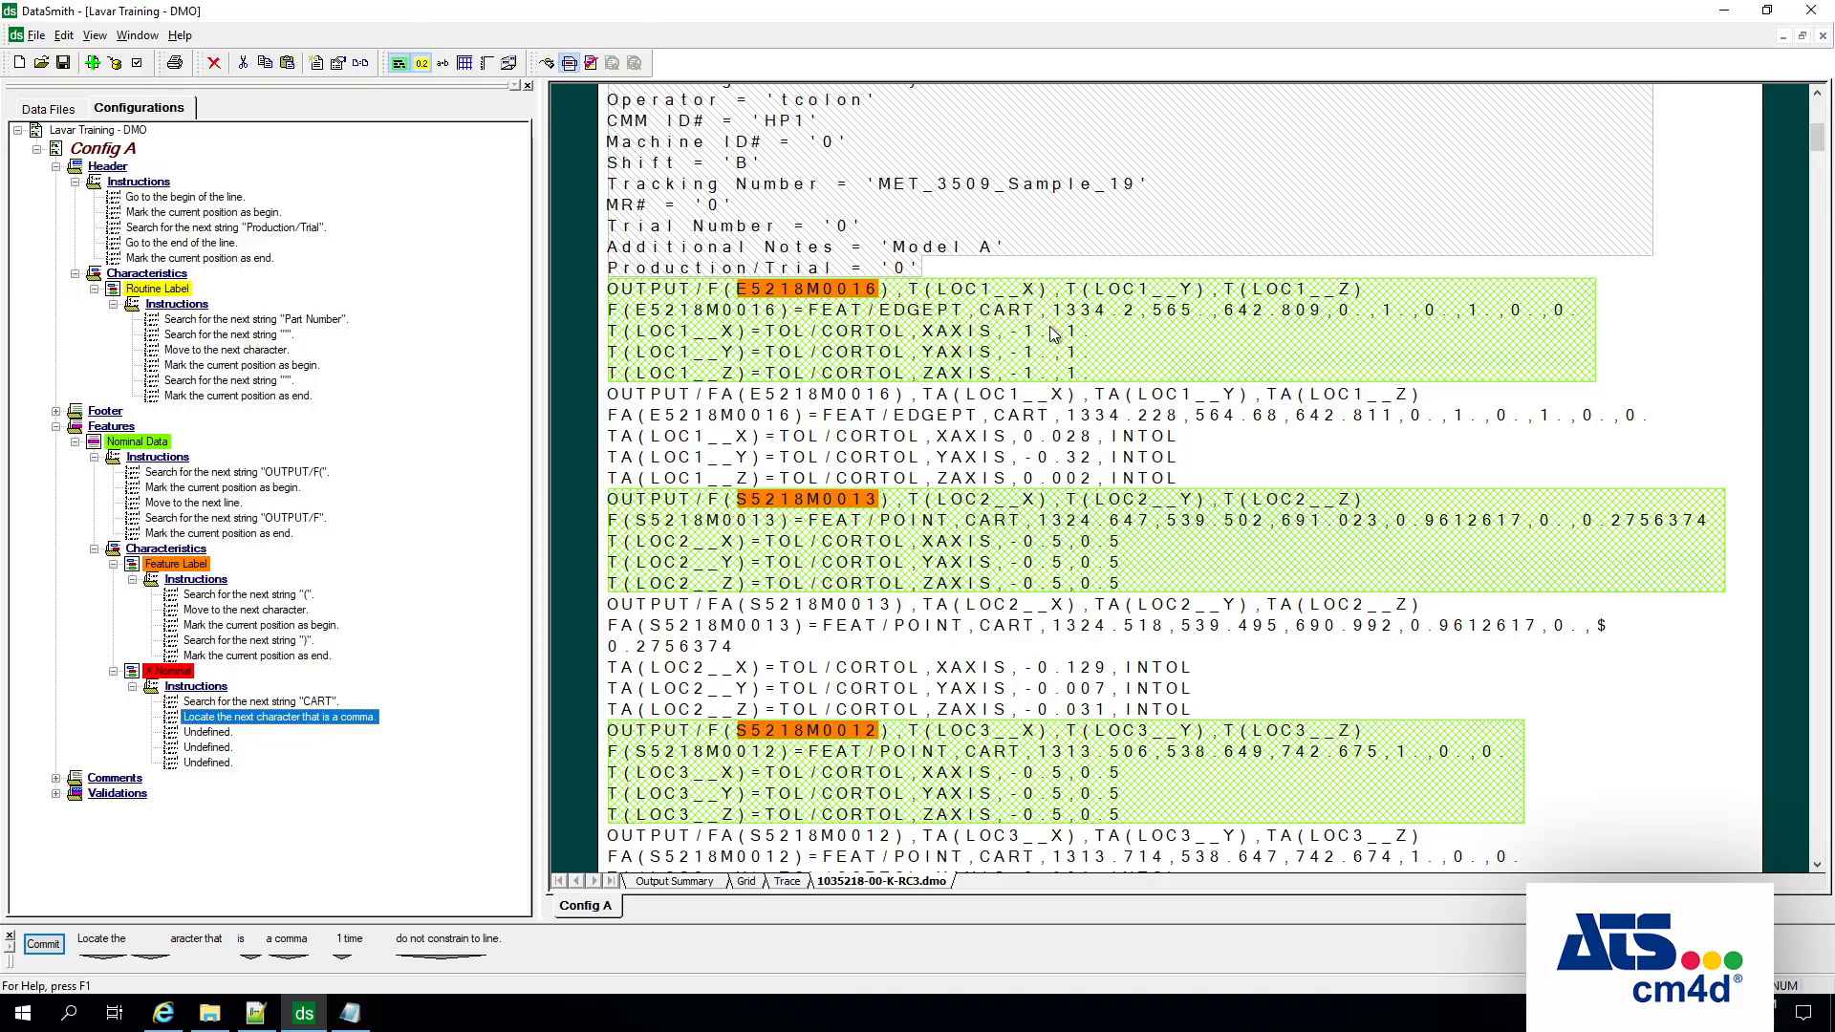
Step: Define the third X Nominal instruction to move to the next character
{"action": "left_click", "coordinate": [207, 732]}
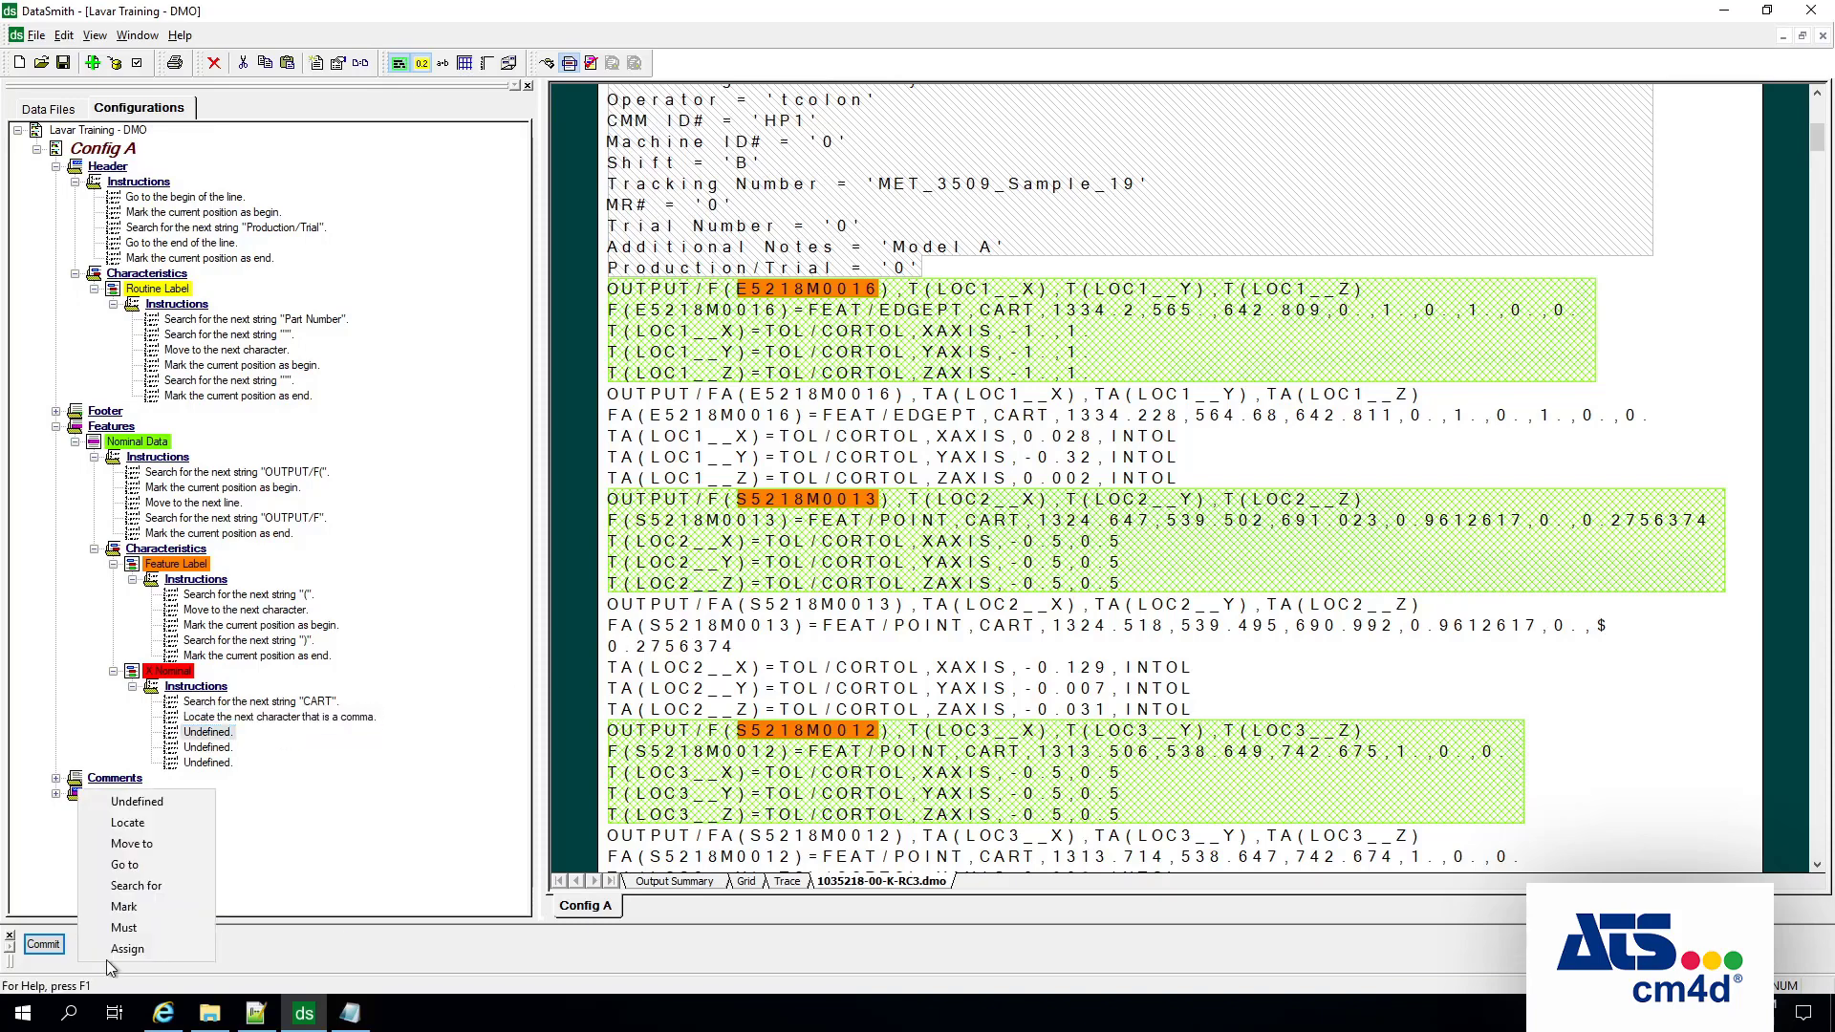
{"action": "left_click", "coordinate": [153, 845]}
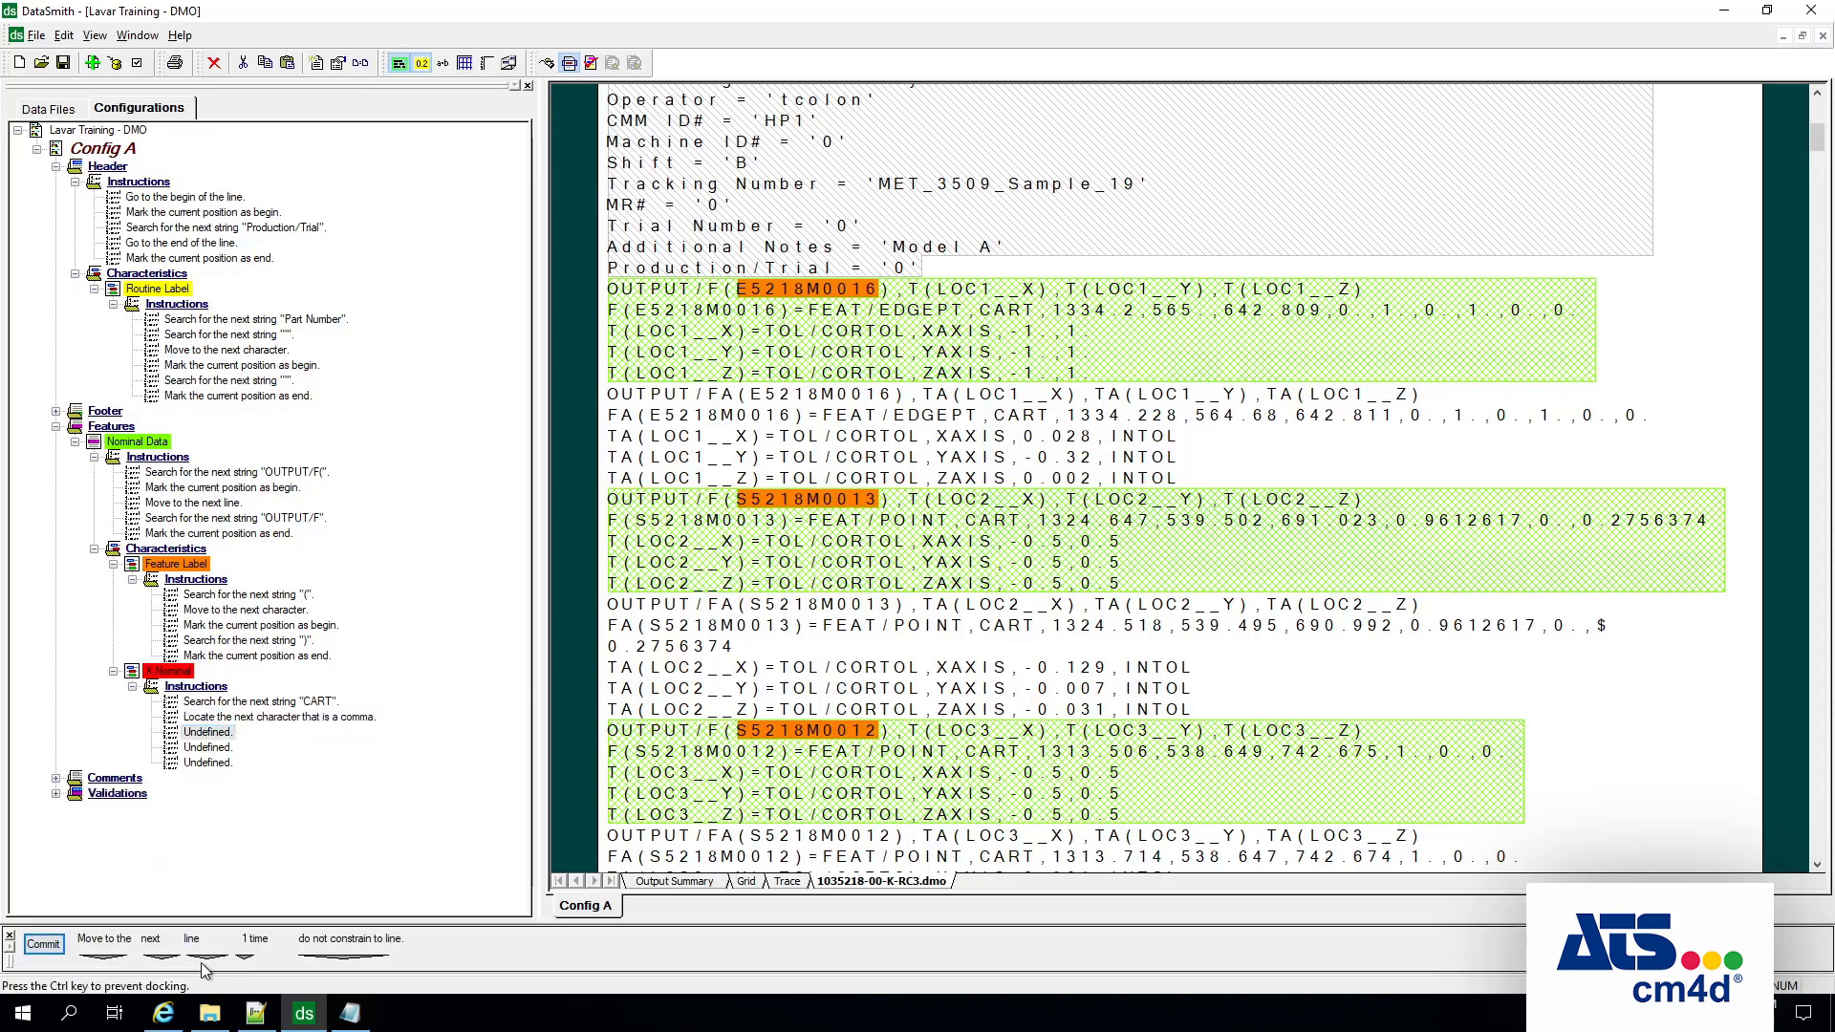
{"action": "left_click", "coordinate": [207, 956]}
{"action": "left_click", "coordinate": [254, 908]}
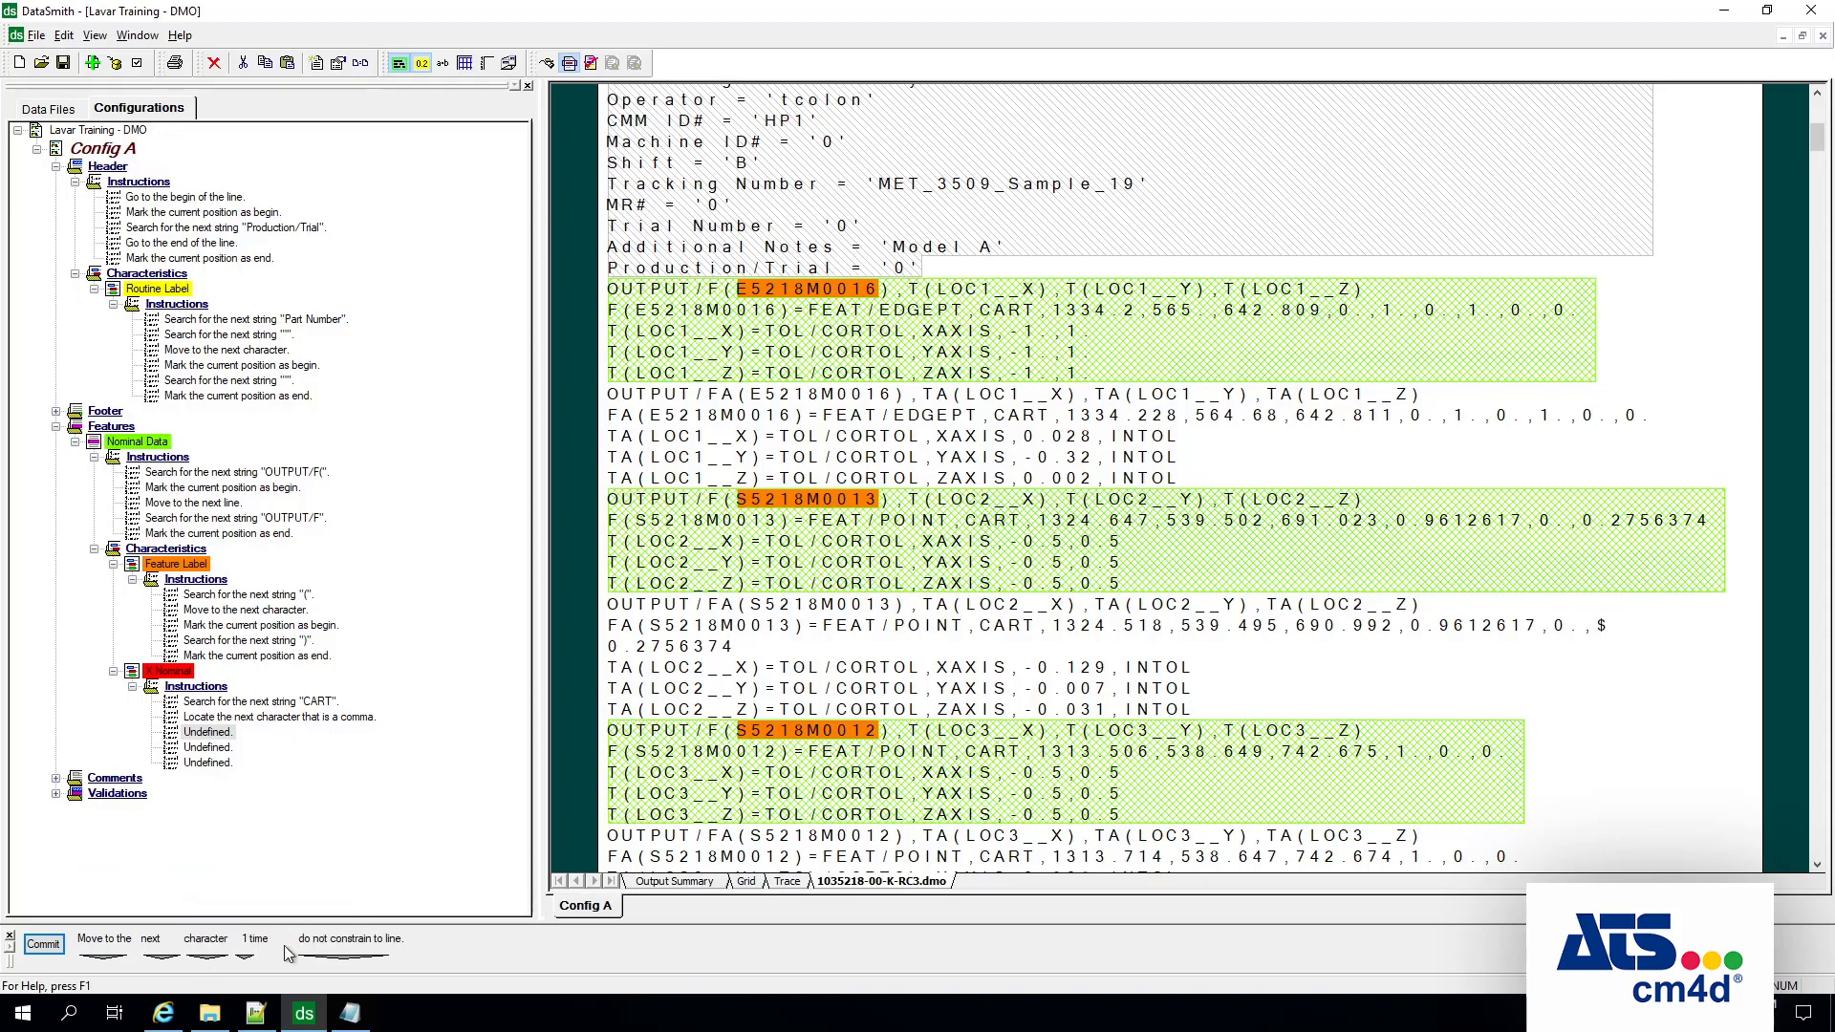
{"action": "left_click", "coordinate": [44, 946]}
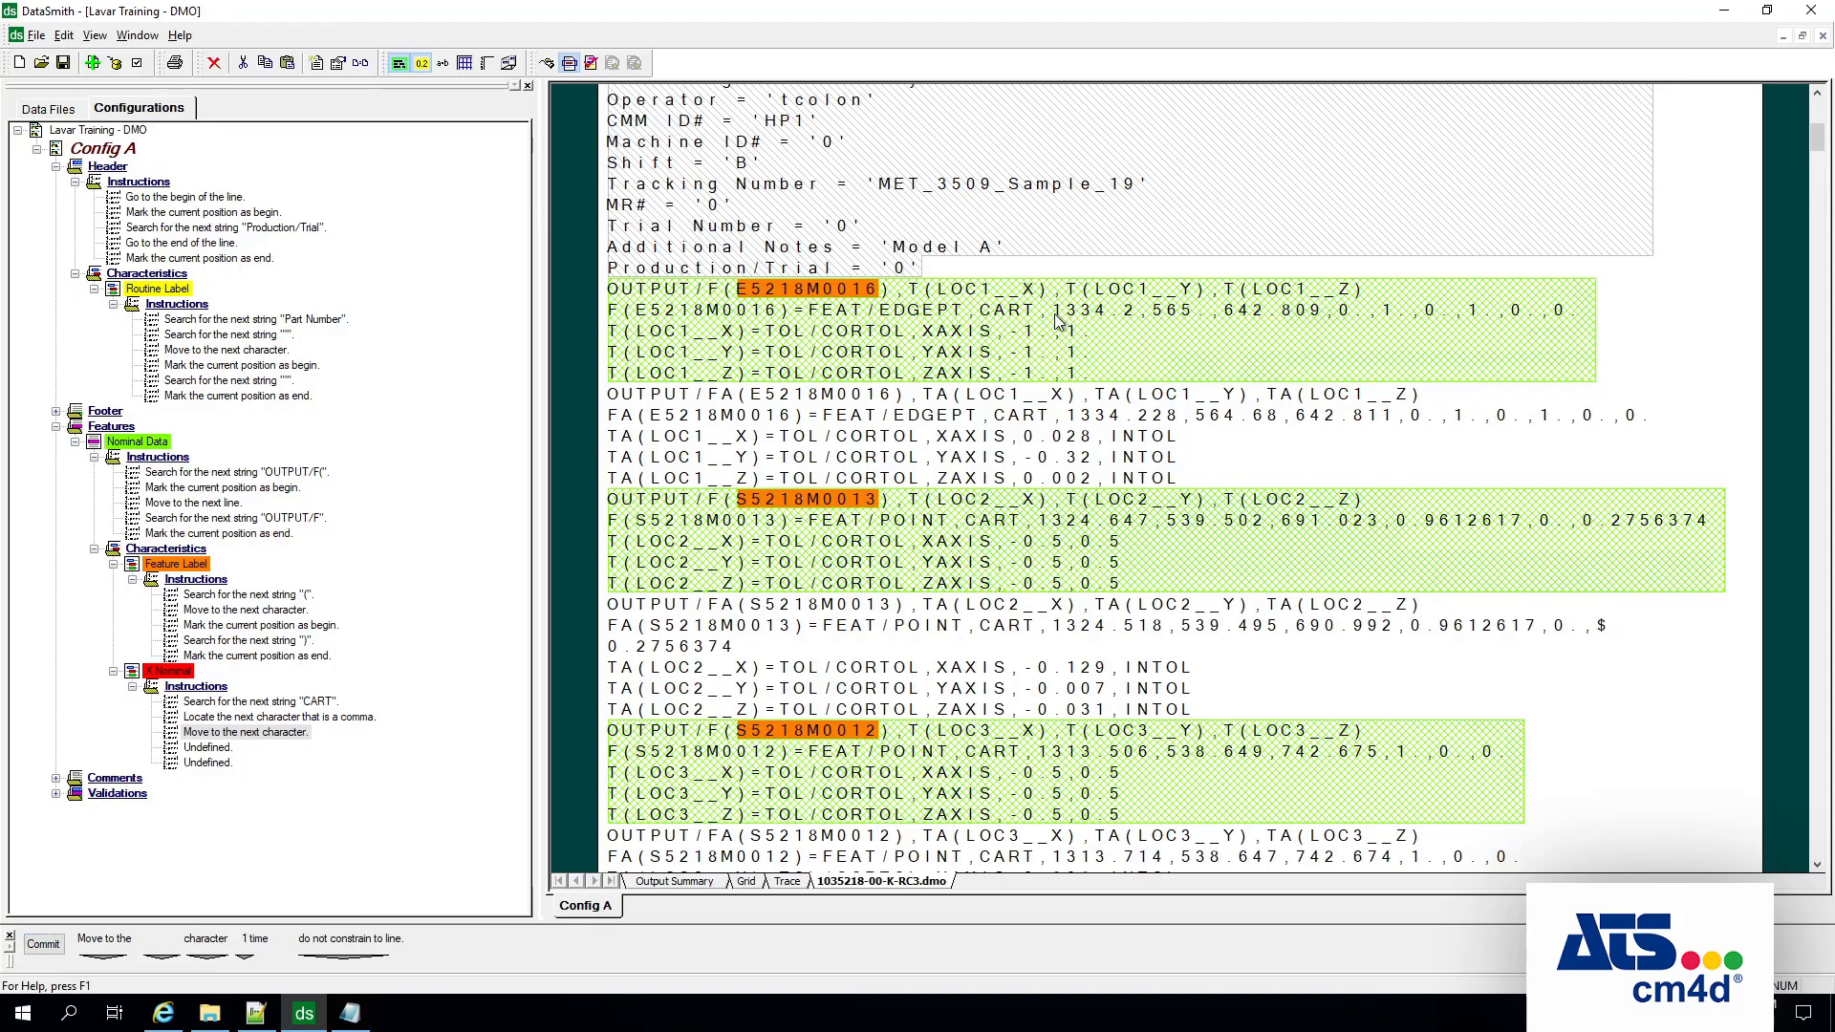
Step: Define the fourth X Nominal instruction to mark the current position as begin
{"action": "left_click", "coordinate": [209, 747]}
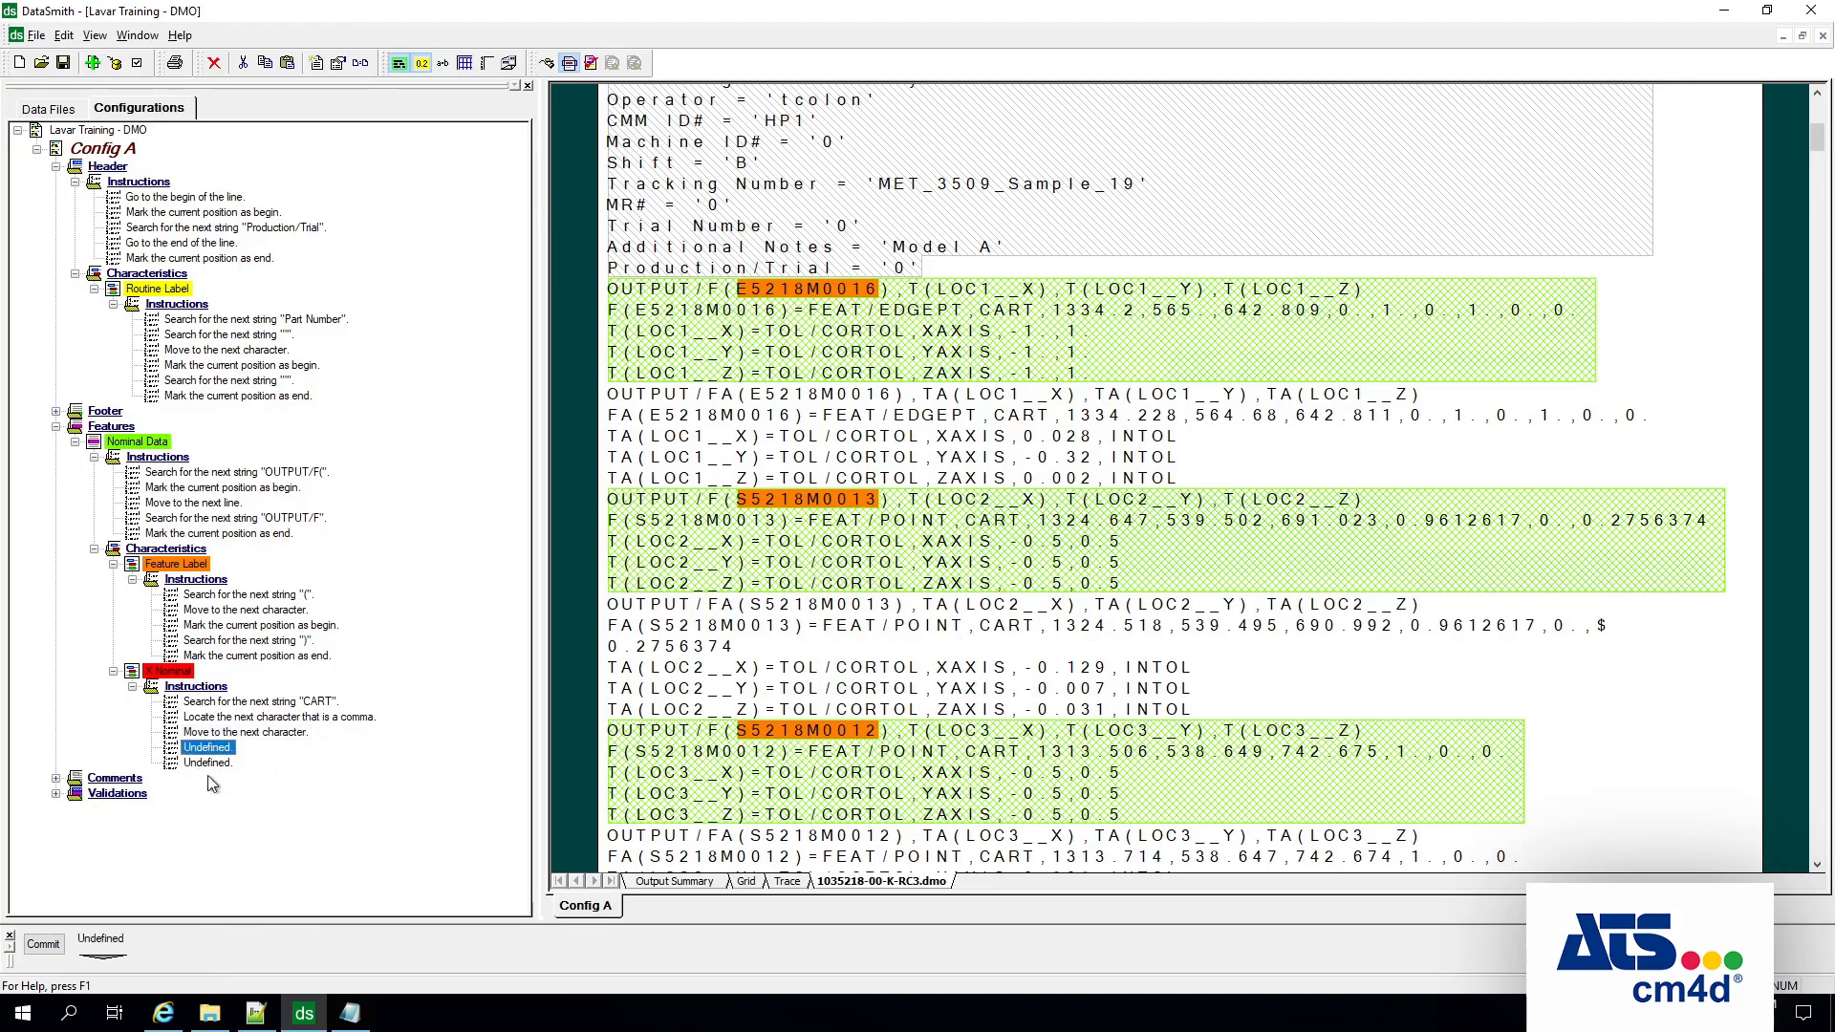
{"action": "left_click", "coordinate": [108, 963]}
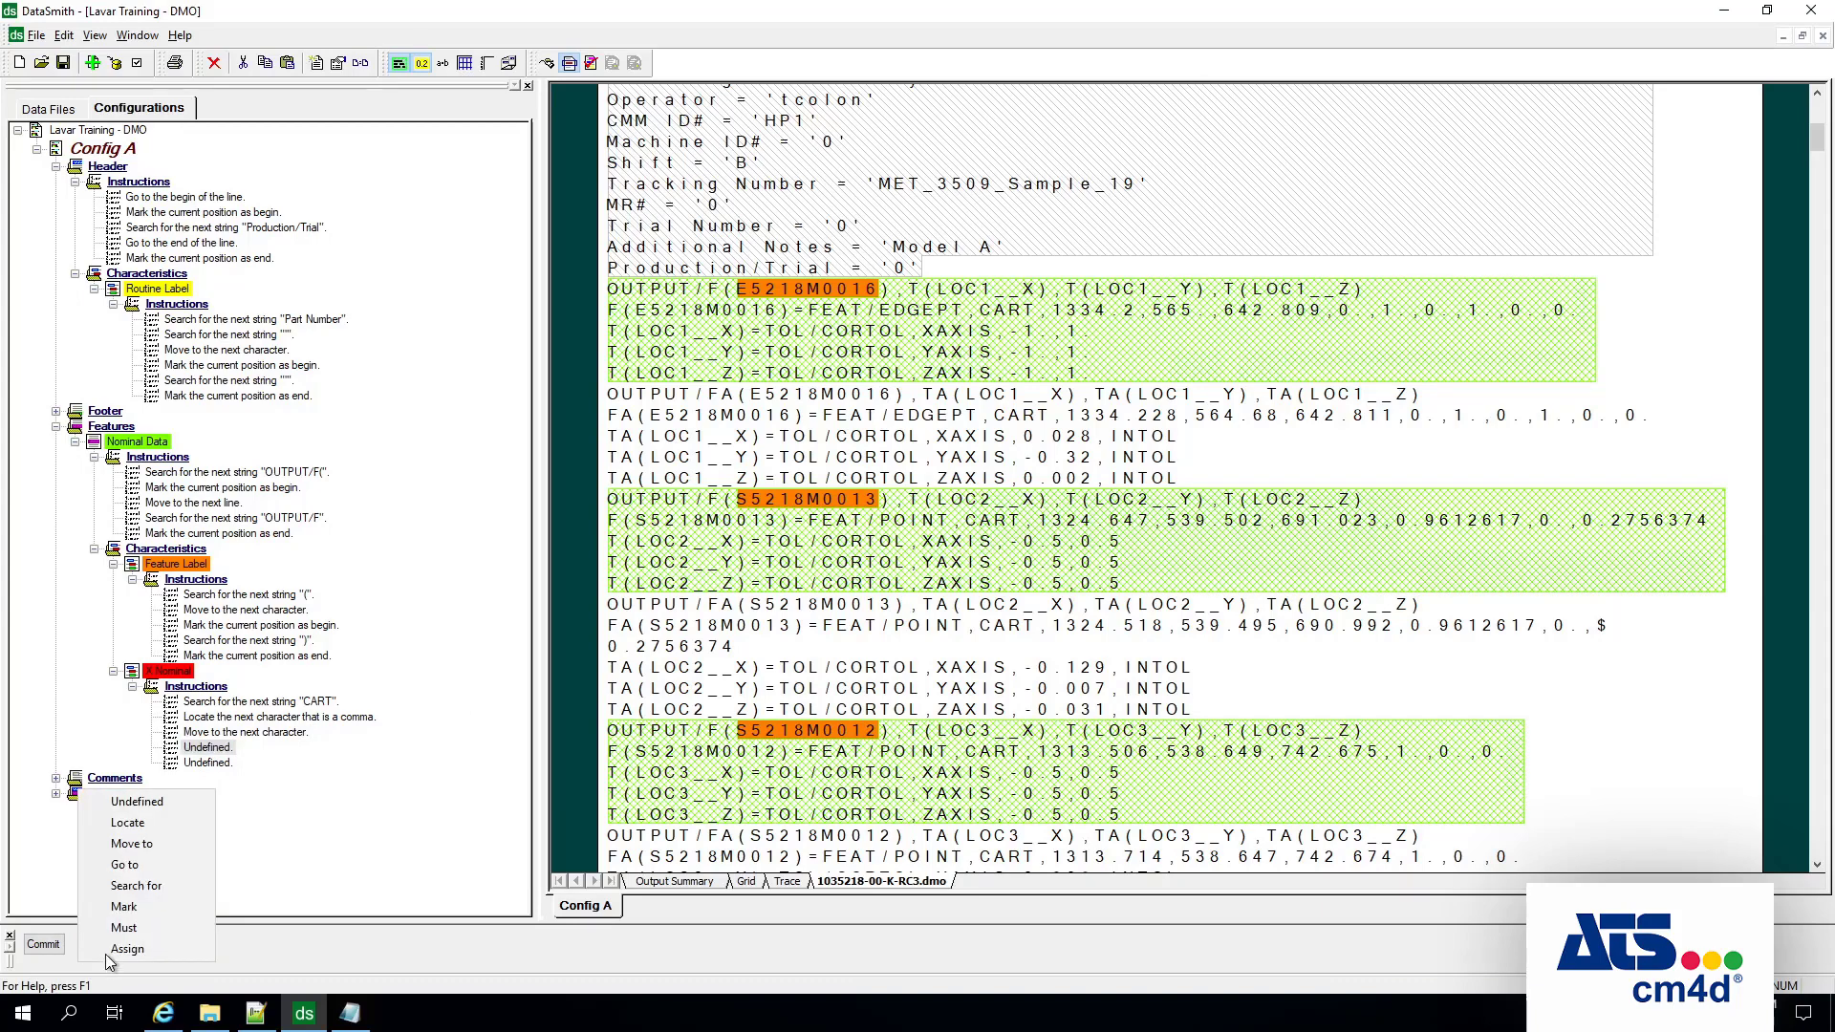
{"action": "left_click", "coordinate": [124, 906]}
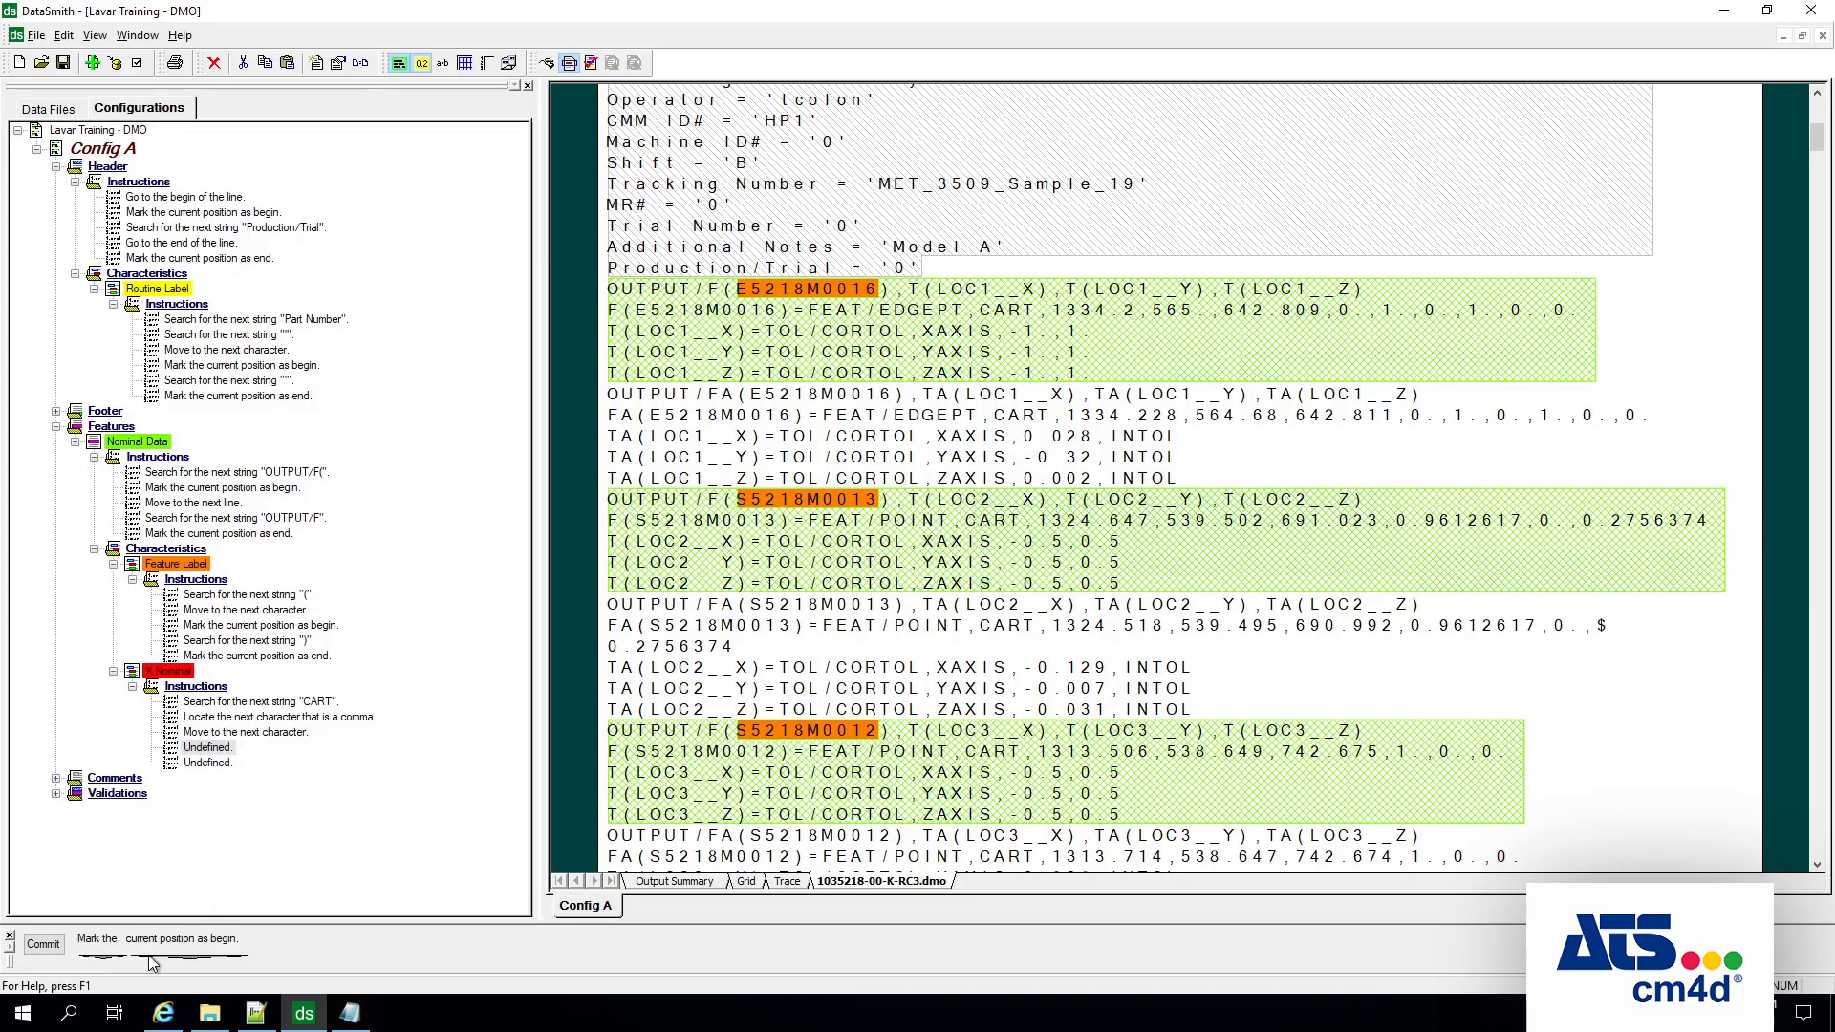
{"action": "left_click", "coordinate": [43, 945]}
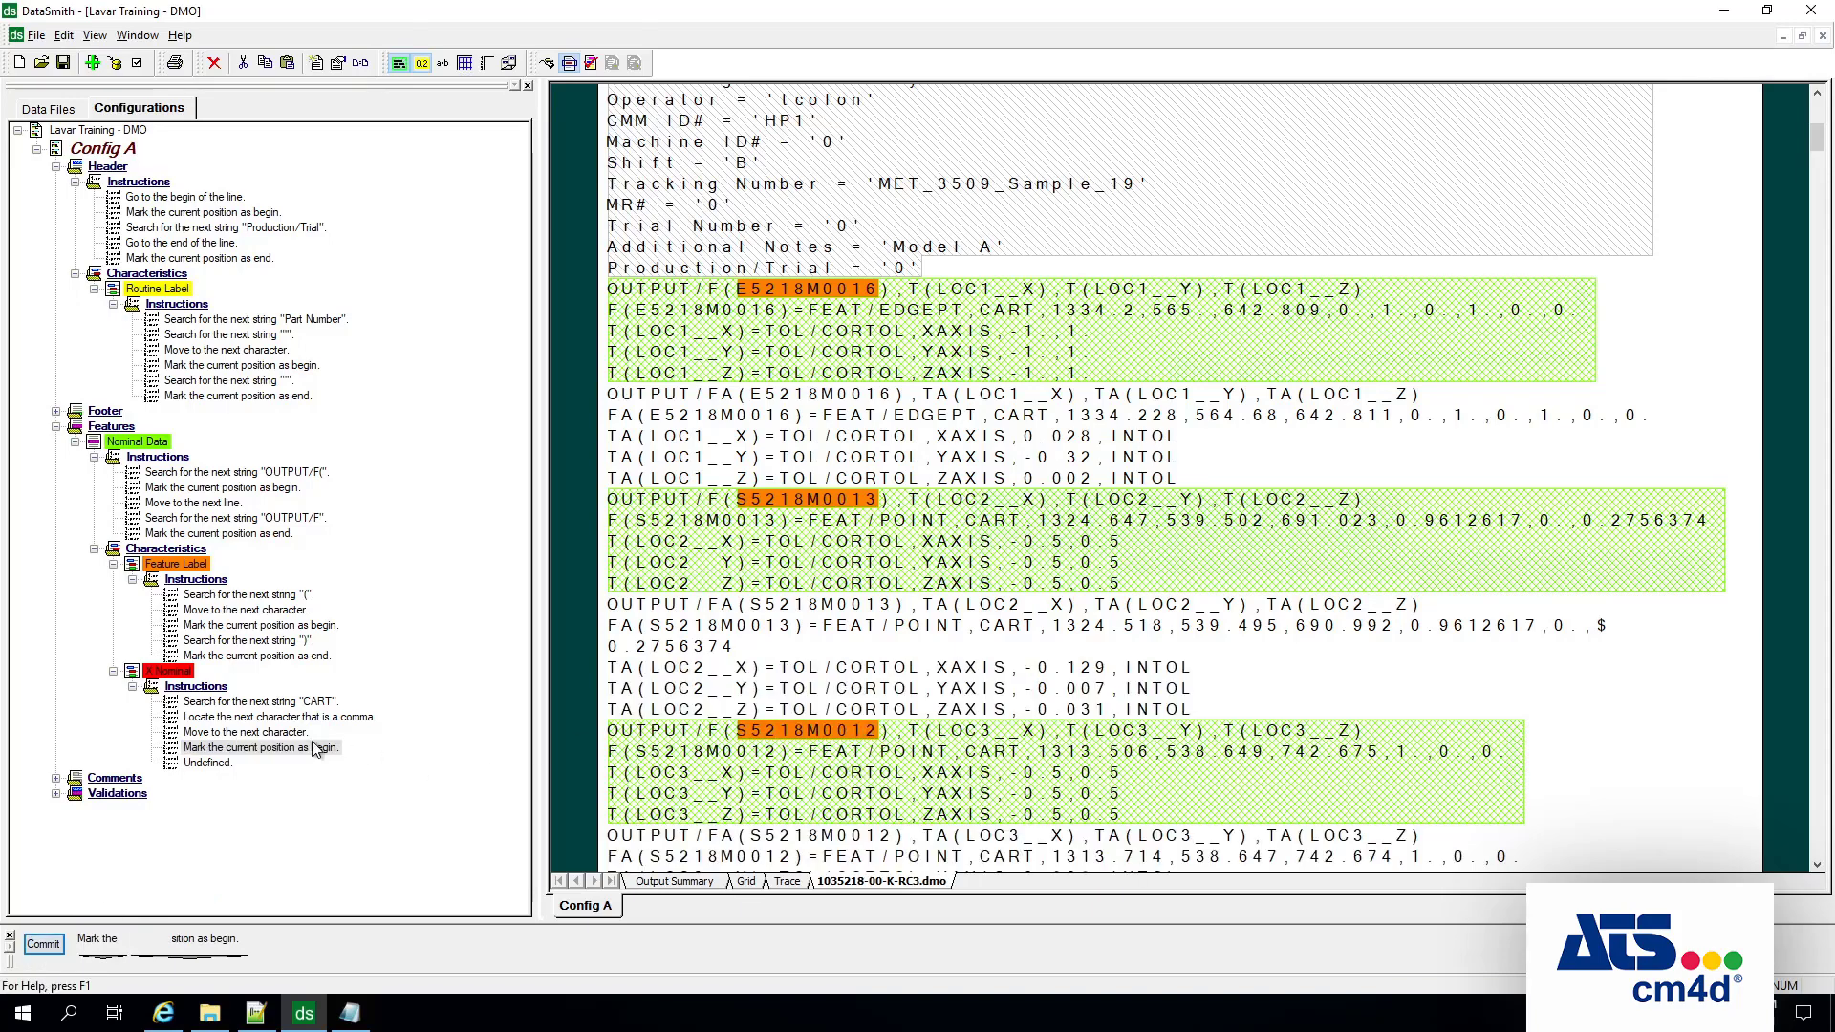
Step: Define the fifth X Nominal instruction to locate the next character that is a comma
{"action": "left_click", "coordinate": [212, 764]}
{"action": "left_click", "coordinate": [108, 959]}
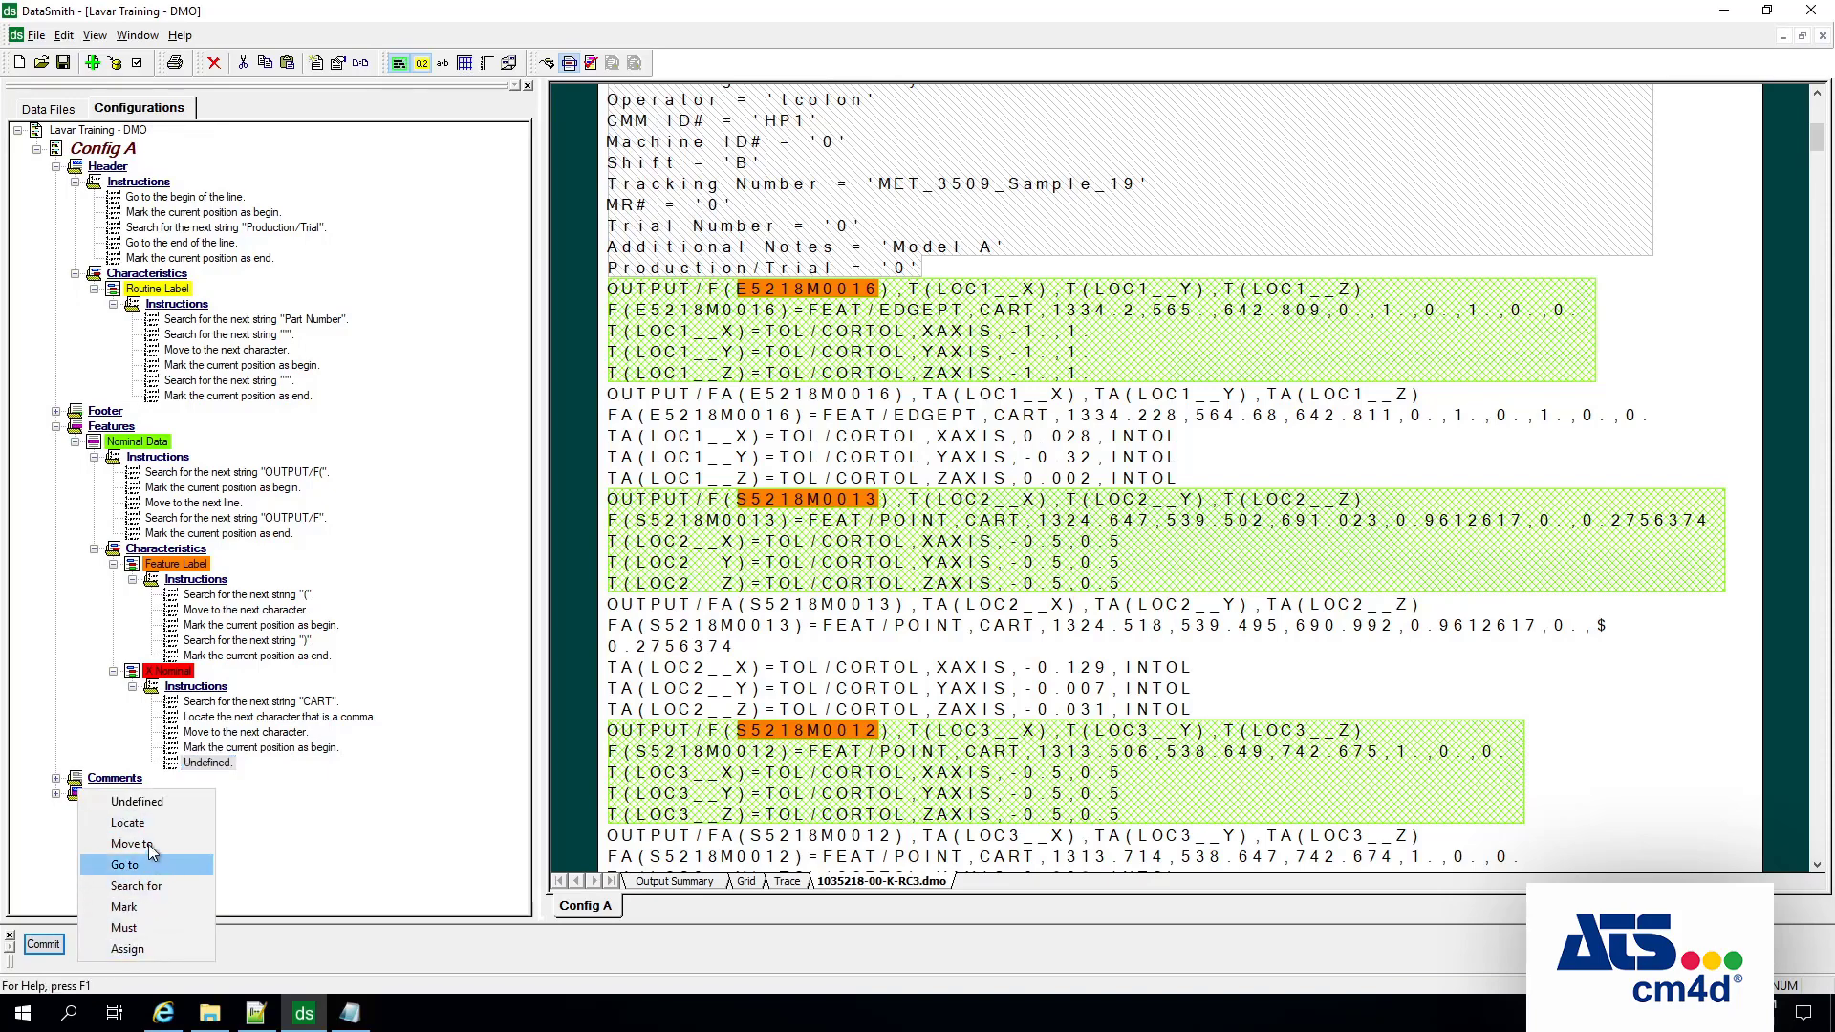
{"action": "left_click", "coordinate": [156, 824]}
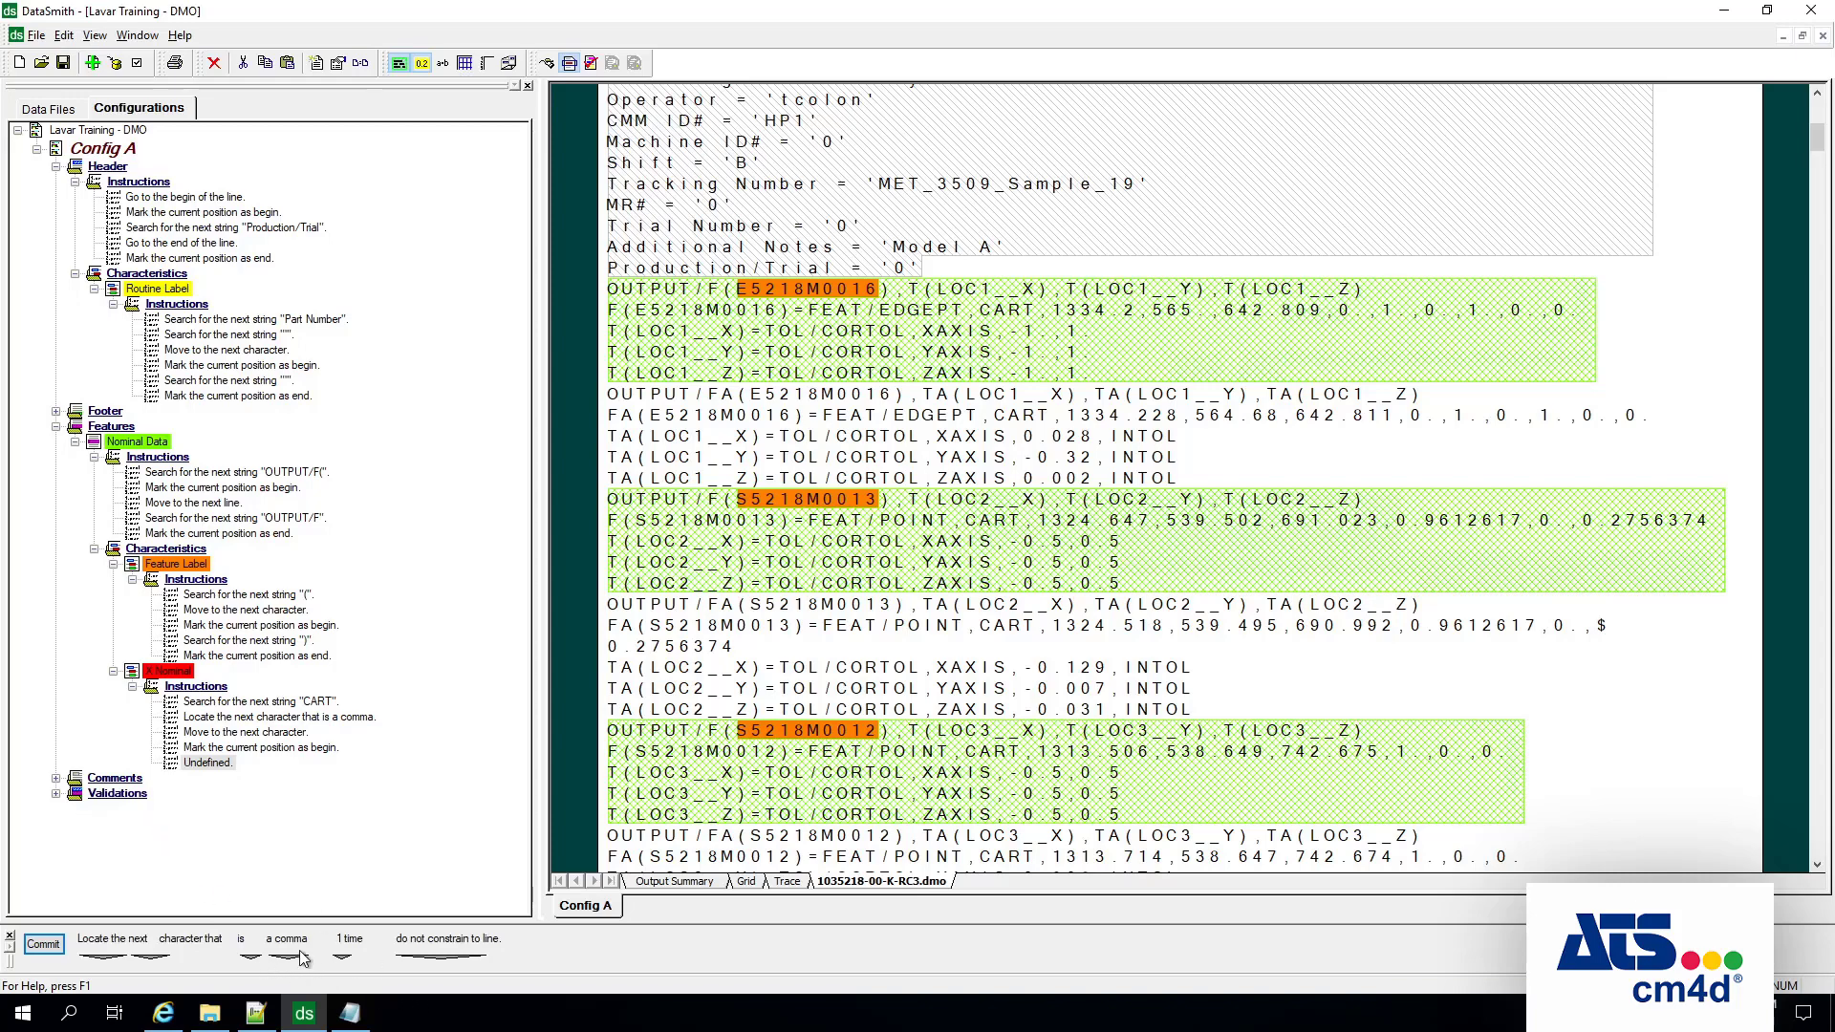
{"action": "left_click", "coordinate": [43, 944]}
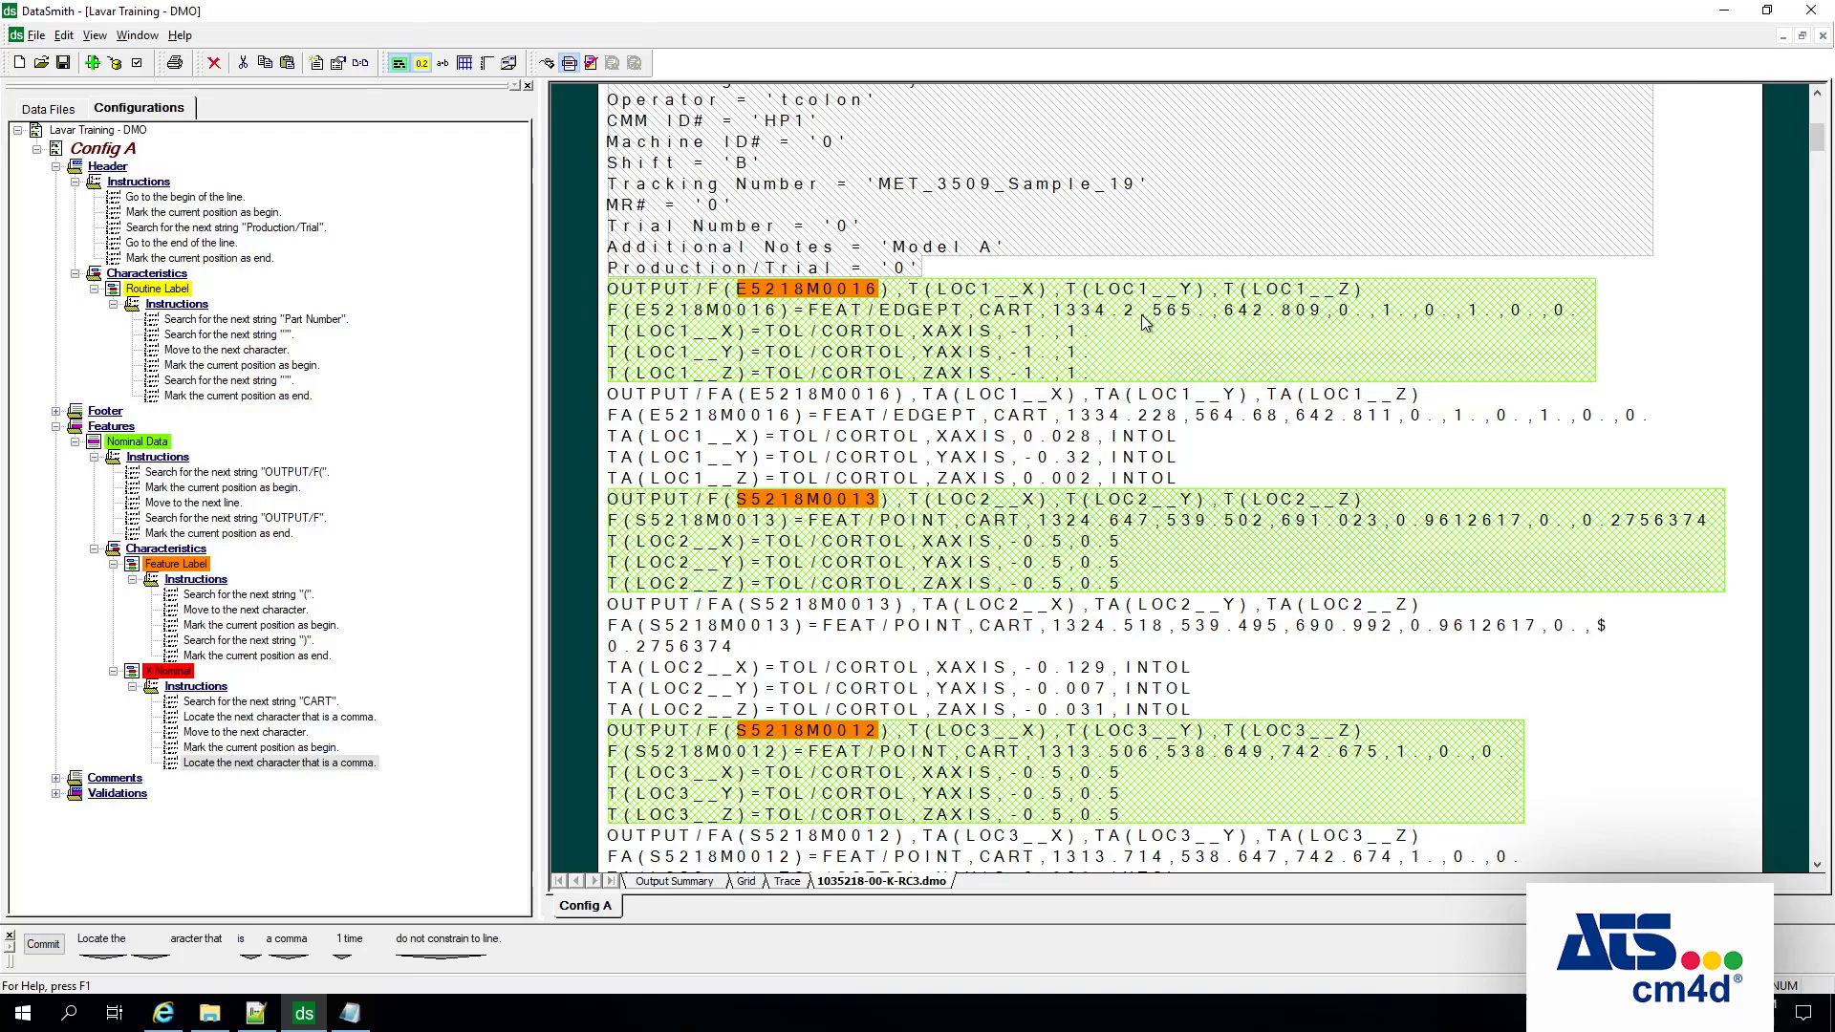
Step: Add a sixth instruction to X Nominal that marks the current position as end, and dismiss the Windows Defender notification
{"action": "right_click", "coordinate": [212, 688]}
{"action": "left_click", "coordinate": [254, 703]}
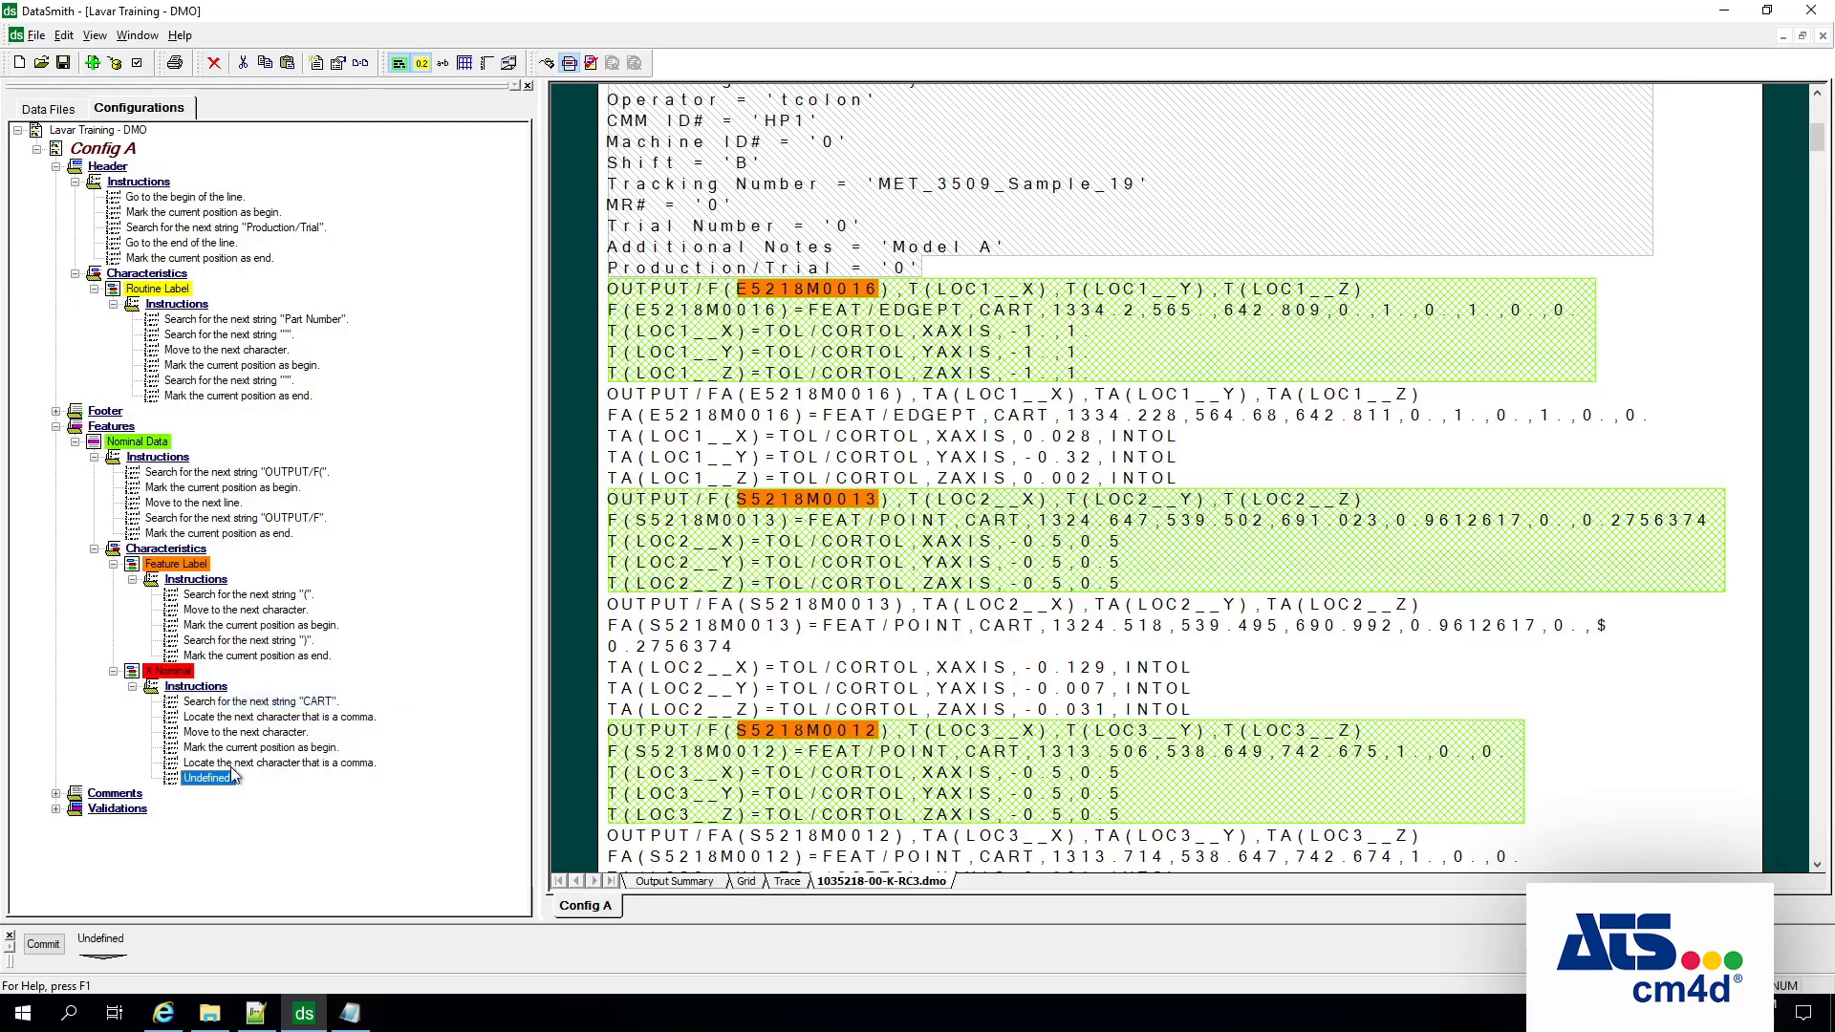
{"action": "left_click", "coordinate": [105, 944]}
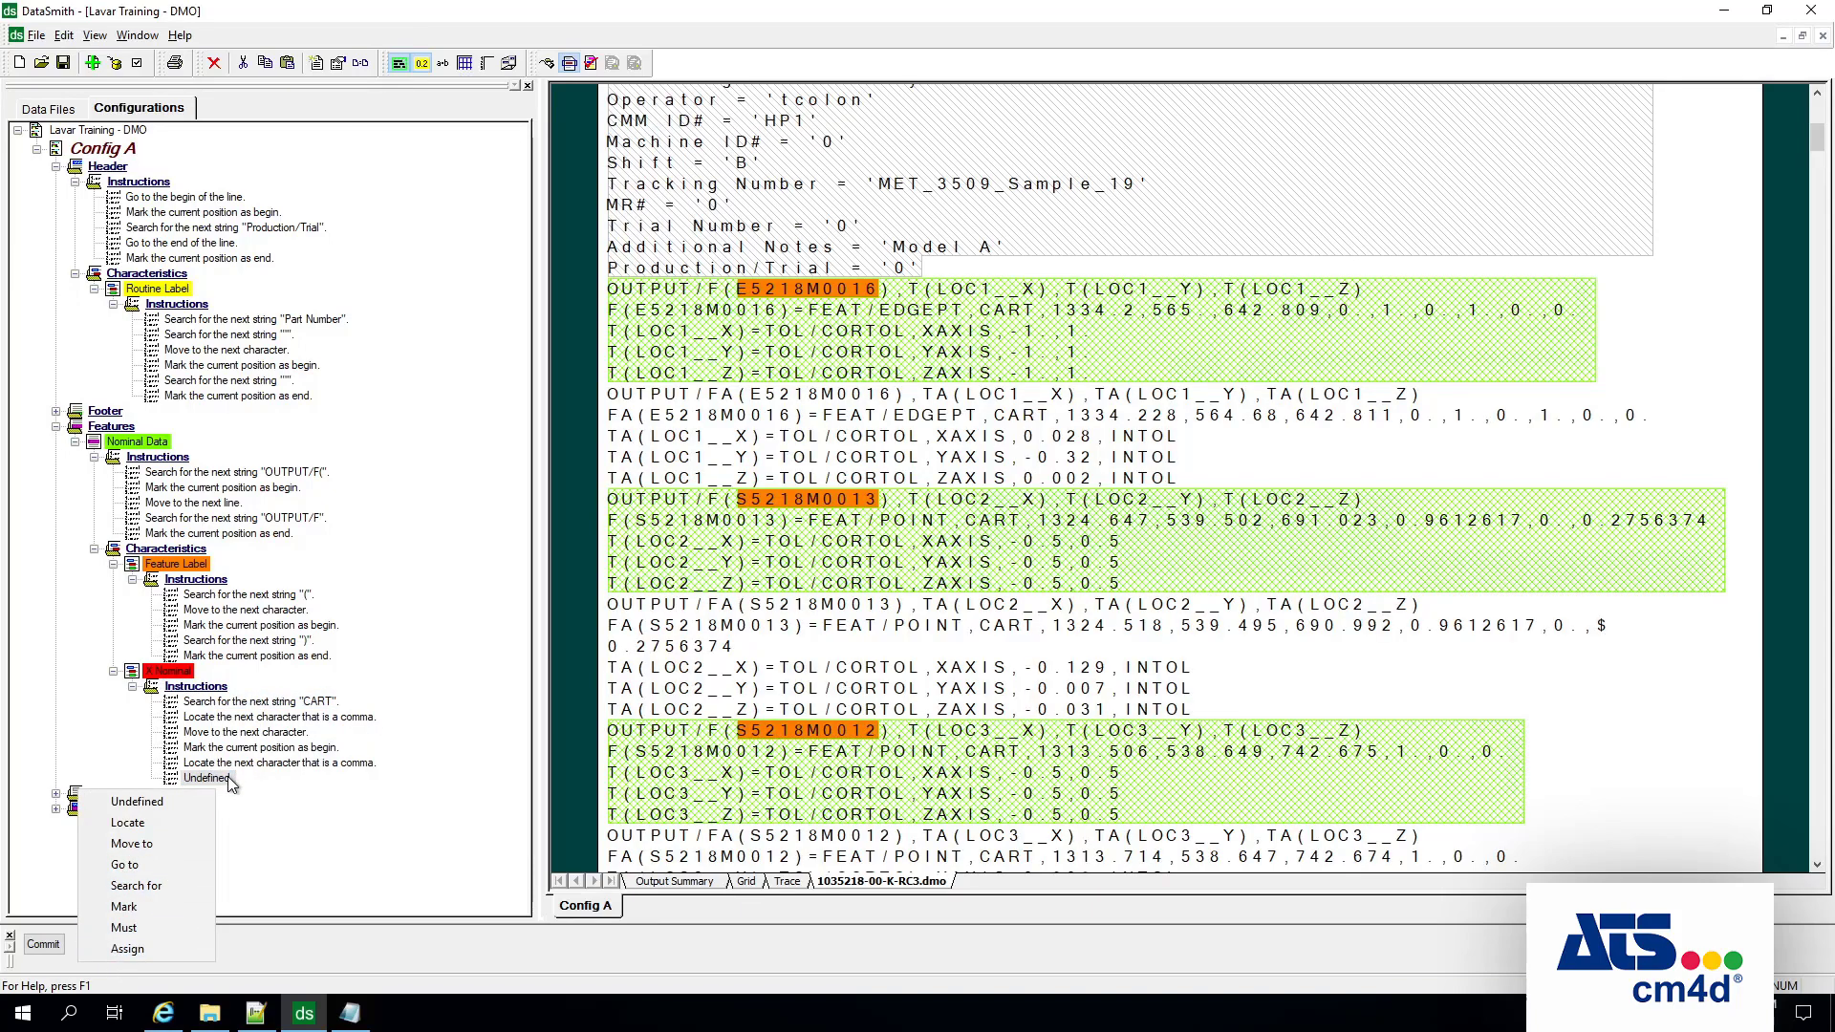
{"action": "left_click", "coordinate": [149, 906]}
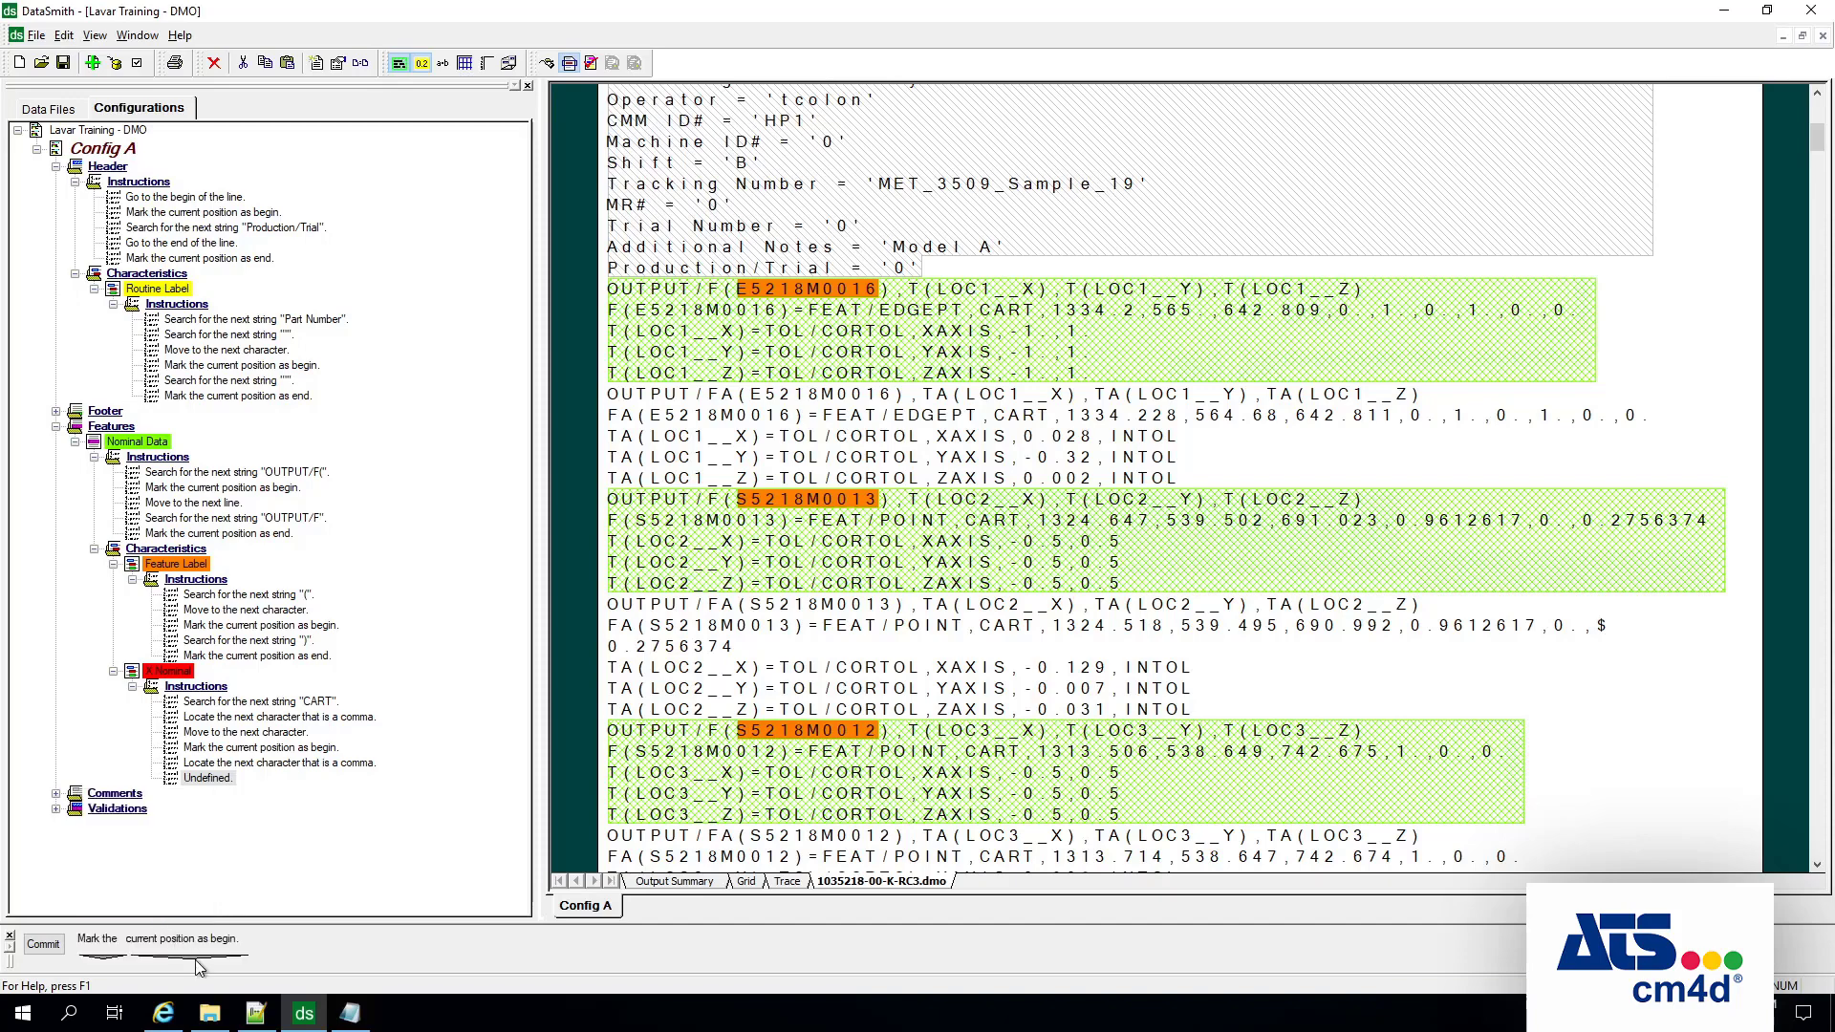
{"action": "left_click", "coordinate": [196, 944]}
{"action": "left_click", "coordinate": [220, 740]}
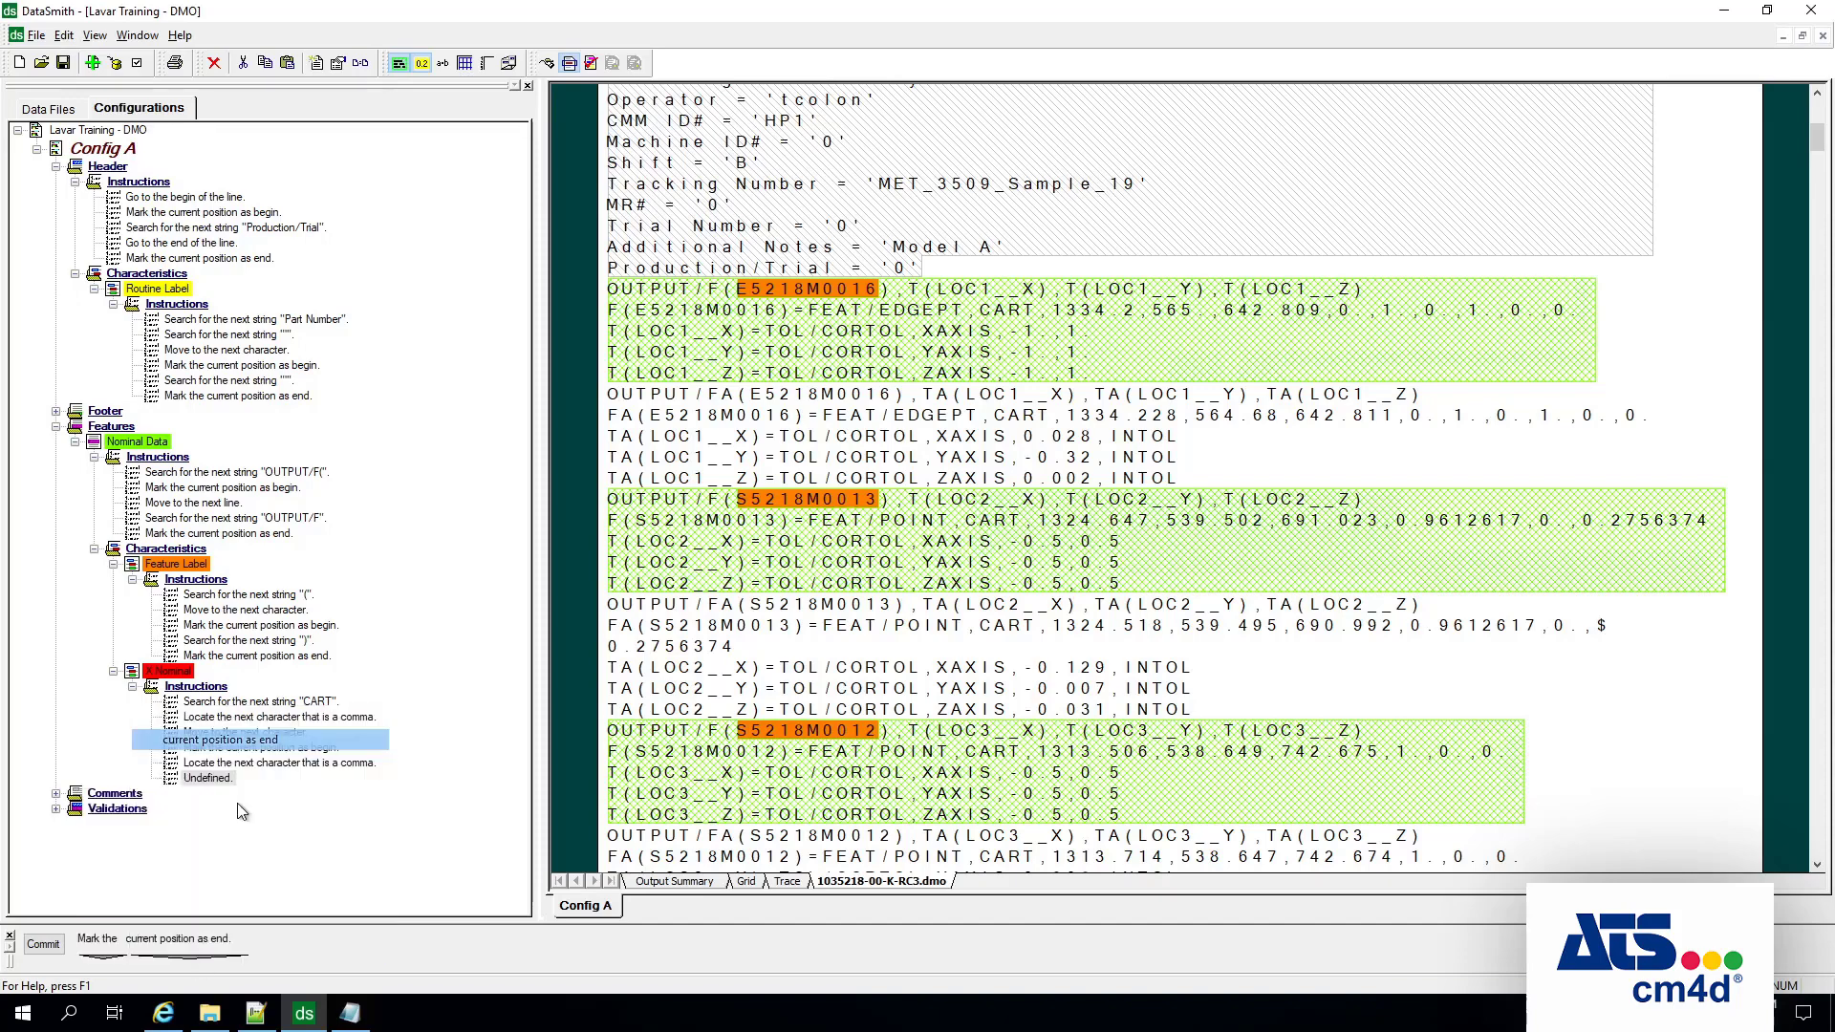
{"action": "left_click", "coordinate": [43, 945]}
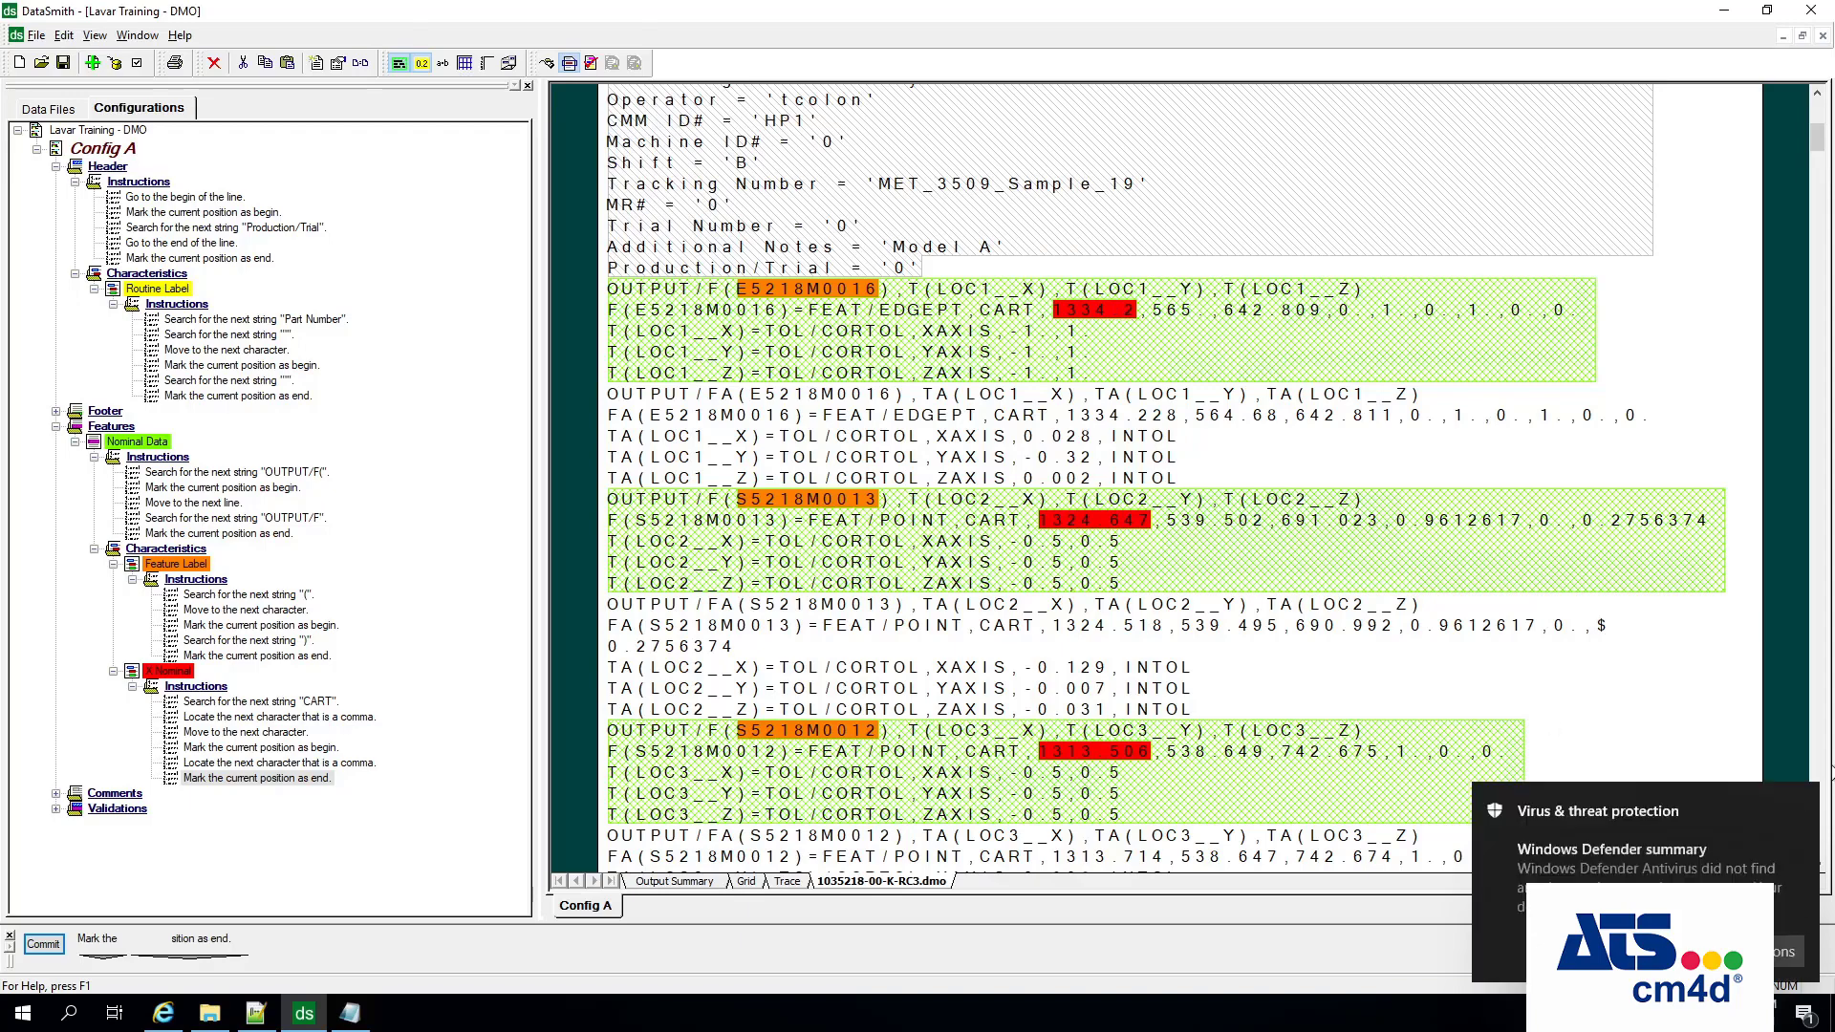
{"action": "left_click", "coordinate": [1803, 803]}
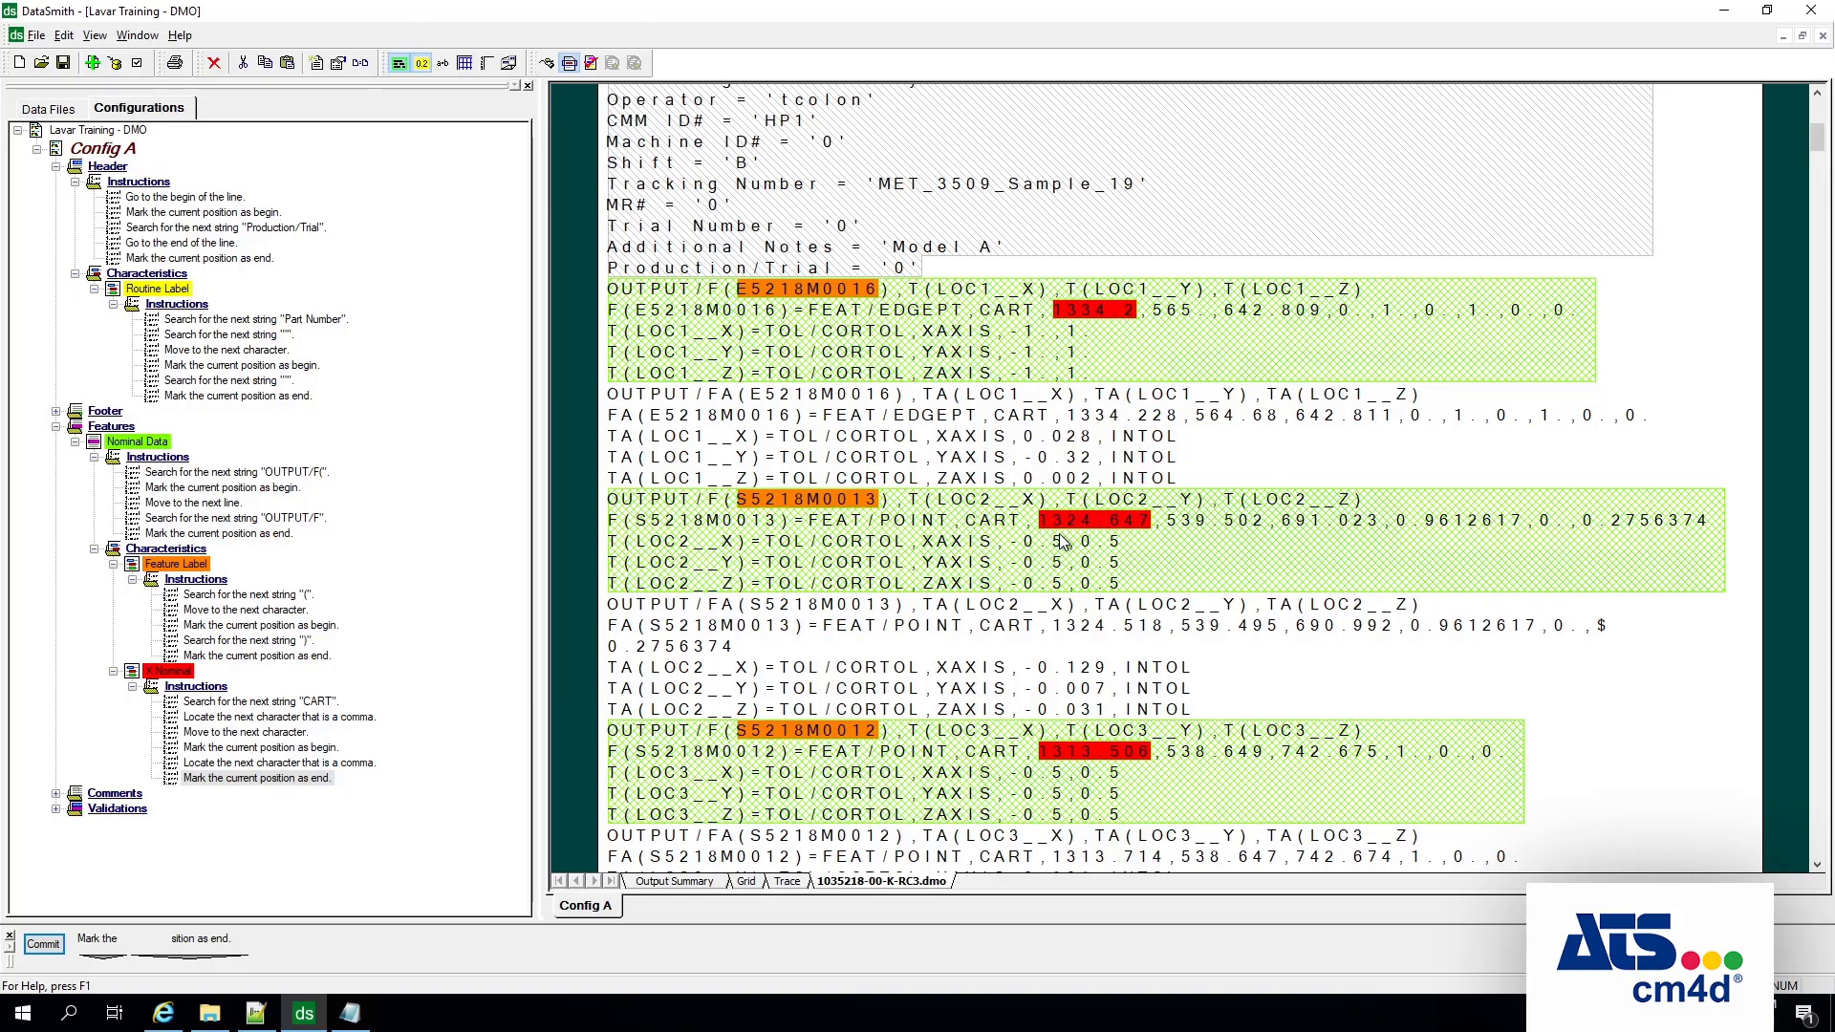
Step: Examine the marking options available for X Nominal's begin-mark instruction, such as number, word or label at current position
{"action": "left_click", "coordinate": [287, 749]}
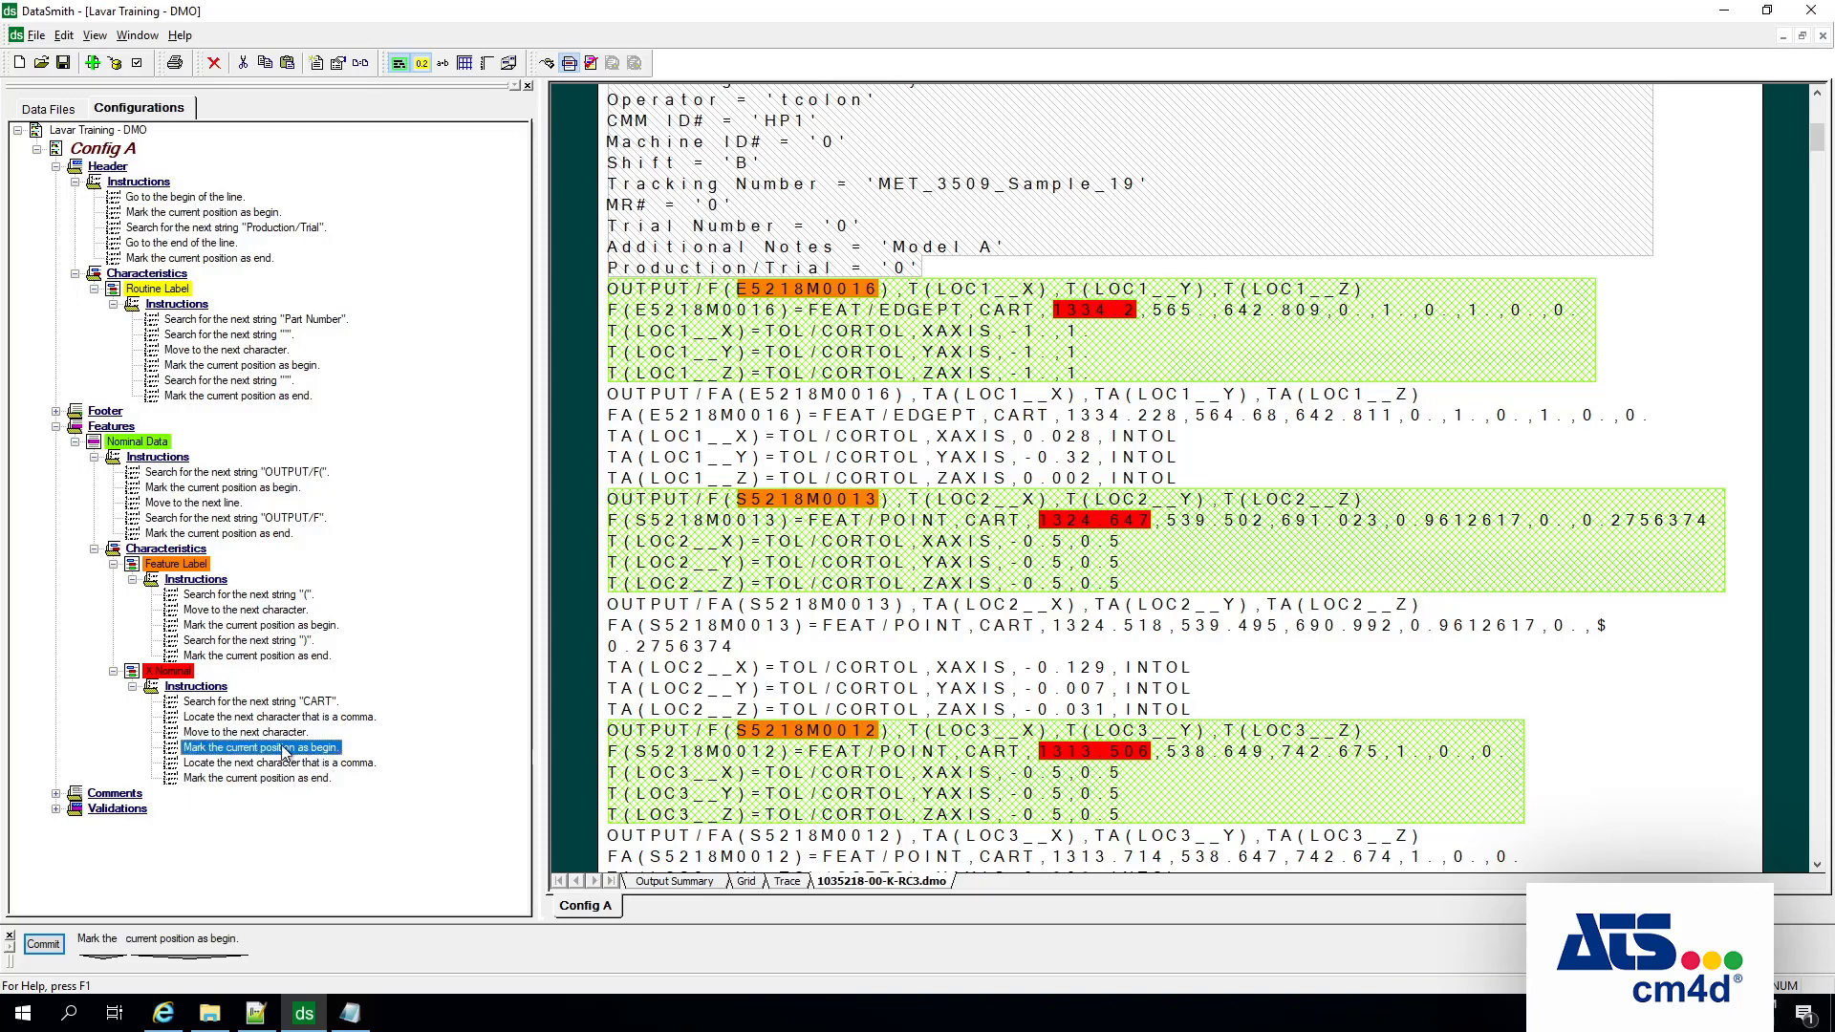
{"action": "left_click", "coordinate": [189, 966]}
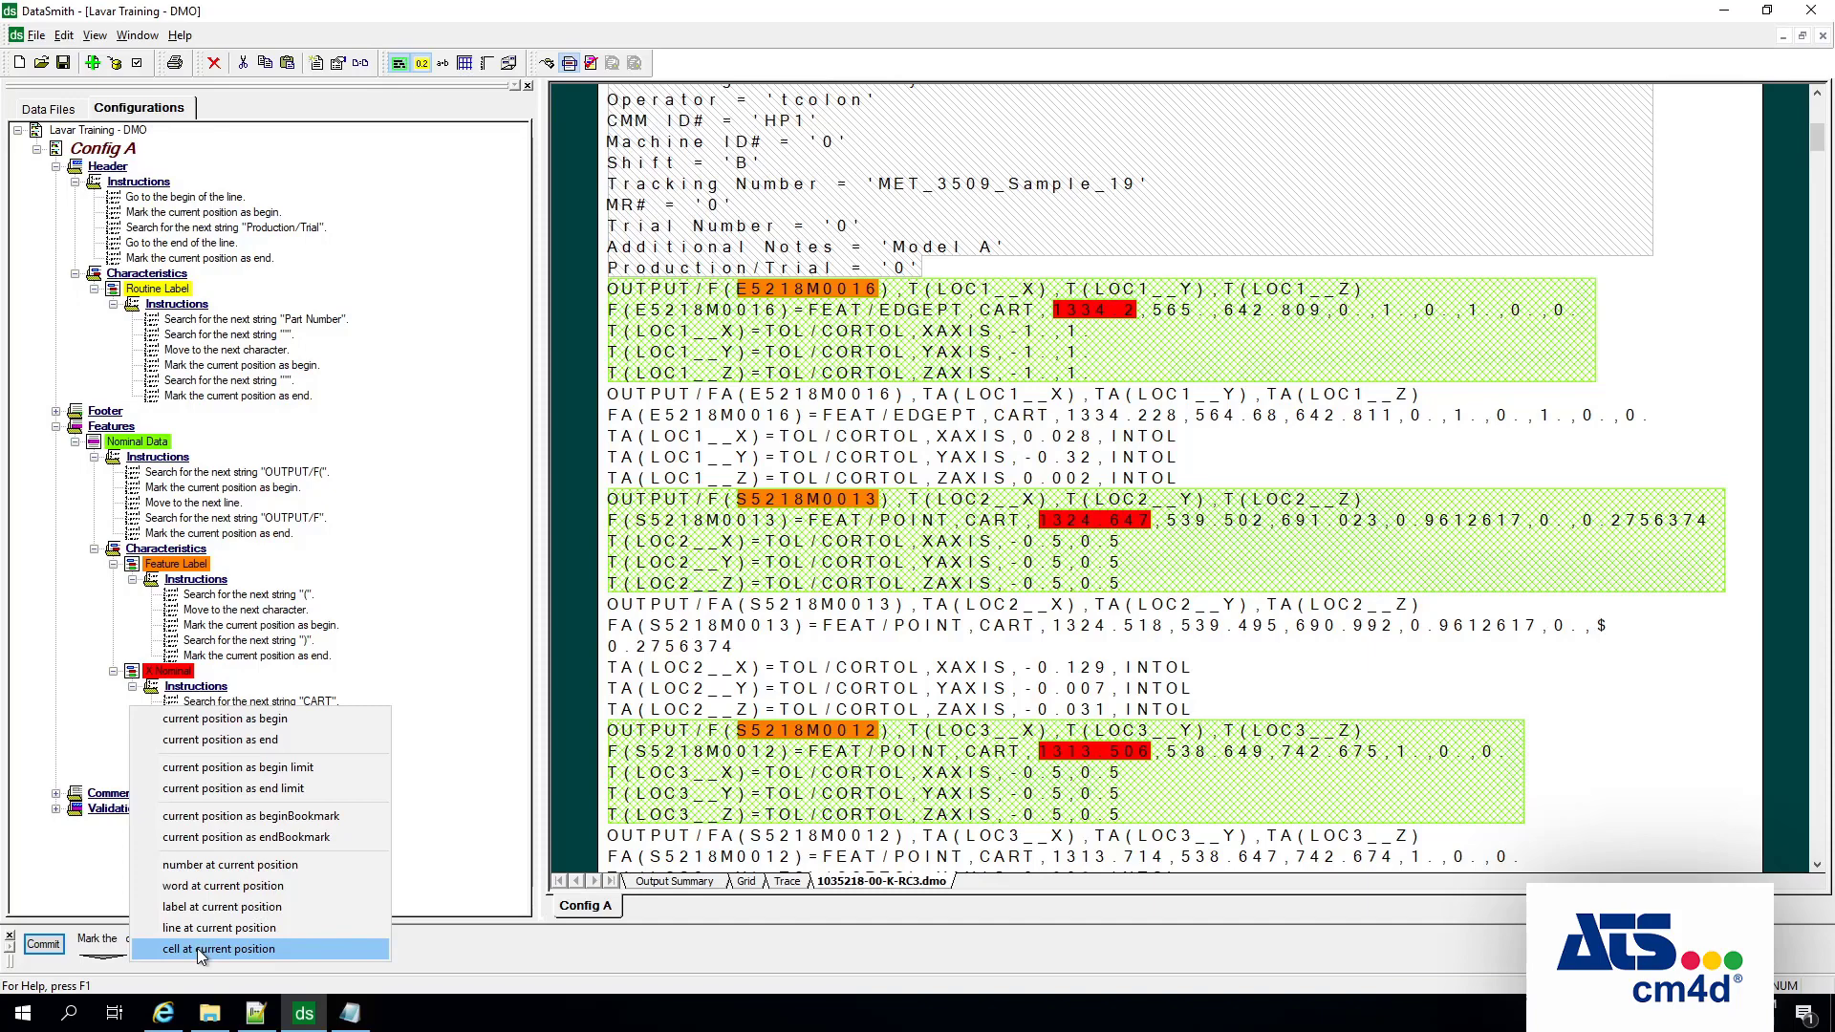
{"action": "left_click", "coordinate": [1354, 377]}
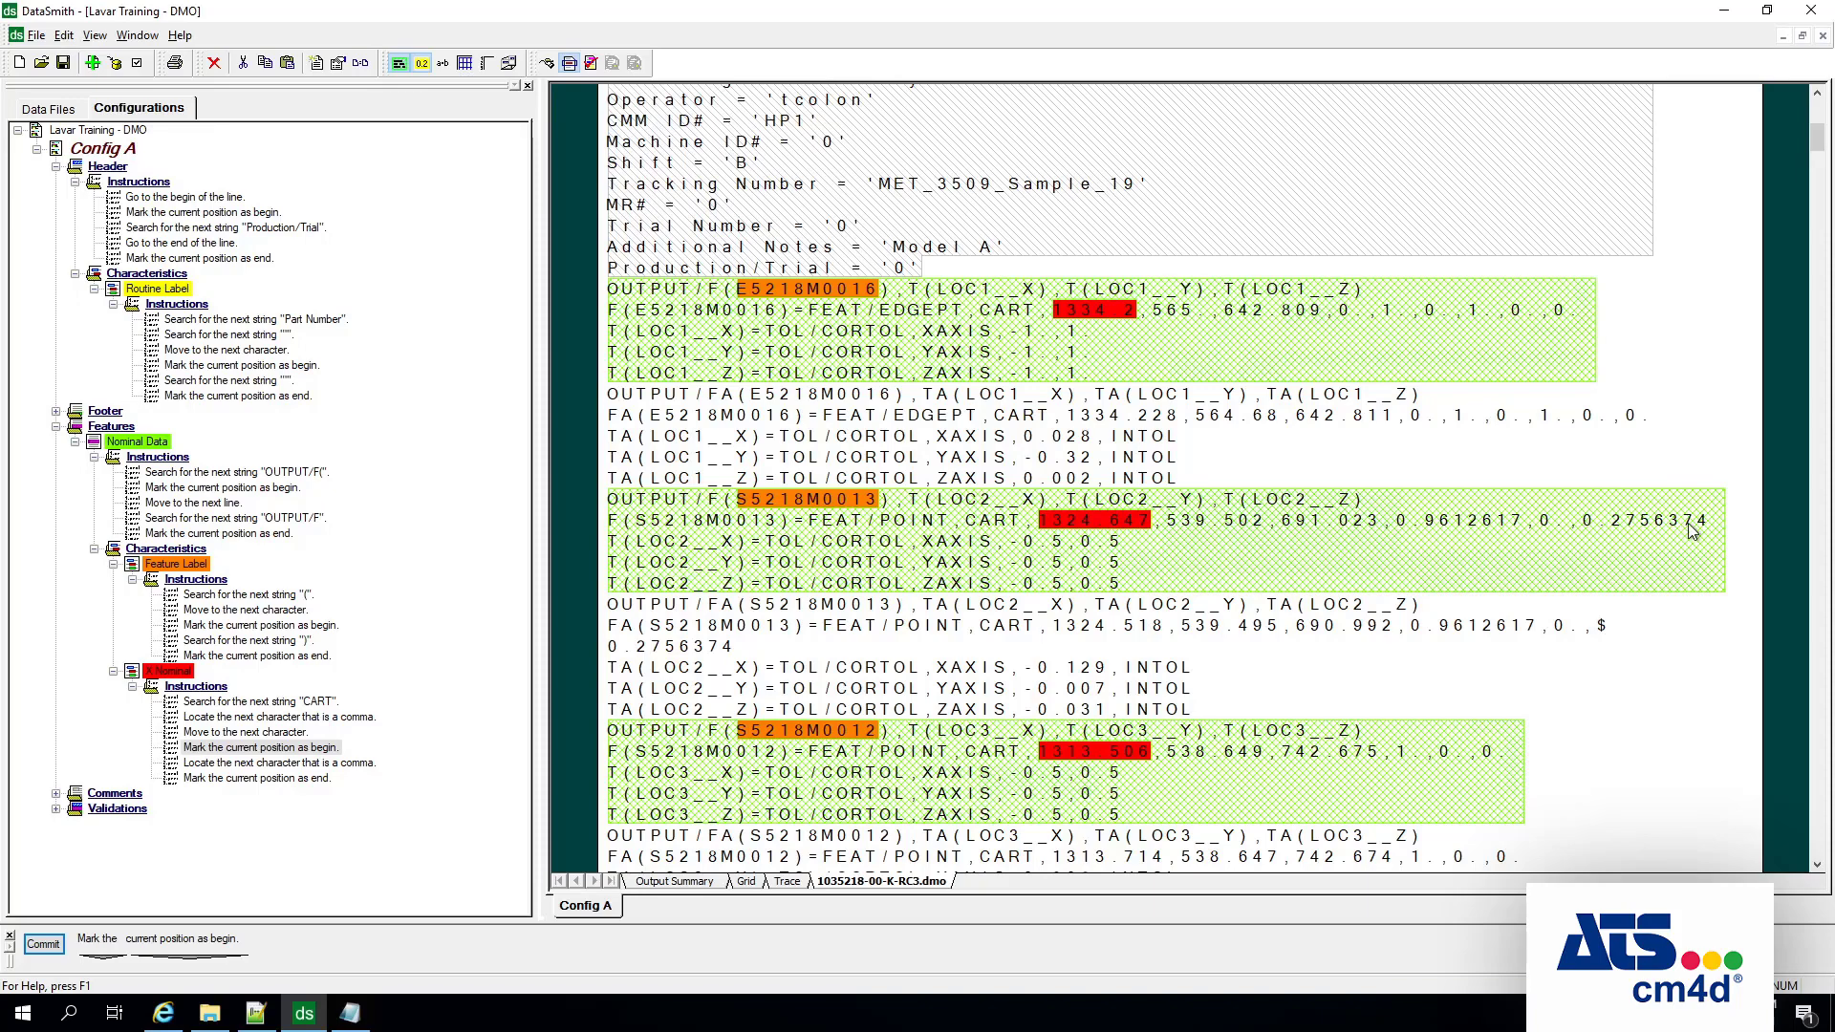
{"action": "left_click", "coordinate": [254, 733]}
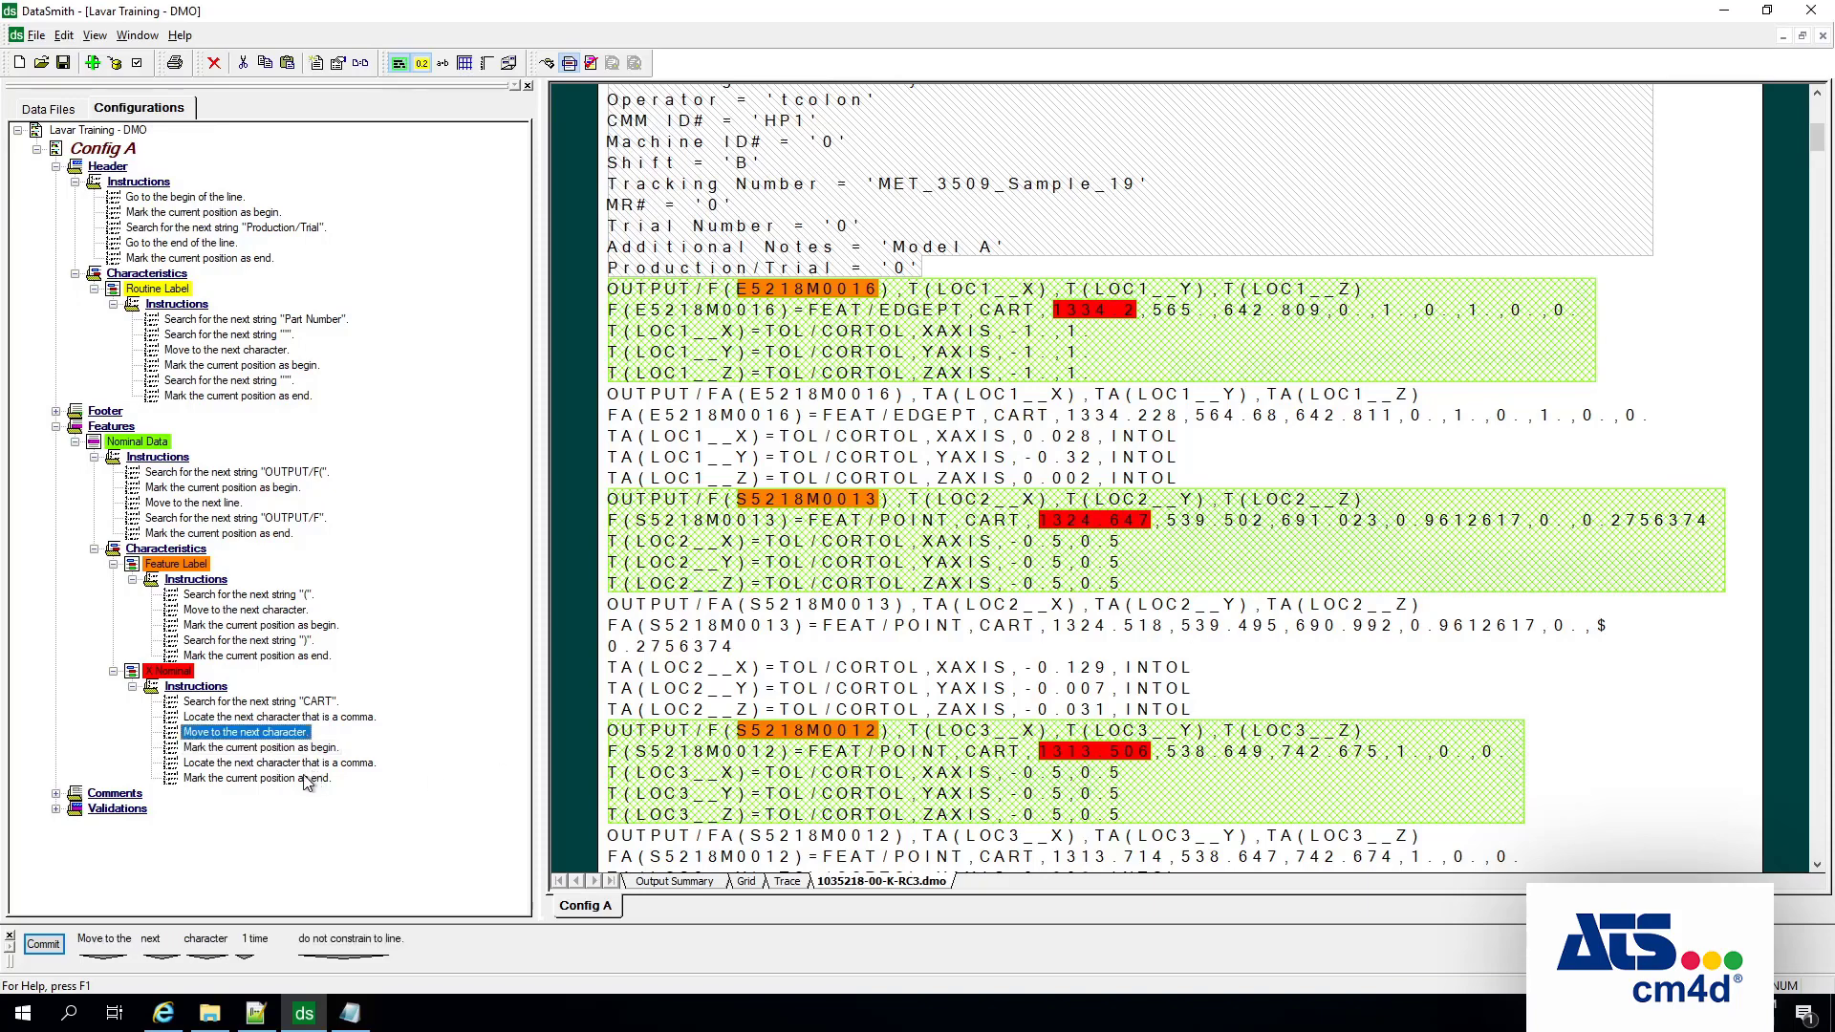
Step: Delete X Nominal's last two instructions, the end mark and the second comma search
{"action": "left_click", "coordinate": [309, 780]}
{"action": "right_click", "coordinate": [307, 781]}
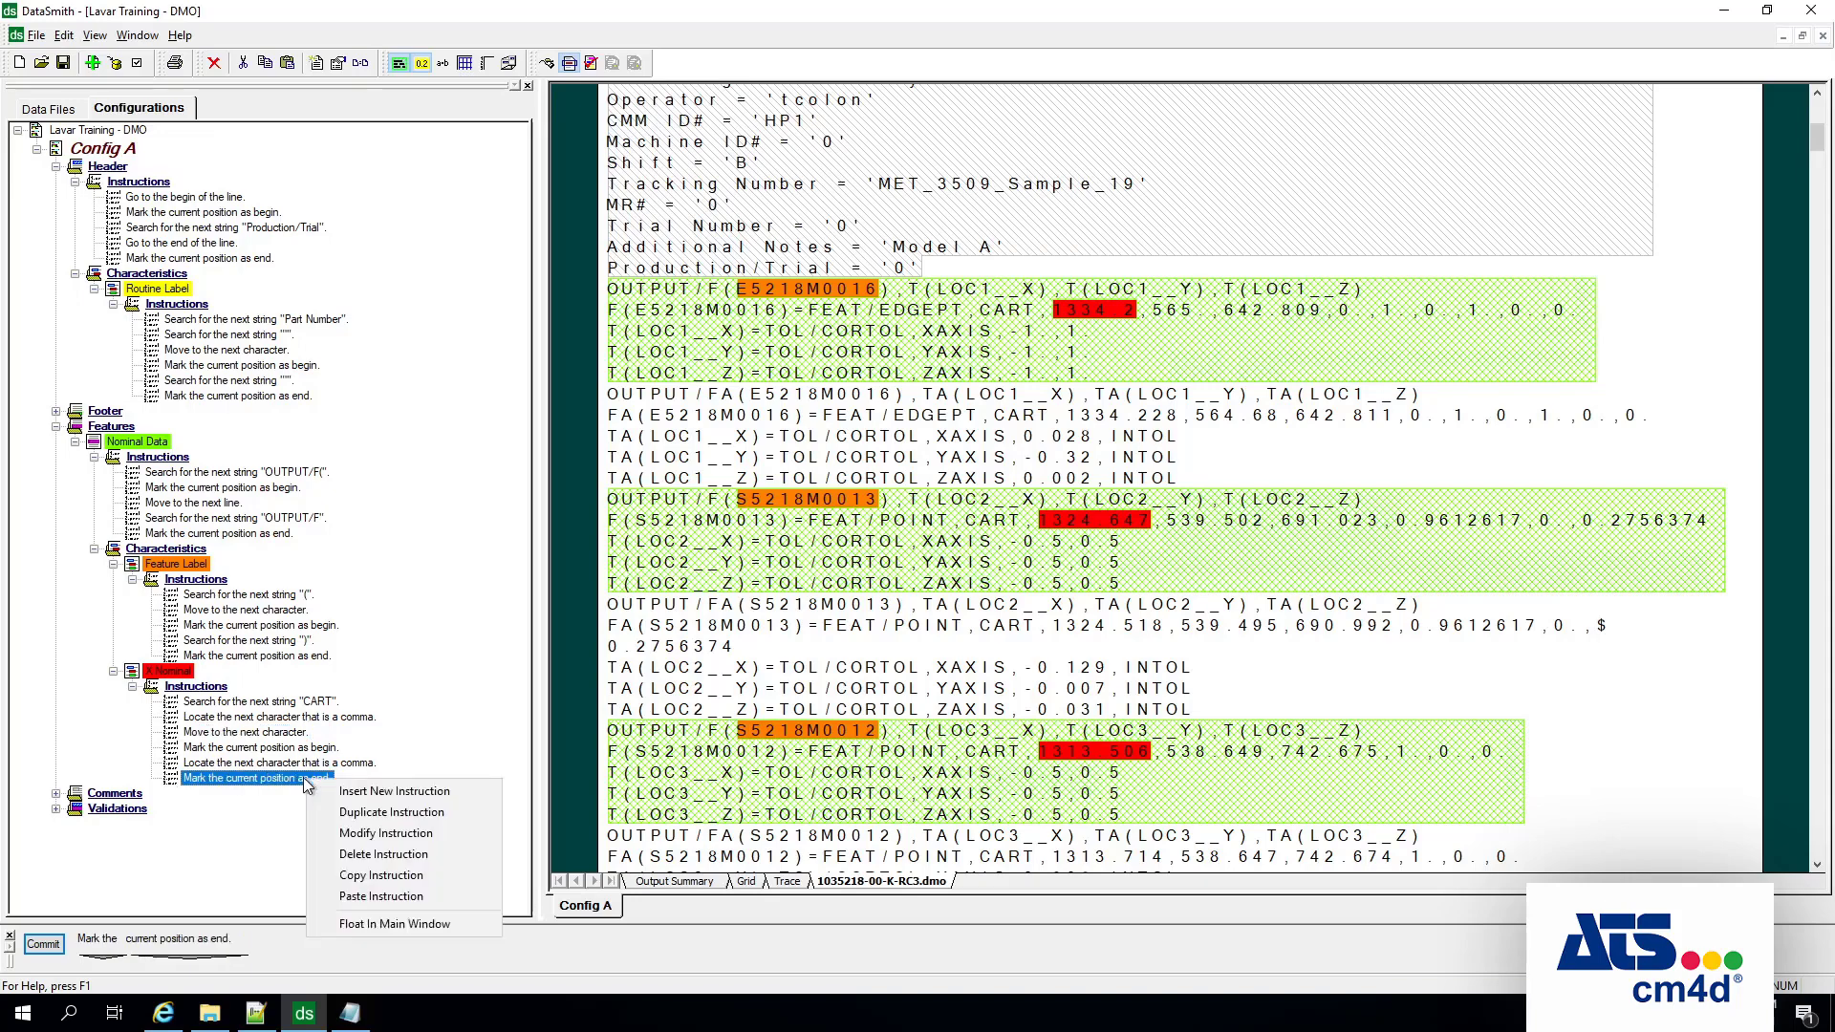
{"action": "left_click", "coordinate": [370, 856]}
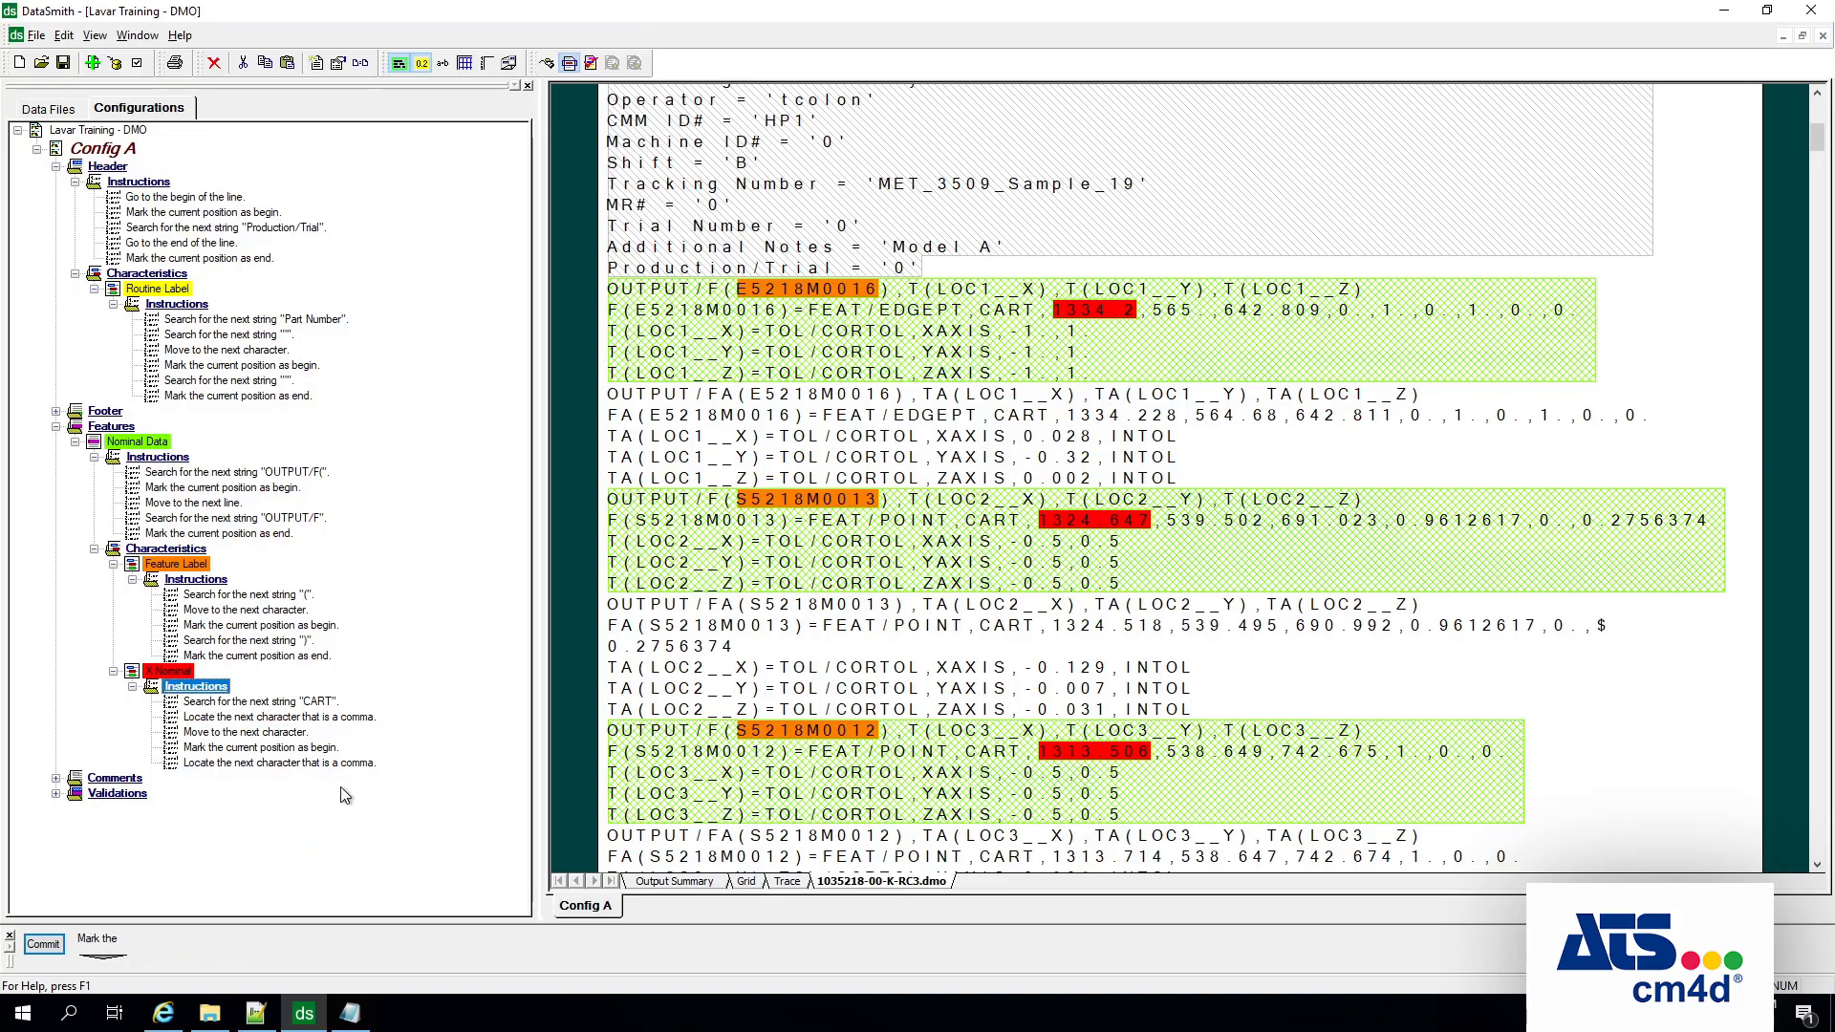
{"action": "right_click", "coordinate": [324, 762]}
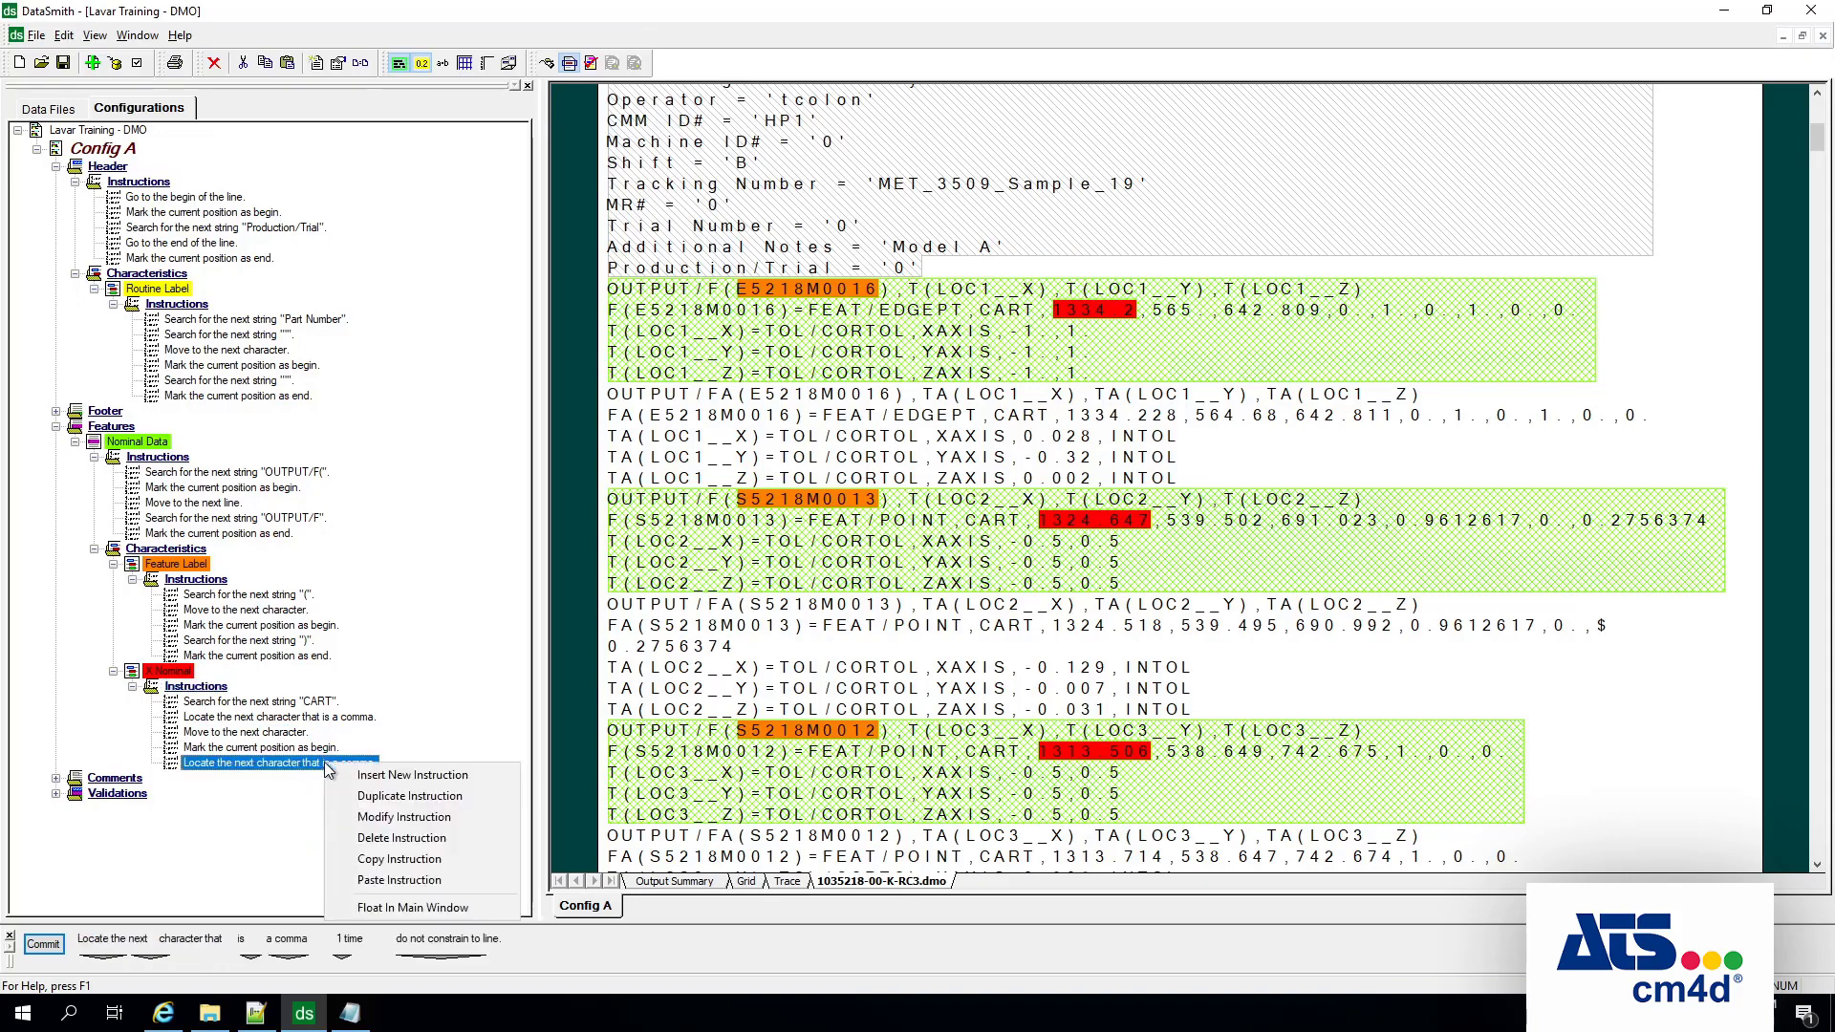
{"action": "left_click", "coordinate": [371, 839]}
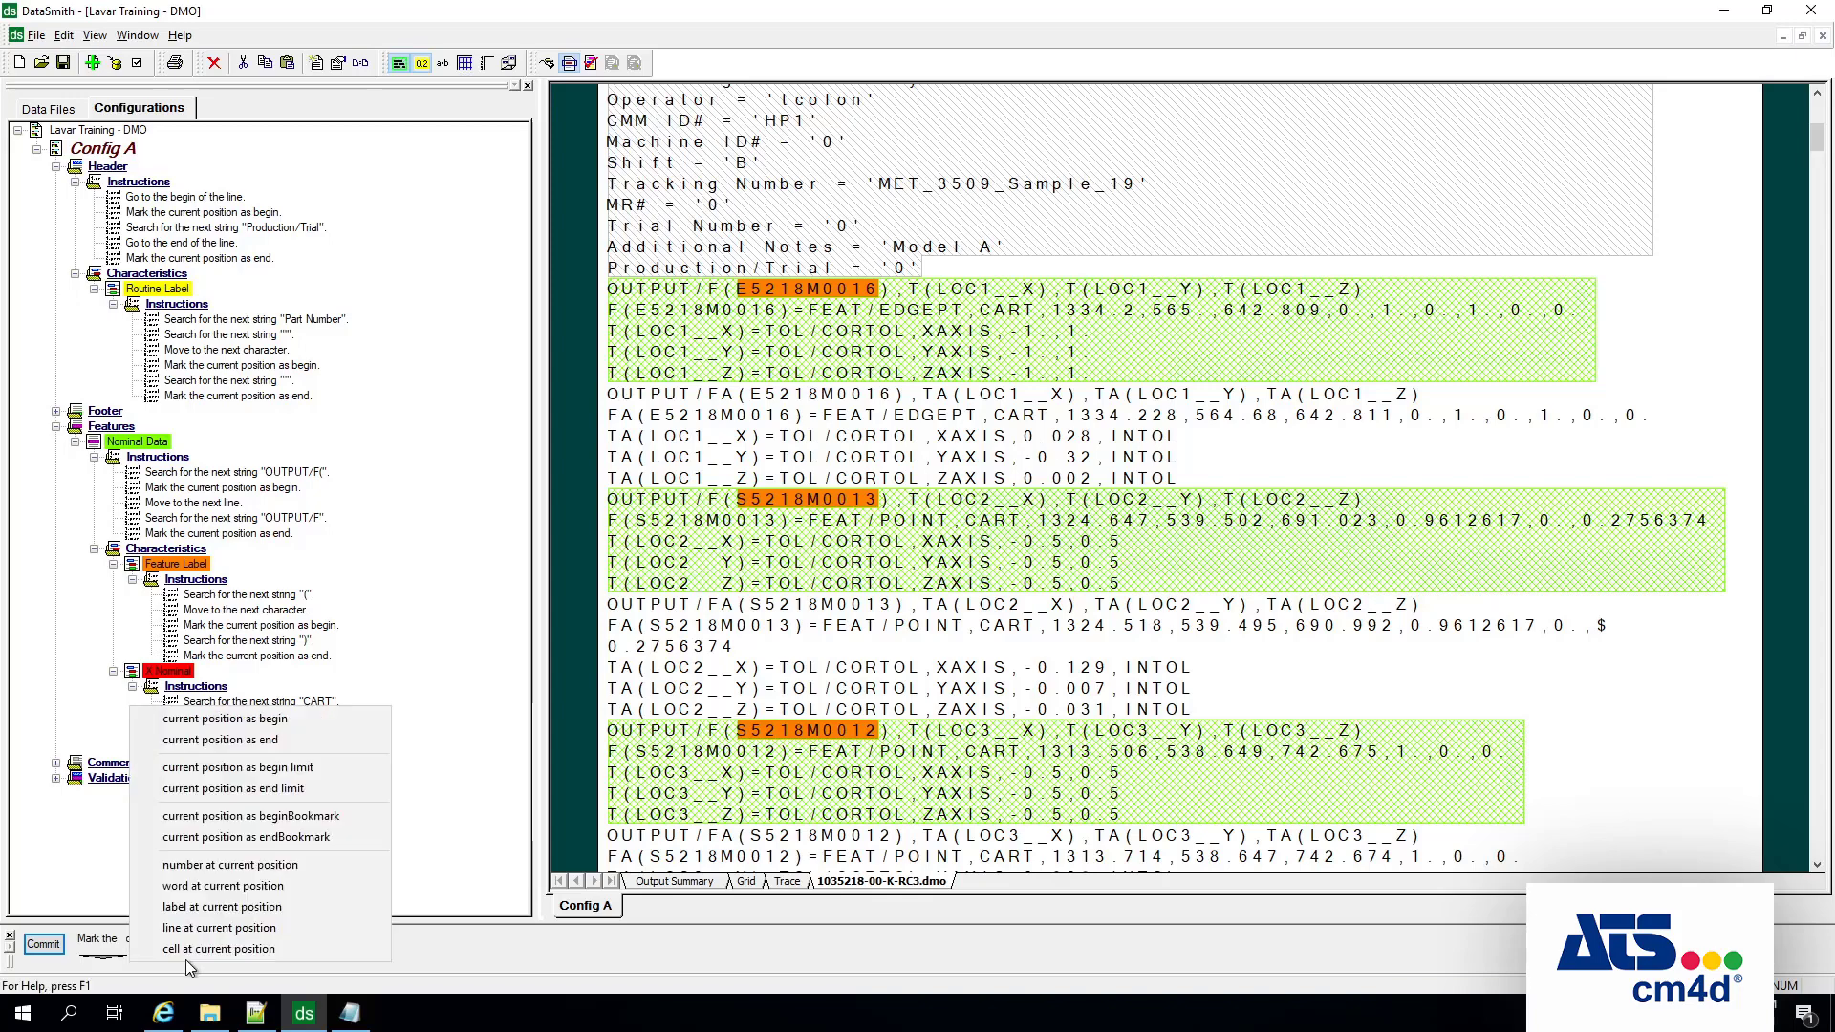
Step: Change X Nominal's begin-mark instruction to mark the cell at current position and commit it
{"action": "left_click", "coordinate": [191, 954]}
{"action": "left_click", "coordinate": [194, 949]}
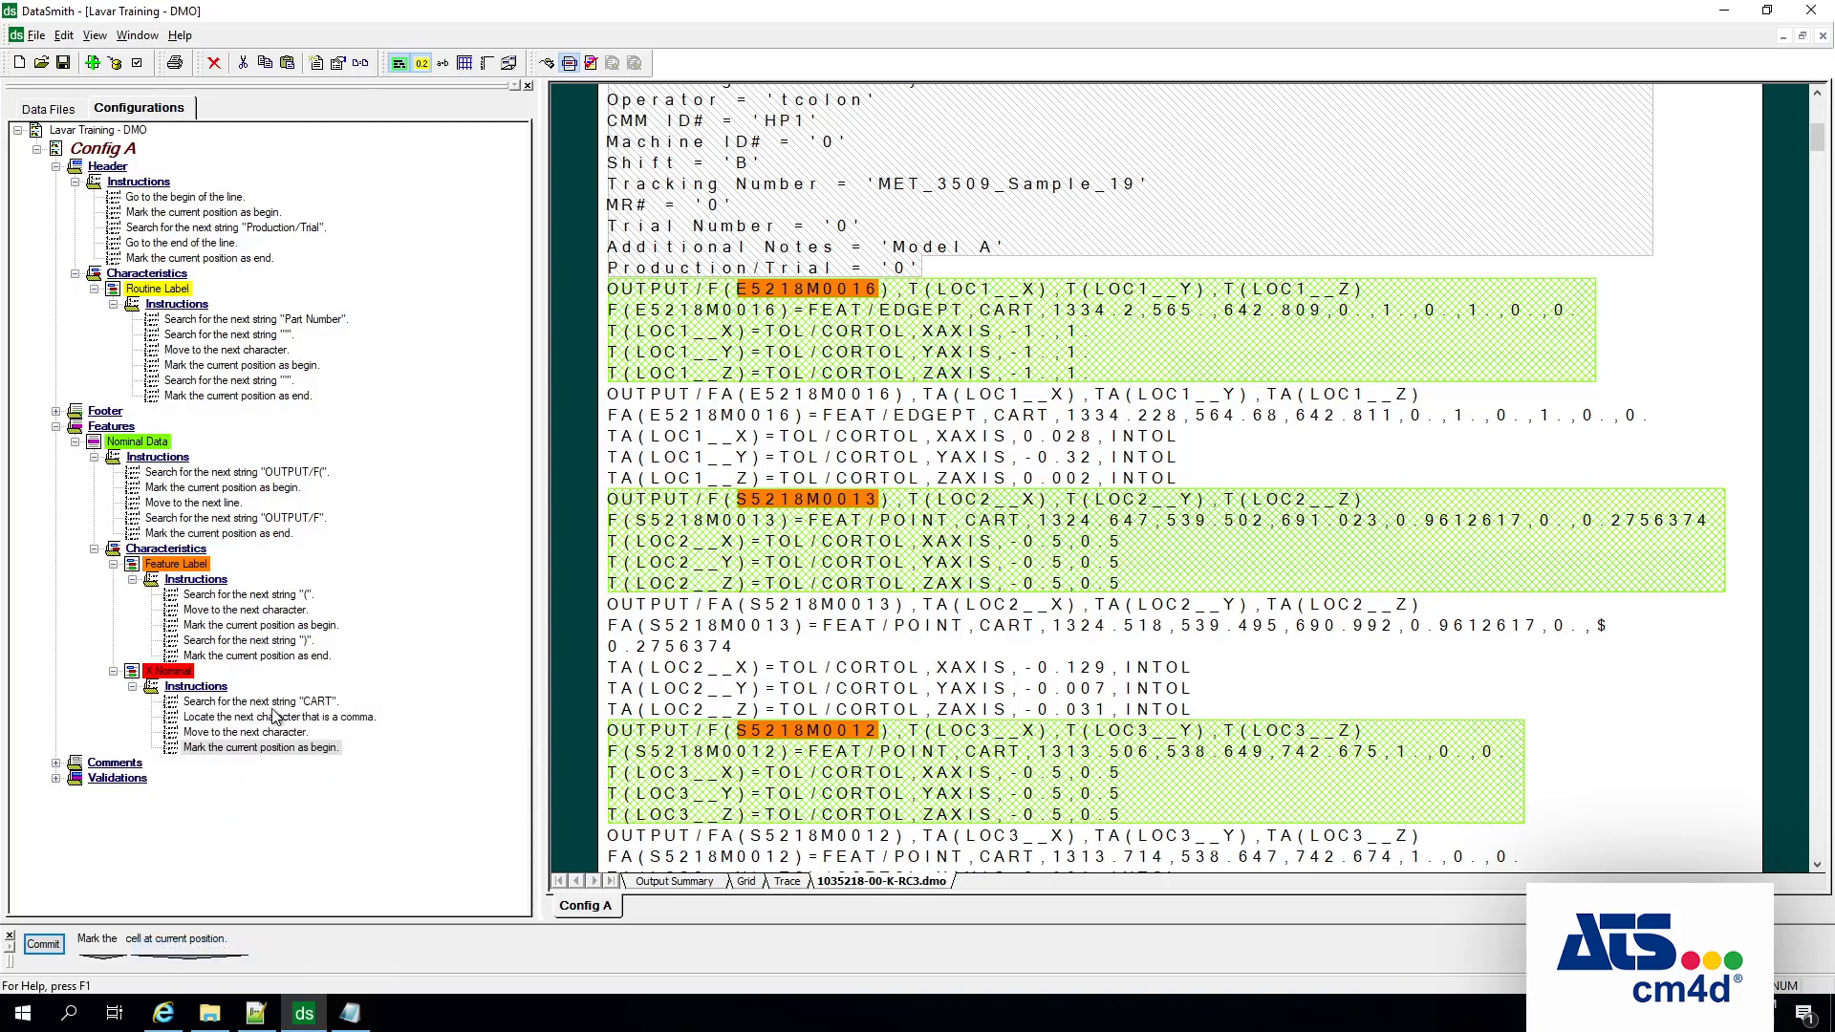
{"action": "left_click", "coordinate": [39, 943]}
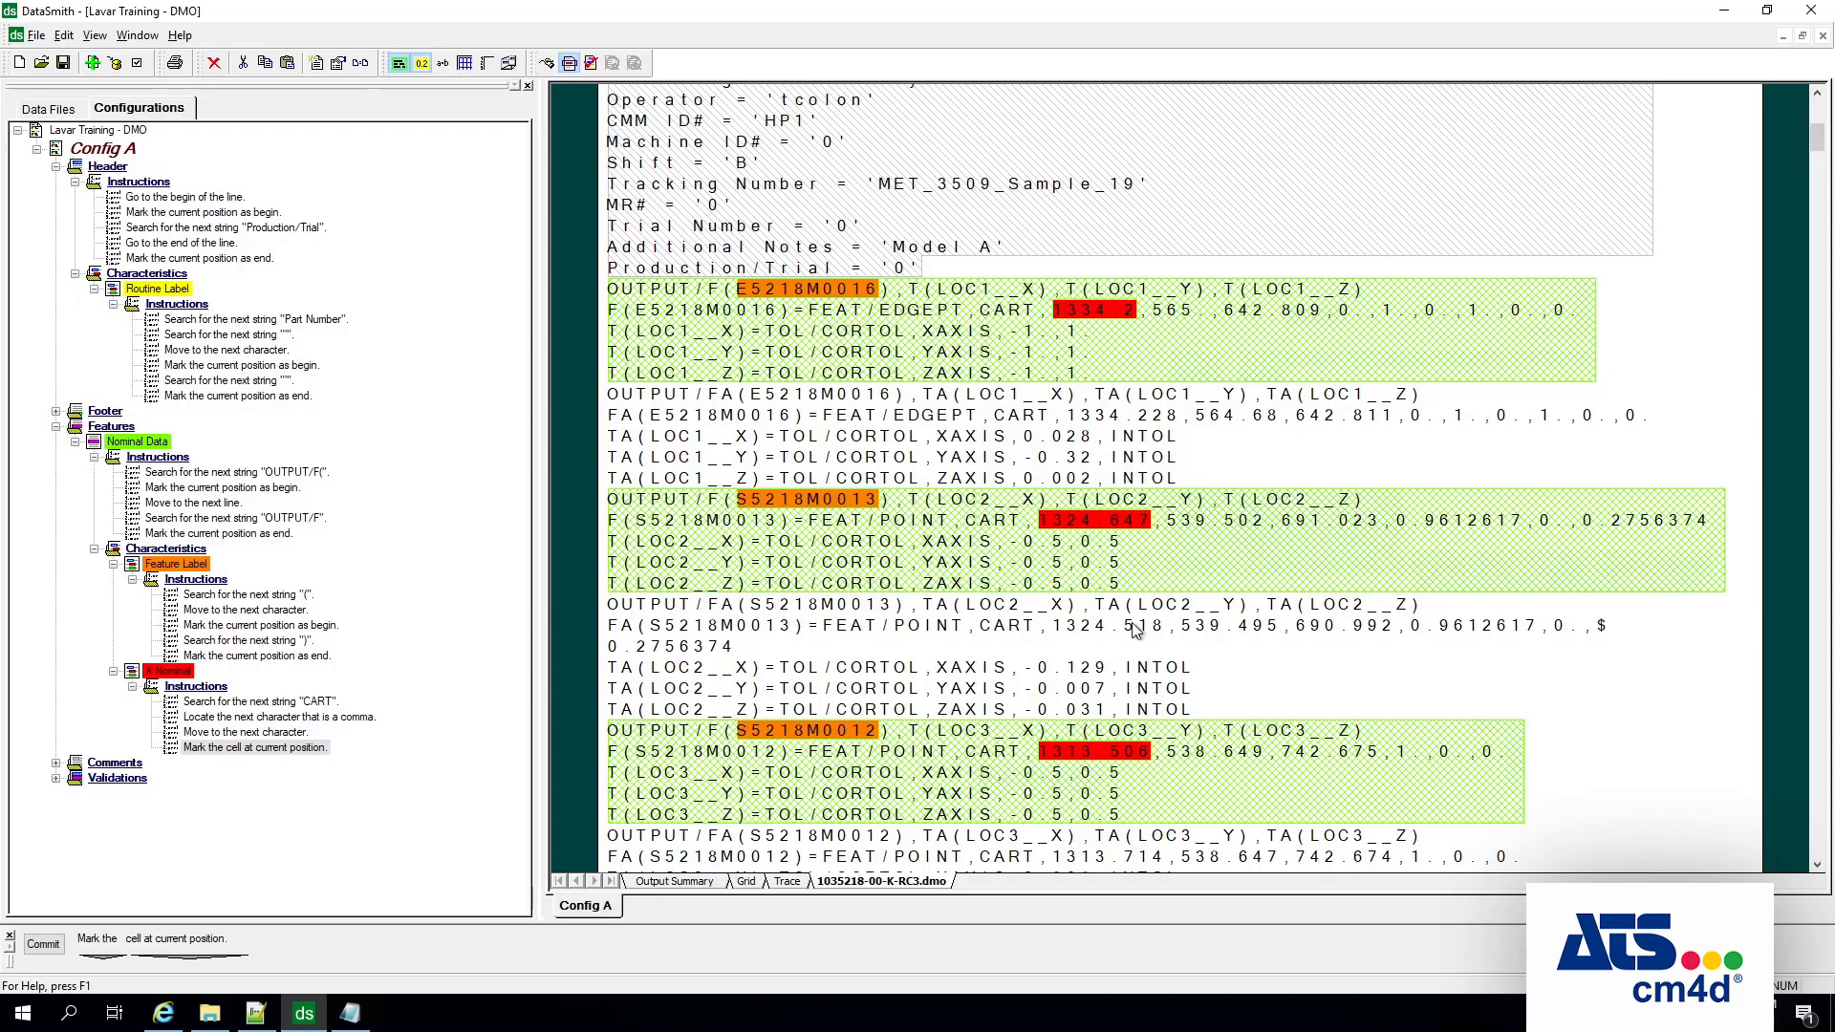
{"action": "scroll", "coordinate": [1103, 585], "scroll_direction": "down", "scroll_amount": 4}
{"action": "scroll", "coordinate": [1102, 585], "scroll_direction": "up", "scroll_amount": 8}
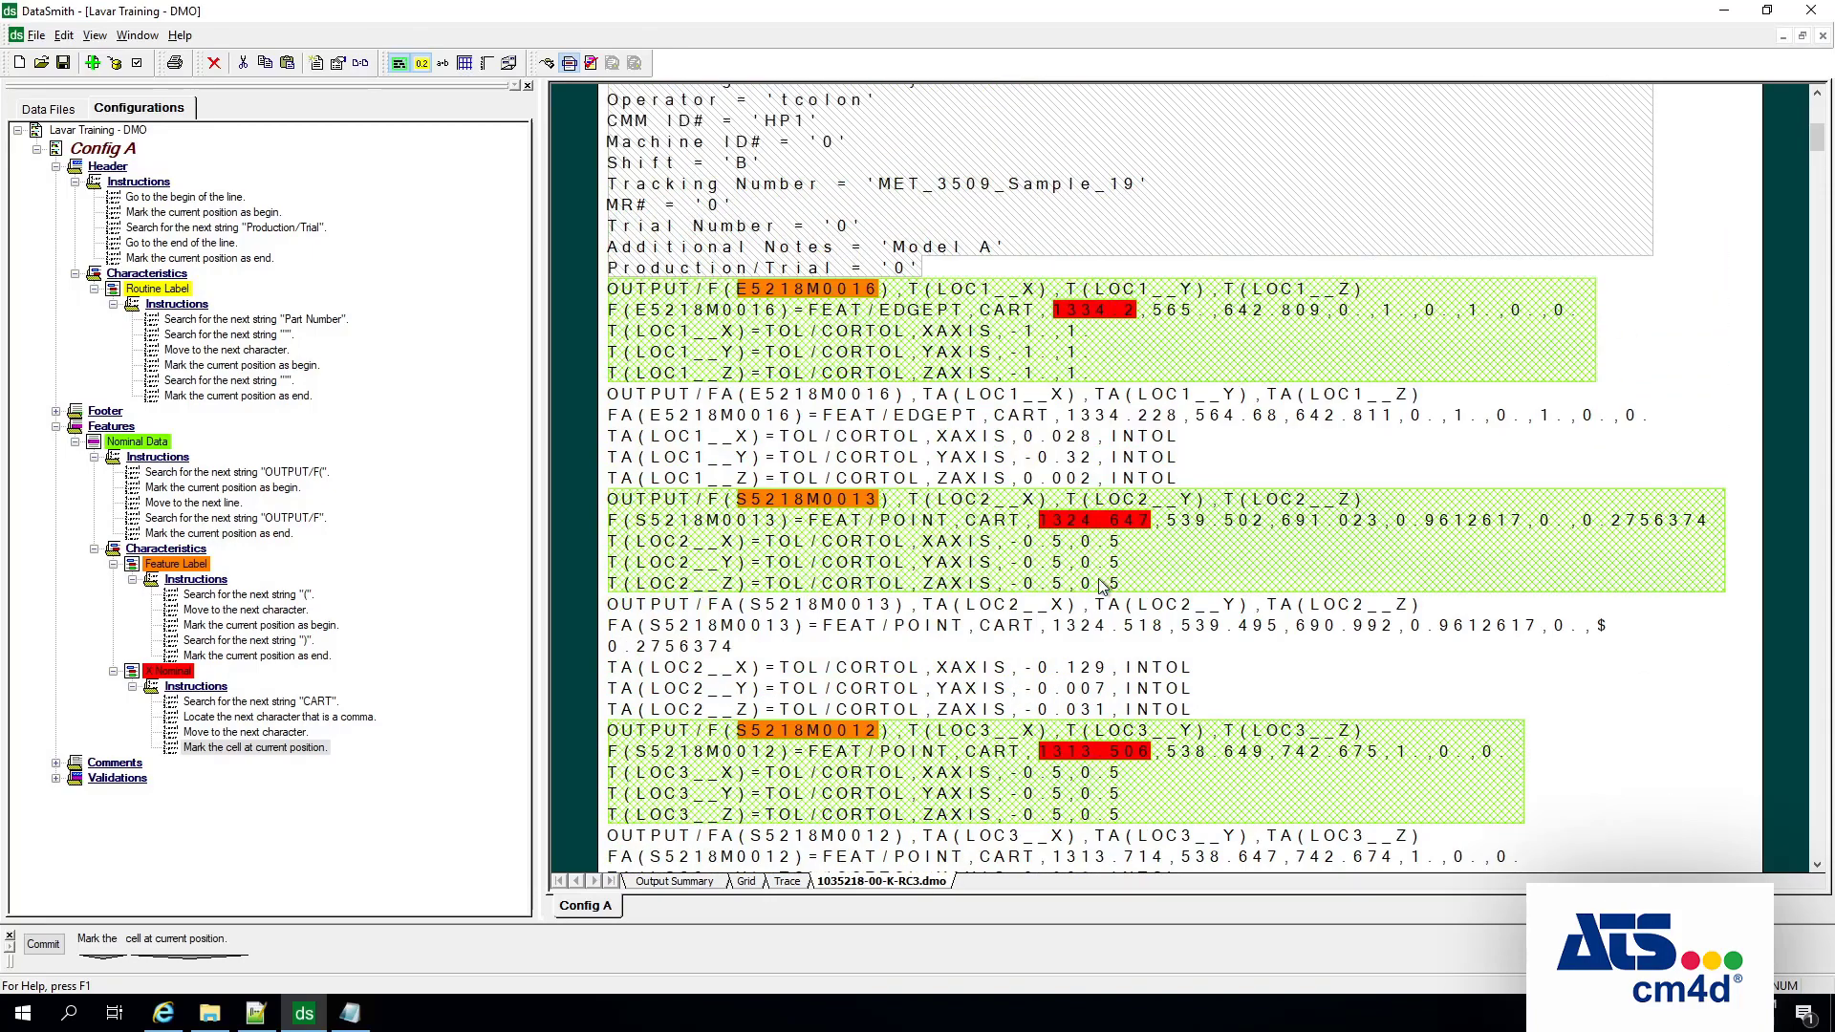
{"action": "scroll", "coordinate": [1101, 585], "scroll_direction": "down", "scroll_amount": 6}
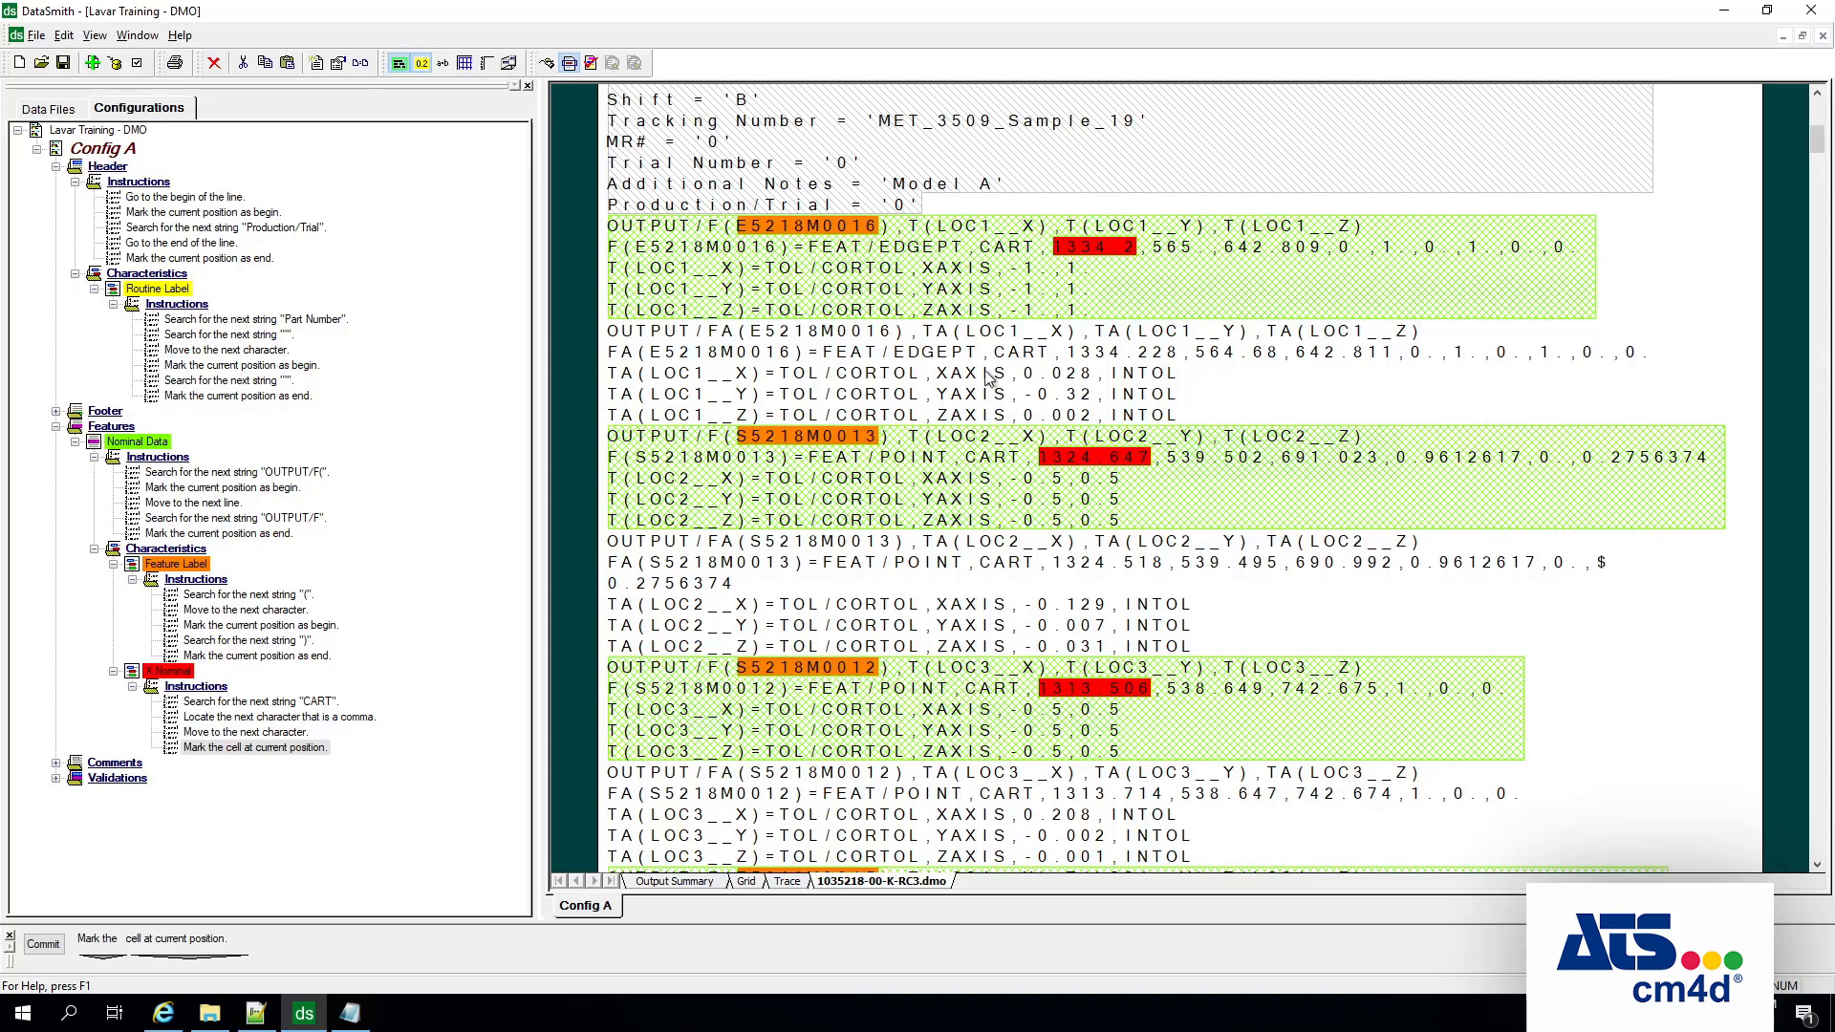
Step: Set the type validation of the X Nominal characteristic to Real (decimal value)
{"action": "left_click", "coordinate": [180, 673]}
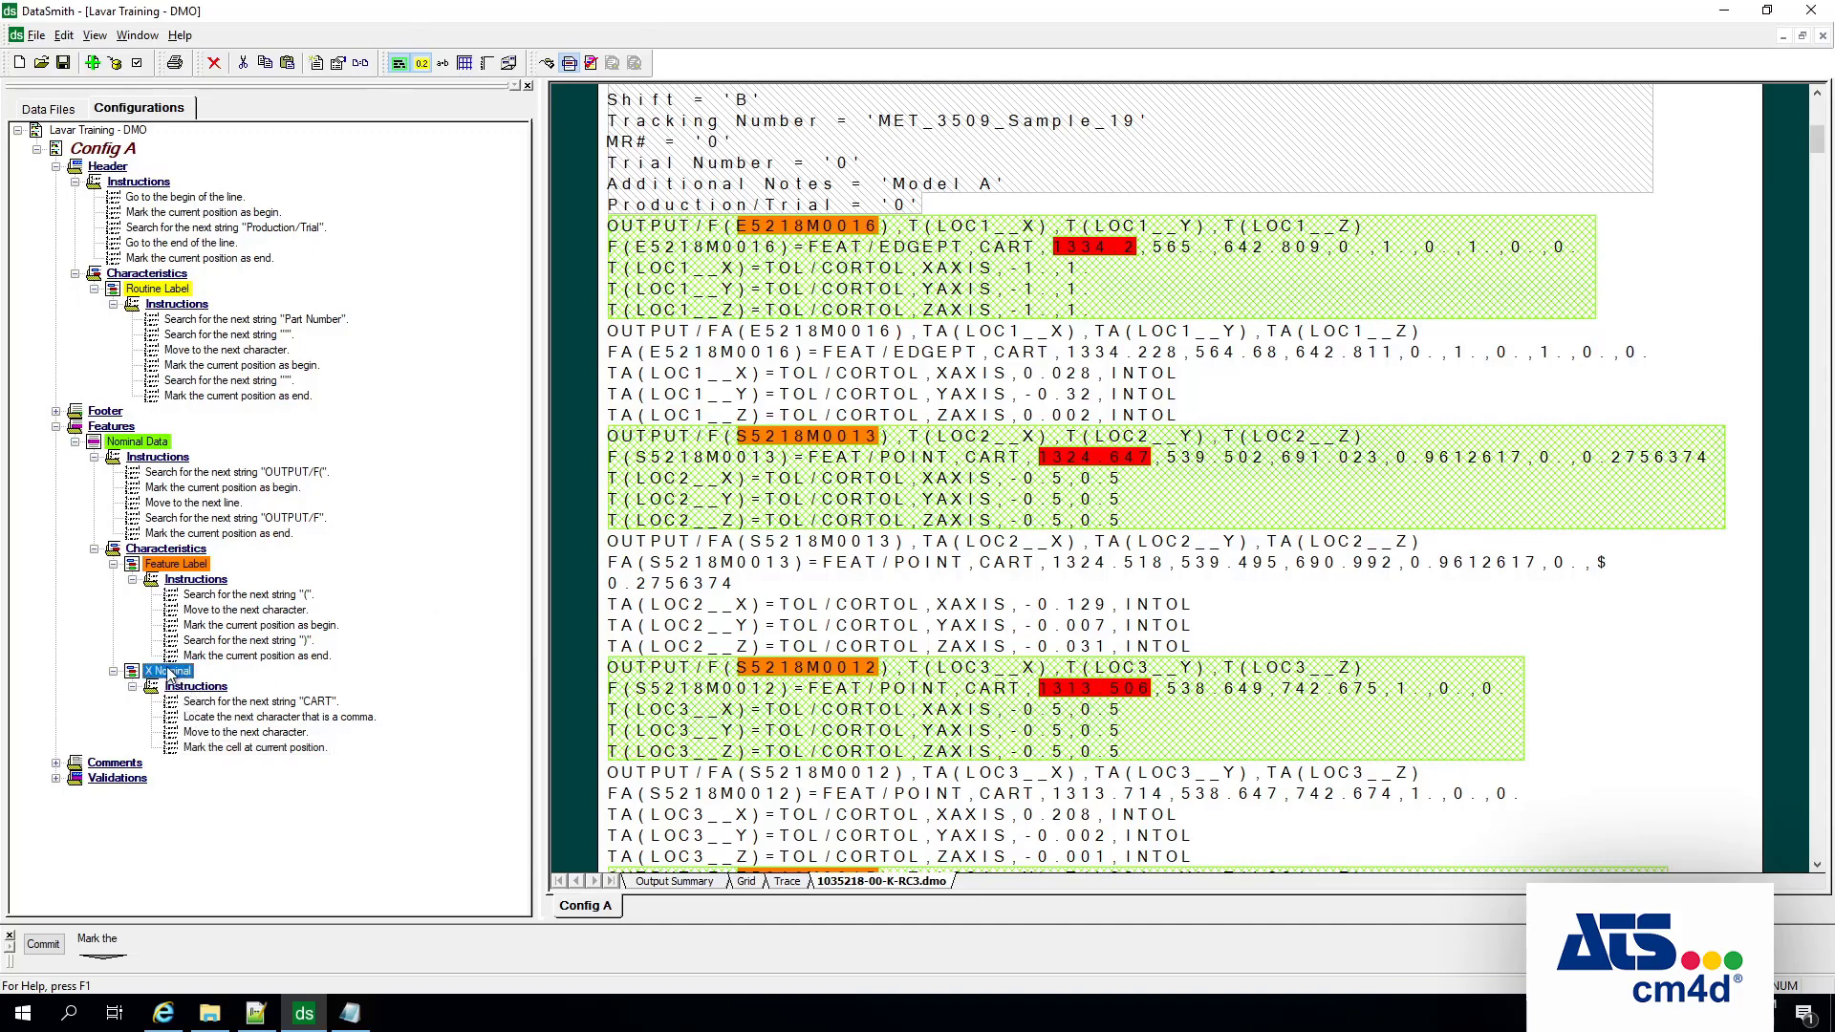
{"action": "right_click", "coordinate": [167, 677]}
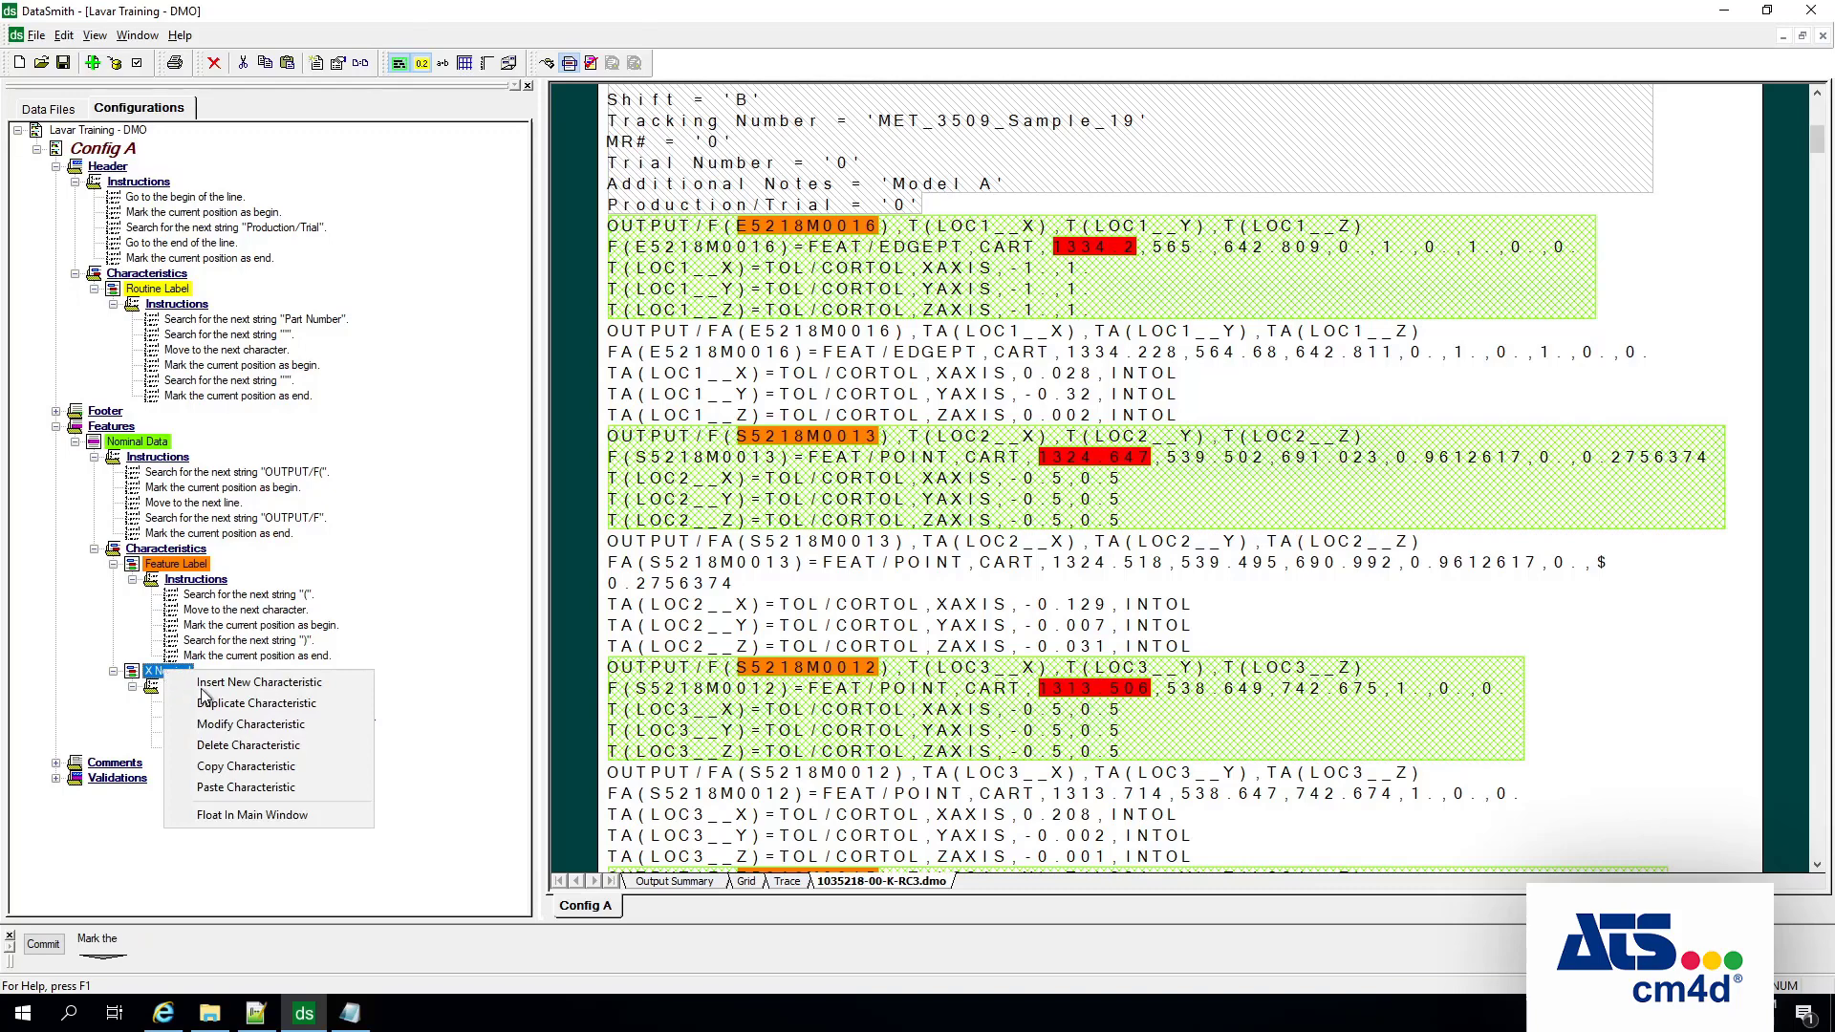
{"action": "left_click", "coordinate": [230, 726]}
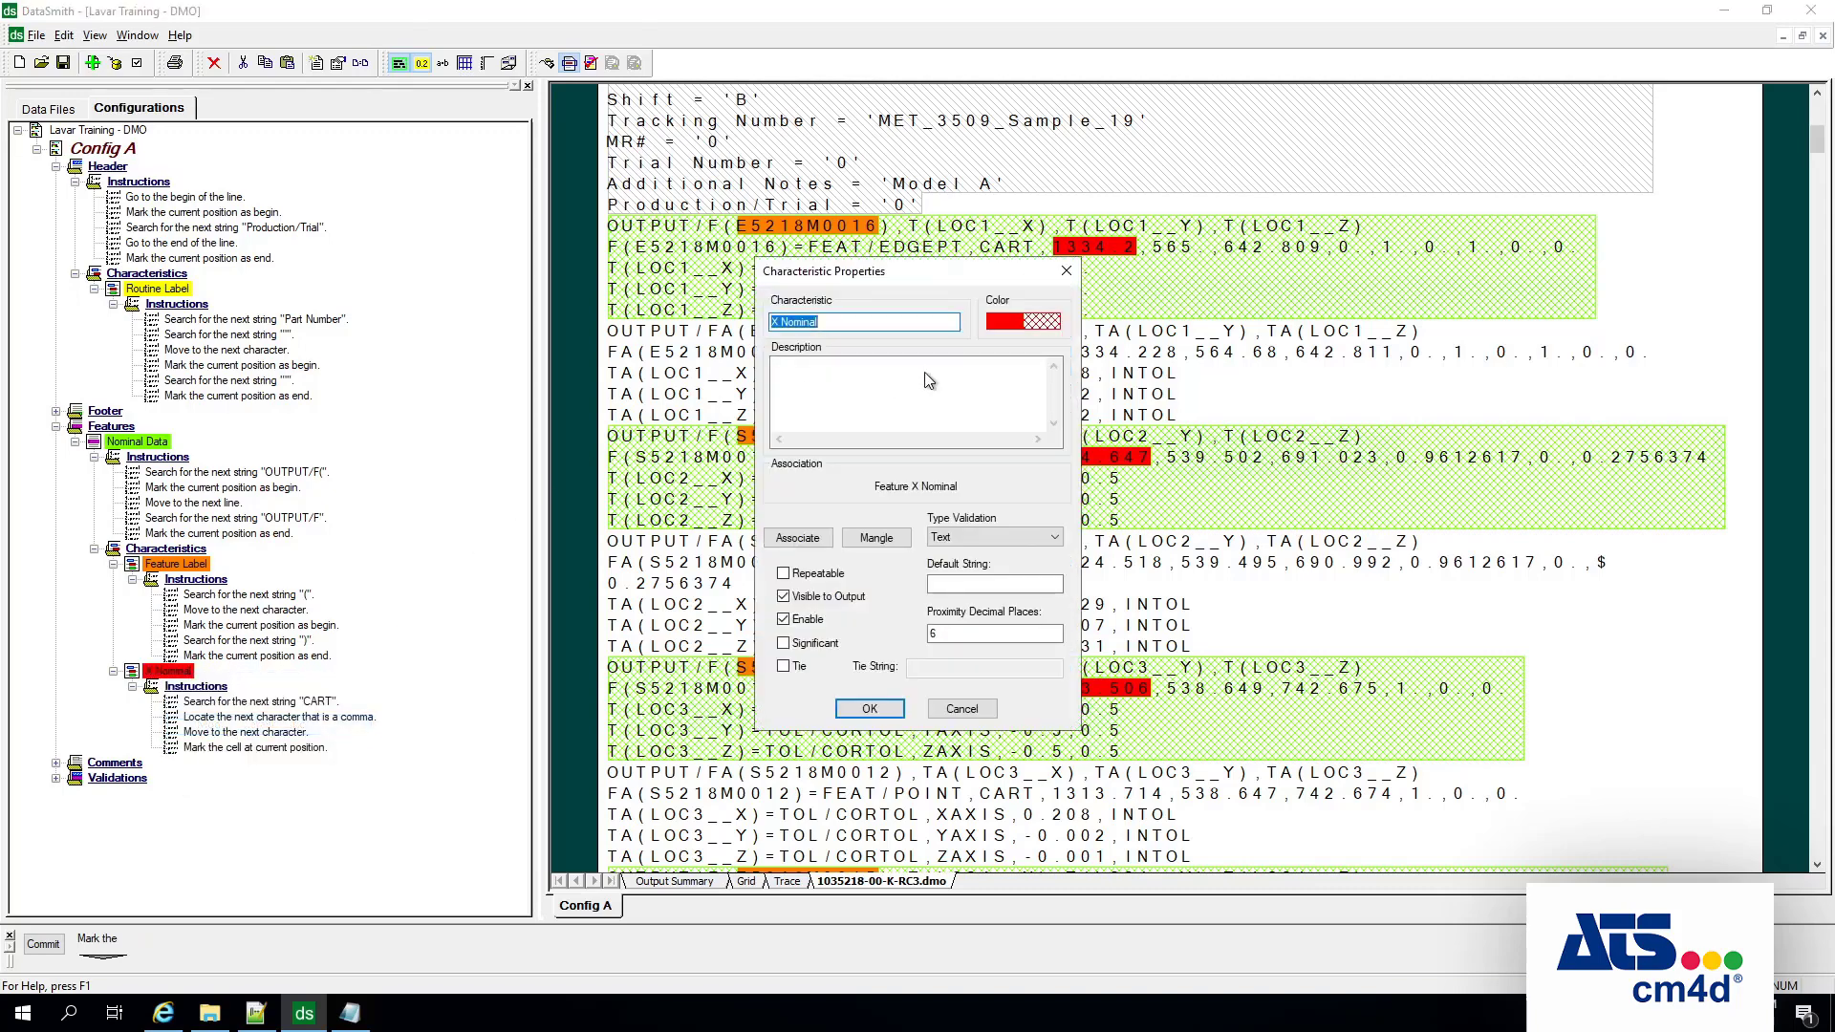
{"action": "left_click", "coordinate": [1052, 539]}
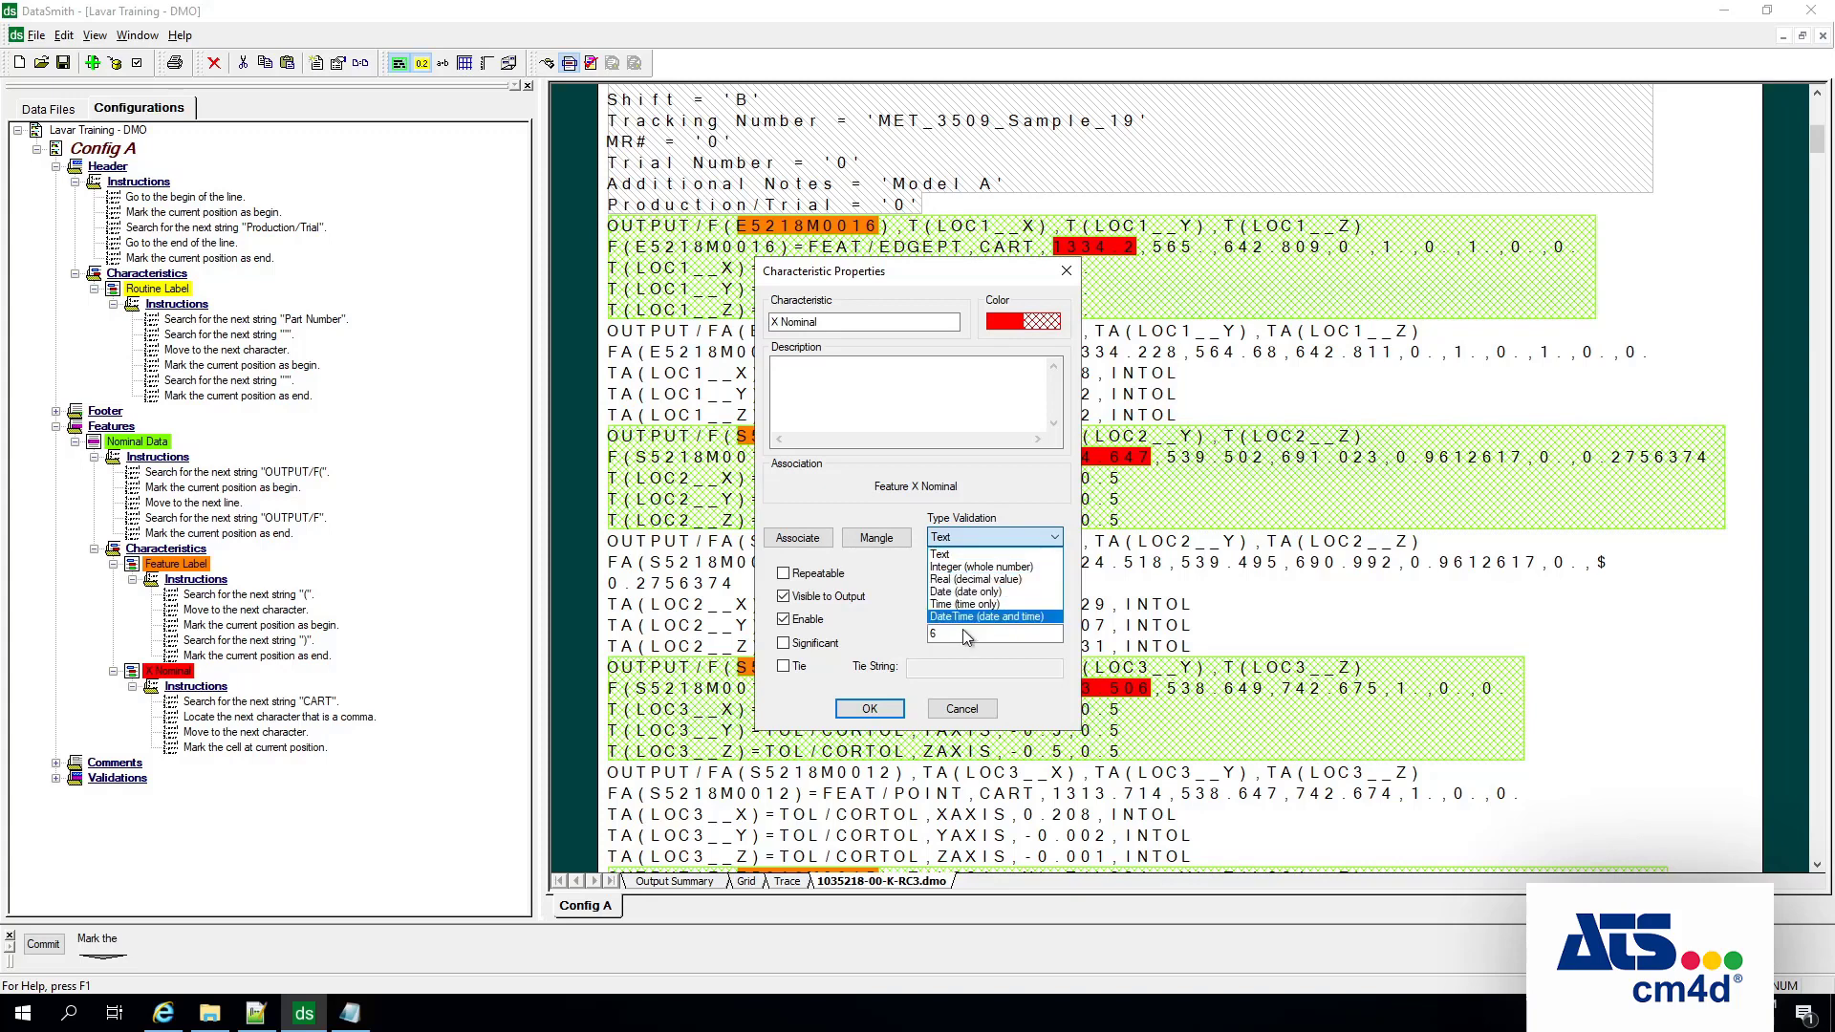
{"action": "left_click", "coordinate": [975, 581]}
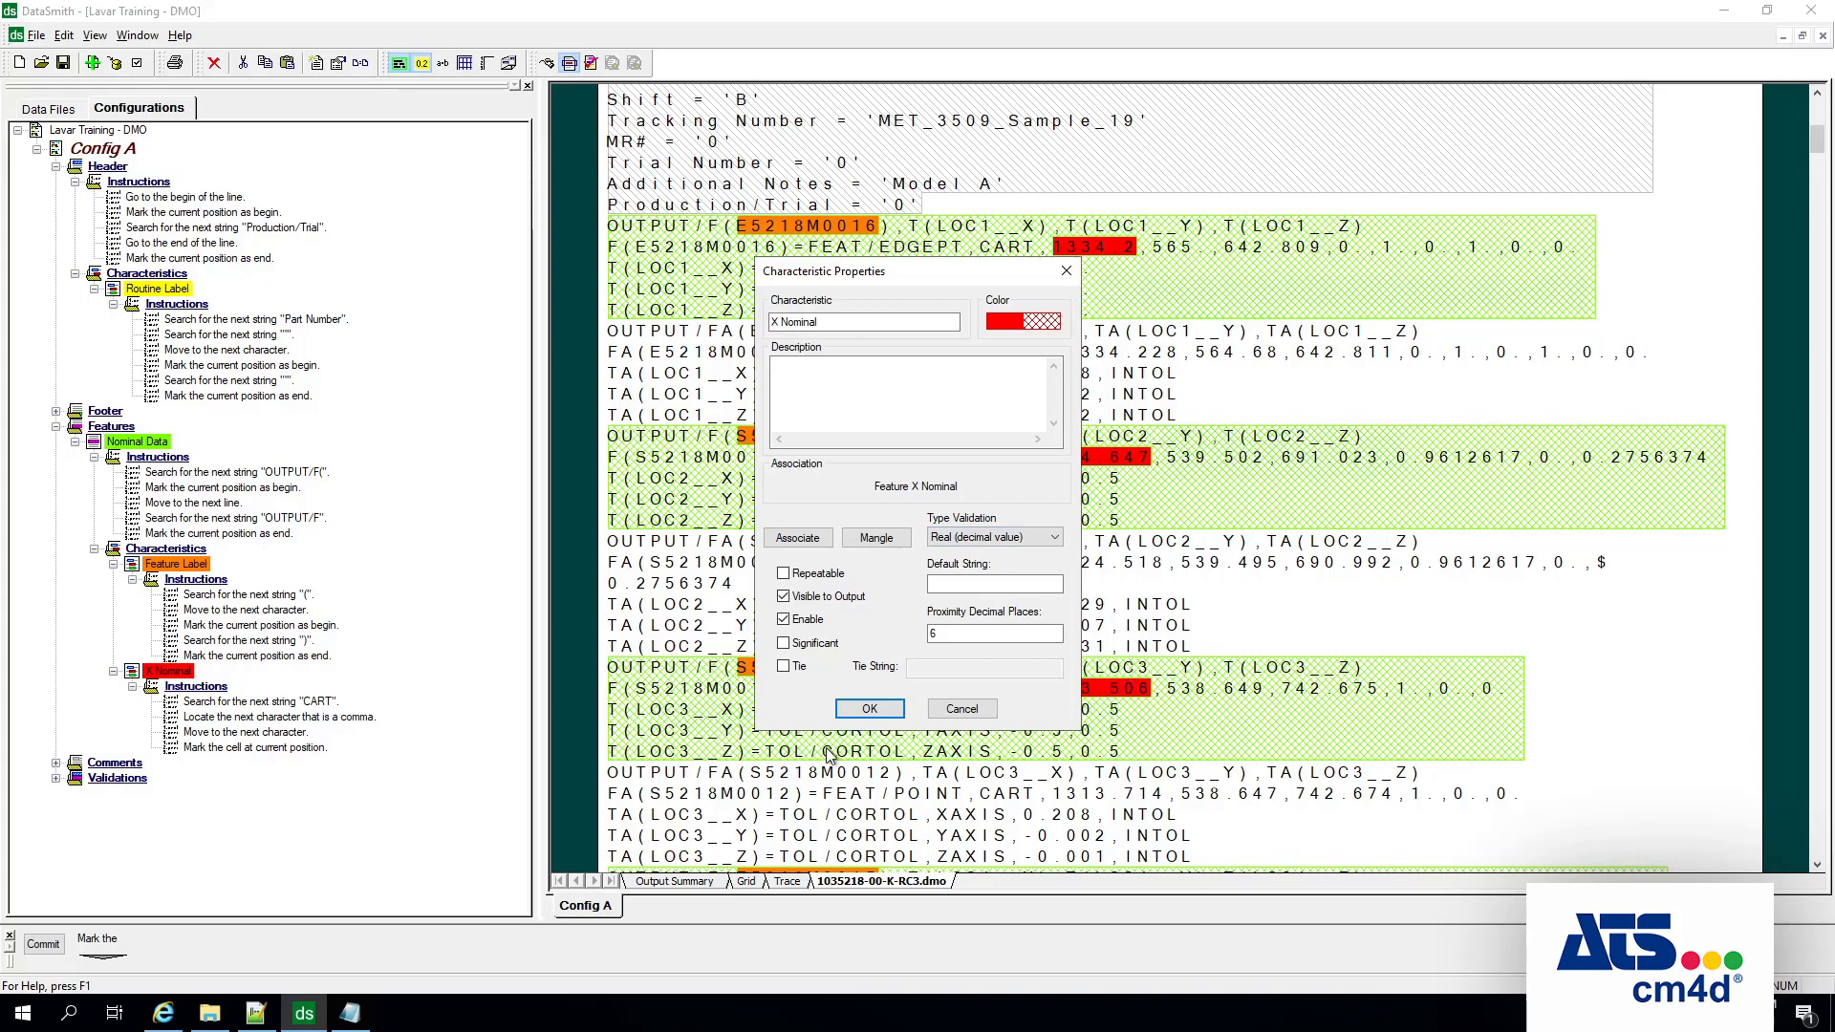
{"action": "left_click", "coordinate": [866, 712]}
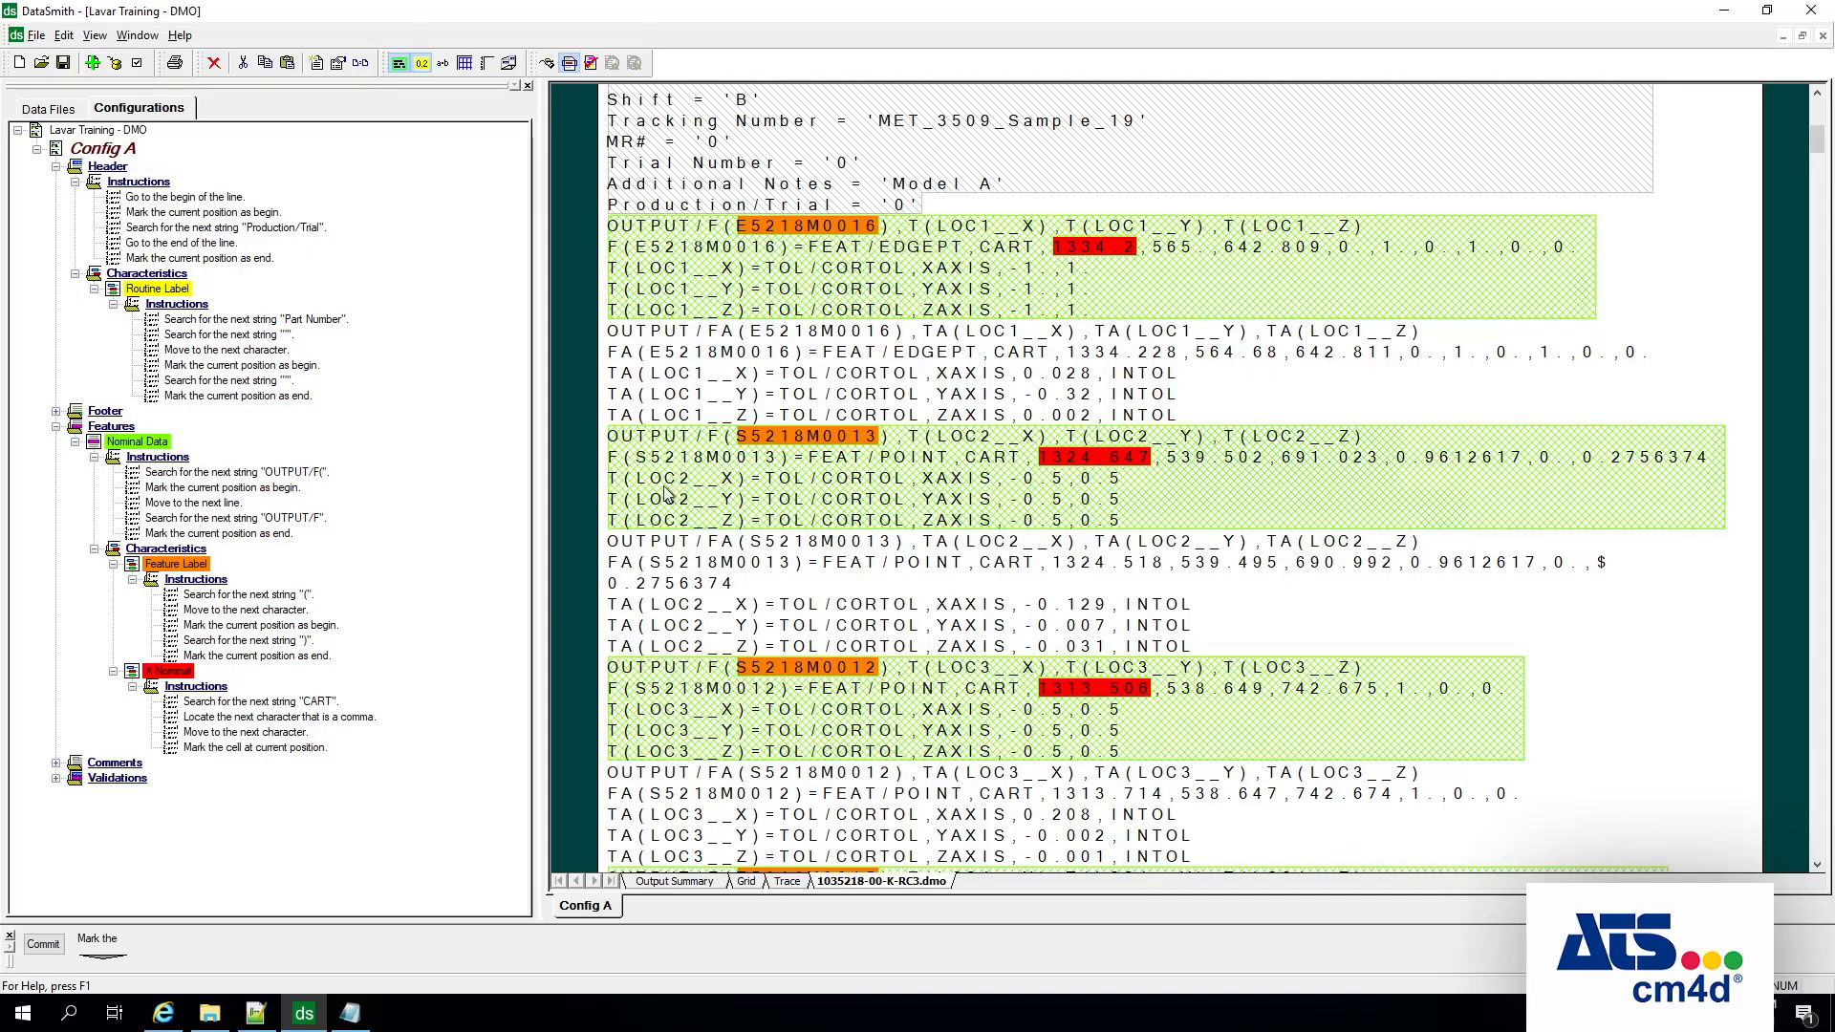
Step: Duplicate the X Nominal characteristic within the Nominal Data feature
{"action": "left_click", "coordinate": [168, 672]}
{"action": "right_click", "coordinate": [176, 675]}
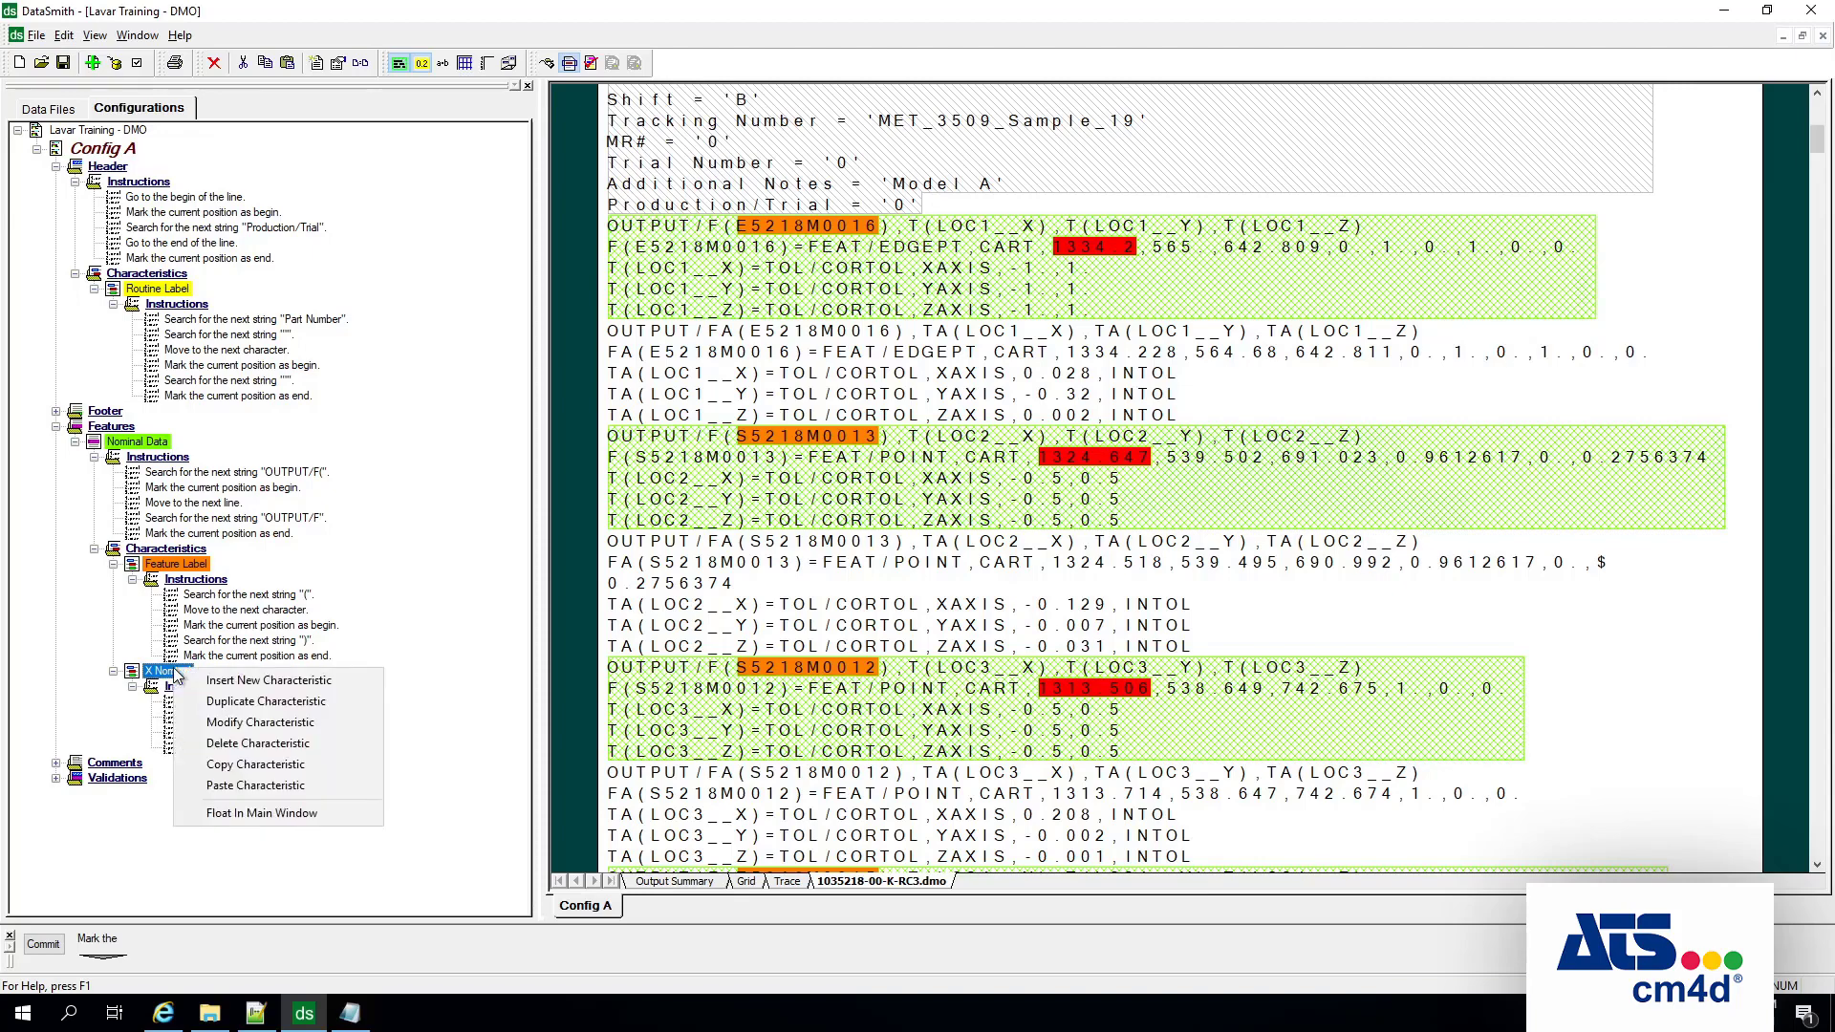
{"action": "left_click", "coordinate": [230, 701]}
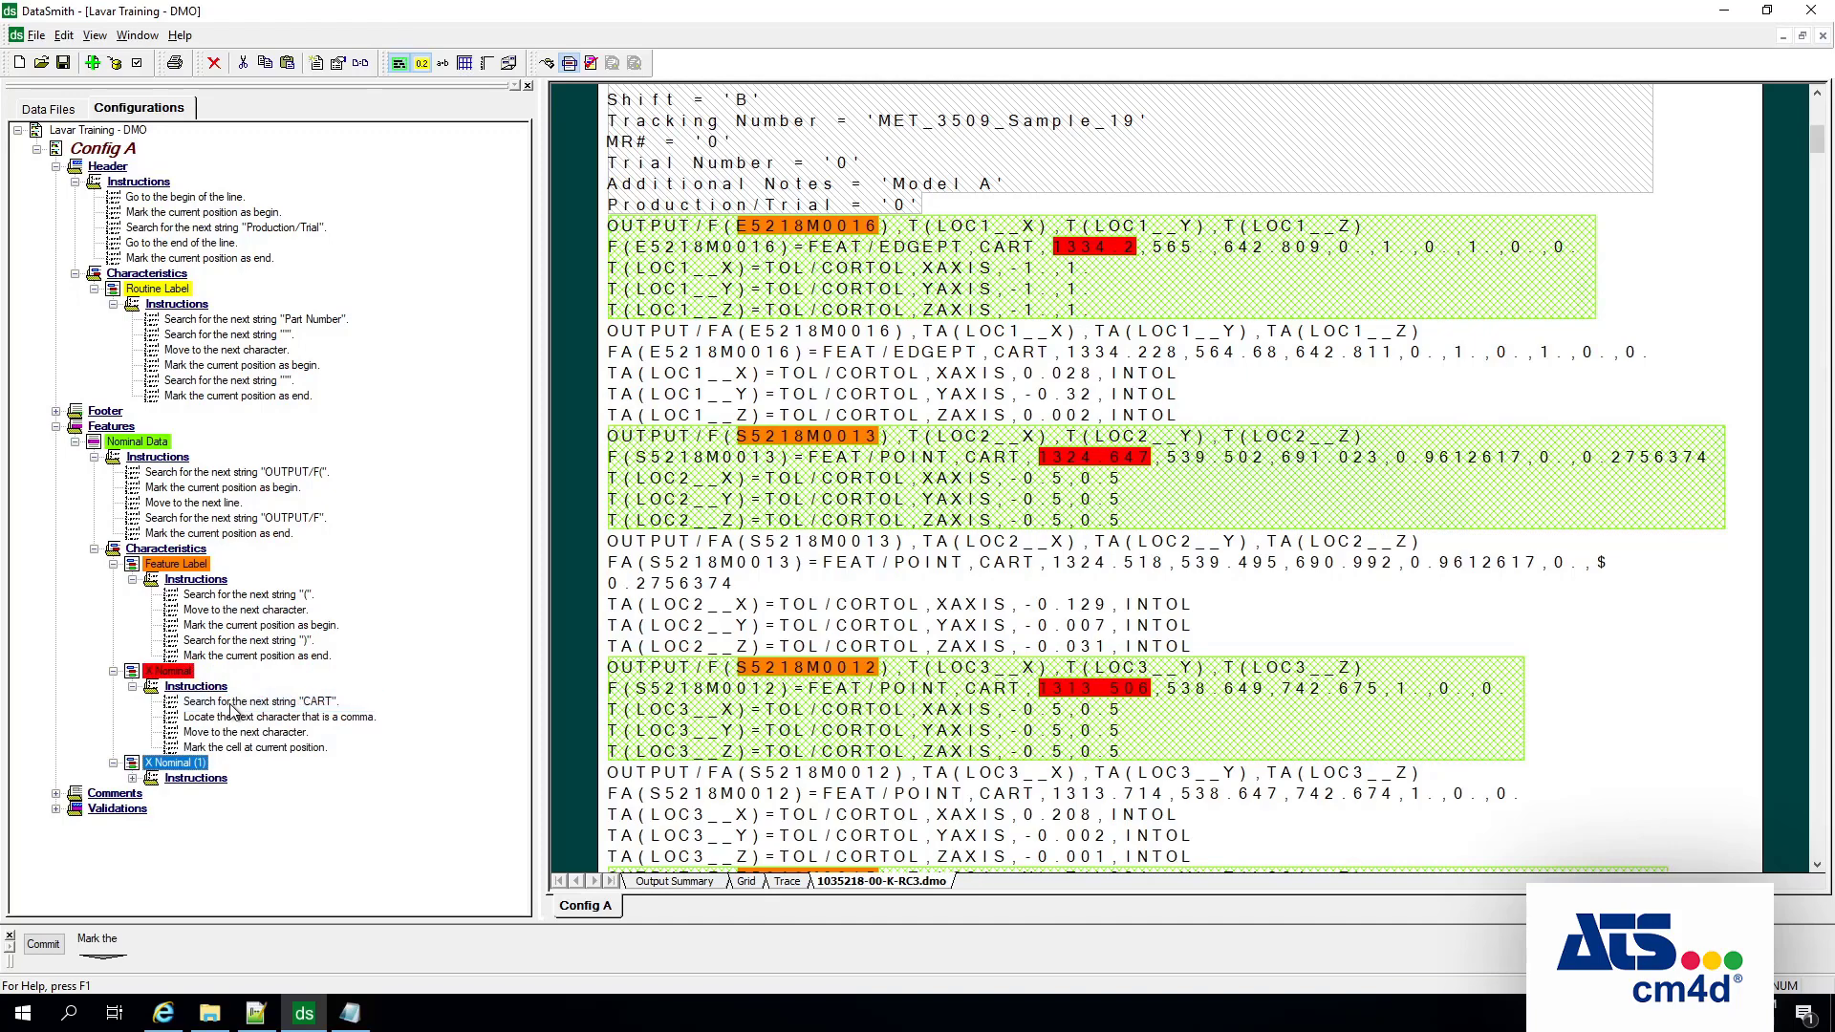
Step: Rename the duplicated characteristic as I Vector and set its color to light pink
{"action": "right_click", "coordinate": [186, 765]}
{"action": "left_click", "coordinate": [273, 818]}
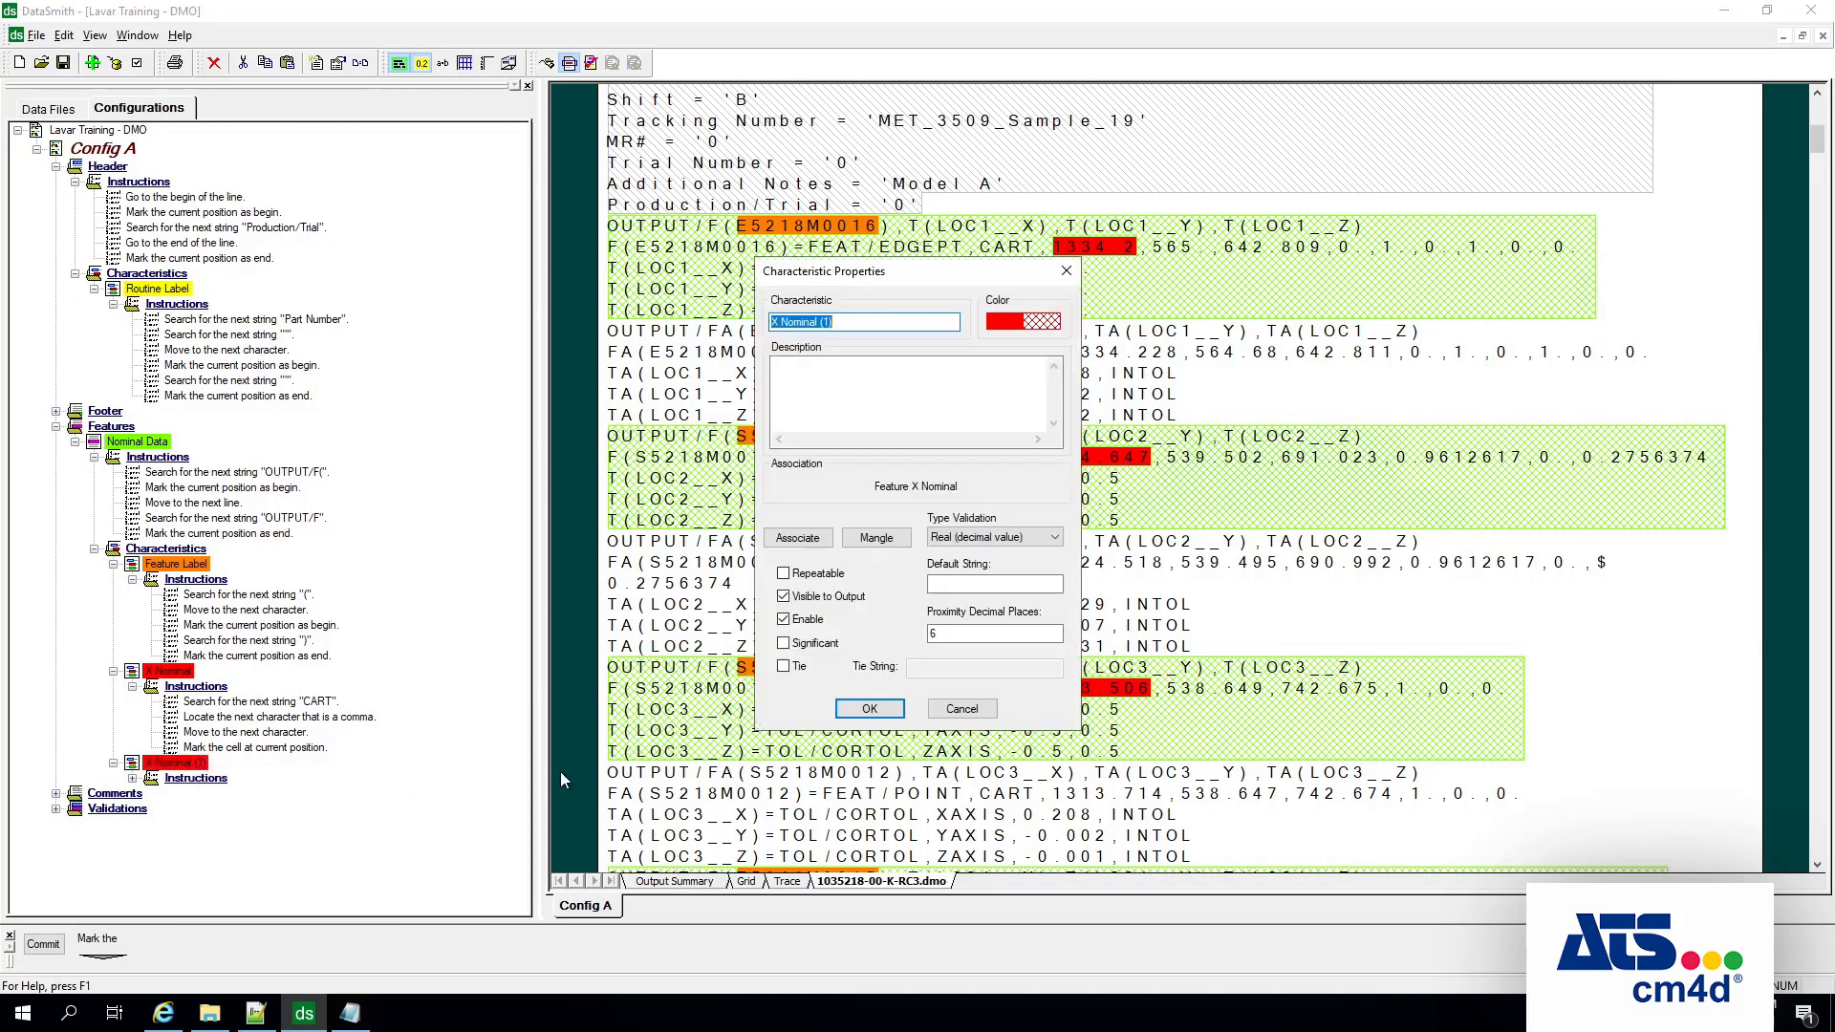
{"action": "left_click", "coordinate": [862, 322]}
{"action": "key", "text": "BackSpace"}
{"action": "key", "text": "BackSpace"}
{"action": "key", "text": "BackSpace"}
{"action": "key", "text": "BackSpace"}
{"action": "key", "text": "BackSpace"}
{"action": "key", "text": "BackSpace"}
{"action": "key", "text": "BackSpace"}
{"action": "key", "text": "BackSpace"}
{"action": "key", "text": "BackSpace"}
{"action": "key", "text": "BackSpace"}
{"action": "key", "text": "BackSpace"}
{"action": "key", "text": "BackSpace"}
{"action": "key", "text": "BackSpace"}
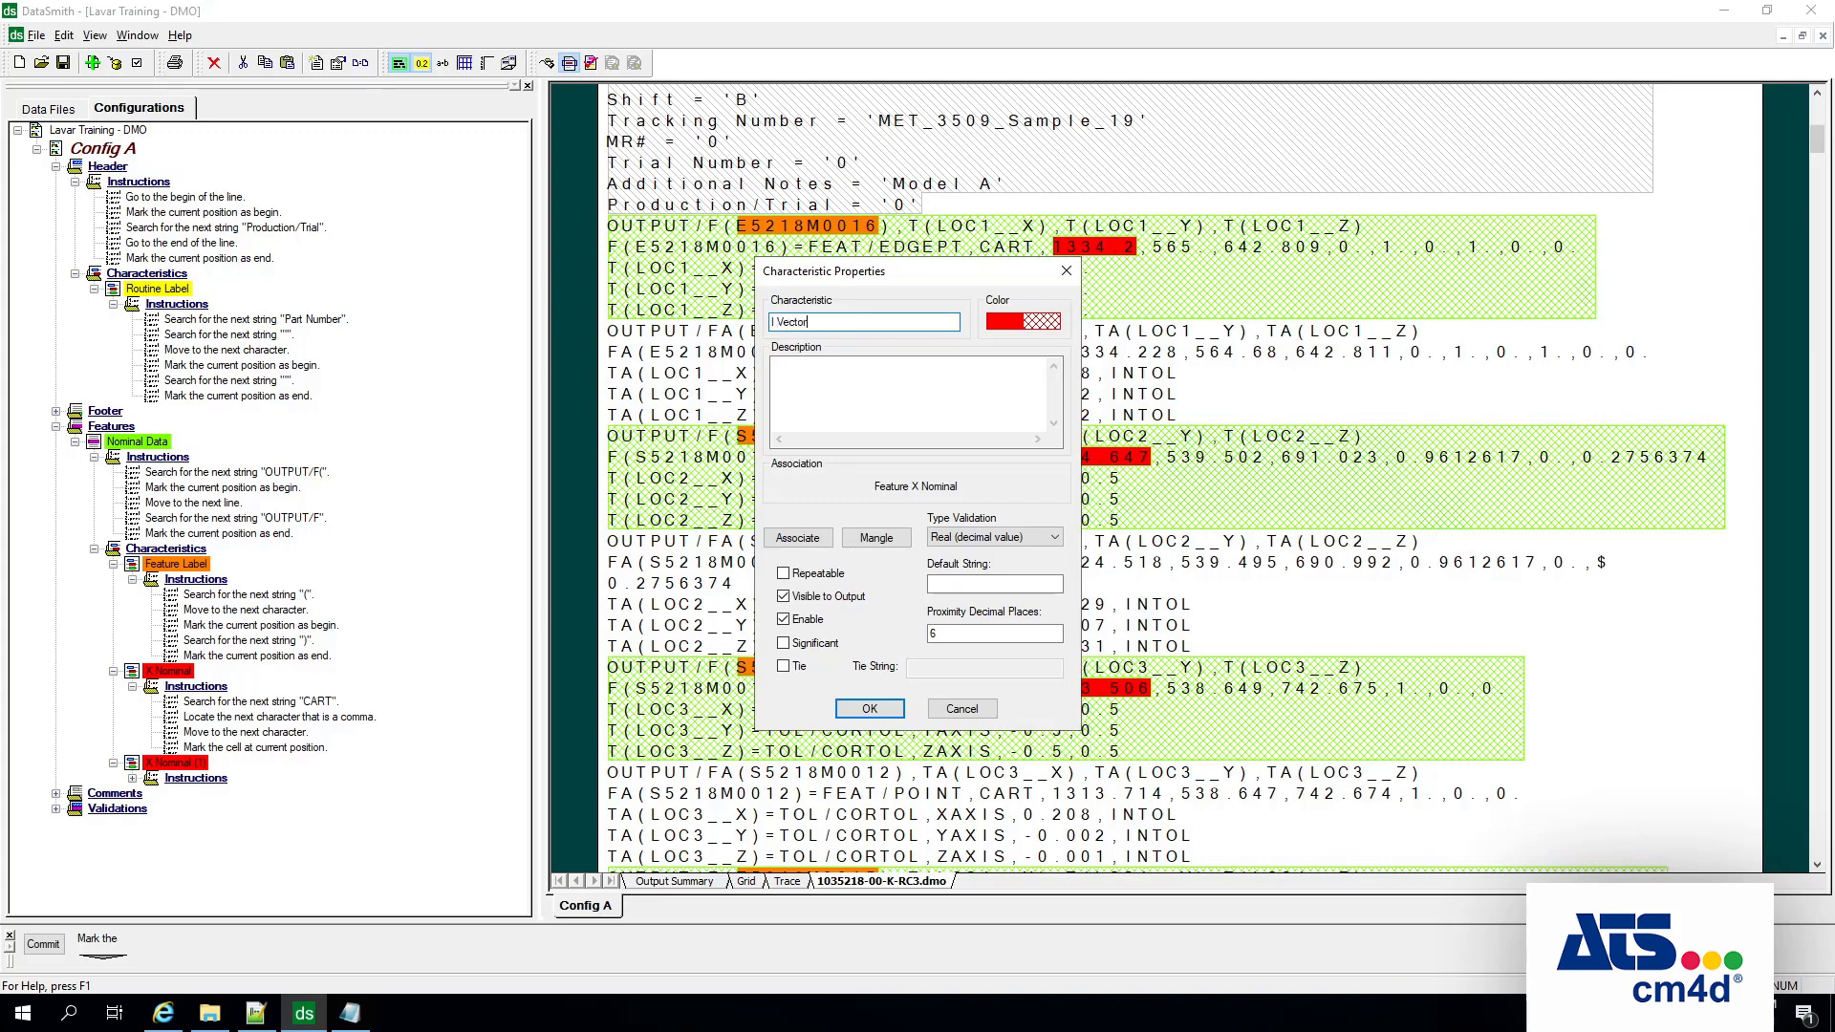
{"action": "left_click", "coordinate": [1018, 322]}
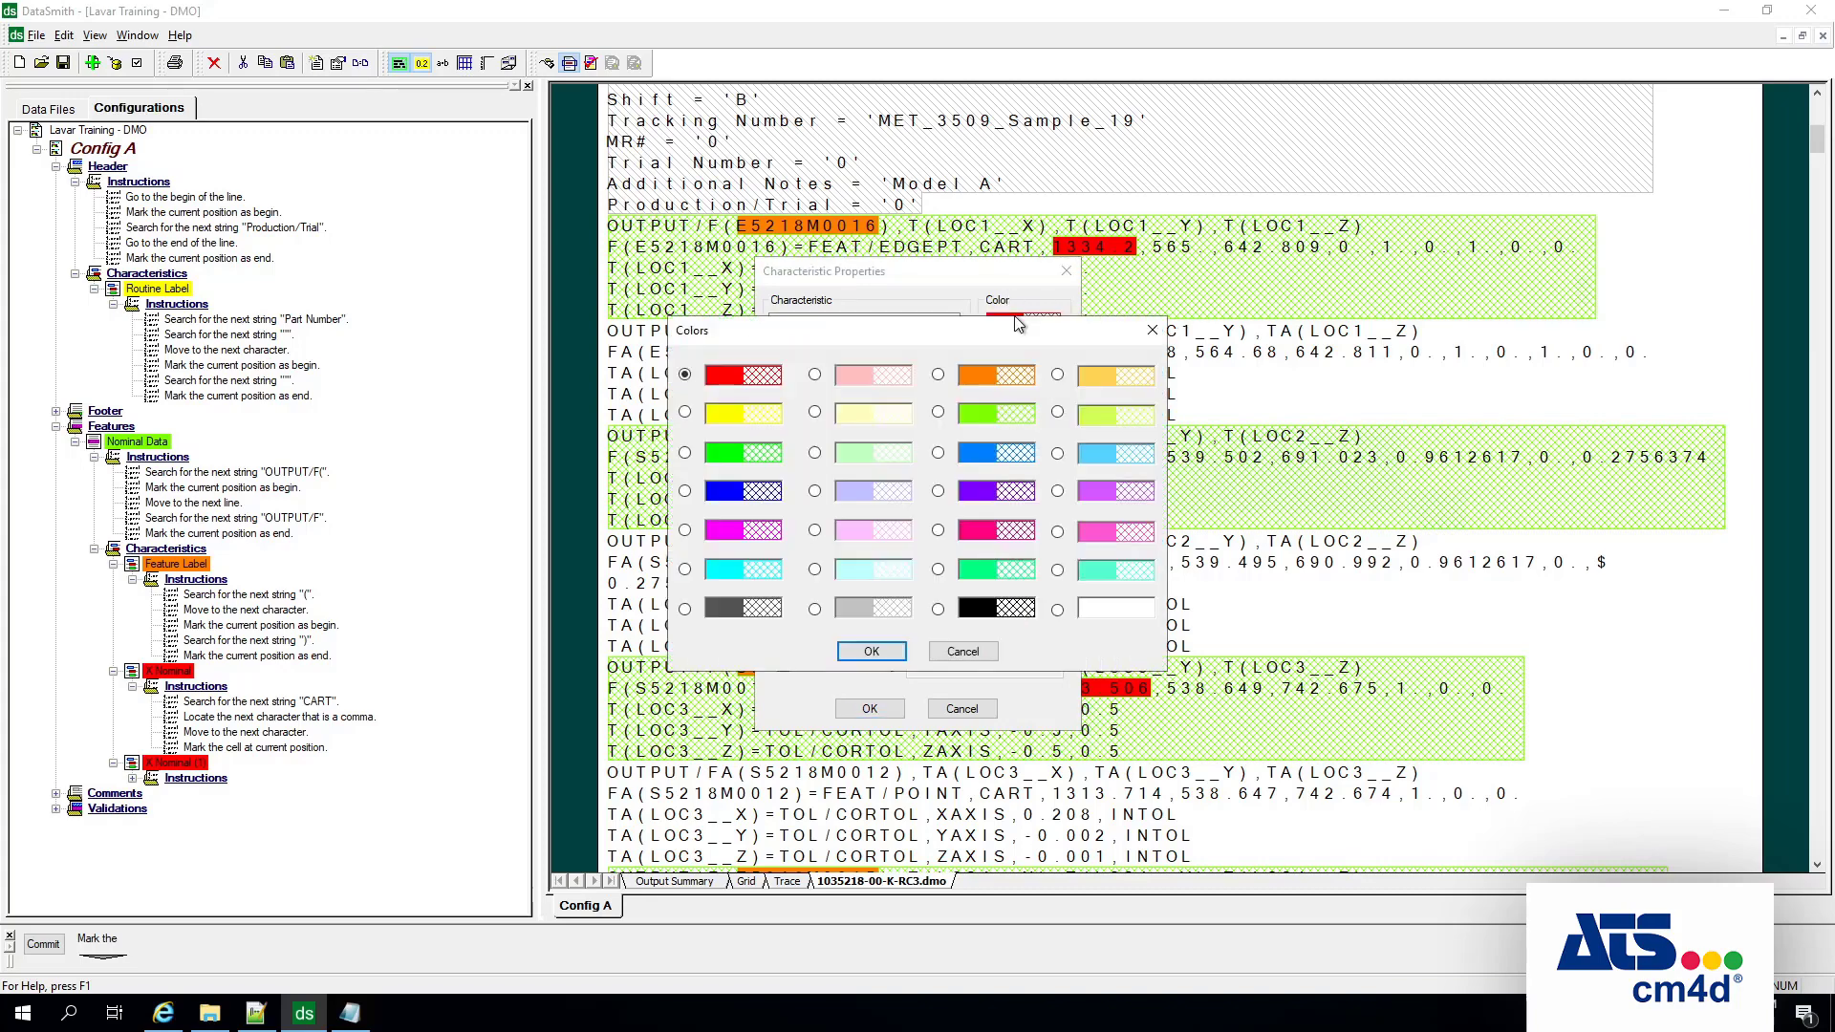
{"action": "left_click", "coordinate": [814, 374]}
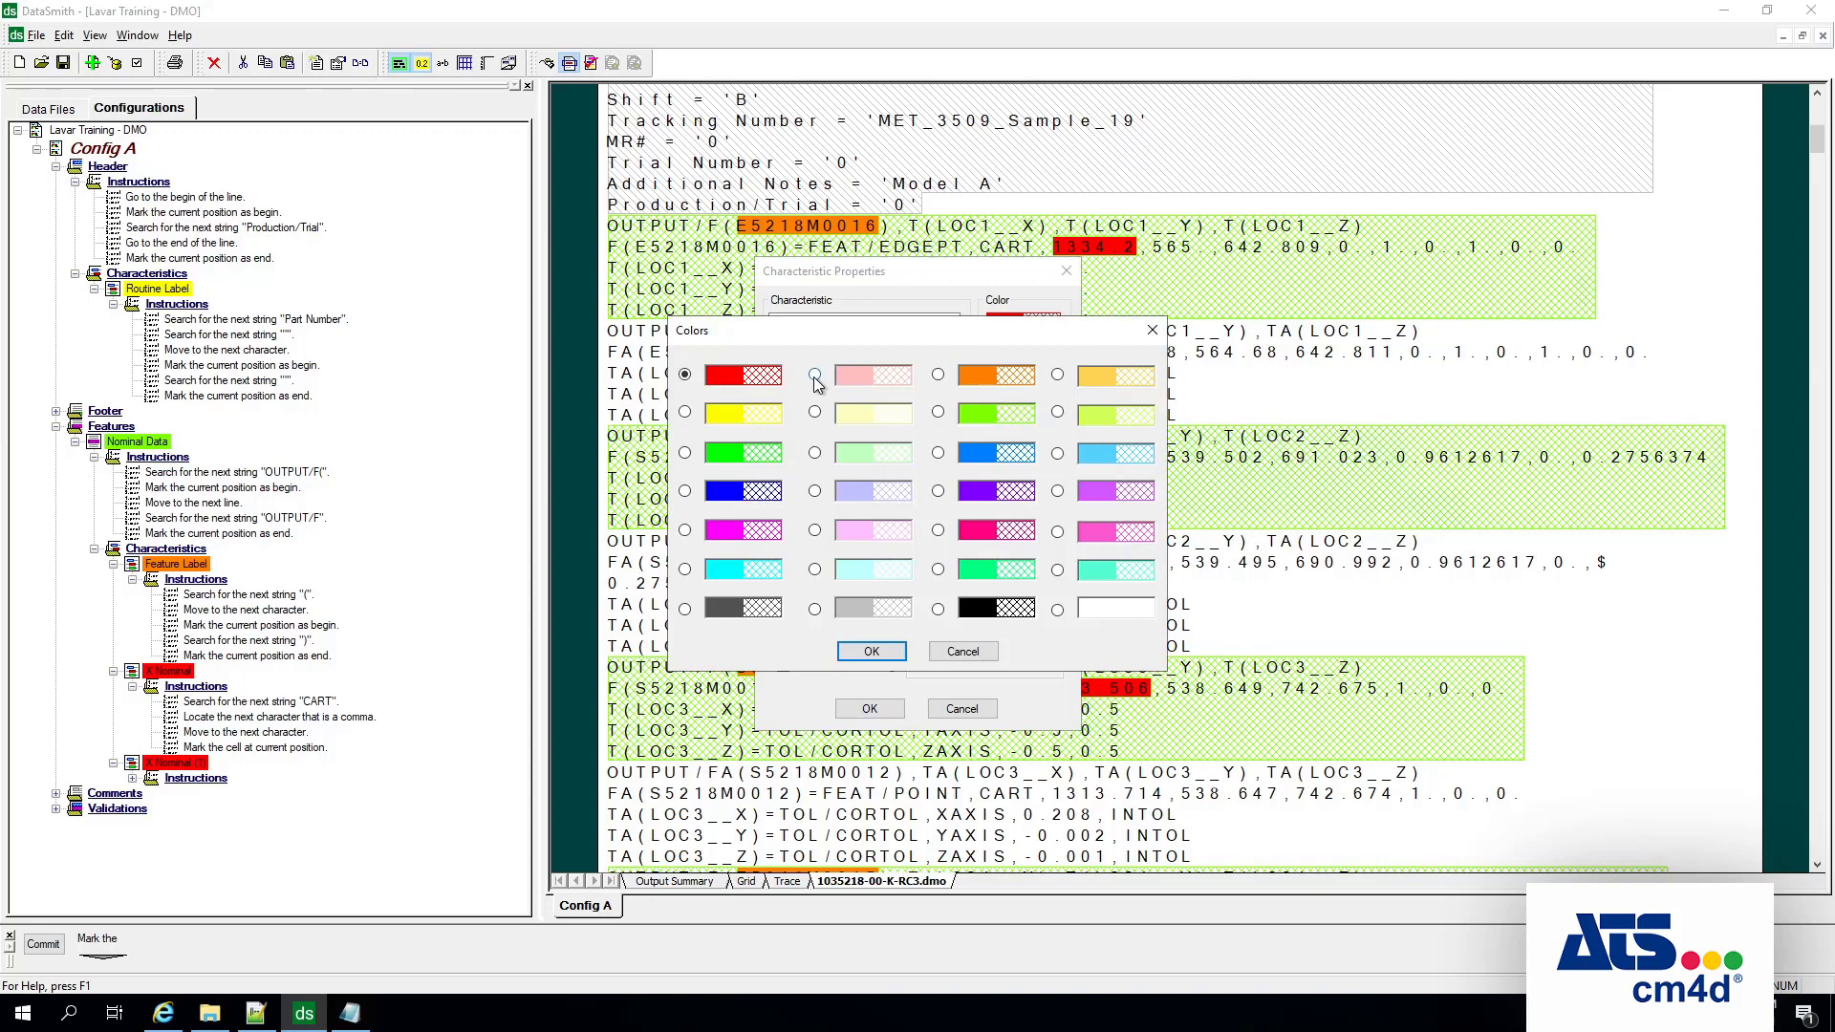
{"action": "left_click", "coordinate": [881, 656]}
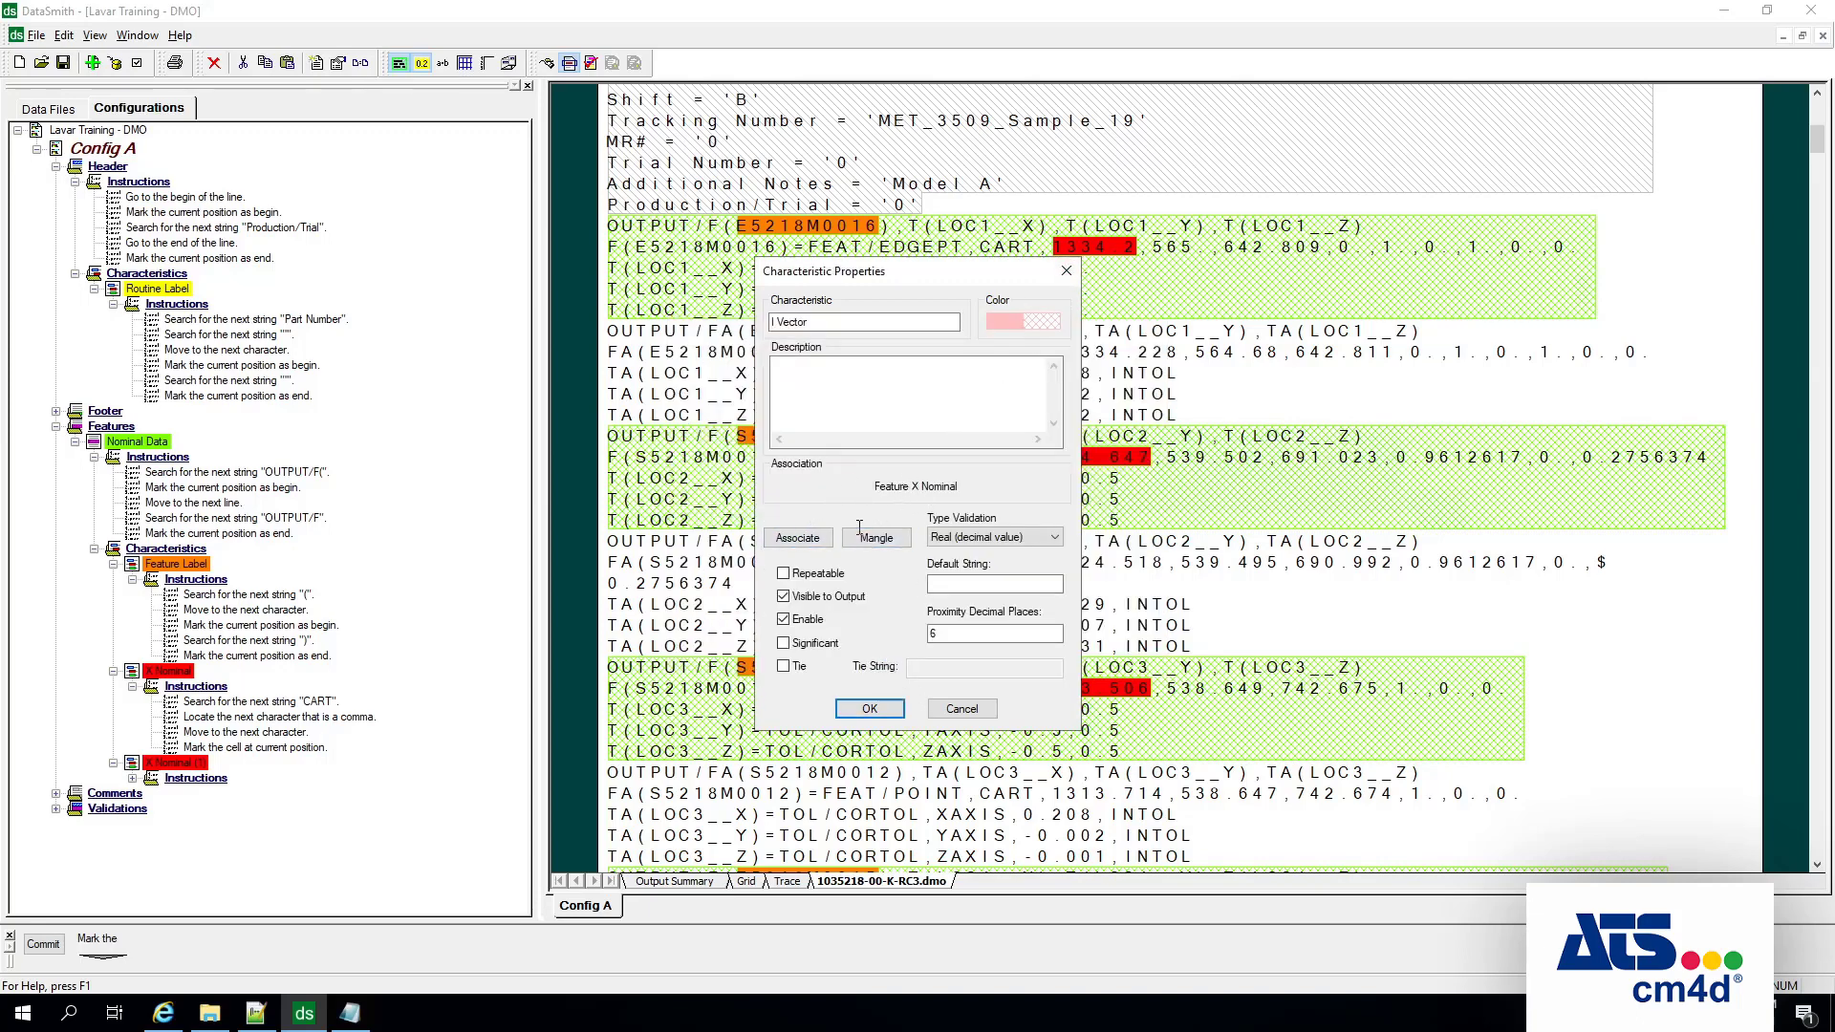
Step: Associate the I Vector characteristic with the feature's Vector I Nominal and accept its properties
{"action": "left_click", "coordinate": [801, 543]}
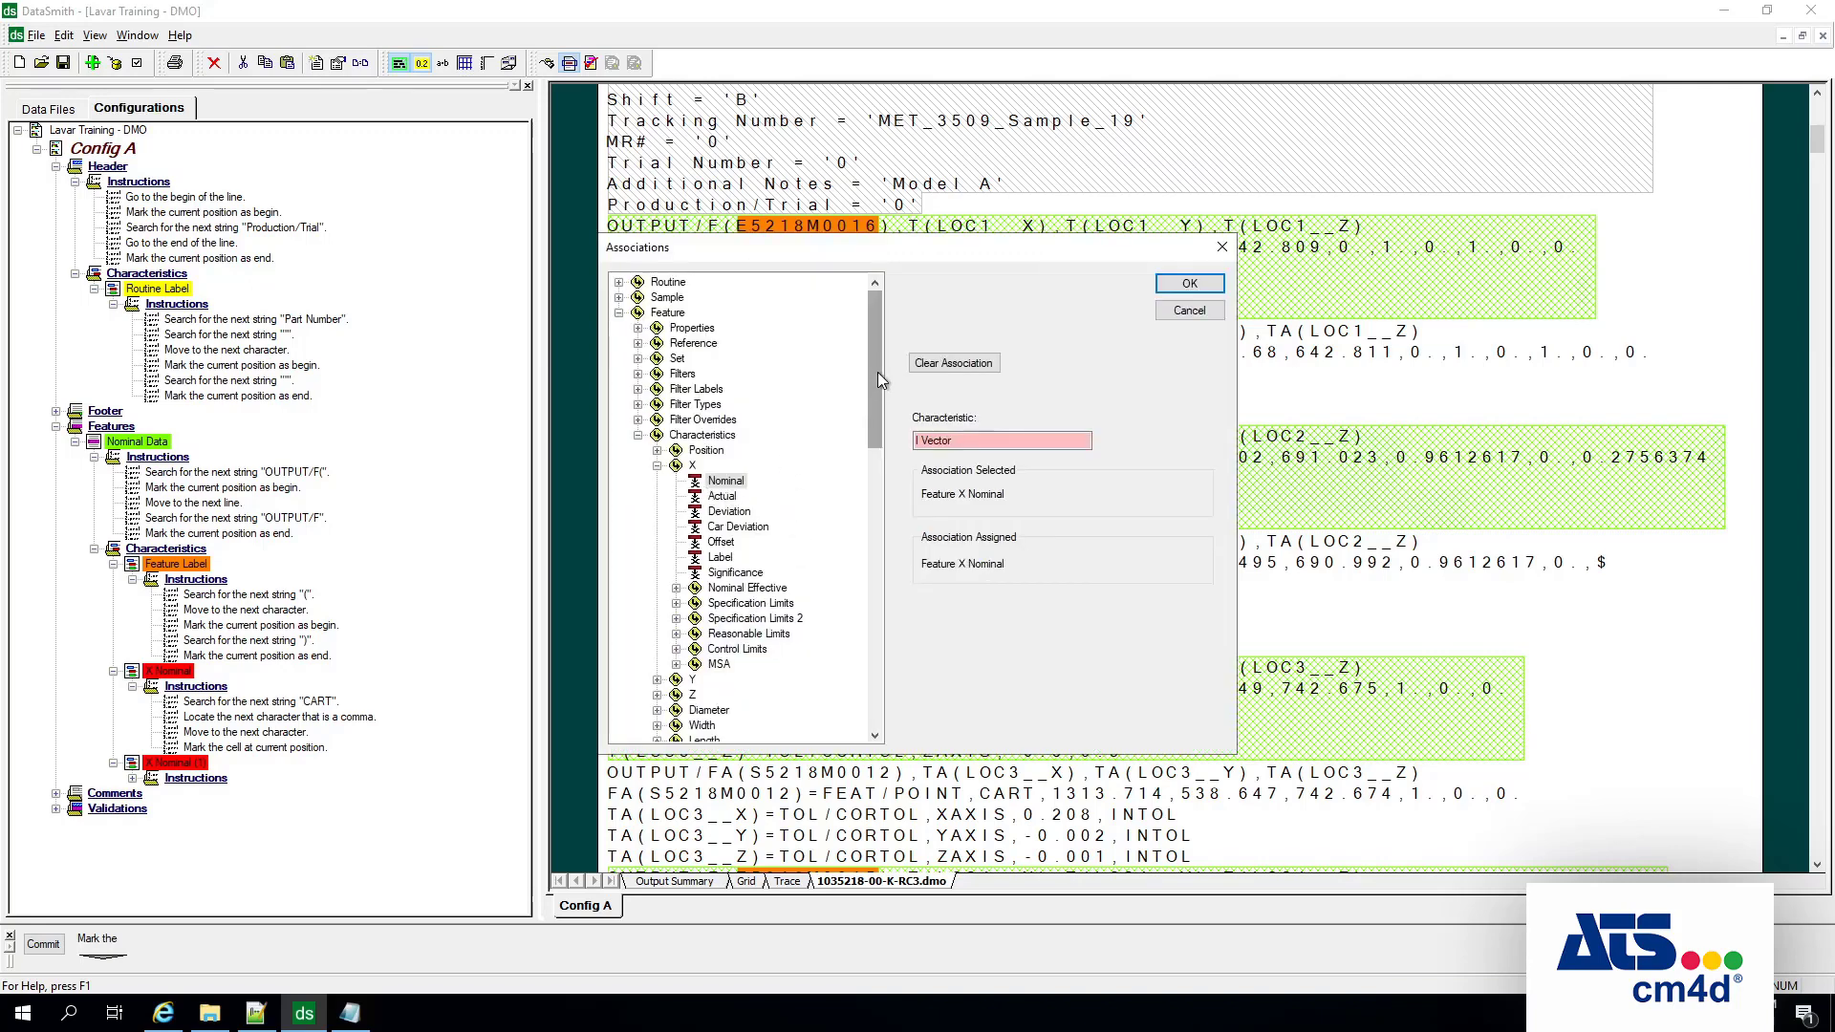
{"action": "left_click_drag", "start_coordinate": [878, 381], "coordinate": [880, 526]}
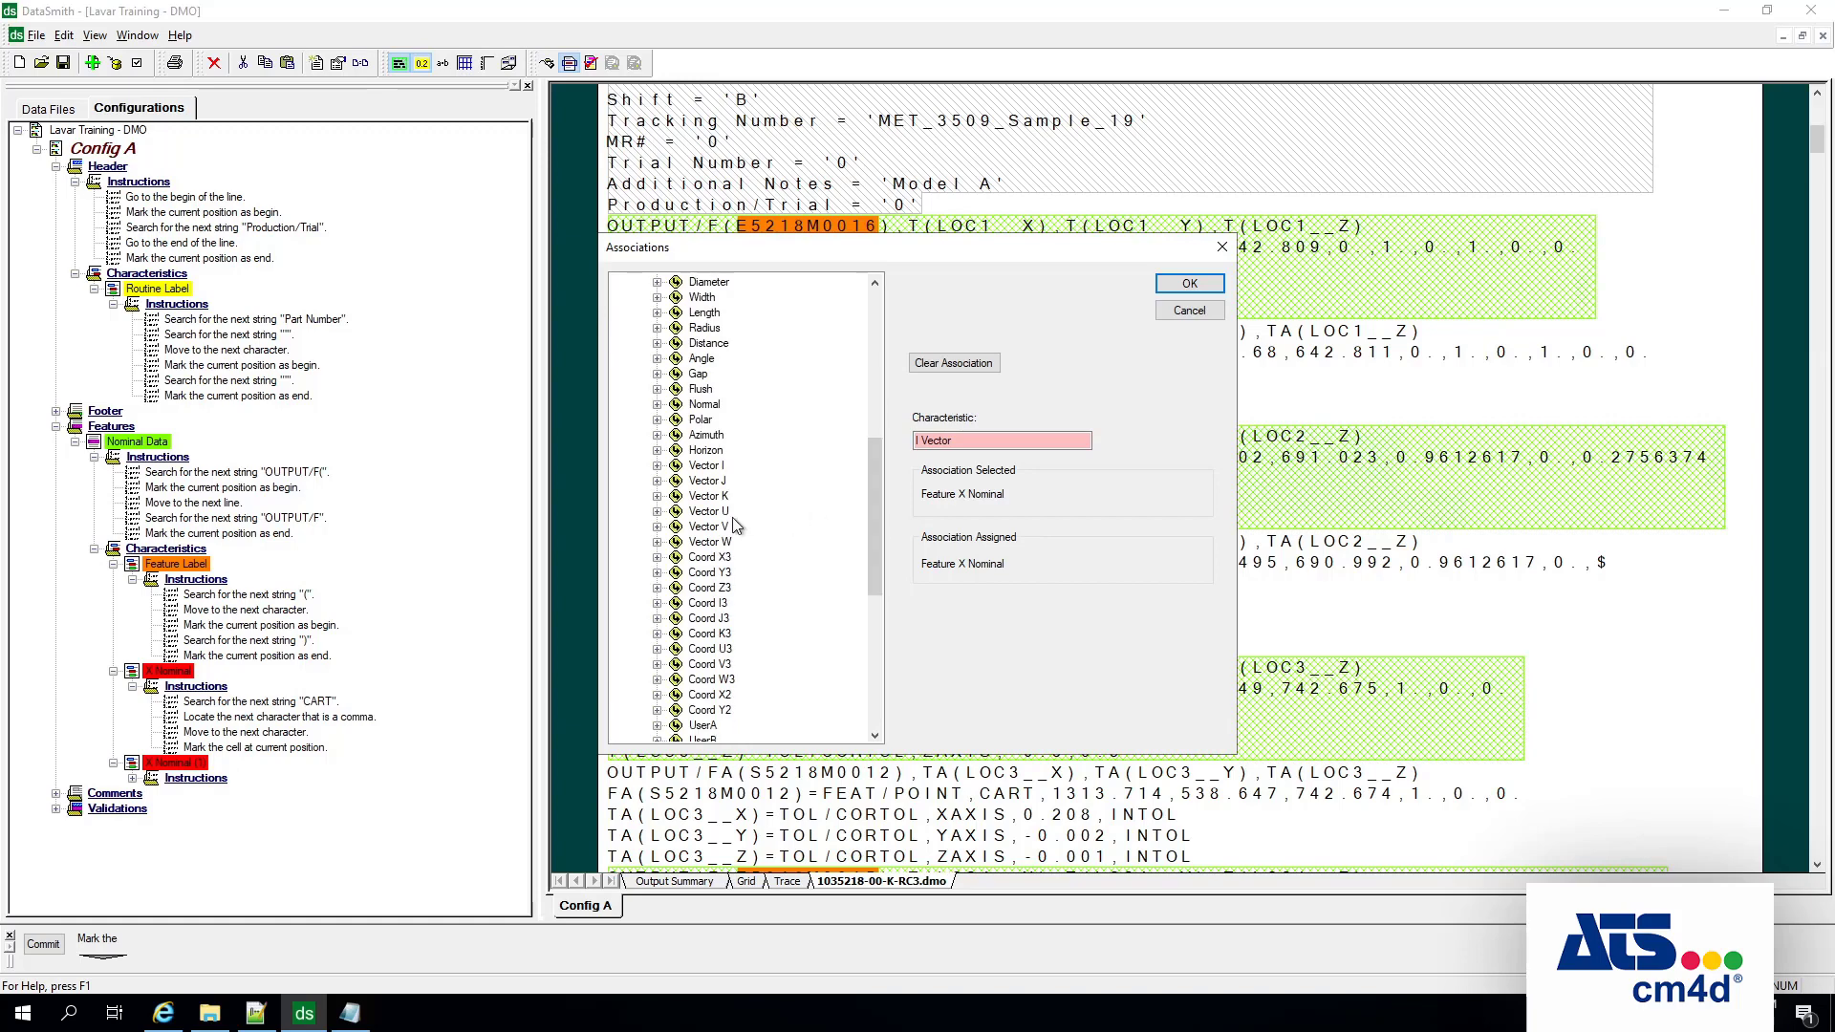
{"action": "left_click", "coordinate": [674, 467]}
{"action": "left_click", "coordinate": [656, 467]}
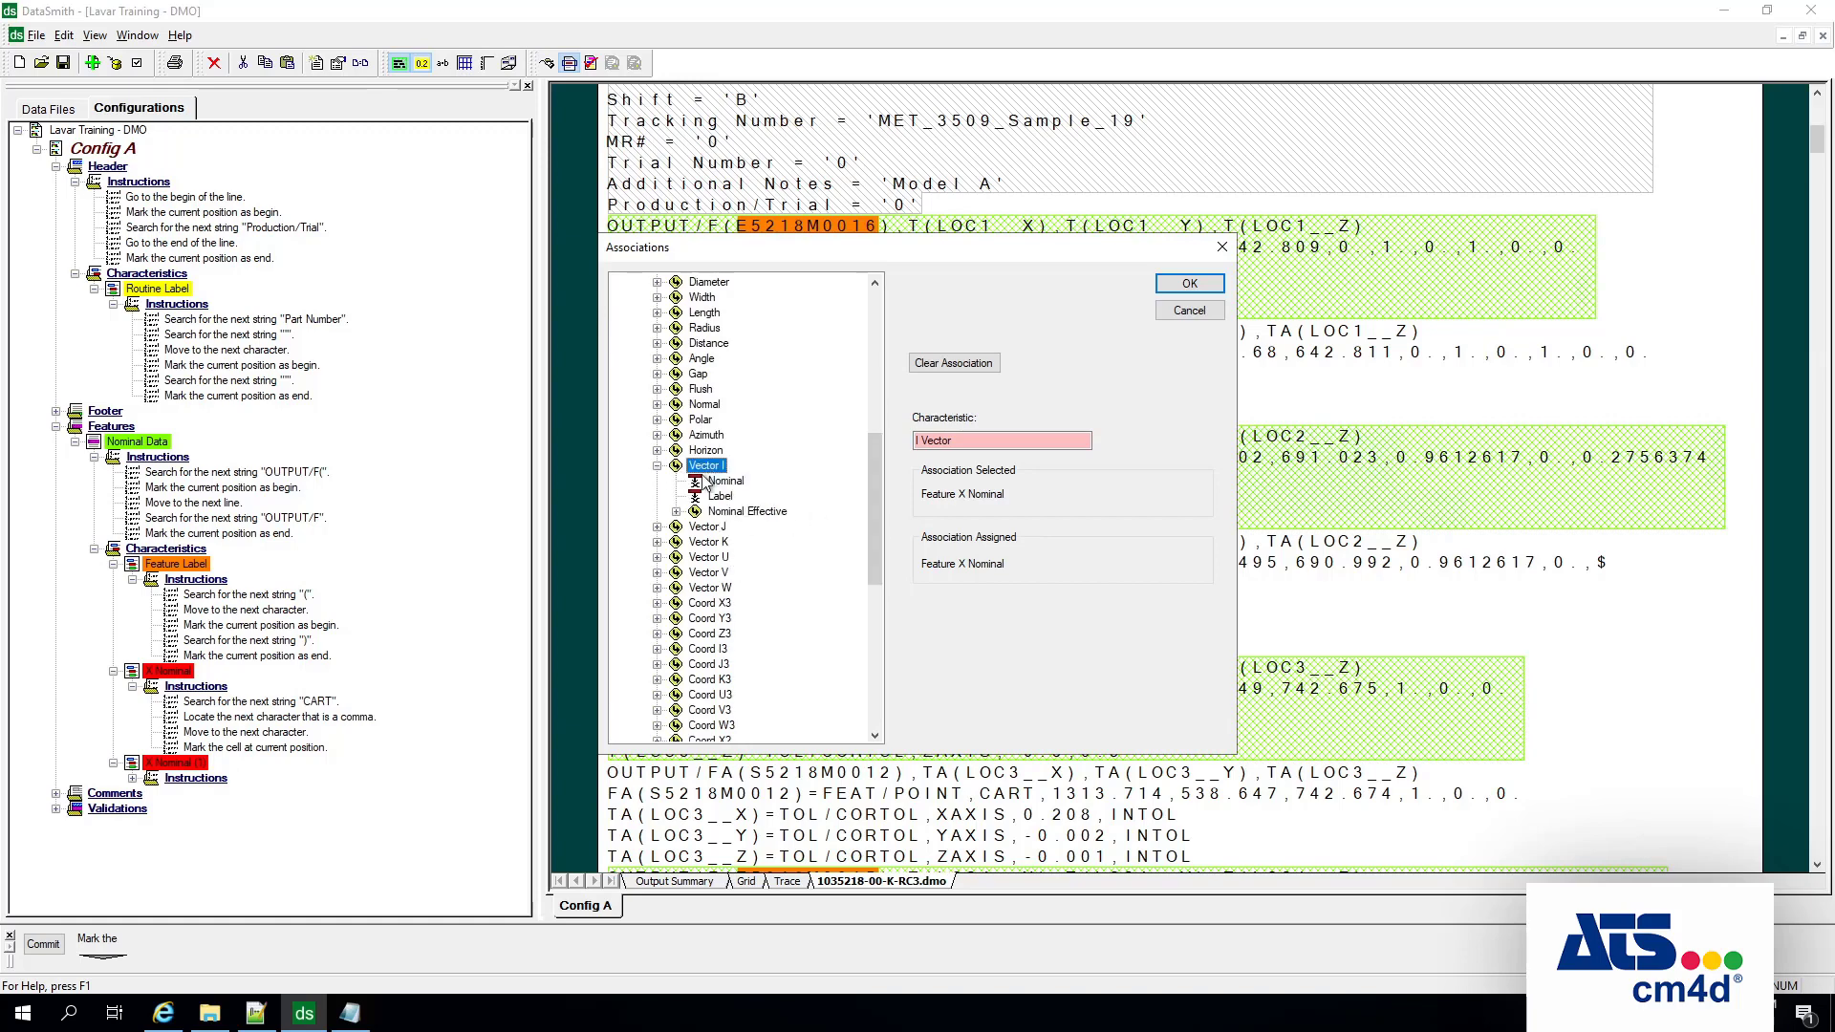
{"action": "left_click", "coordinate": [712, 482]}
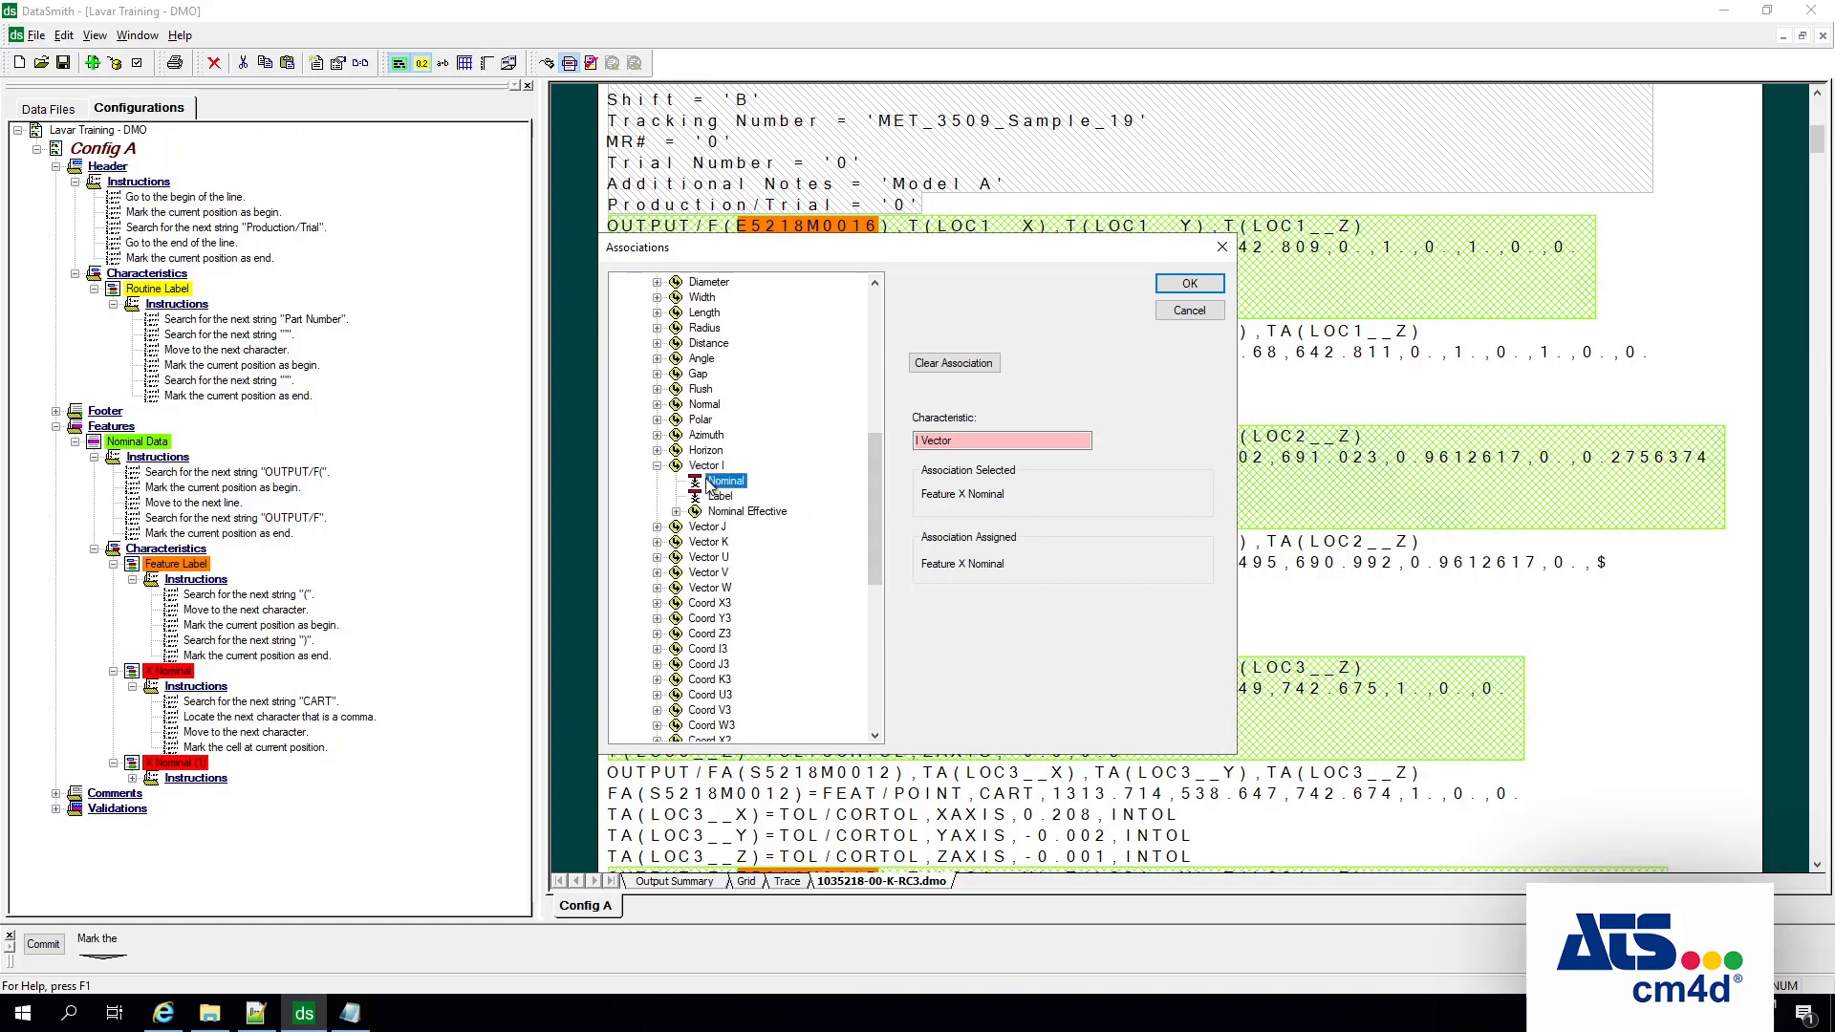
{"action": "left_click", "coordinate": [1190, 284]}
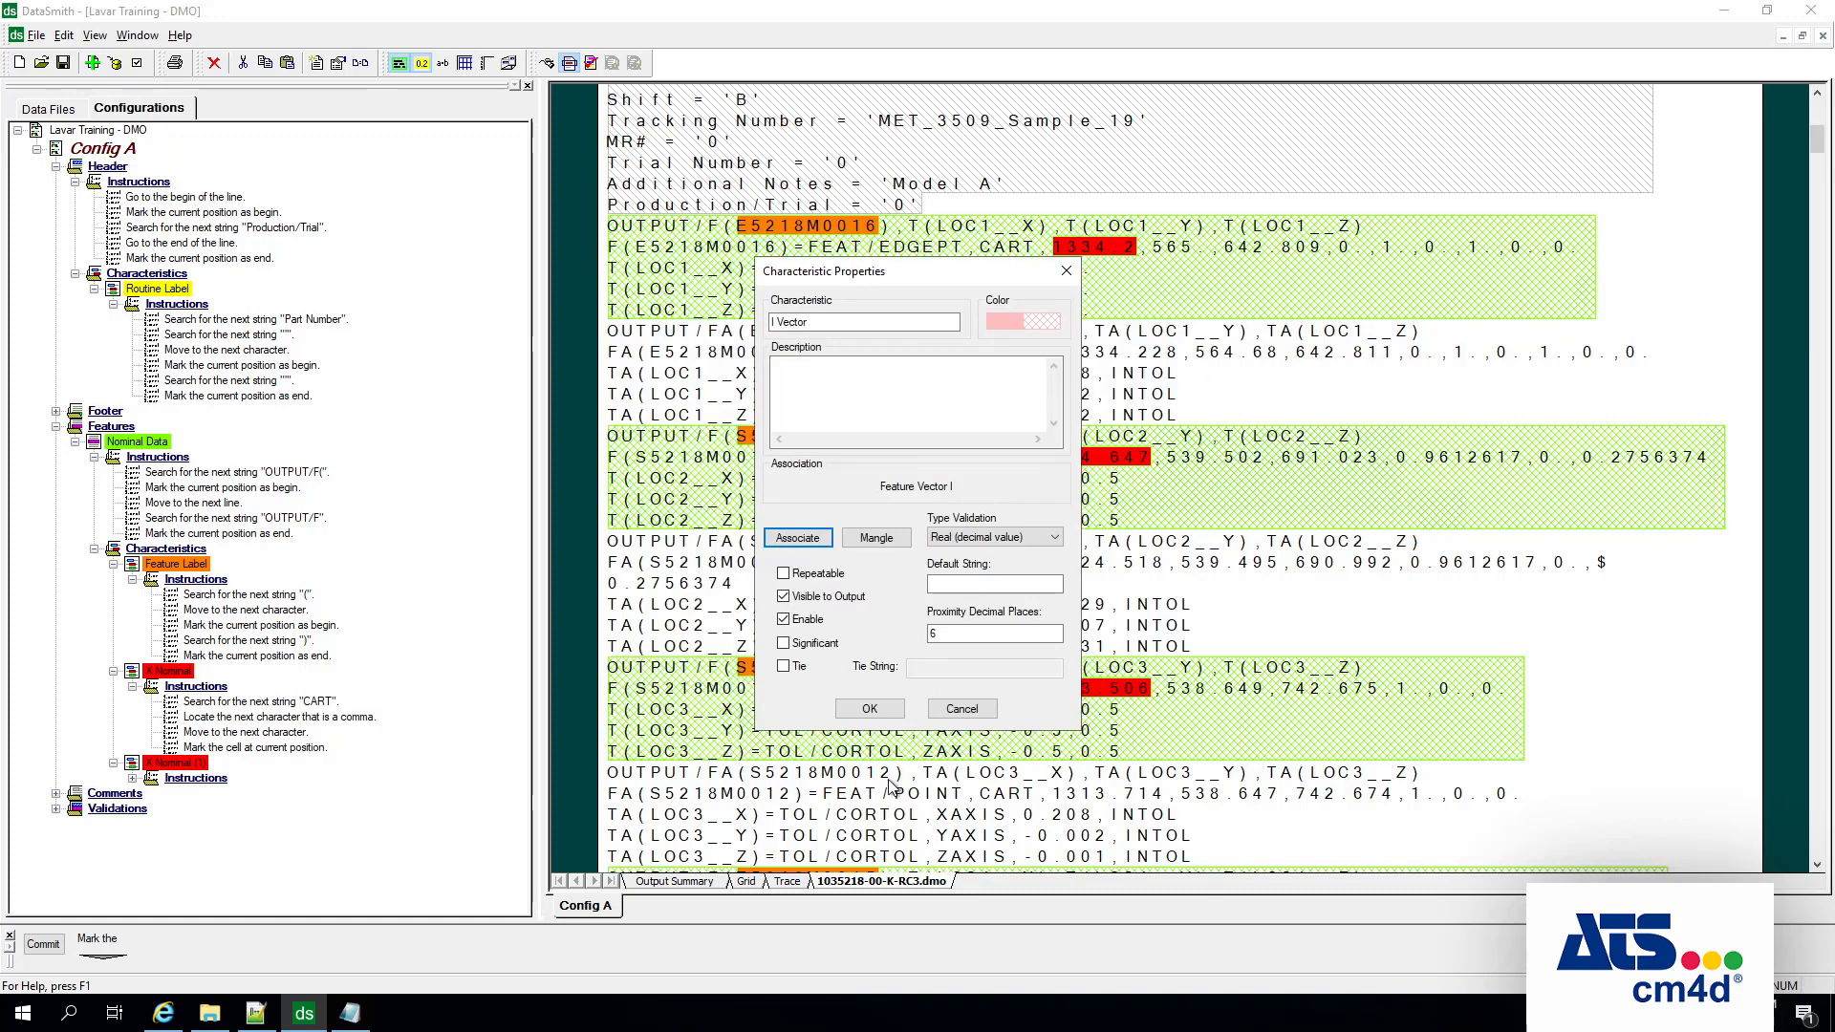
{"action": "left_click", "coordinate": [892, 709]}
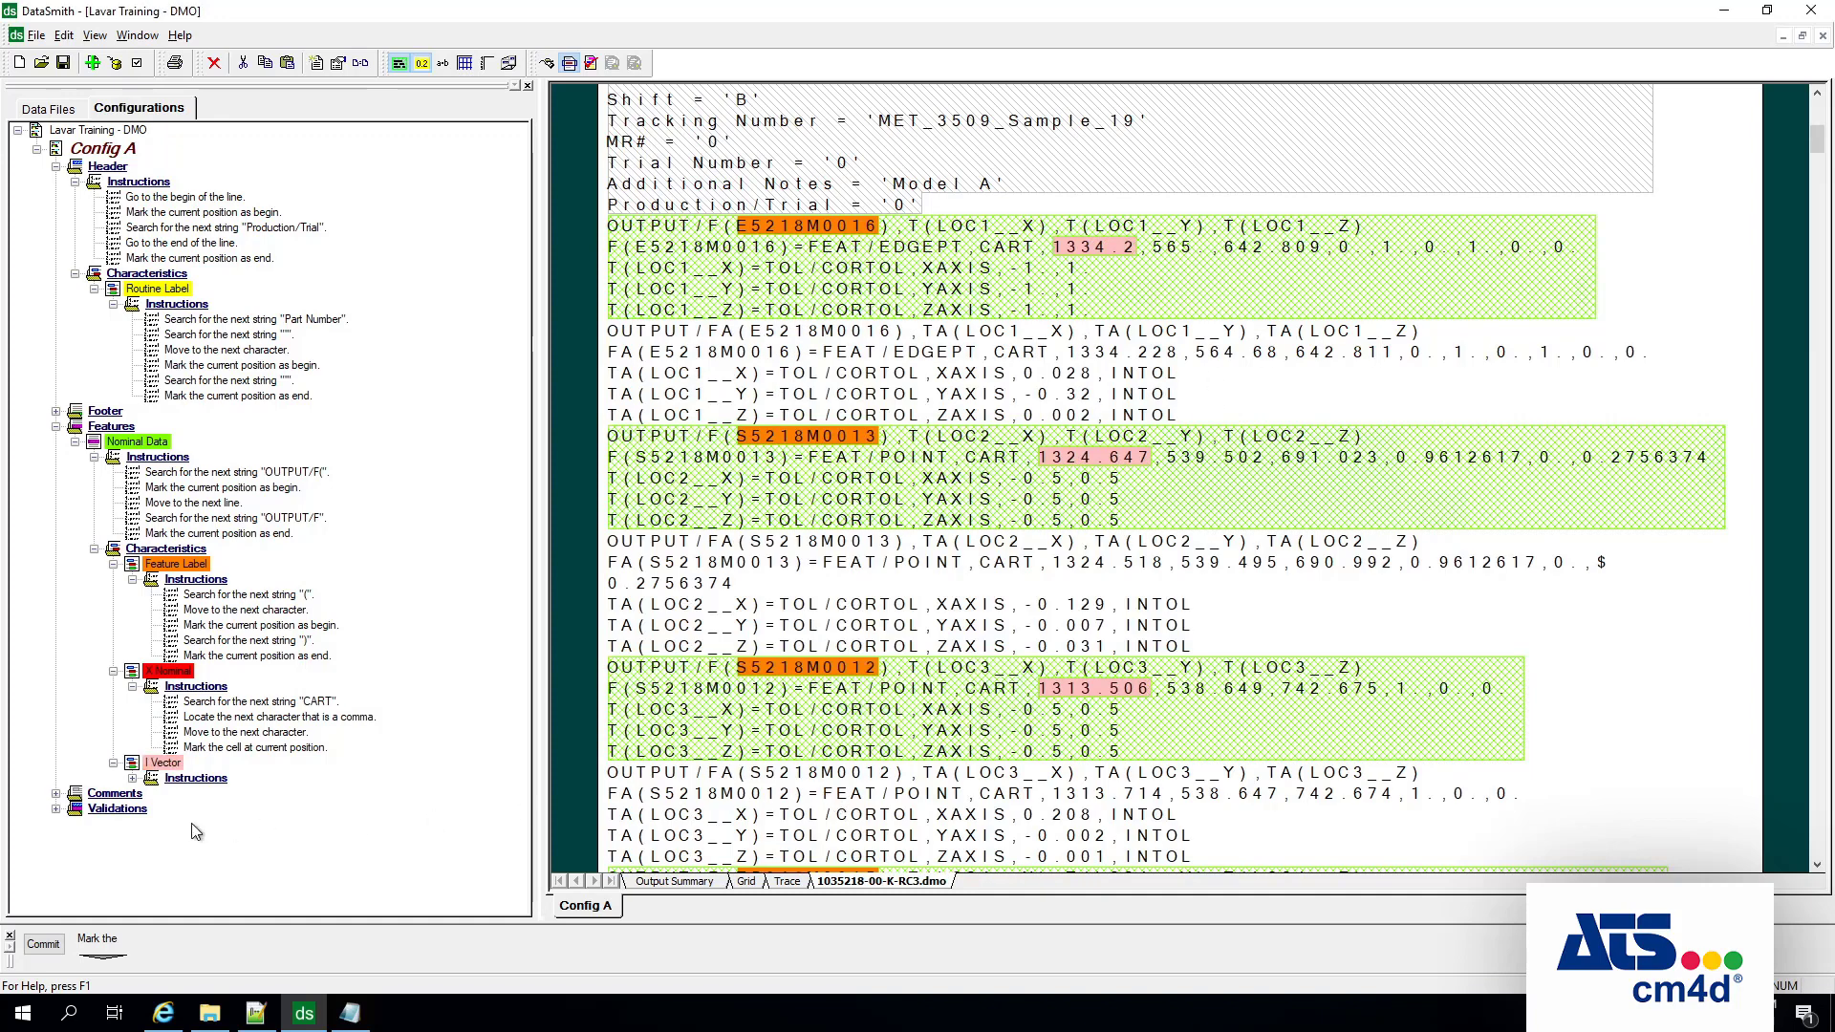
Step: Set I Vector's instruction that locates the next comma to repeat 4 times and commit the change
{"action": "left_click", "coordinate": [133, 779]}
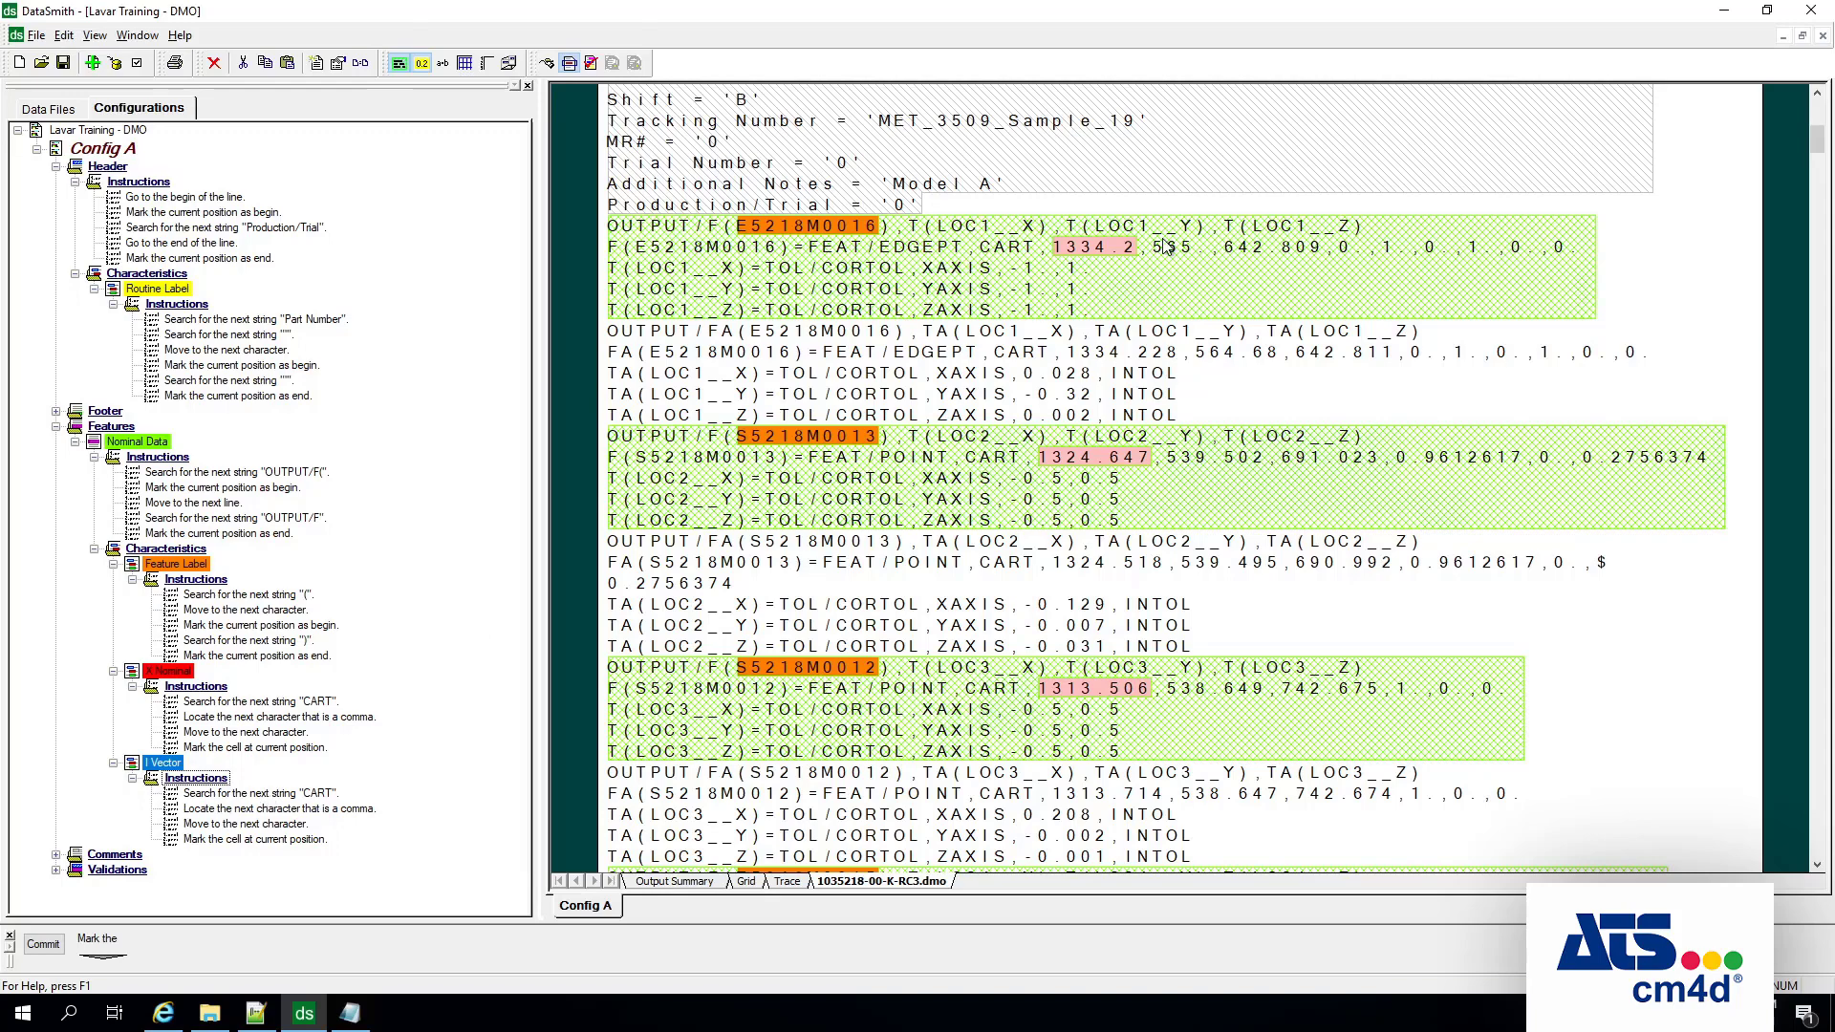
{"action": "left_click", "coordinate": [220, 780]}
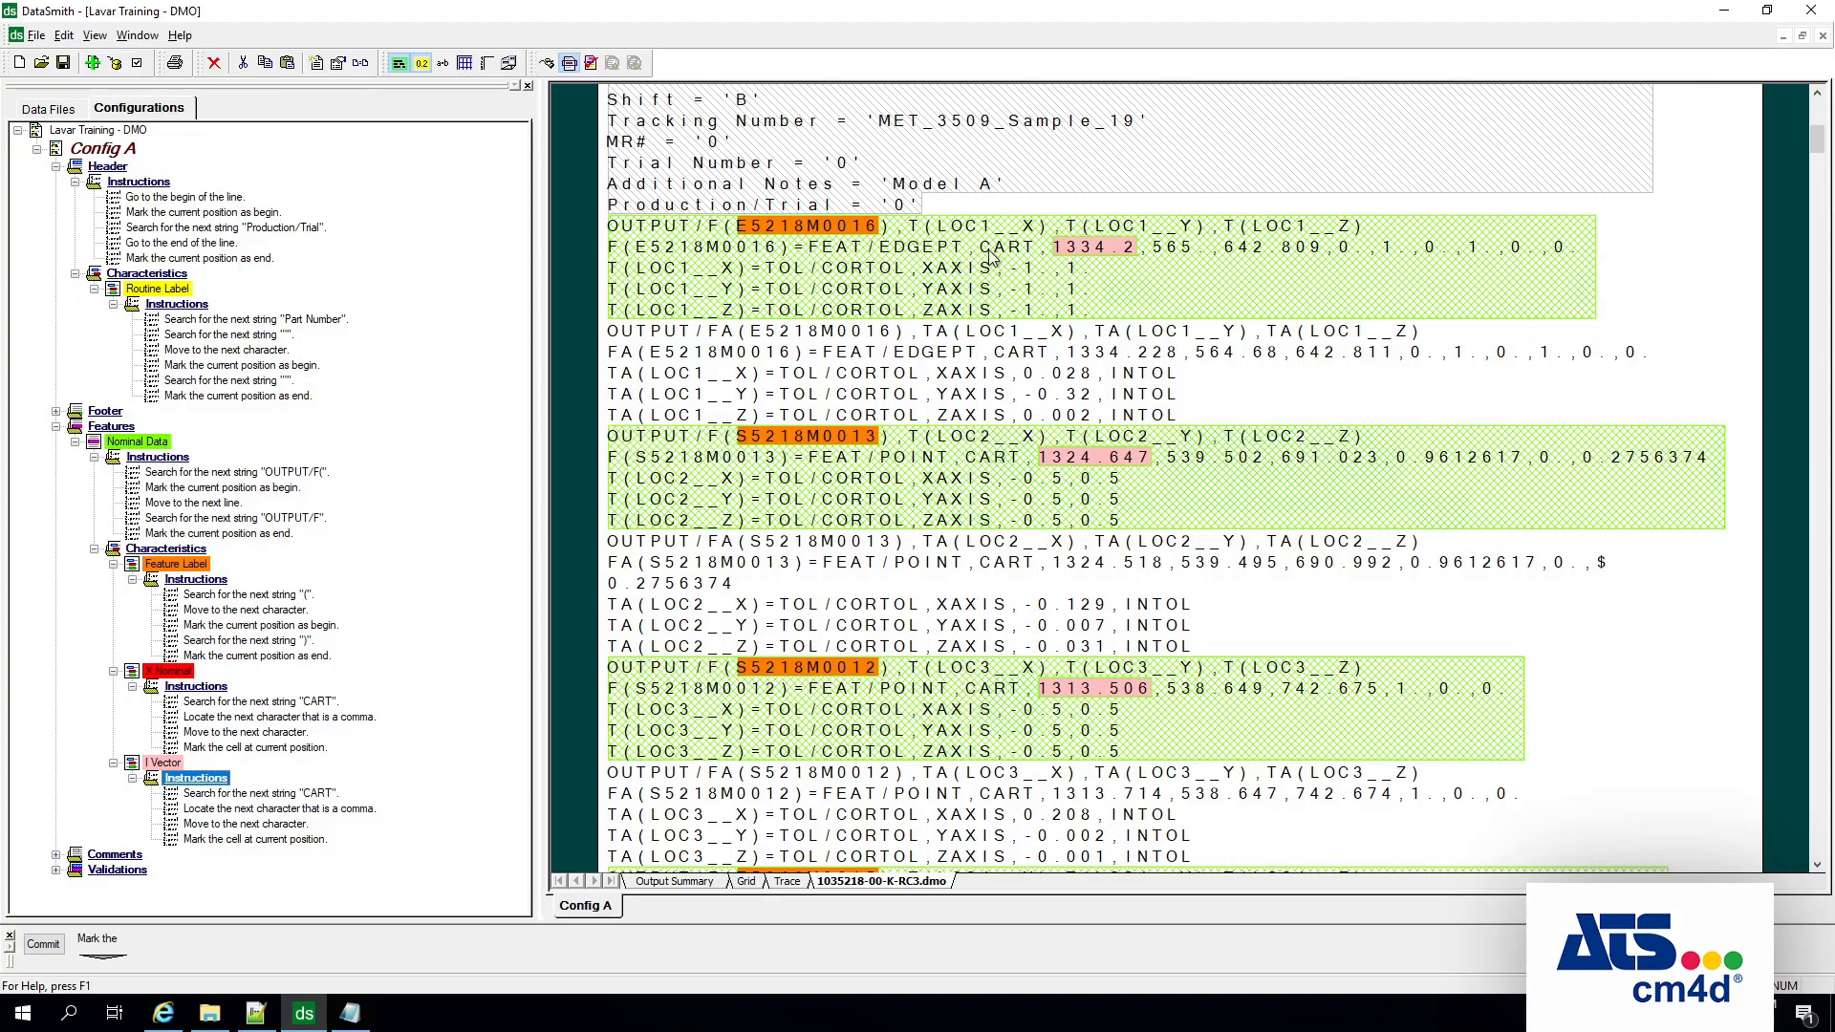
{"action": "left_click", "coordinate": [287, 795]}
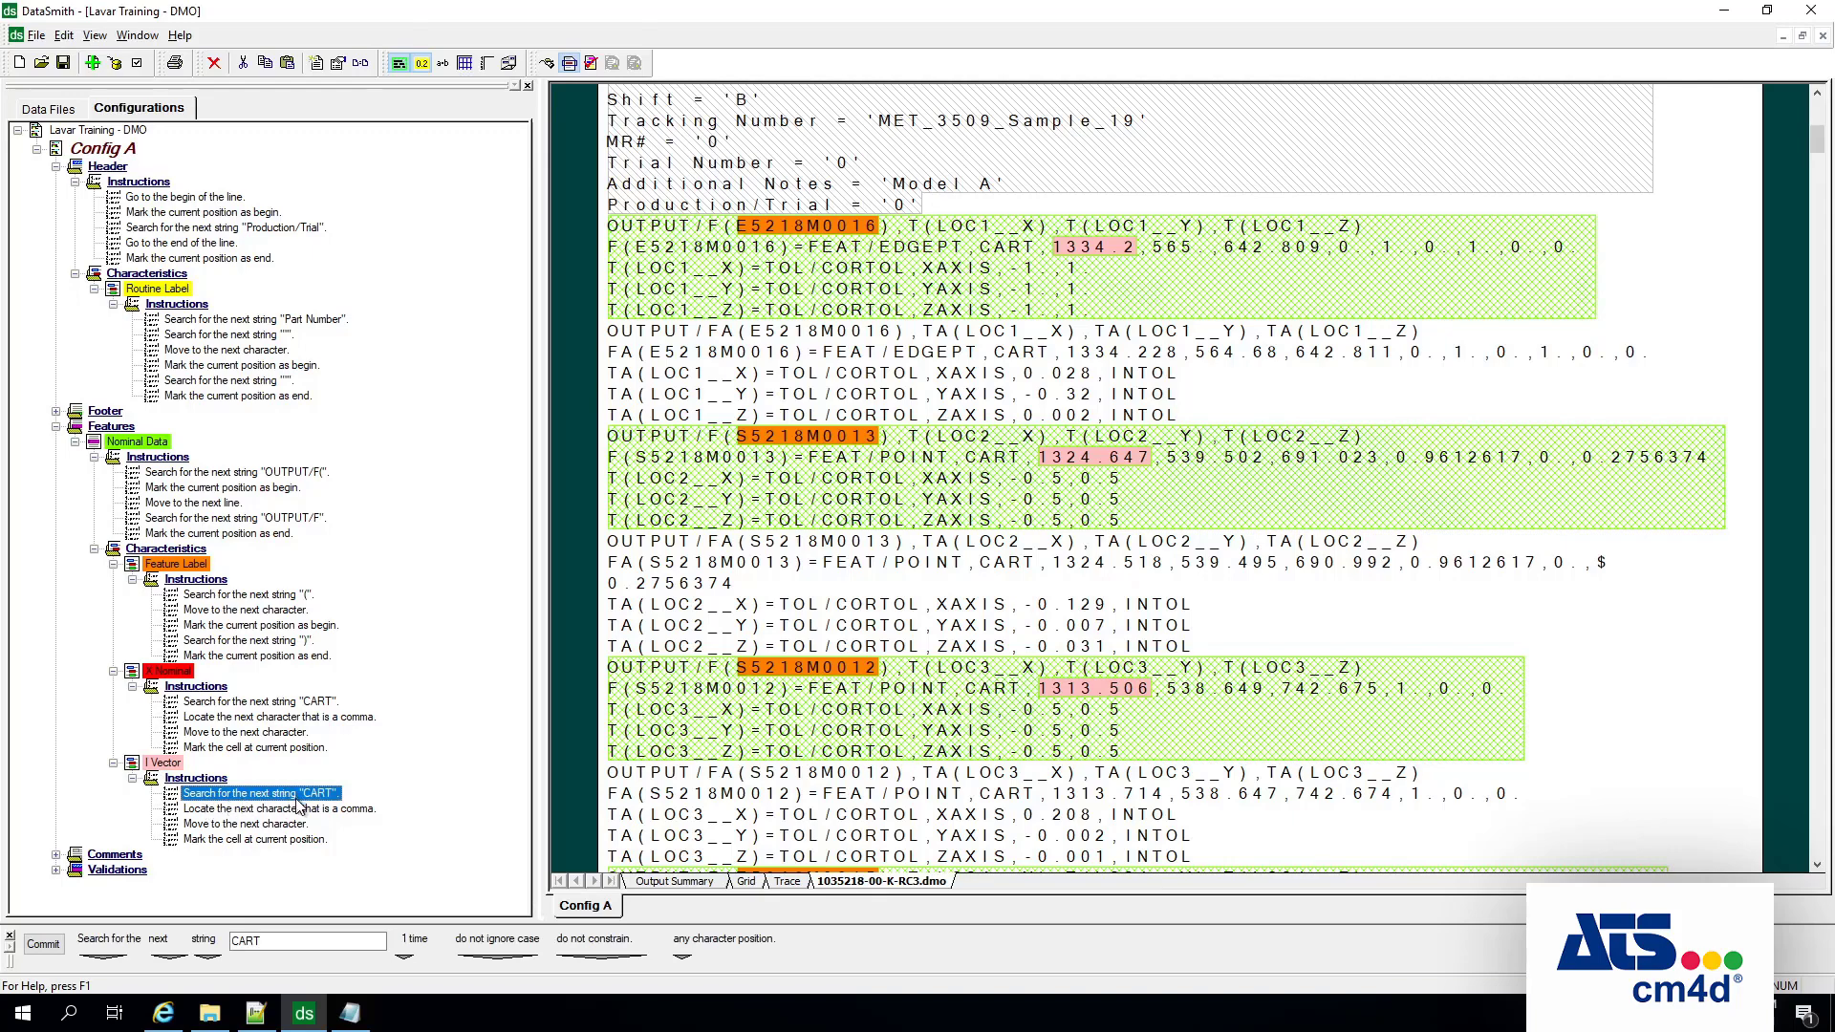
{"action": "left_click", "coordinate": [280, 811]}
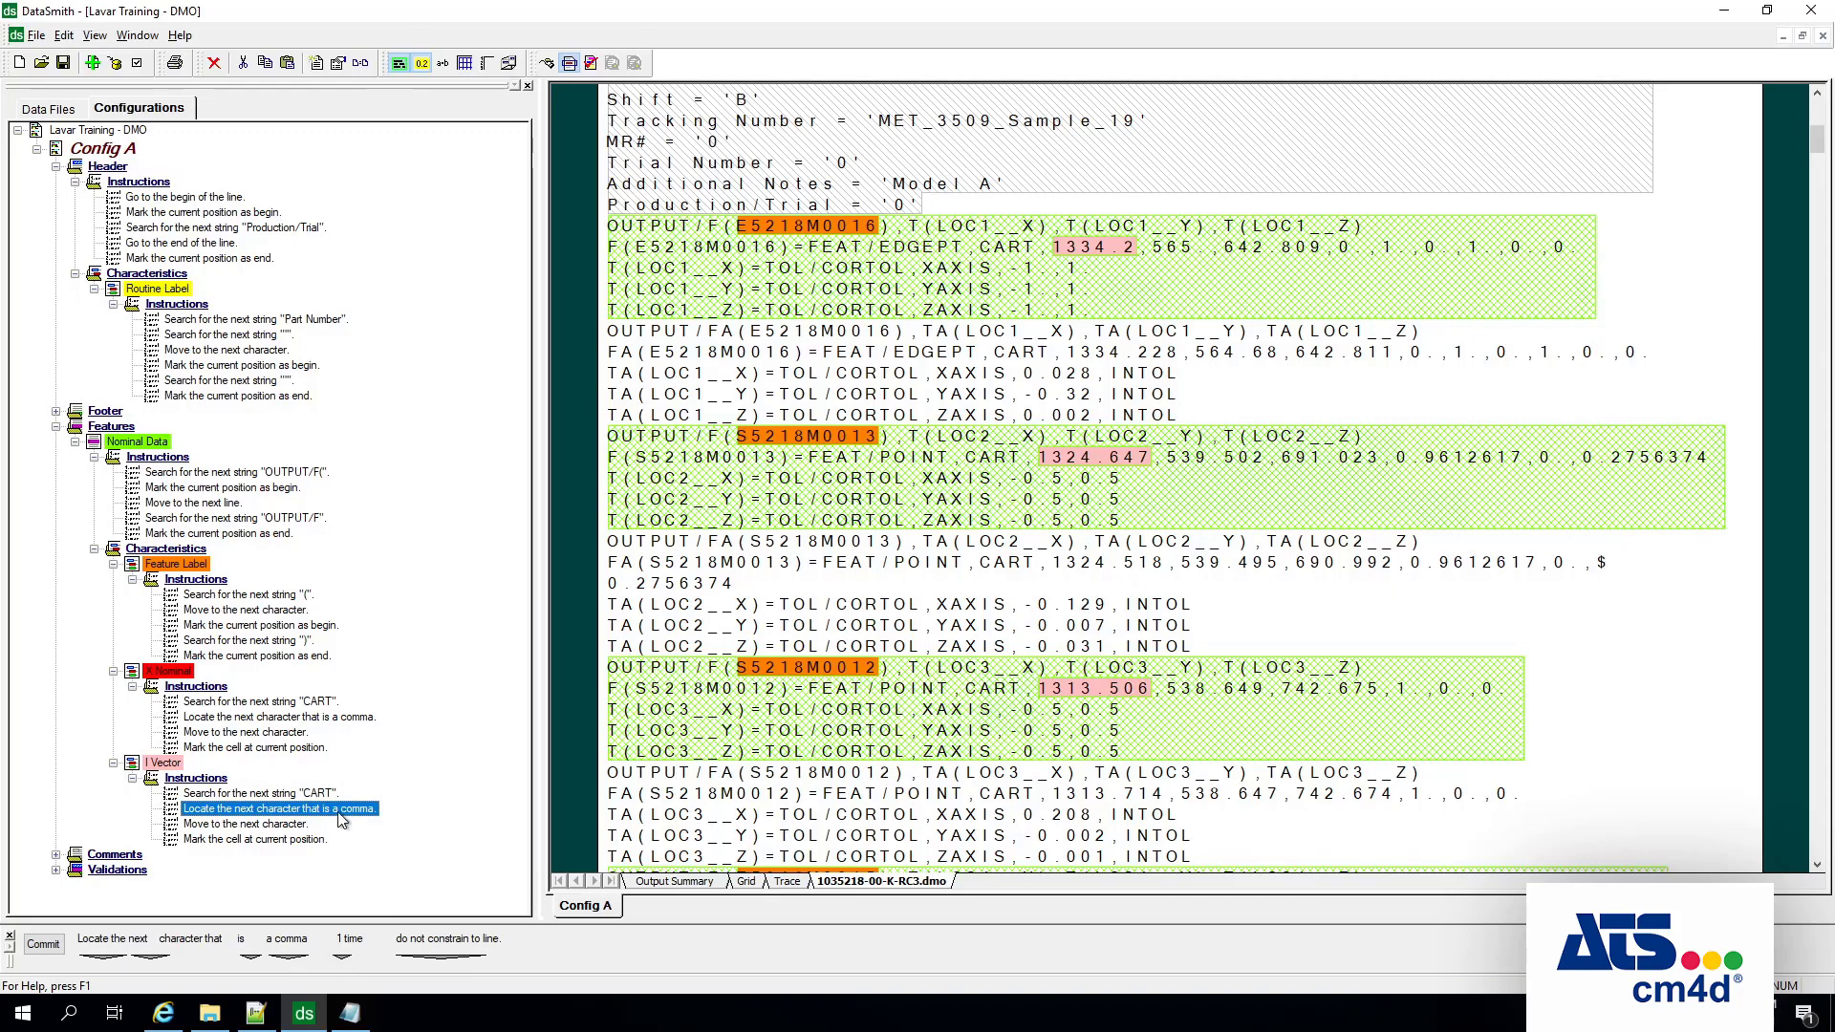
{"action": "left_click", "coordinate": [342, 957]}
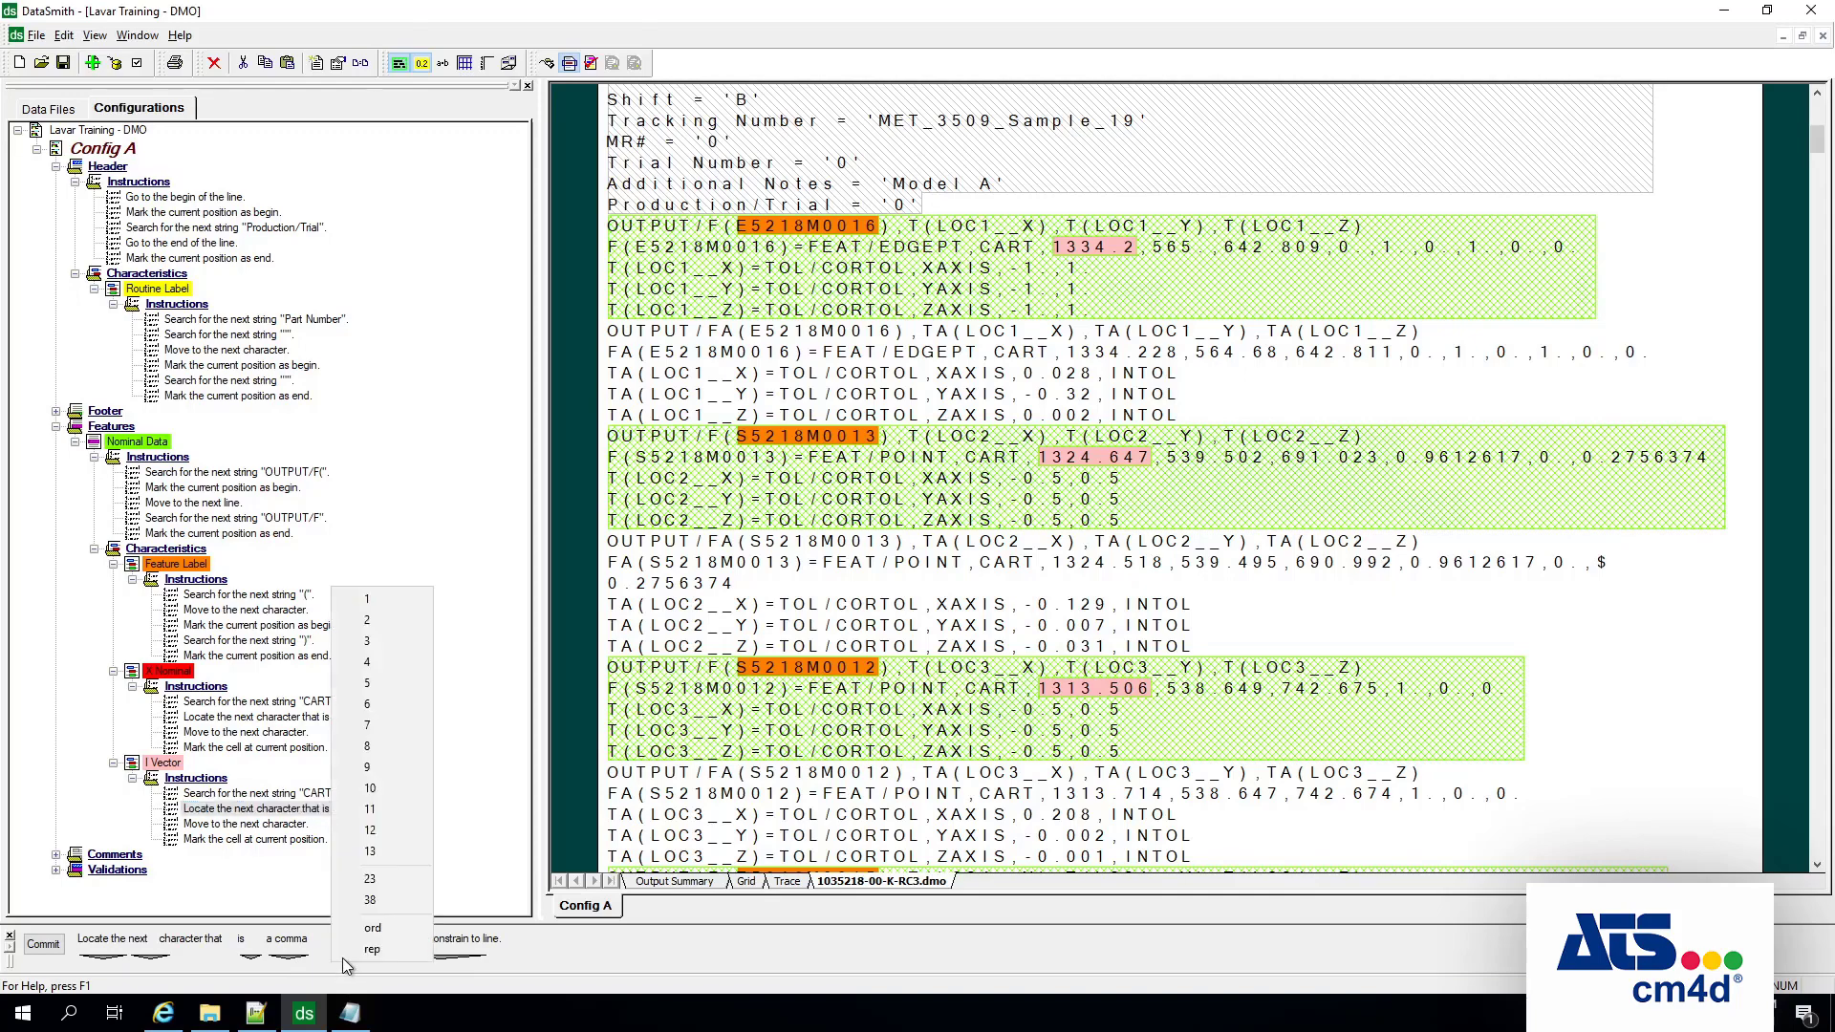
{"action": "left_click", "coordinate": [384, 662]}
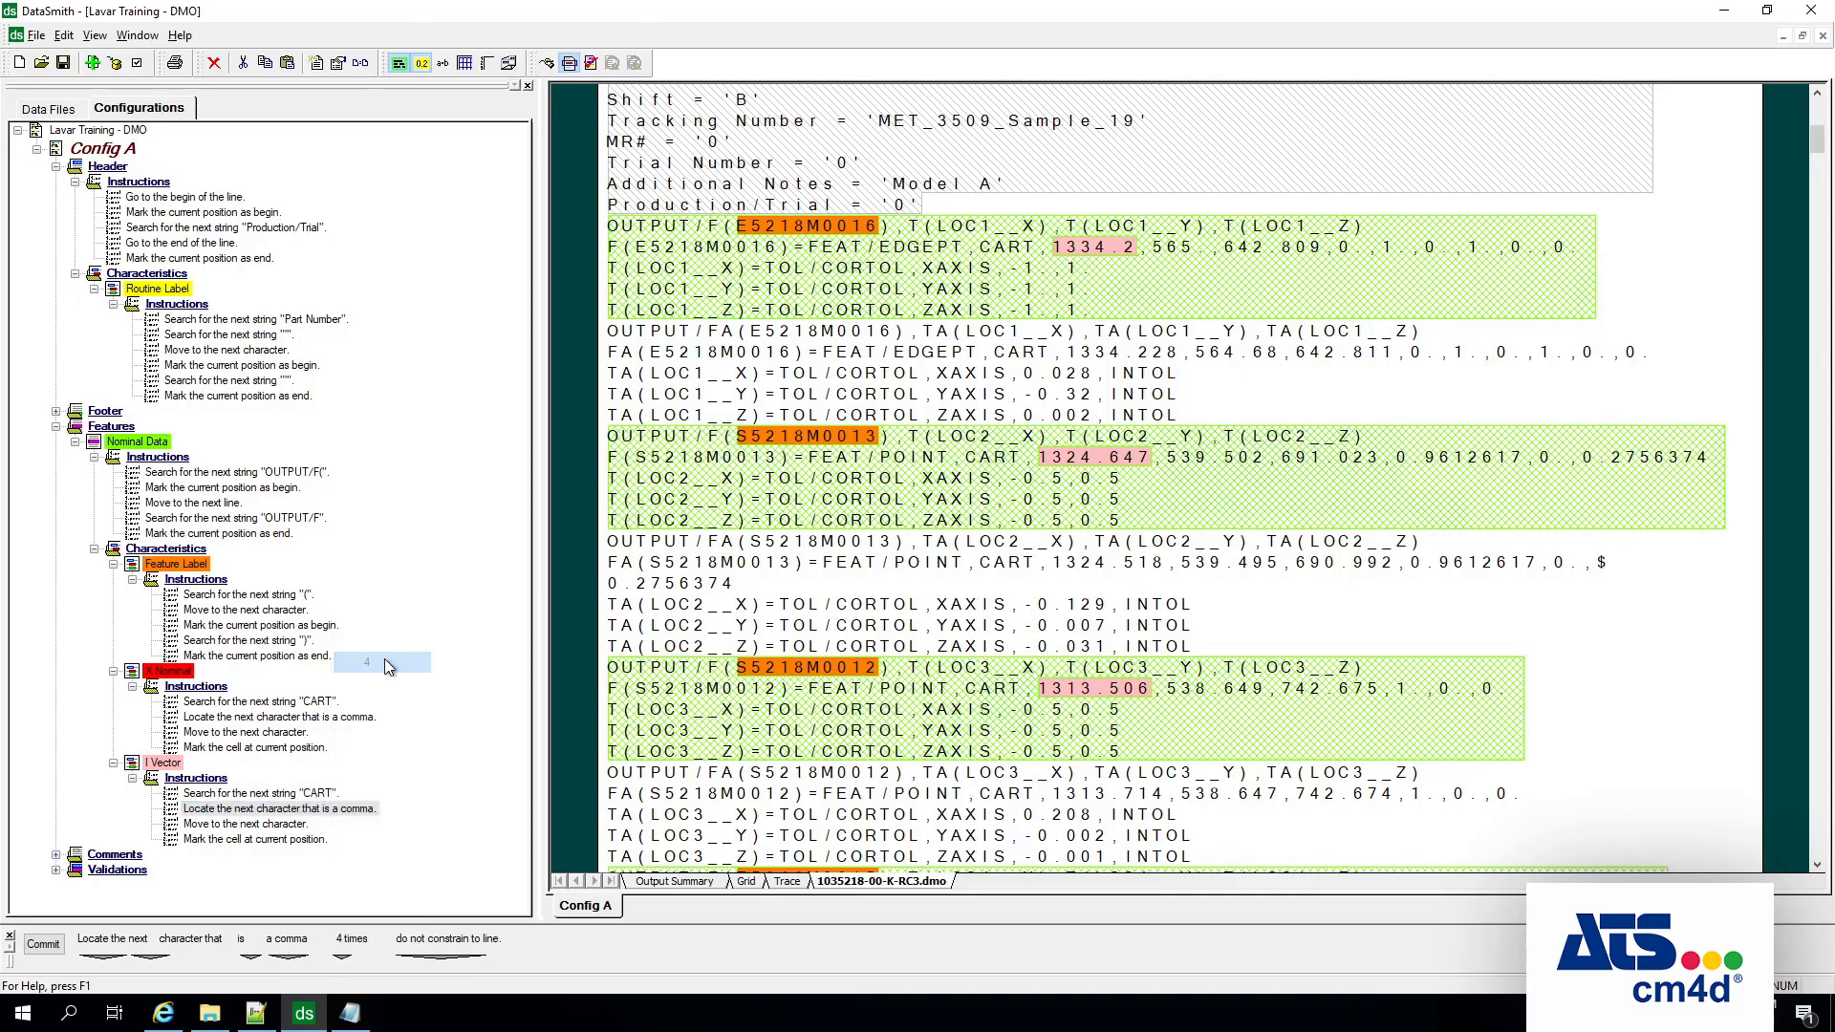
{"action": "left_click", "coordinate": [55, 947]}
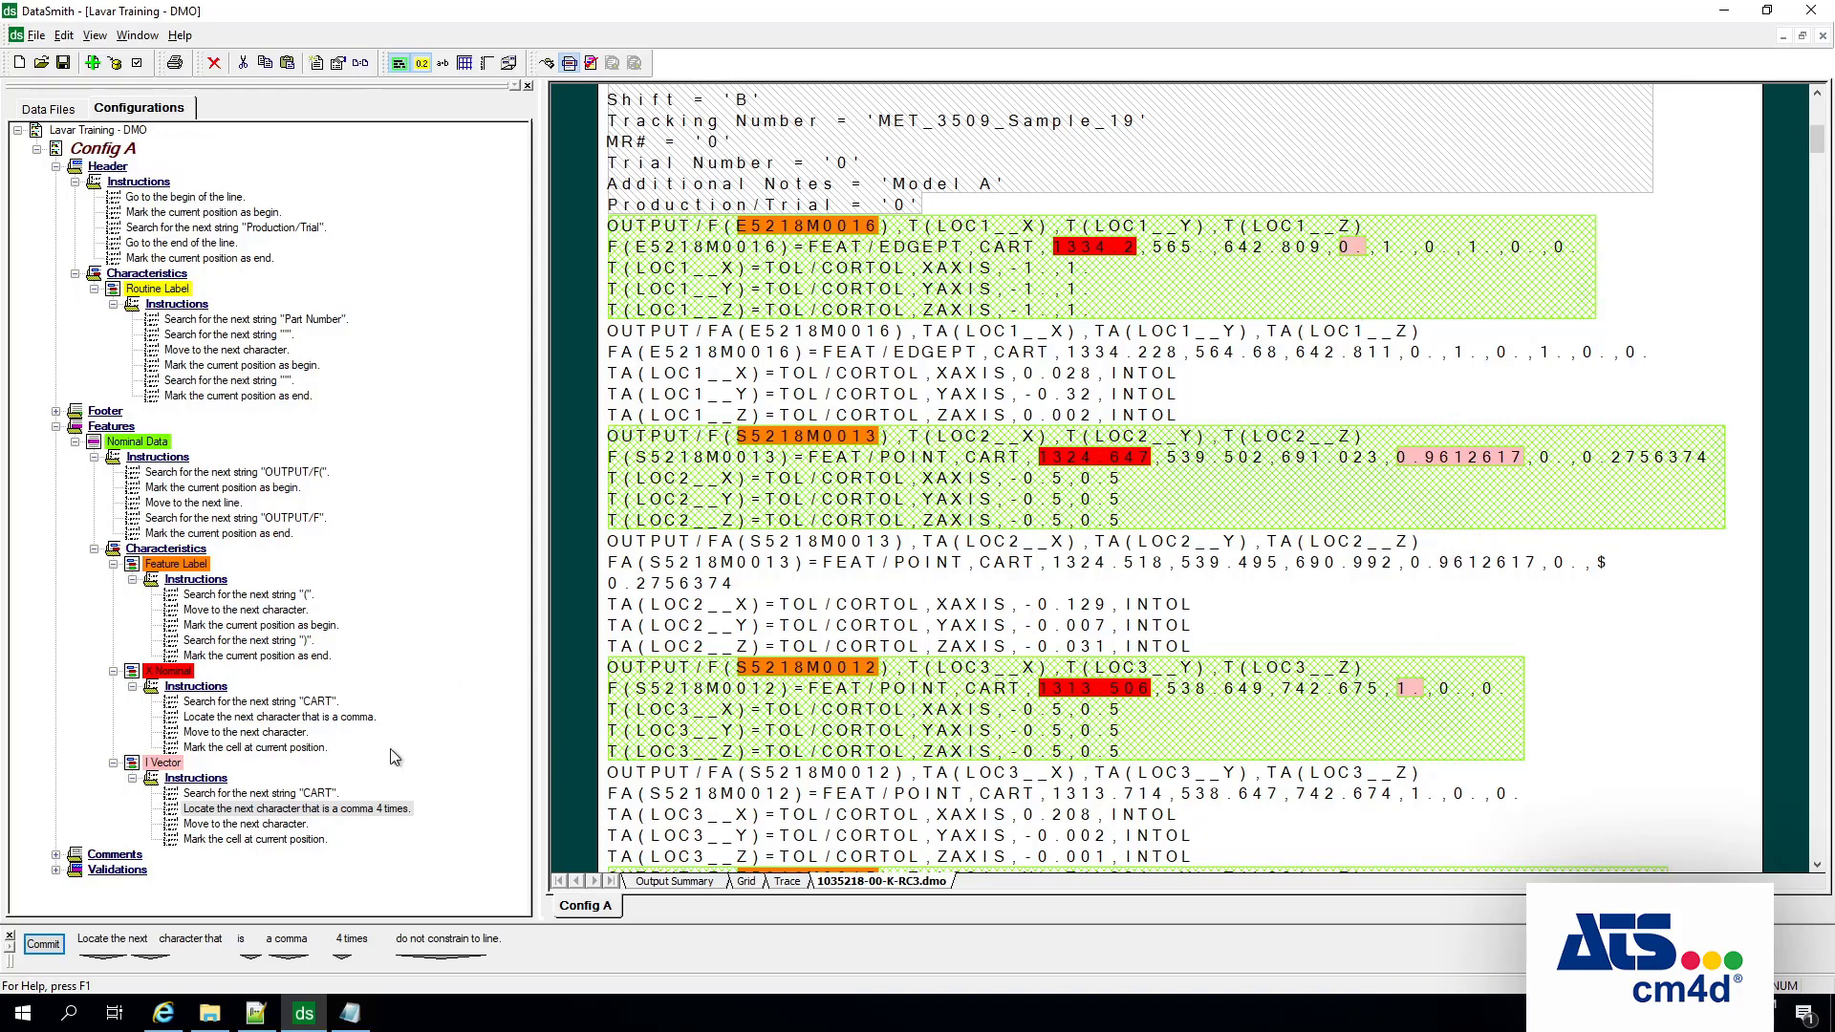
{"action": "left_click", "coordinate": [175, 762]}
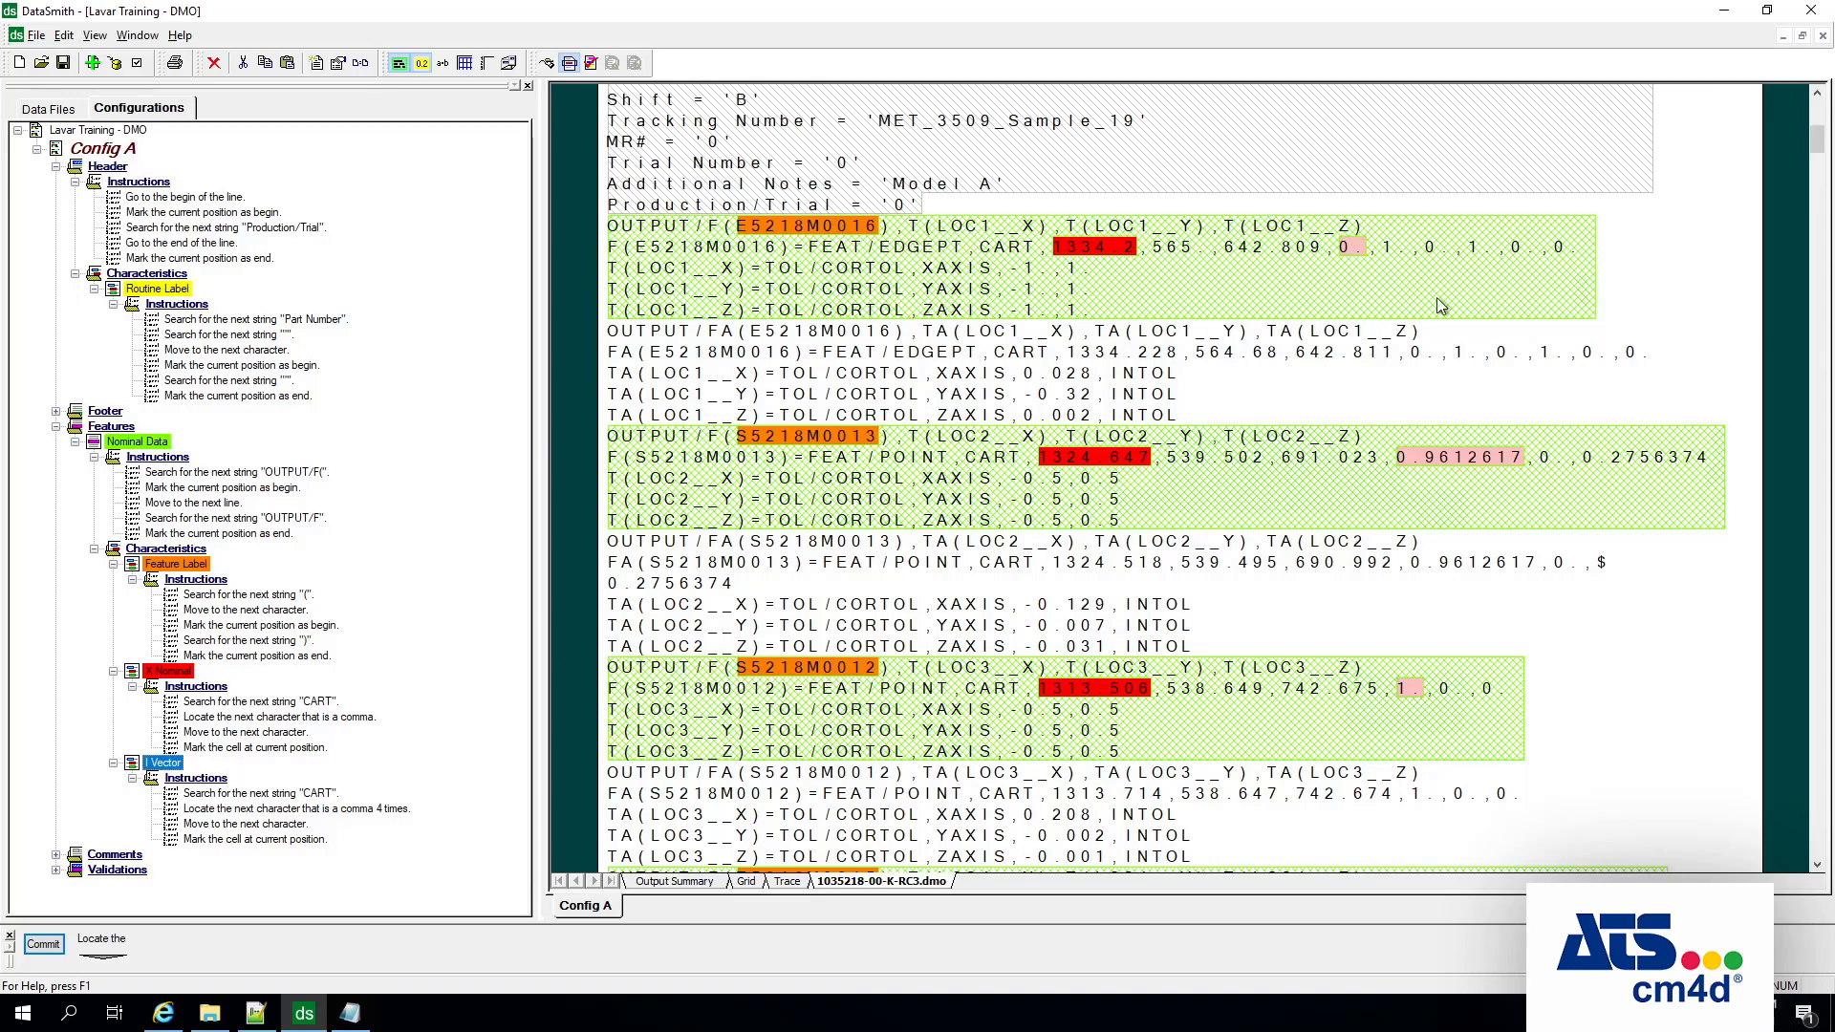
Step: Duplicate the I Vector characteristic and rename the copy as X Upper Tol
{"action": "right_click", "coordinate": [161, 769]}
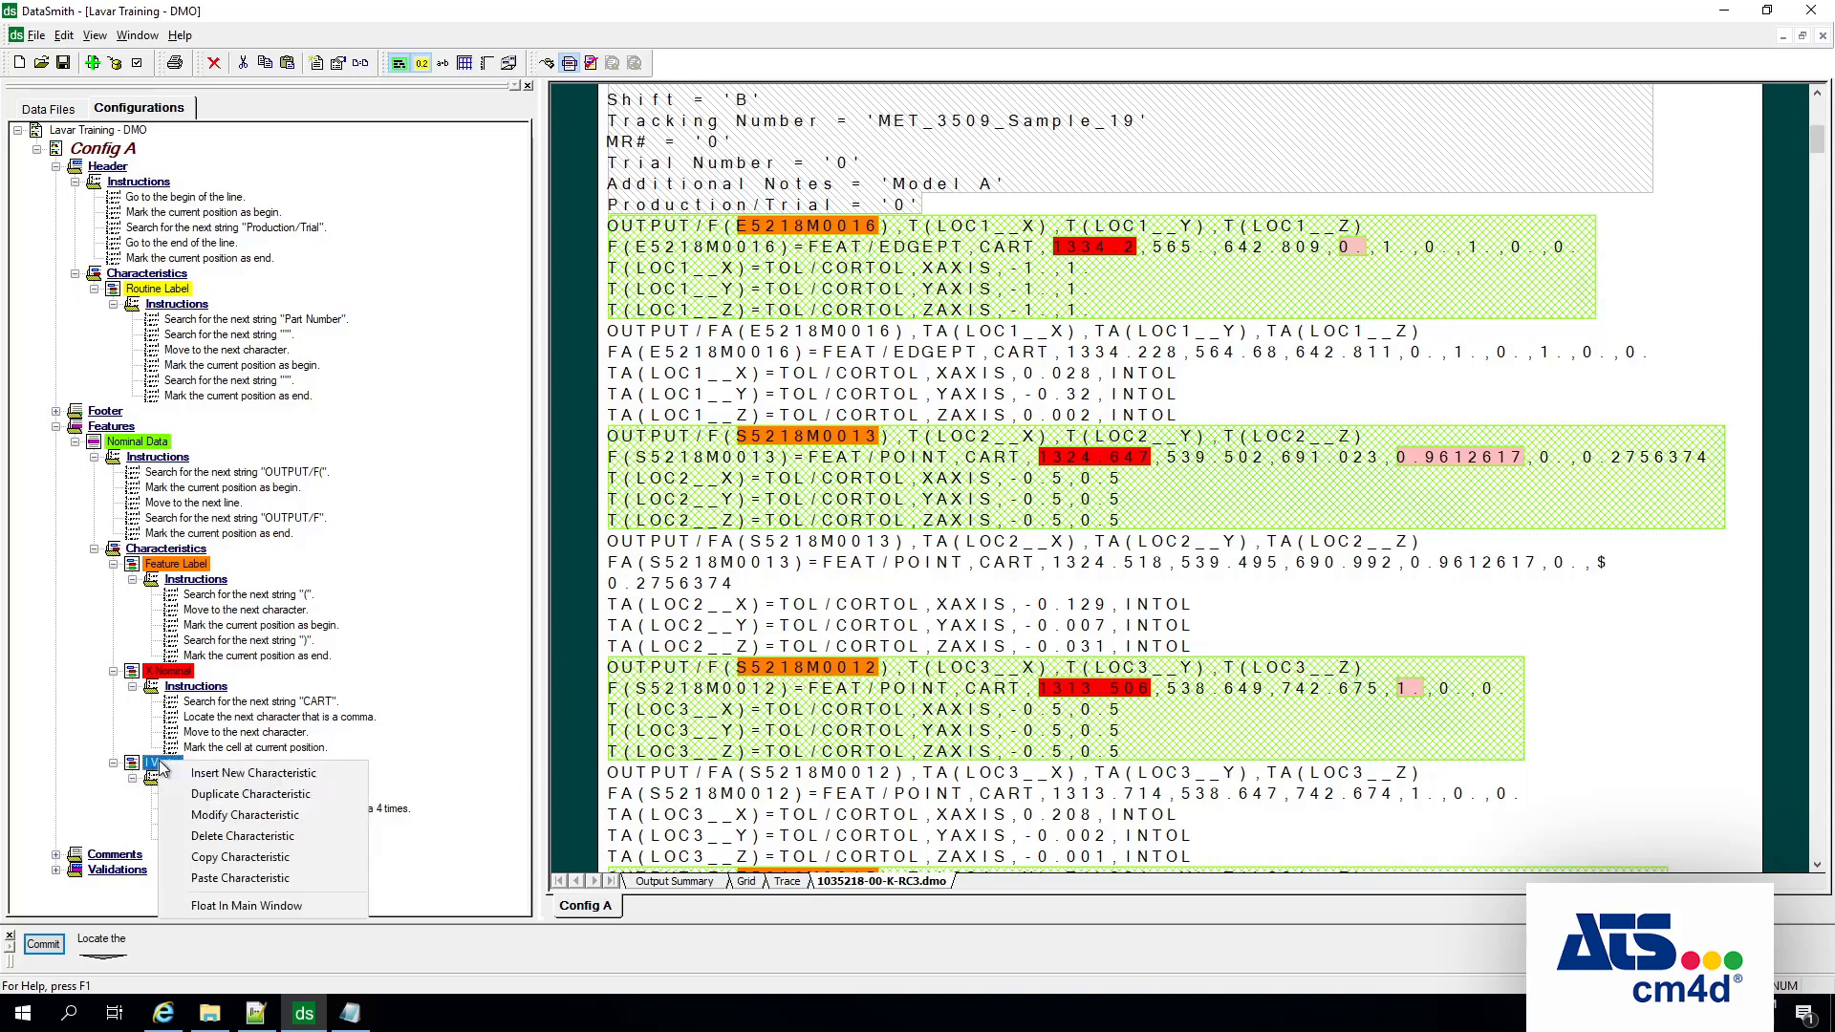
{"action": "left_click", "coordinate": [239, 795]}
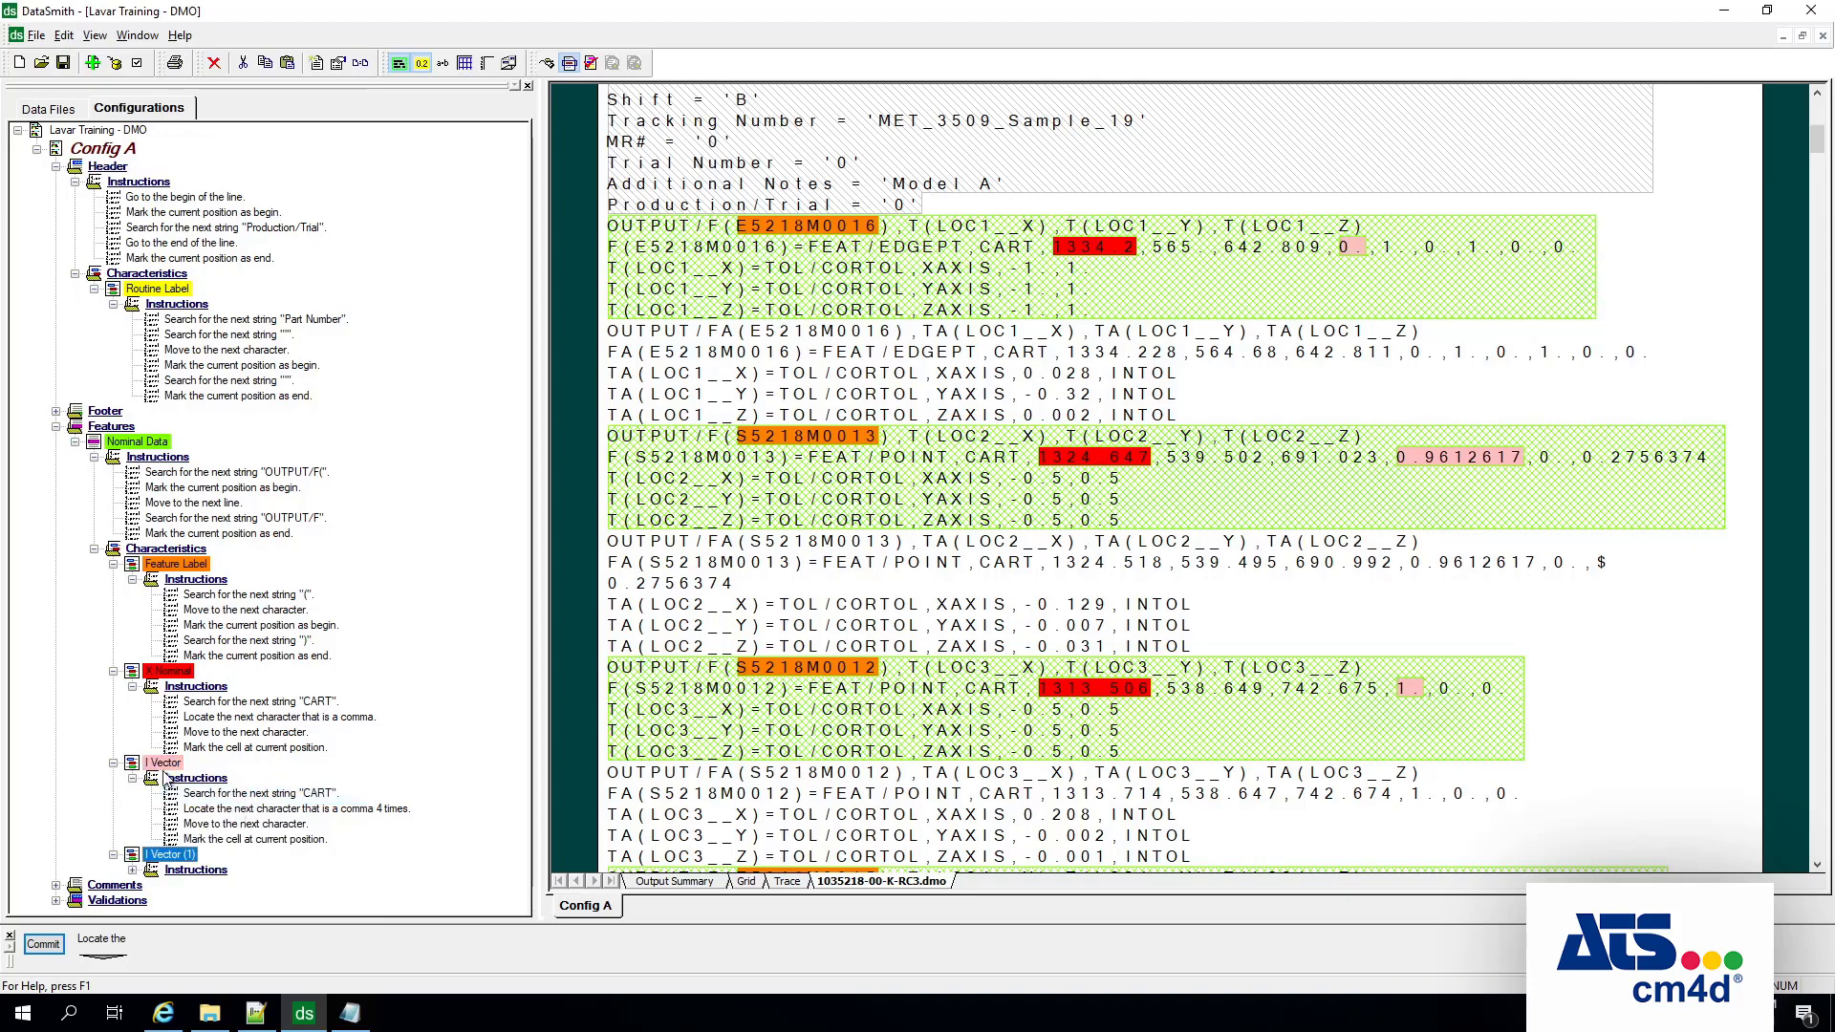
{"action": "right_click", "coordinate": [172, 858]}
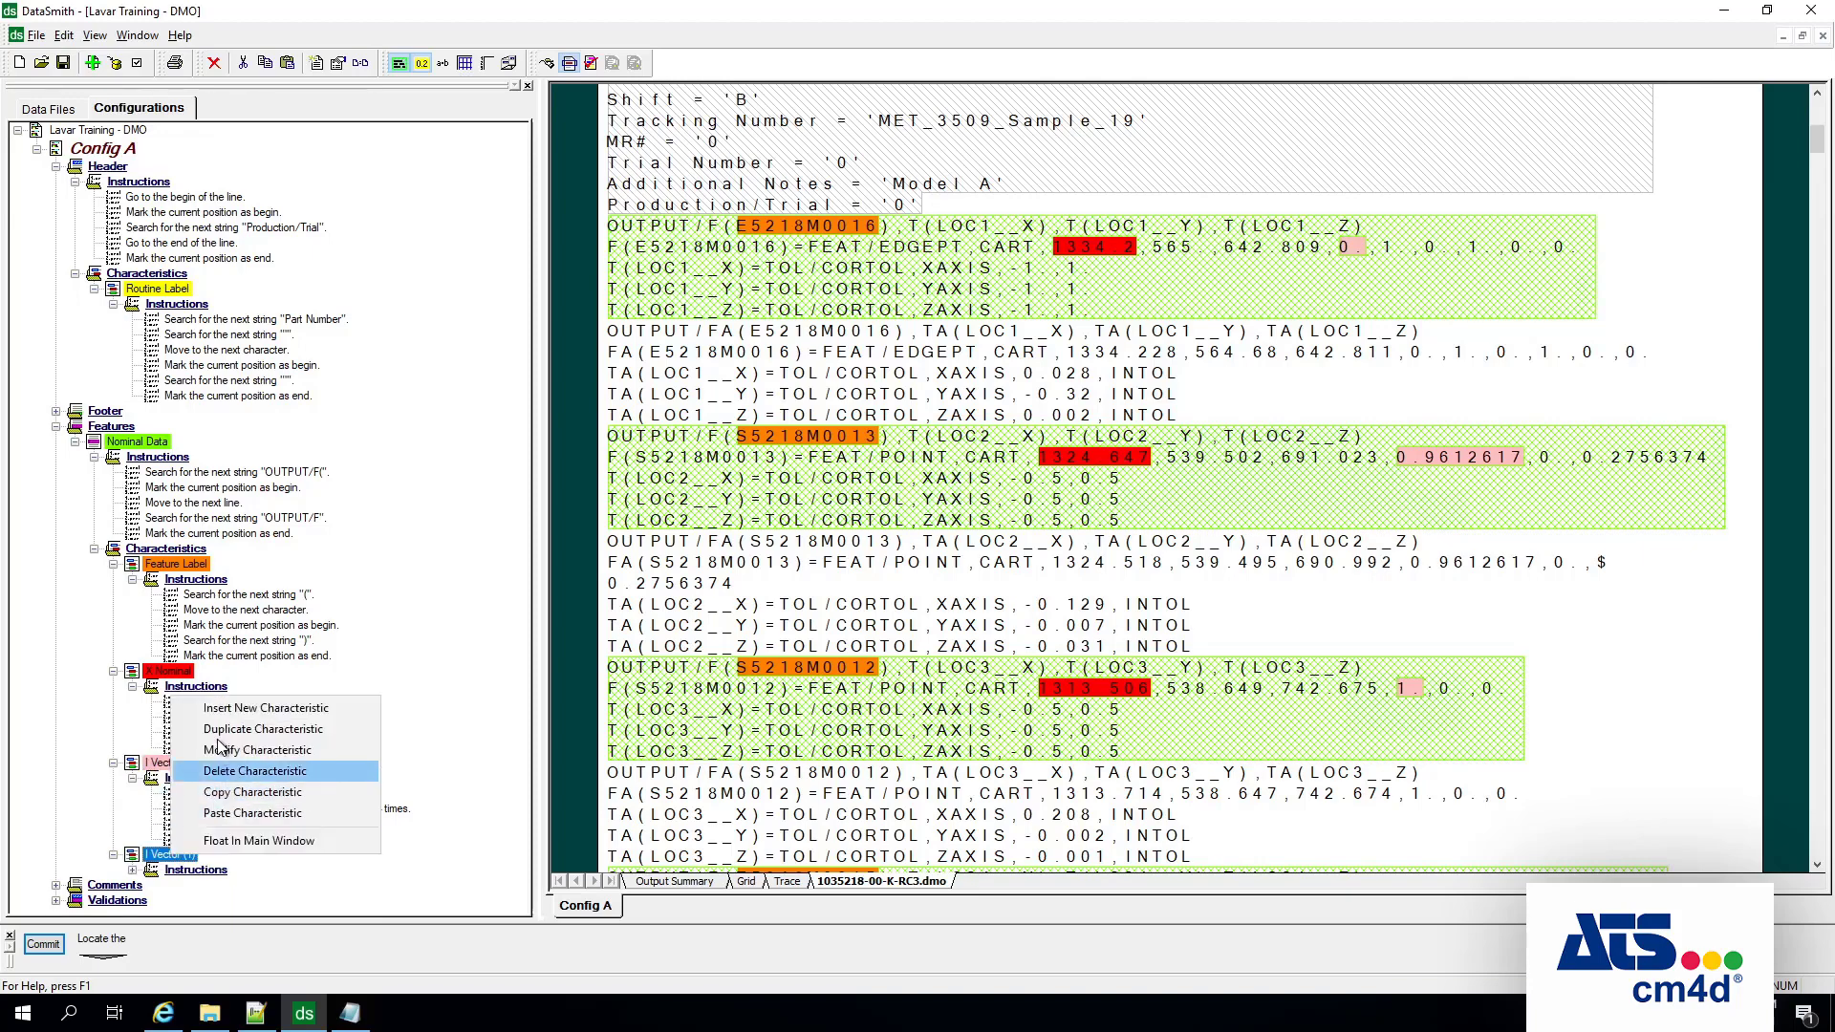
{"action": "left_click", "coordinate": [253, 750]}
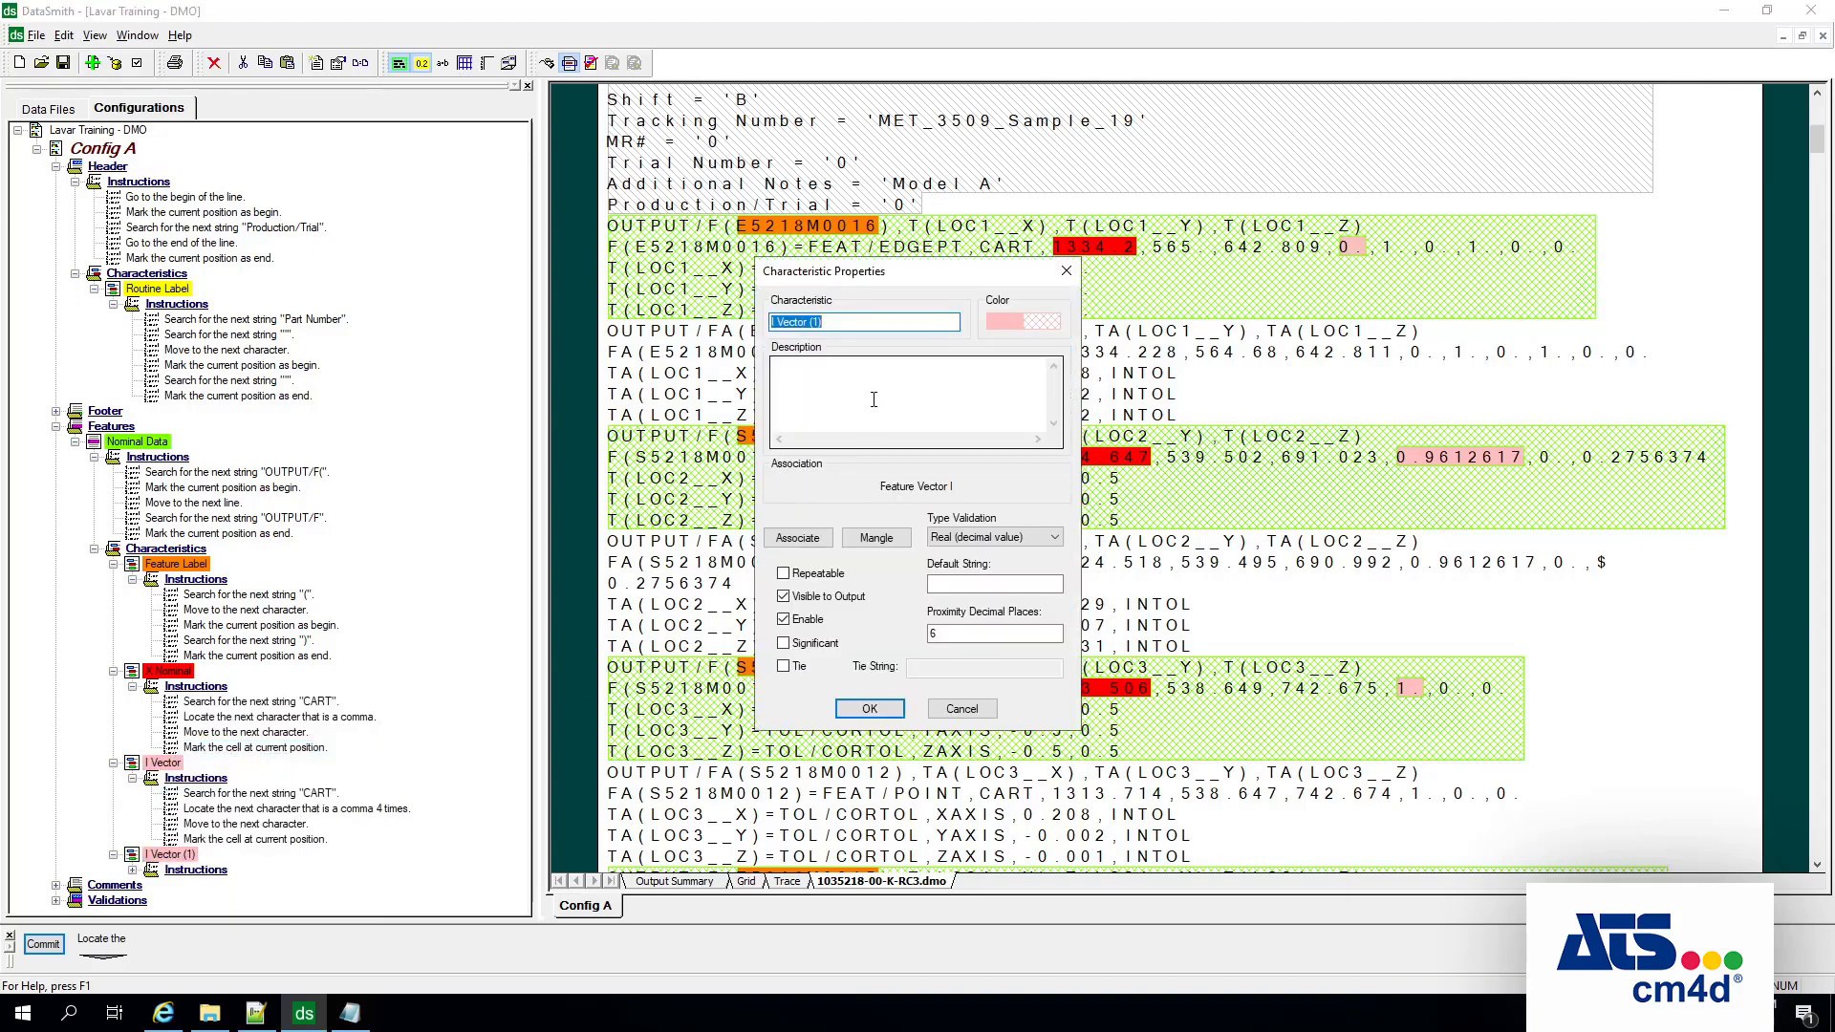
{"action": "type", "text": "X Upper Tol"}
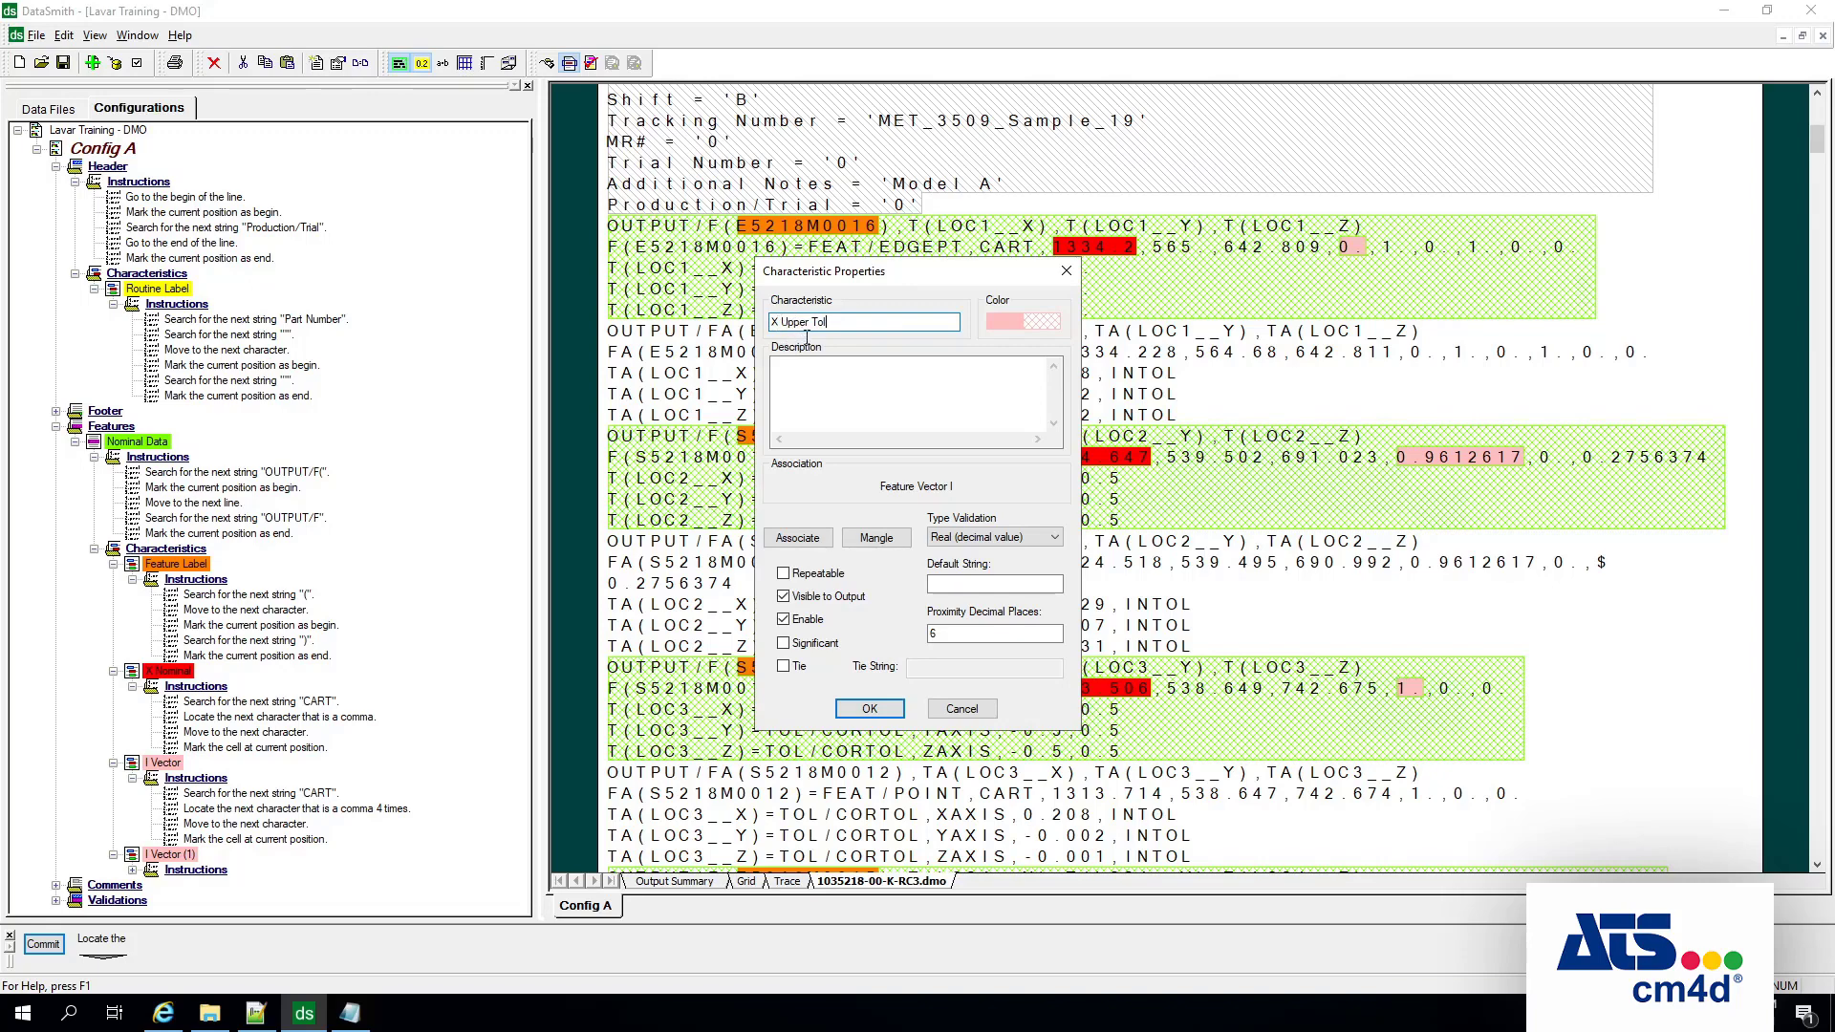
Step: Set the X Upper Tol characteristic's color to bright yellow
{"action": "left_click", "coordinate": [998, 324]}
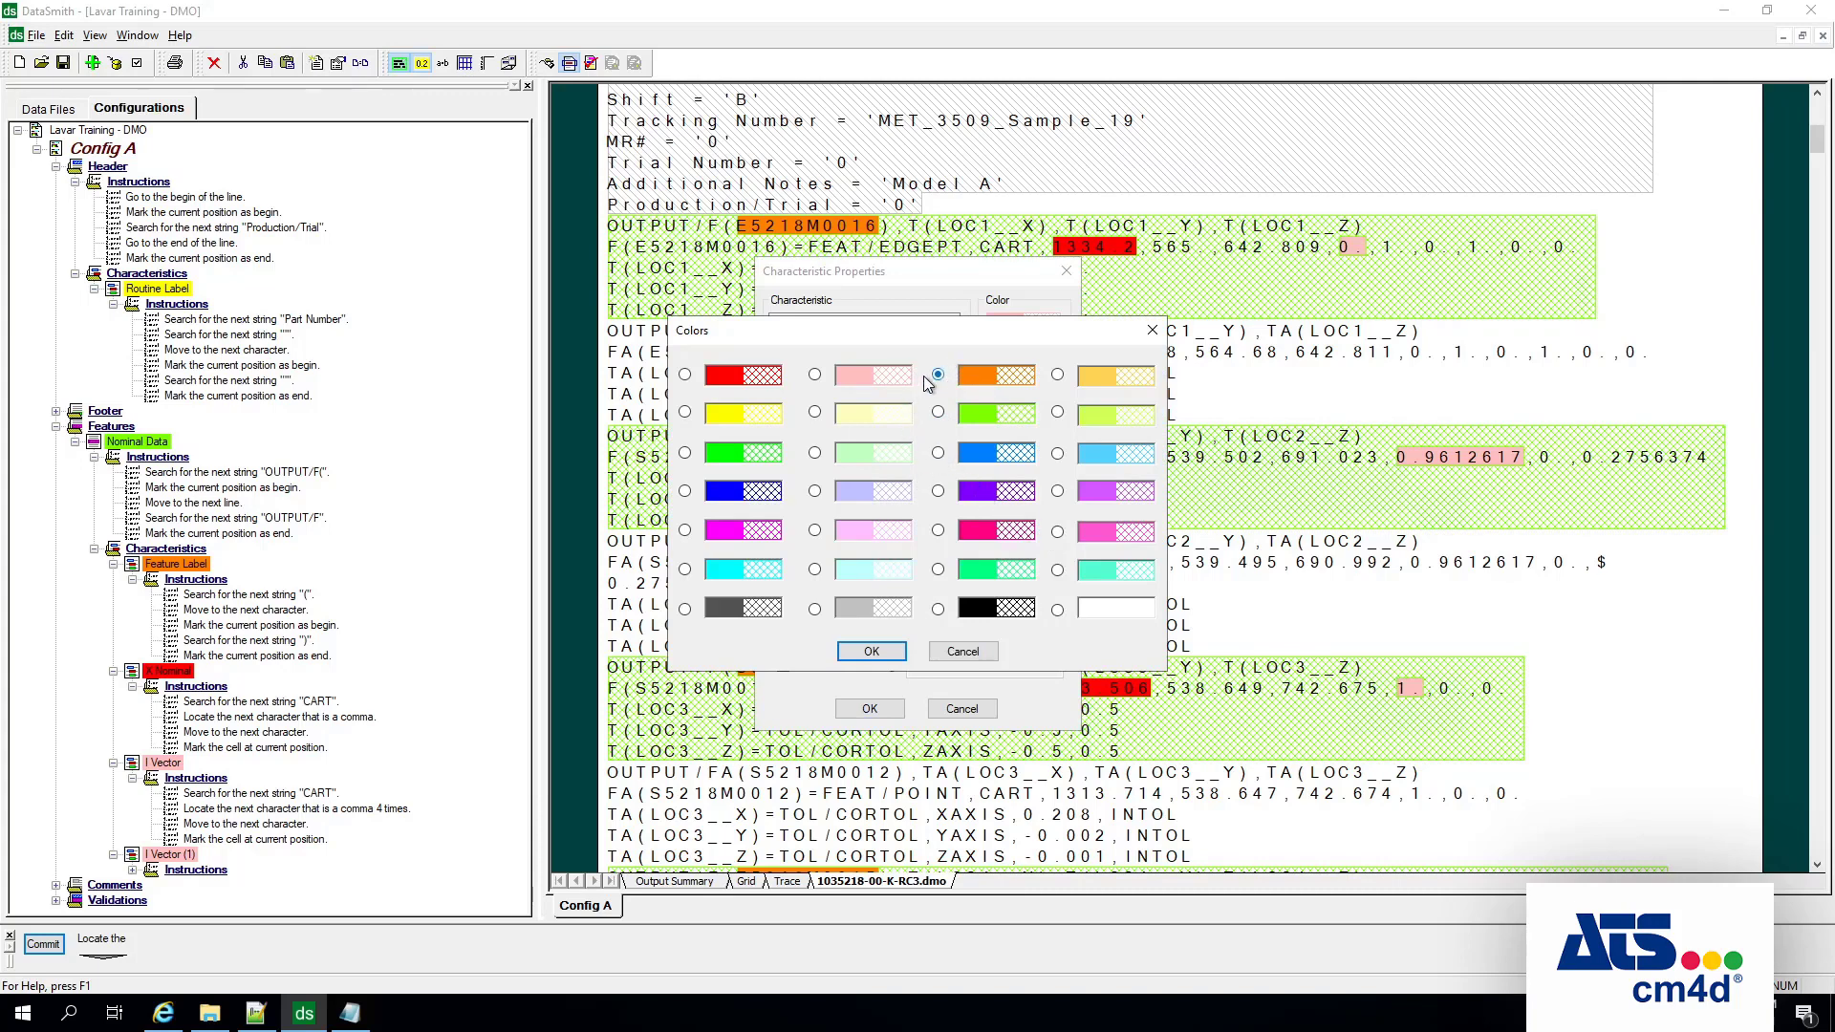
{"action": "left_click", "coordinate": [717, 415]}
{"action": "left_click", "coordinate": [871, 651]}
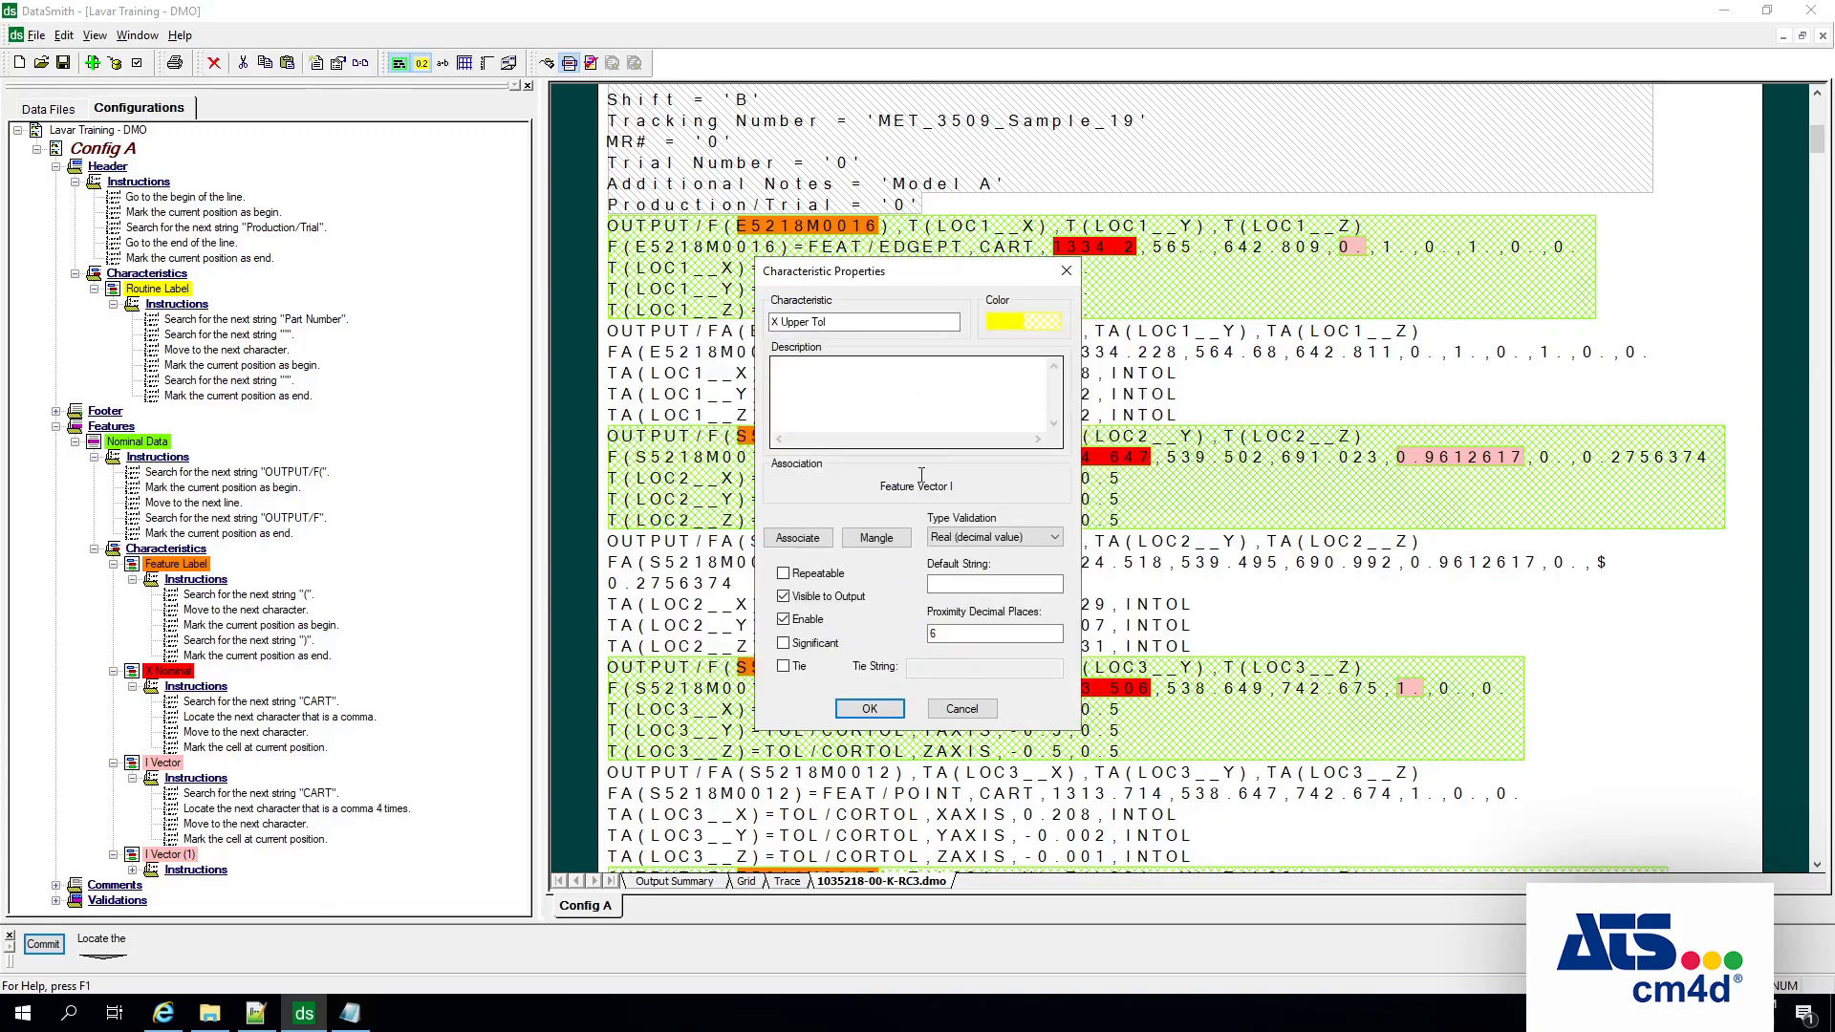
Step: Examine the association categories available under the feature's X characteristic, including Specification Limits, Reasonable Limits, Control Limits and MSA
{"action": "left_click", "coordinate": [811, 543]}
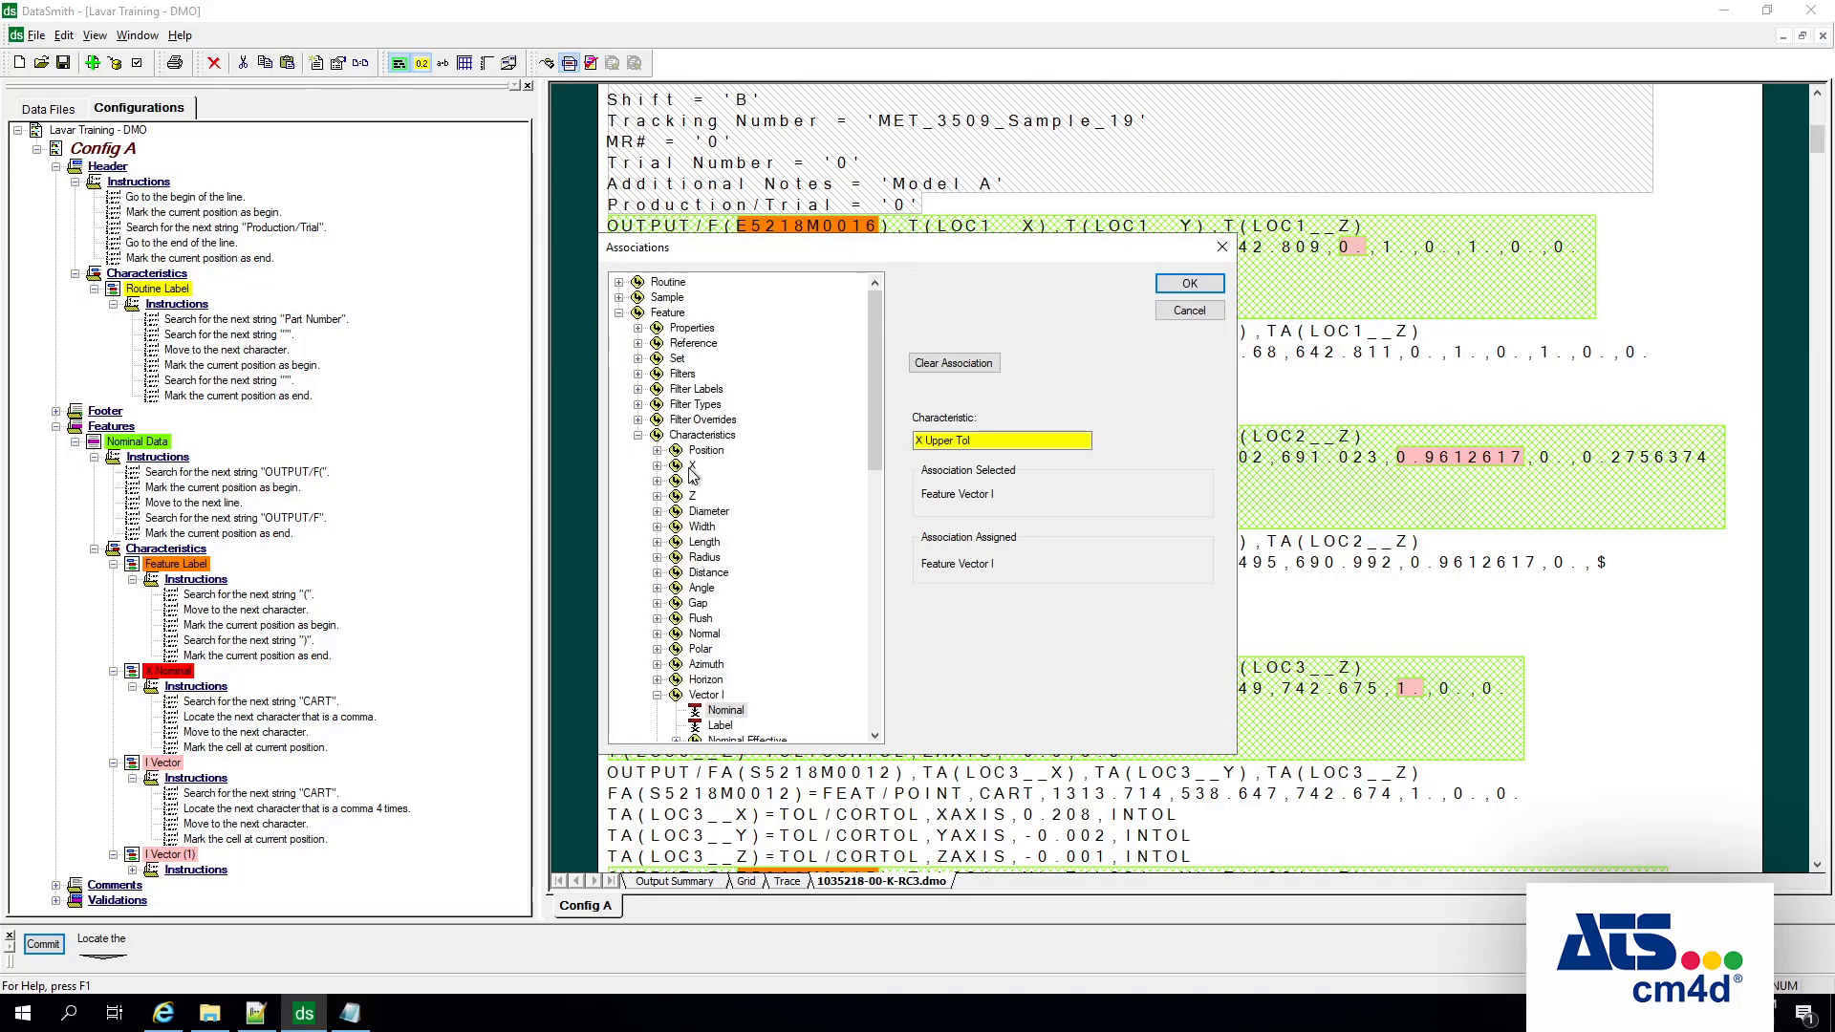
{"action": "left_click", "coordinate": [692, 466]}
{"action": "left_click", "coordinate": [657, 466]}
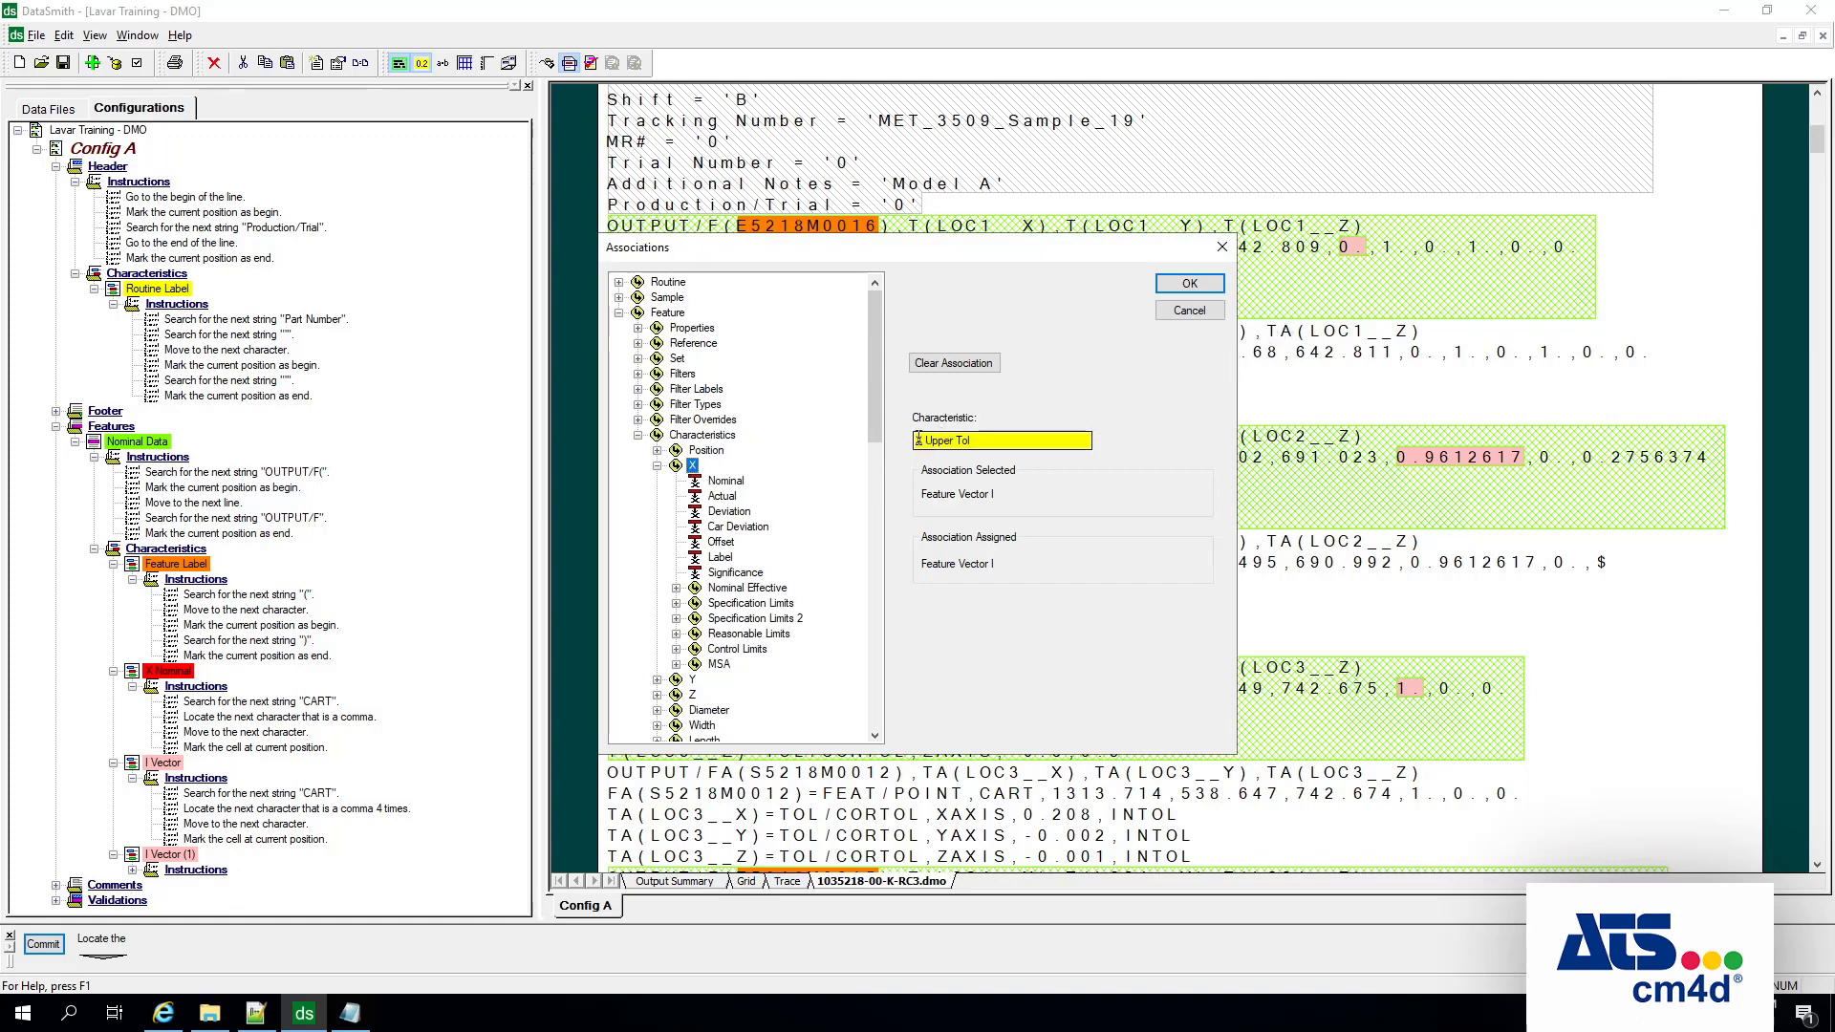
{"action": "left_click", "coordinate": [773, 608]}
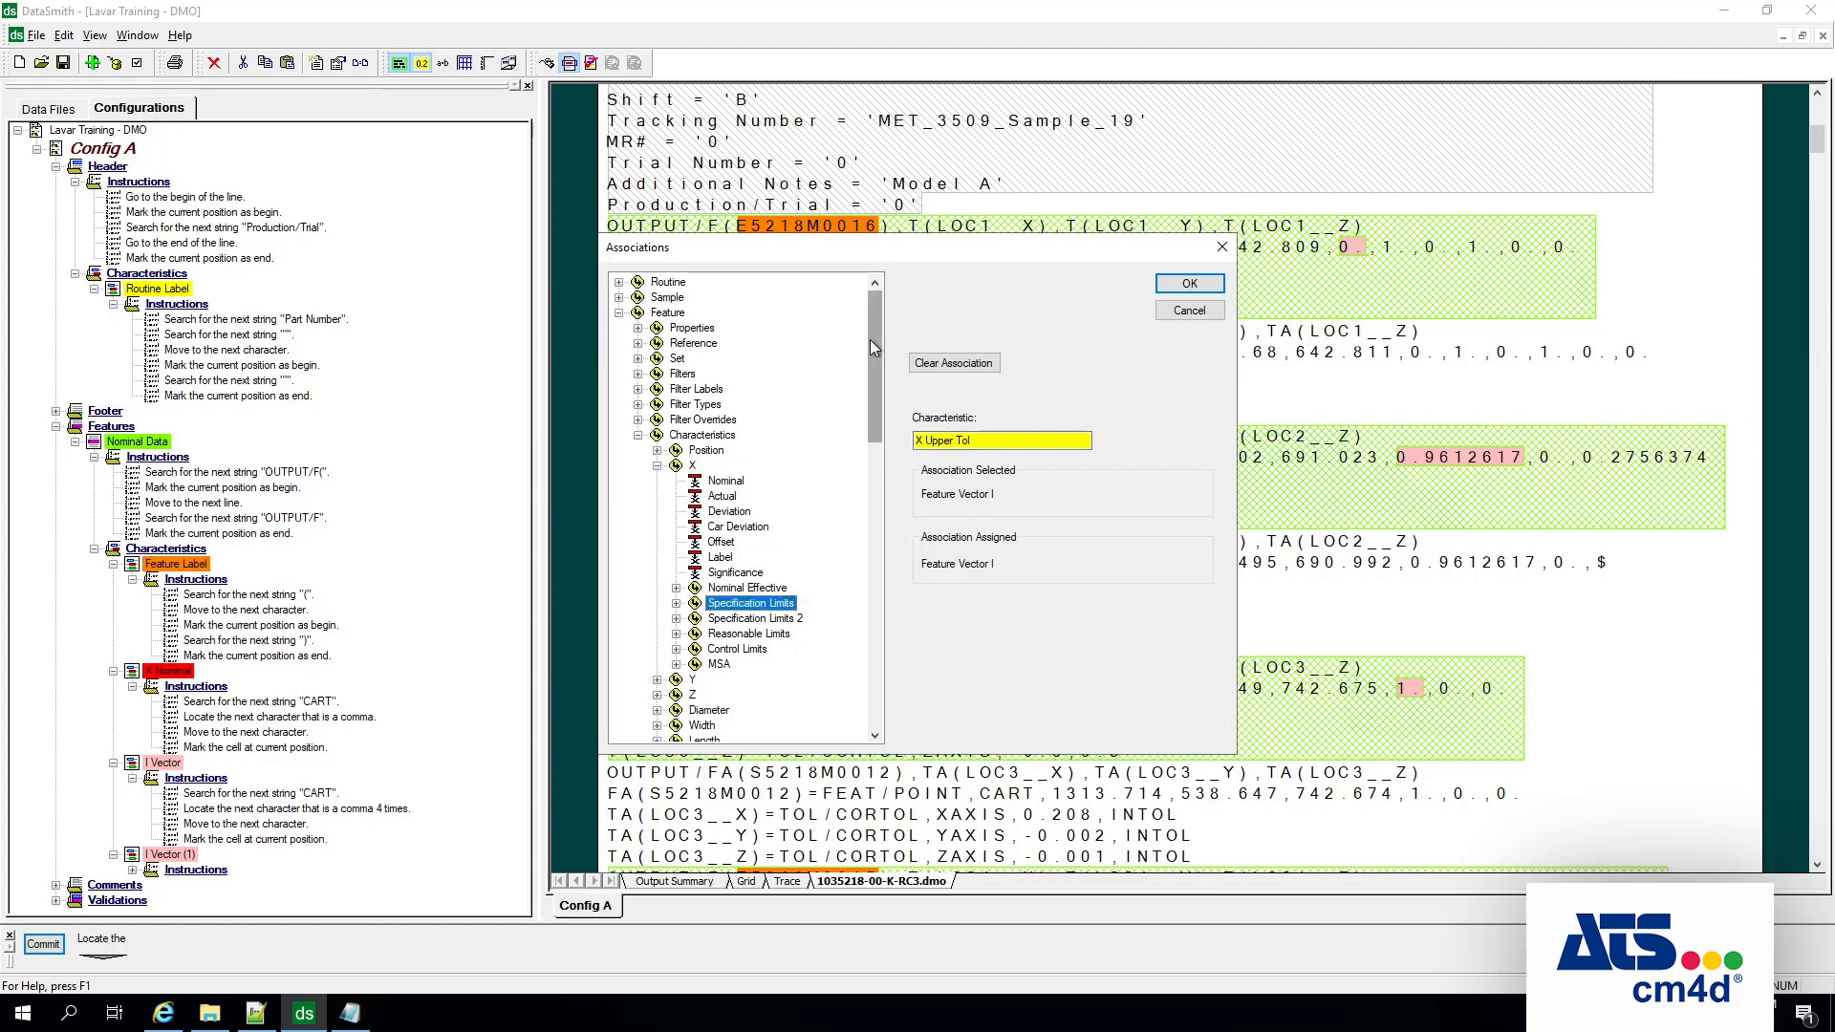
{"action": "left_click_drag", "start_coordinate": [871, 351], "coordinate": [868, 407]}
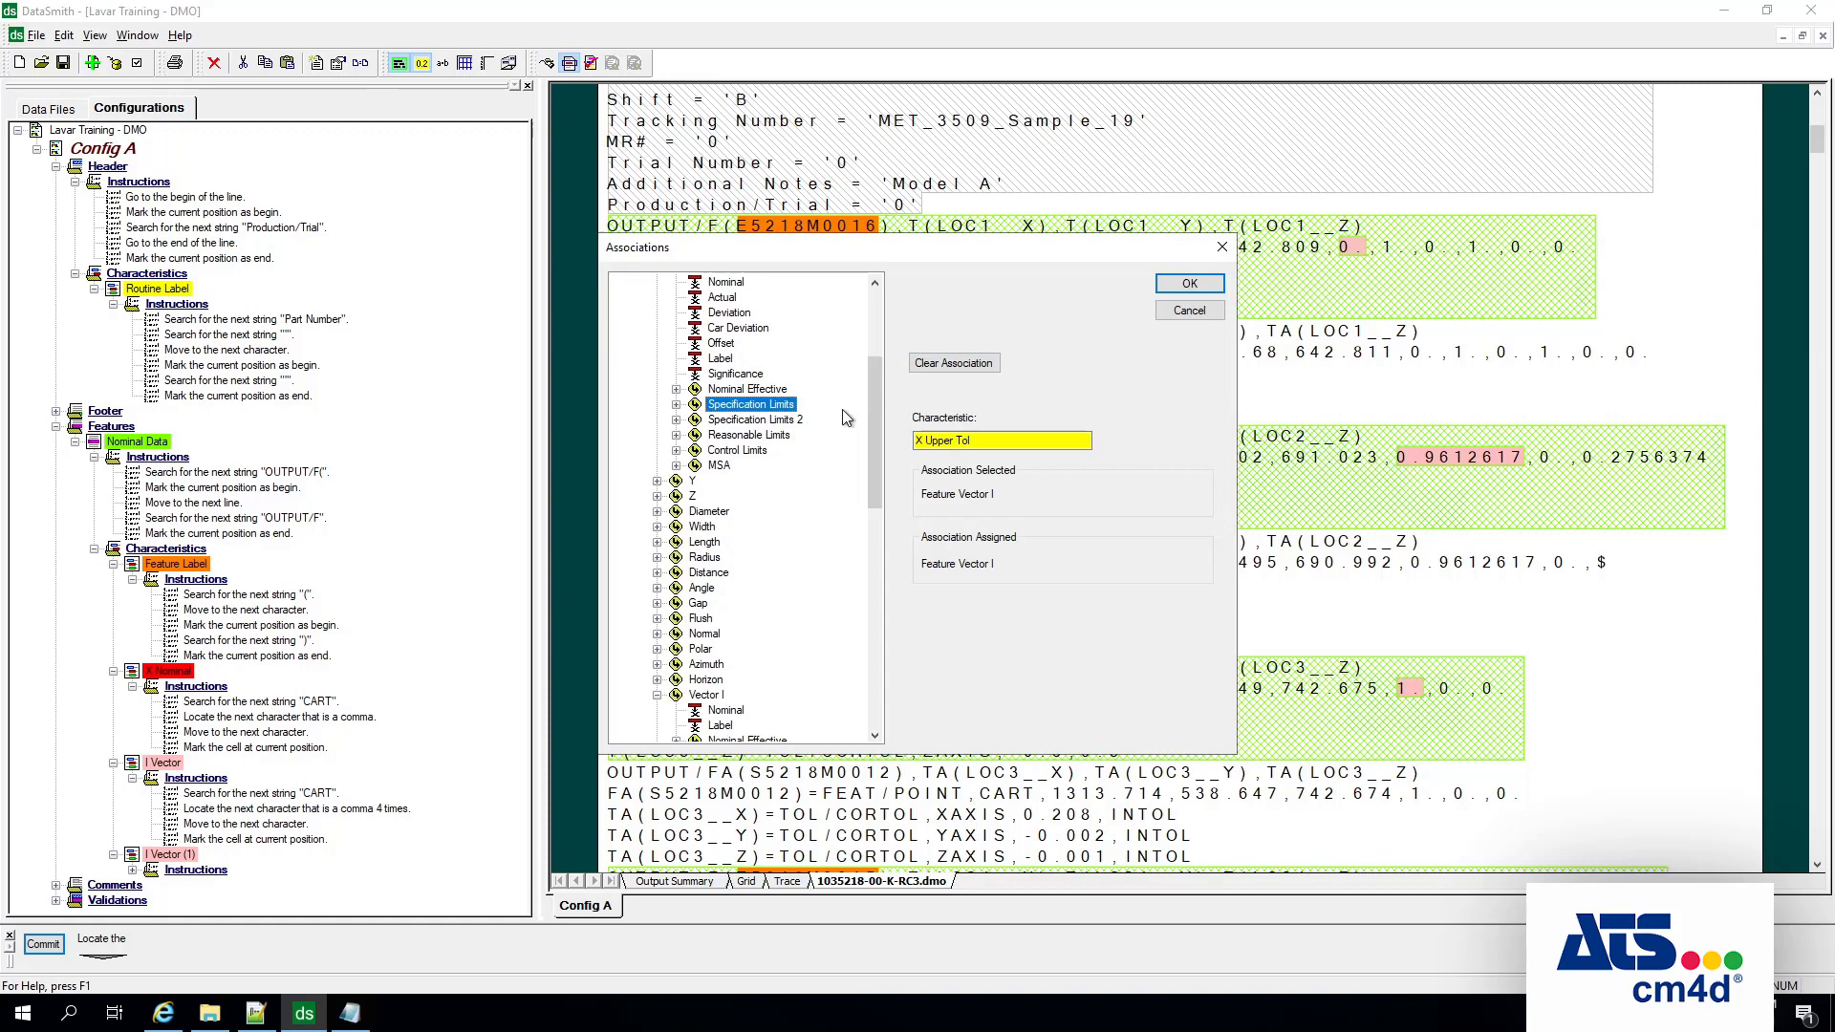
{"action": "left_click", "coordinate": [776, 438]}
{"action": "left_click", "coordinate": [733, 452]}
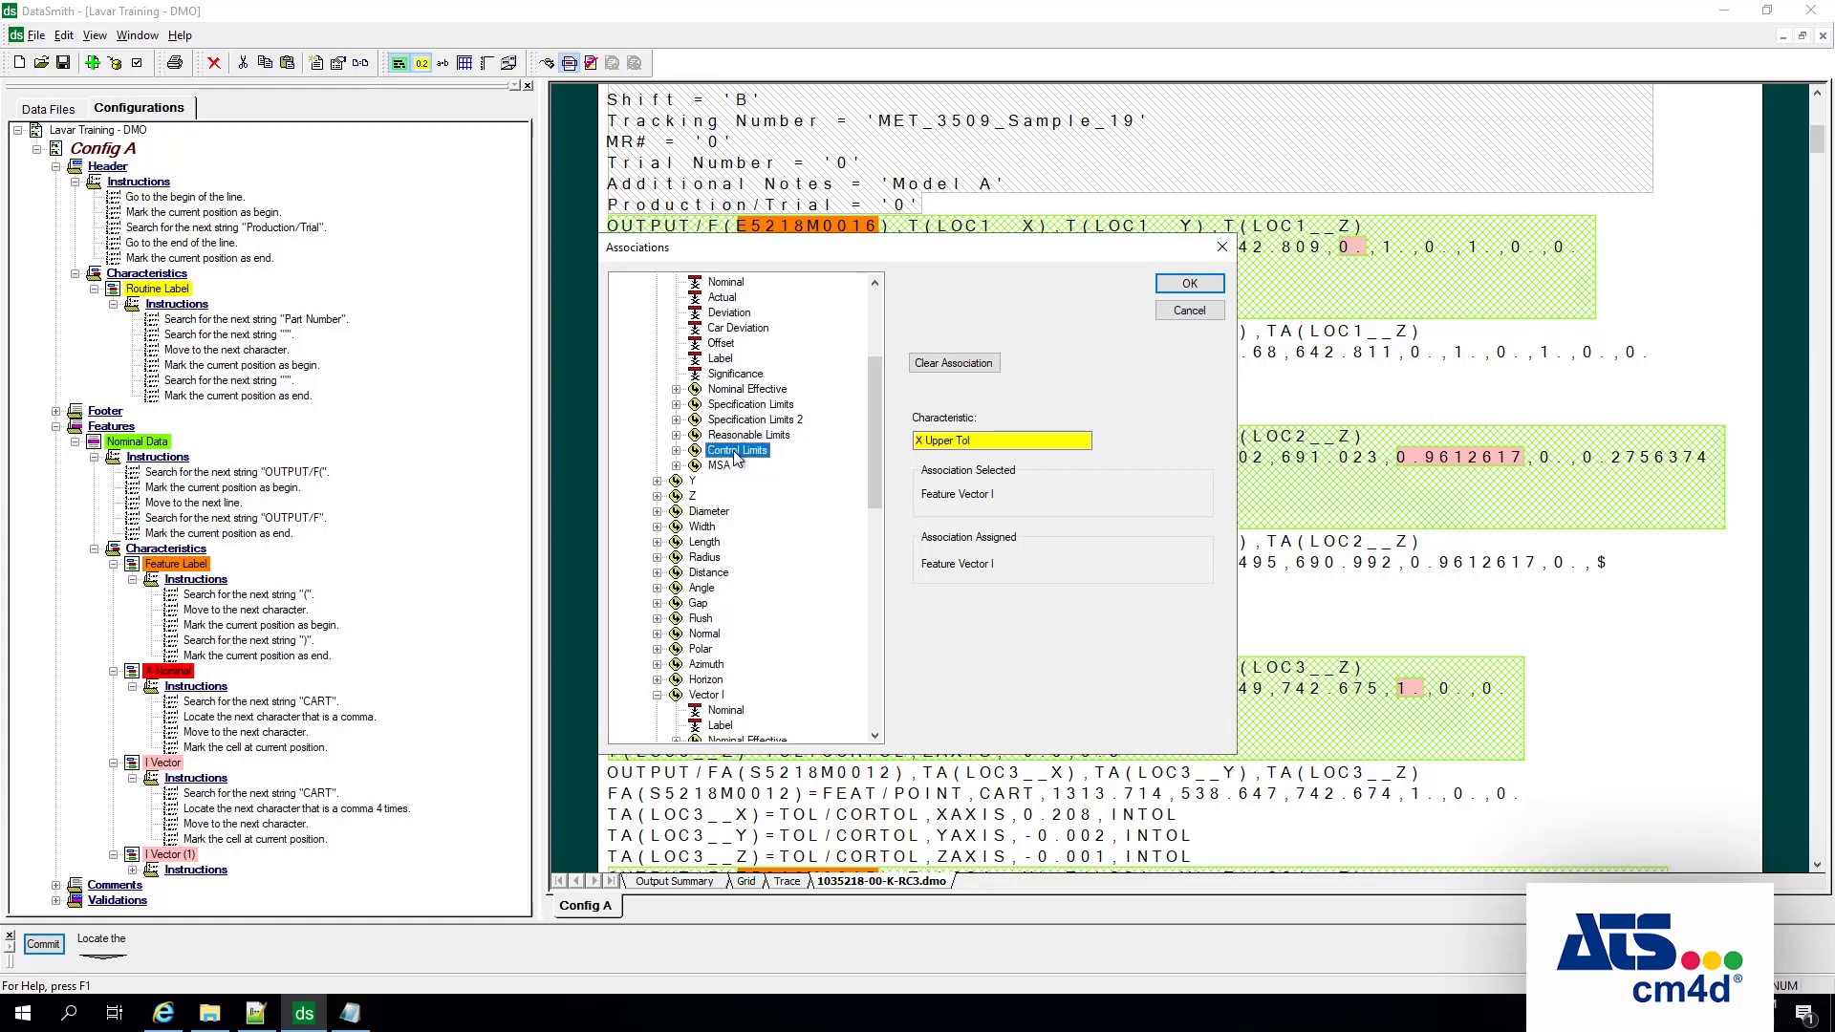
{"action": "left_click", "coordinate": [720, 464]}
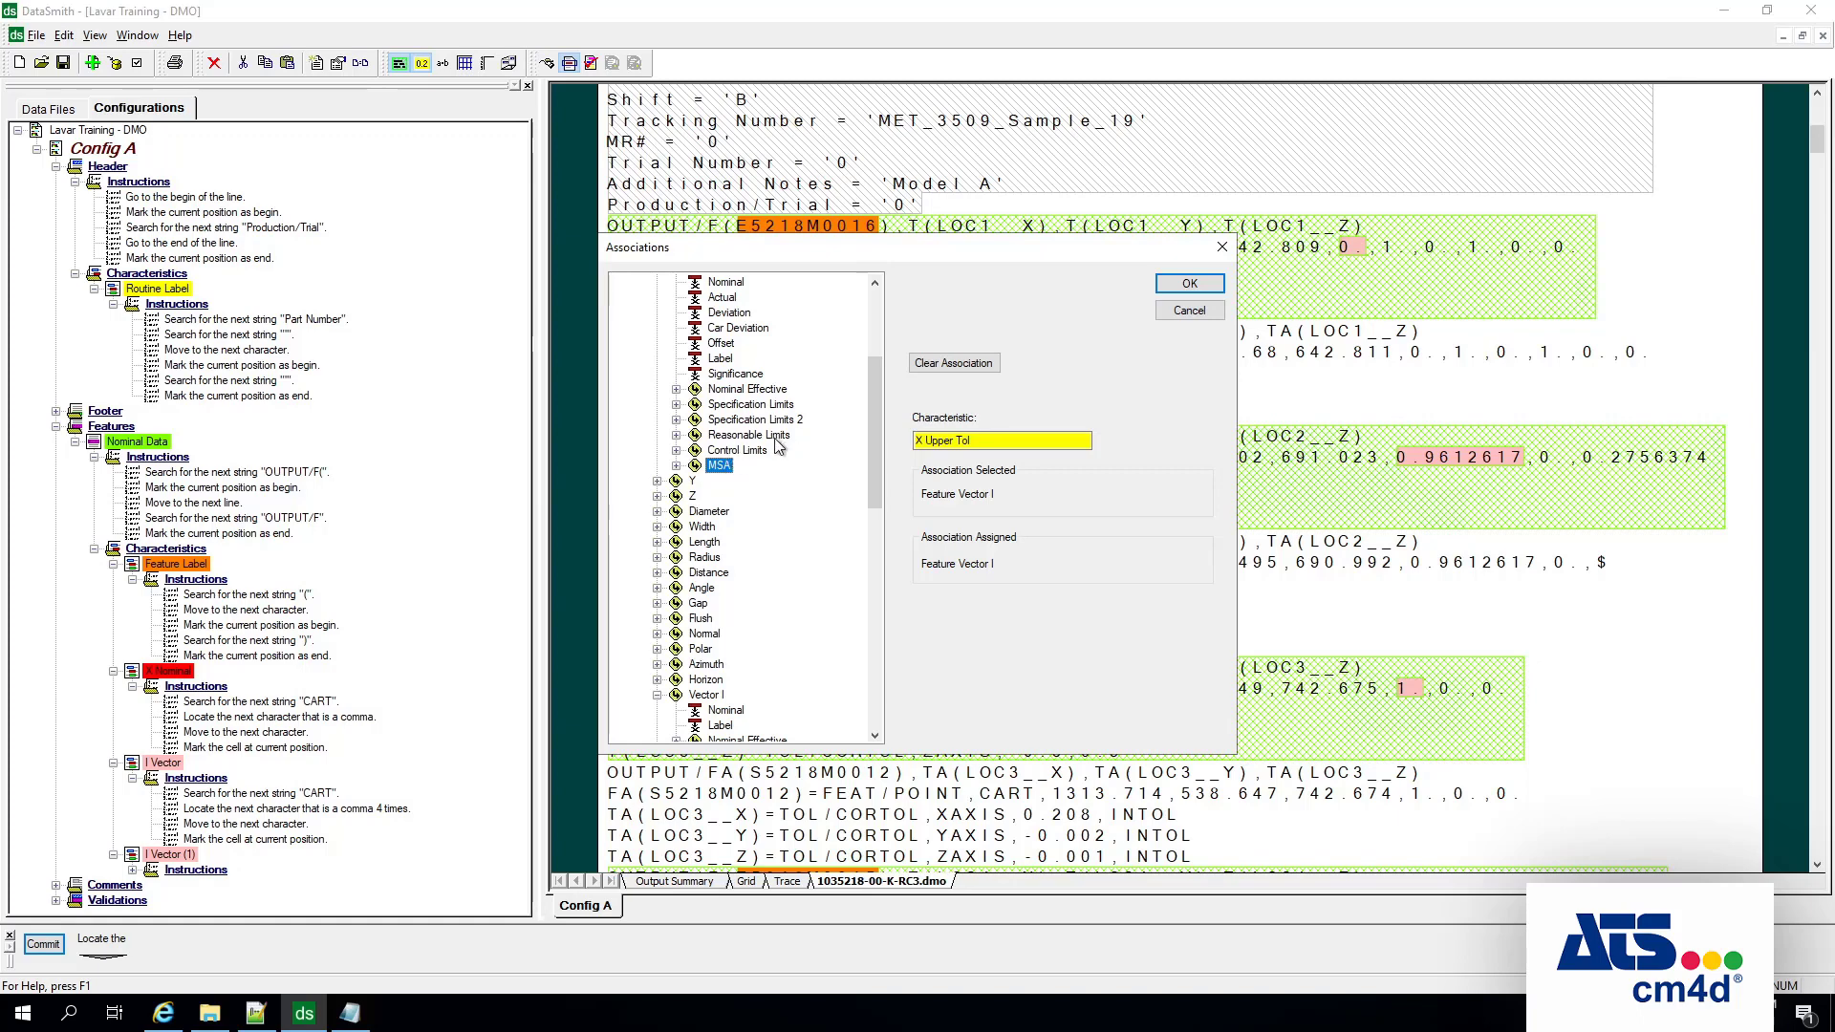
{"action": "left_click", "coordinate": [753, 451]}
{"action": "left_click", "coordinate": [721, 466]}
{"action": "left_click", "coordinate": [764, 406]}
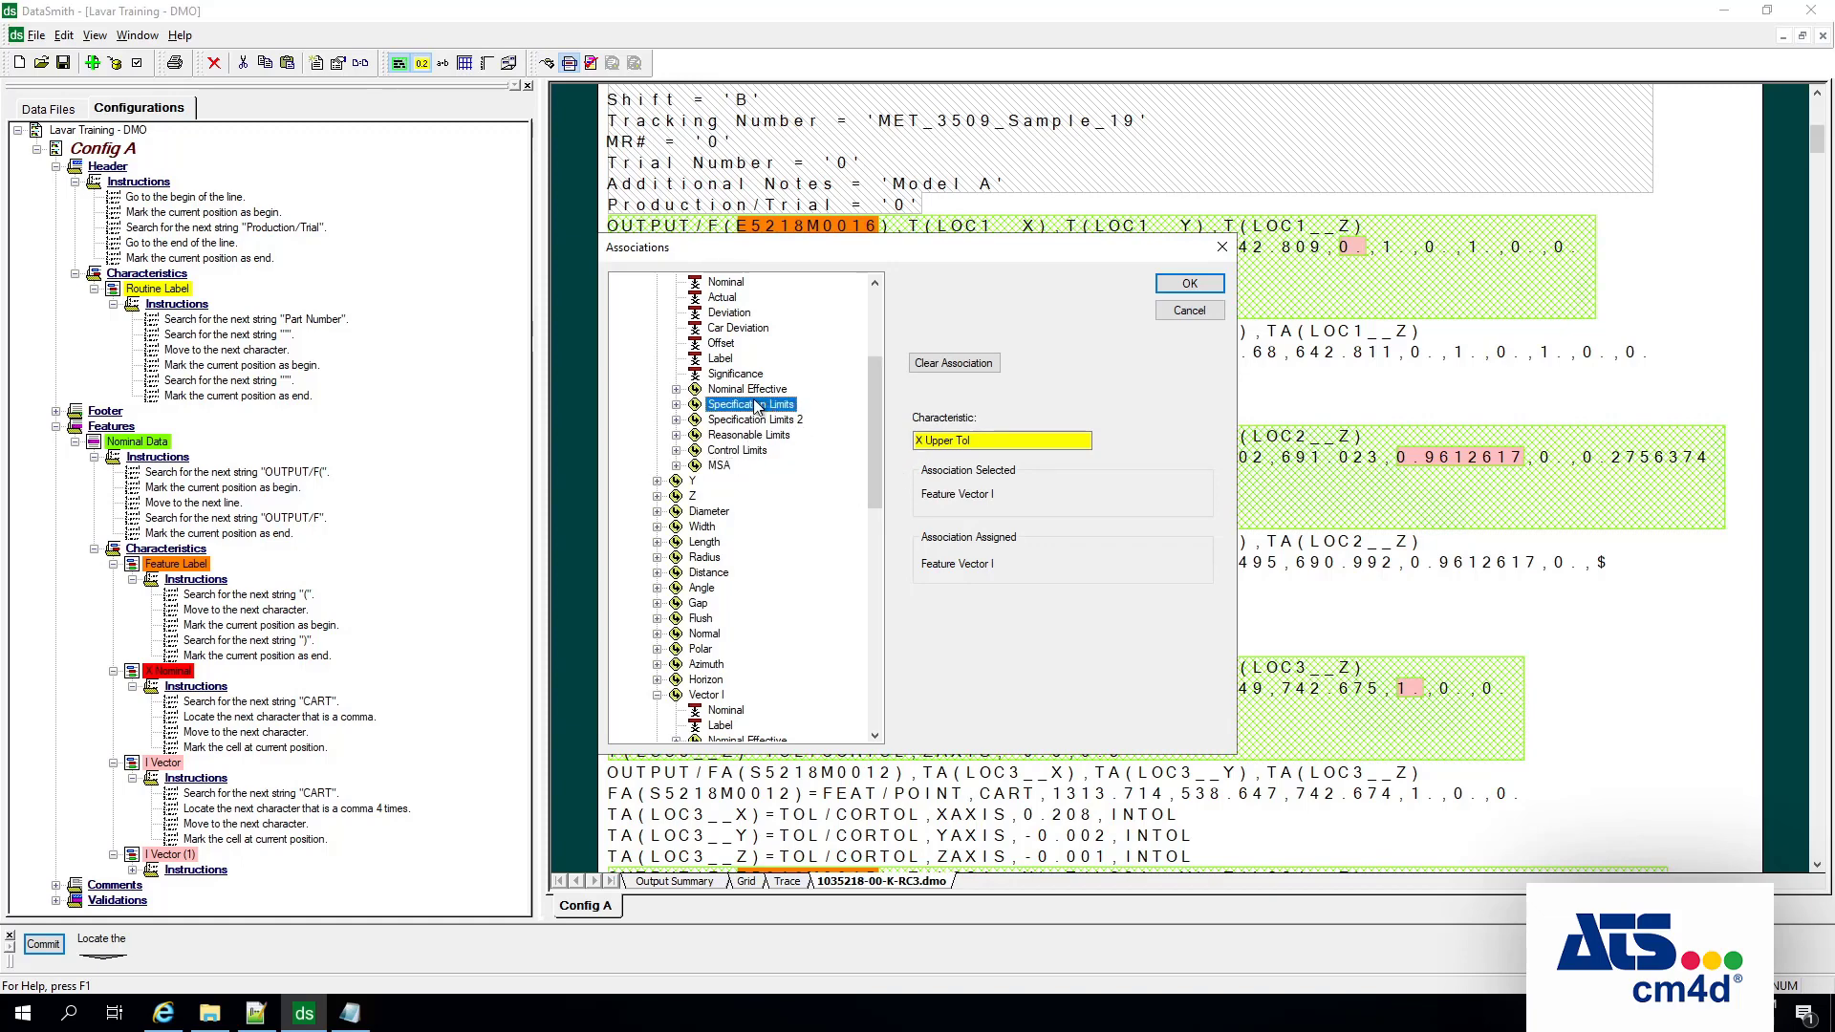
{"action": "left_click", "coordinate": [676, 404]}
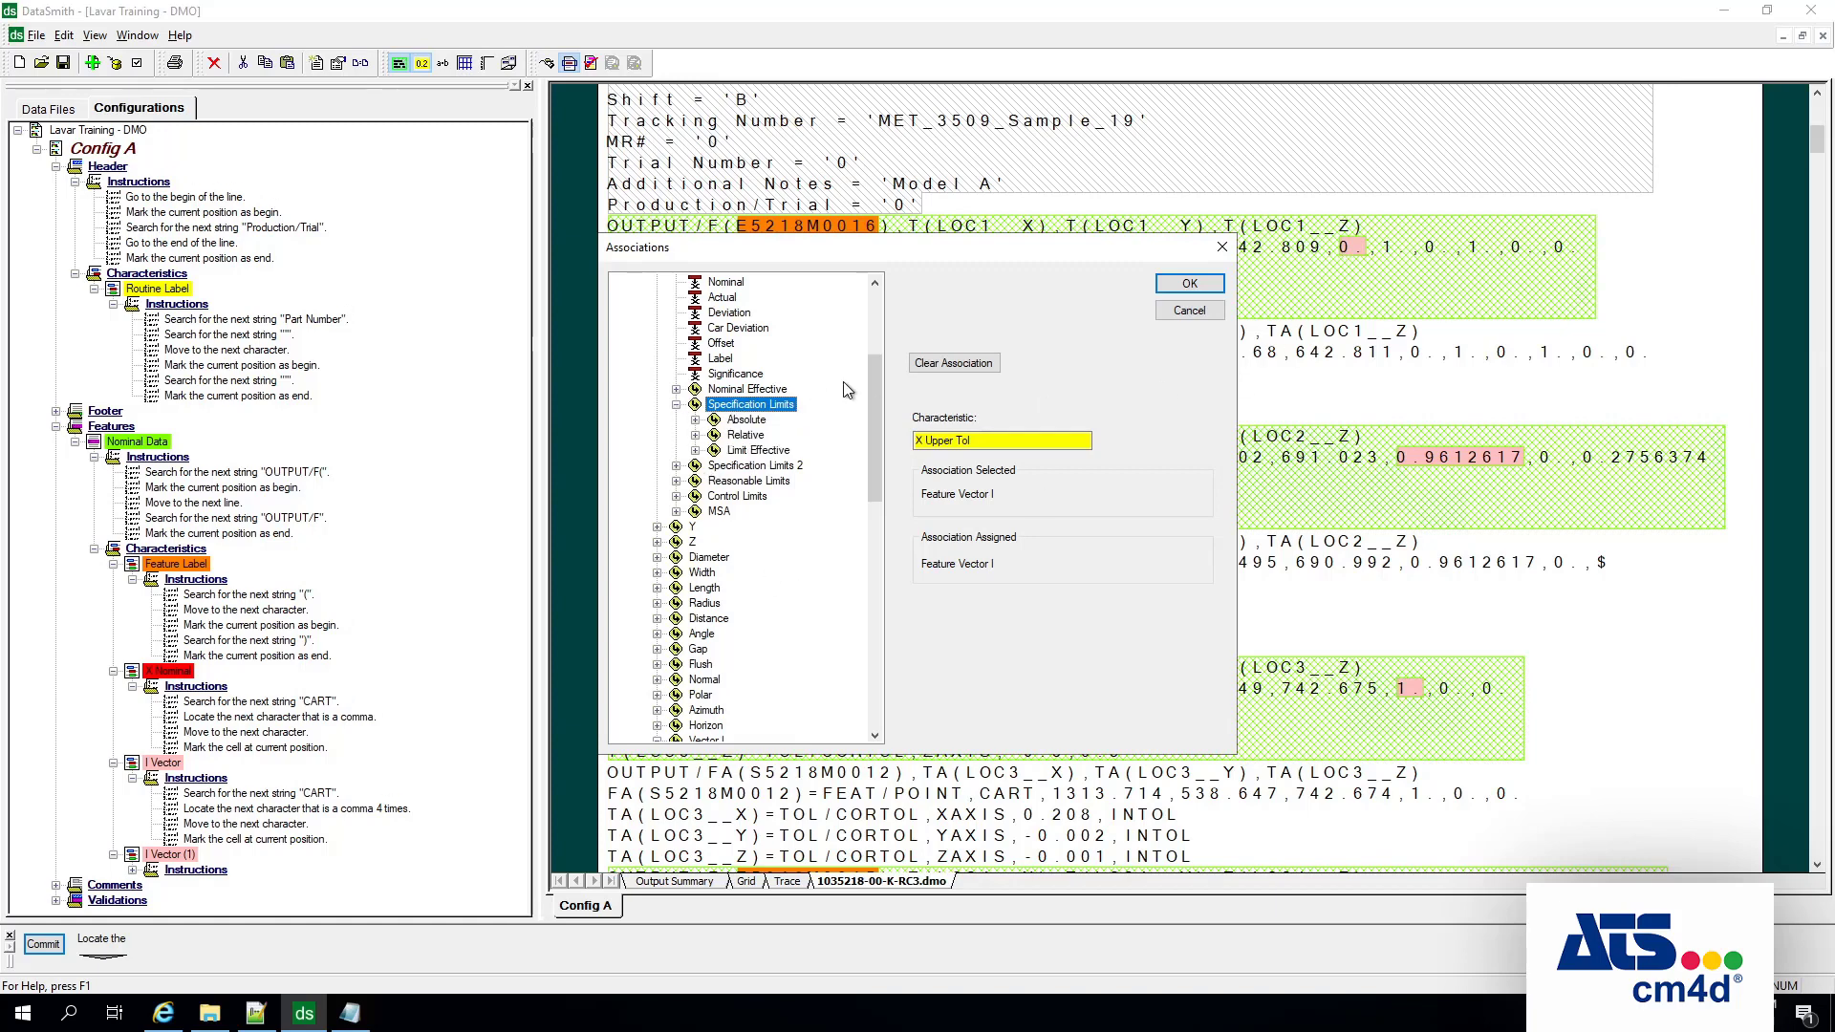
{"action": "left_click", "coordinate": [745, 421]}
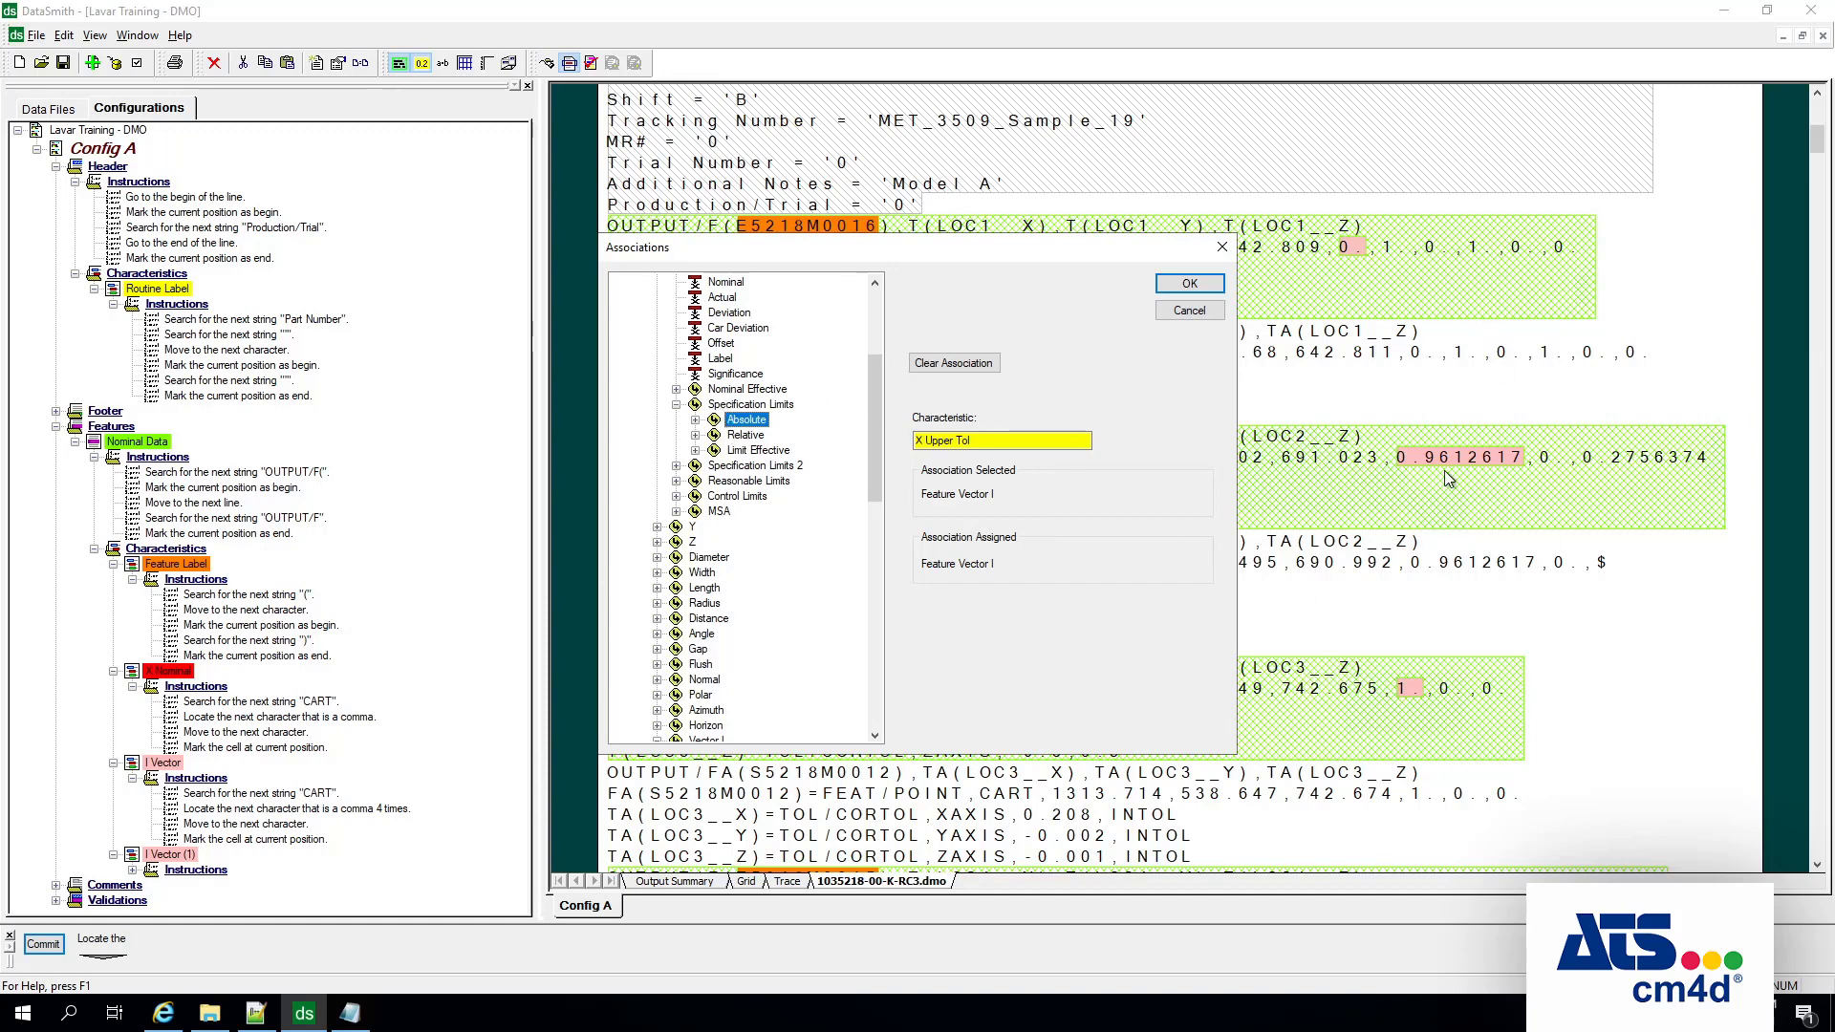
{"action": "left_click_drag", "start_coordinate": [1165, 249], "coordinate": [1183, 443]}
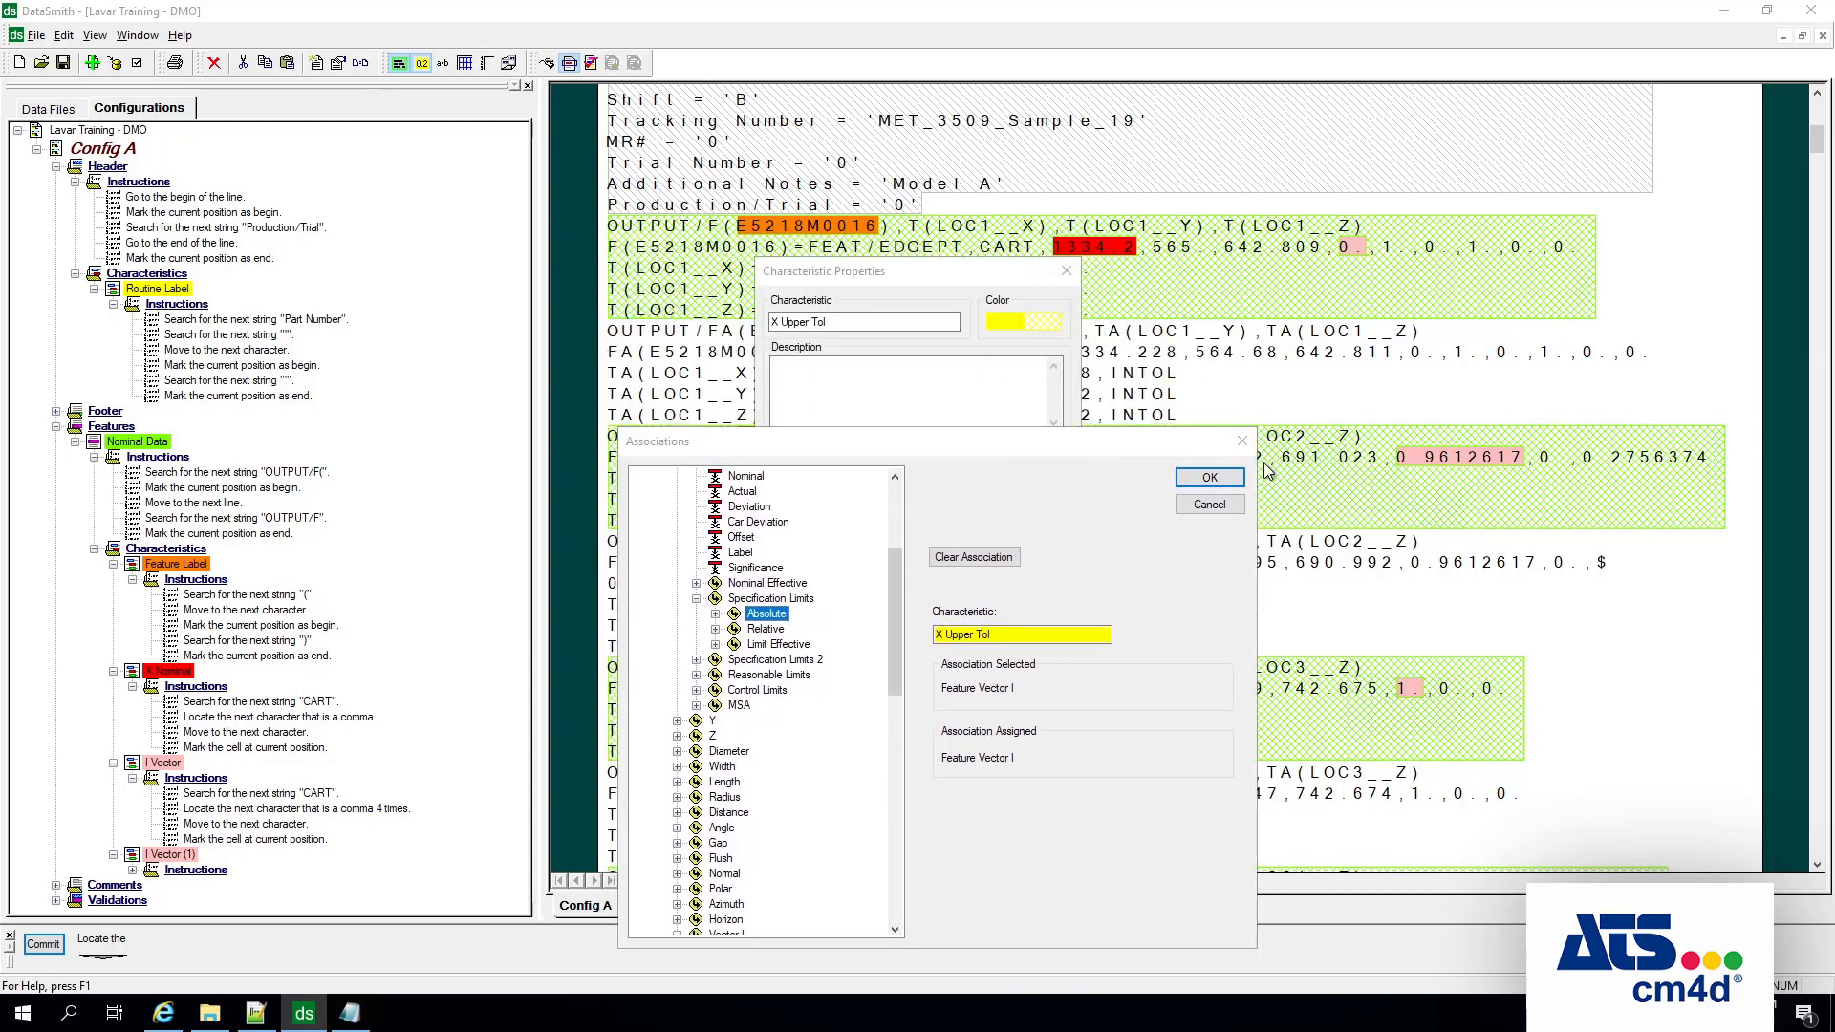
{"action": "key", "text": "Return"}
Step: Associate X Upper Tol with the feature's X Specification Limits, Relative, Bilateral, Upper, and accept the characteristic properties
{"action": "left_click_drag", "start_coordinate": [1025, 279], "coordinate": [1633, 330]}
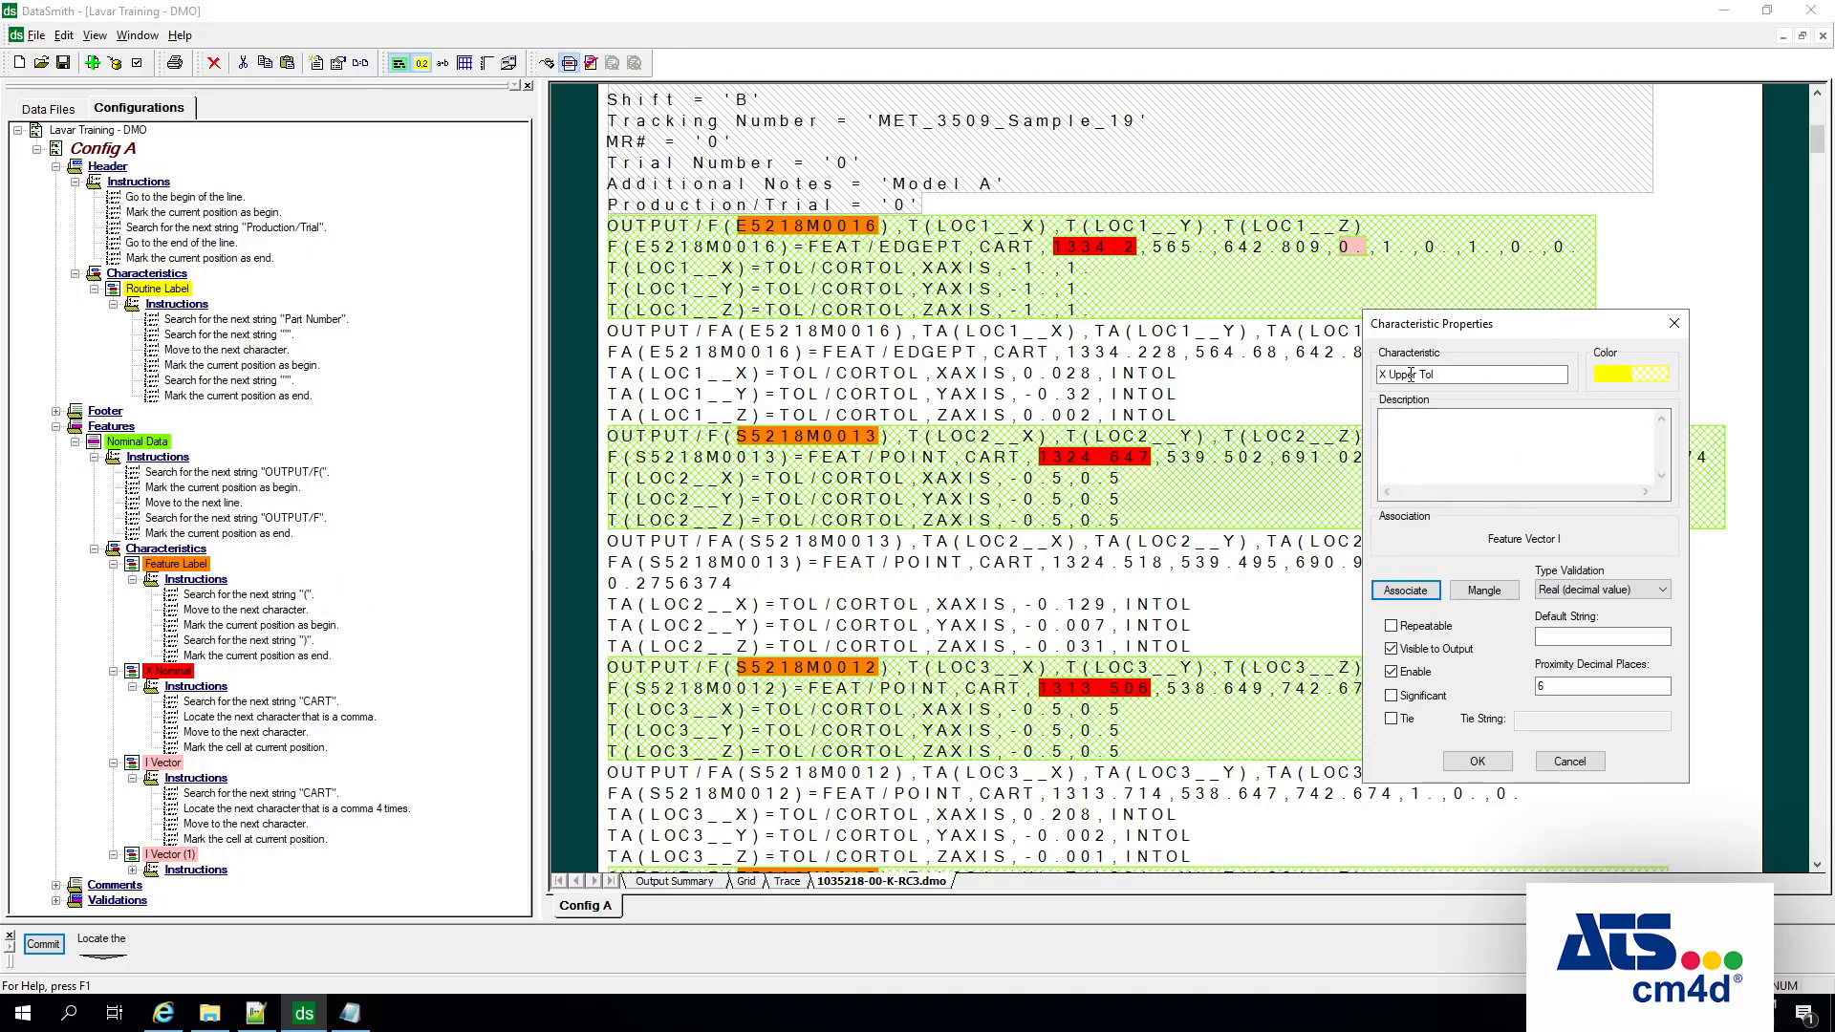
{"action": "left_click", "coordinate": [1405, 590]}
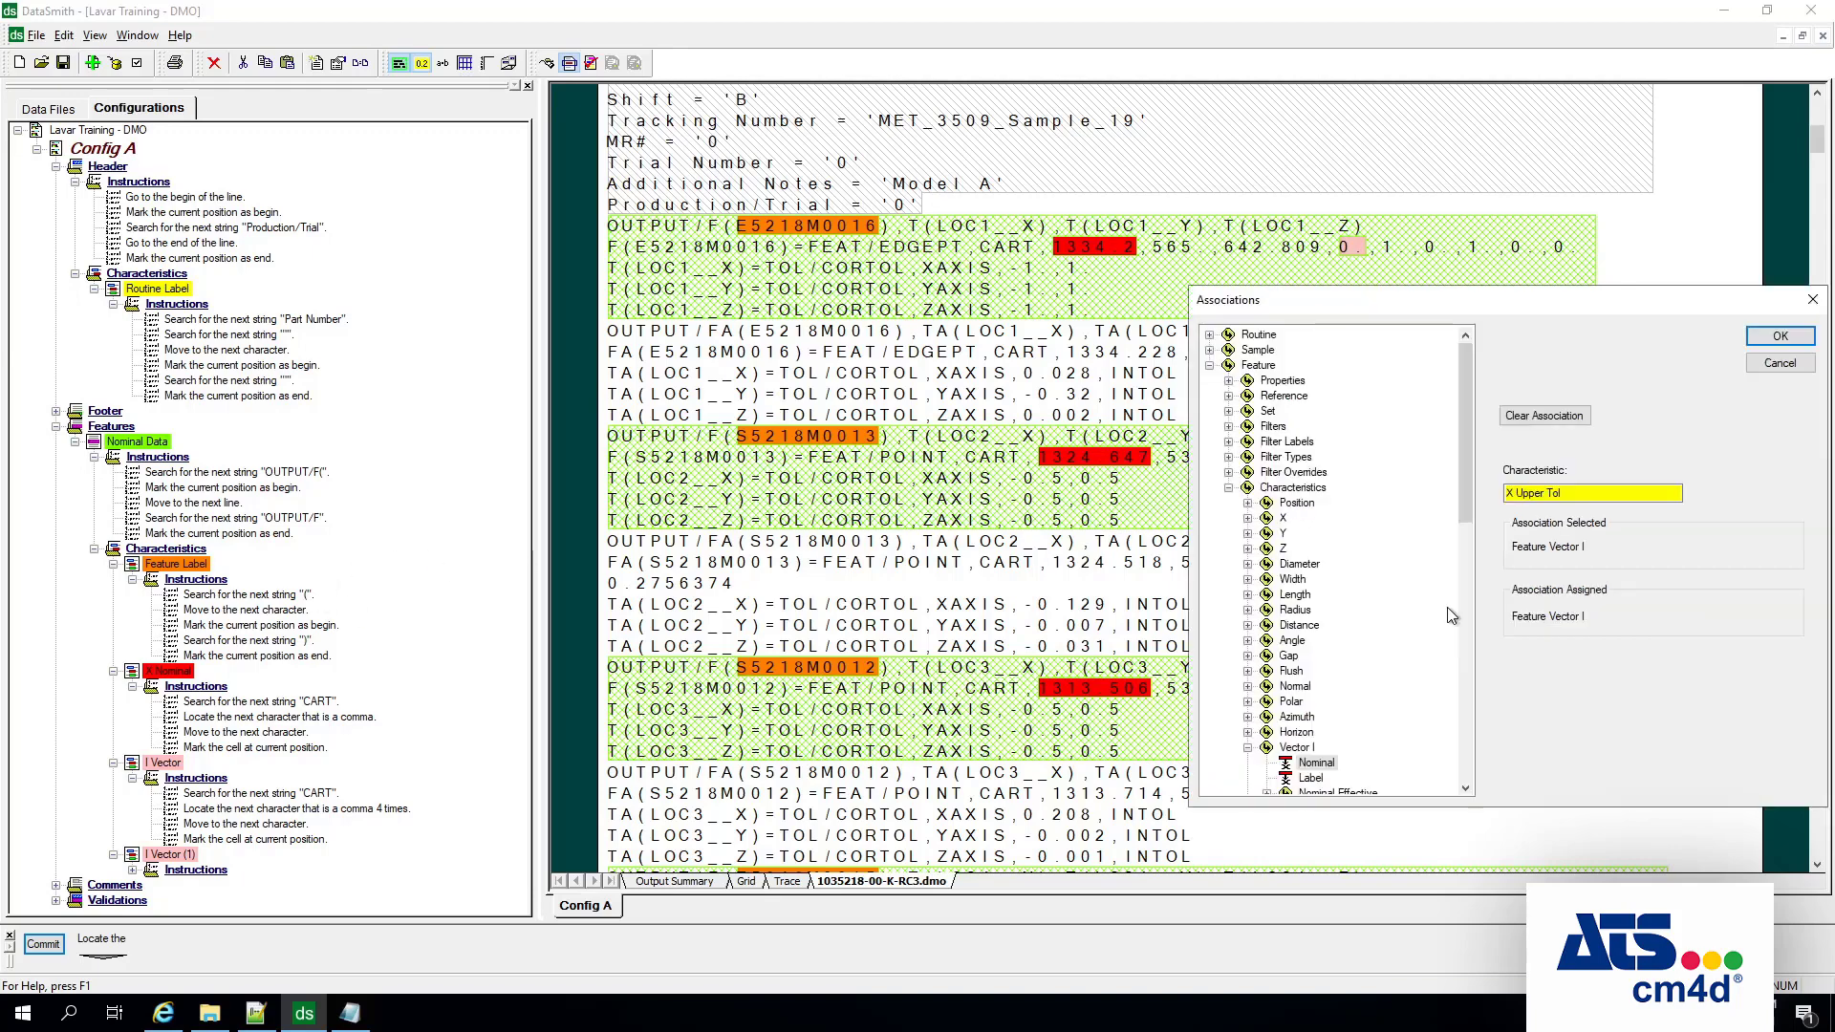
{"action": "left_click", "coordinate": [1249, 519]}
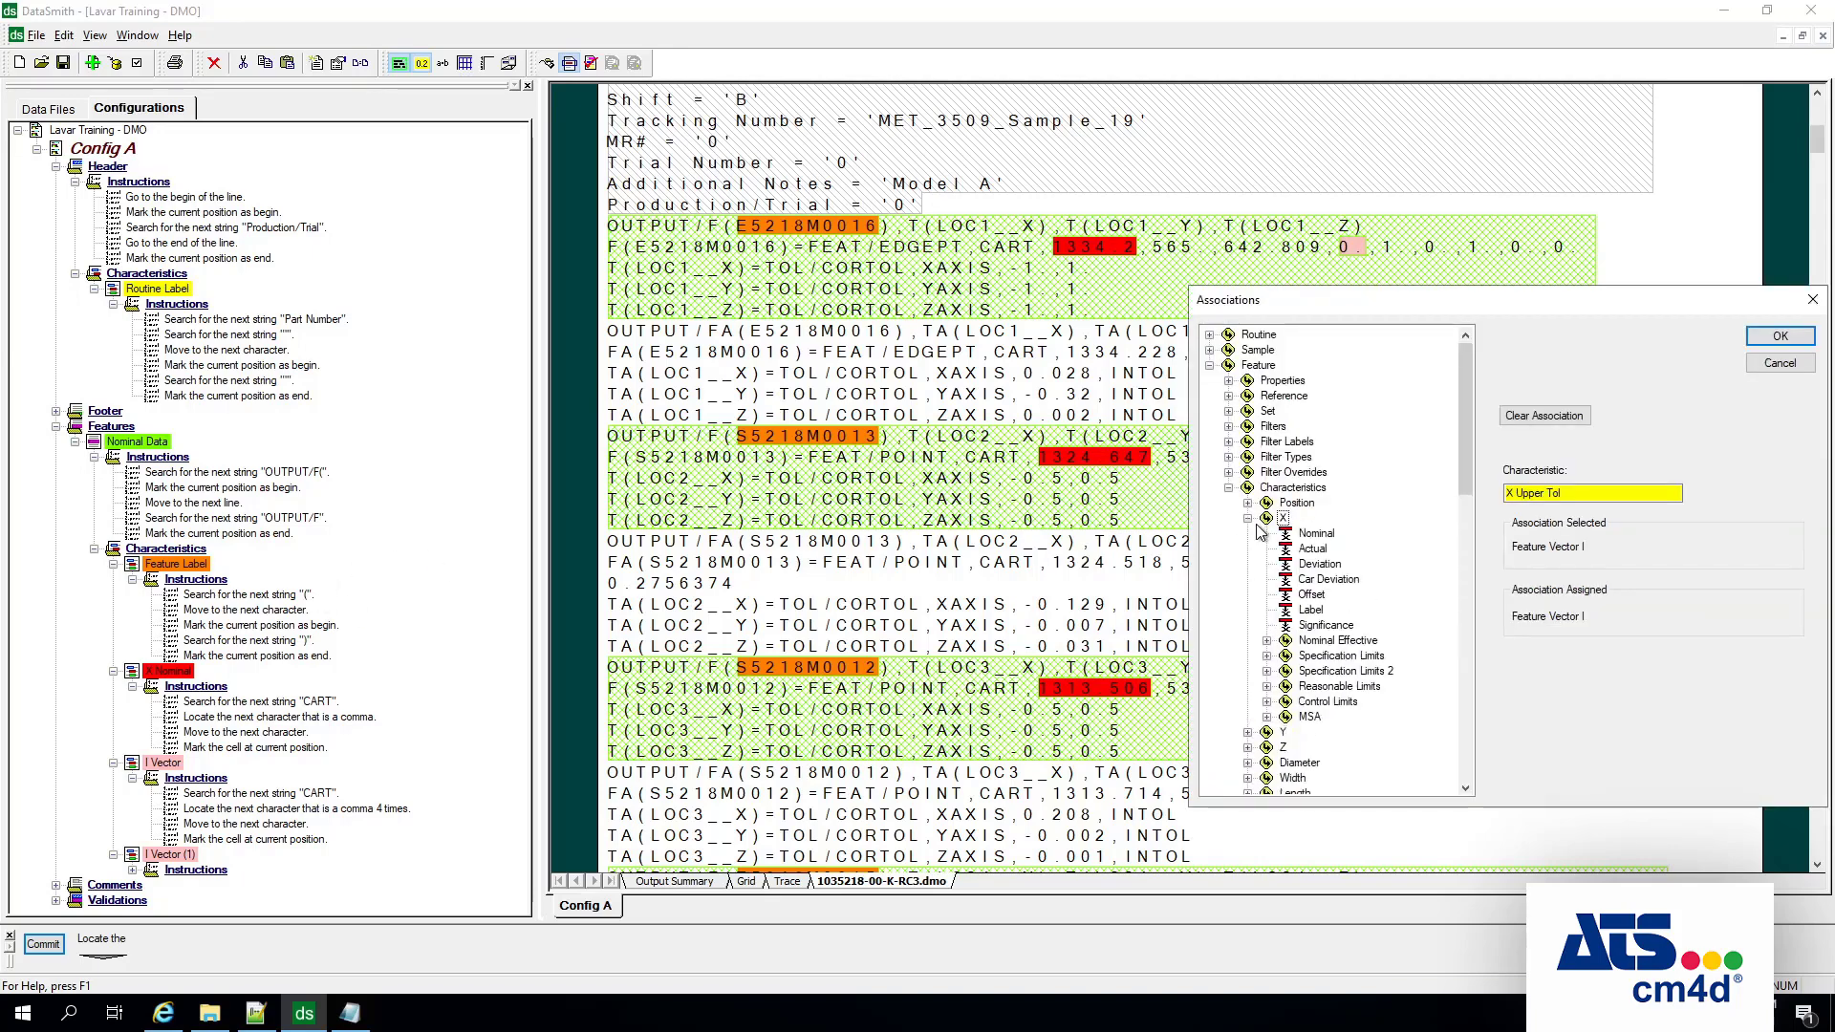
{"action": "left_click", "coordinate": [1338, 659]}
{"action": "left_click", "coordinate": [1268, 655]}
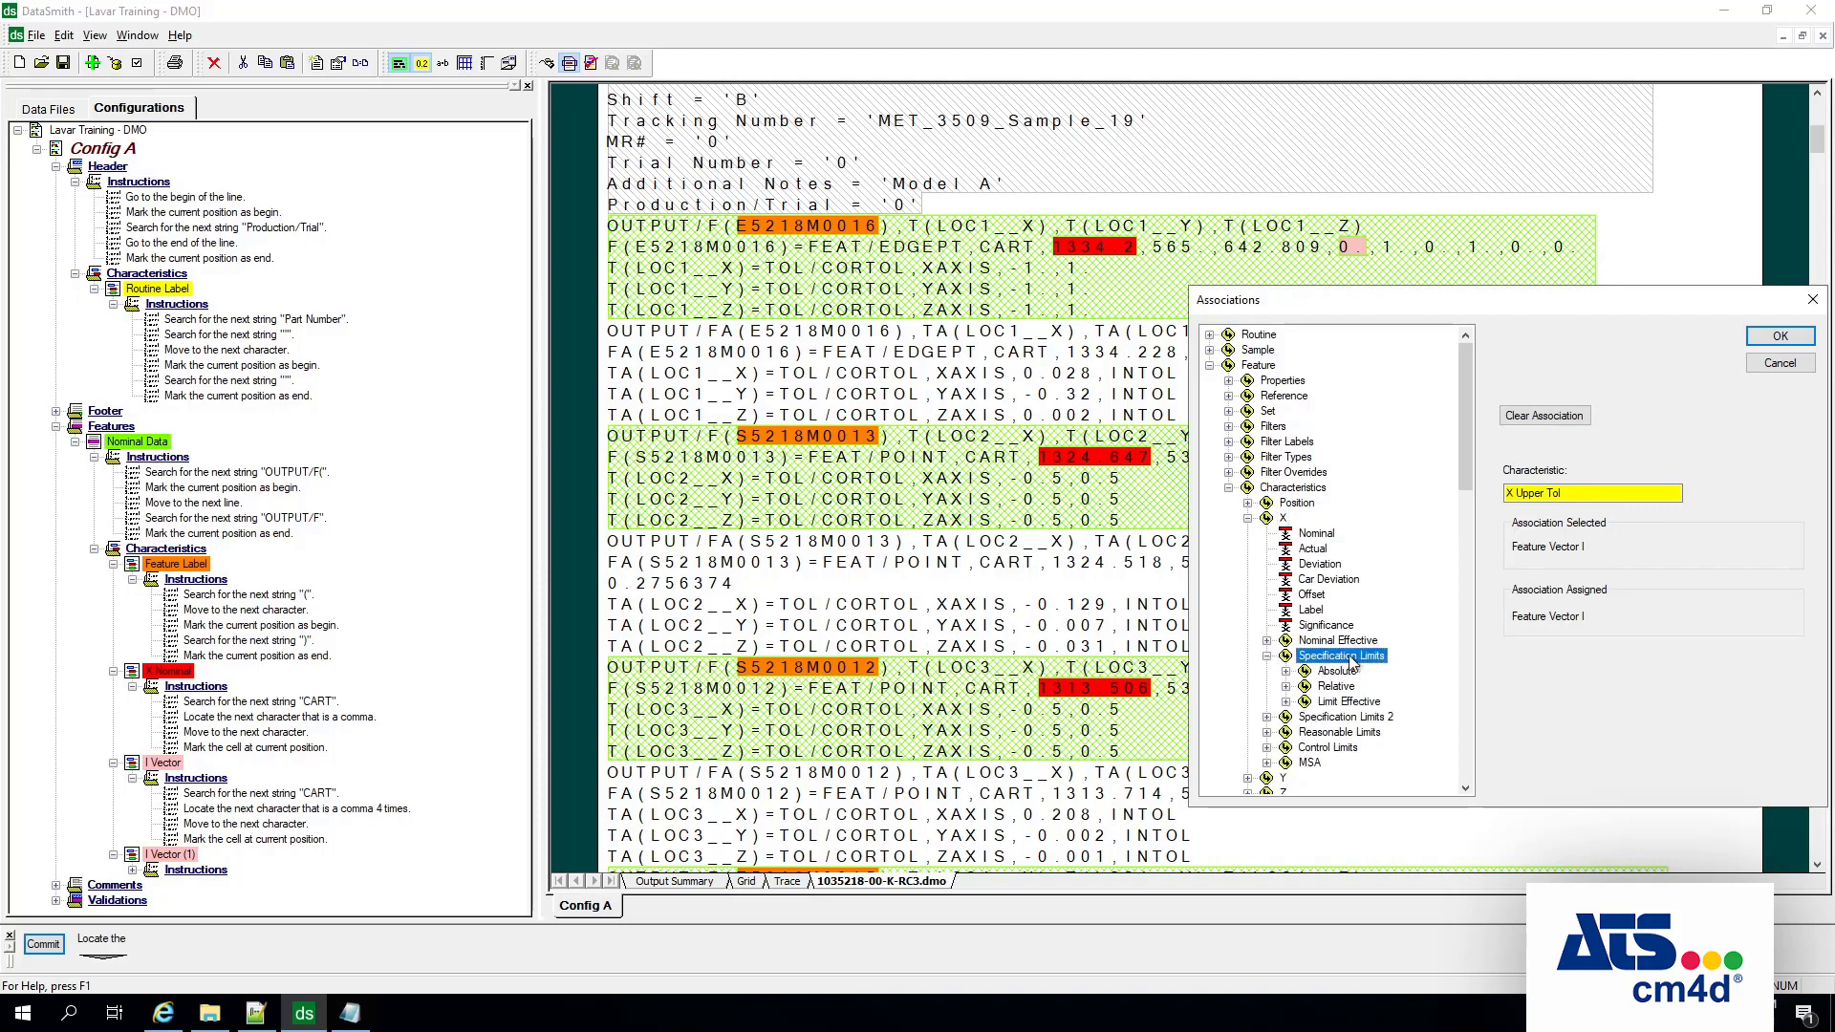
{"action": "left_click", "coordinate": [1336, 687]}
{"action": "left_click", "coordinate": [1286, 687]}
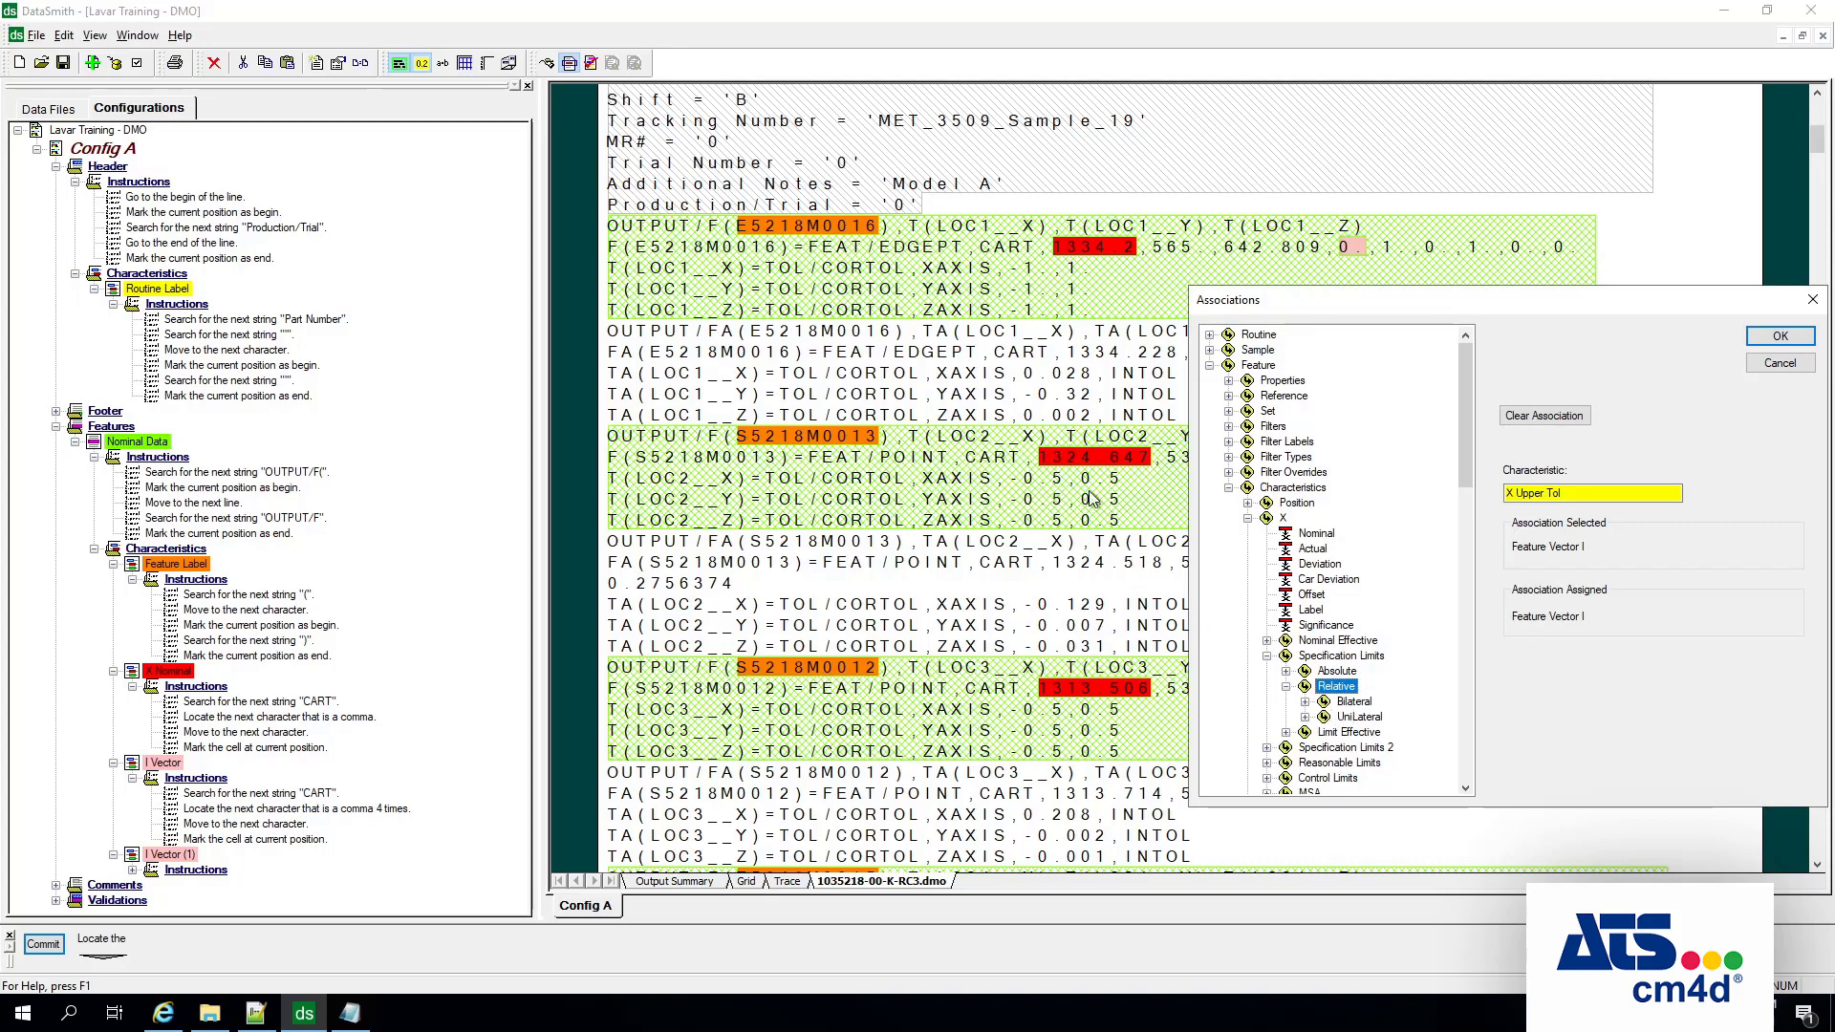
{"action": "left_click", "coordinate": [1305, 701]}
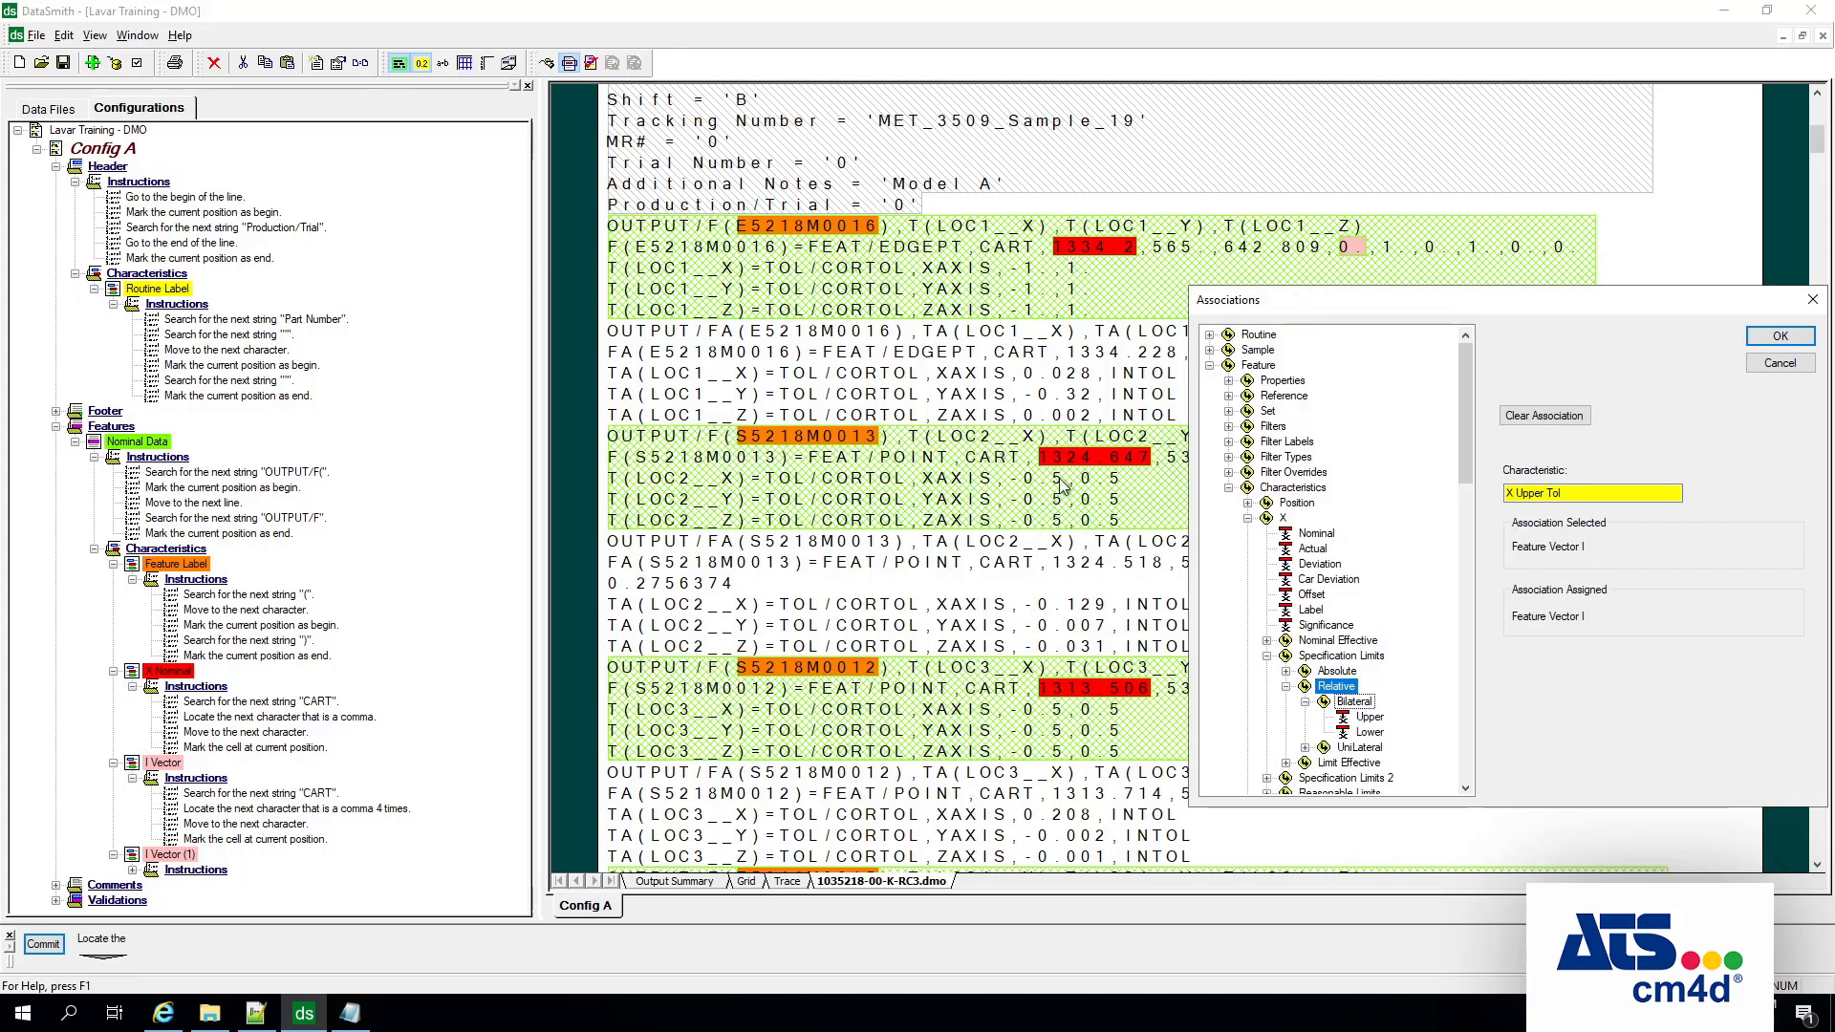
{"action": "left_click", "coordinate": [1364, 733]}
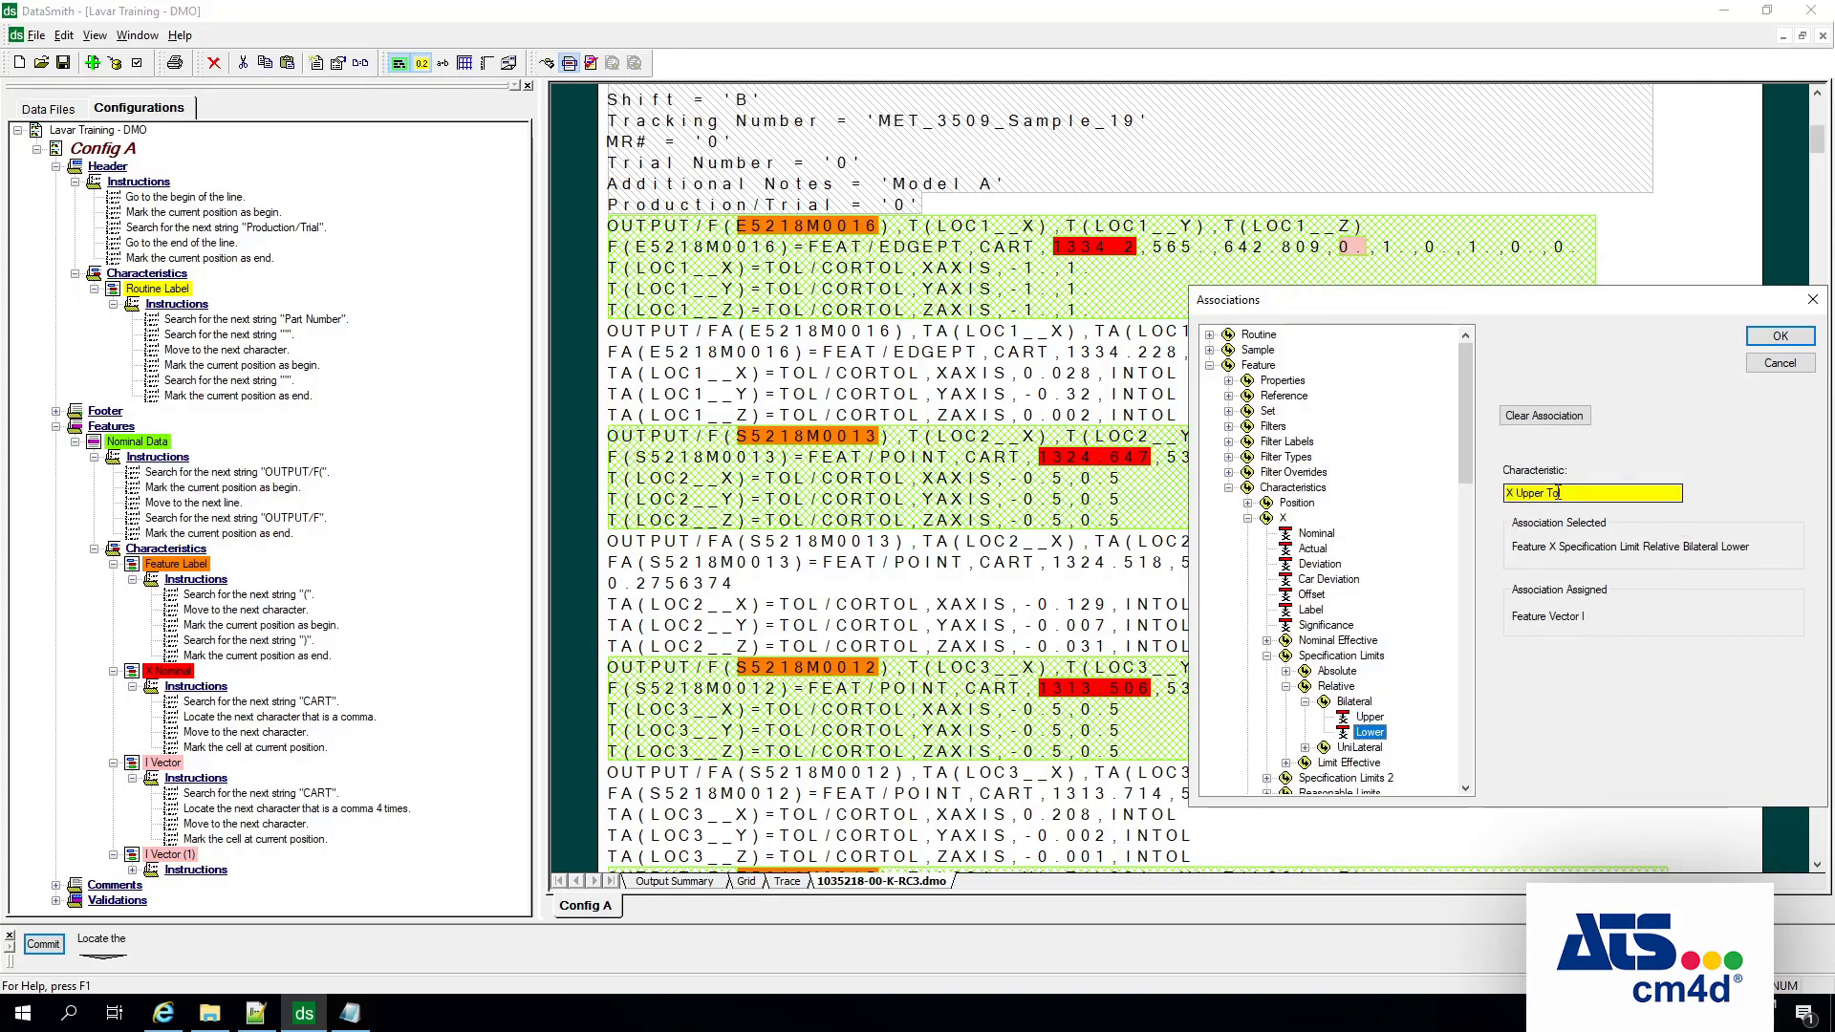
{"action": "left_click", "coordinate": [1370, 719]}
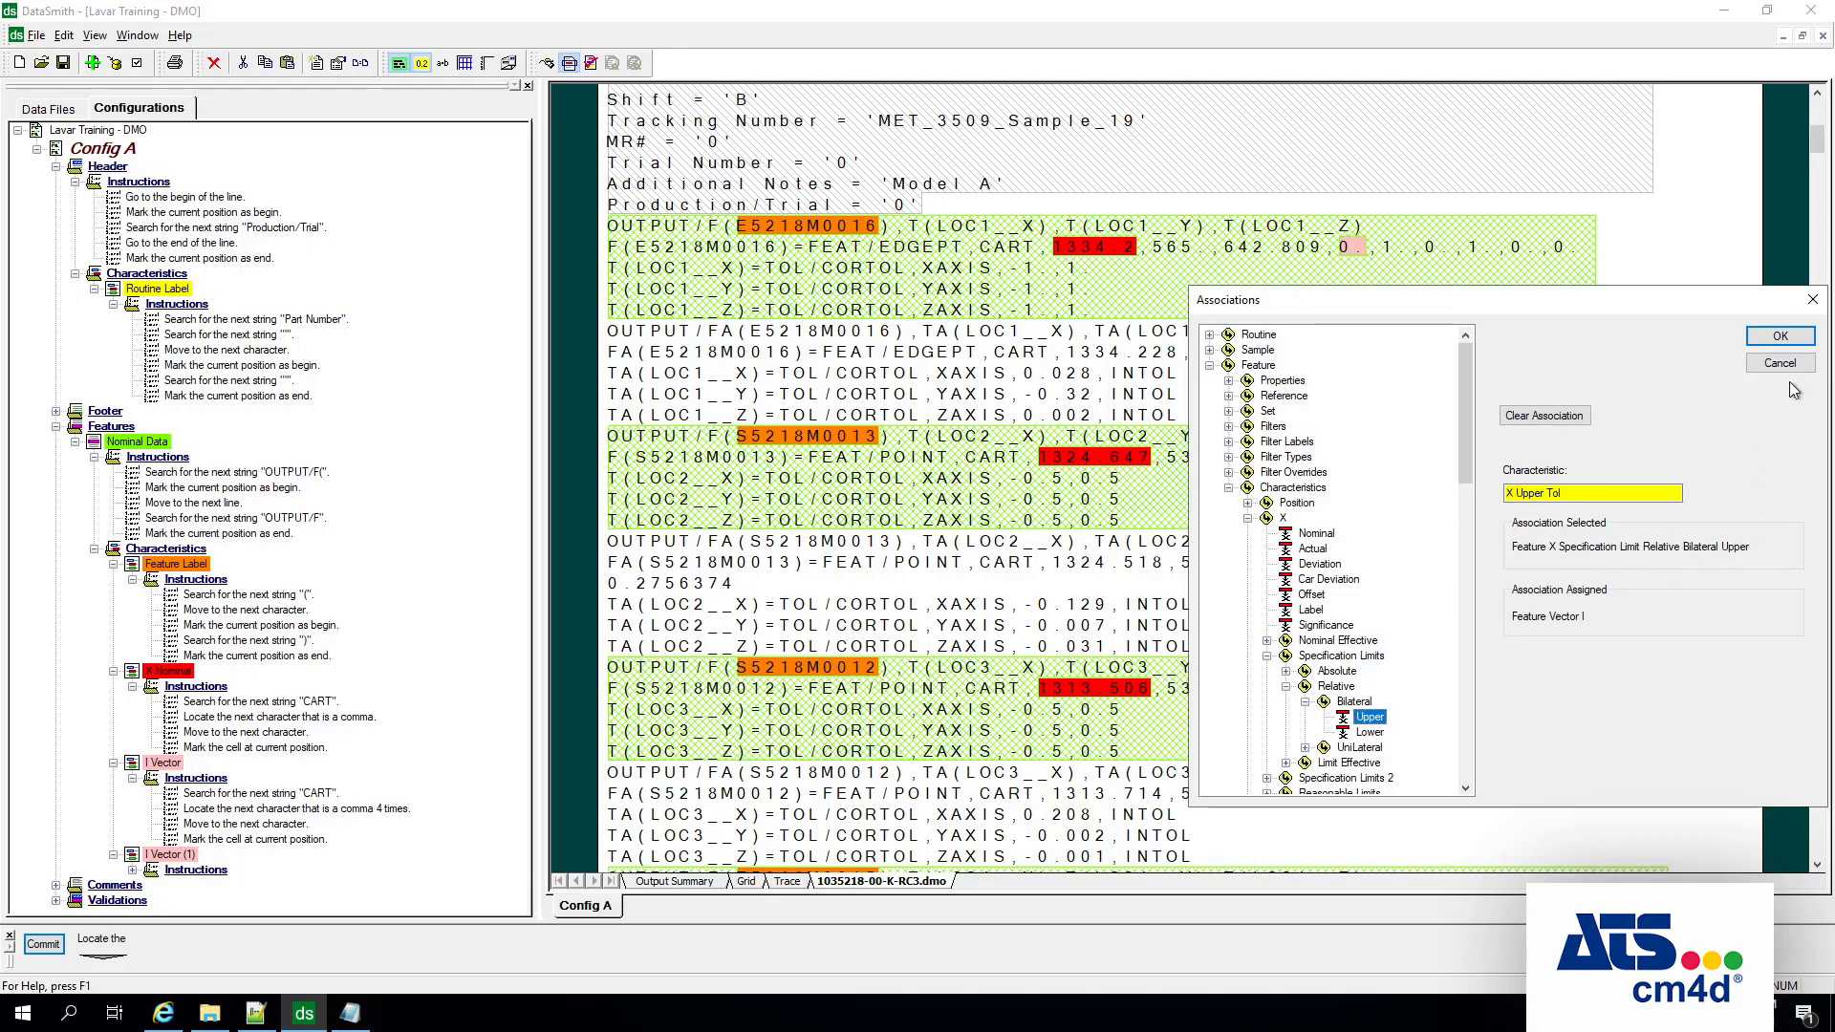
{"action": "left_click", "coordinate": [1805, 341]}
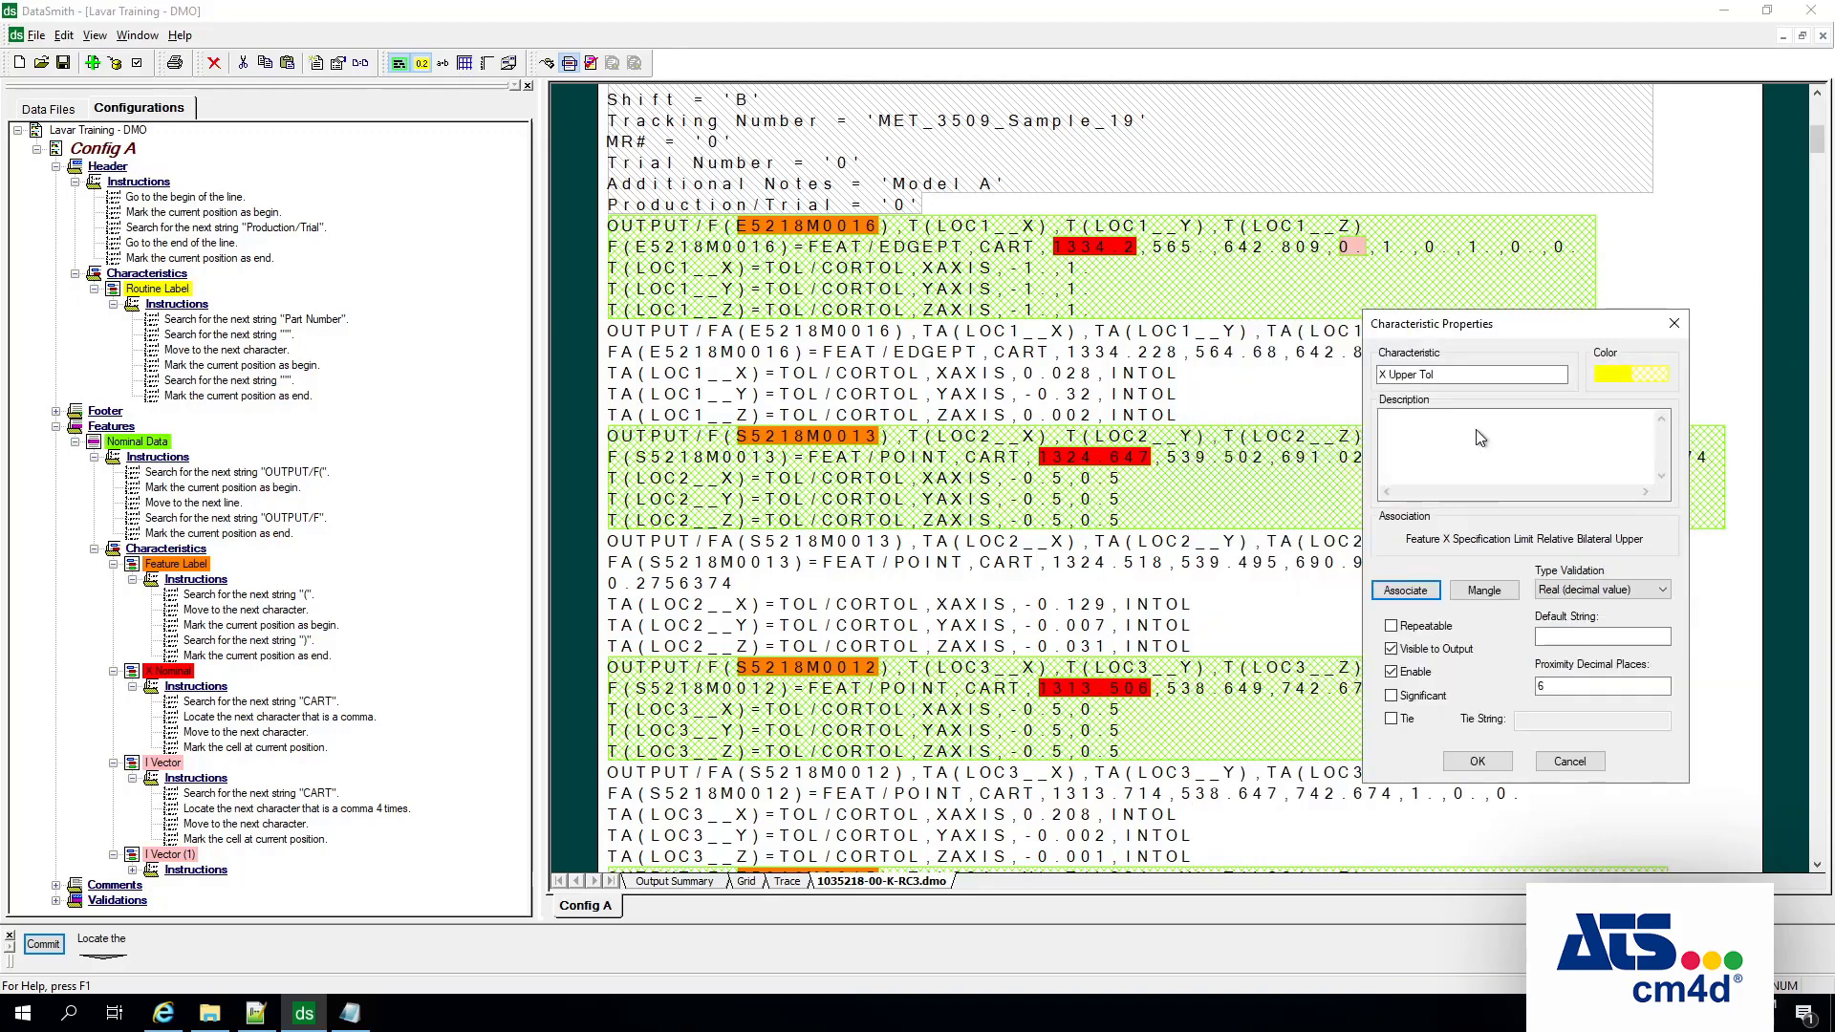
{"action": "left_click", "coordinate": [1480, 761]}
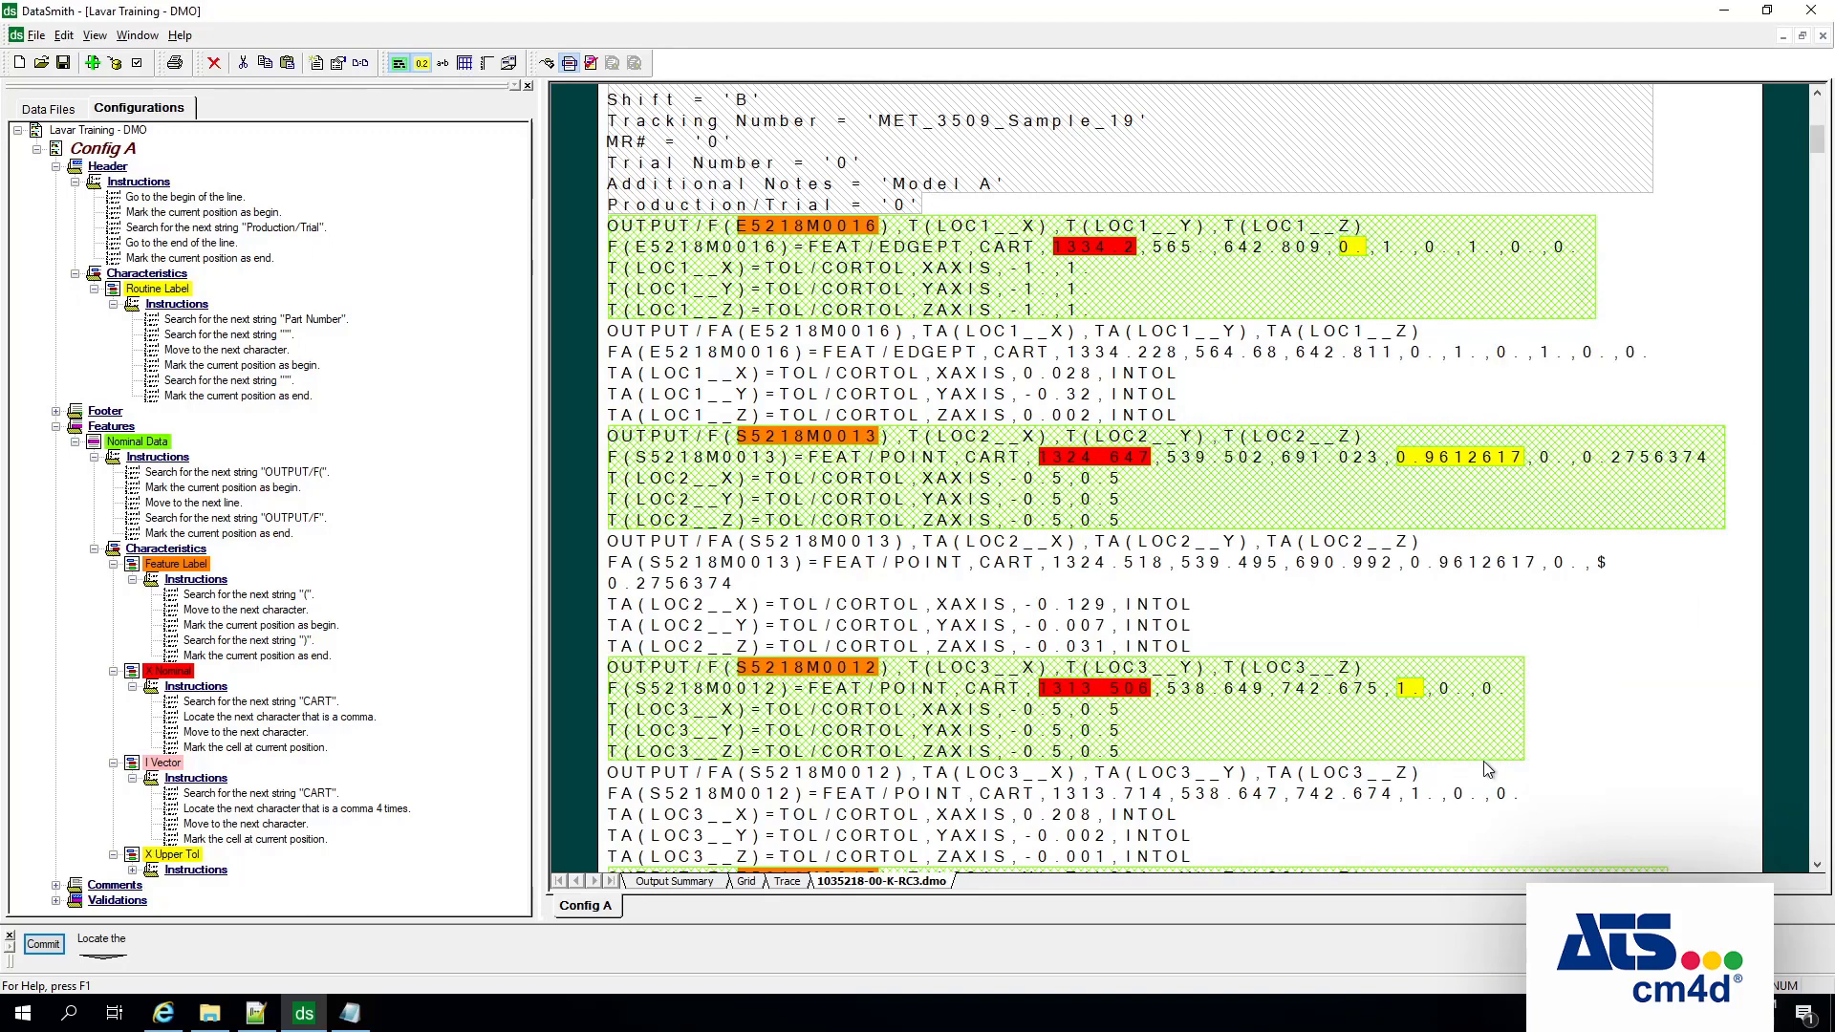
Step: Change the search string in X Upper Tol's first instruction to XAXIS and commit it
{"action": "left_click", "coordinate": [131, 871]}
{"action": "scroll", "coordinate": [399, 674], "scroll_direction": "down", "scroll_amount": 1}
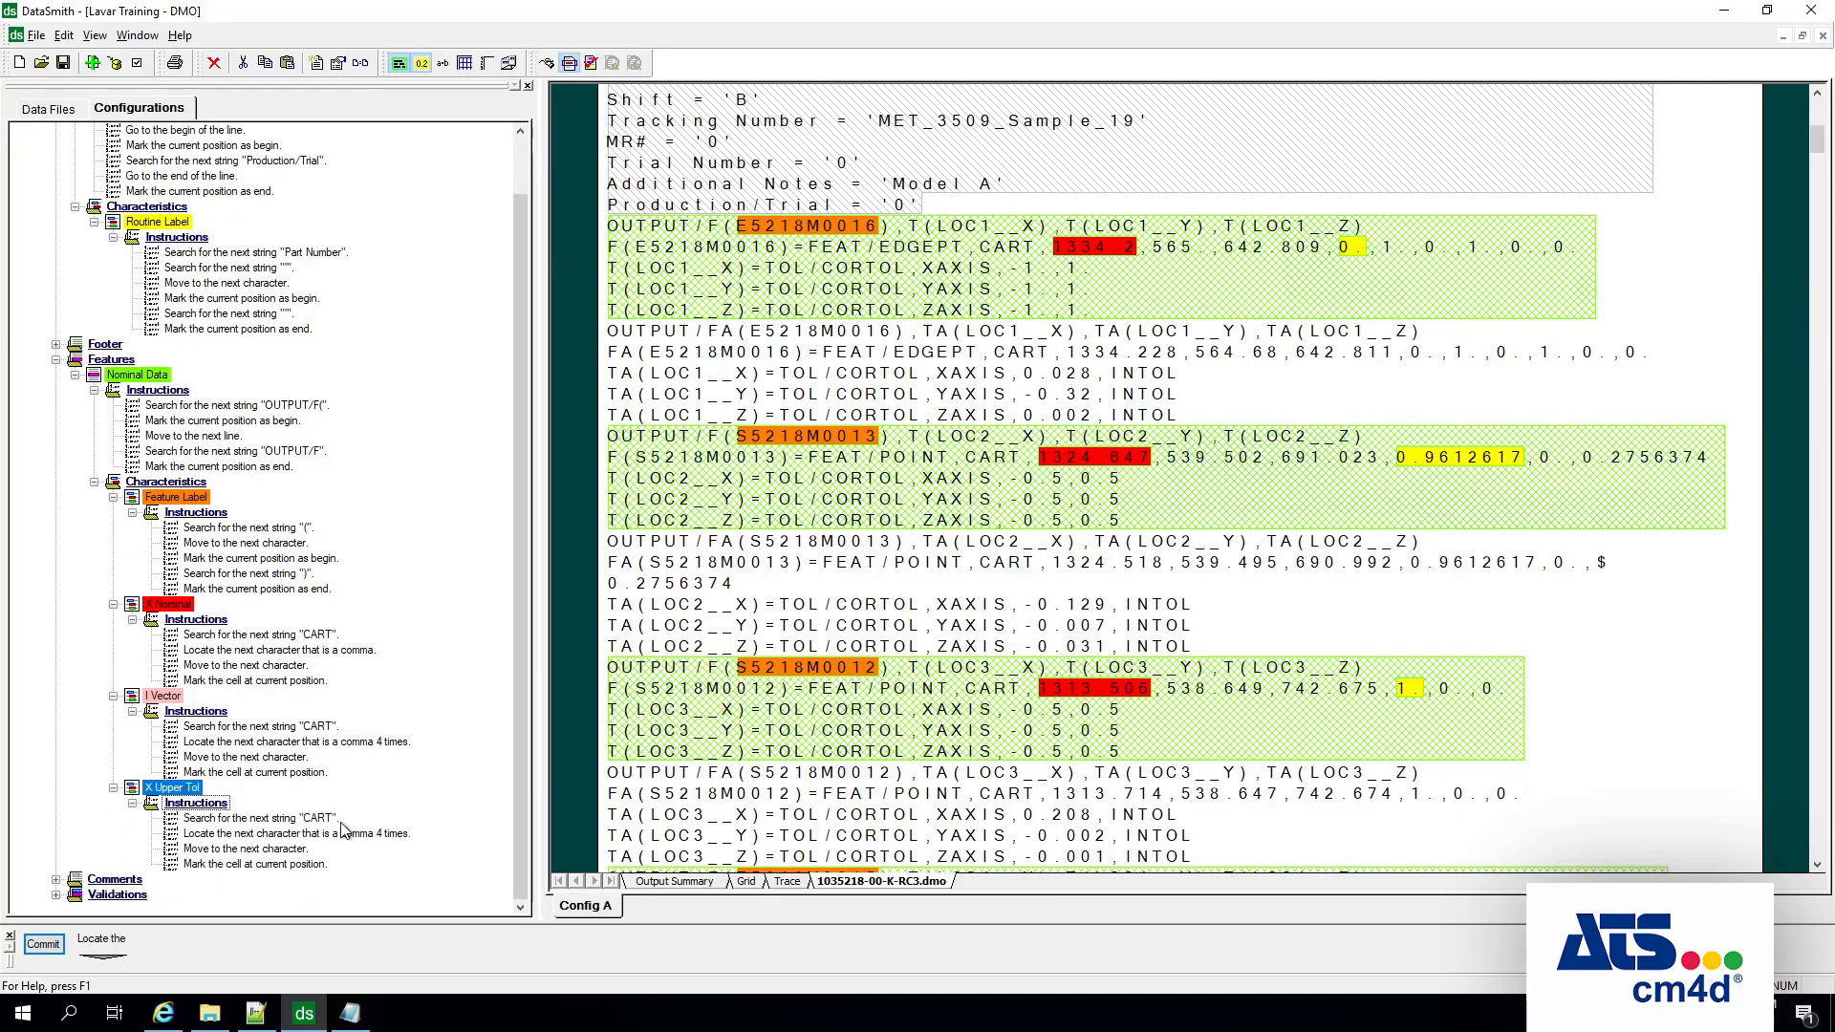
{"action": "left_click", "coordinate": [288, 822]}
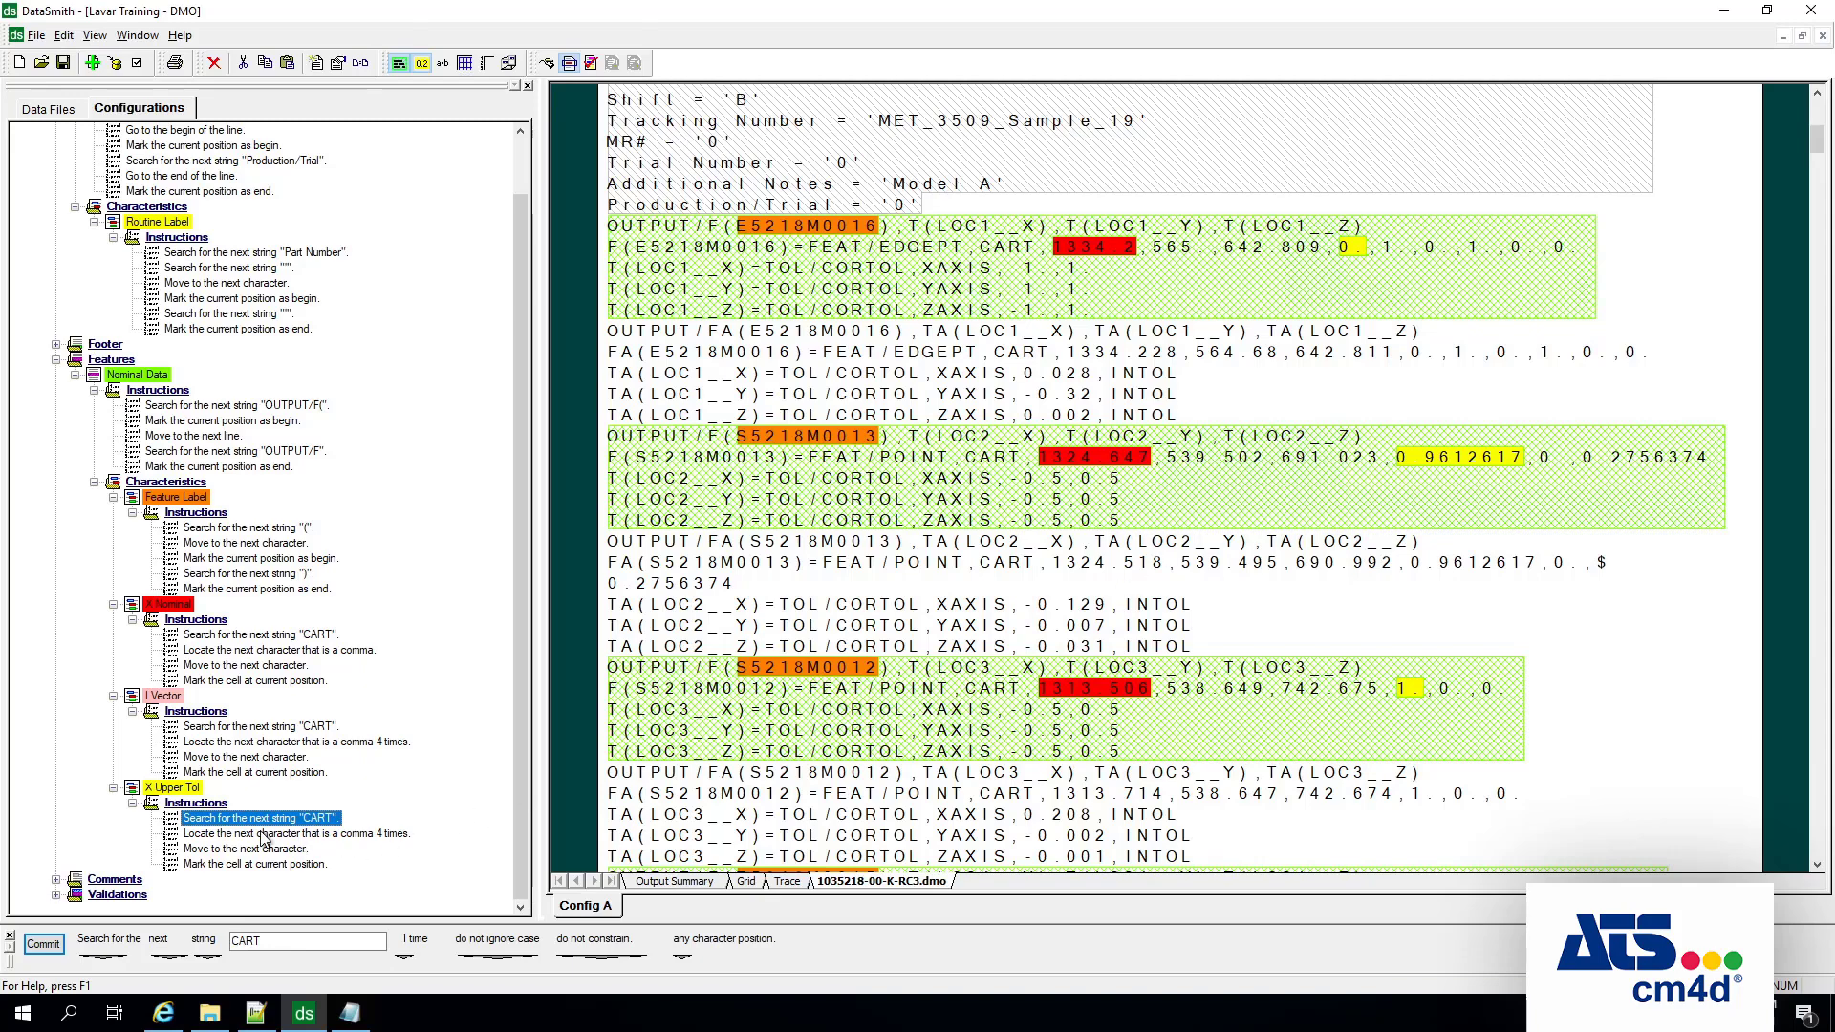
{"action": "double_click", "coordinate": [271, 941]}
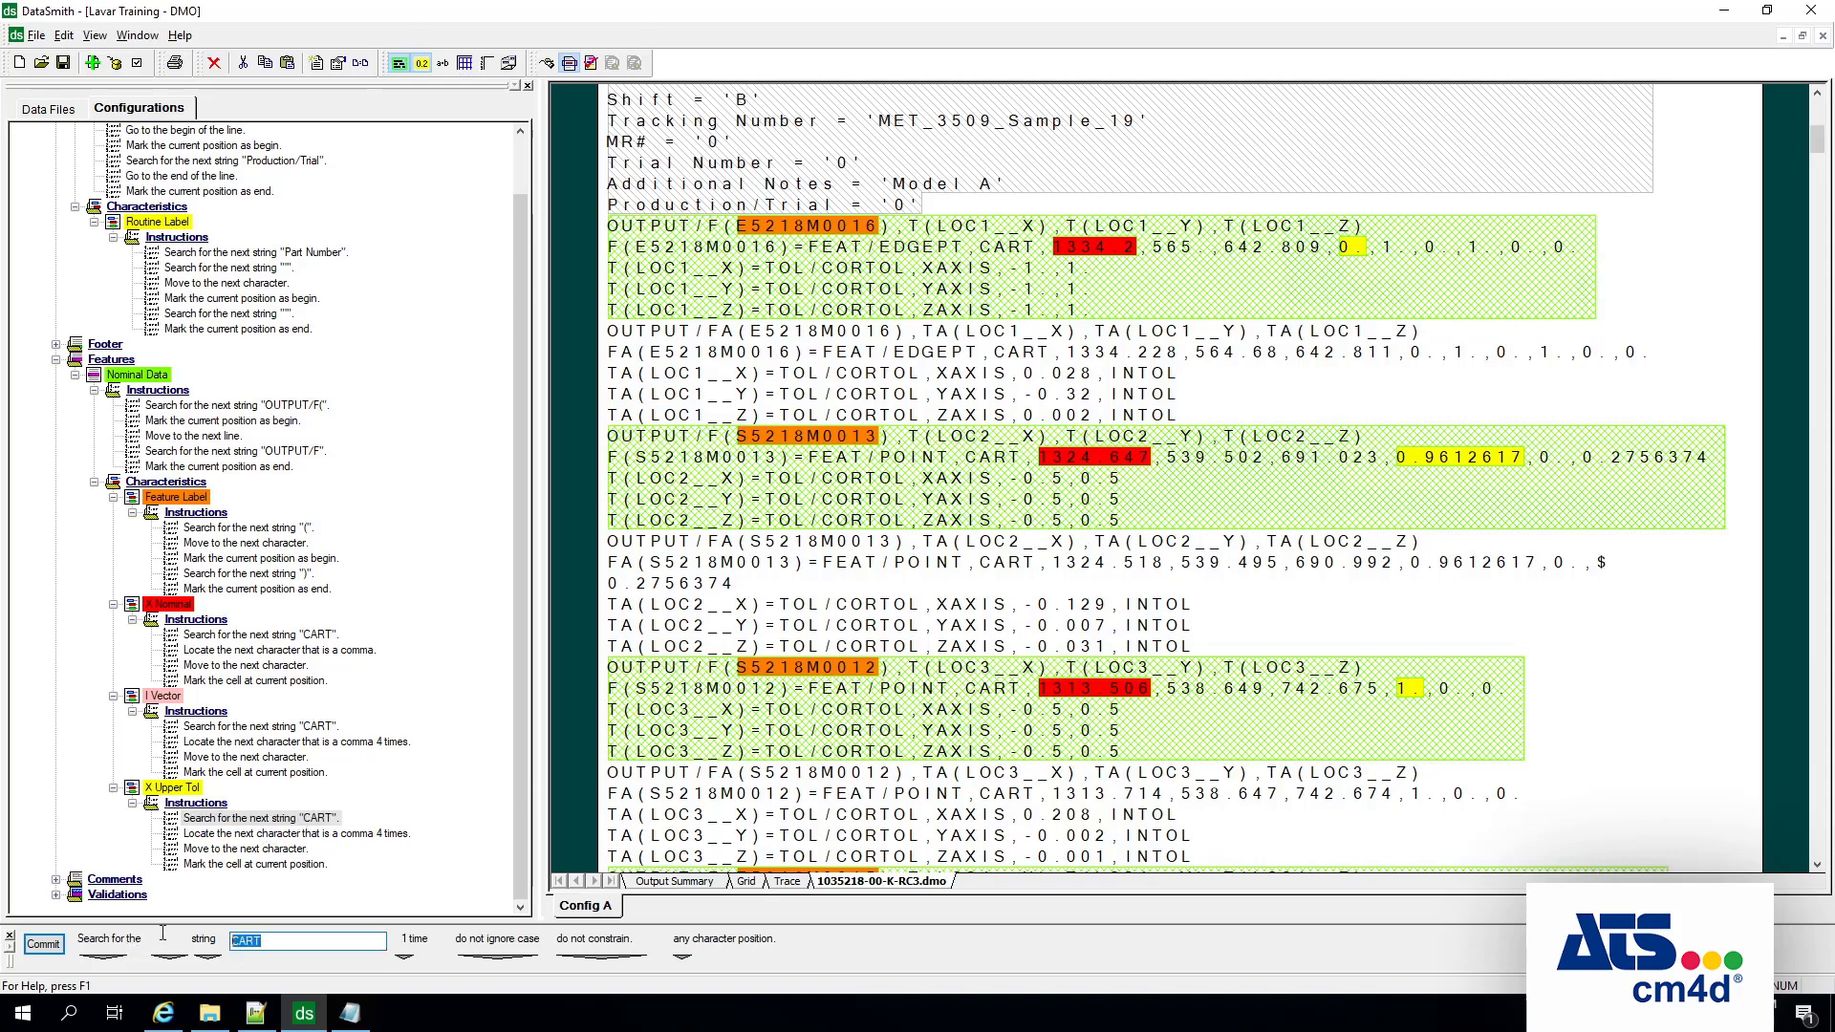
{"action": "type", "text": "XAXIS"}
{"action": "left_click", "coordinate": [44, 945]}
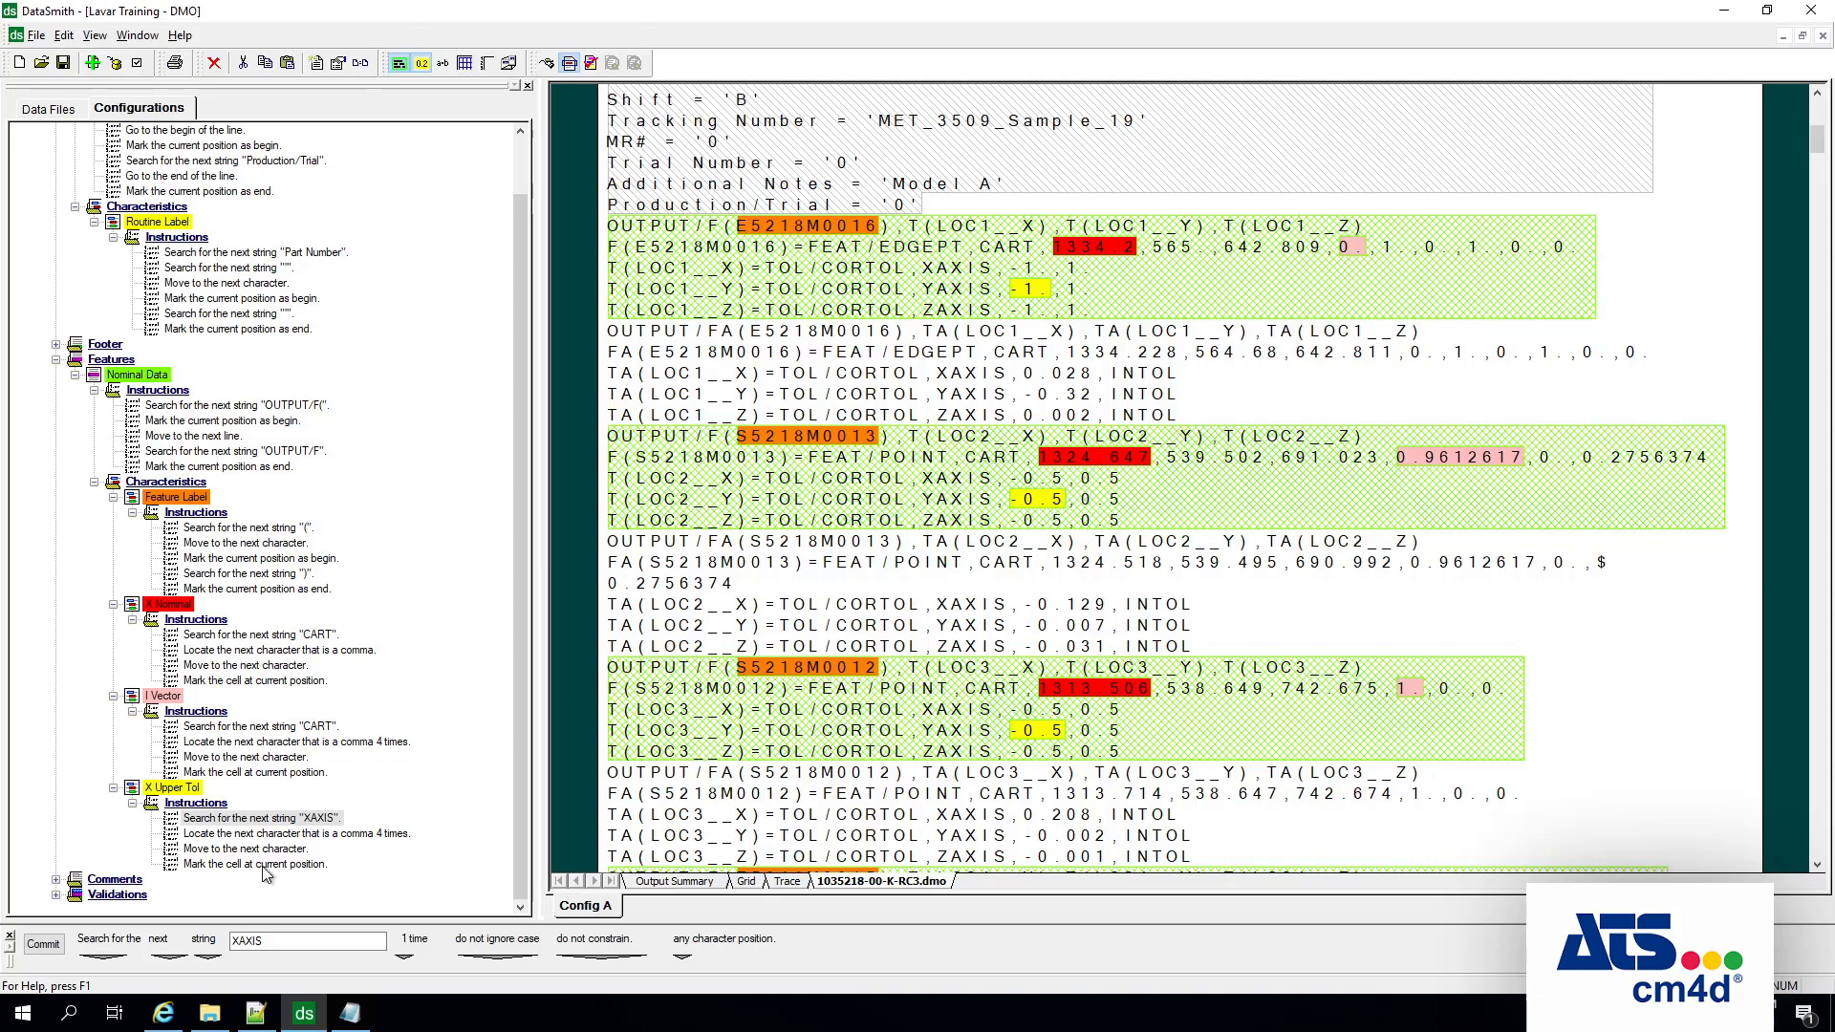
Step: Set X Upper Tol's instruction that locates the next comma to repeat 2 times and commit the change
{"action": "left_click", "coordinate": [312, 836]}
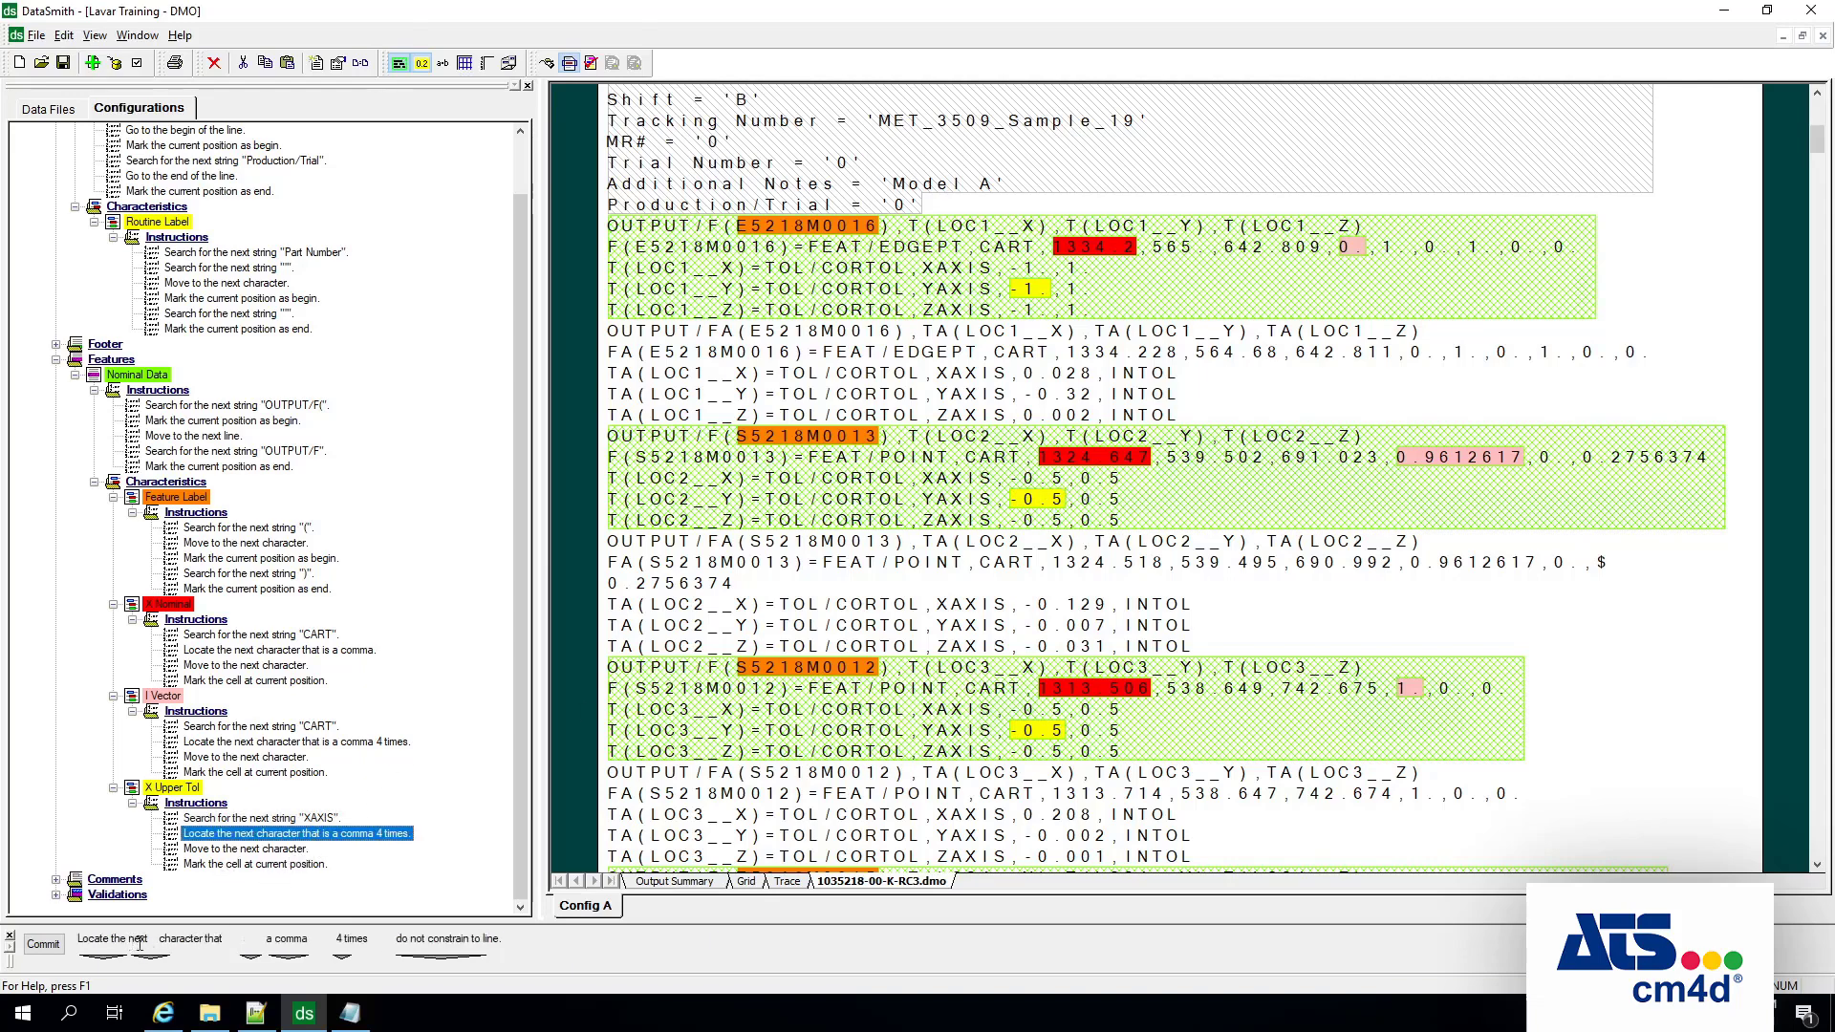
{"action": "left_click", "coordinate": [338, 963]}
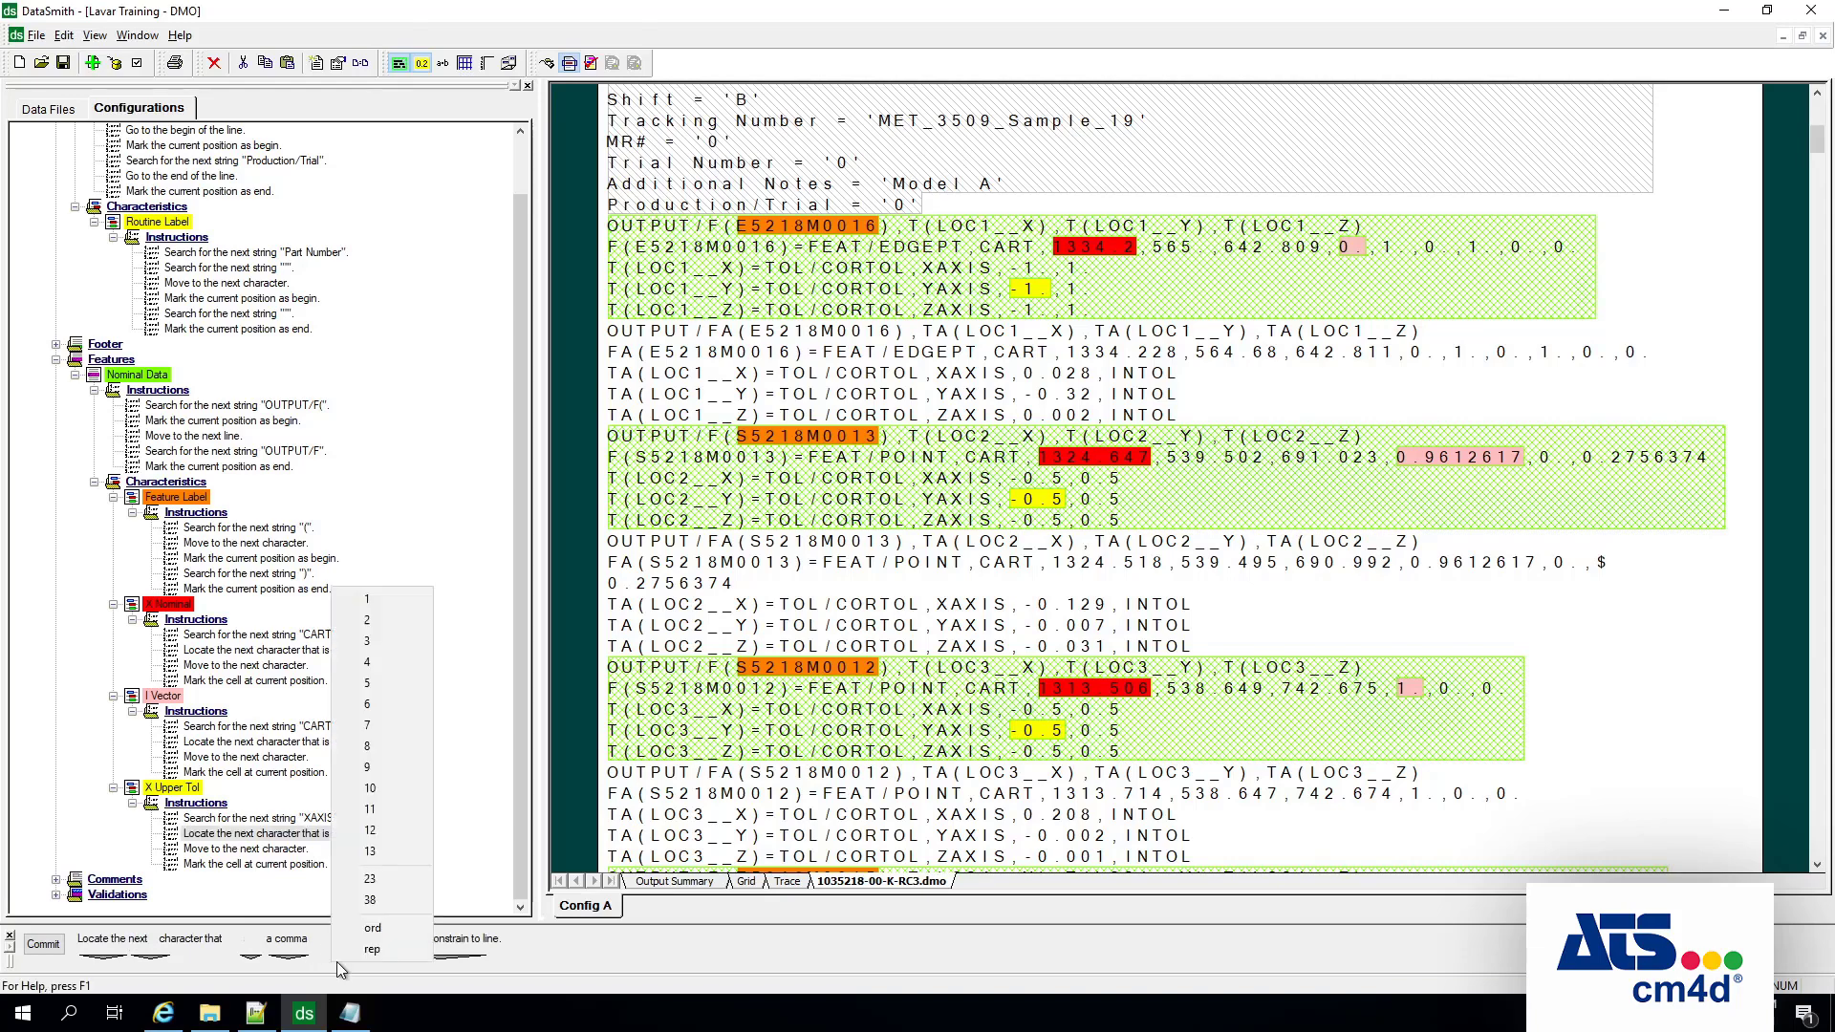
{"action": "left_click", "coordinate": [388, 621]}
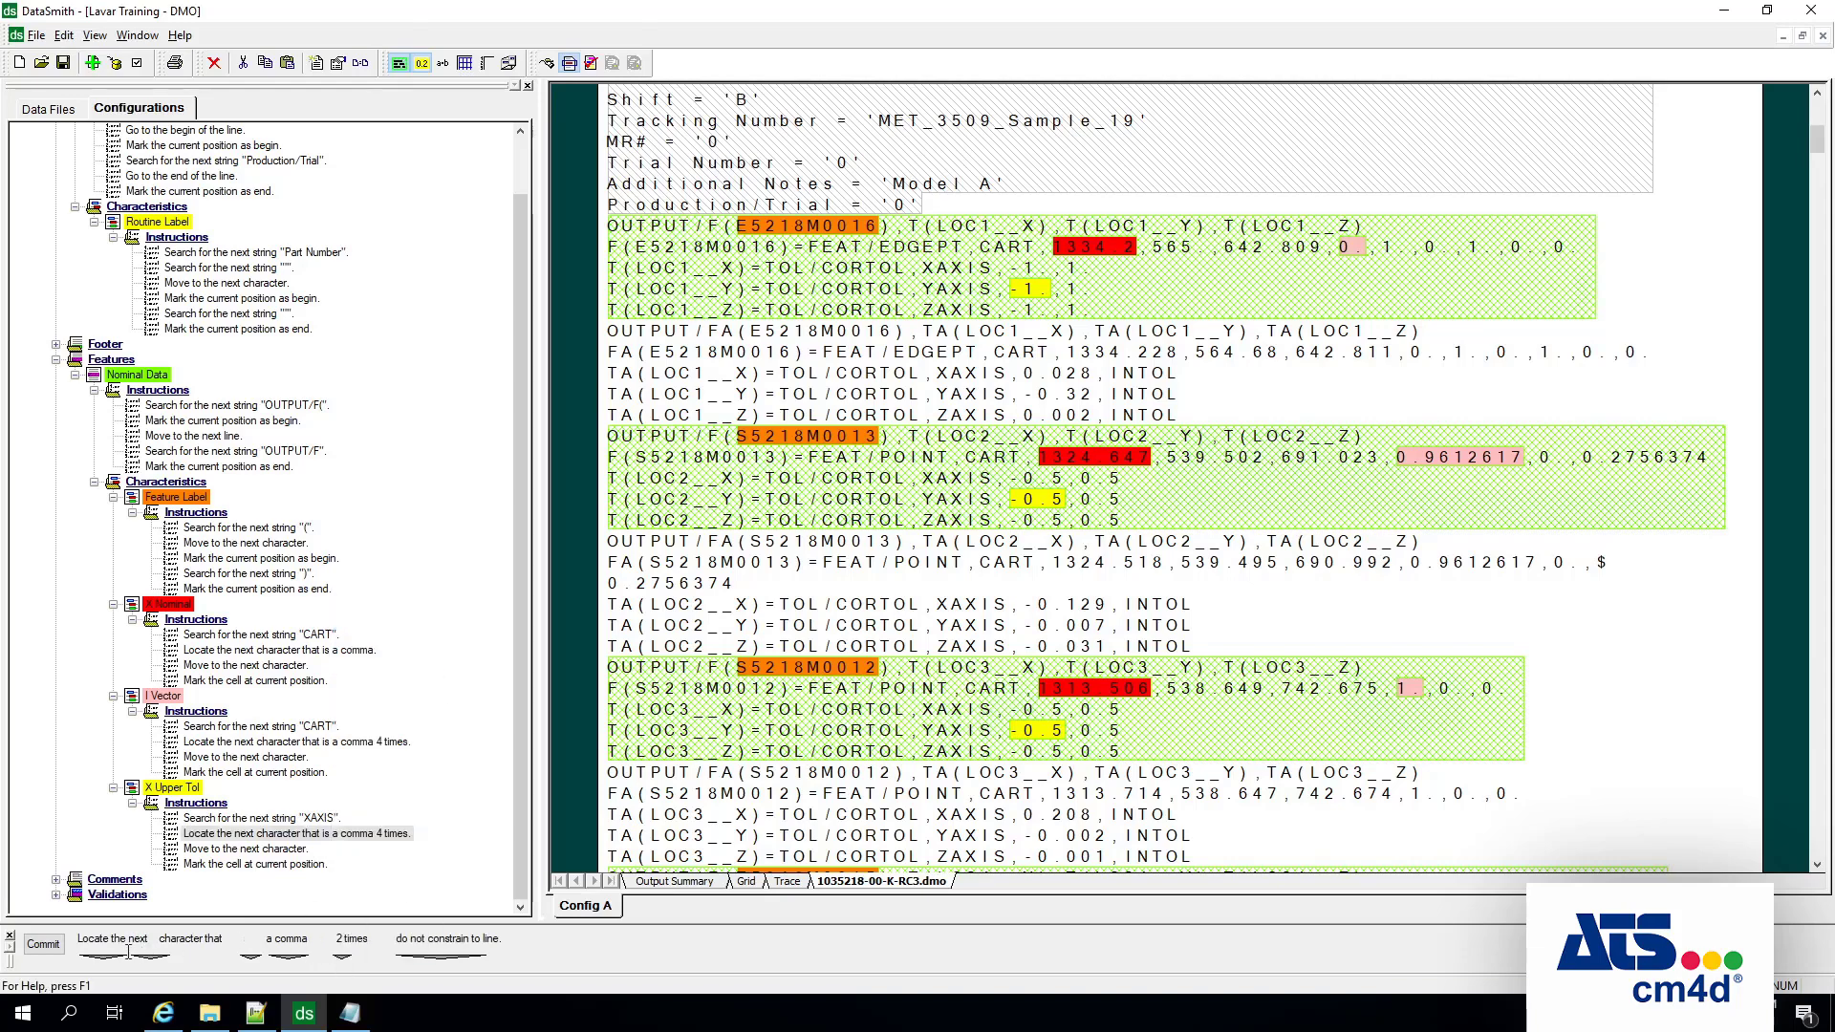
{"action": "left_click", "coordinate": [44, 950]}
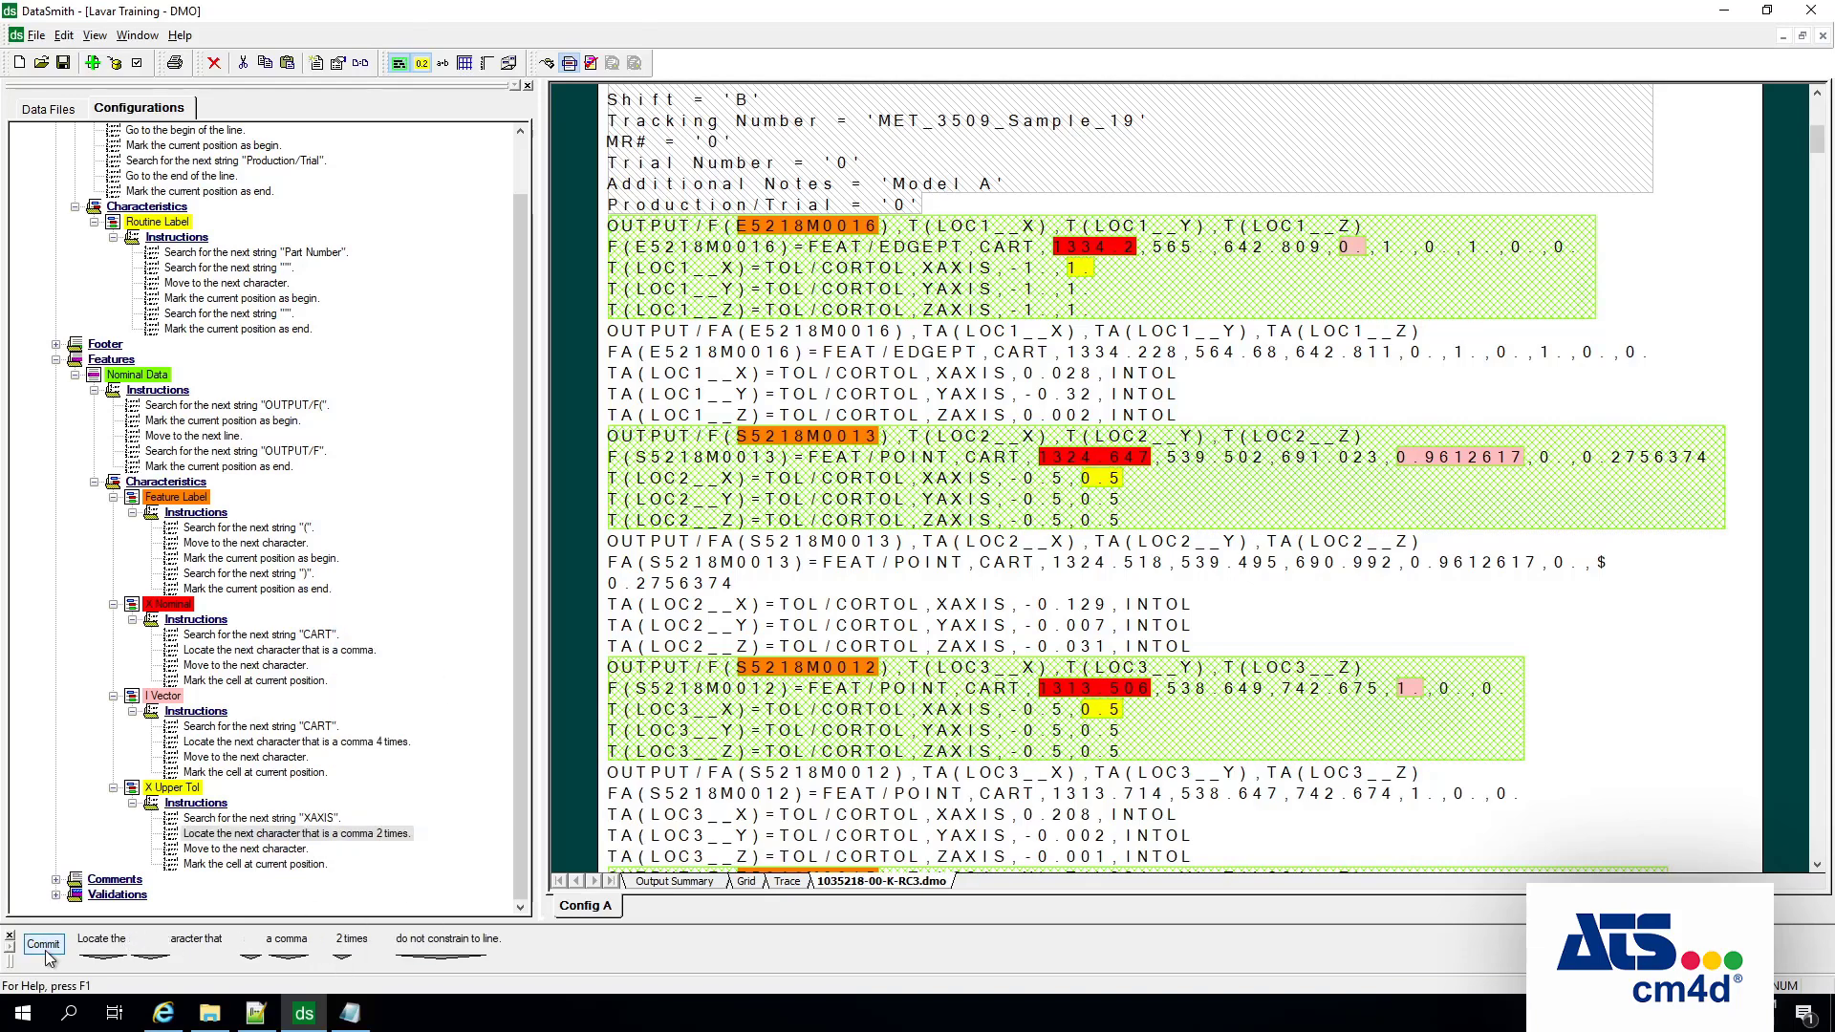
Step: Review X Upper Tol's last two instructions, commit the one marking the cell at the current position, and save the translator
{"action": "left_click", "coordinate": [274, 850]}
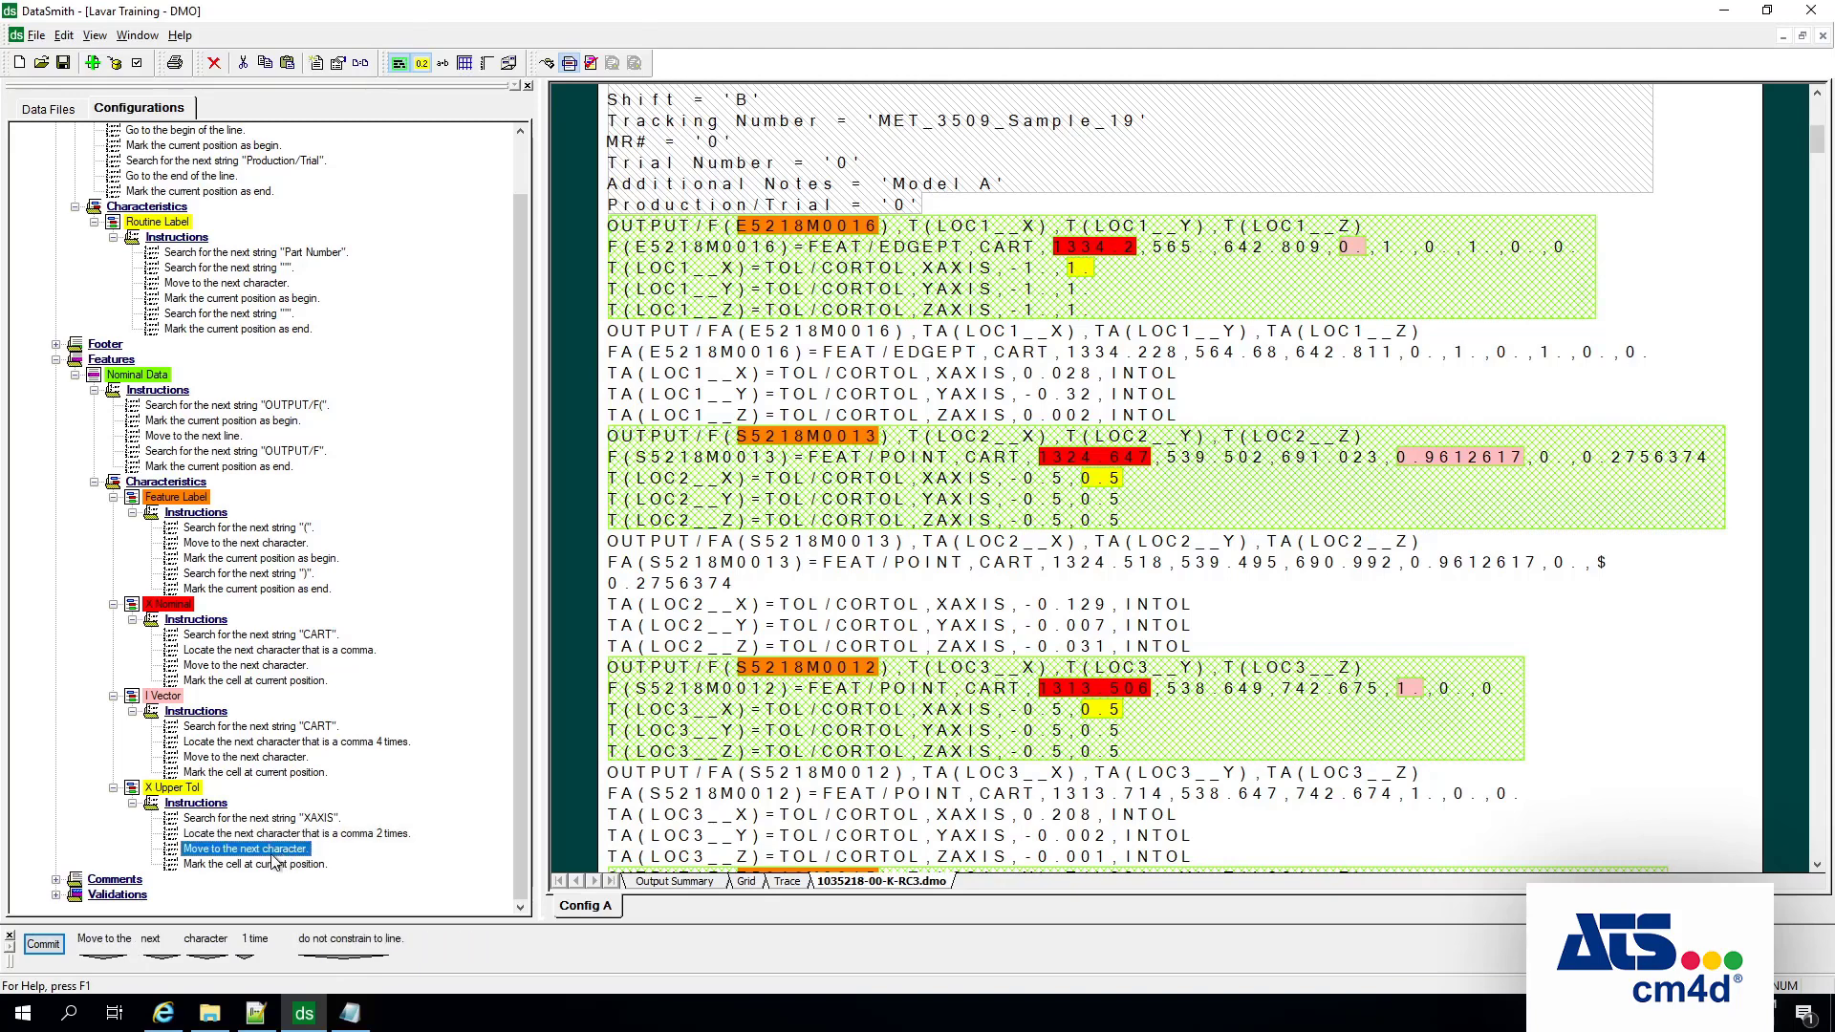
{"action": "left_click", "coordinate": [270, 865]}
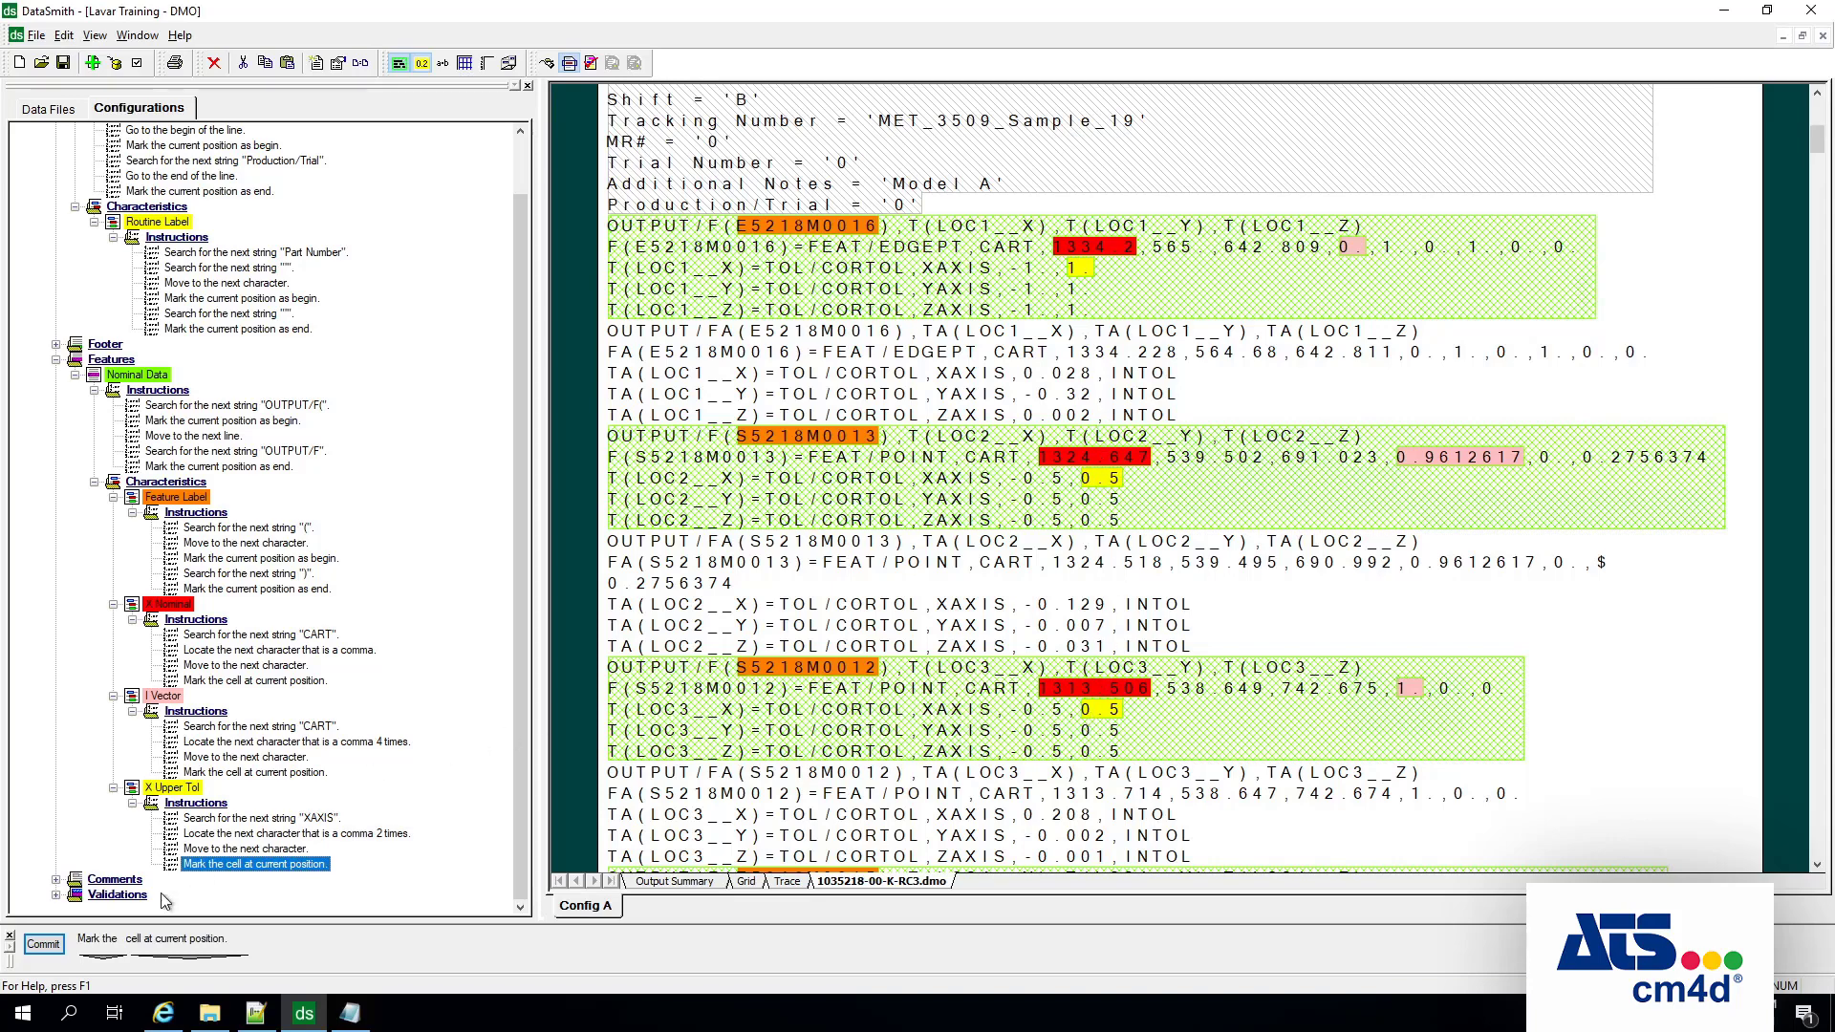
{"action": "left_click", "coordinate": [43, 946]}
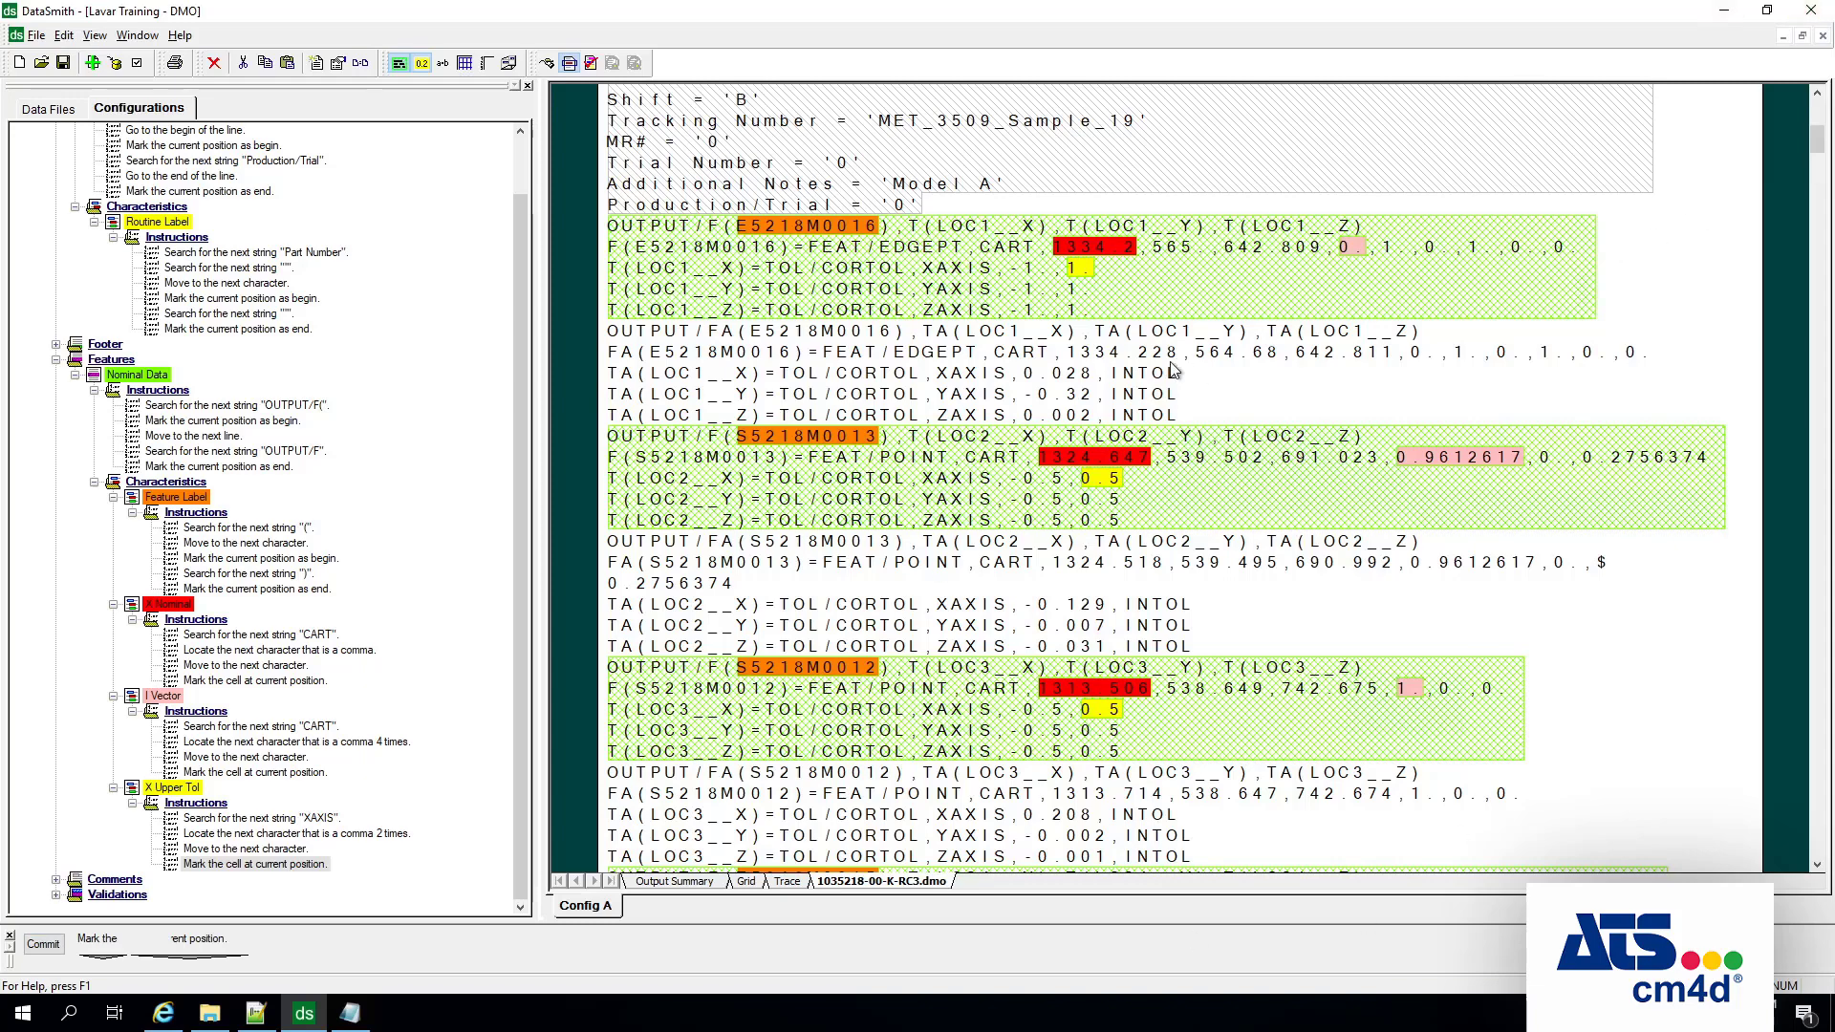
{"action": "left_click", "coordinate": [64, 64]}
Step: Duplicate the X Upper Tol characteristic within the Nominal Data feature
{"action": "left_click_drag", "start_coordinate": [521, 319], "coordinate": [545, 198]}
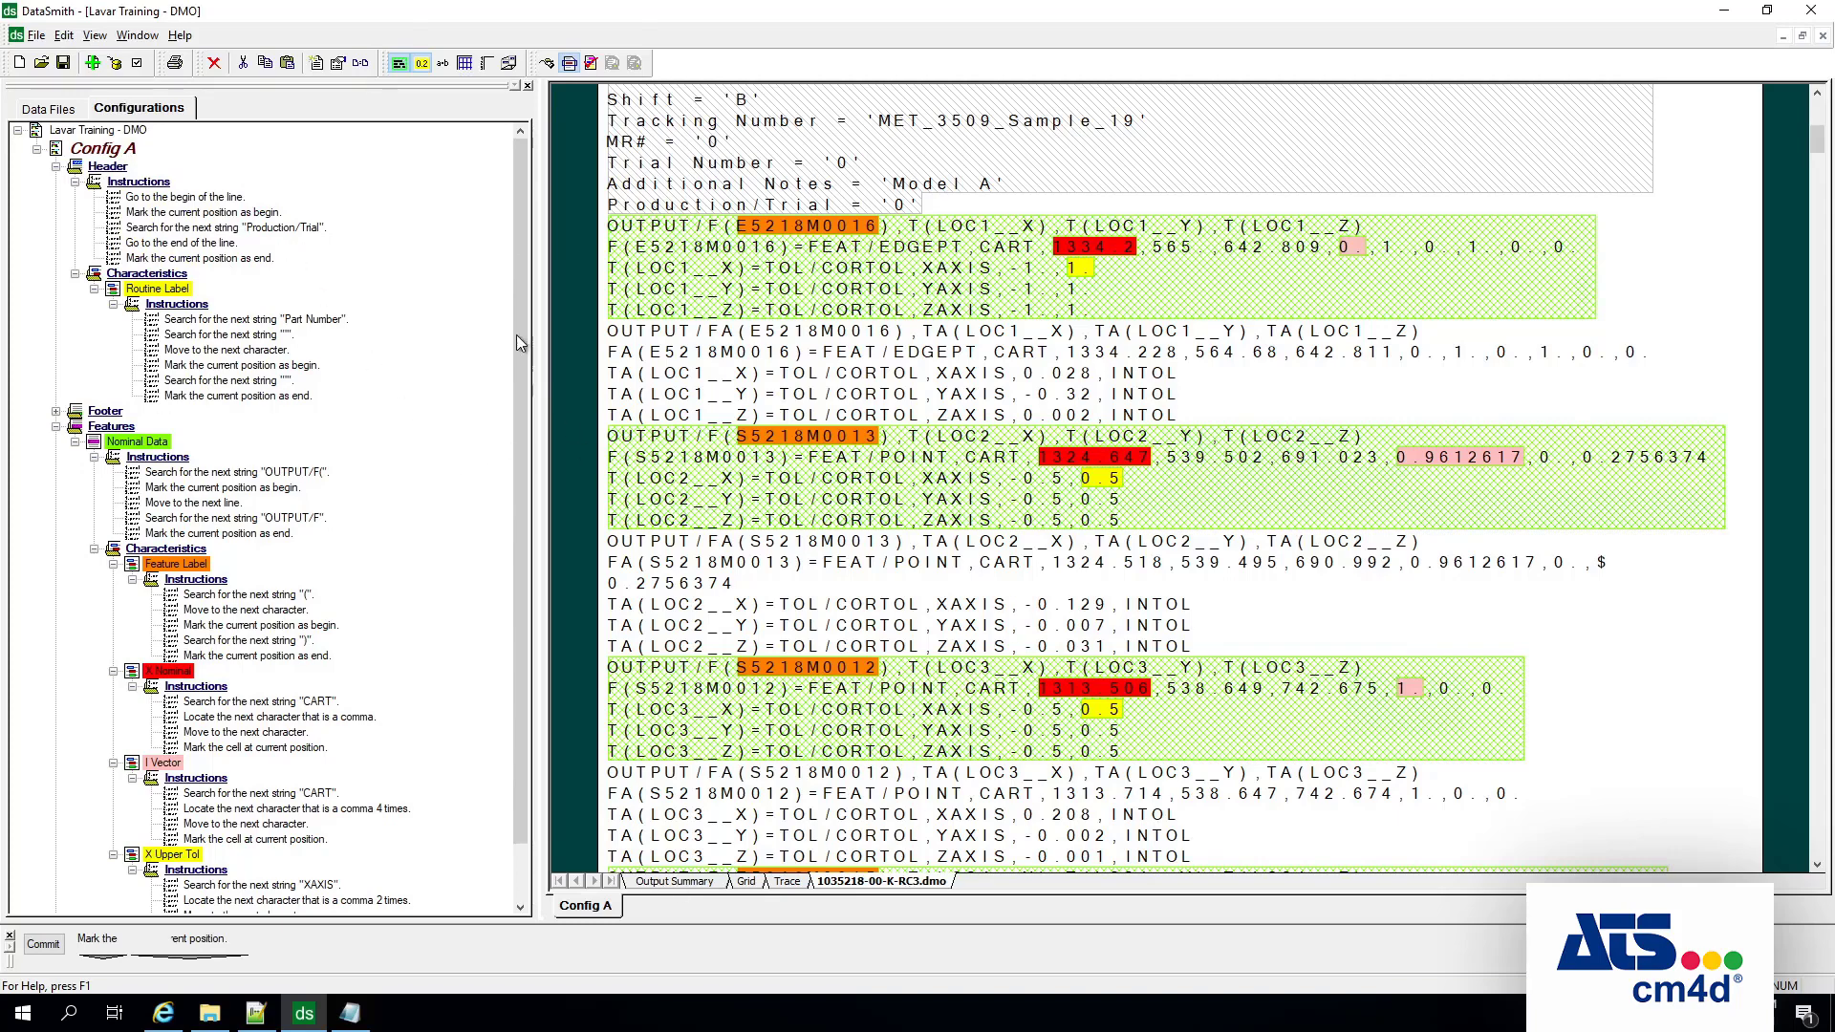
{"action": "left_click_drag", "start_coordinate": [524, 187], "coordinate": [540, 351]}
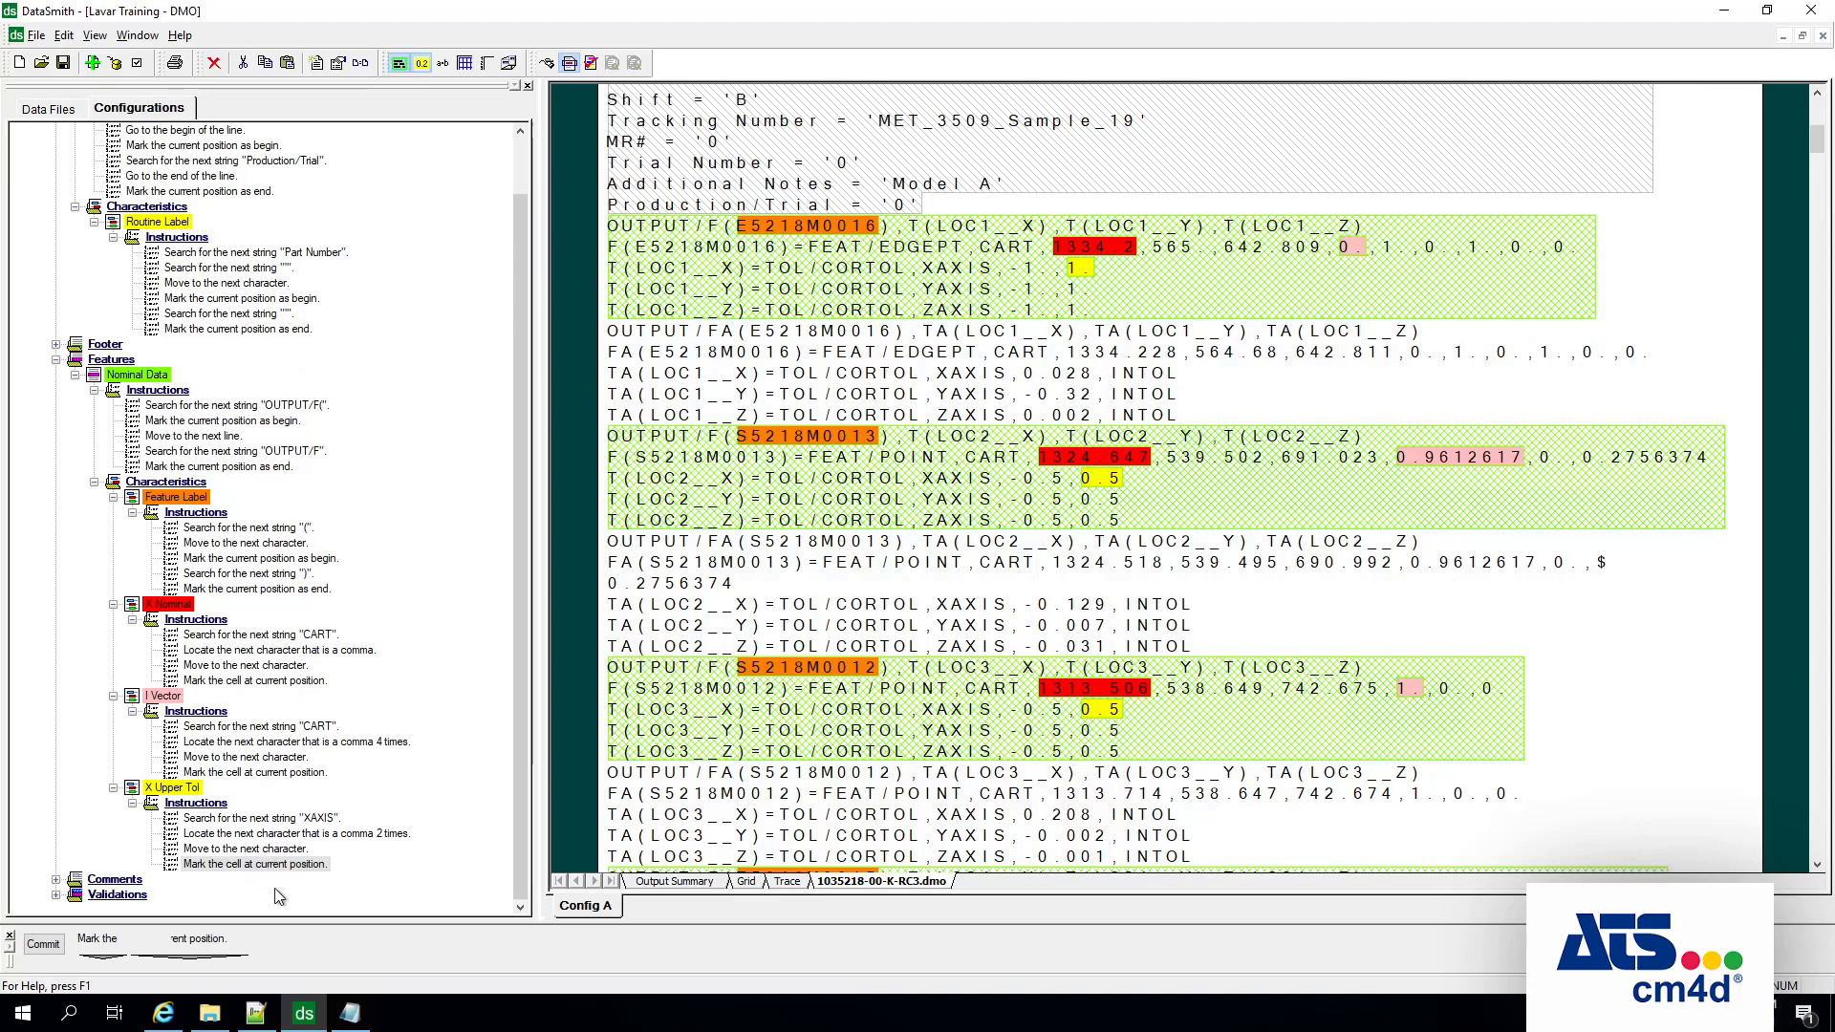
{"action": "left_click", "coordinate": [292, 866]}
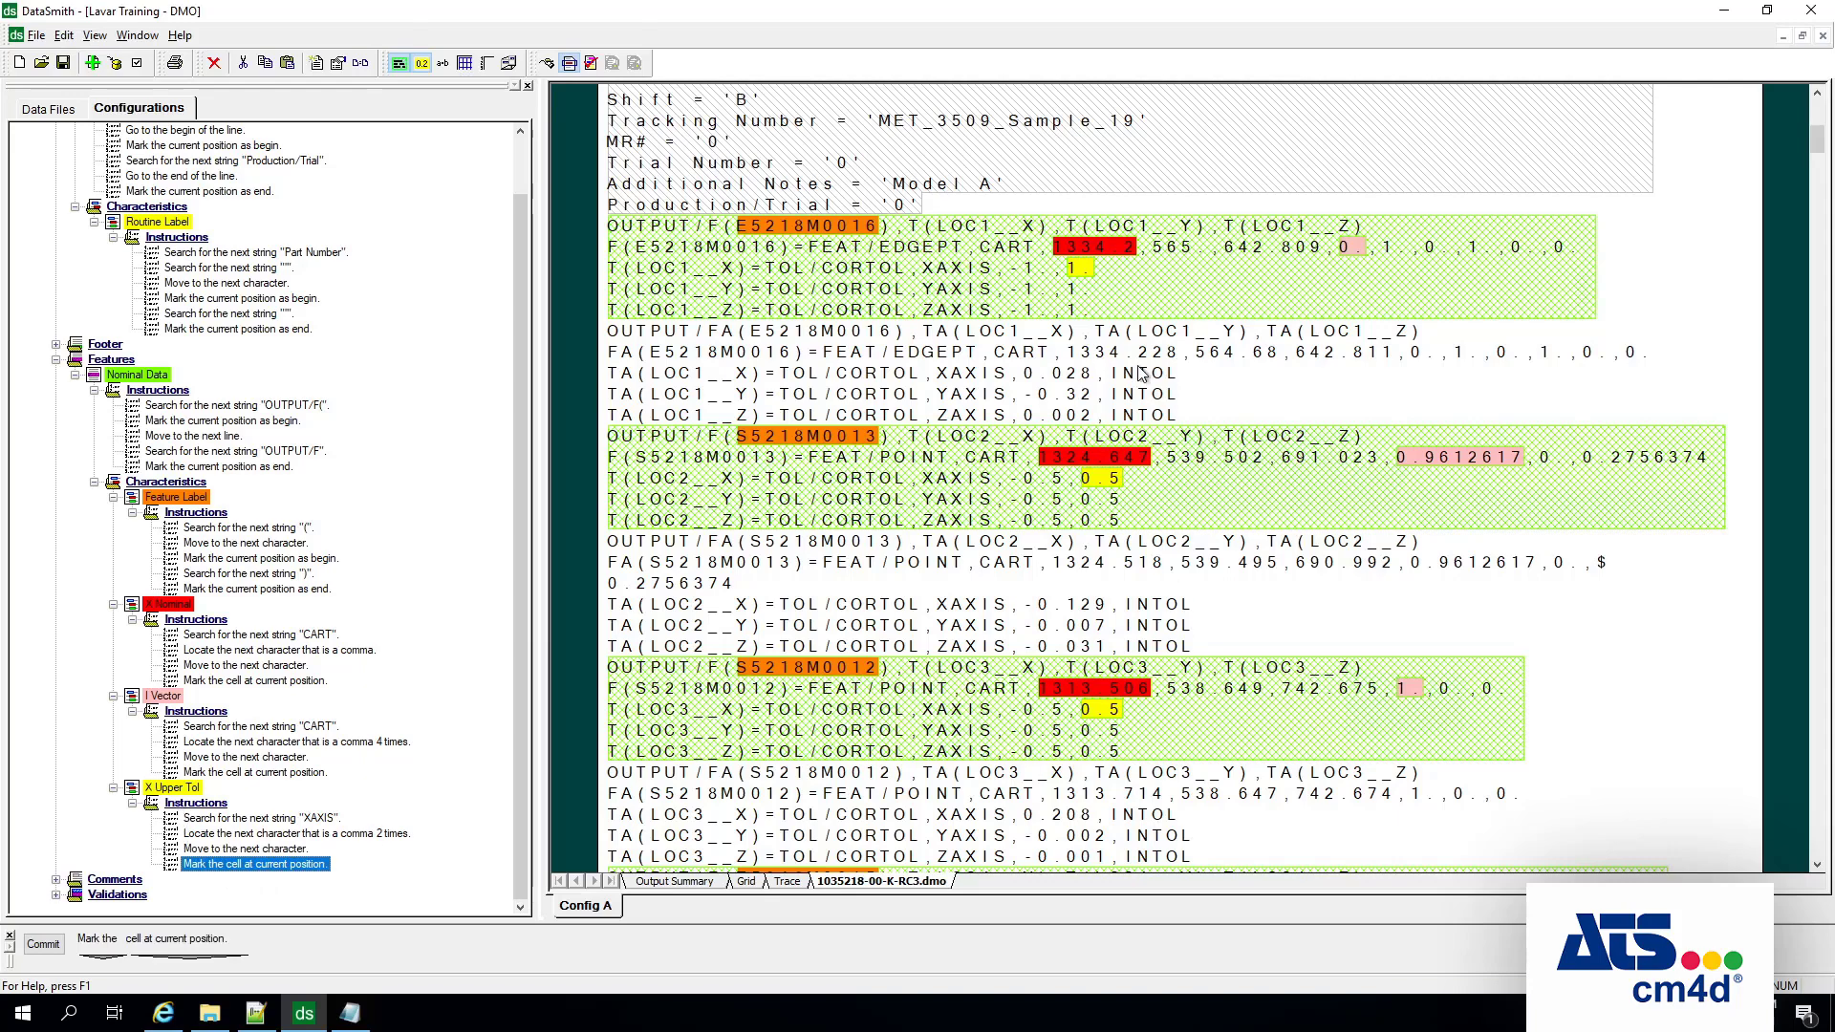
{"action": "left_click", "coordinate": [175, 789]}
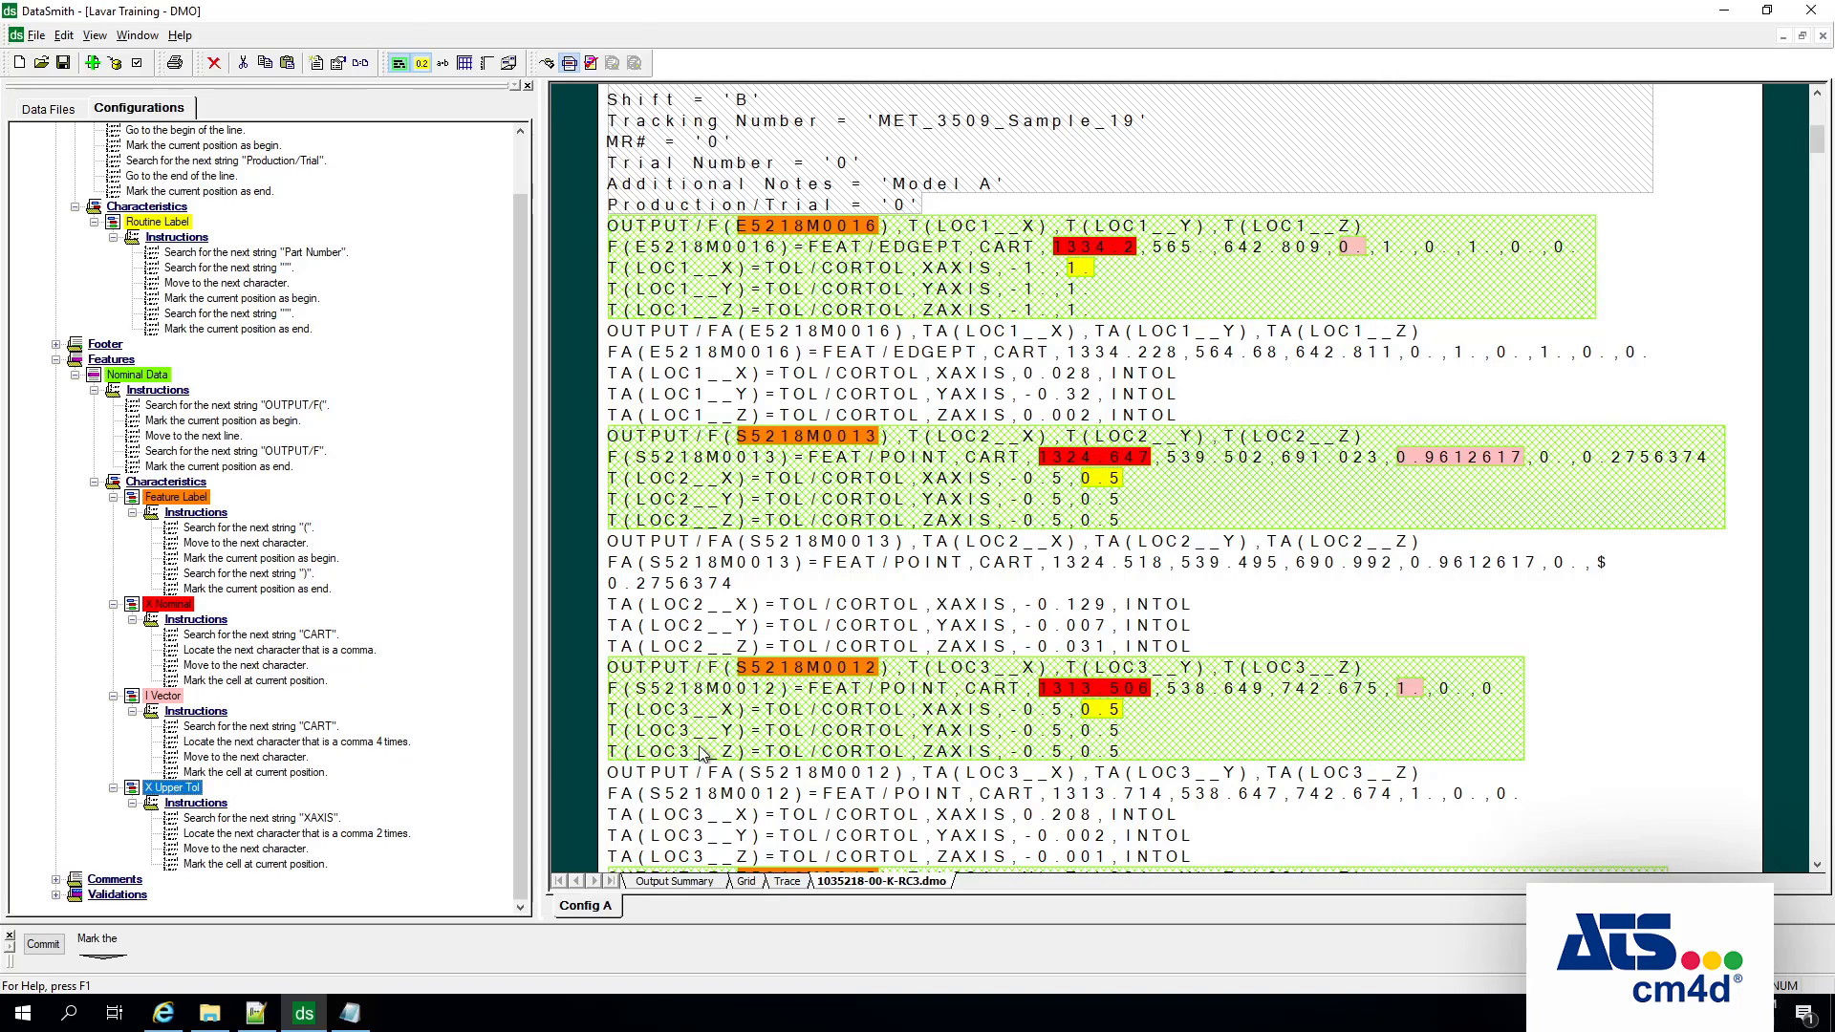
{"action": "right_click", "coordinate": [175, 793]}
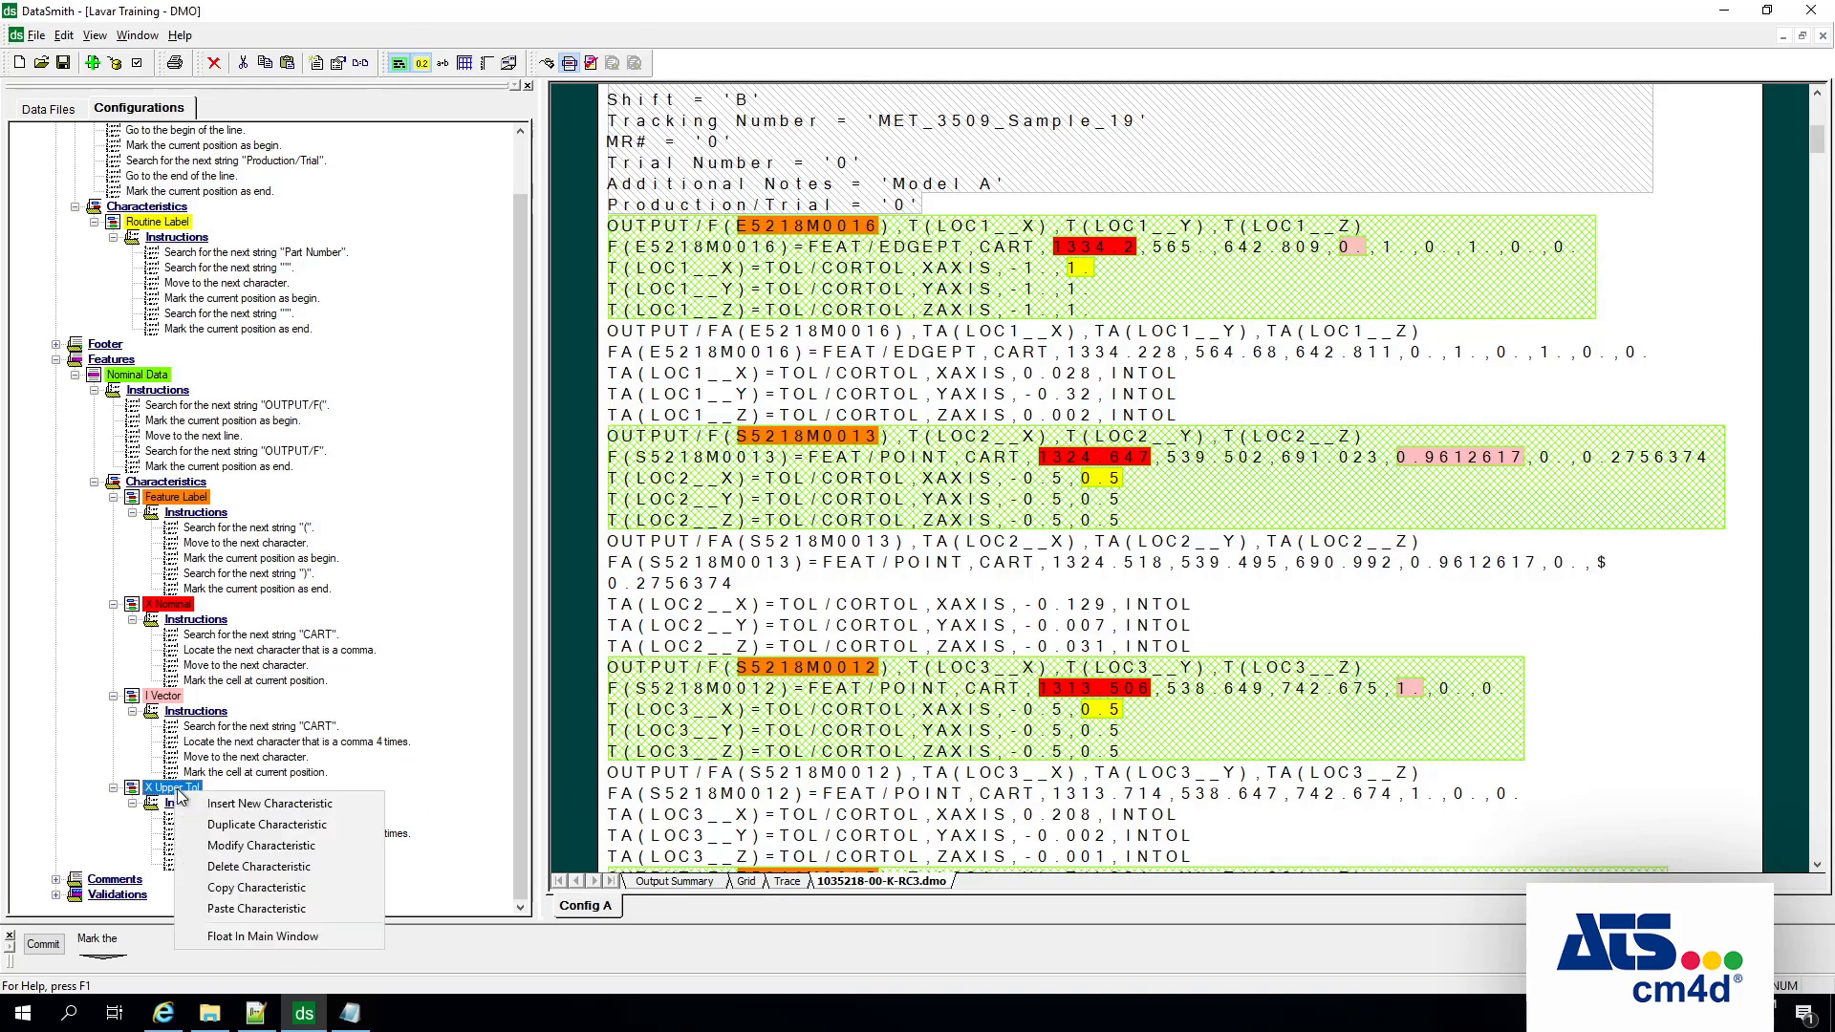
{"action": "left_click", "coordinate": [247, 825]}
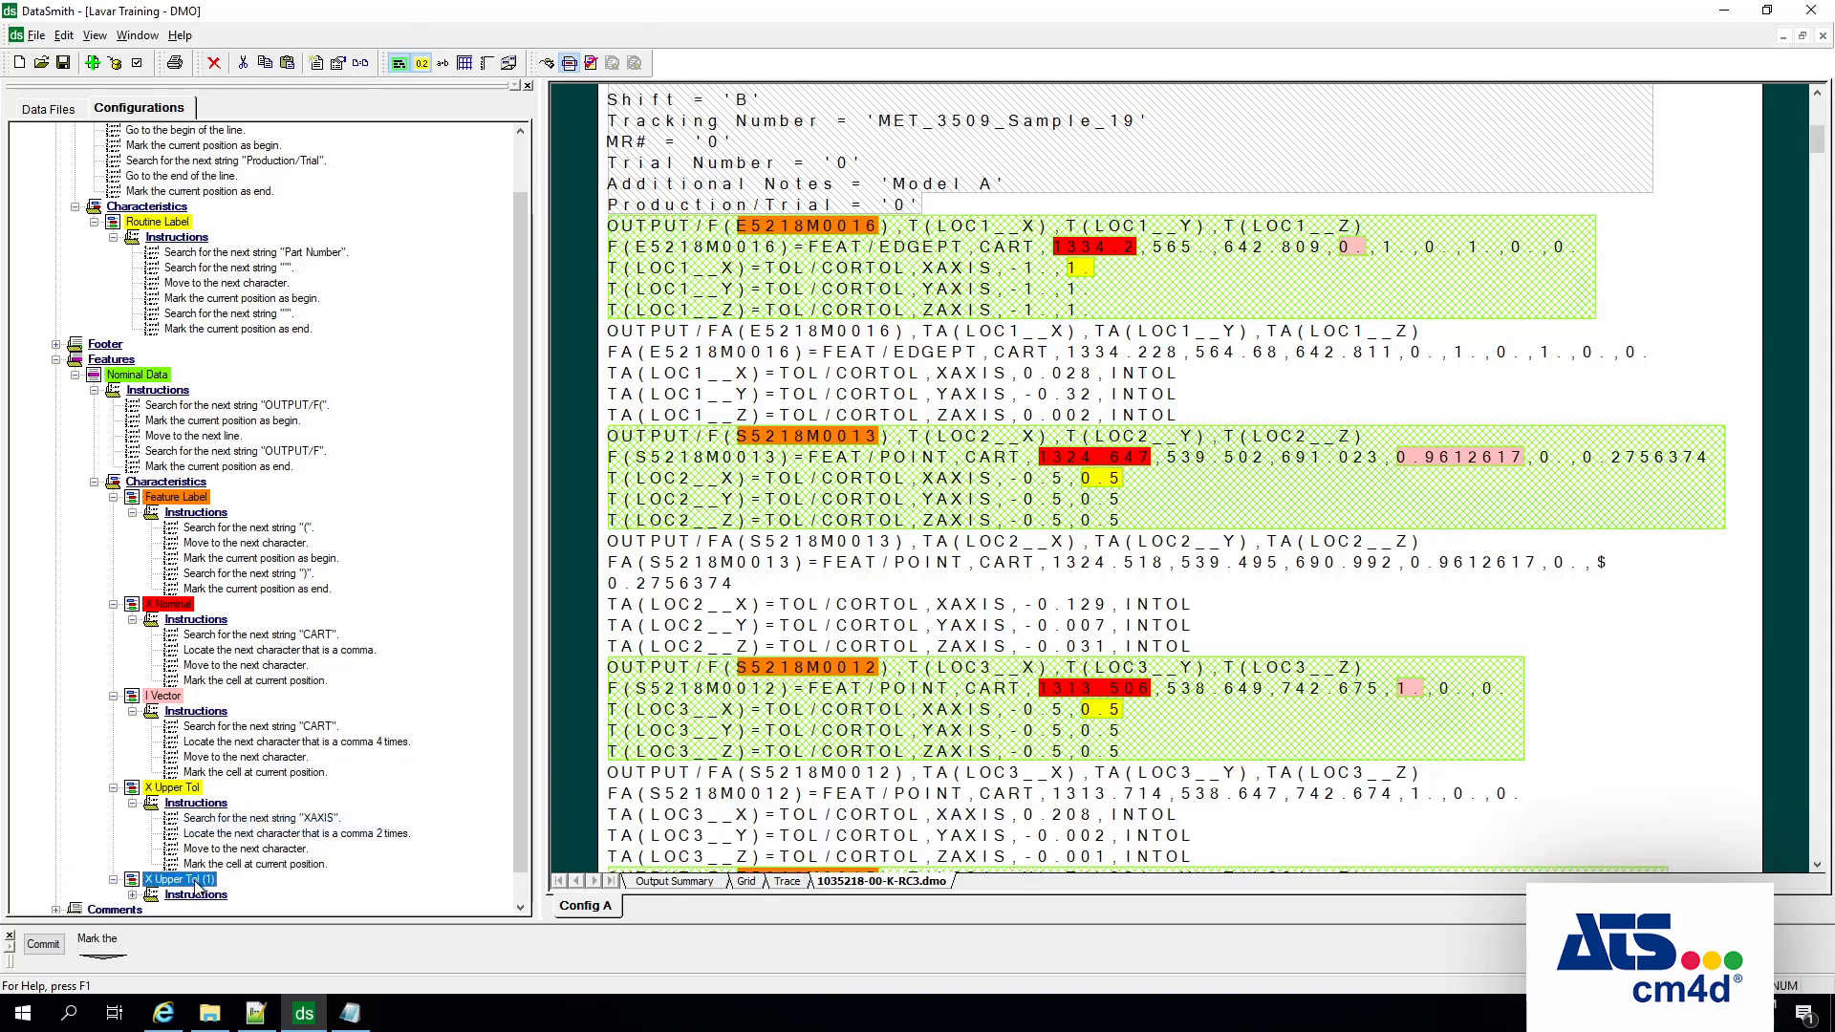
{"action": "double_click", "coordinate": [201, 884]}
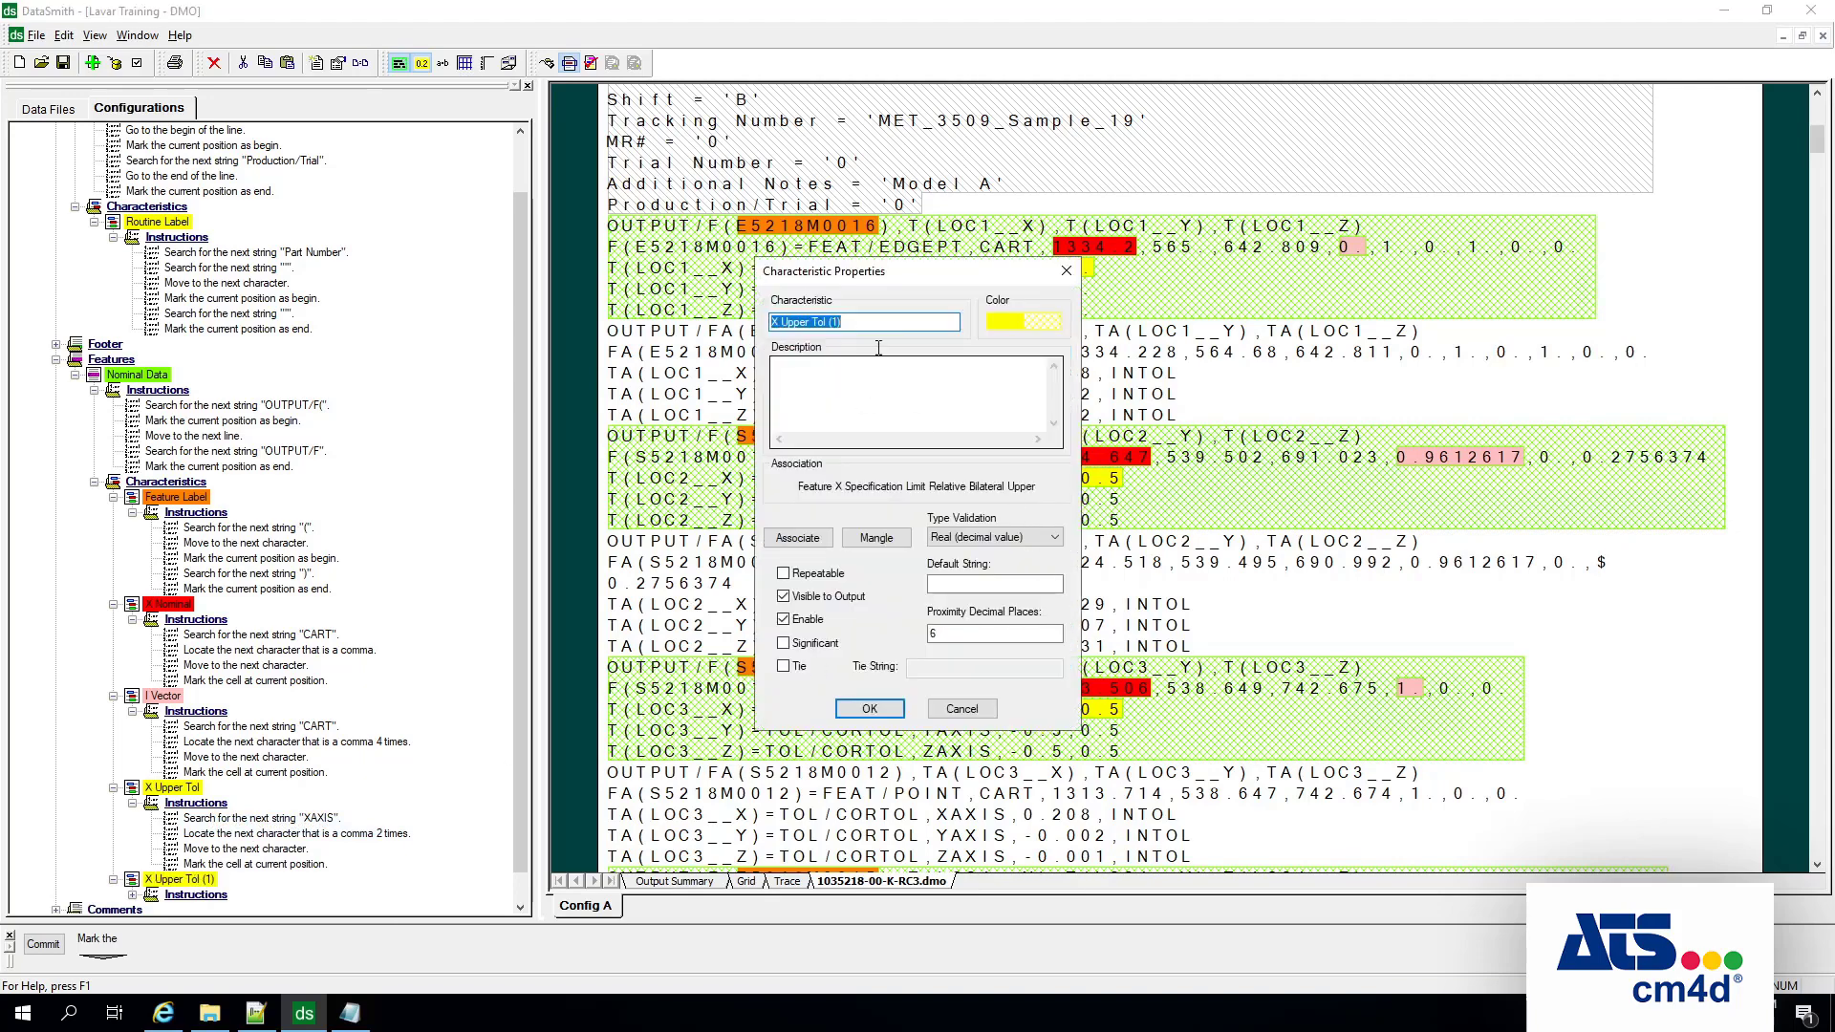
{"action": "left_click", "coordinate": [1067, 272]}
{"action": "right_click", "coordinate": [186, 880]}
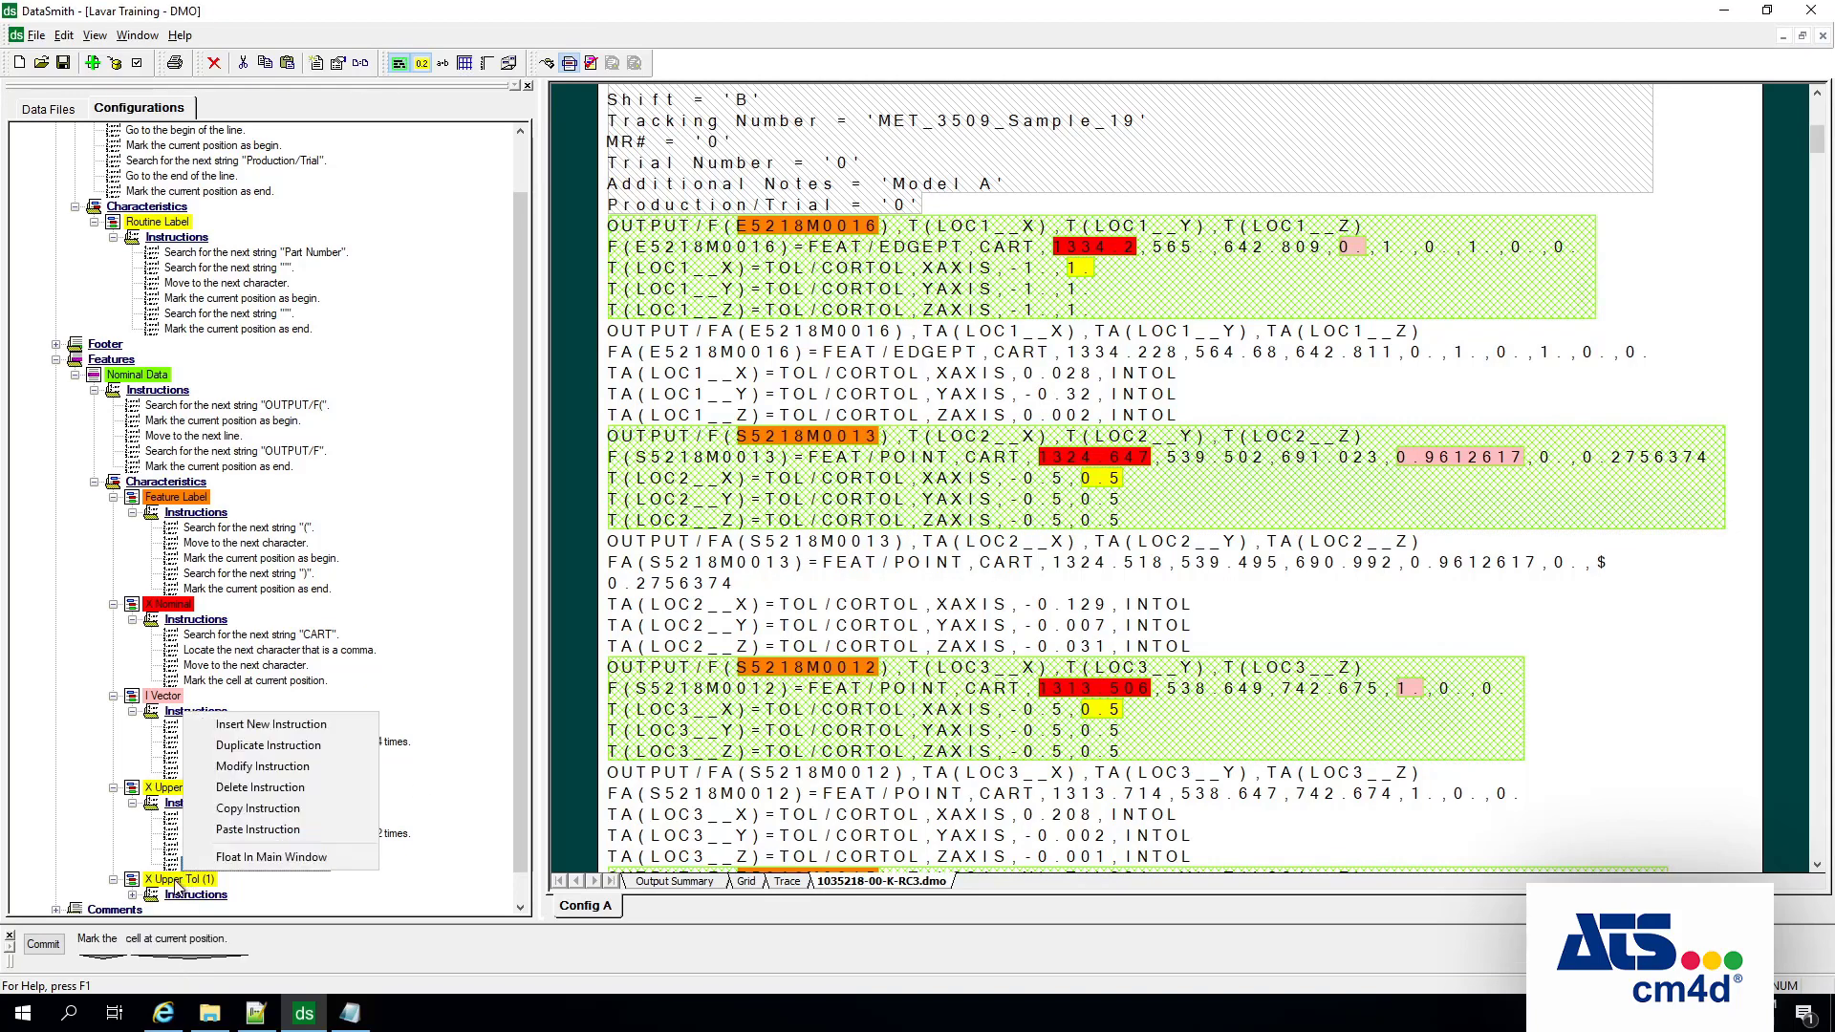
{"action": "right_click", "coordinate": [186, 880]}
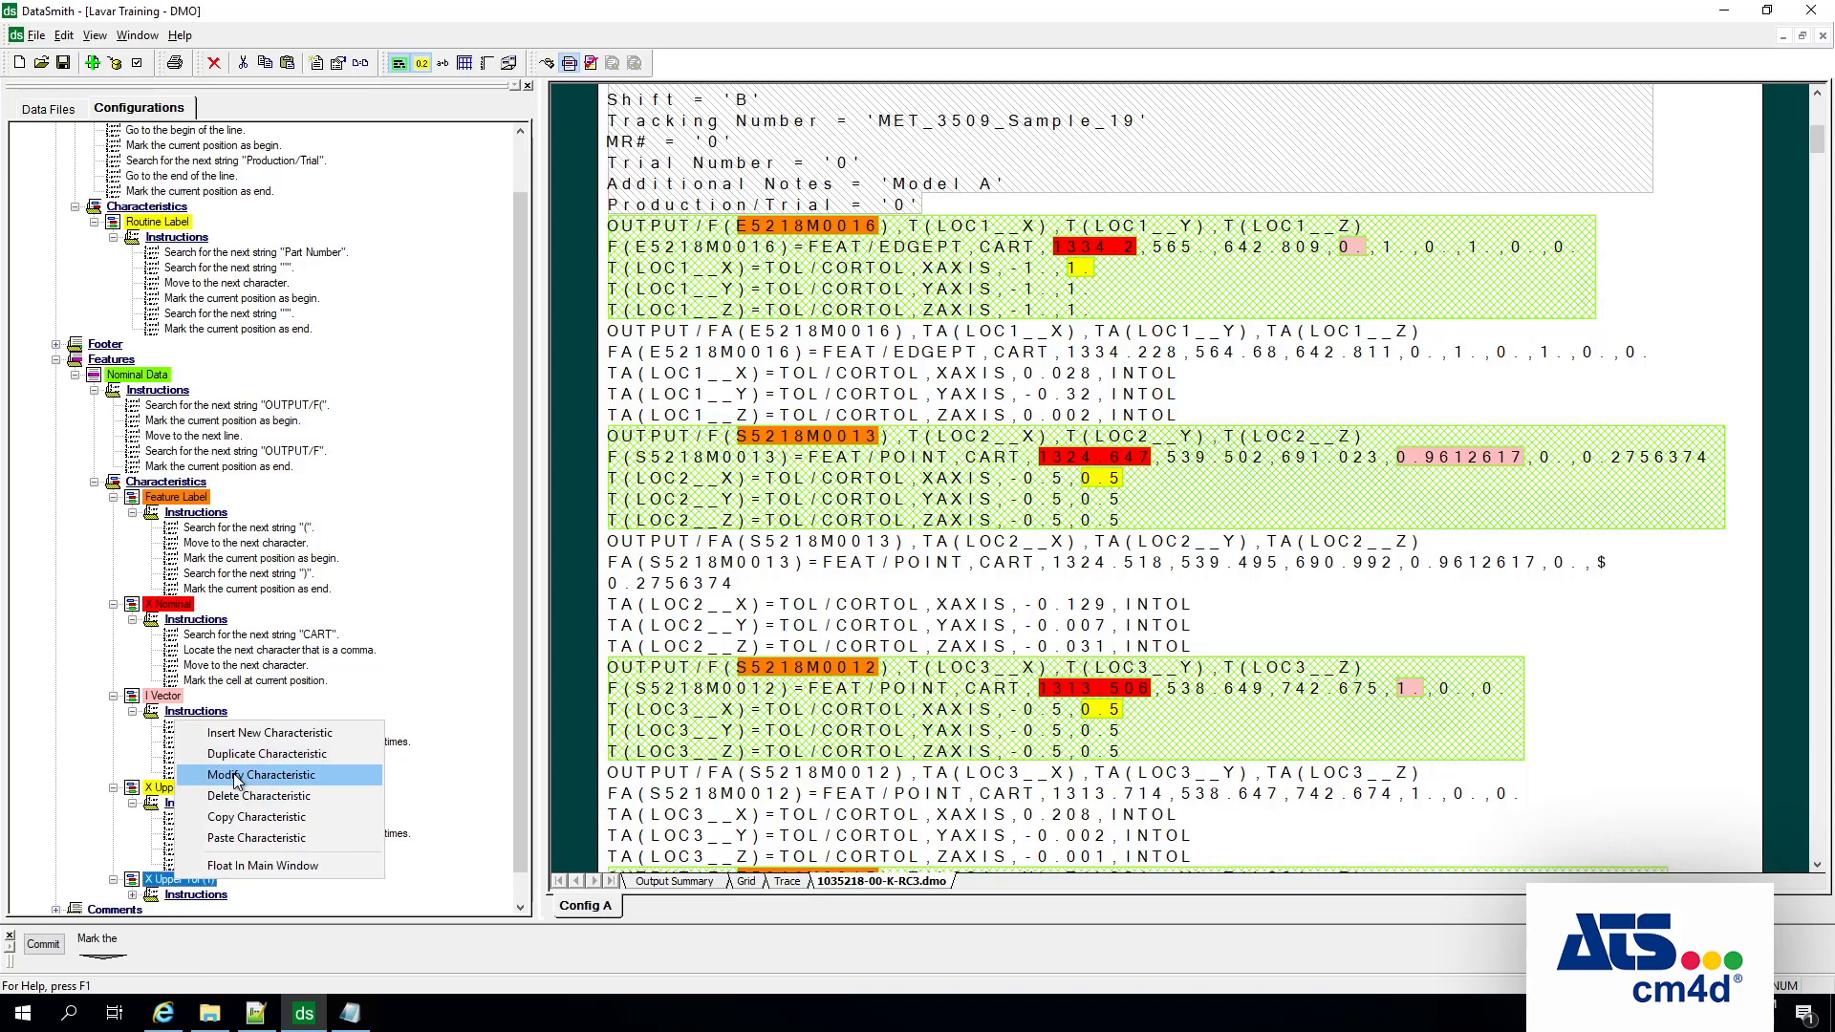
{"action": "left_click", "coordinate": [179, 883]}
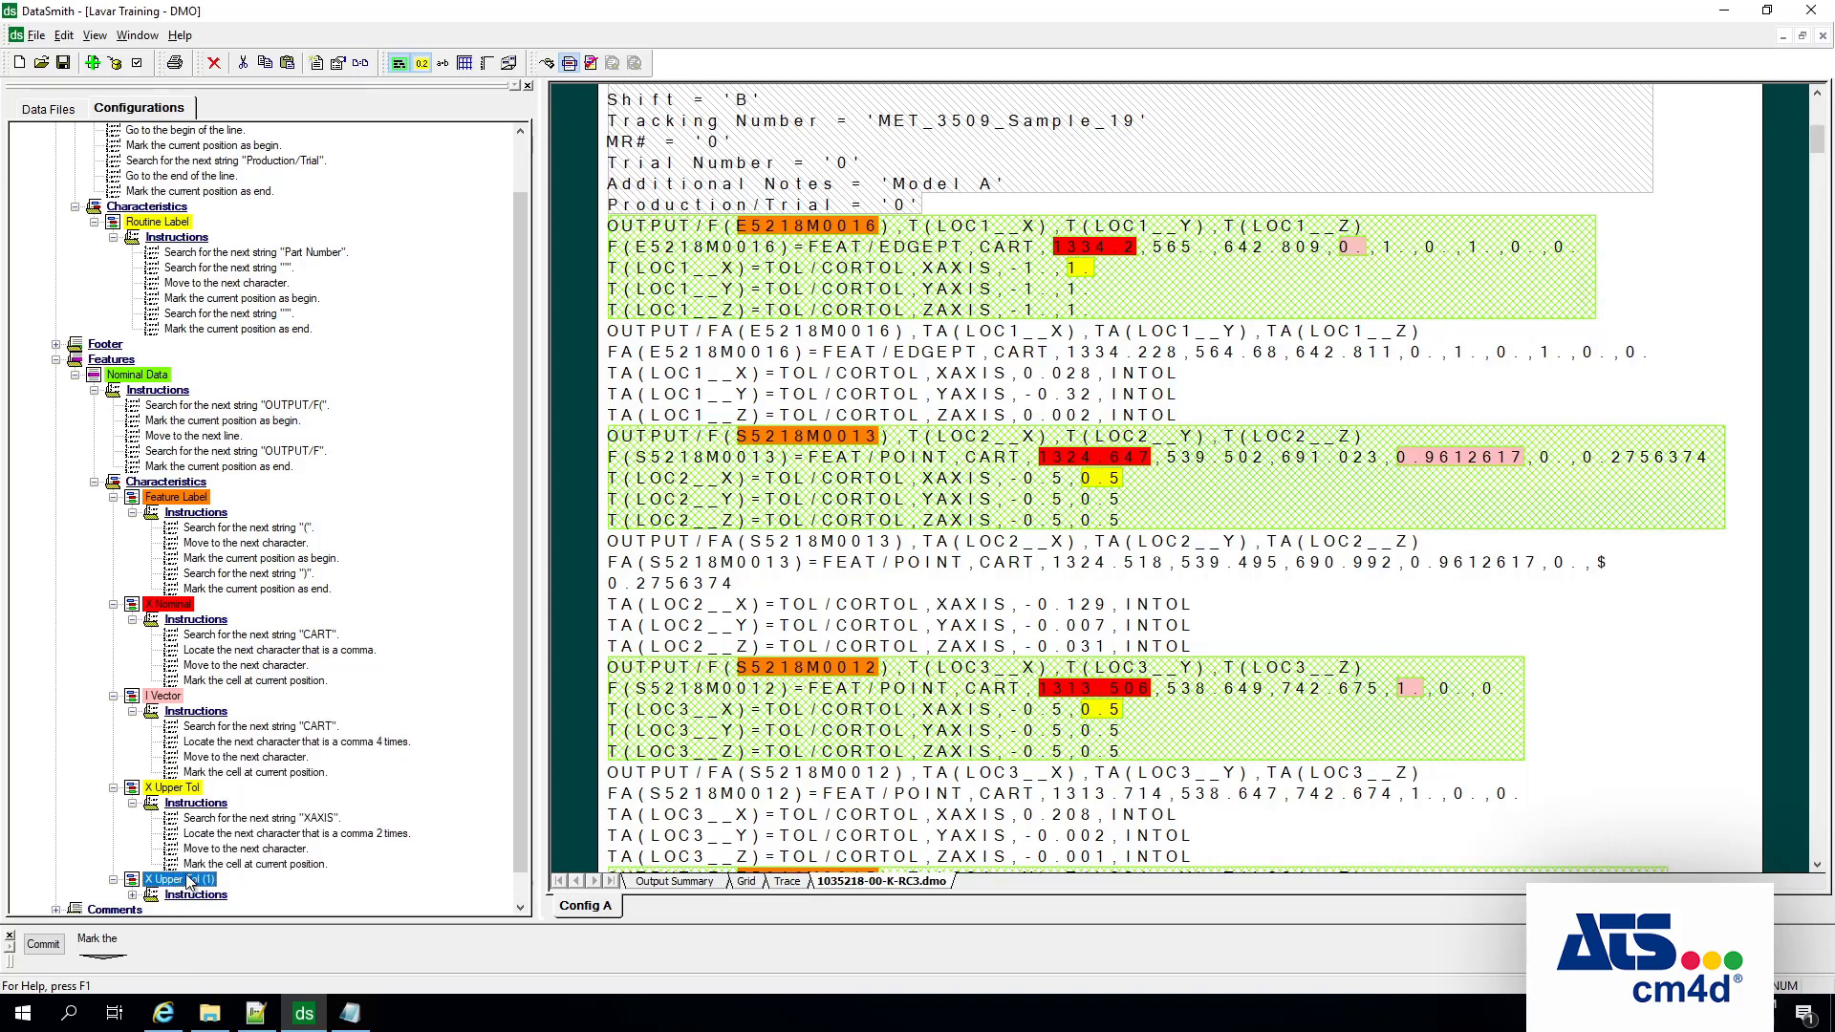
Step: Rename the duplicated X Upper Tol characteristic as X Lower Tol and set its color to pale yellow
{"action": "double_click", "coordinate": [186, 883]}
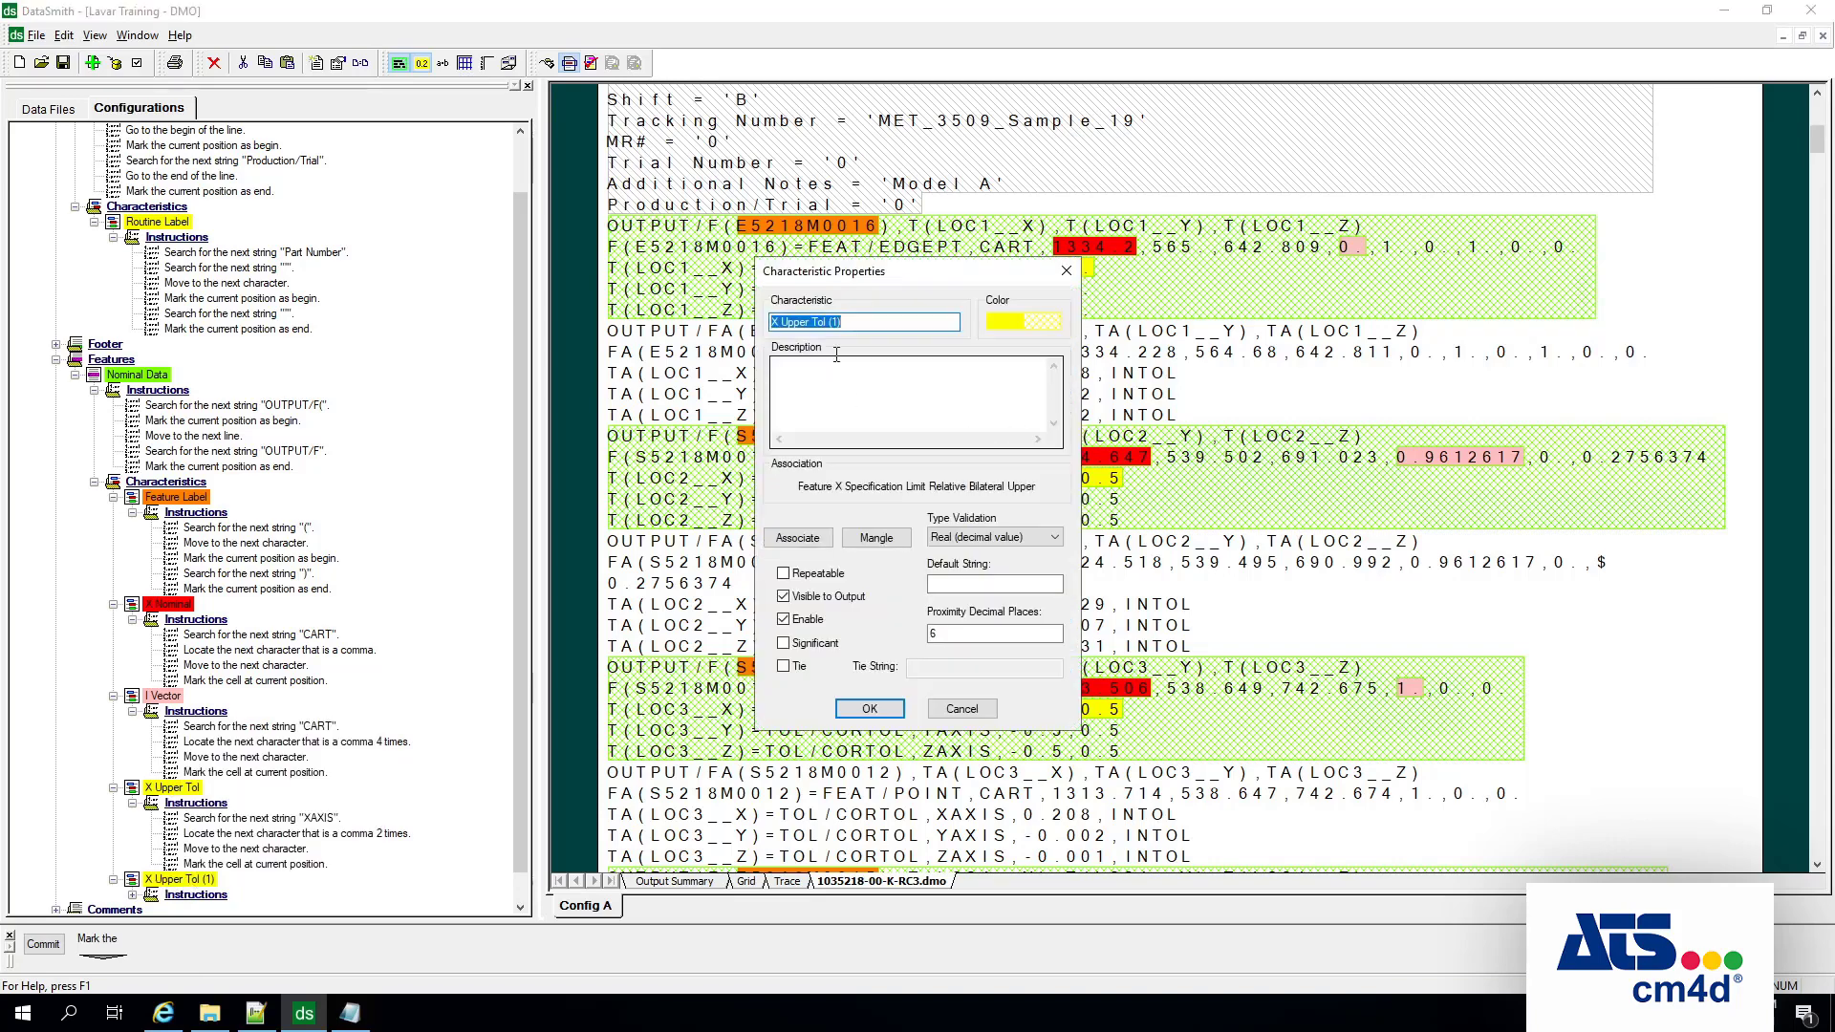
{"action": "left_click", "coordinate": [868, 323]}
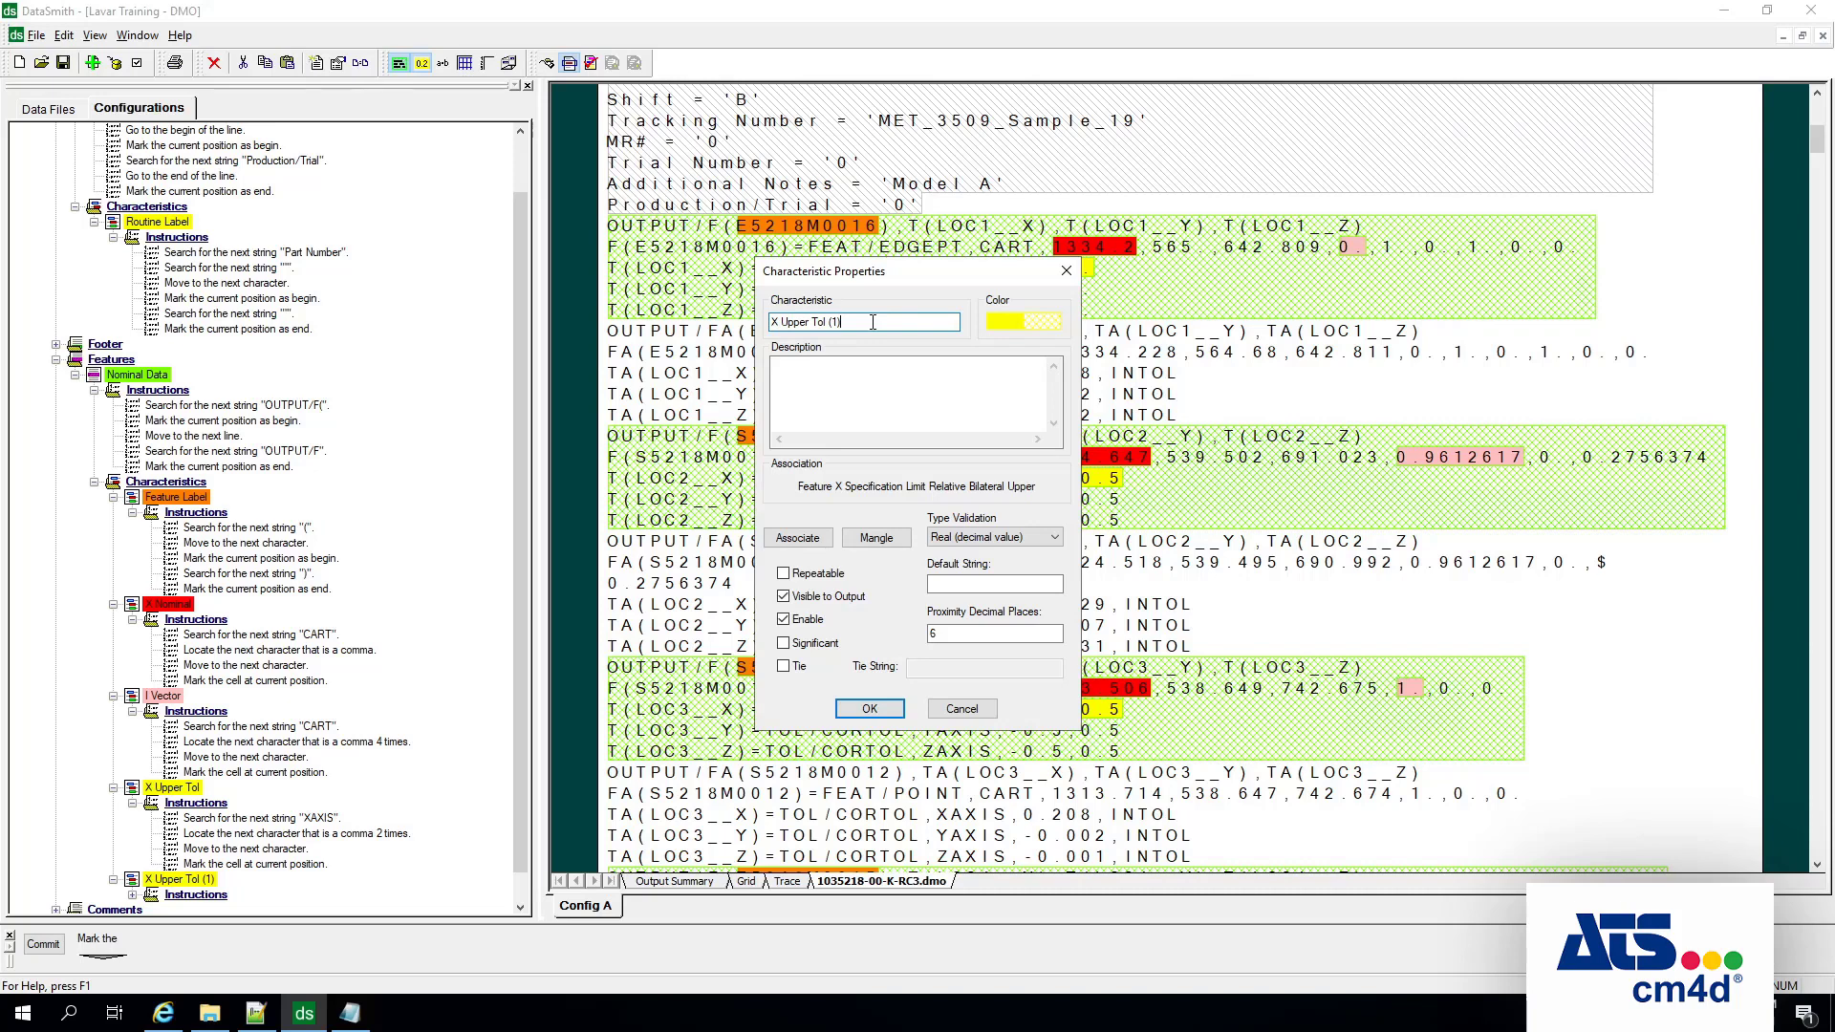
{"action": "key", "text": "BackSpace"}
{"action": "key", "text": "BackSpace"}
{"action": "key", "text": "BackSpace"}
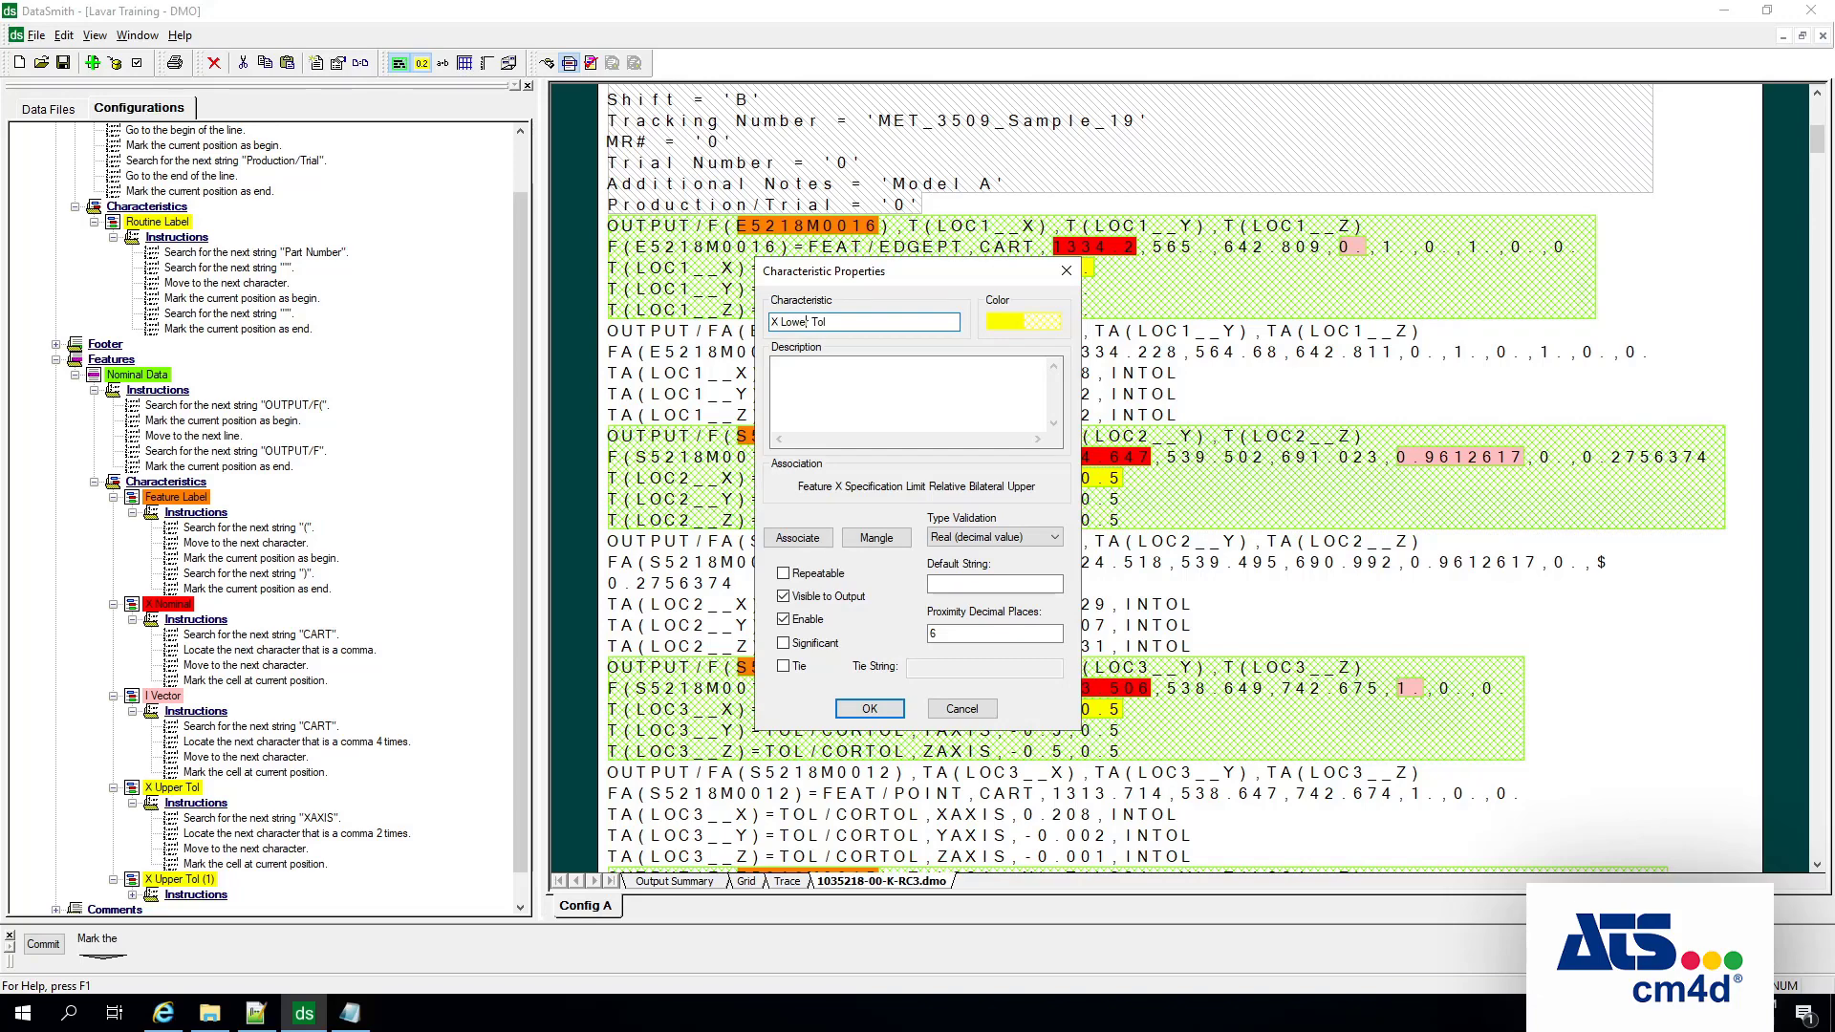
{"action": "left_click", "coordinate": [992, 323]}
{"action": "left_click", "coordinate": [814, 412]}
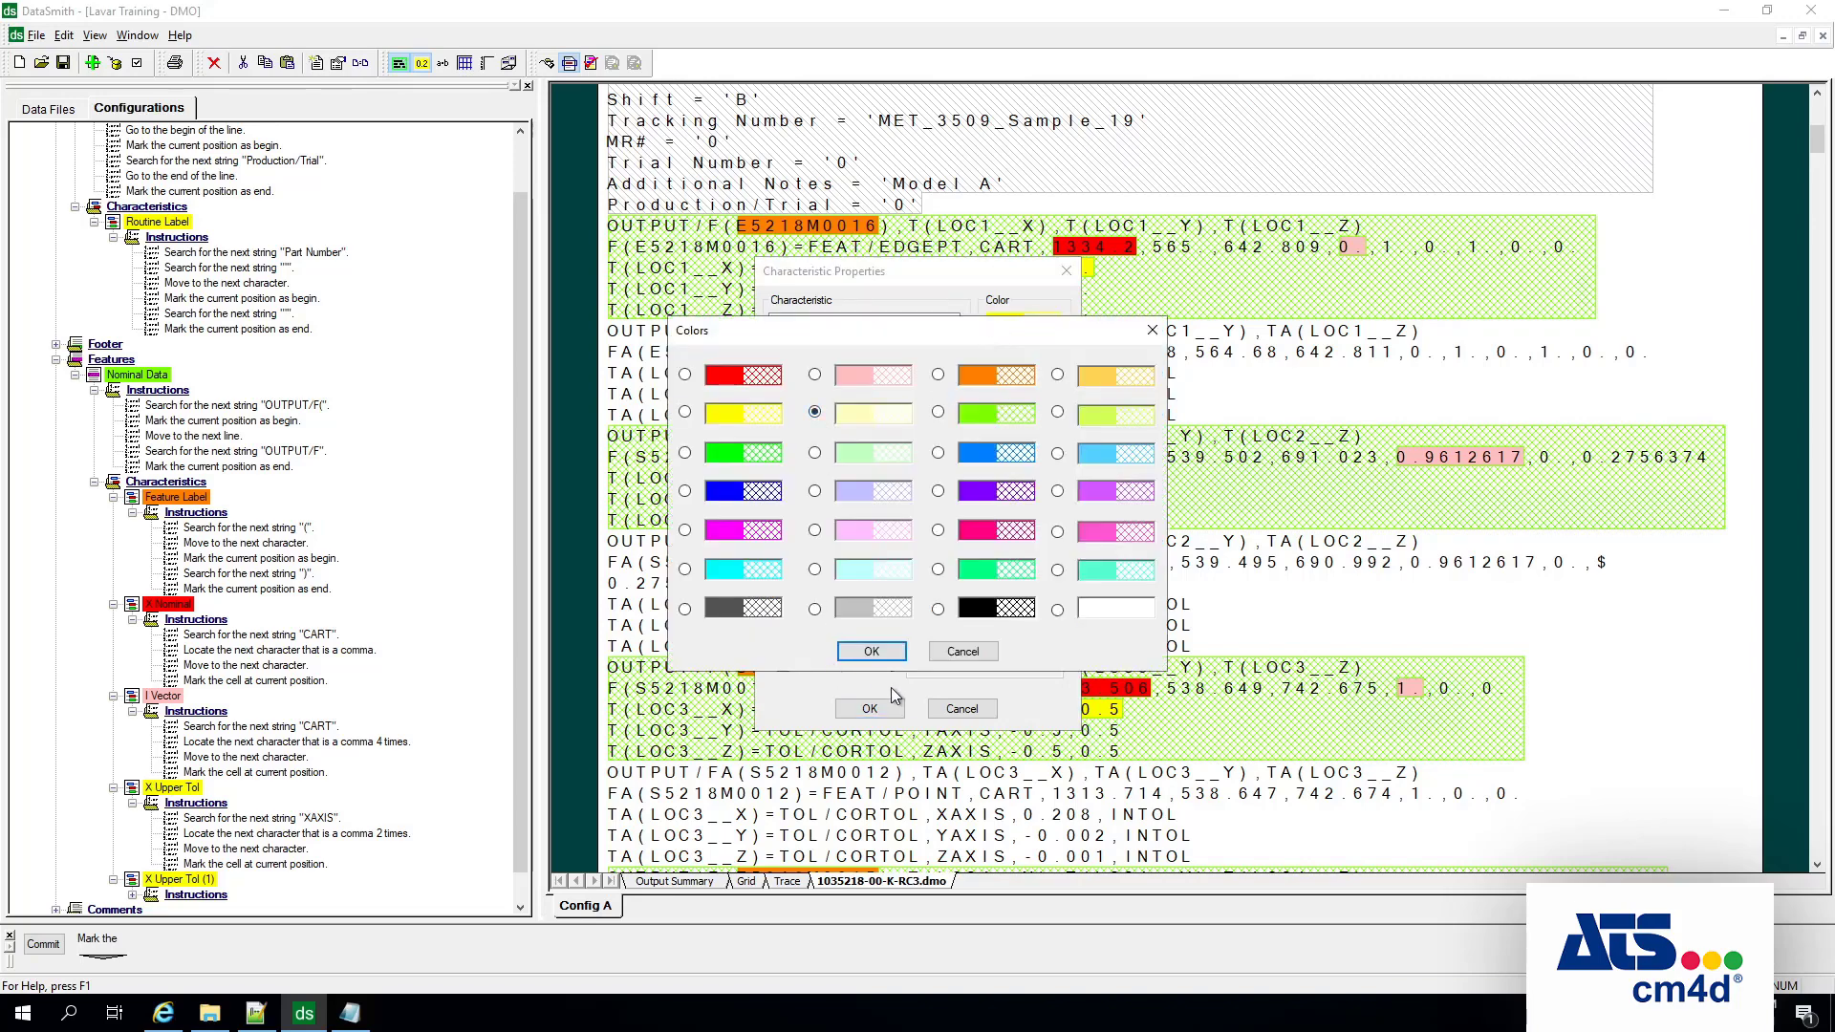
{"action": "left_click", "coordinate": [871, 652]}
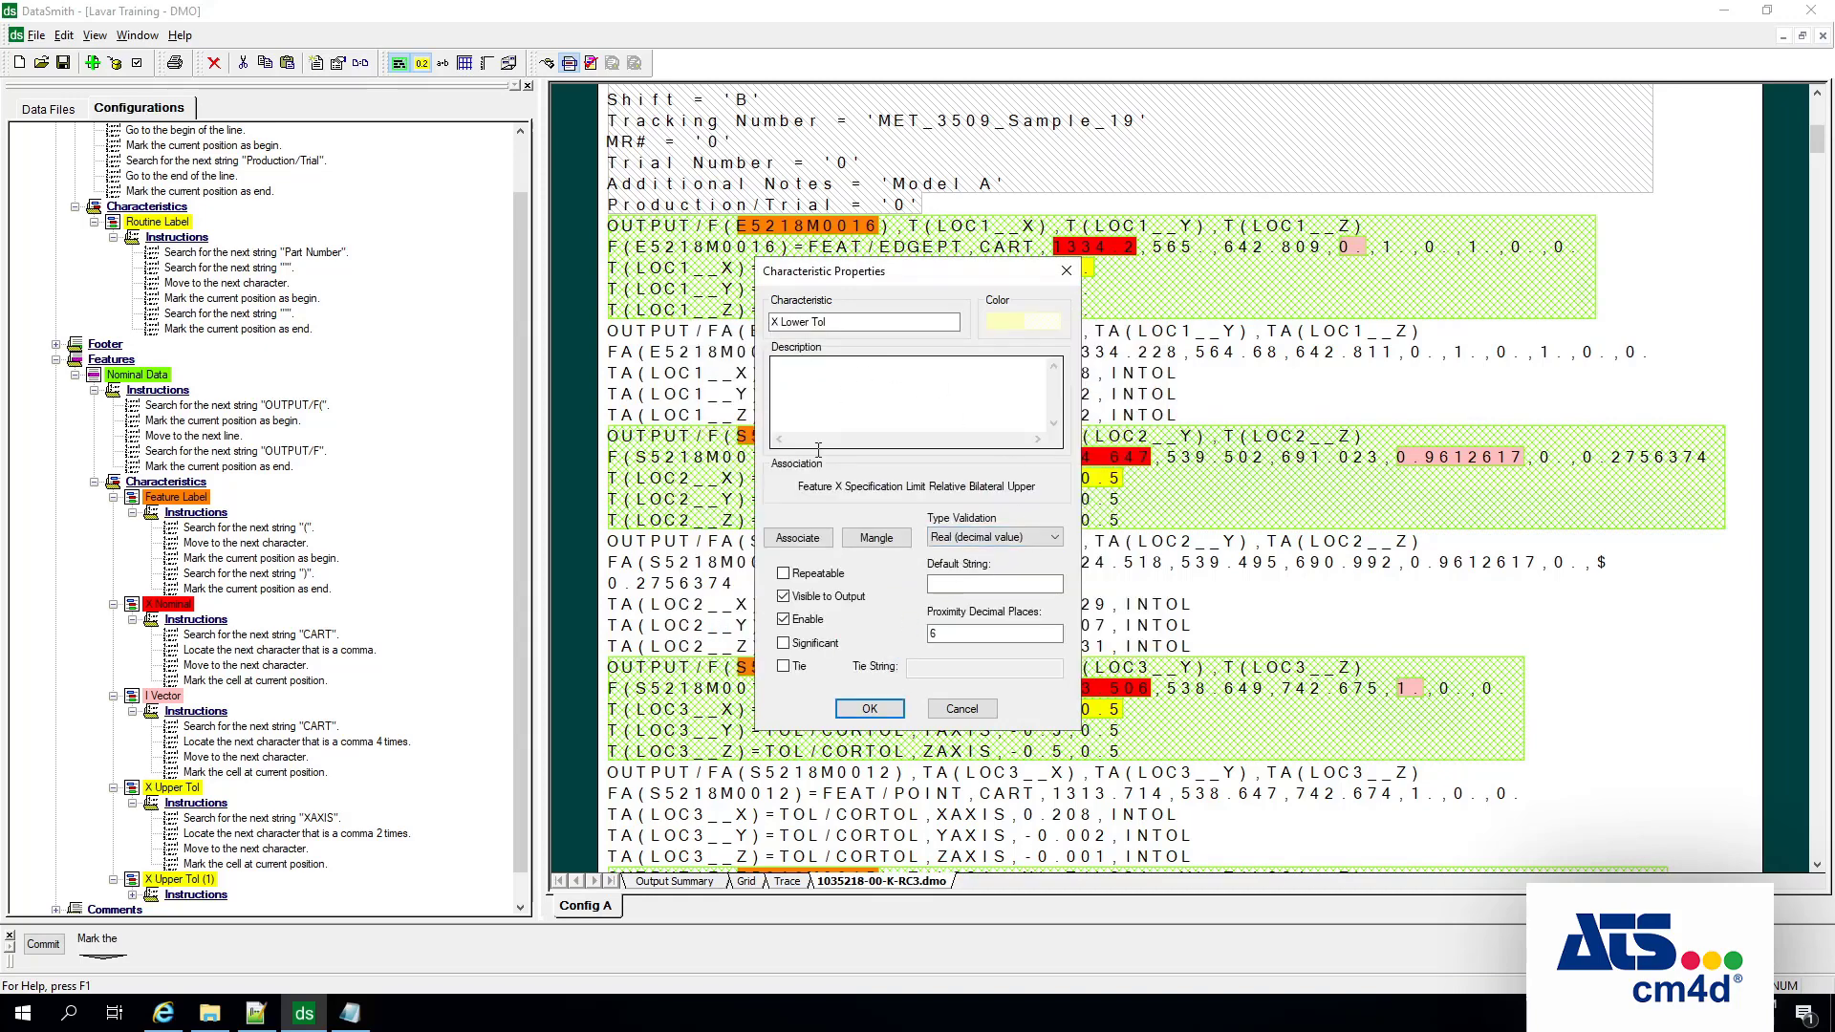
Step: Associate X Lower Tol with the feature's X Specification Limits, Relative, Bilateral, Lower, and accept the characteristic properties
{"action": "left_click", "coordinate": [805, 543]}
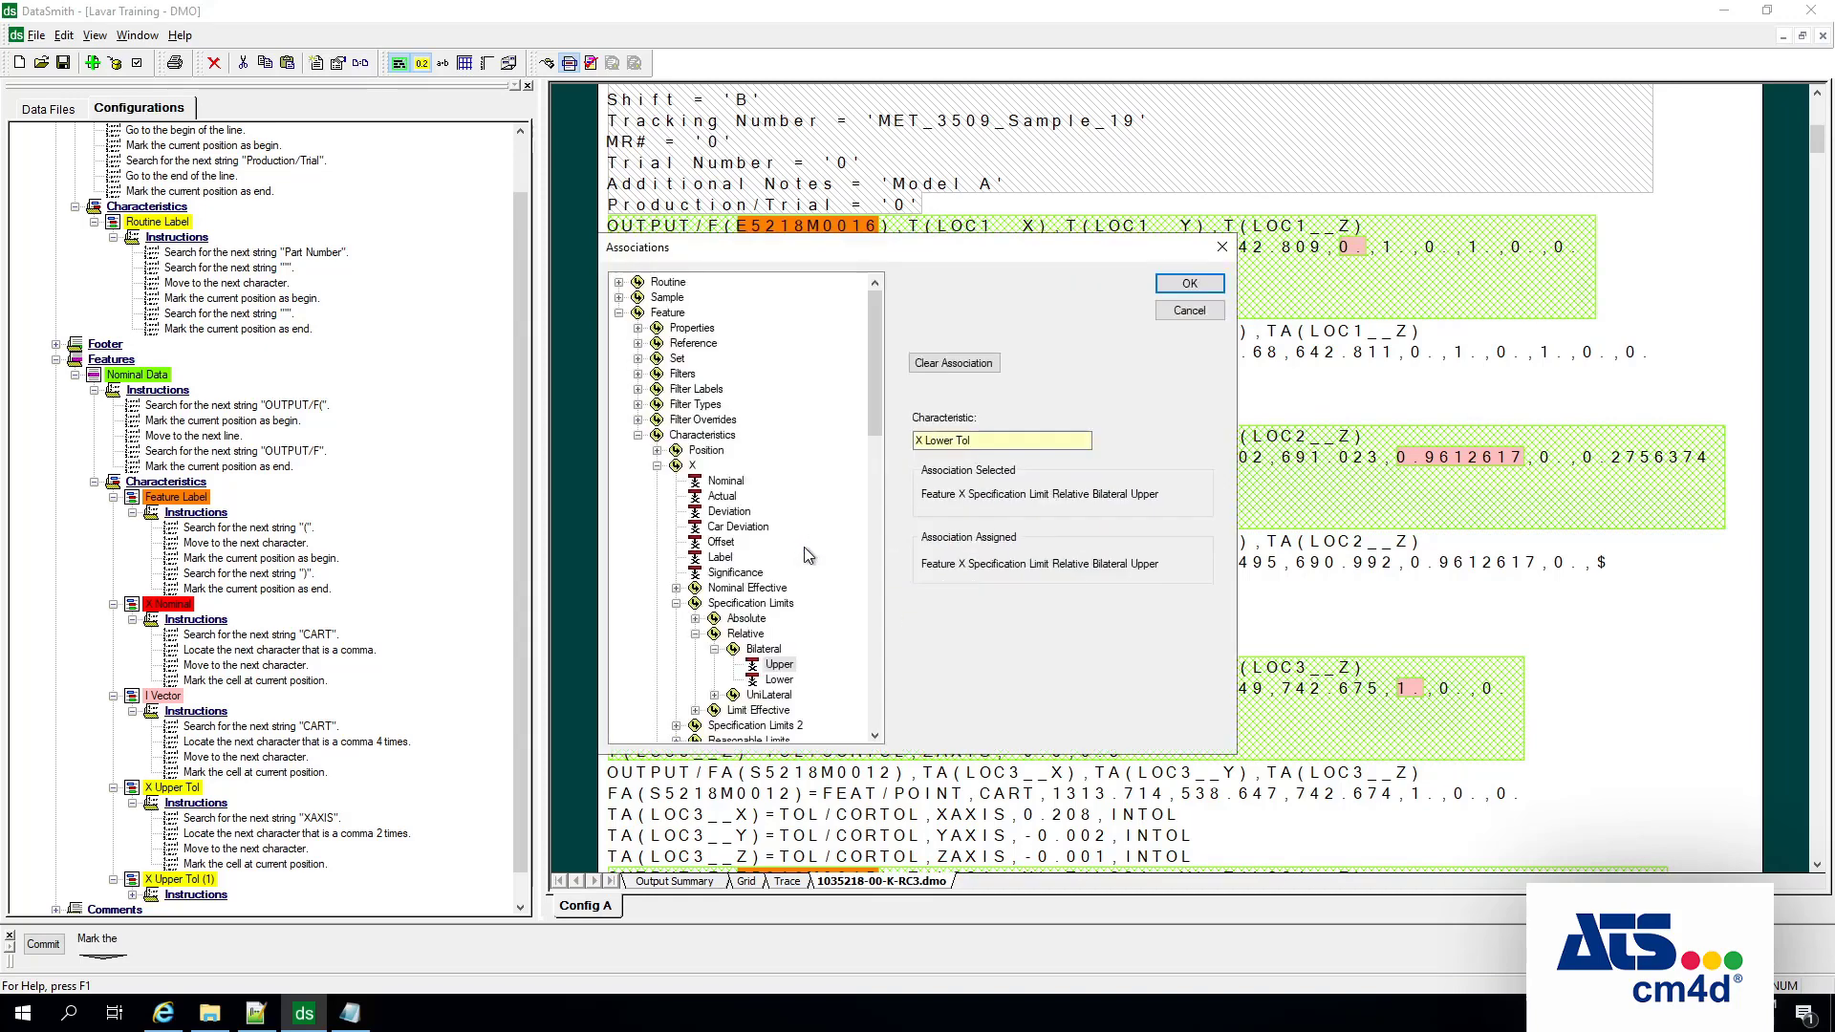
{"action": "left_click_drag", "start_coordinate": [871, 417], "coordinate": [868, 467]}
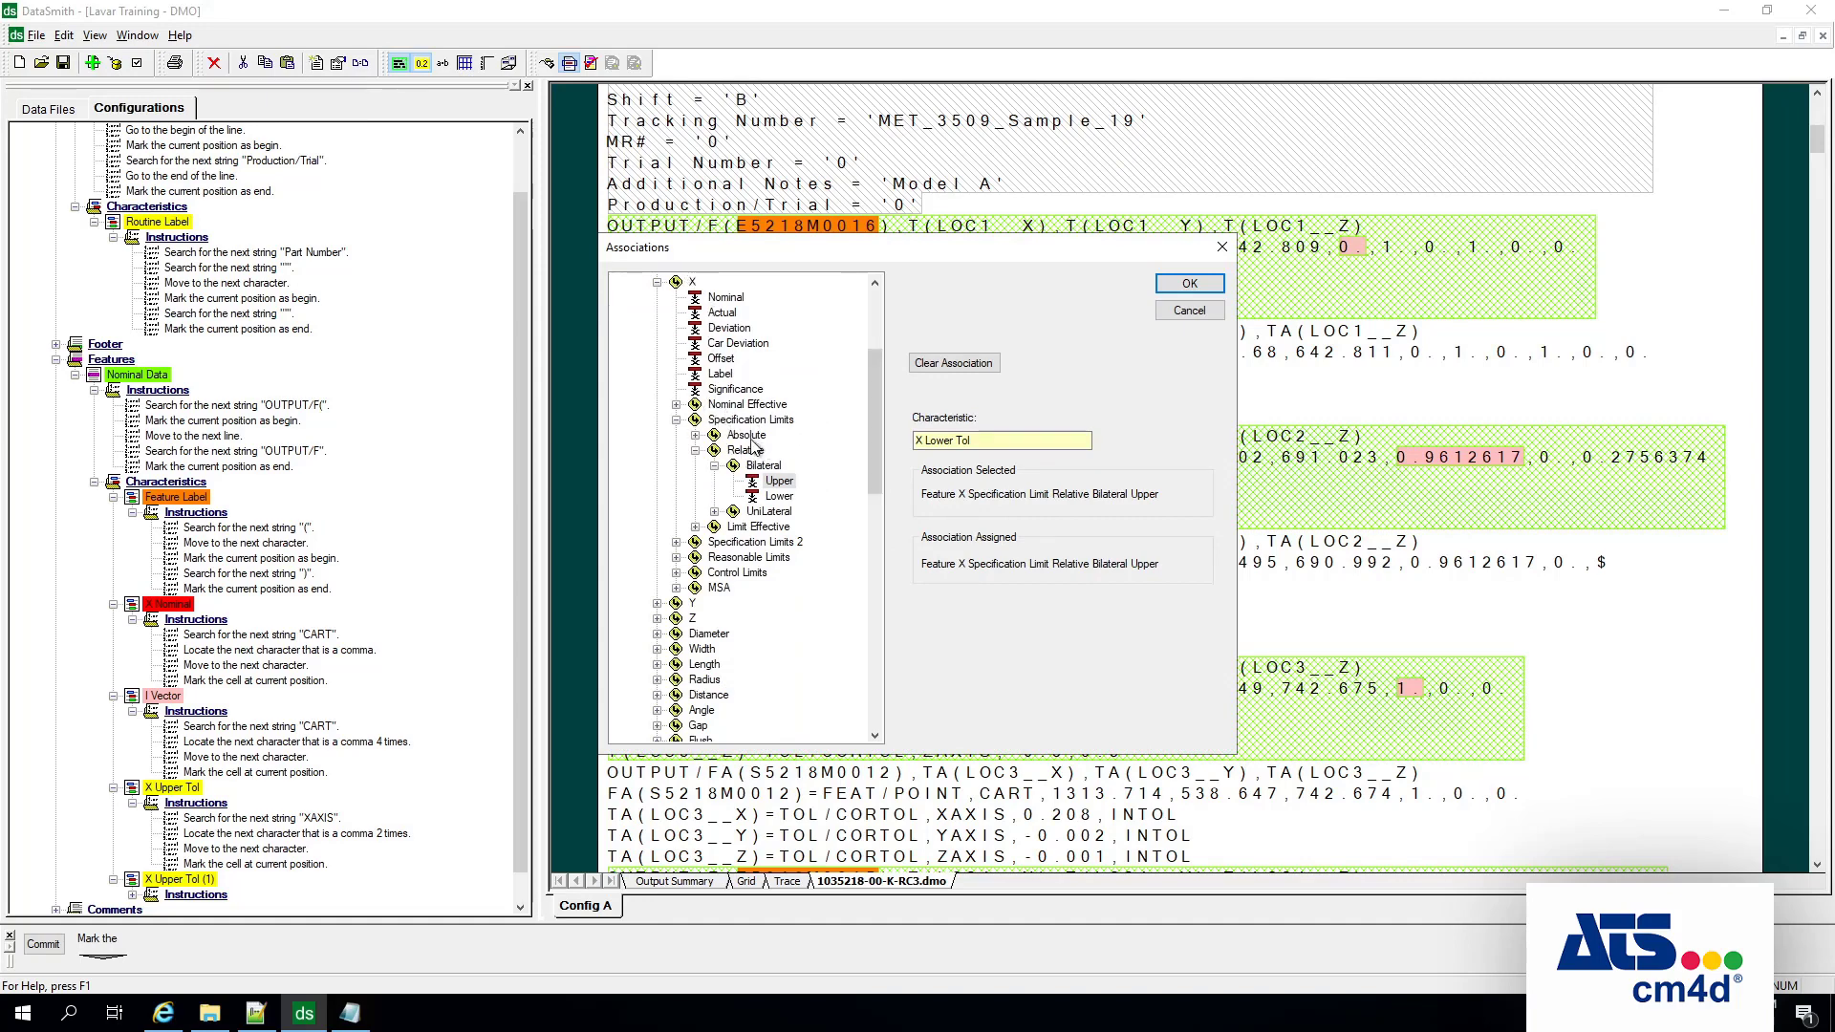
{"action": "left_click", "coordinate": [774, 497]}
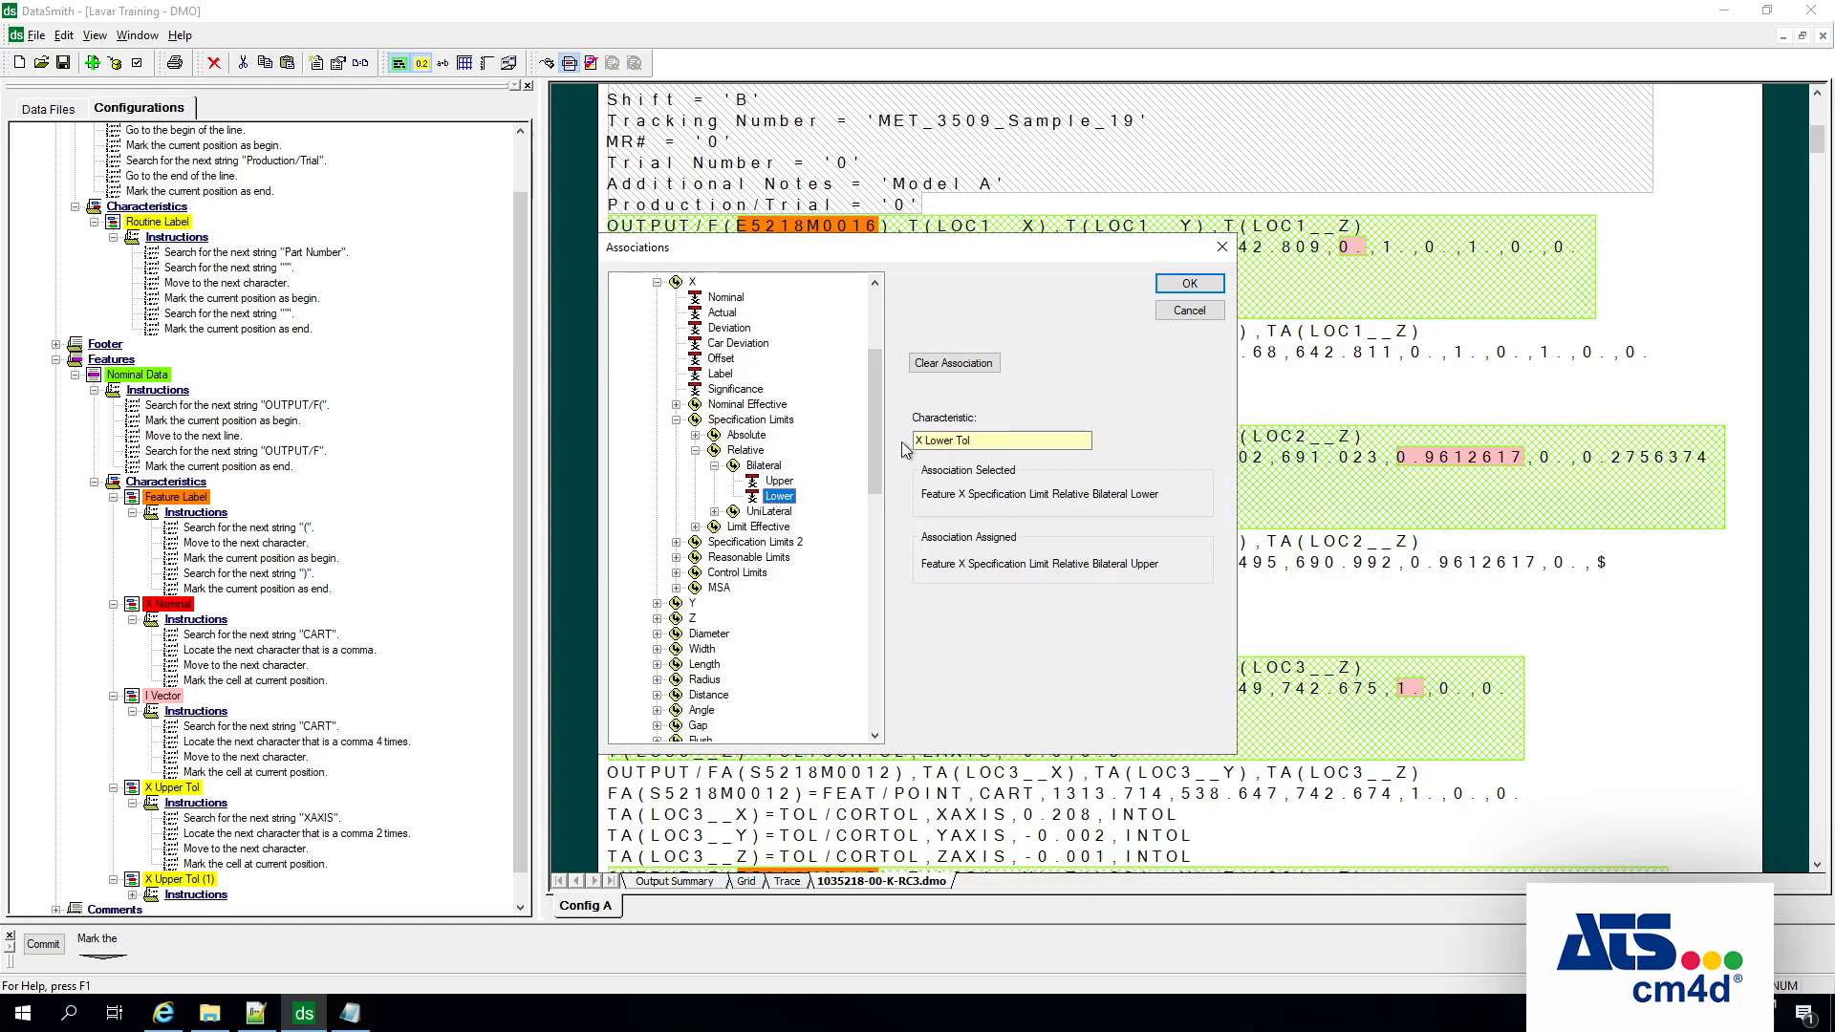
{"action": "left_click", "coordinate": [1190, 287]}
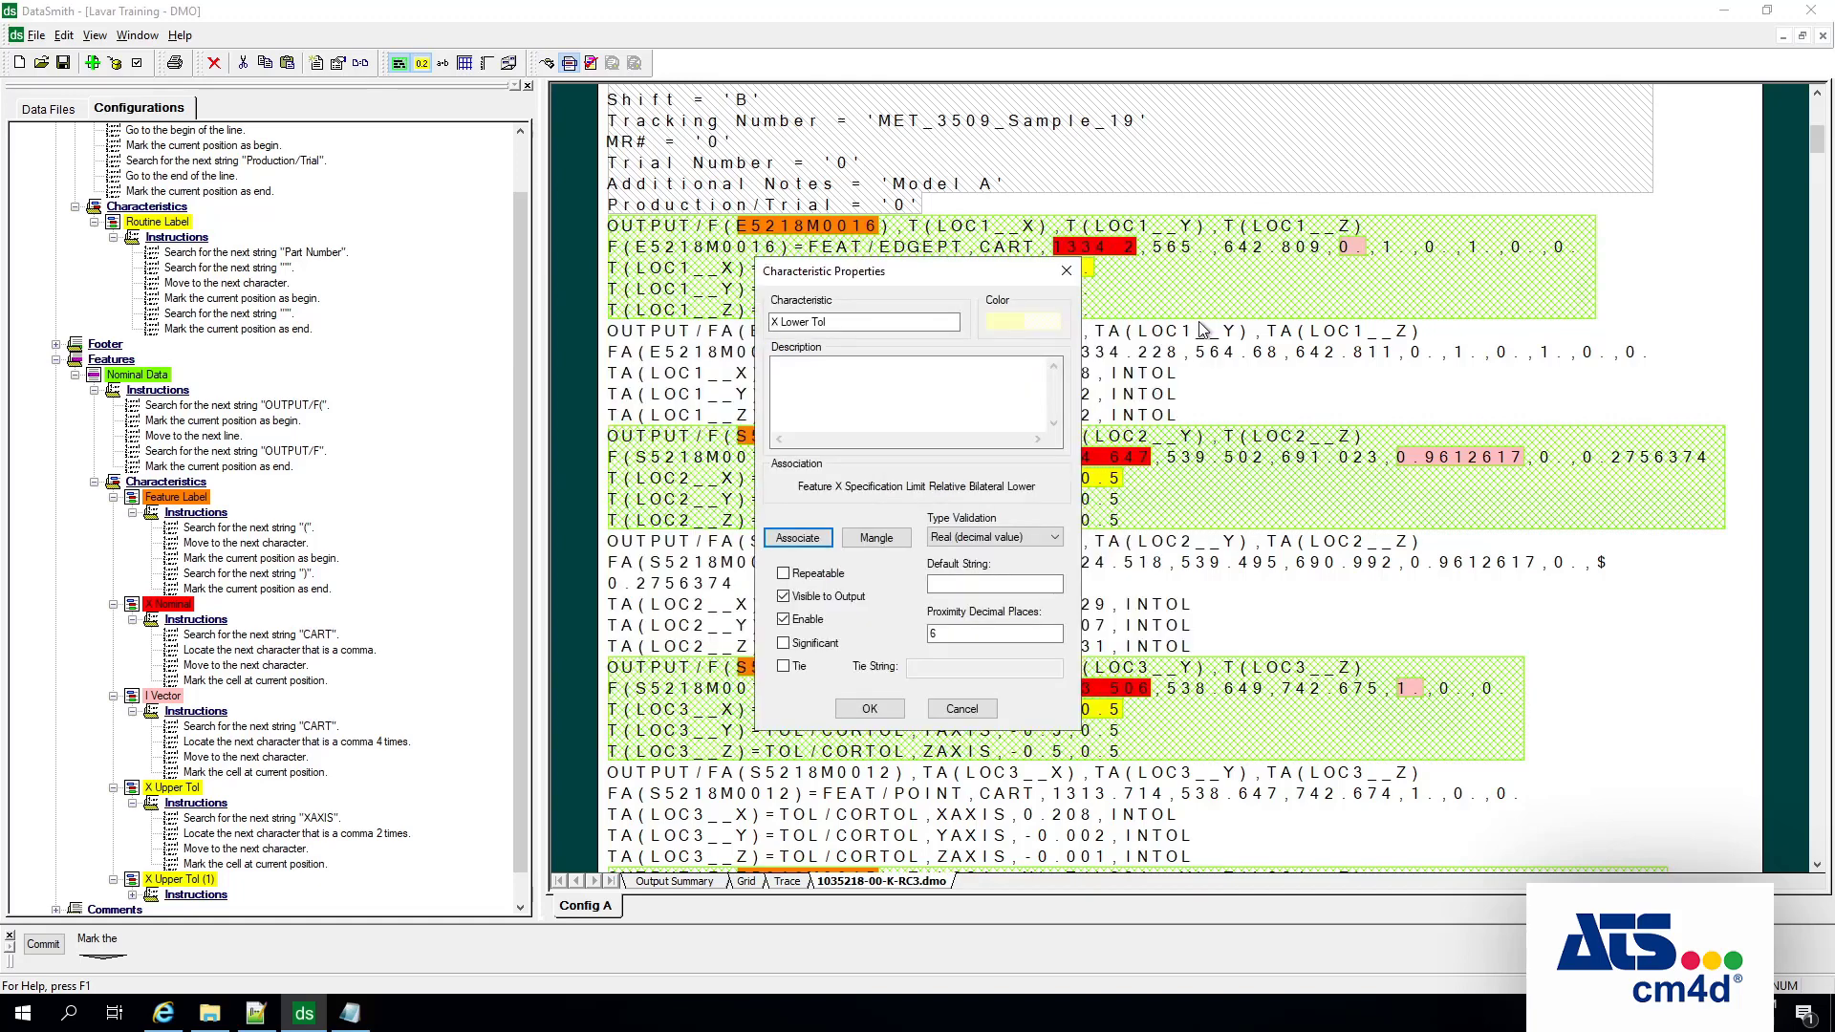
{"action": "left_click", "coordinate": [877, 707]}
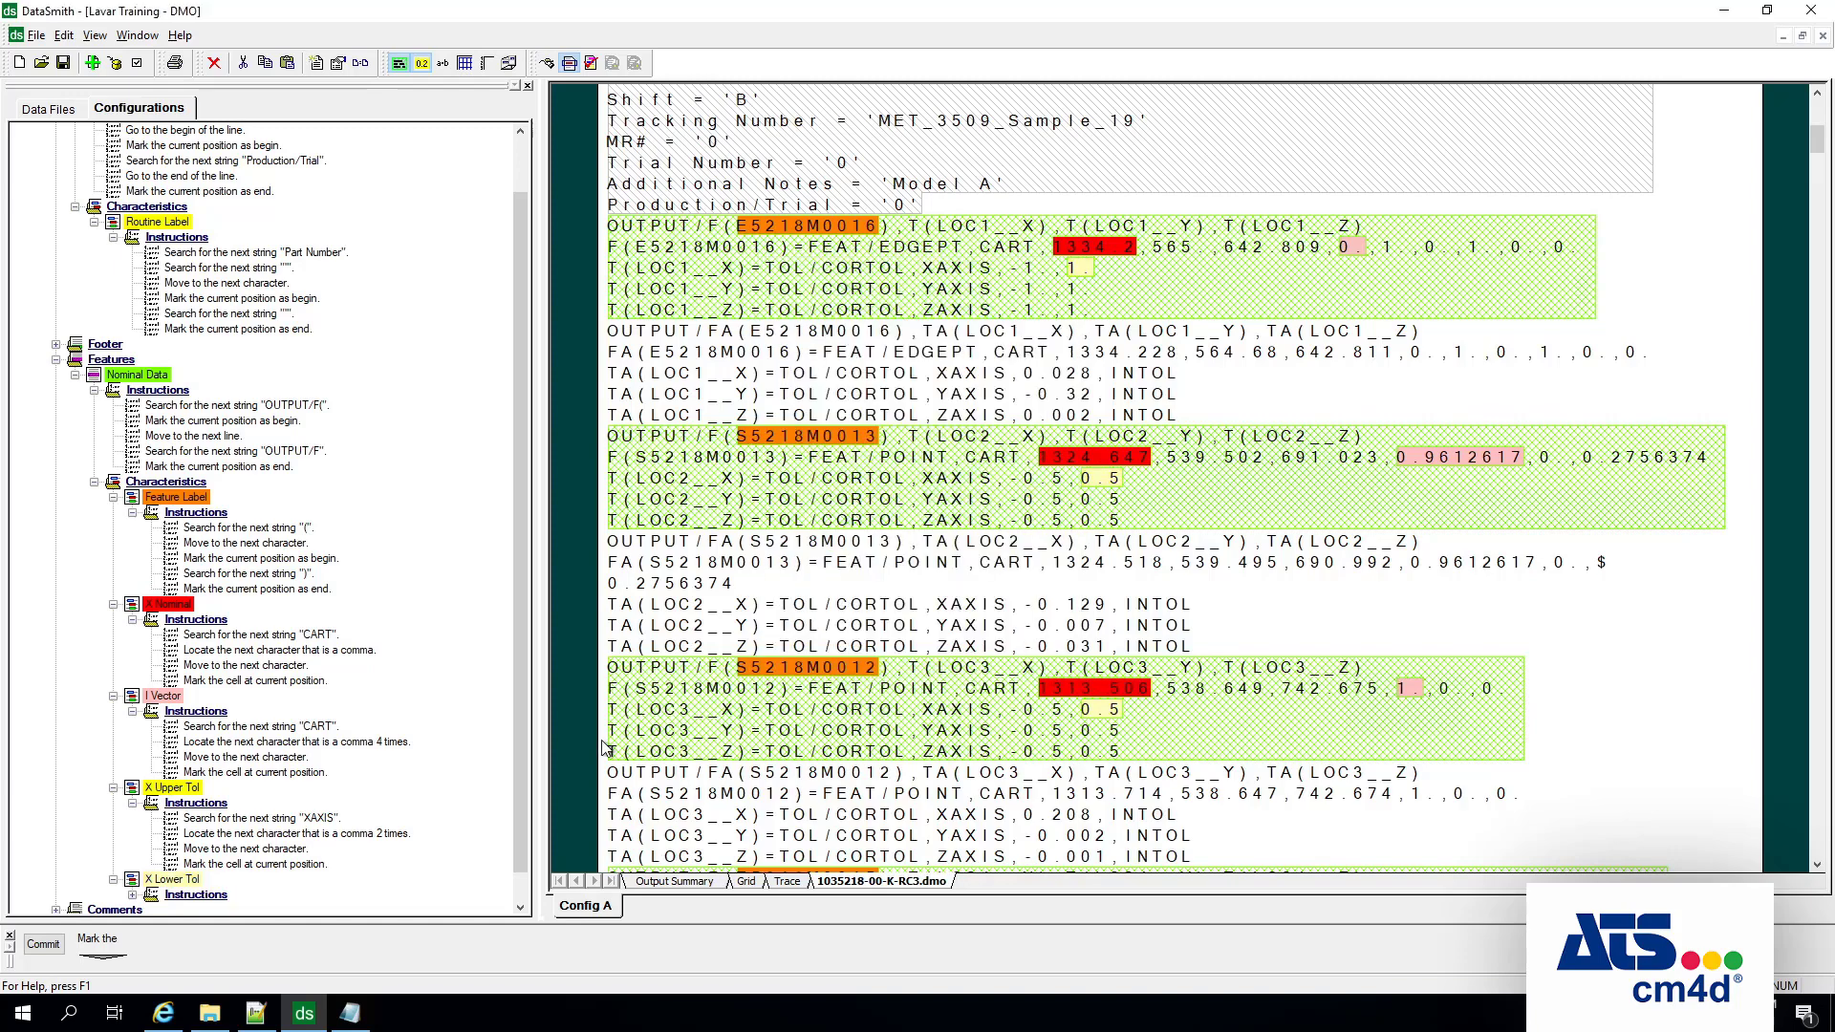
Step: Set X Lower Tol's instruction that locates the next comma to 1 time, commit it, and check the highlighted values in the file
{"action": "left_click", "coordinate": [132, 896]}
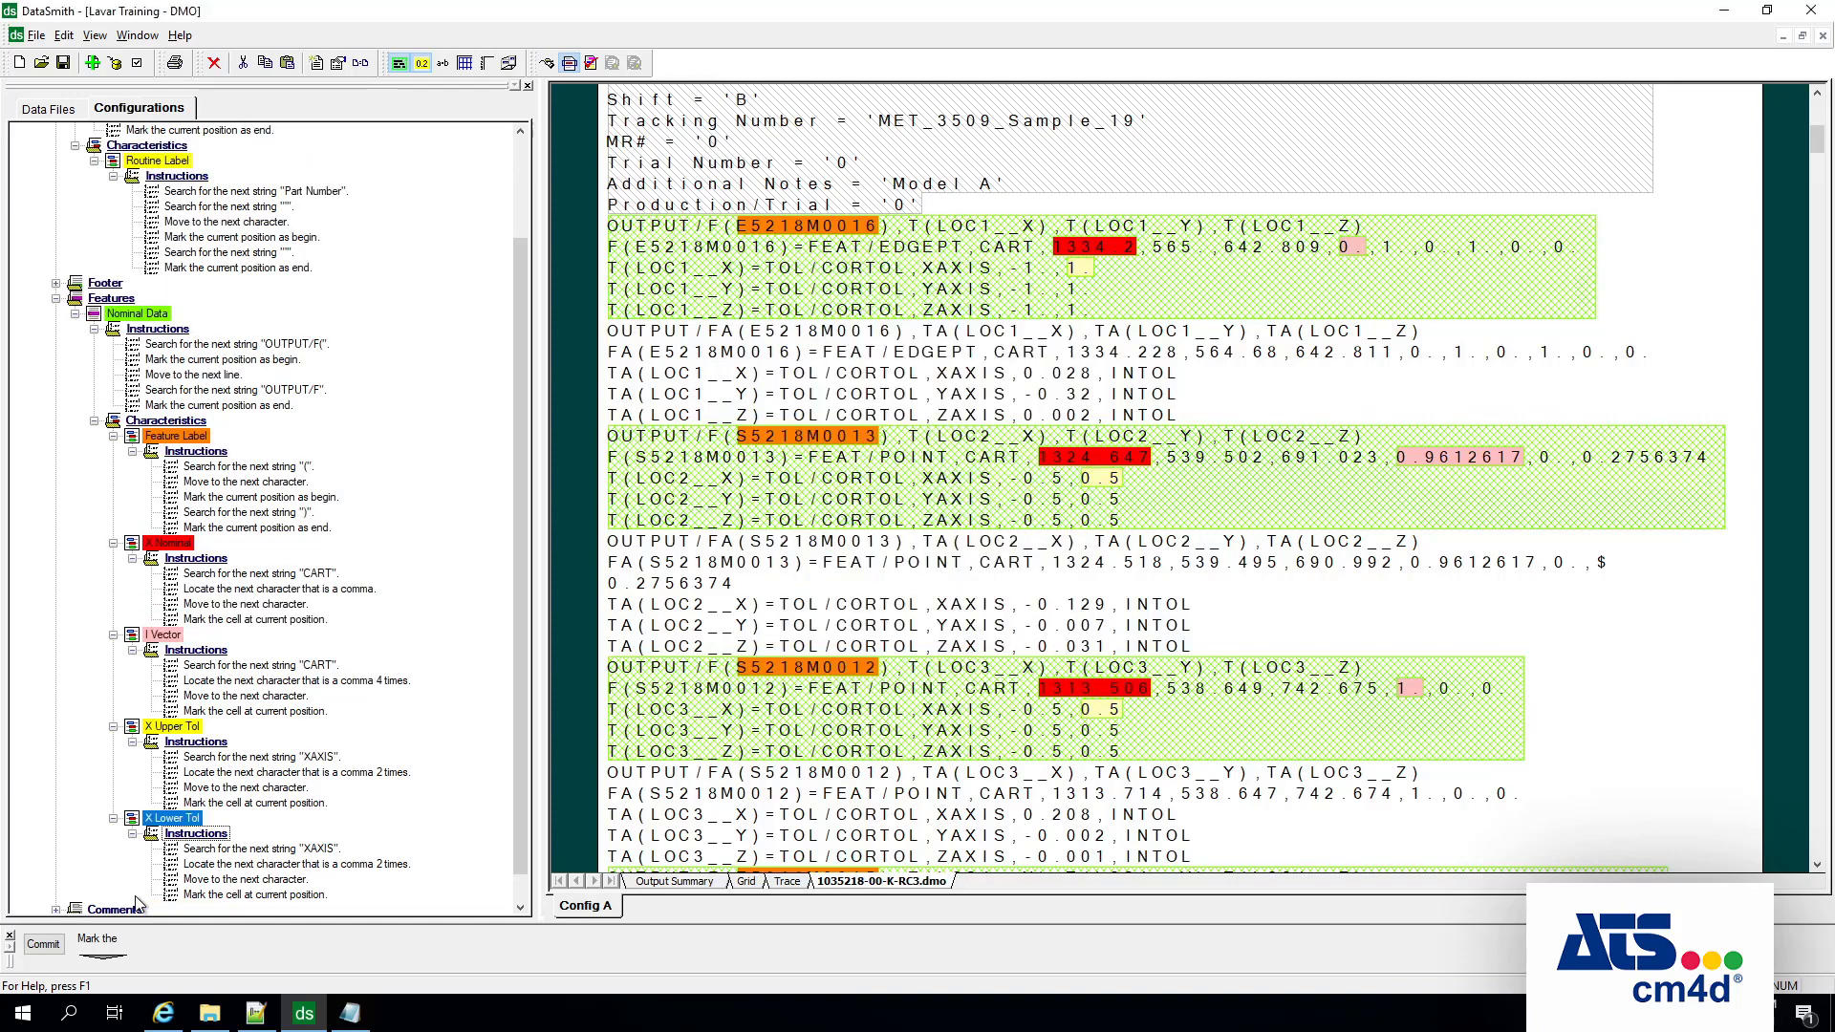
{"action": "left_click", "coordinate": [337, 865]}
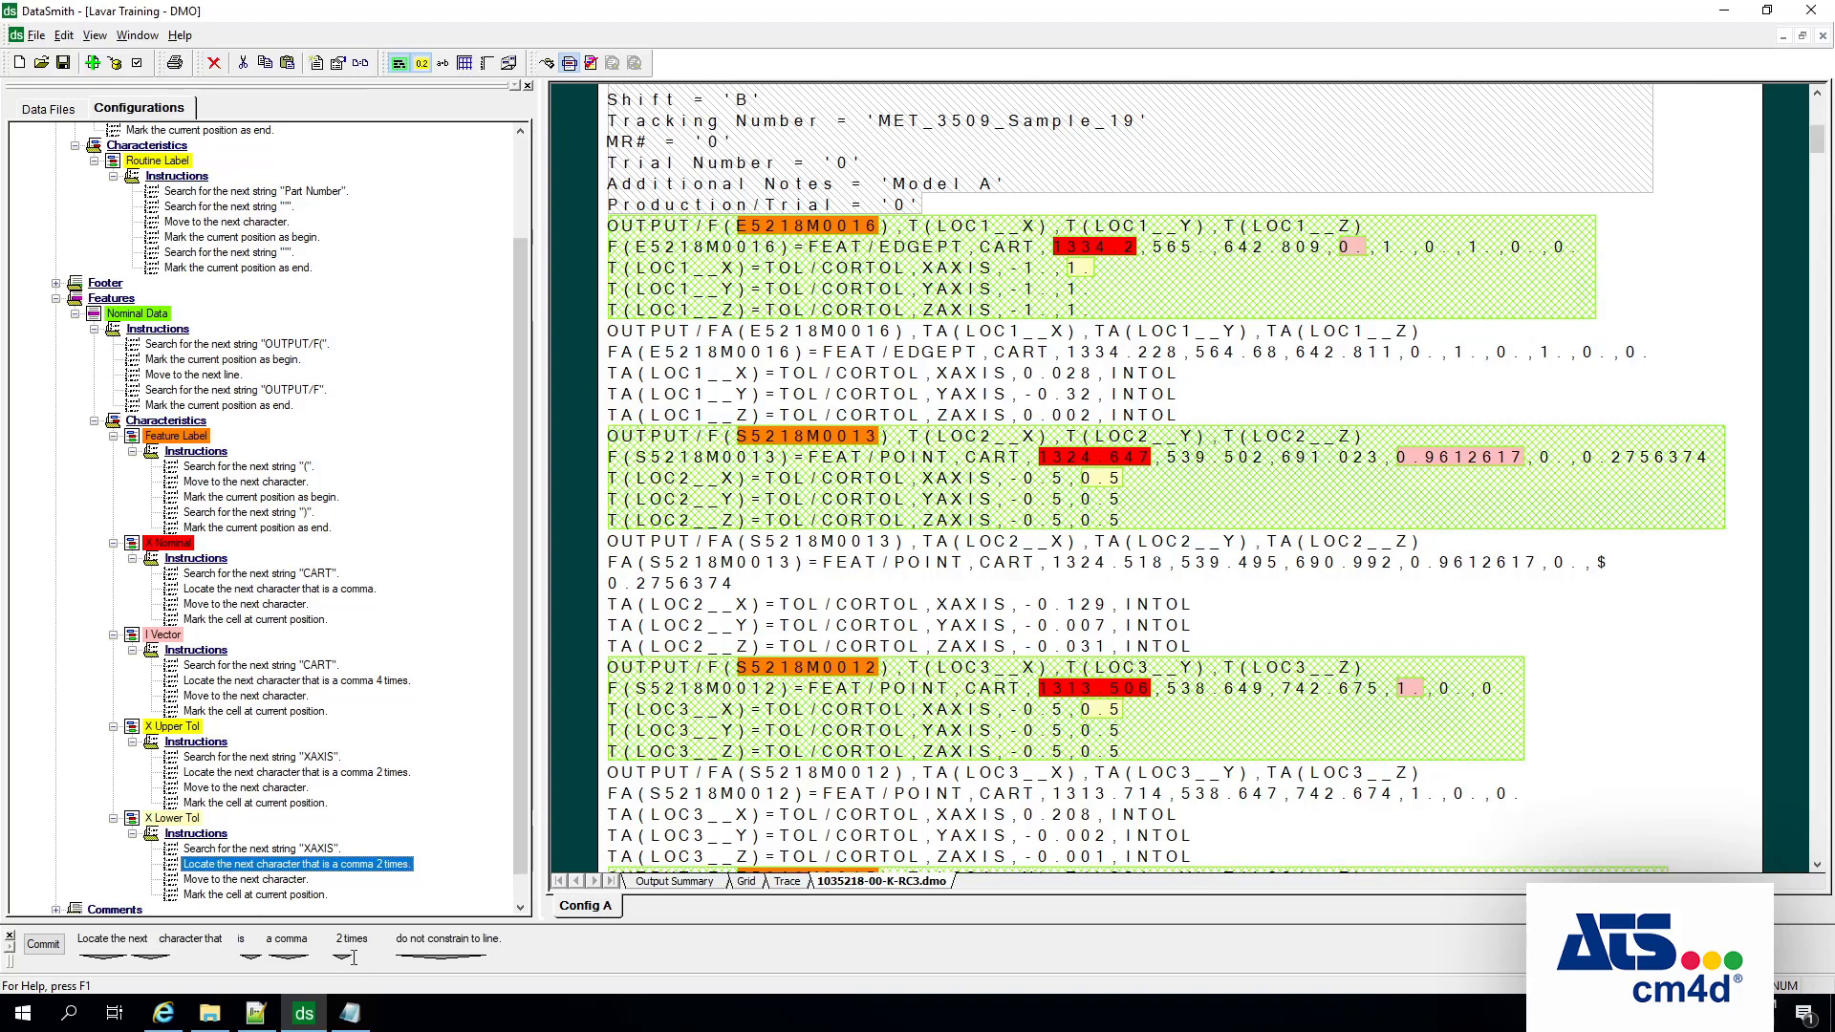
{"action": "left_click", "coordinate": [342, 956]}
{"action": "left_click", "coordinate": [385, 605]}
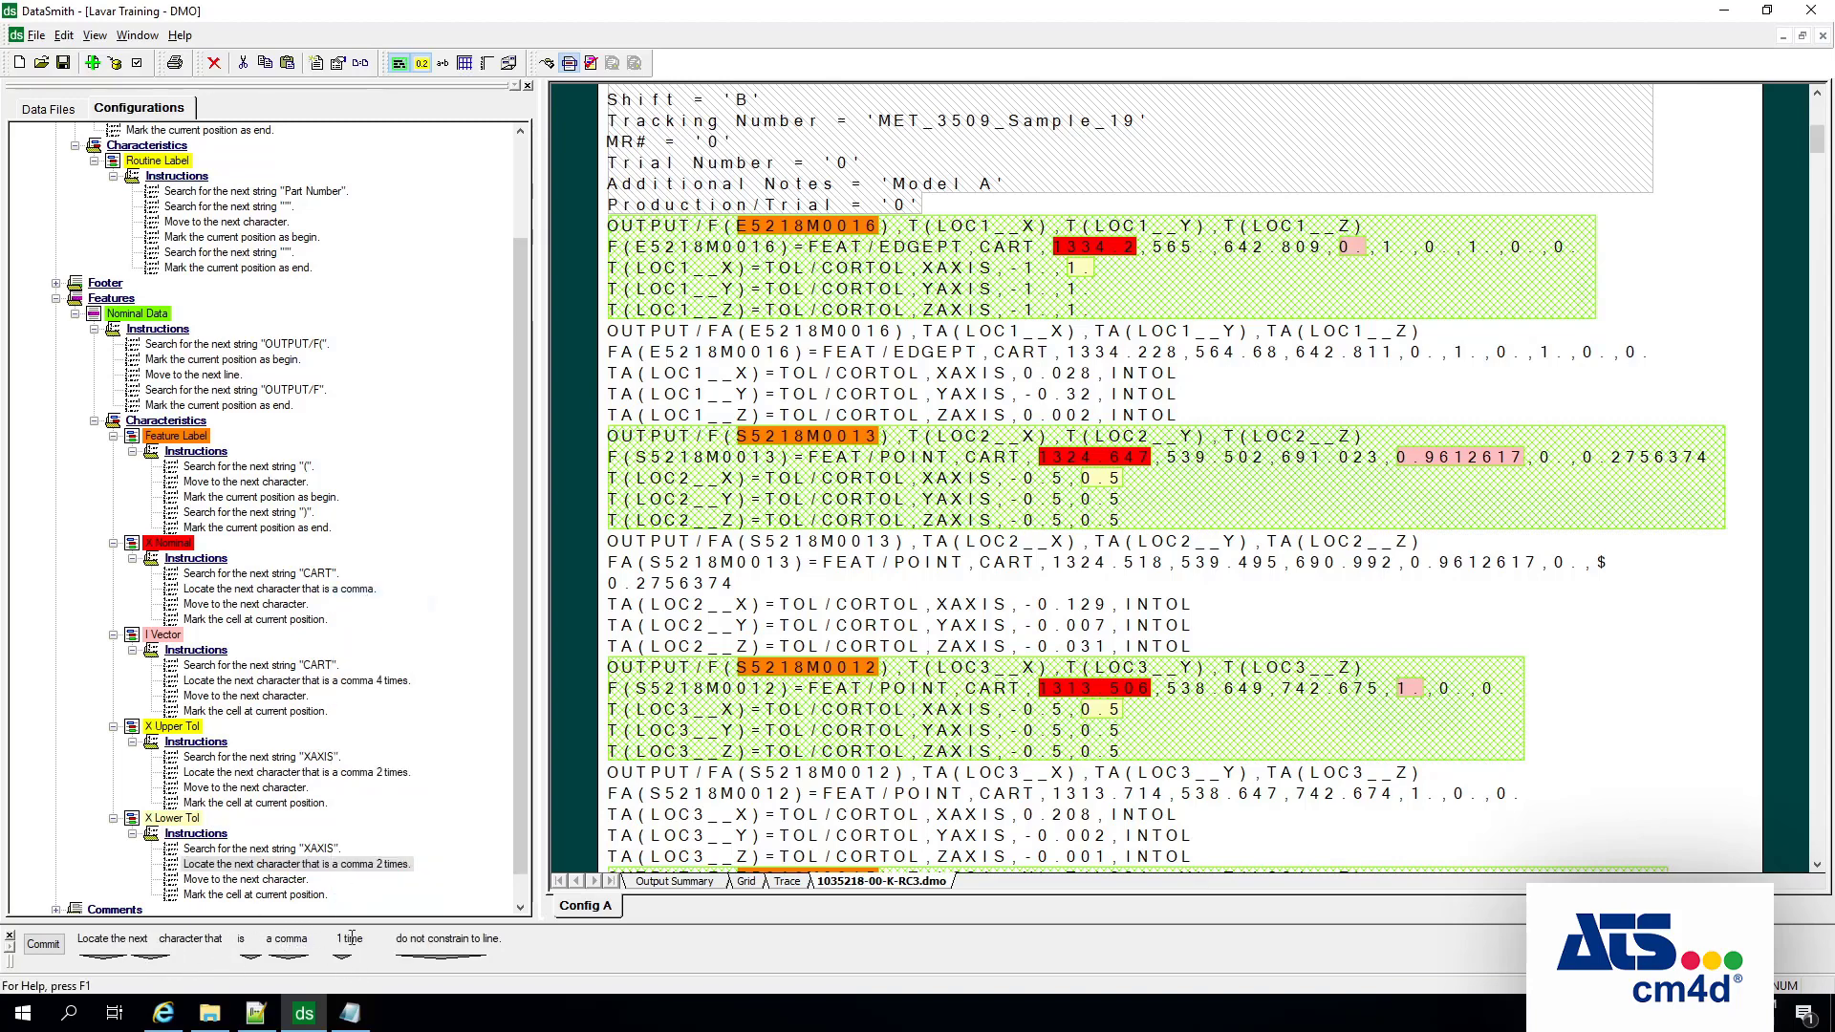
{"action": "left_click", "coordinate": [43, 944]}
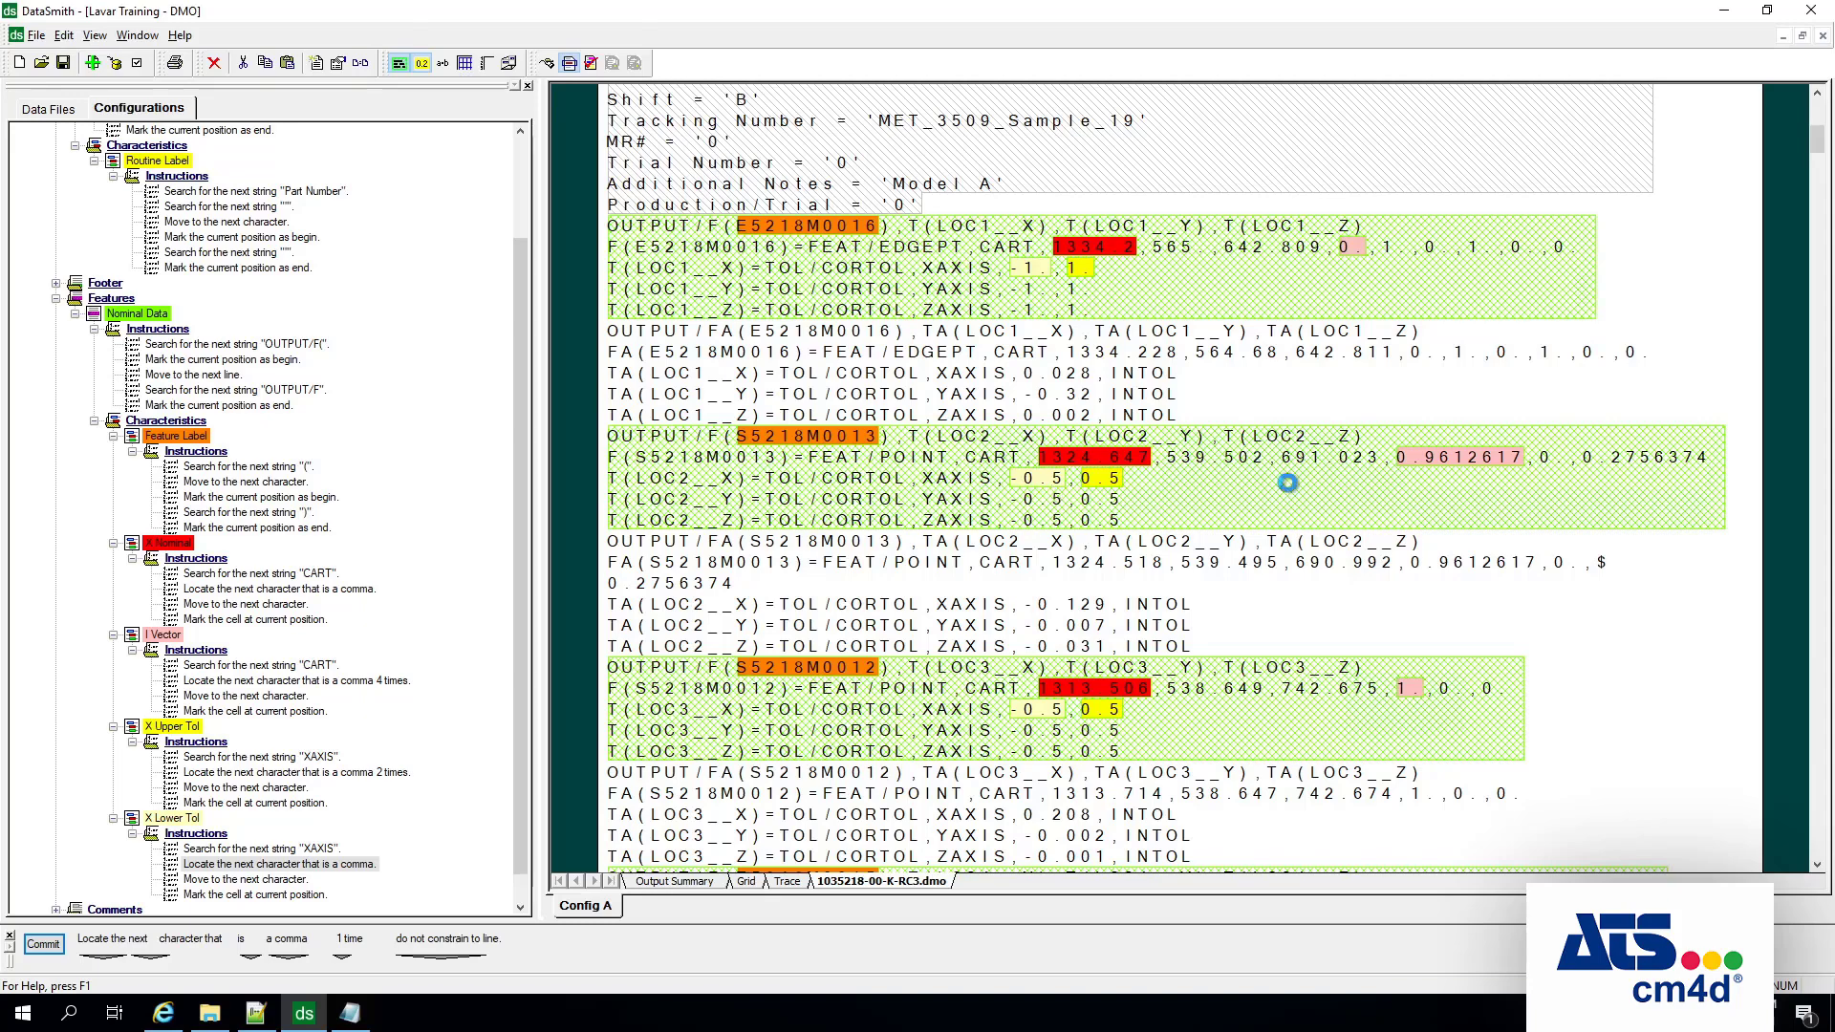
{"action": "scroll", "coordinate": [1288, 486], "scroll_direction": "down", "scroll_amount": 2}
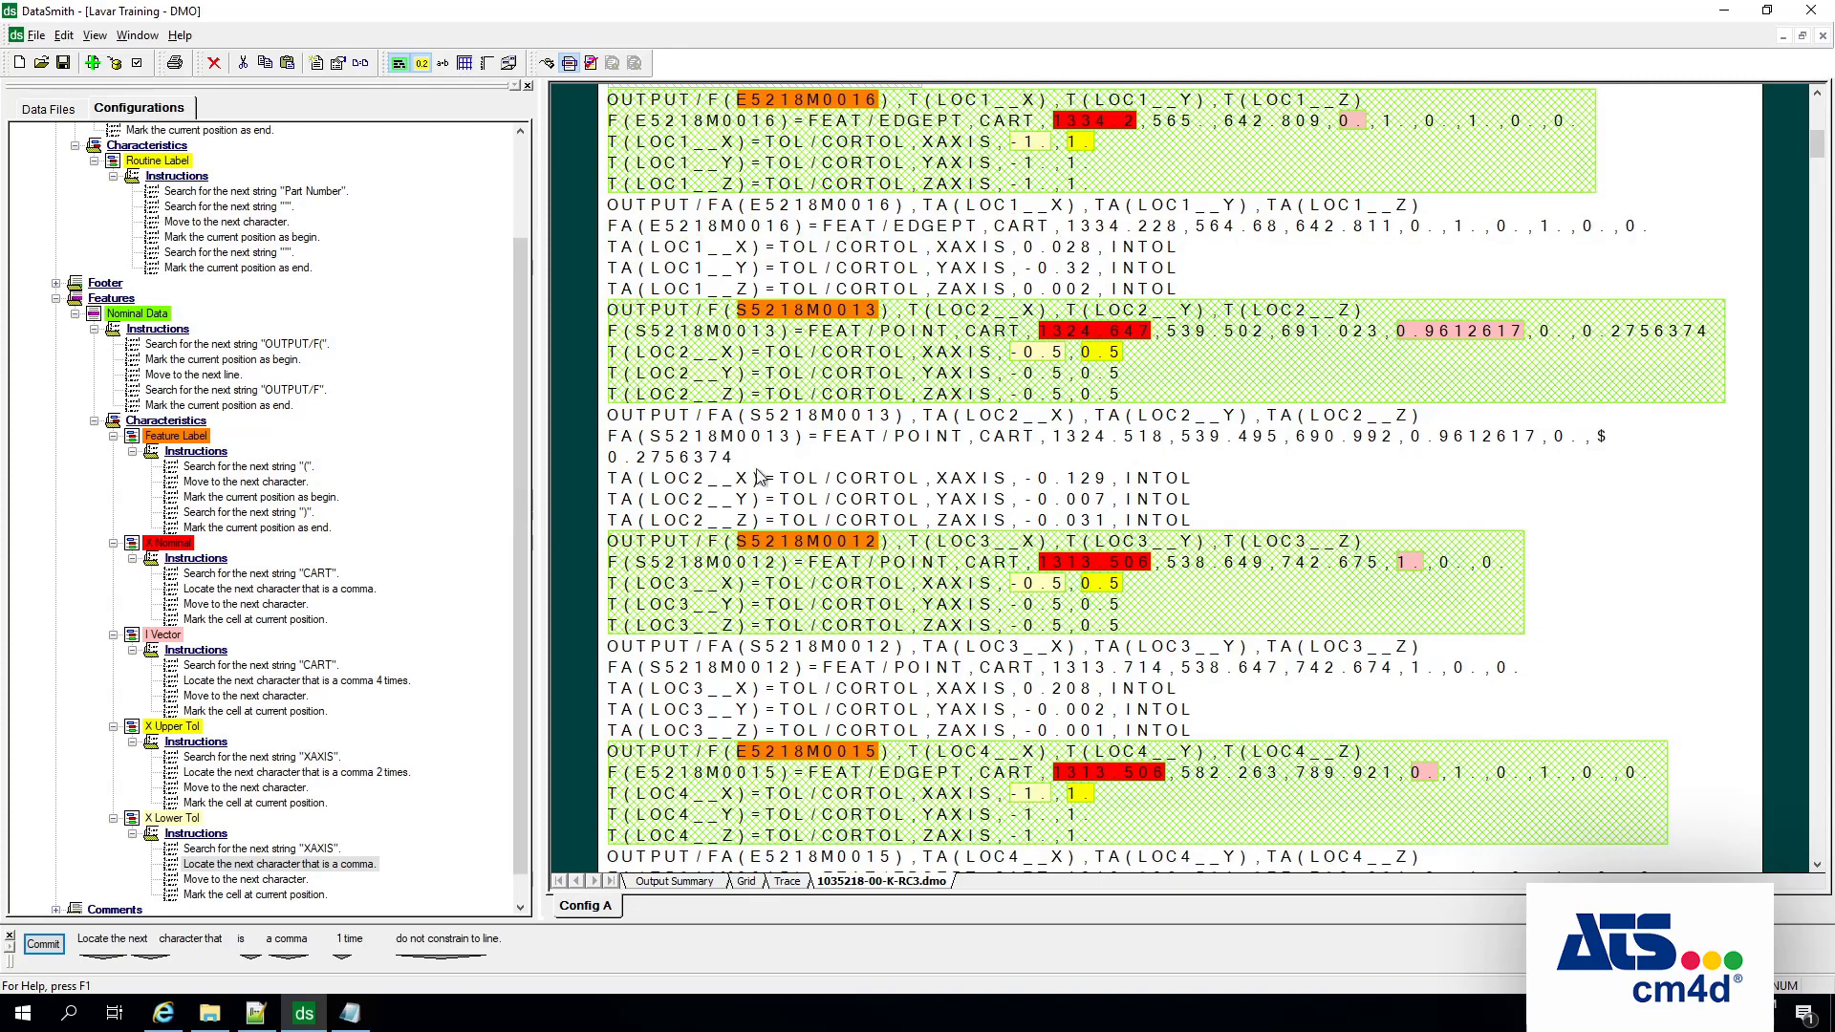
Step: Collapse the X Nominal, I Vector, X Upper Tol and X Lower Tol characteristics in the configuration tree
{"action": "left_click", "coordinate": [113, 544]}
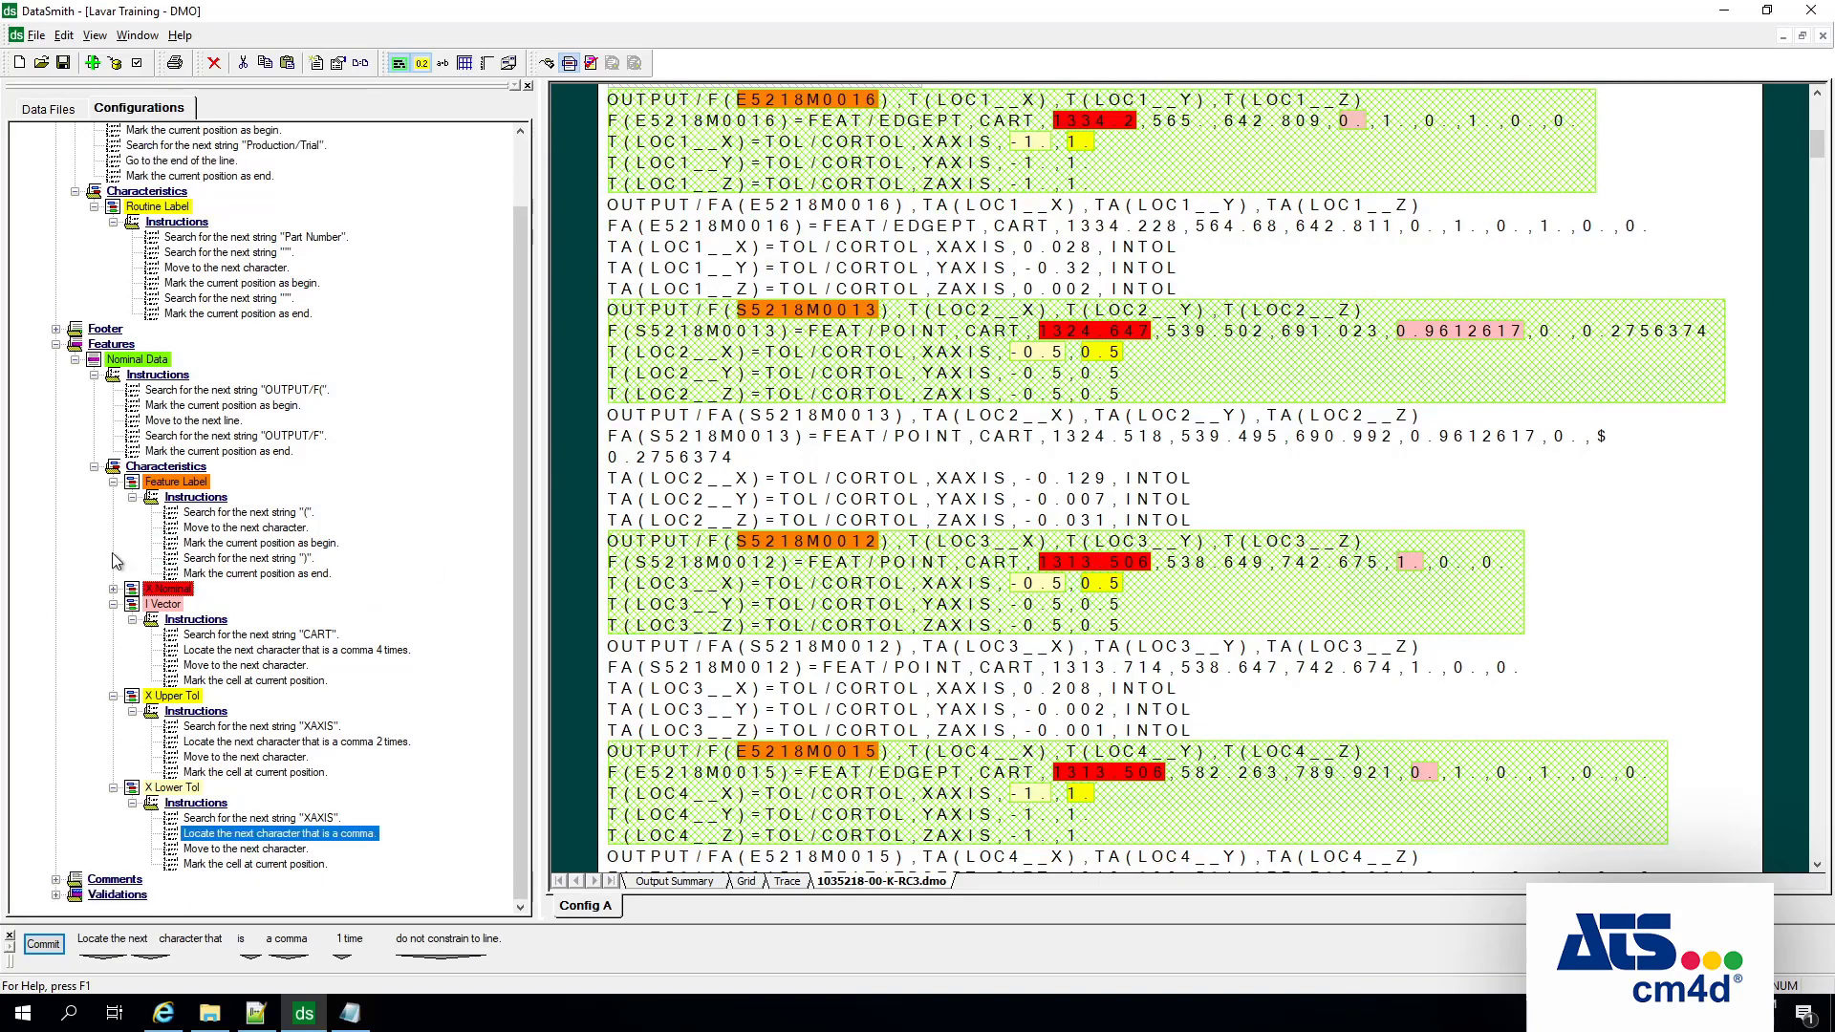
{"action": "left_click", "coordinate": [112, 609]}
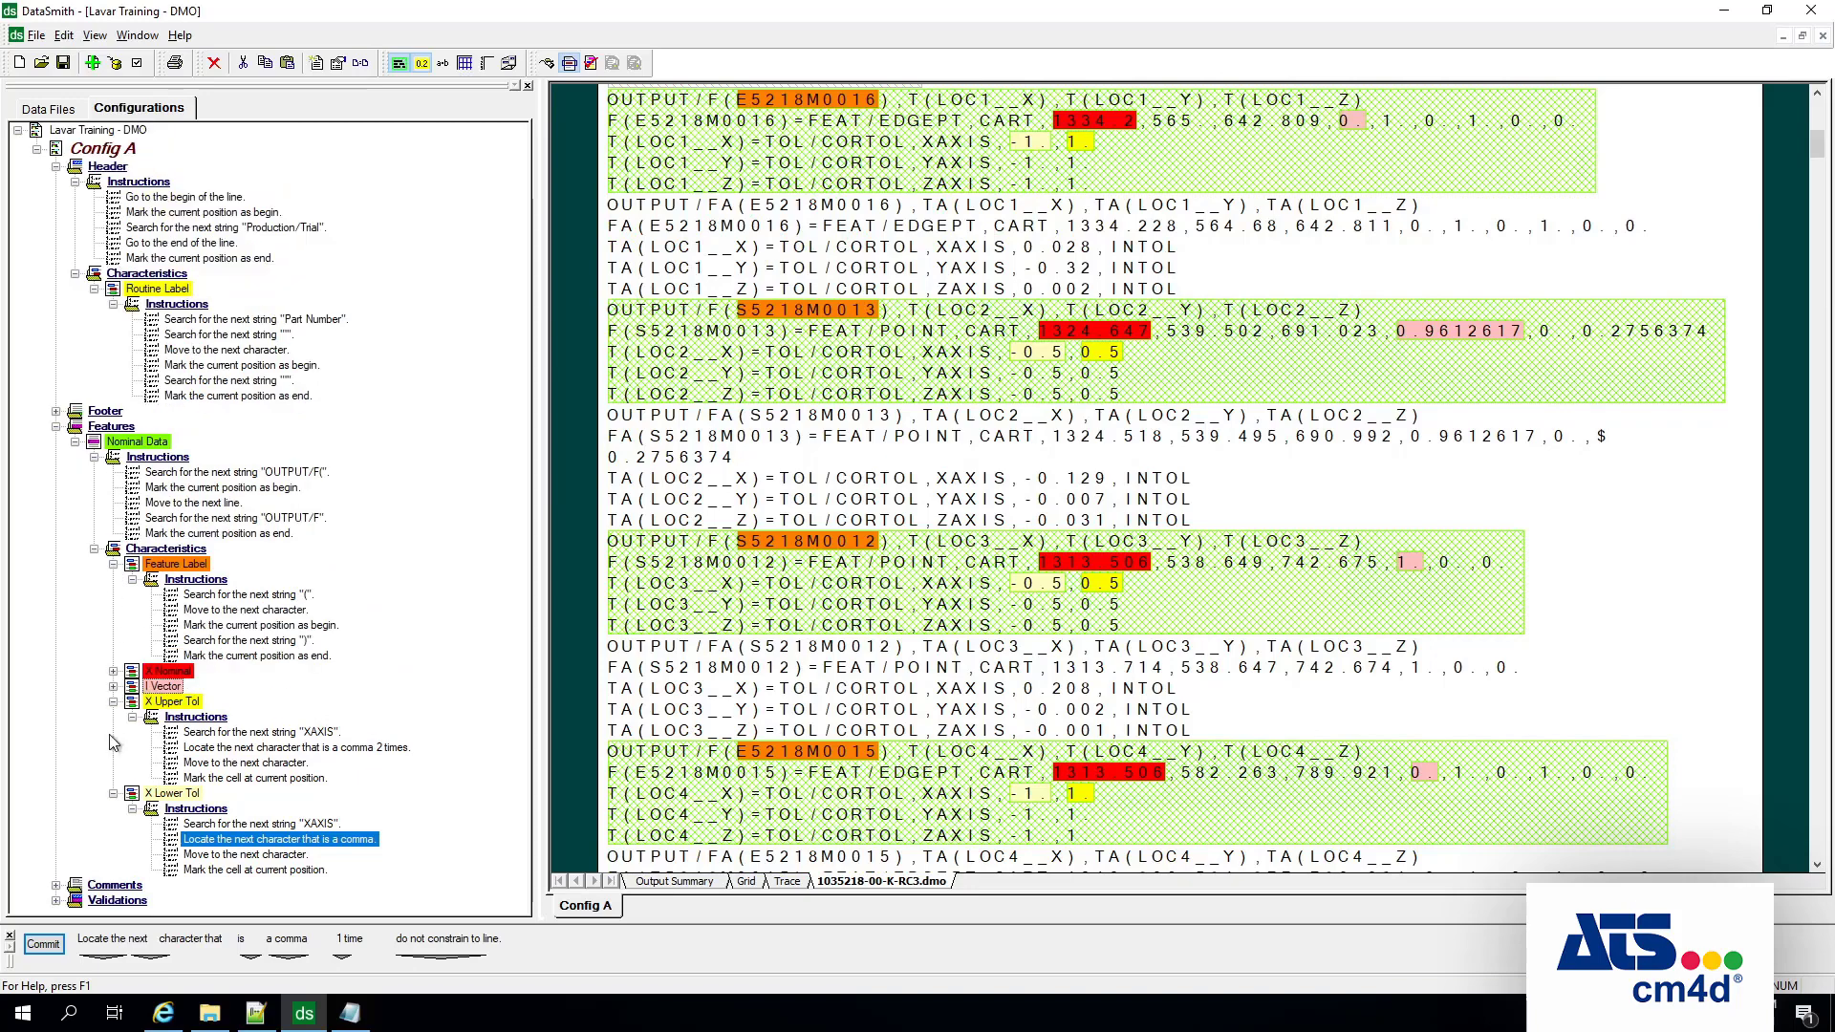
{"action": "left_click", "coordinate": [113, 701]}
{"action": "left_click", "coordinate": [113, 718]}
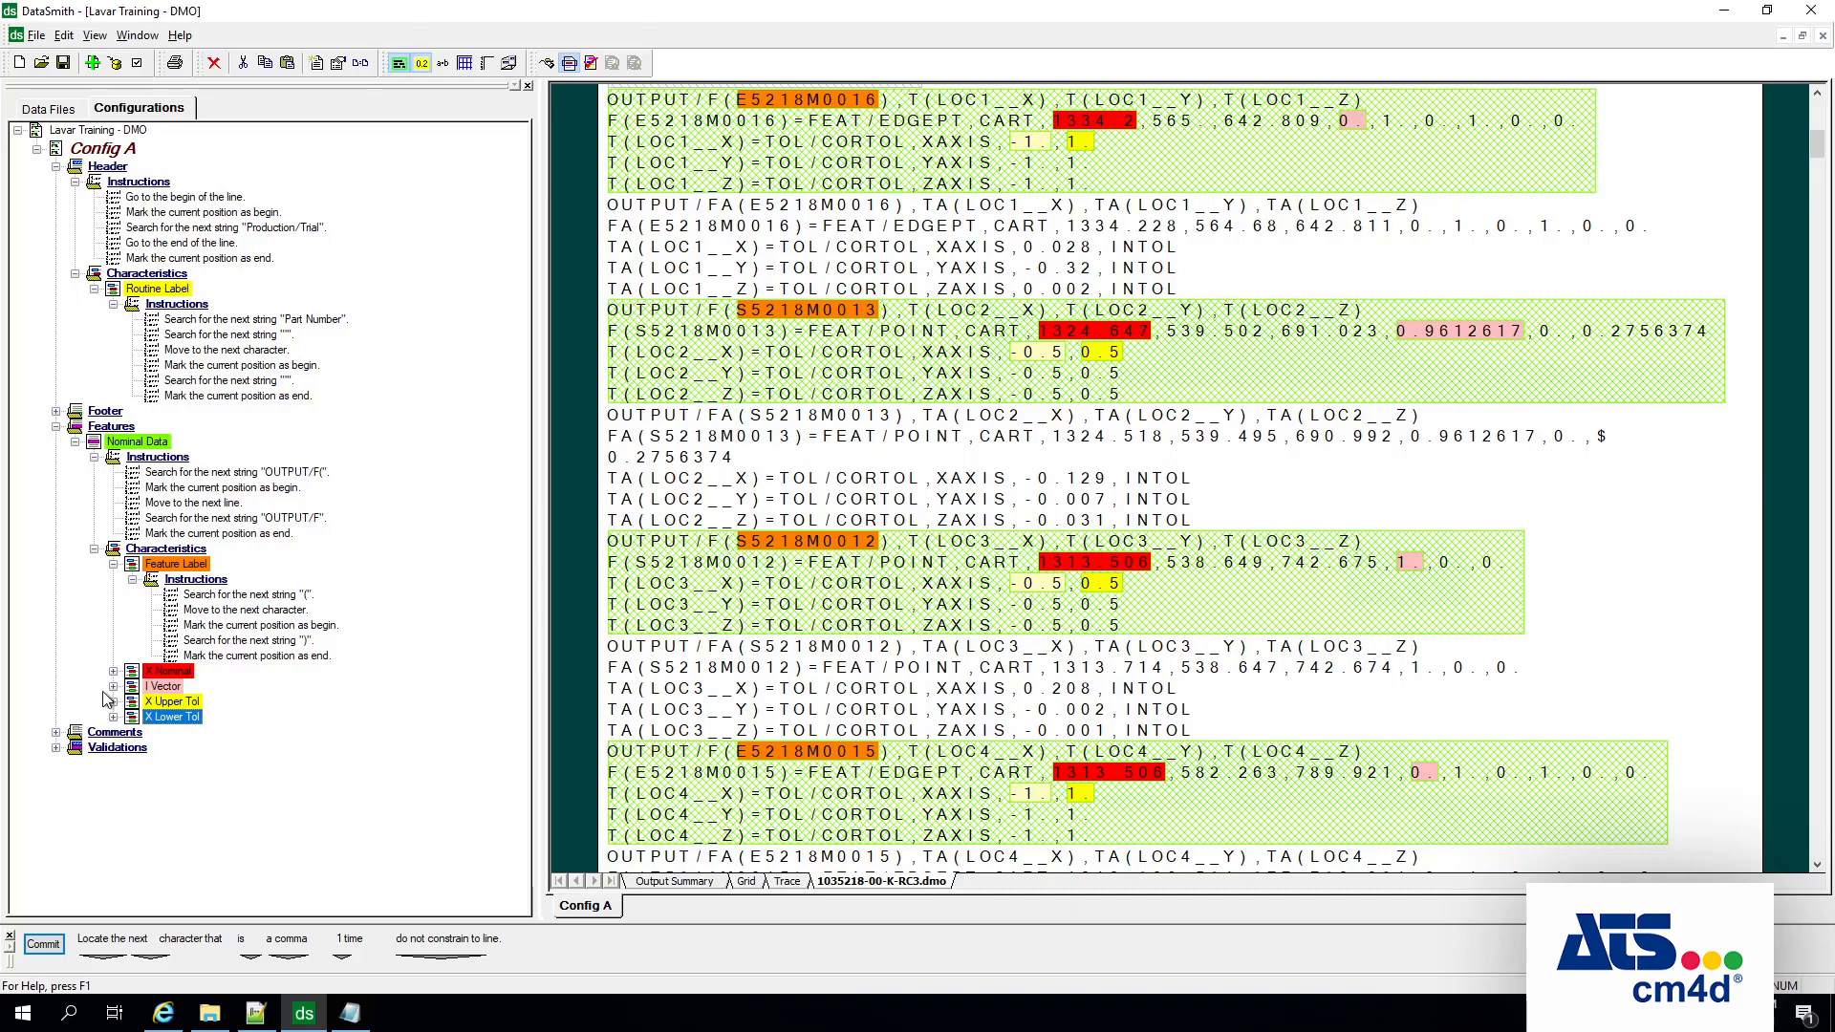
Step: Duplicate the X Nominal characteristic of the Nominal Data feature in the configuration tree
{"action": "left_click", "coordinate": [167, 674]}
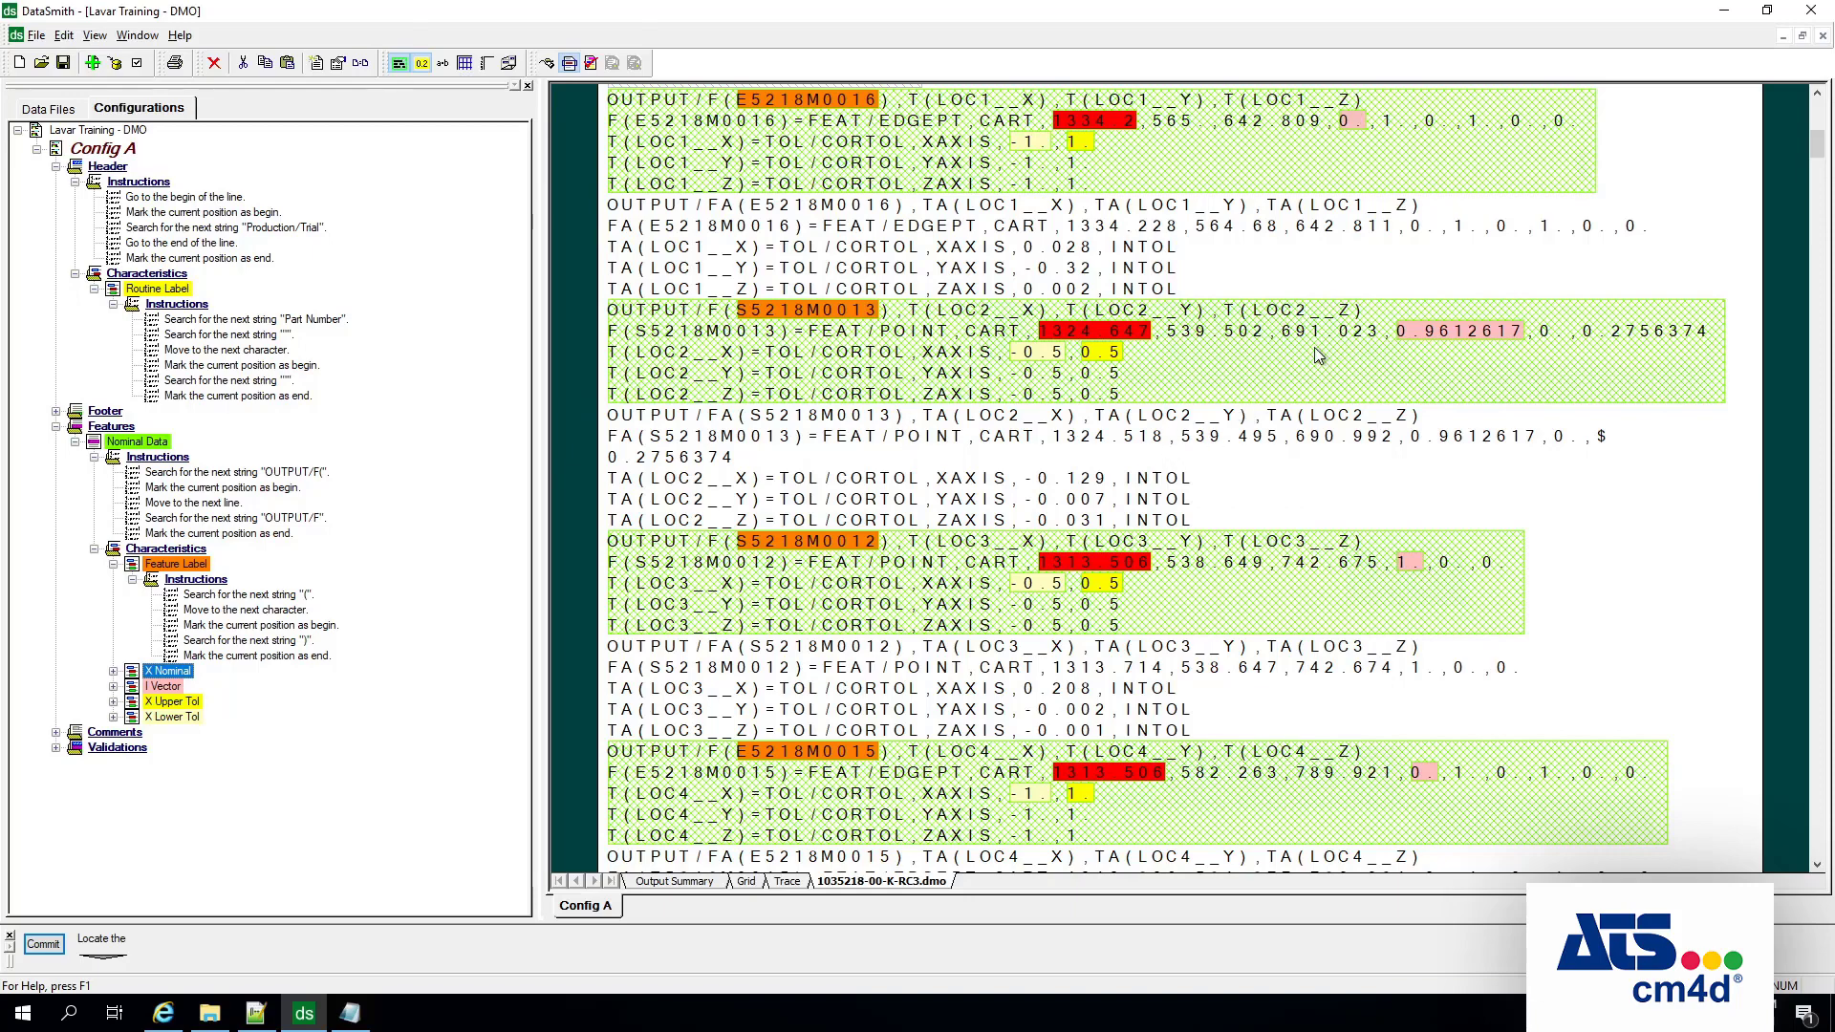
{"action": "right_click", "coordinate": [173, 677]}
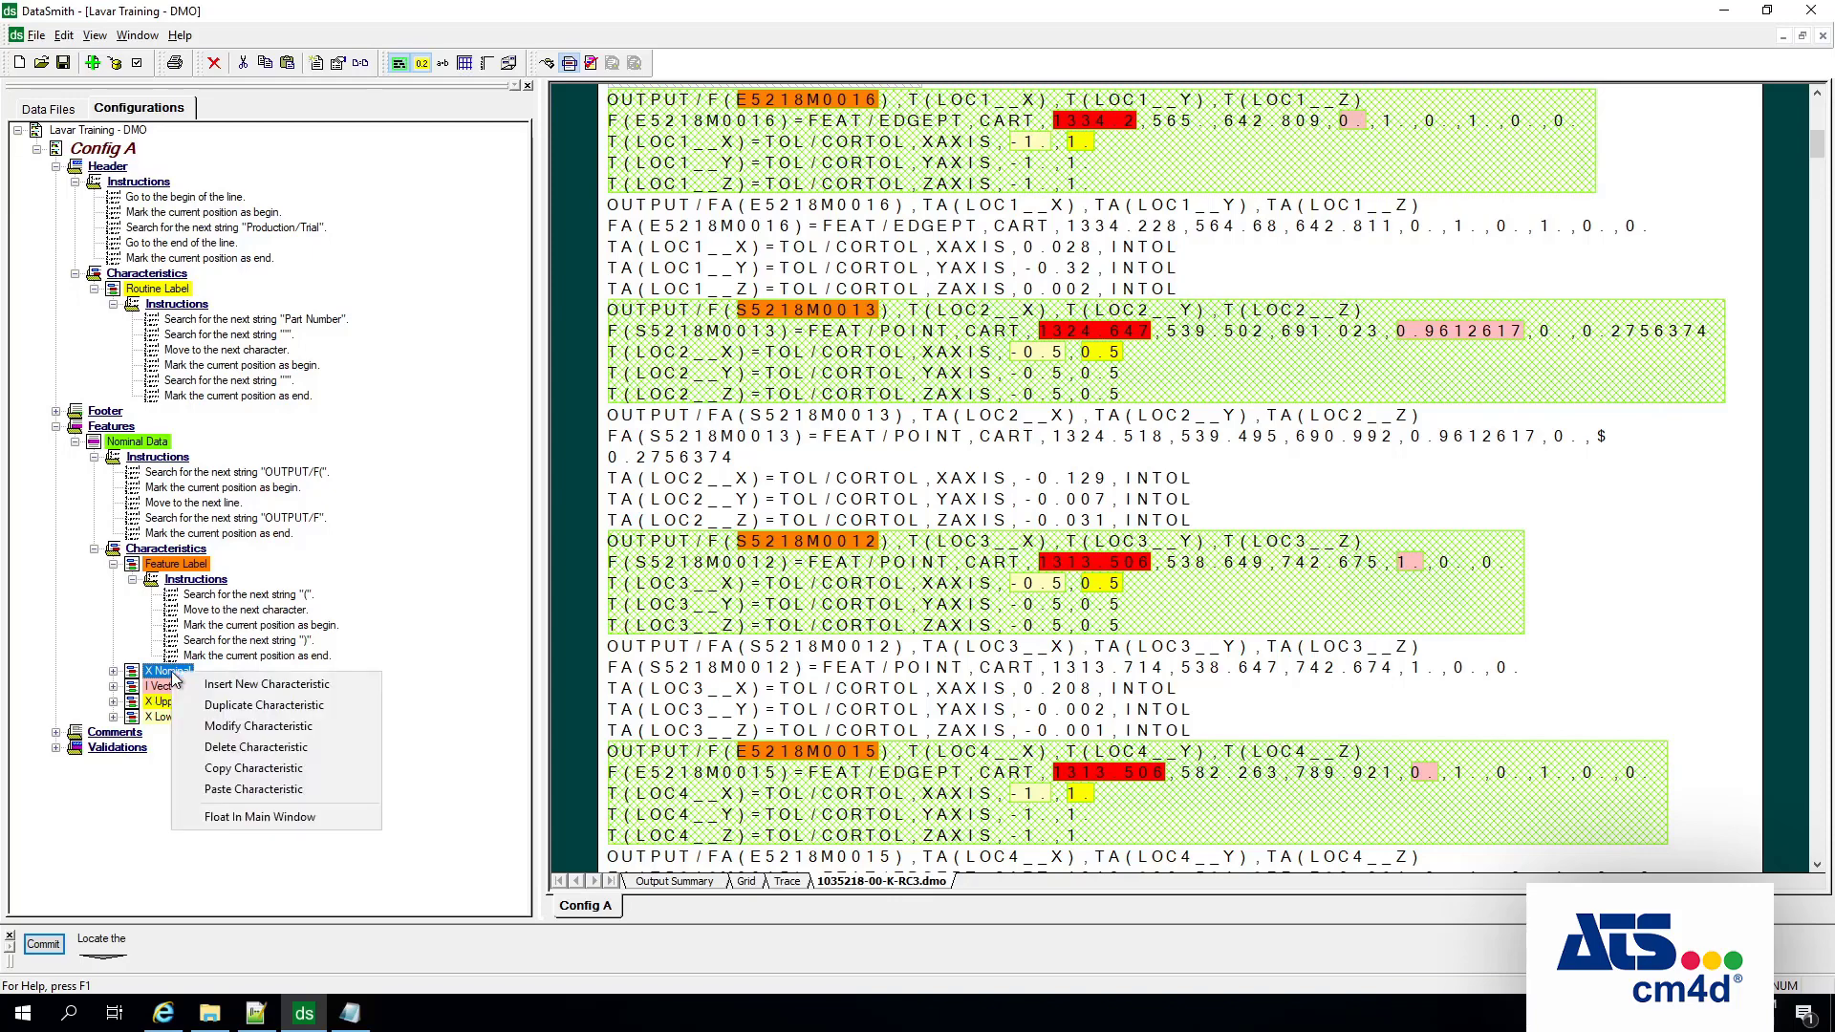
{"action": "left_click", "coordinate": [278, 704]}
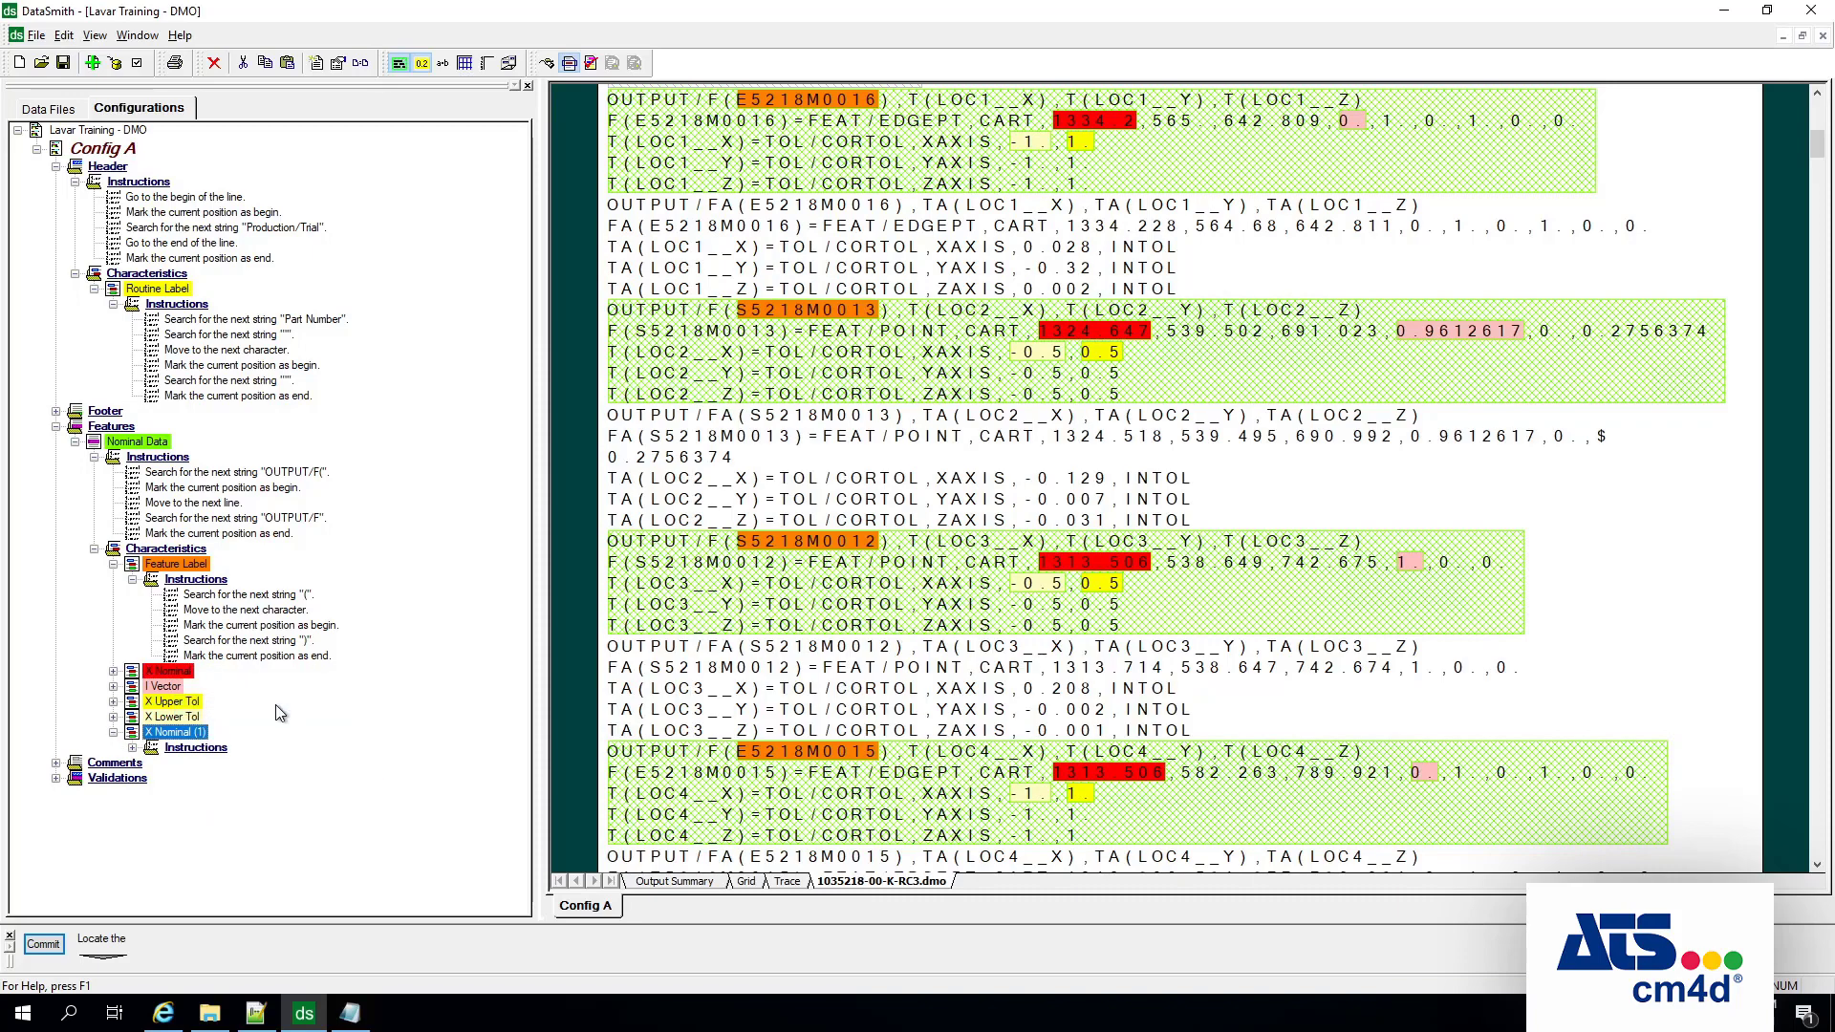
Step: Rename the duplicated X Nominal characteristic as Y Nominal and set its color to bright green
{"action": "double_click", "coordinate": [186, 733]}
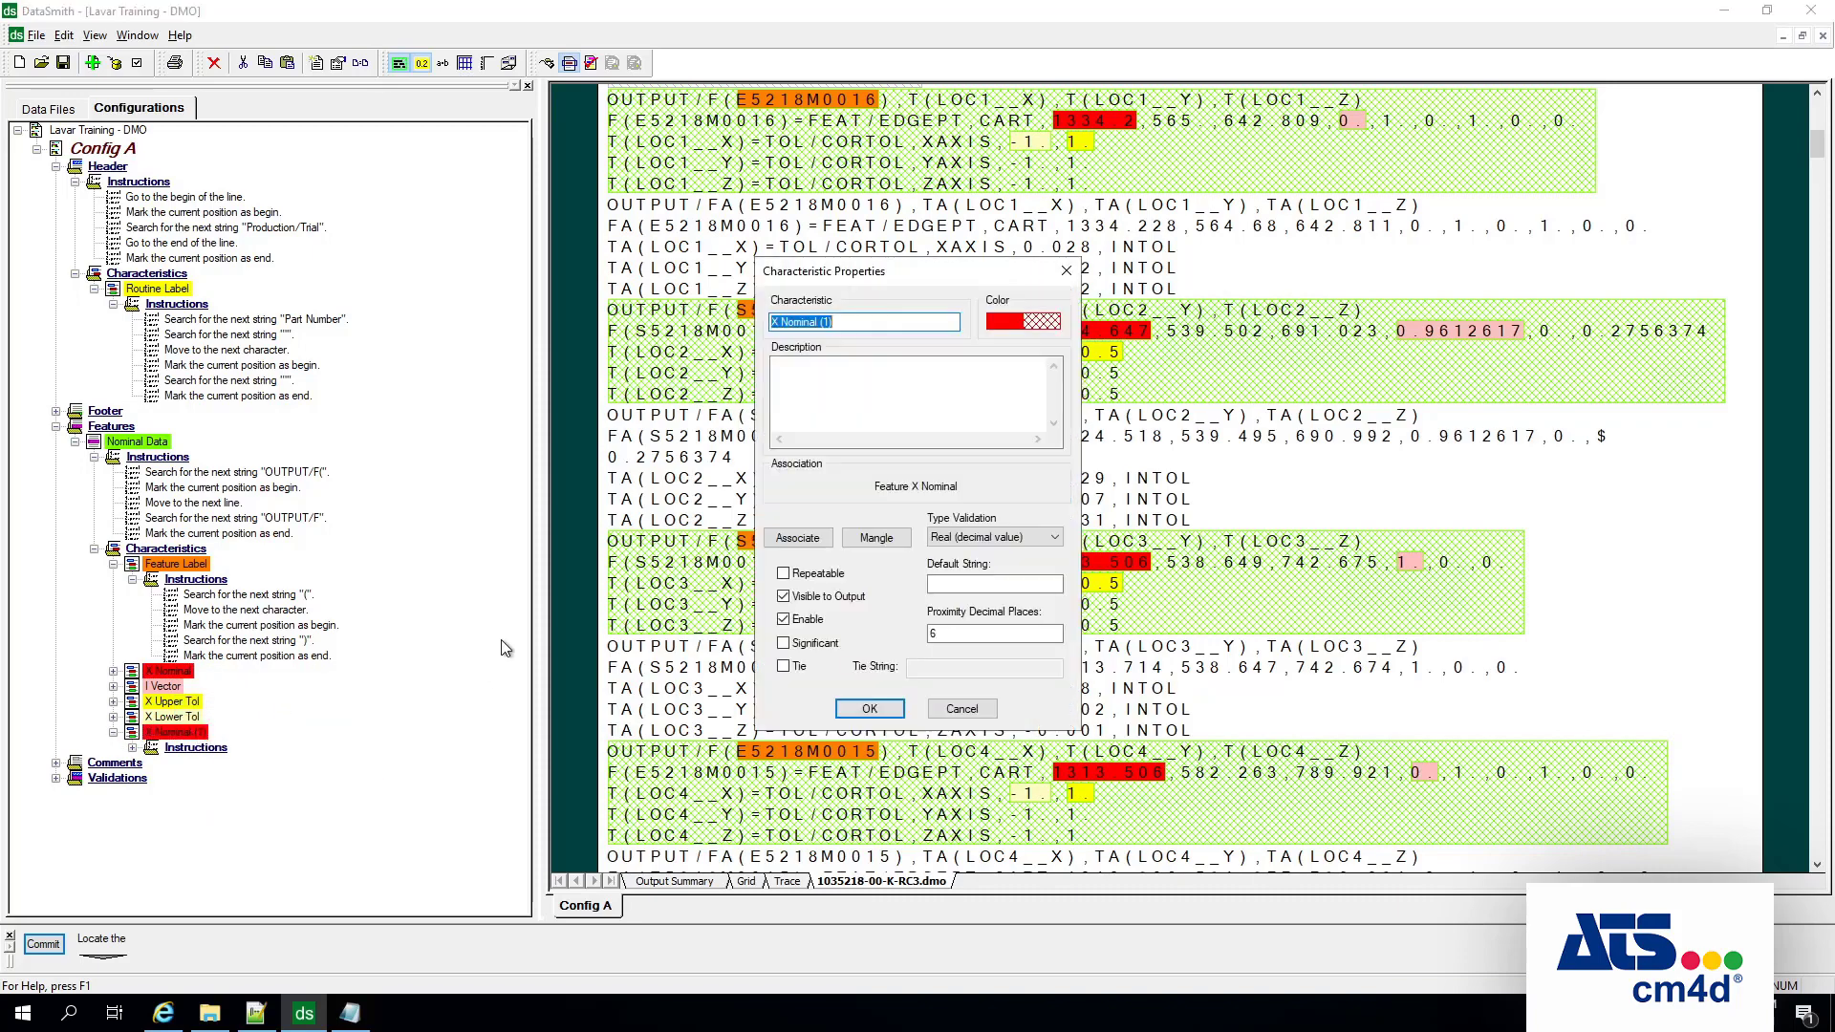
{"action": "type", "text": "Y N"}
{"action": "type", "text": "omi"}
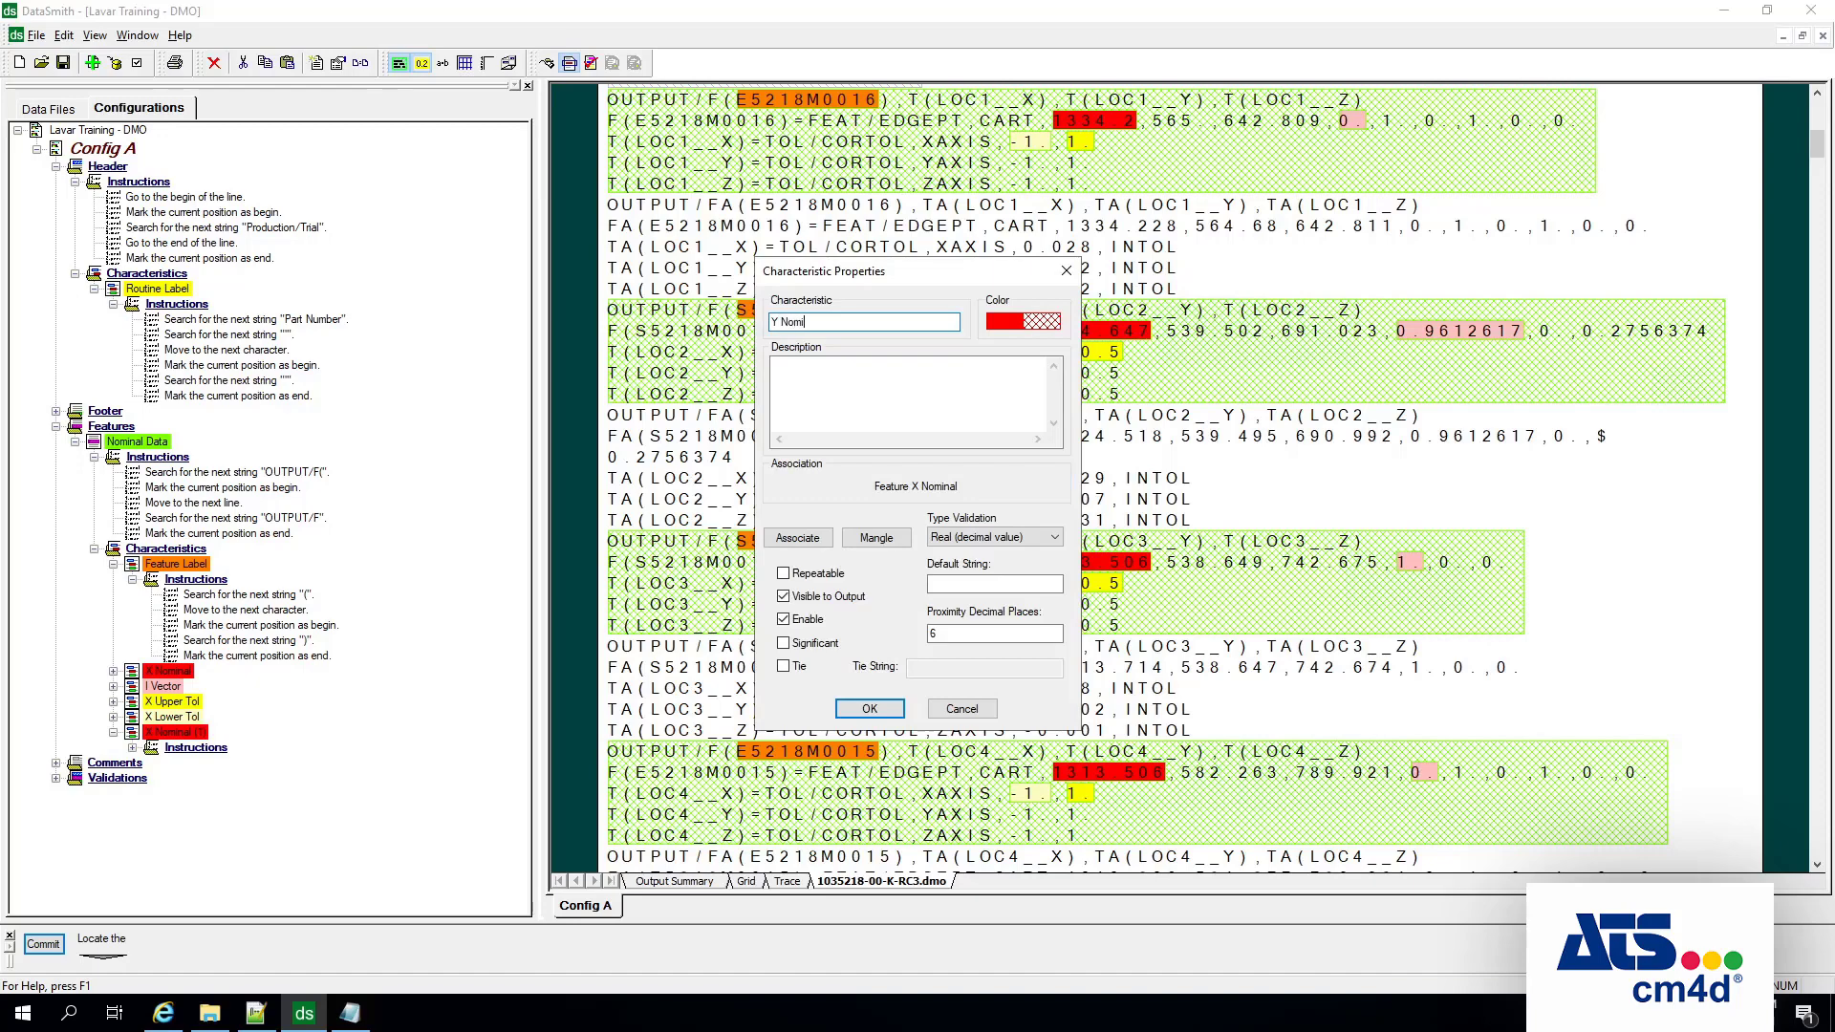
{"action": "type", "text": "nal"}
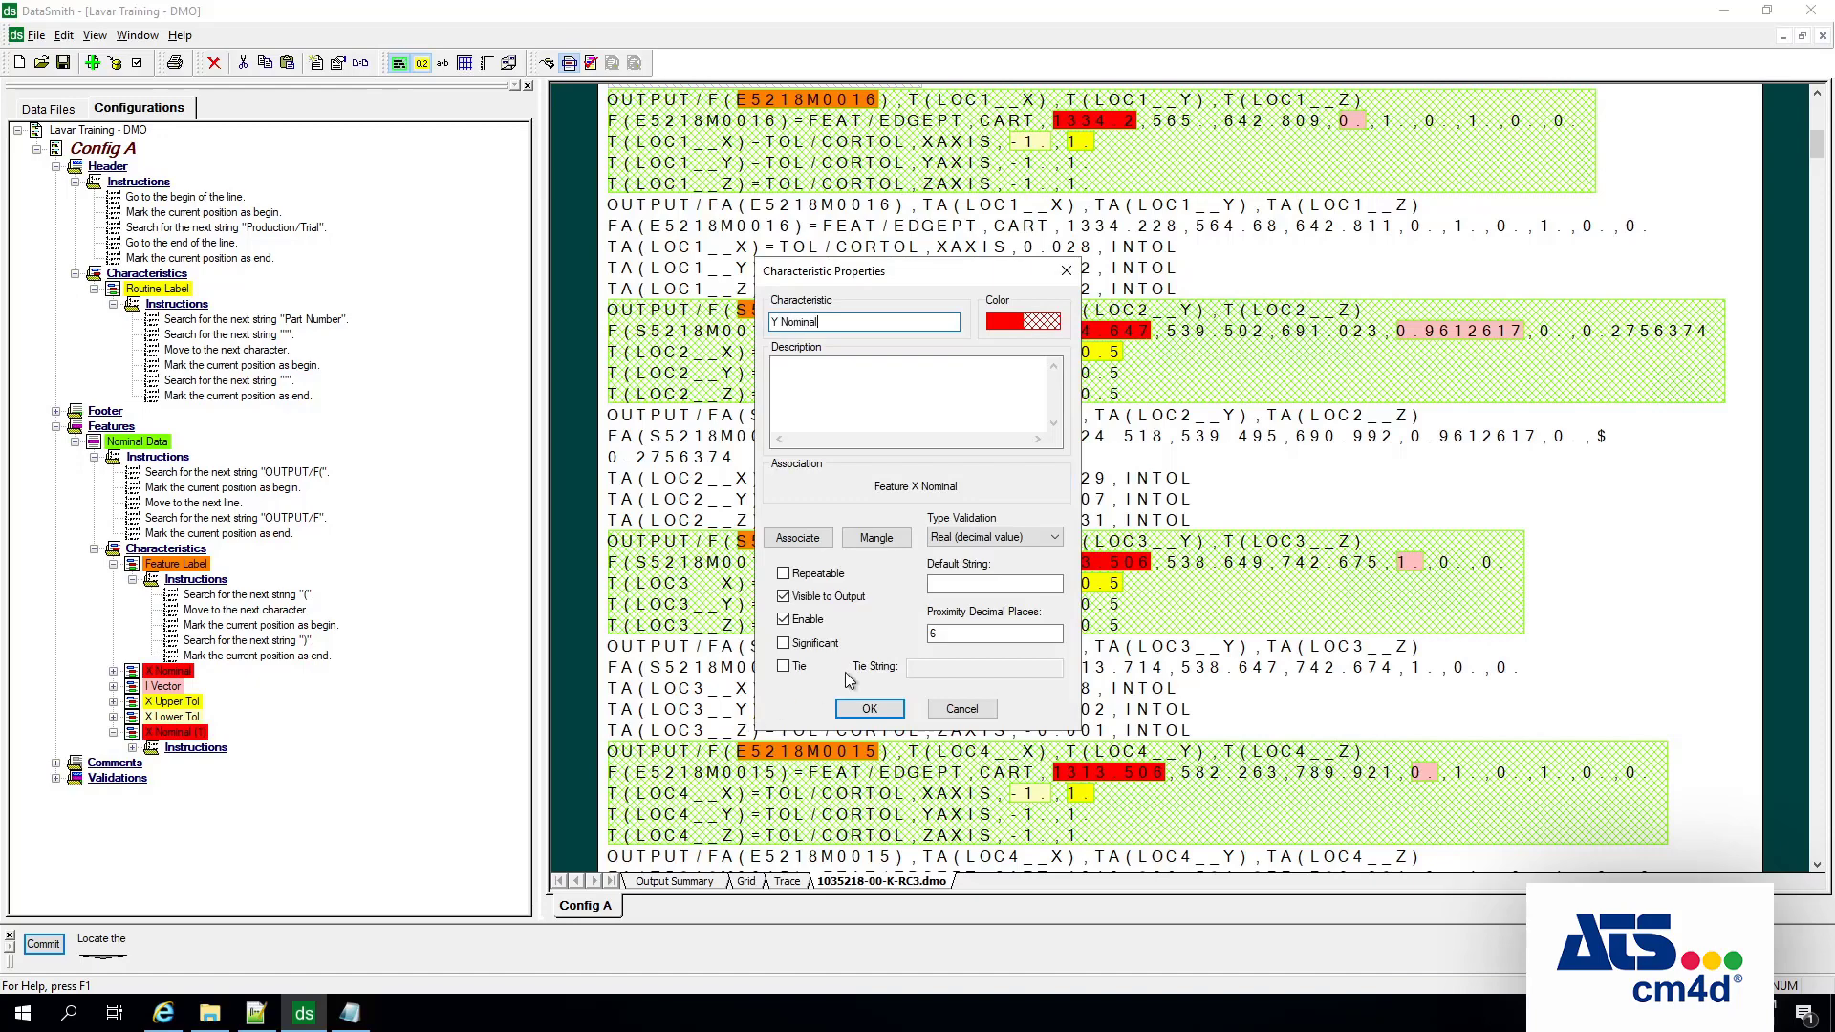
{"action": "left_click", "coordinate": [996, 325]}
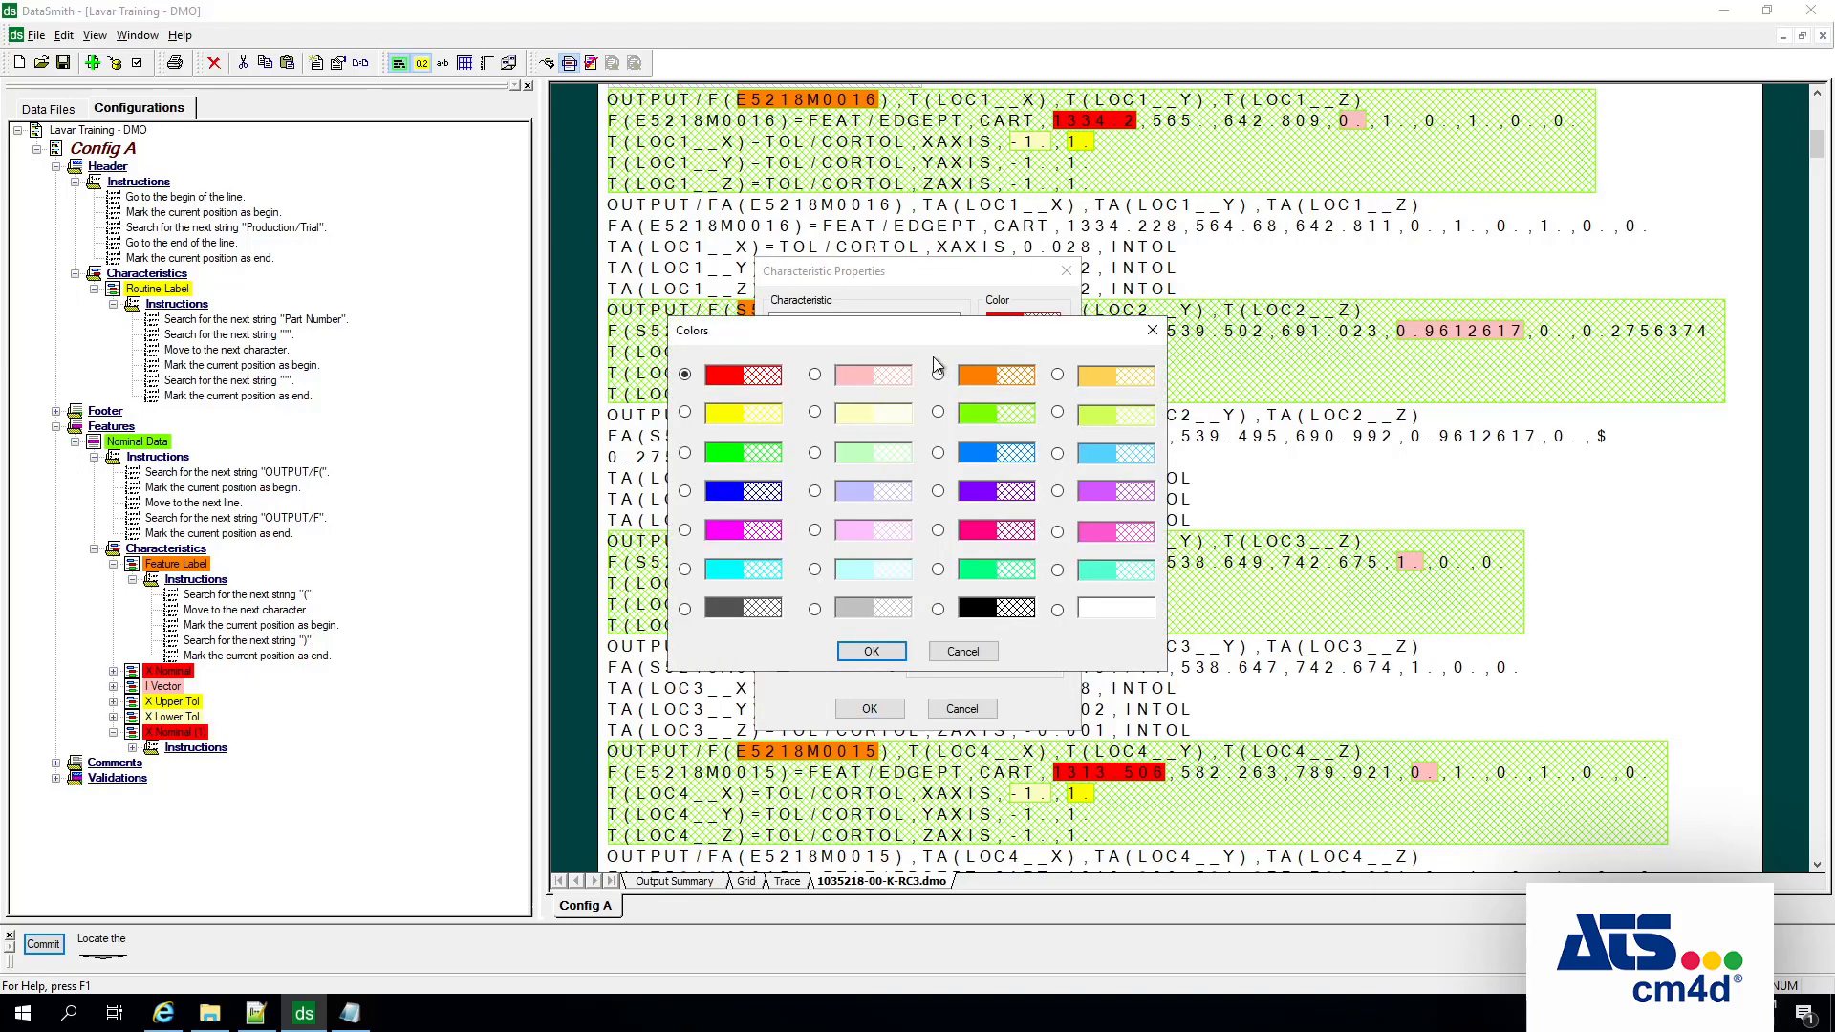
{"action": "left_click", "coordinate": [685, 453]}
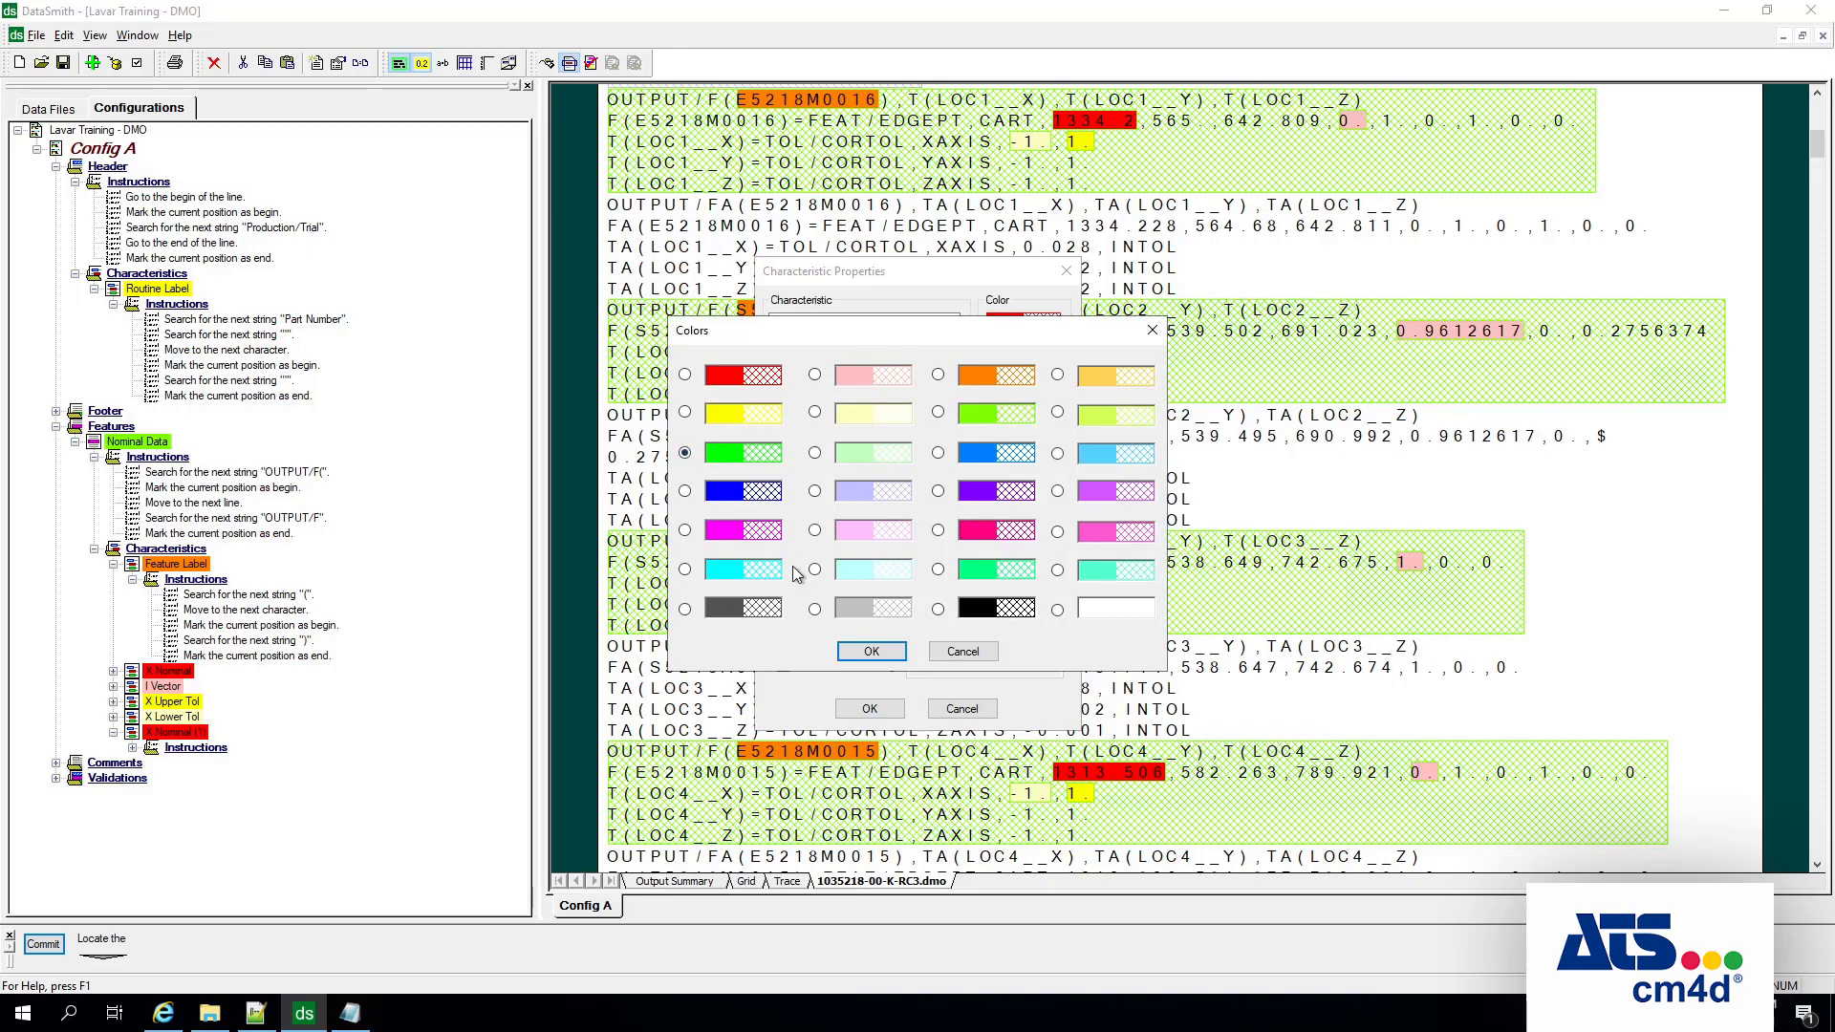
{"action": "left_click", "coordinate": [867, 653]}
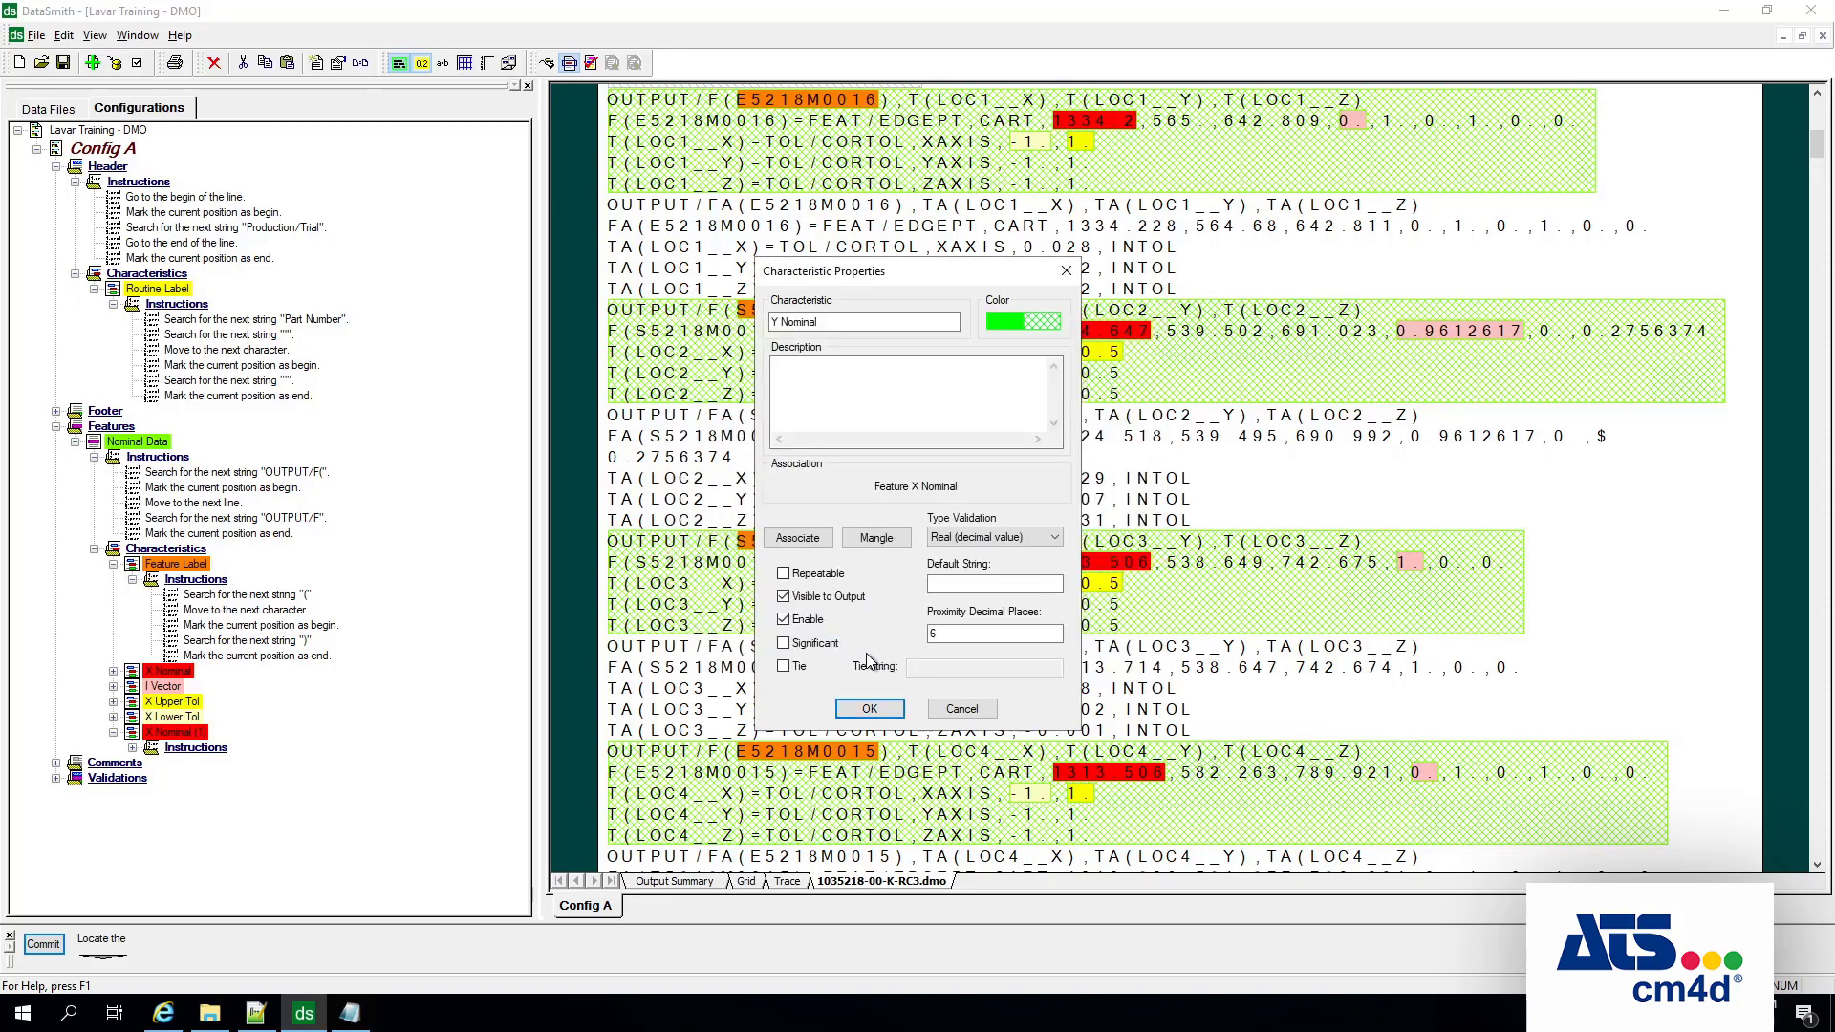
Step: Associate Y Nominal with the feature's Y Nominal field and accept the characteristic properties
{"action": "left_click", "coordinate": [819, 541]}
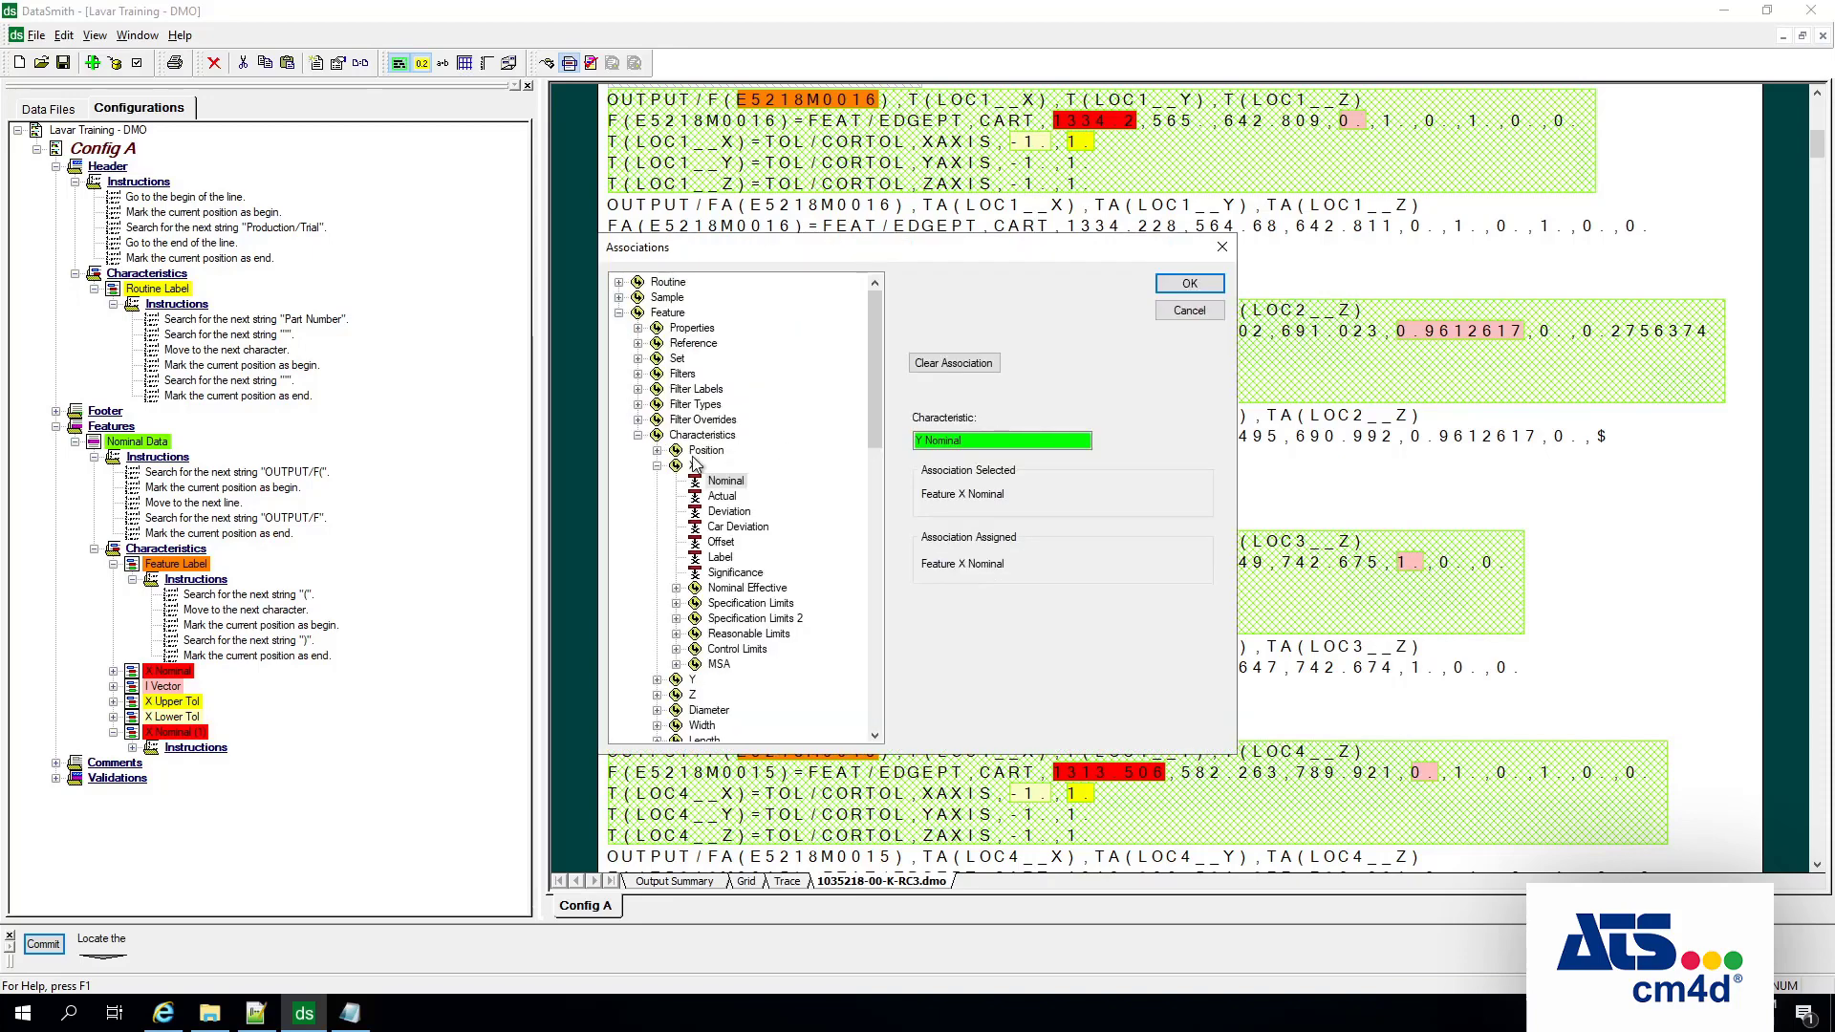
{"action": "left_click", "coordinate": [658, 466]}
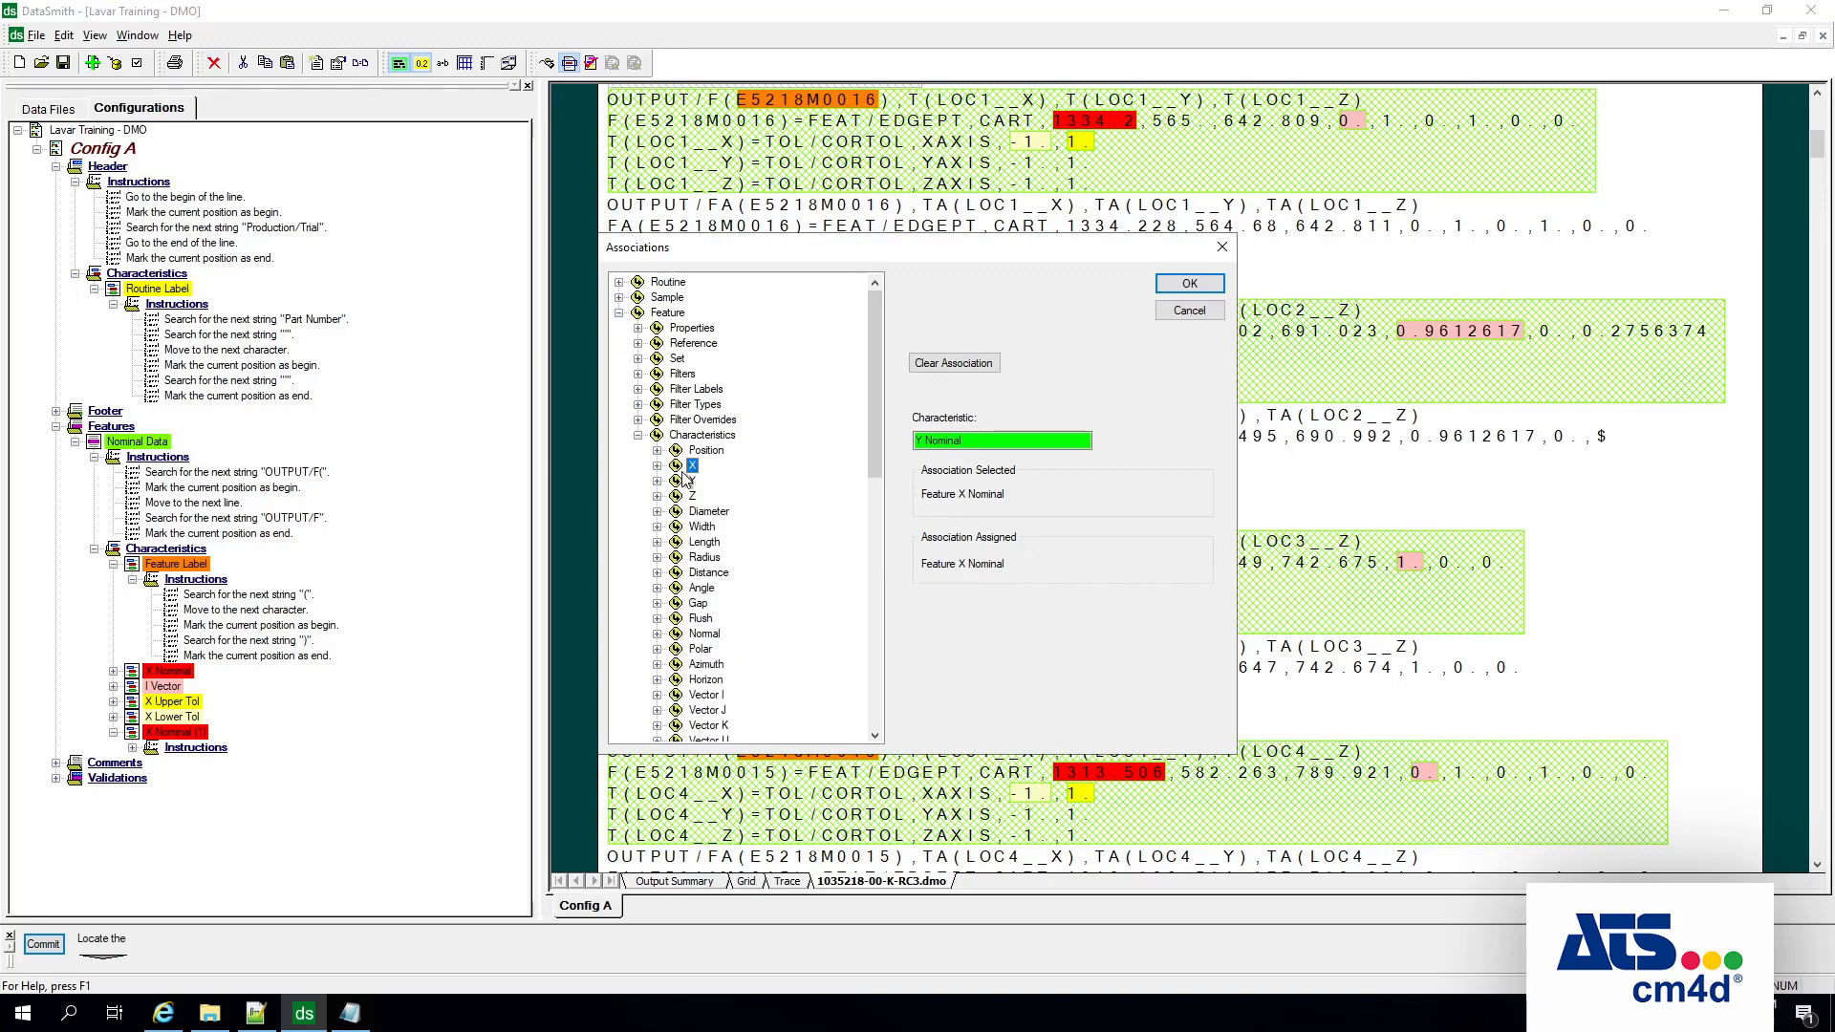
{"action": "key", "text": "Down"}
{"action": "left_click", "coordinate": [656, 481]}
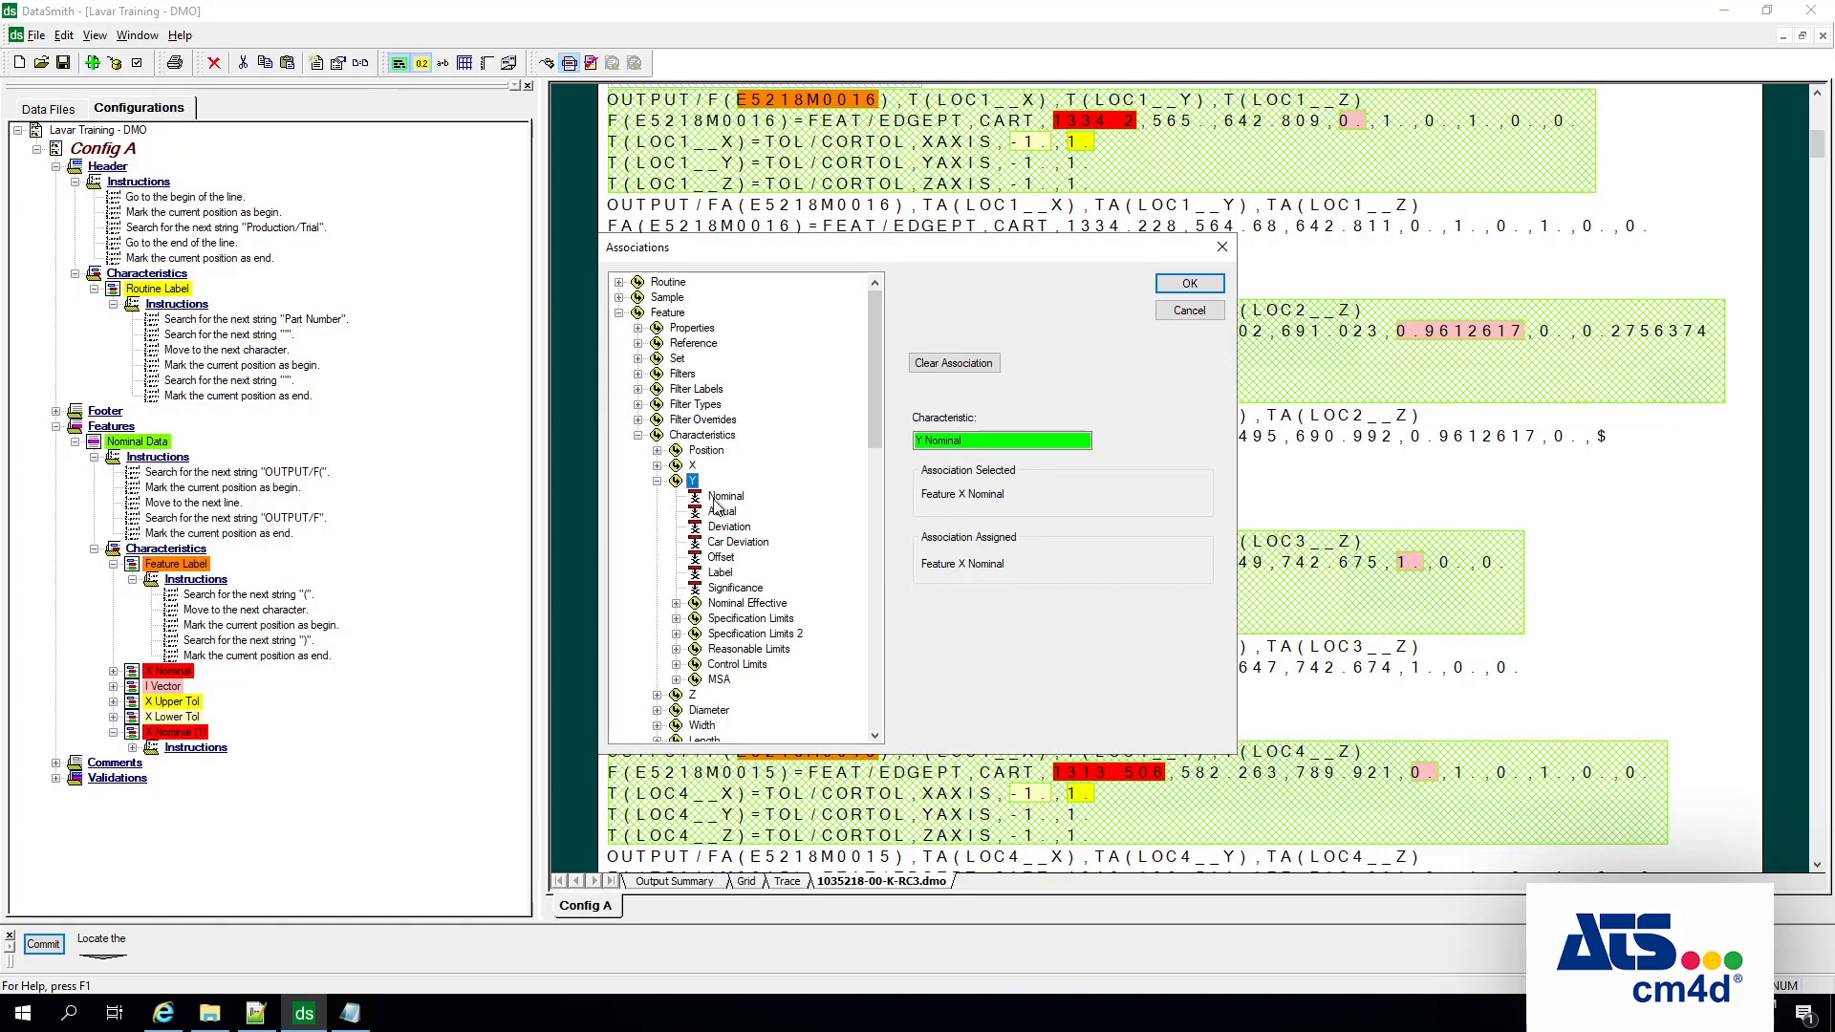
{"action": "left_click", "coordinate": [725, 496]}
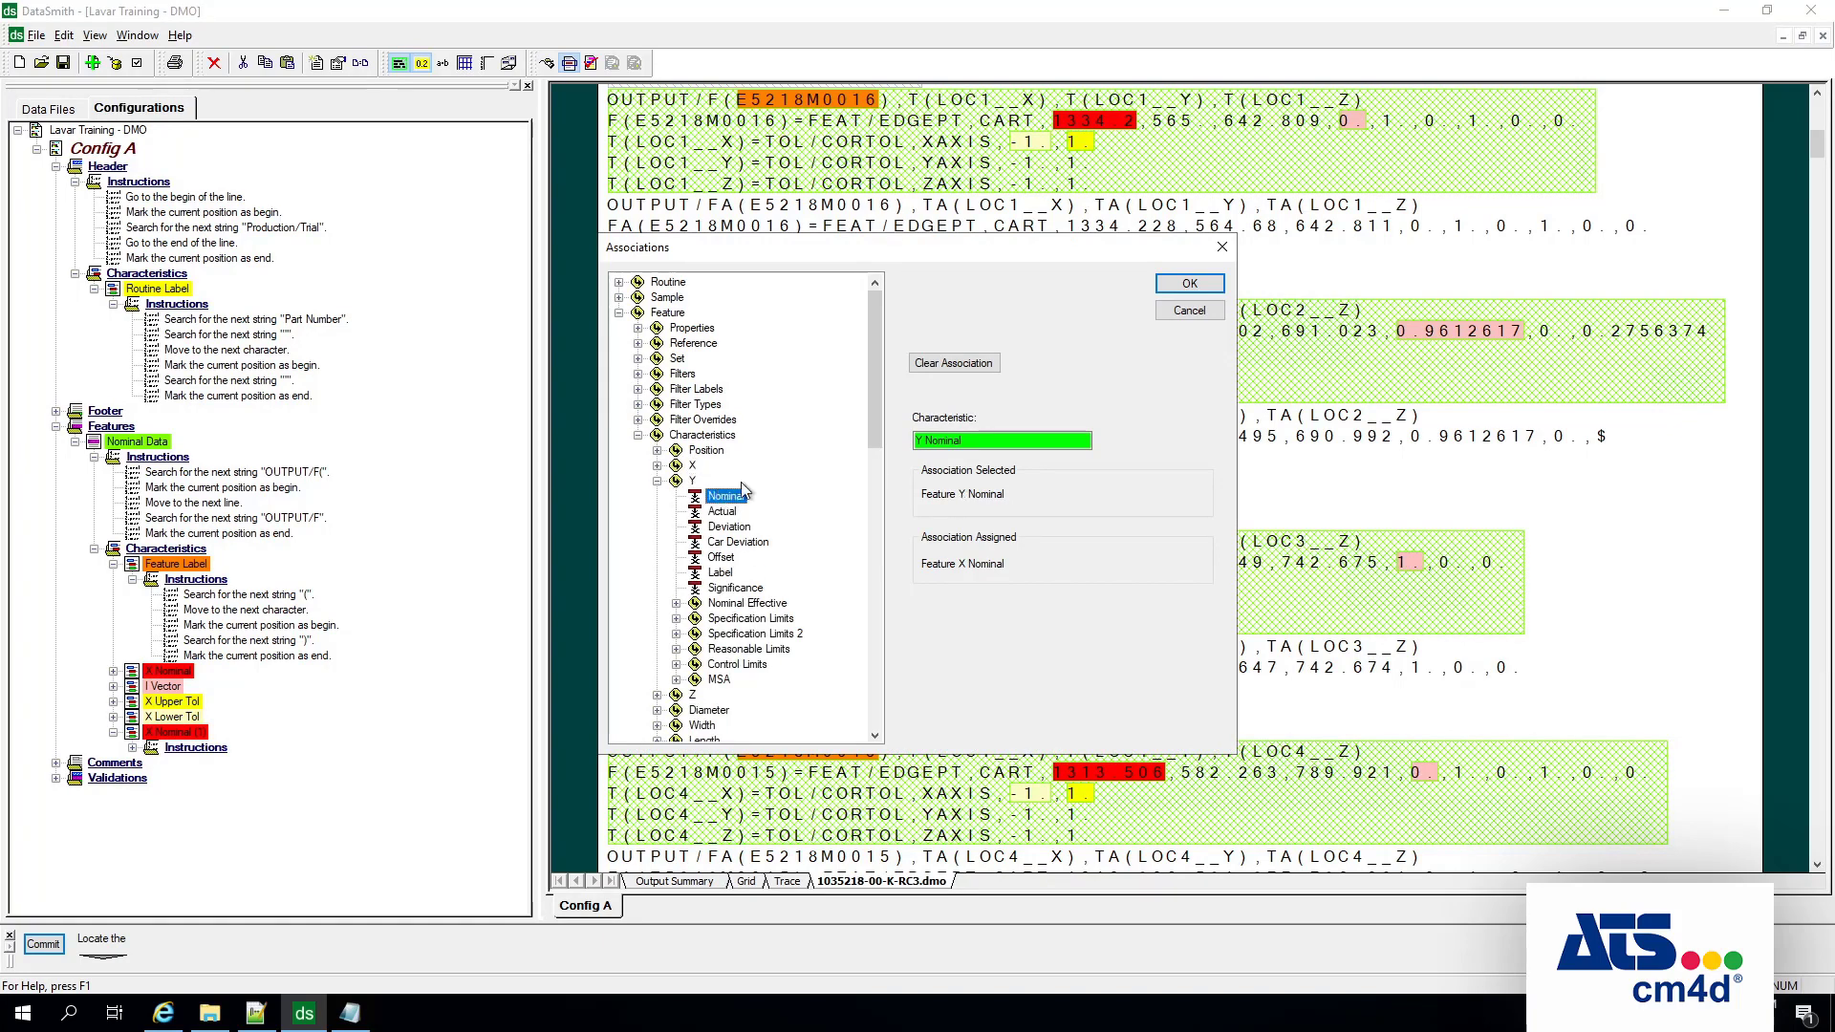
{"action": "left_click", "coordinate": [1190, 284]}
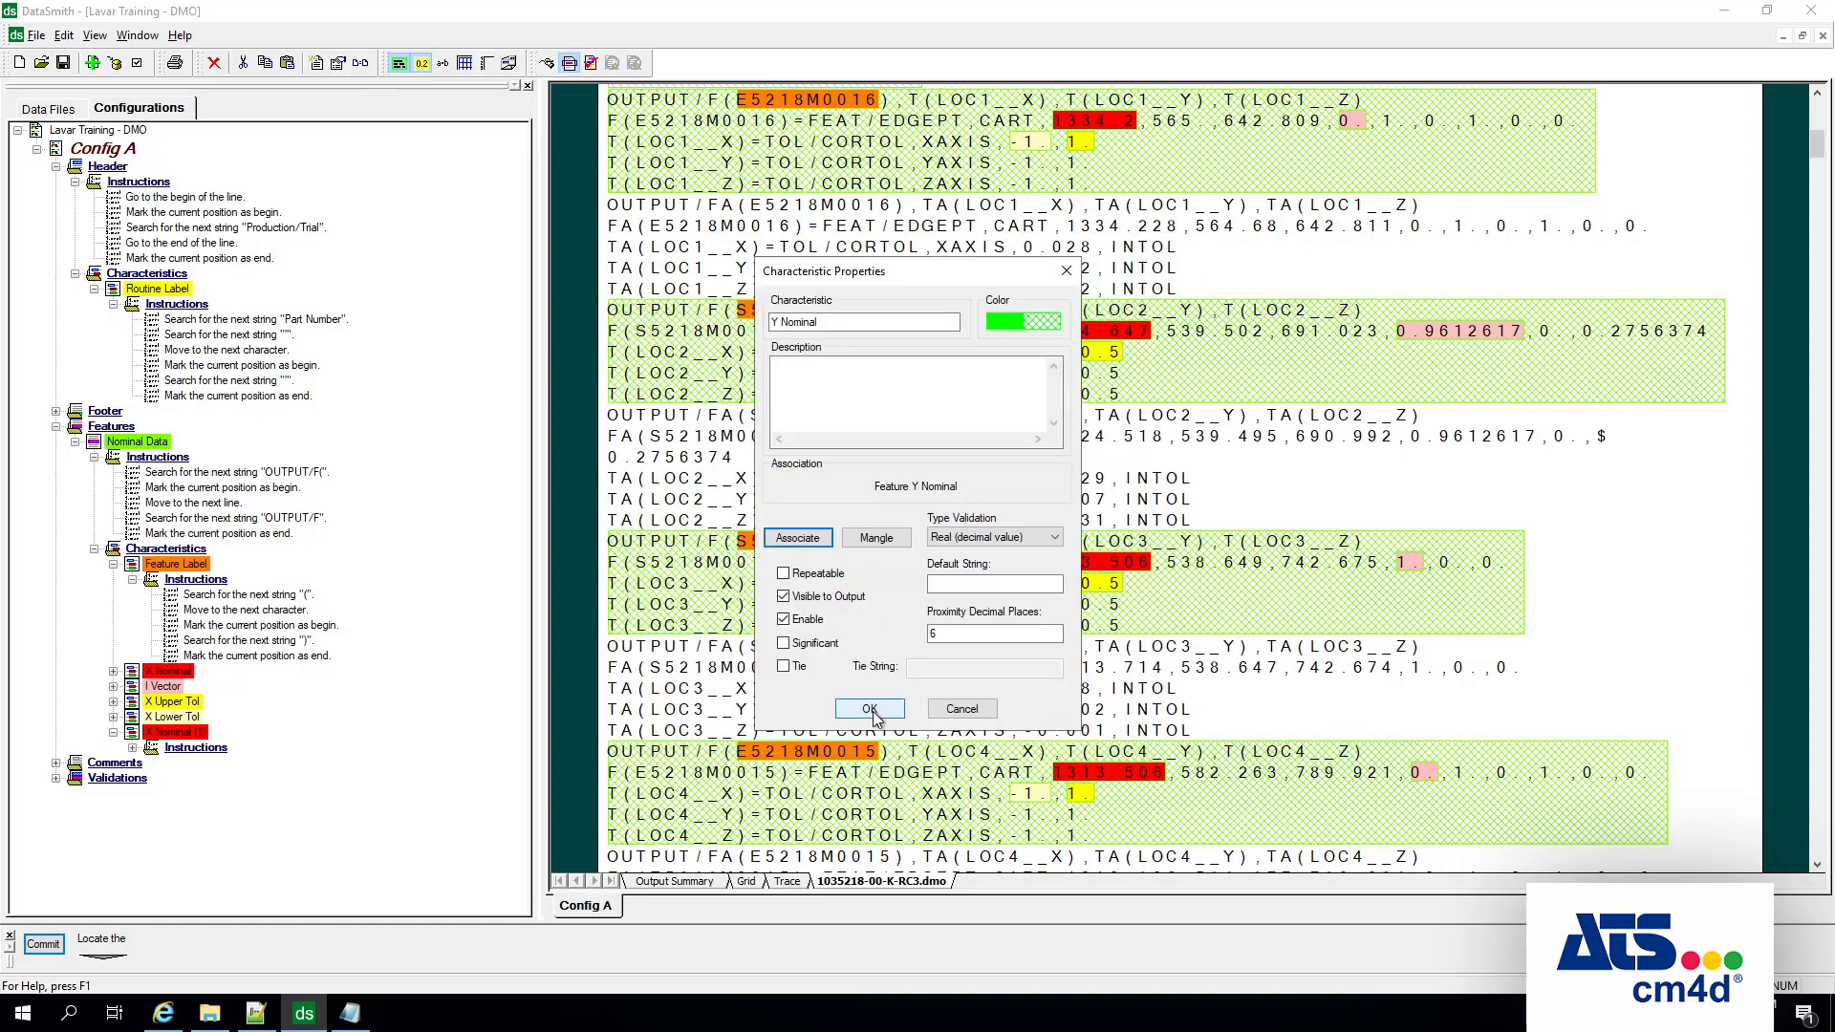
{"action": "left_click", "coordinate": [869, 708]}
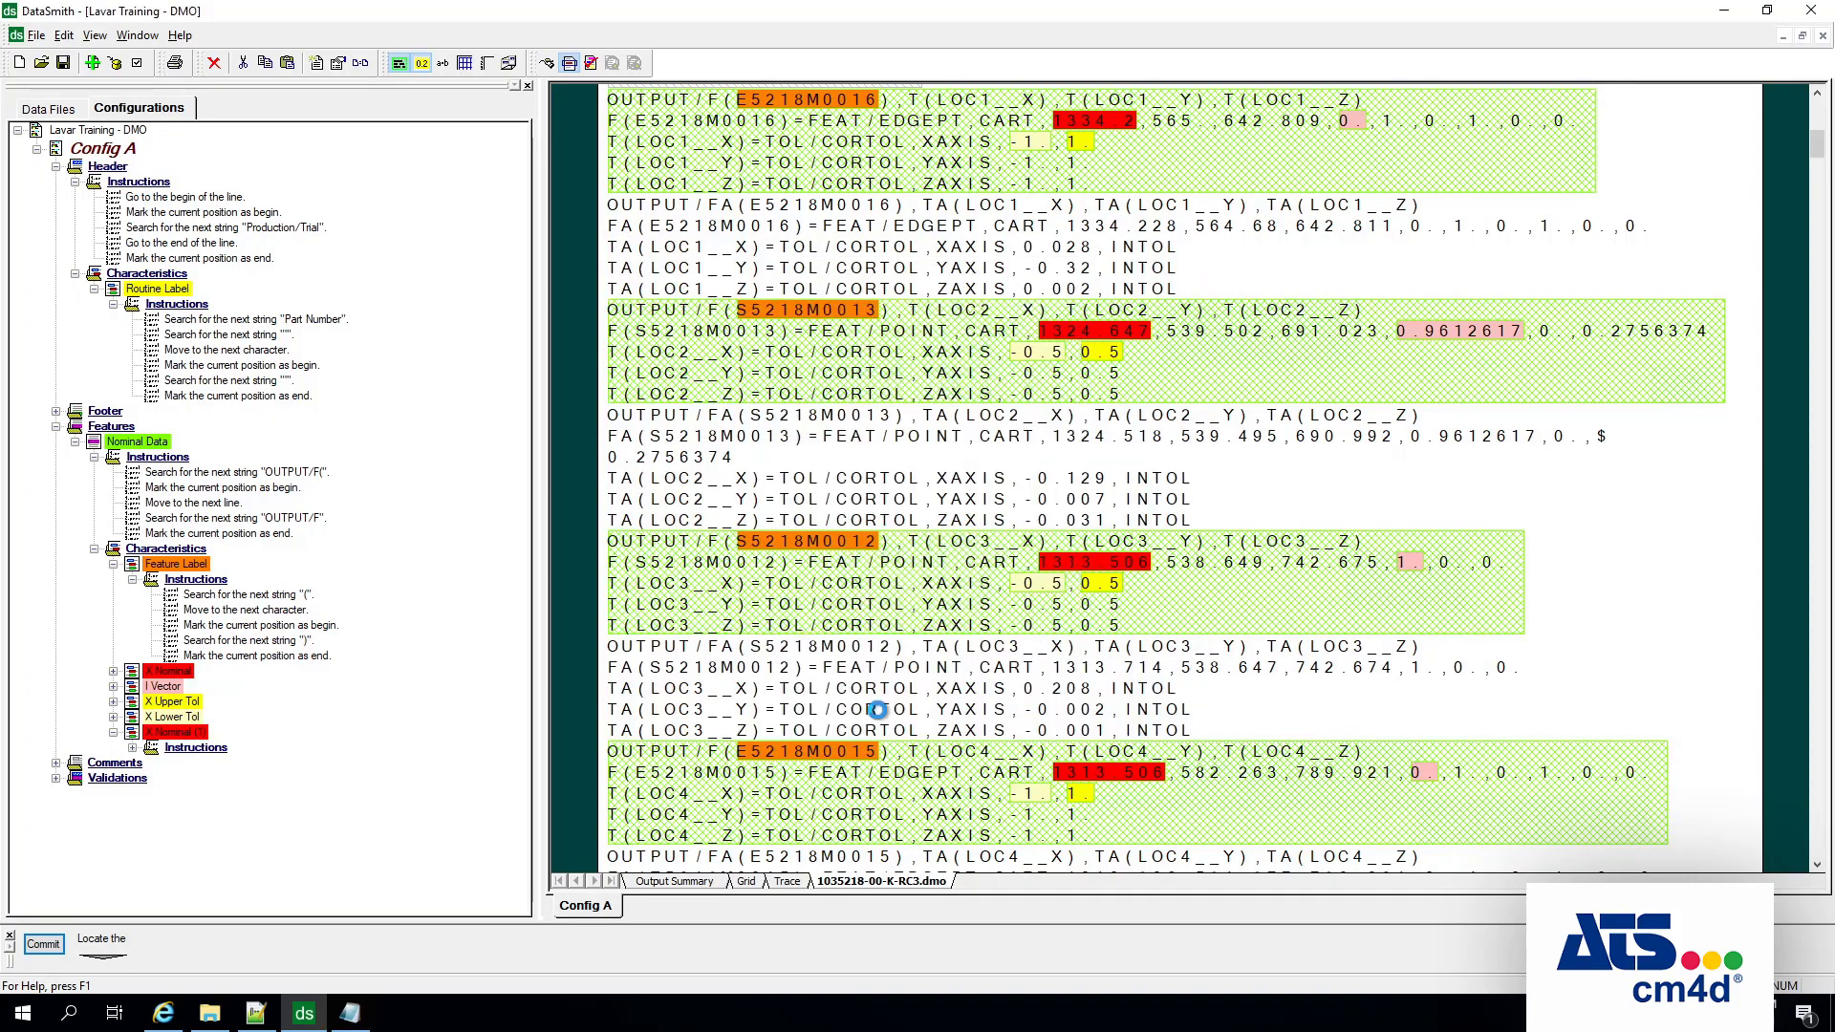
Step: Set Y Nominal's instruction that locates the next comma to 2 times, commit it, and check the highlighted values in the file
{"action": "left_click", "coordinate": [132, 747]}
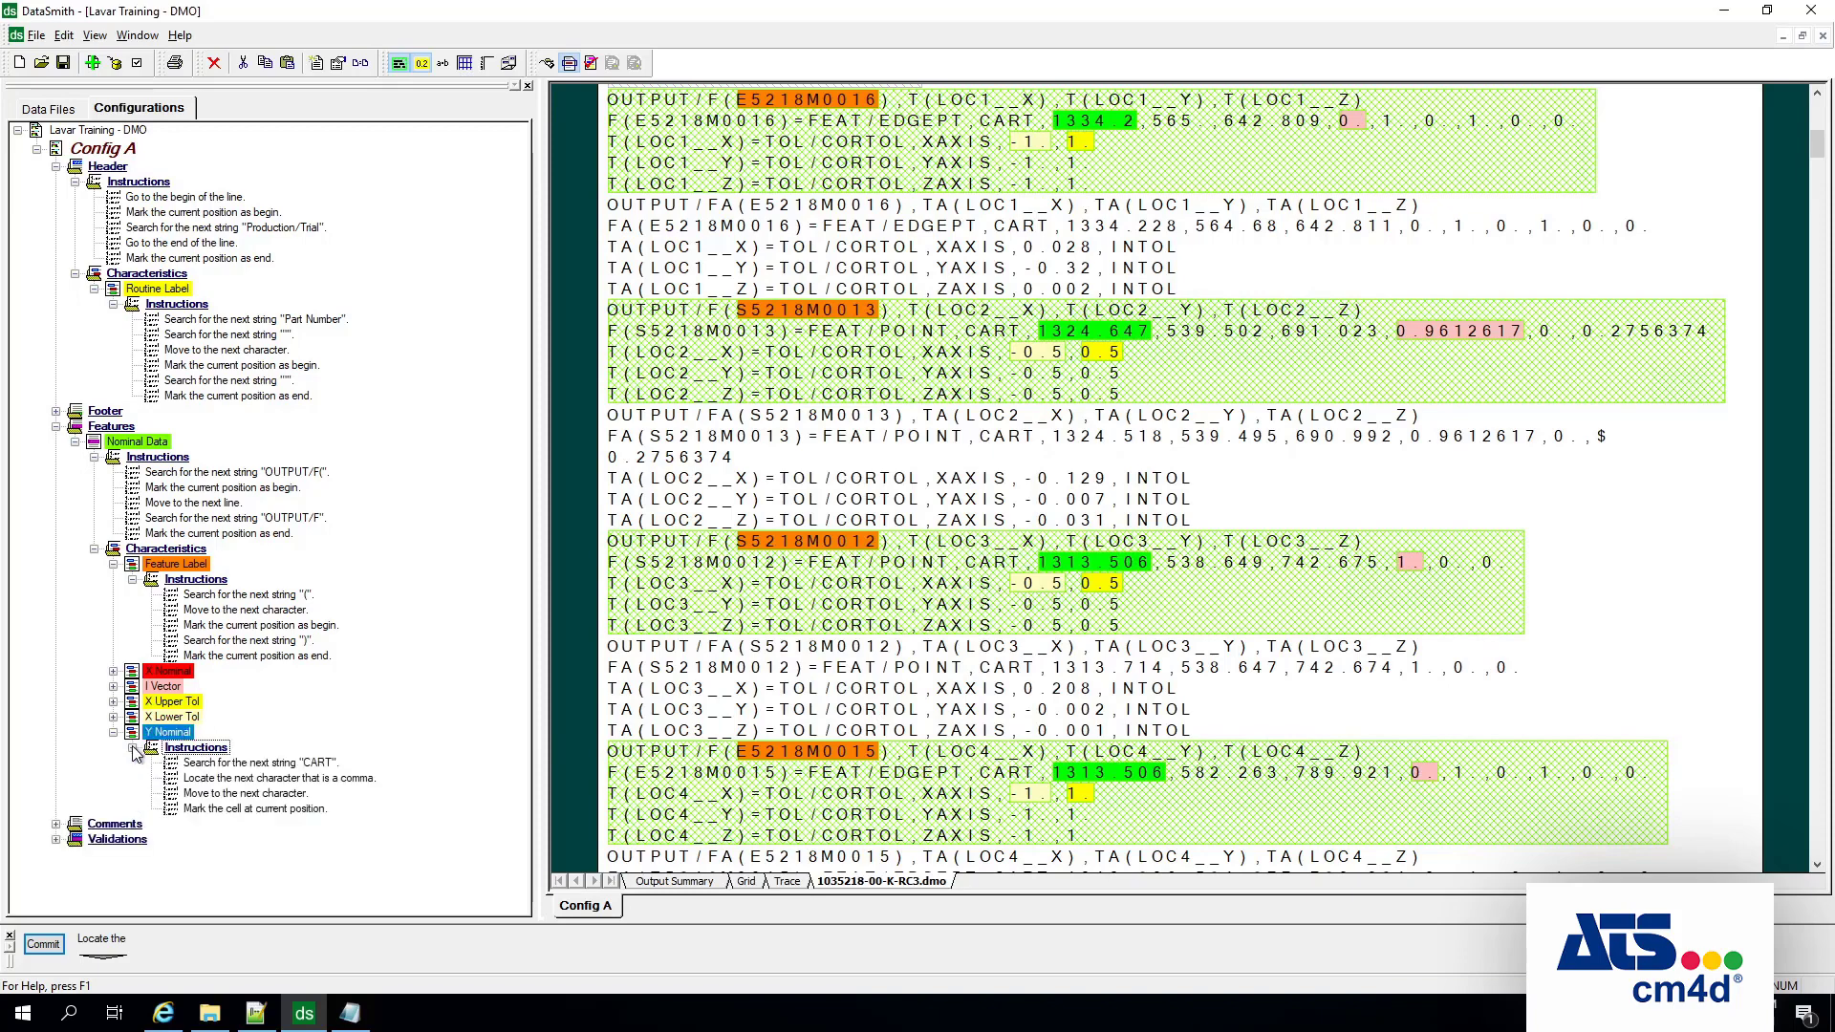
{"action": "left_click", "coordinate": [321, 763]}
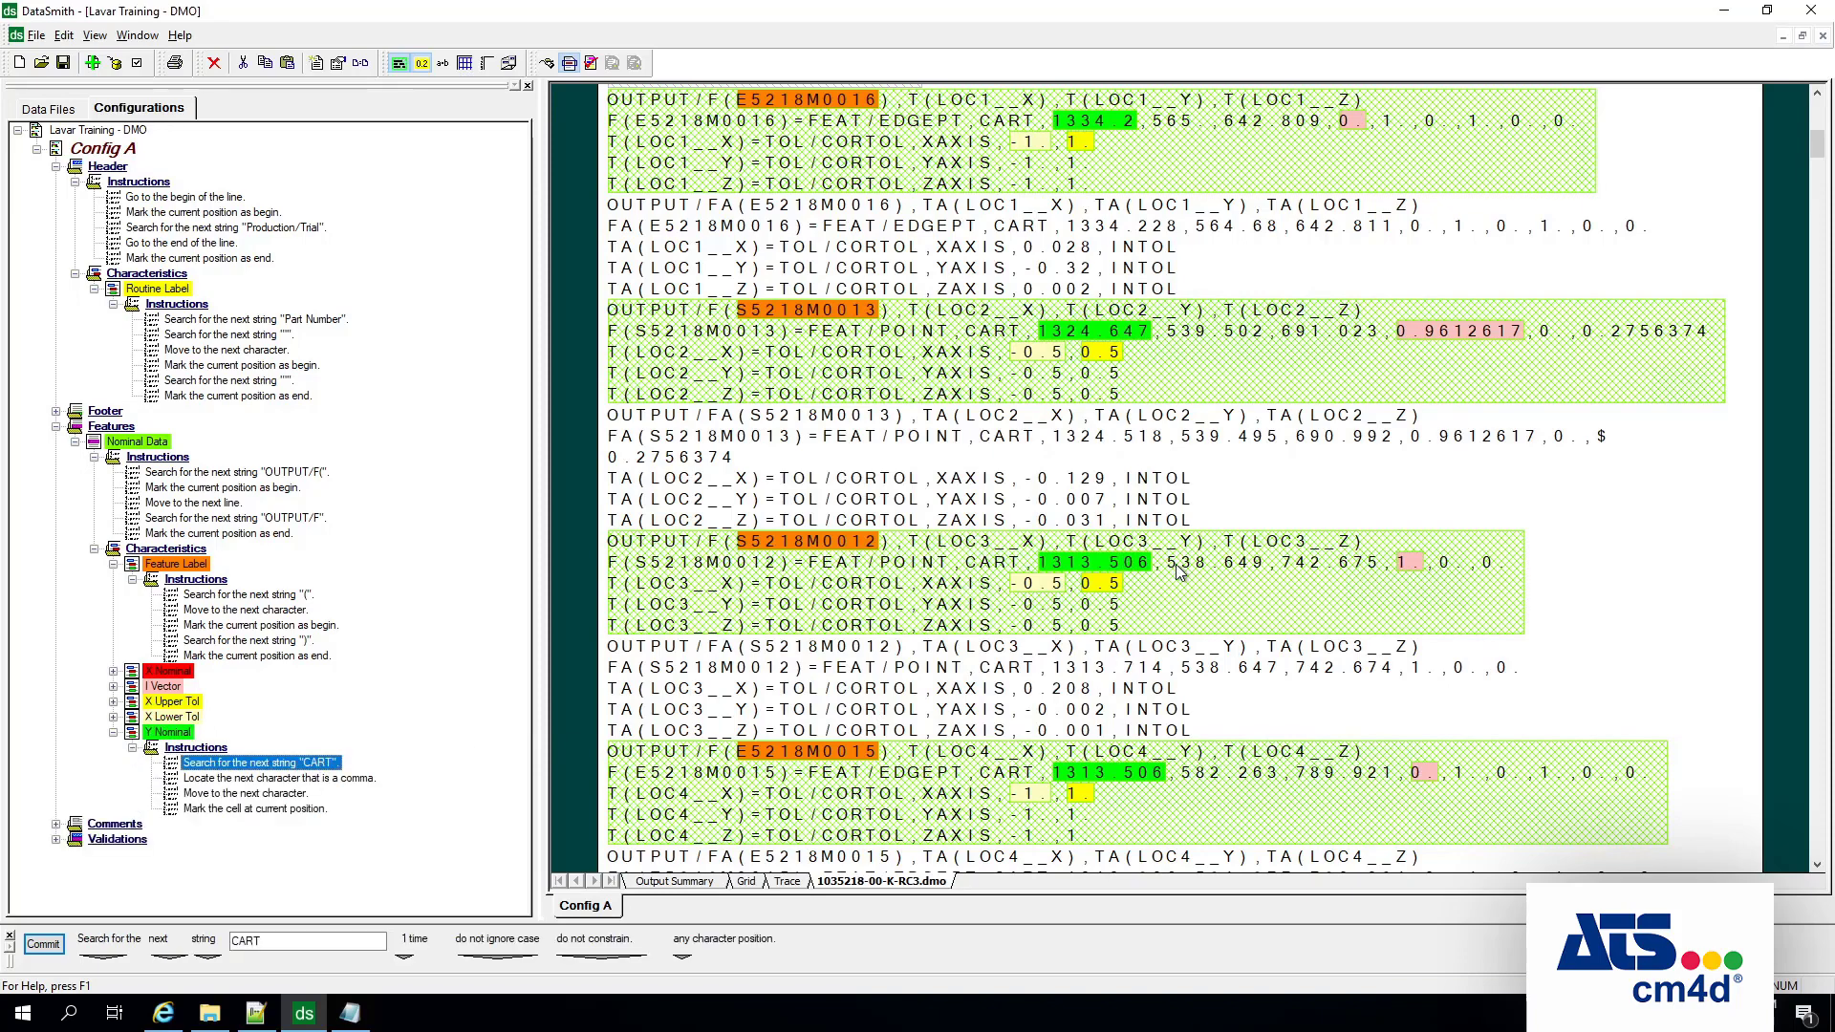
{"action": "left_click", "coordinate": [316, 779]}
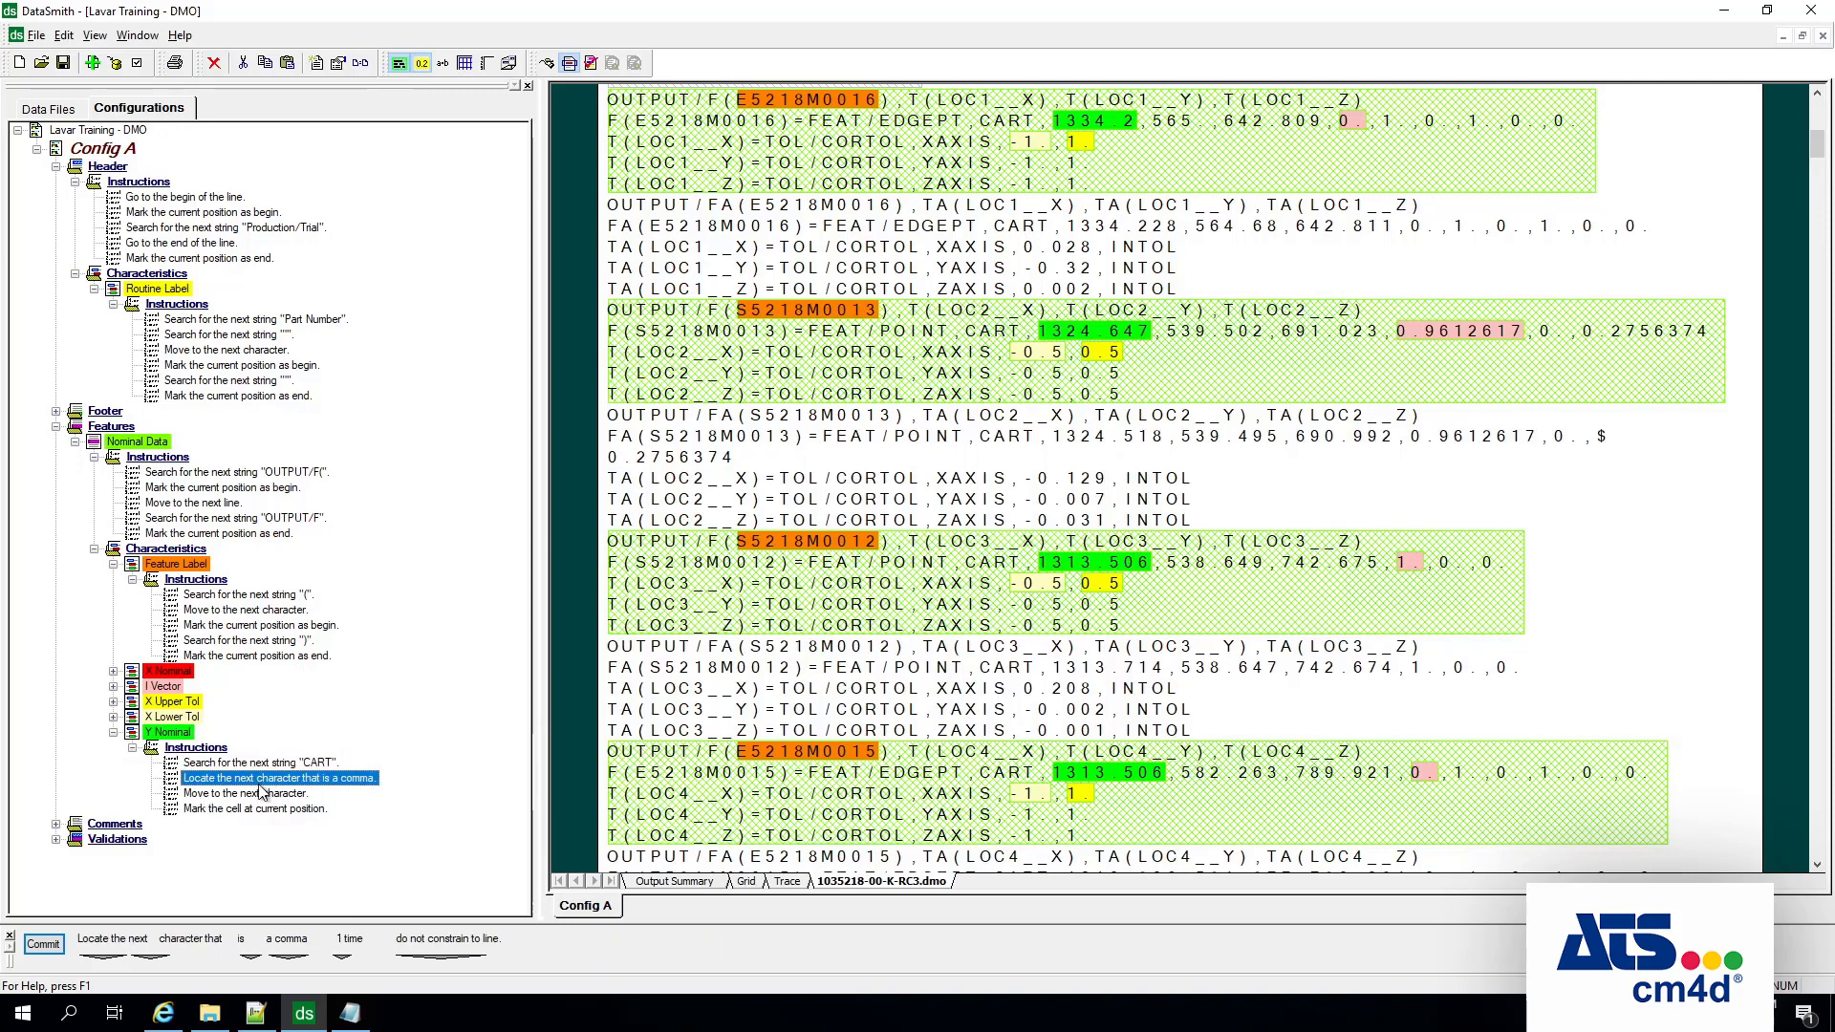
{"action": "left_click", "coordinate": [342, 958]}
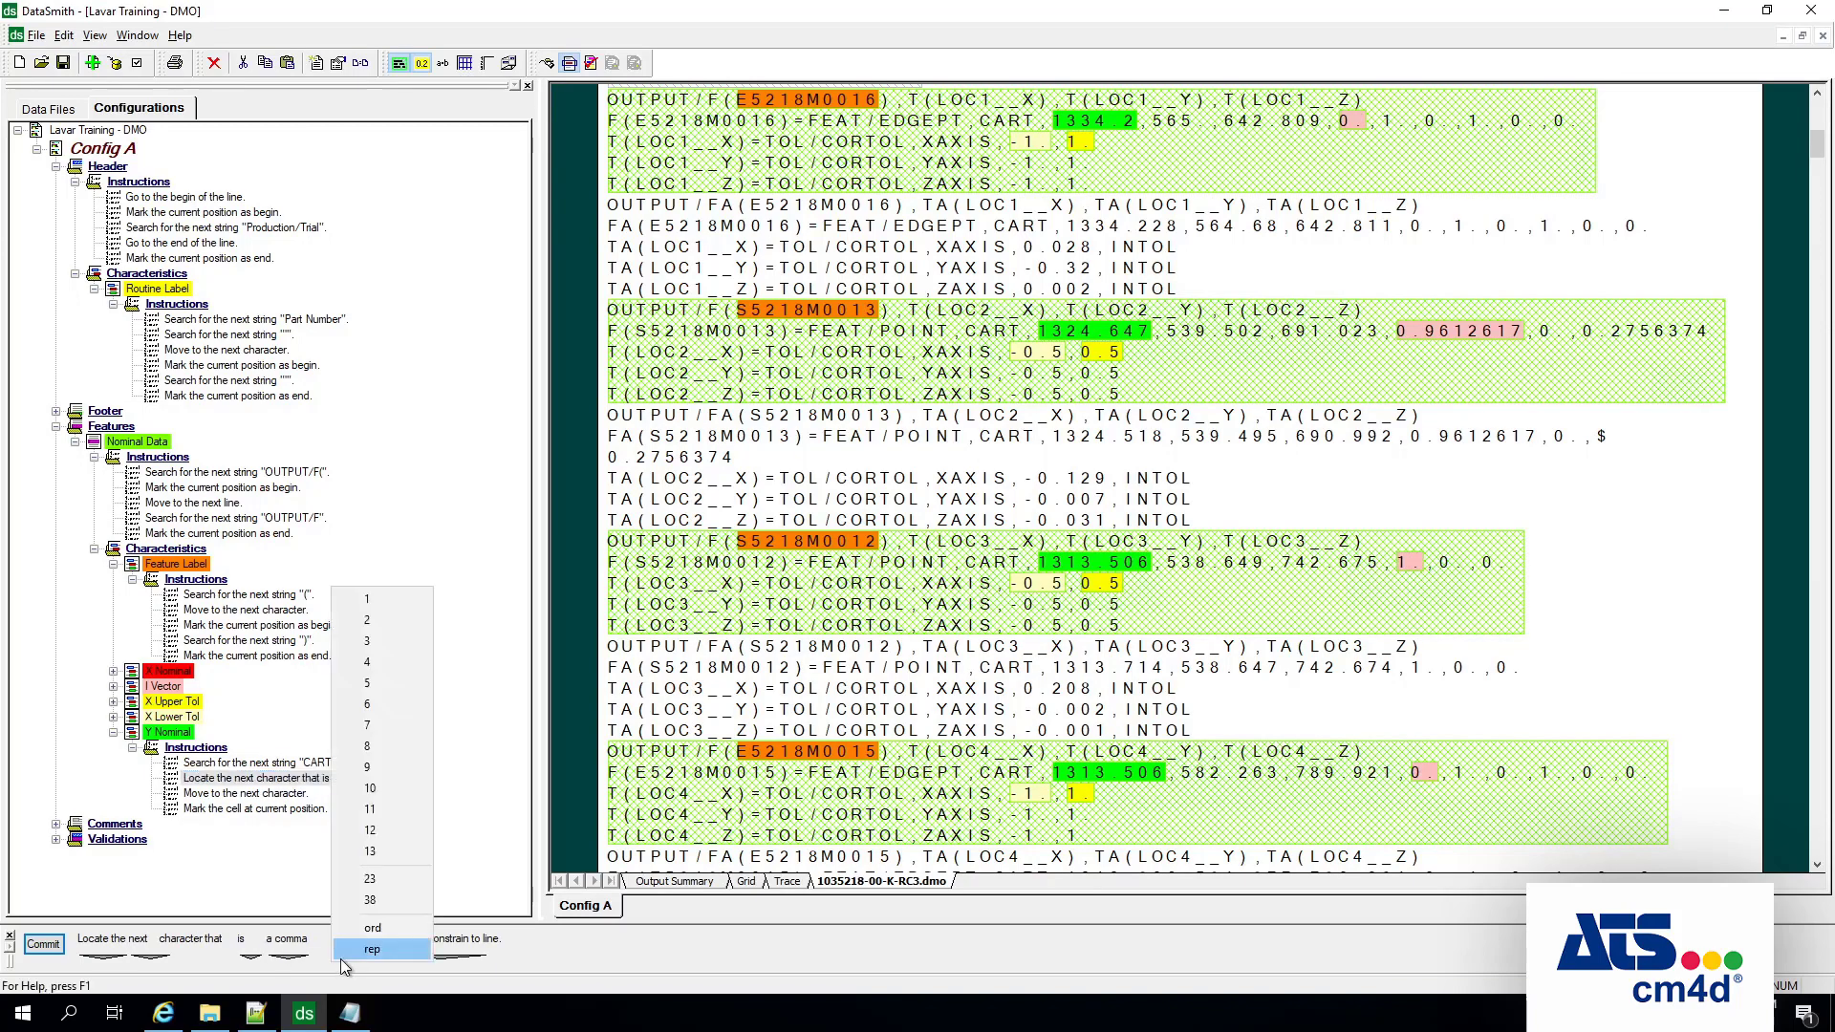
{"action": "left_click", "coordinate": [366, 619]}
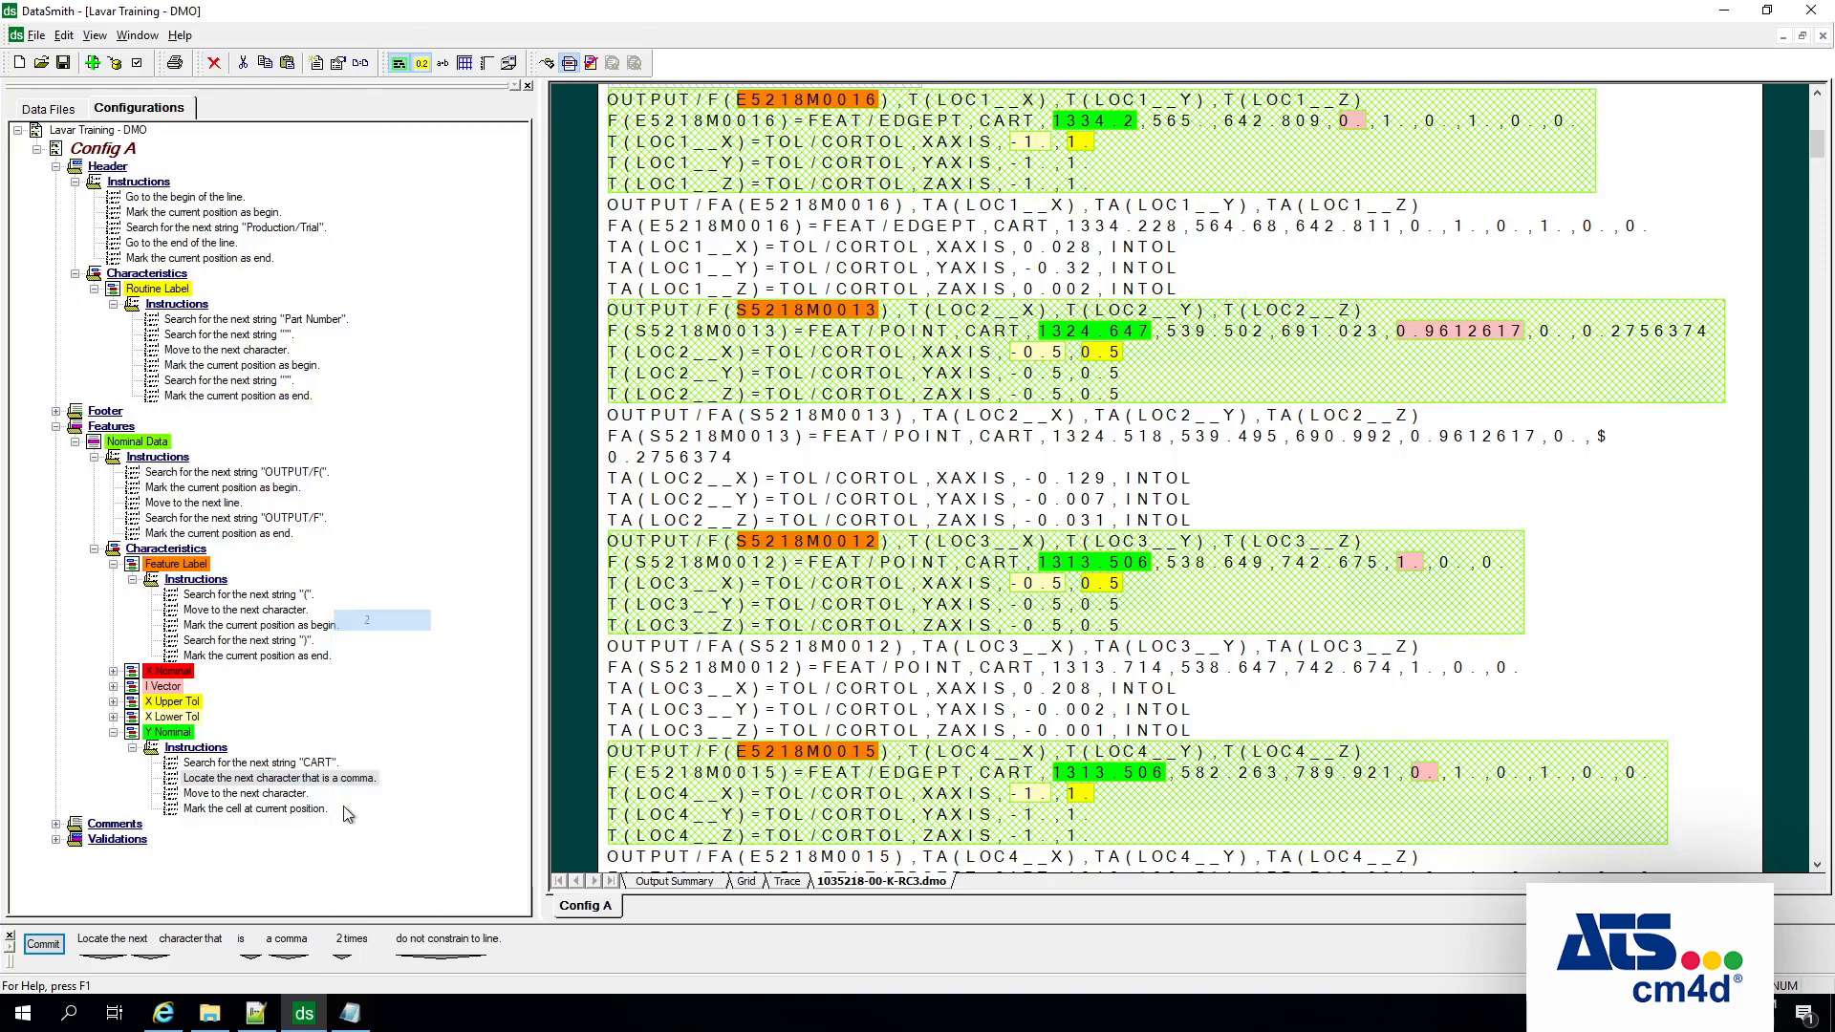
{"action": "left_click", "coordinate": [57, 946]}
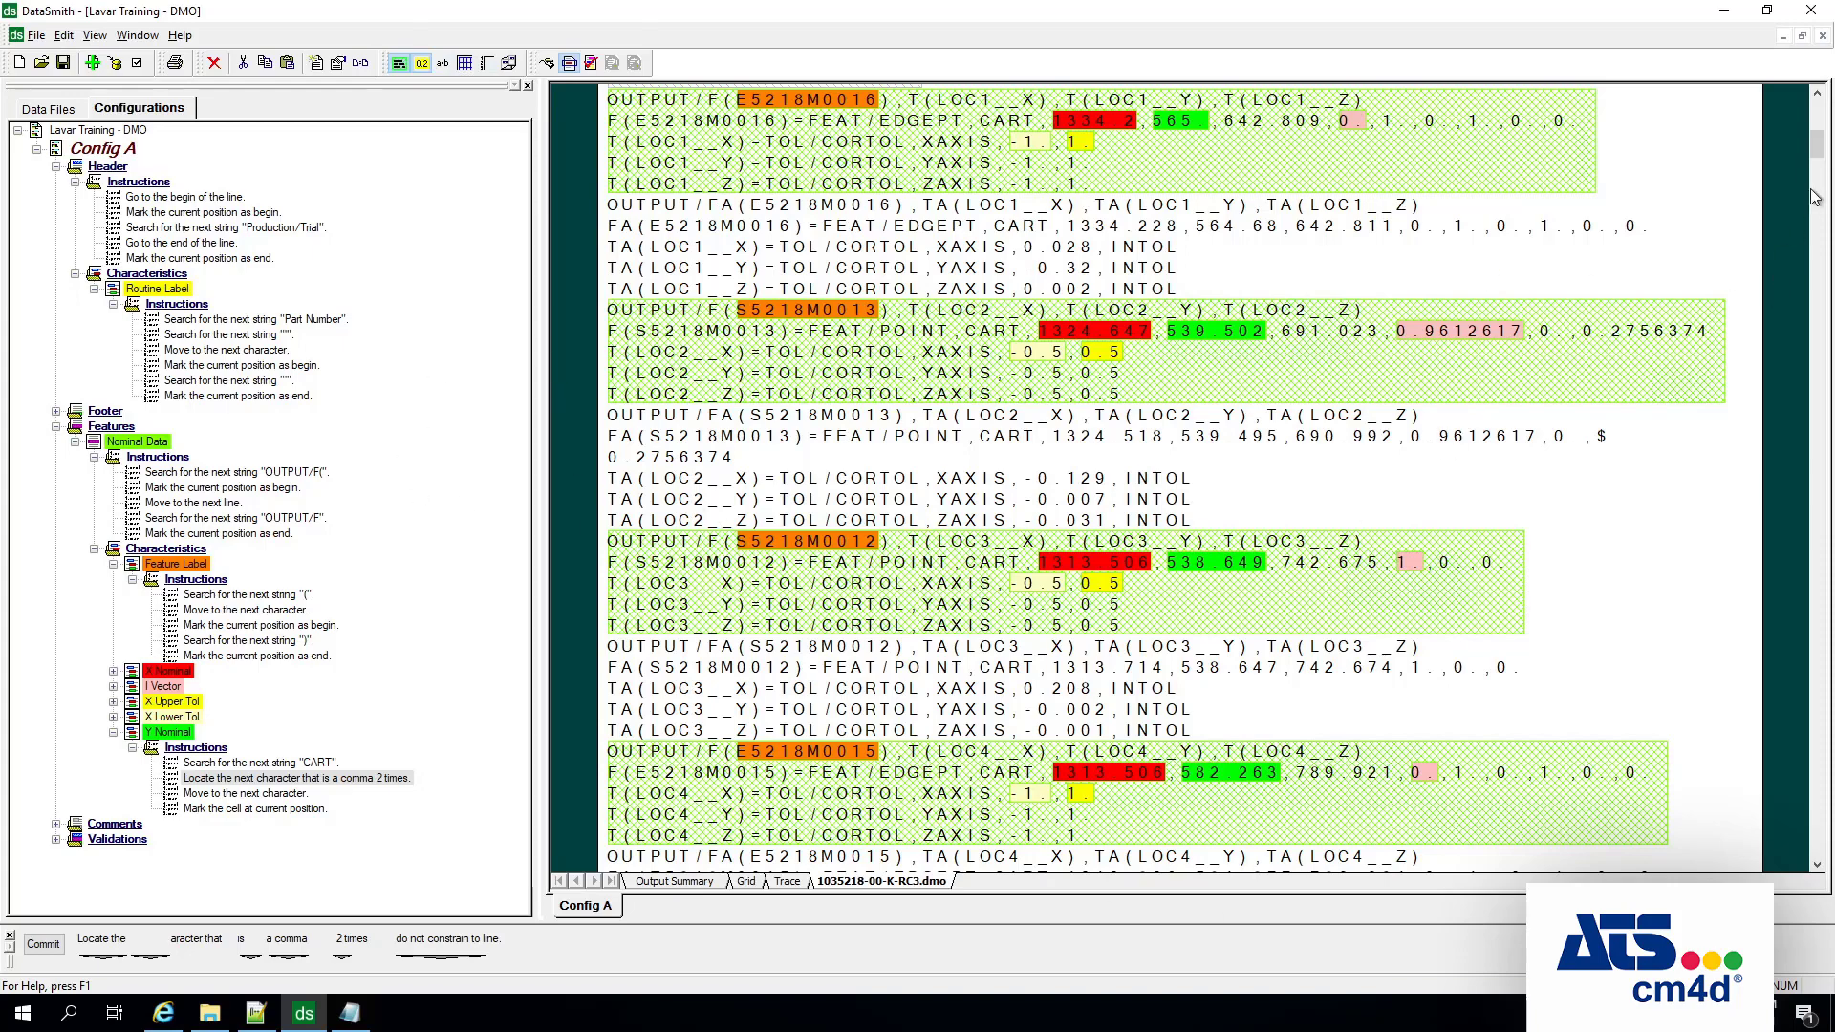
{"action": "left_click_drag", "start_coordinate": [1816, 143], "coordinate": [1826, 113]}
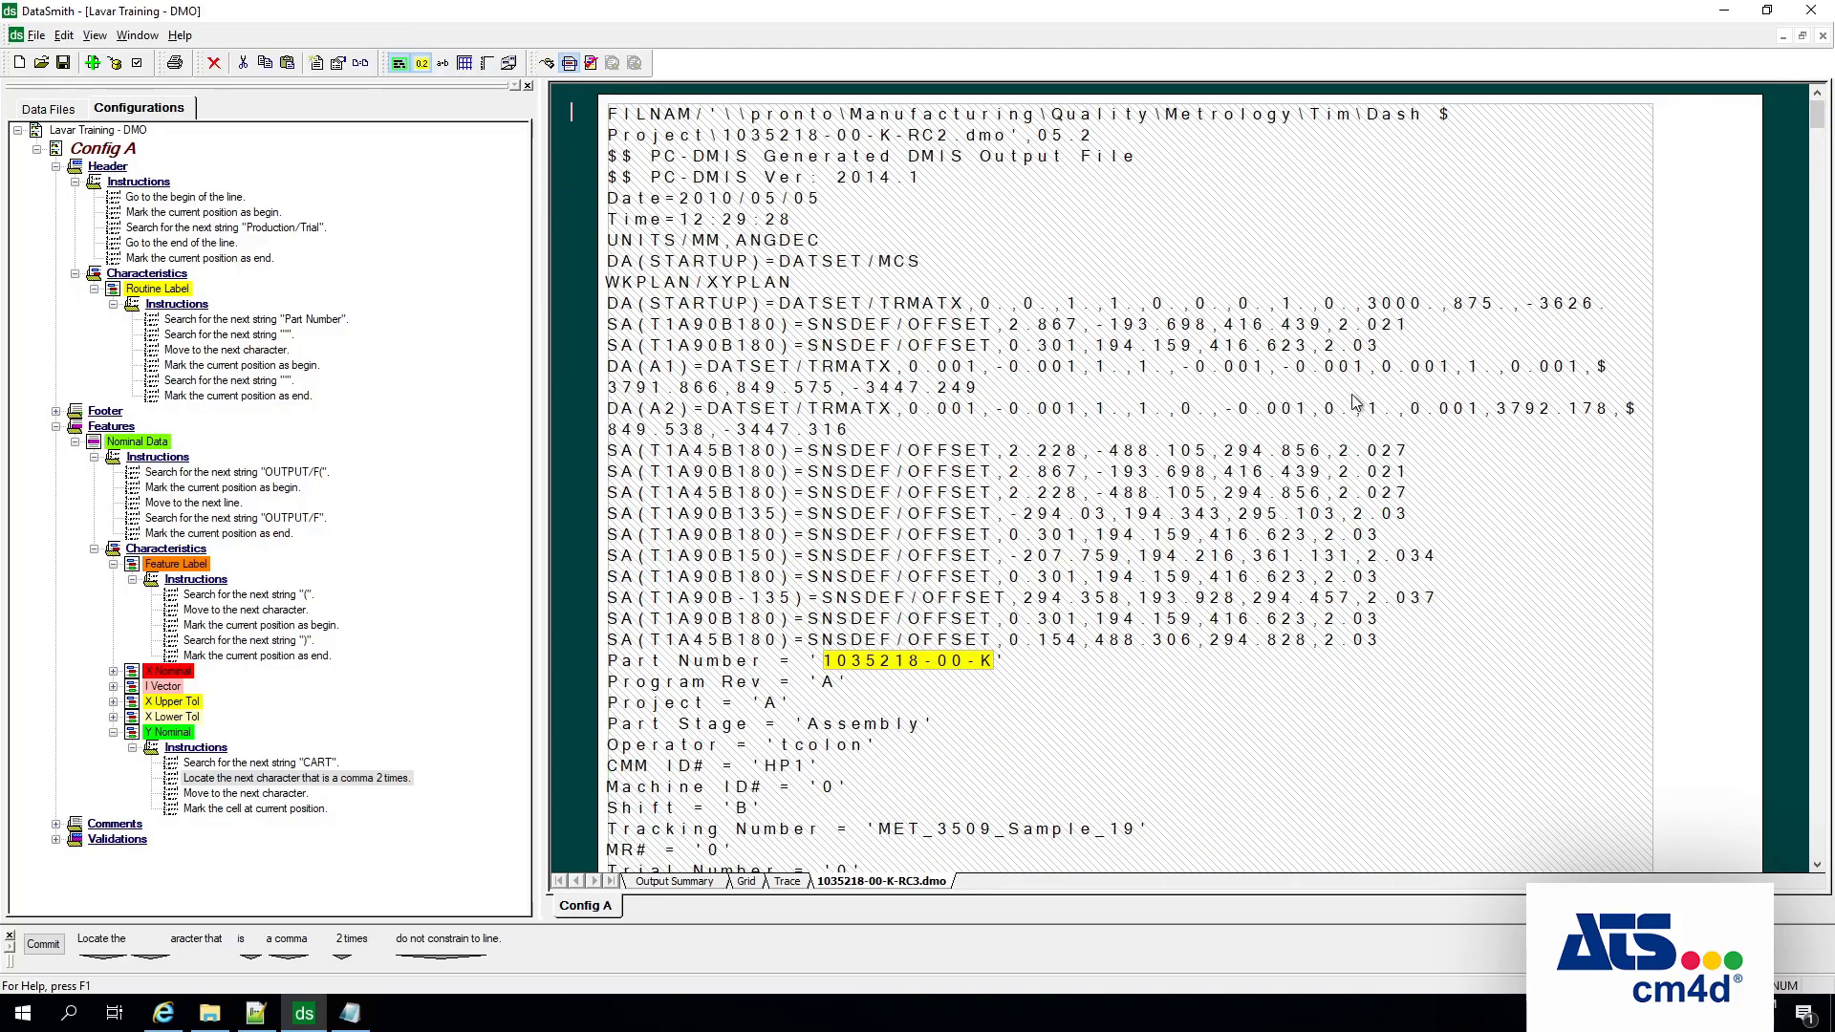
{"action": "scroll", "coordinate": [1362, 494], "scroll_direction": "down", "scroll_amount": 20}
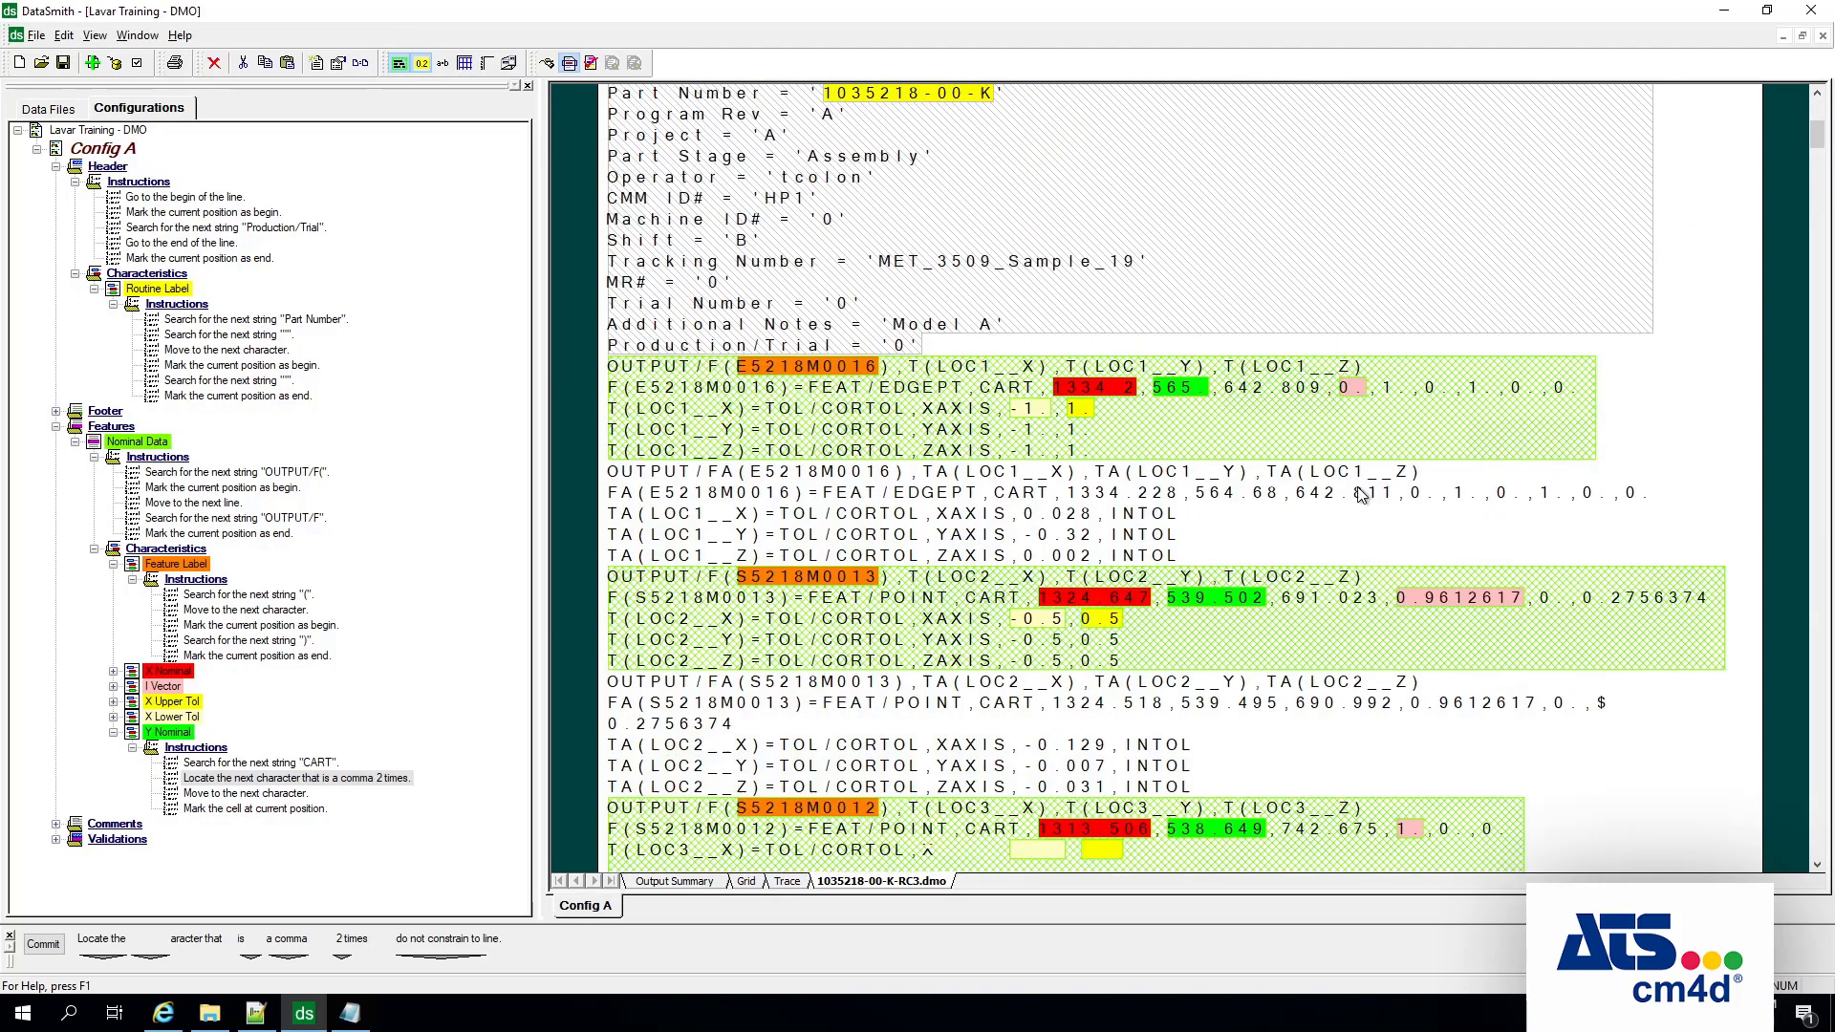
{"action": "scroll", "coordinate": [1362, 495], "scroll_direction": "up", "scroll_amount": 7}
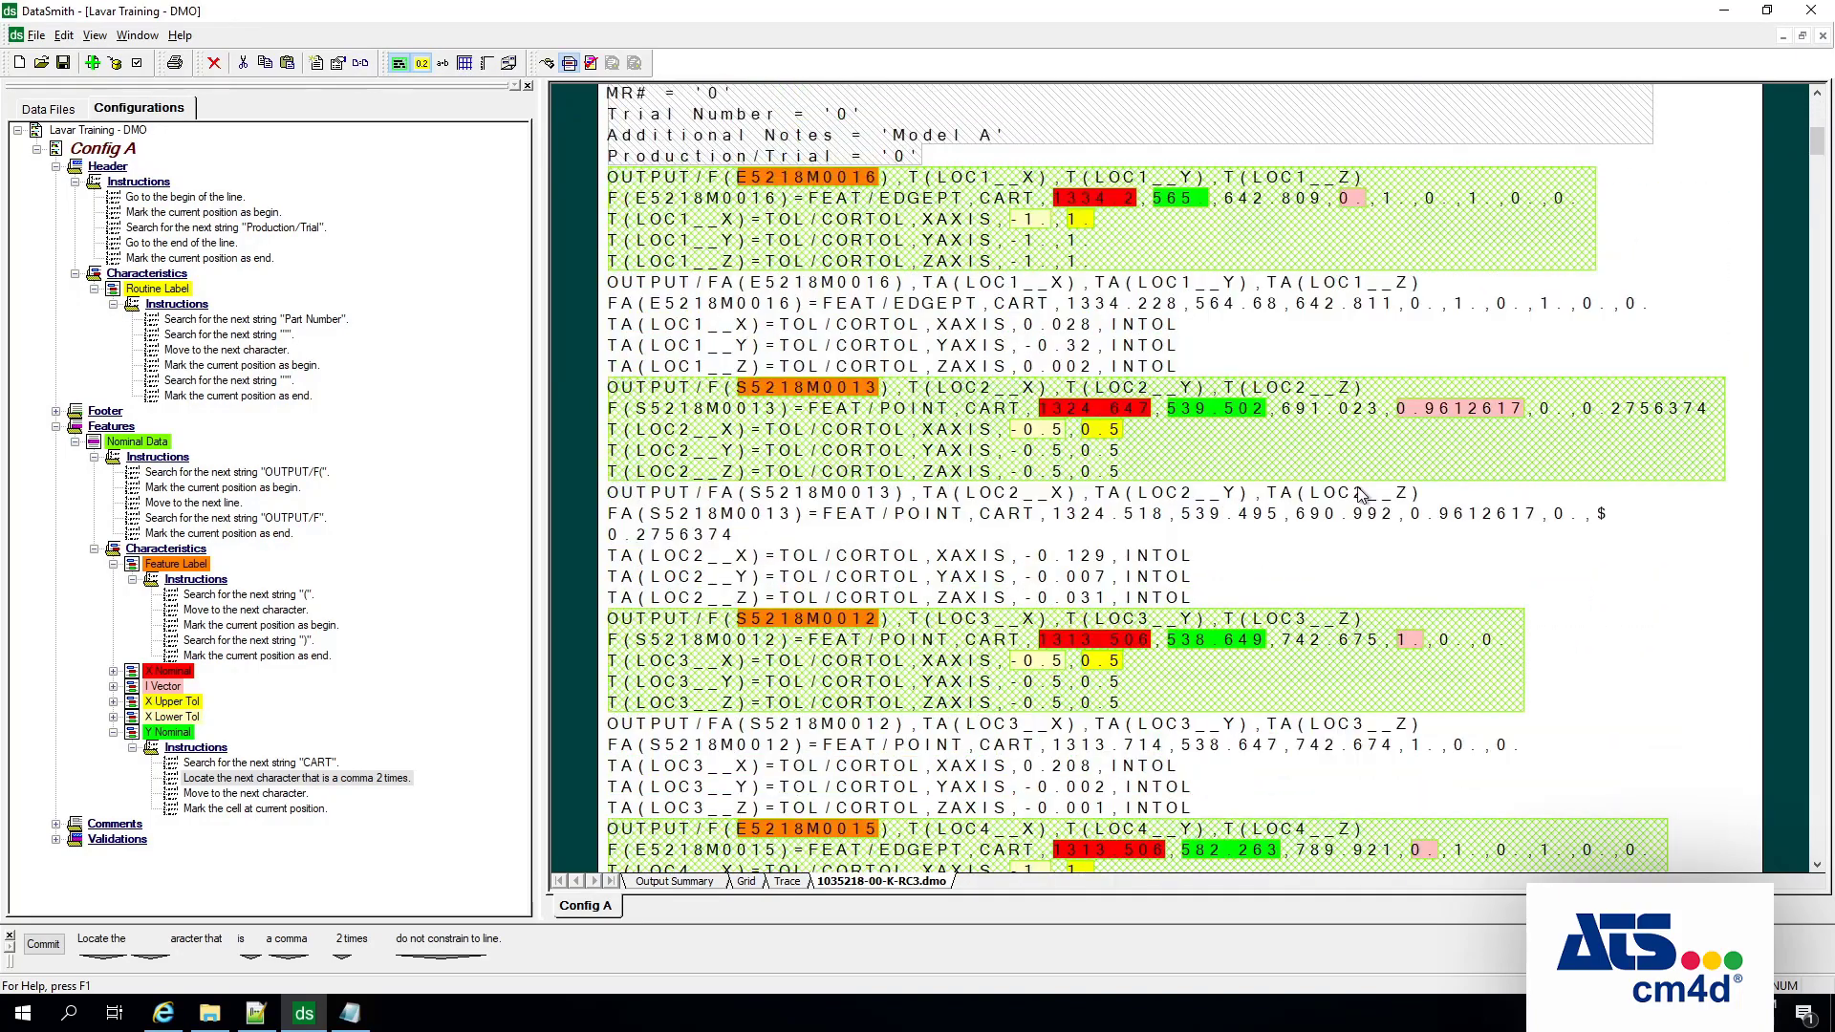
{"action": "scroll", "coordinate": [1362, 494], "scroll_direction": "up", "scroll_amount": 2}
{"action": "scroll", "coordinate": [1362, 494], "scroll_direction": "down", "scroll_amount": 7}
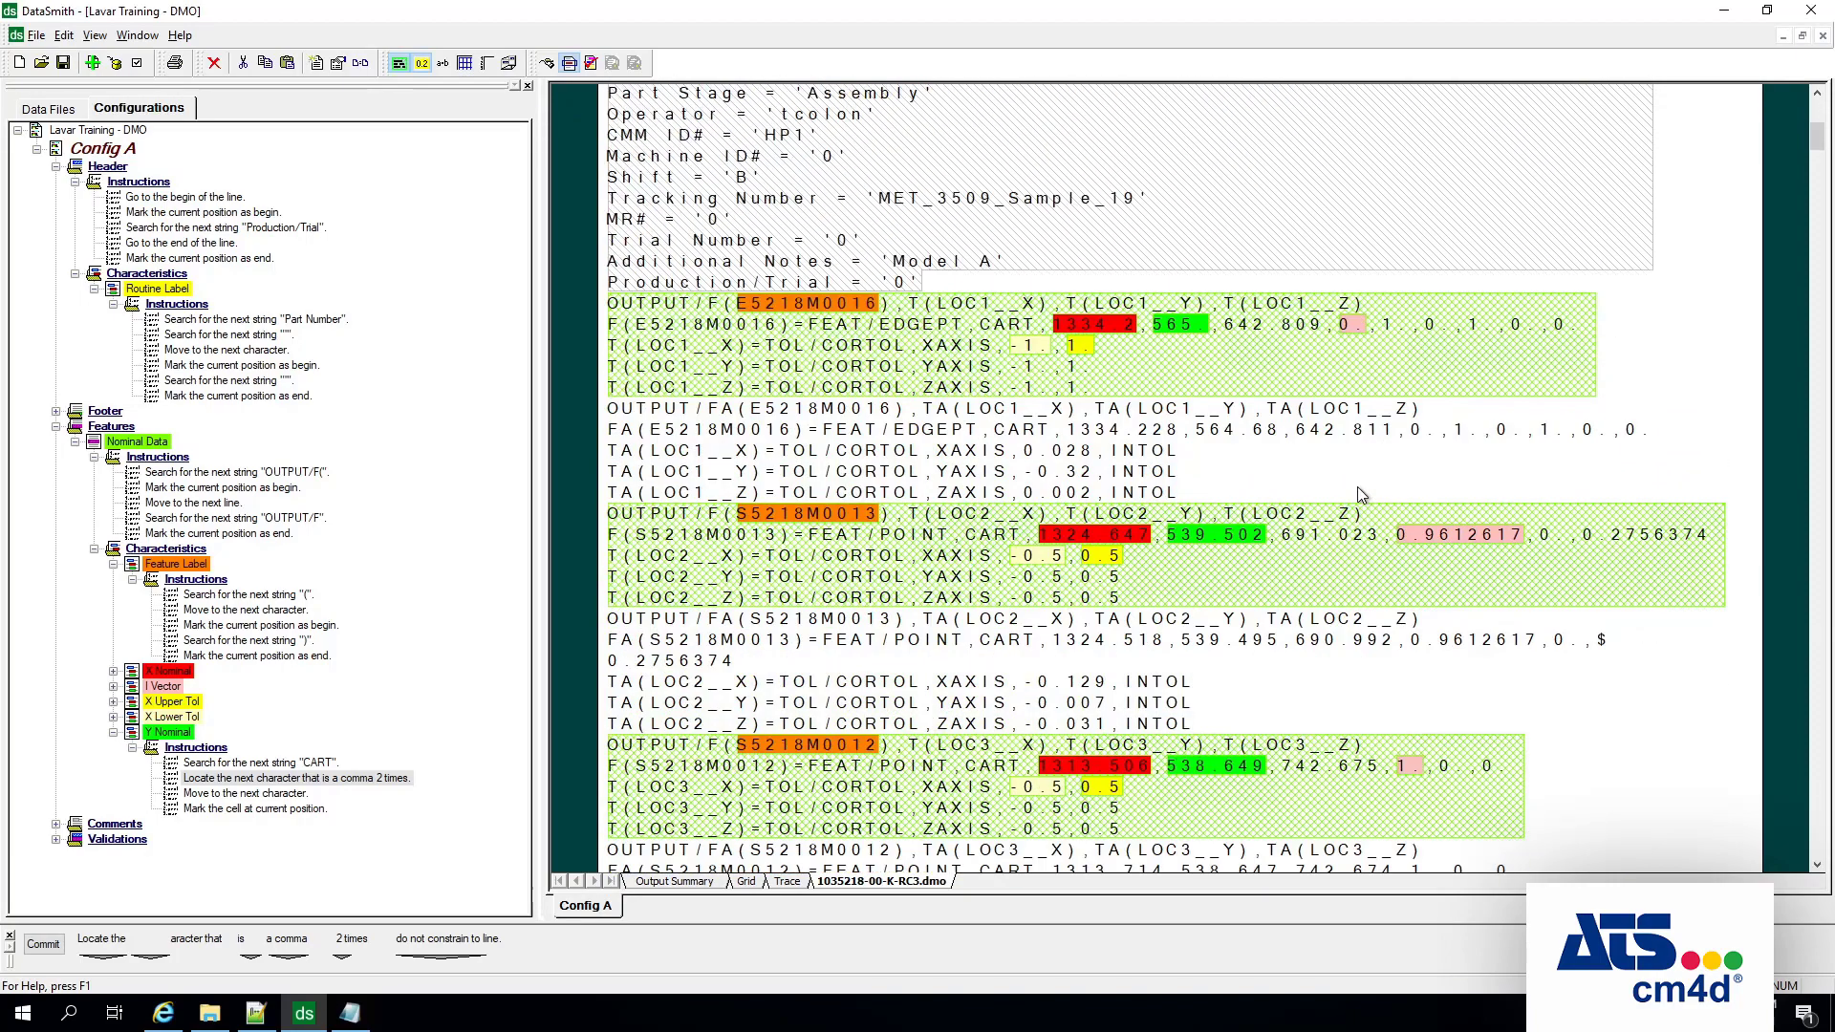